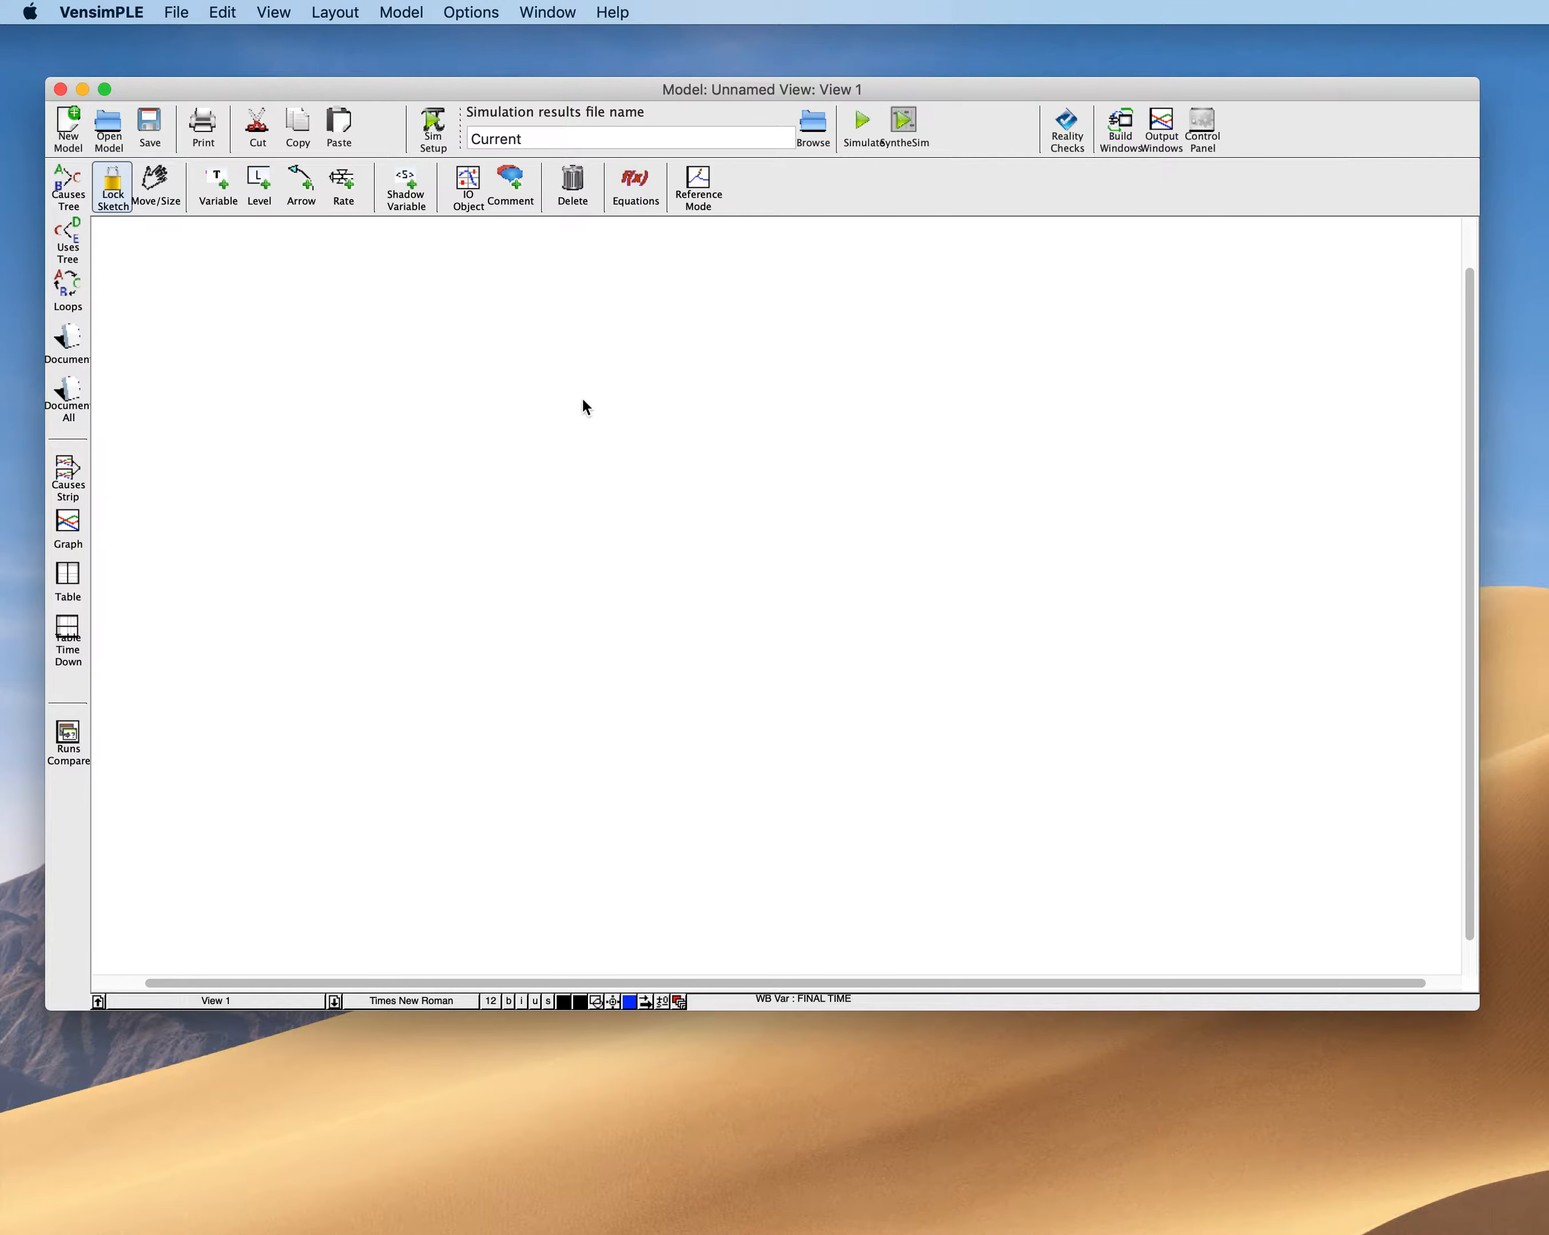
# Open the model settings, declining to save the sketch for automated backup, and move the dialog over the model window
pyautogui.click(402, 11)
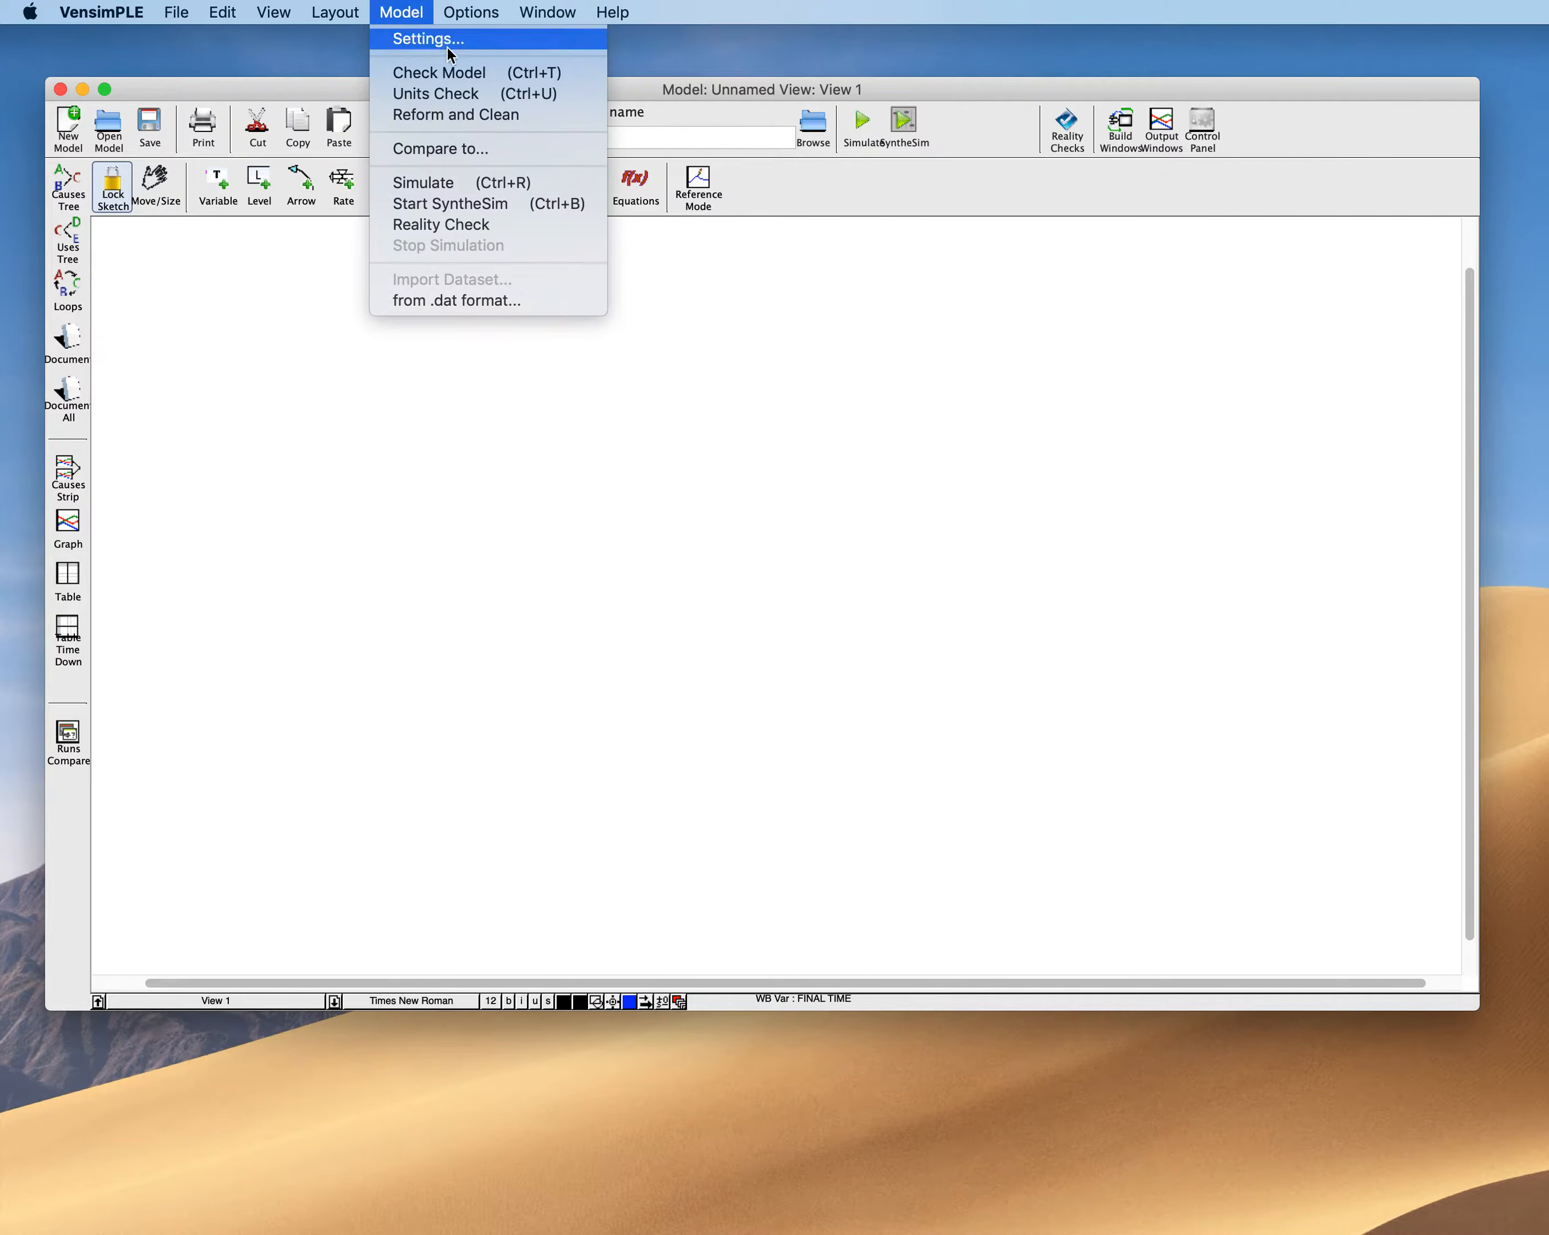
pyautogui.click(427, 472)
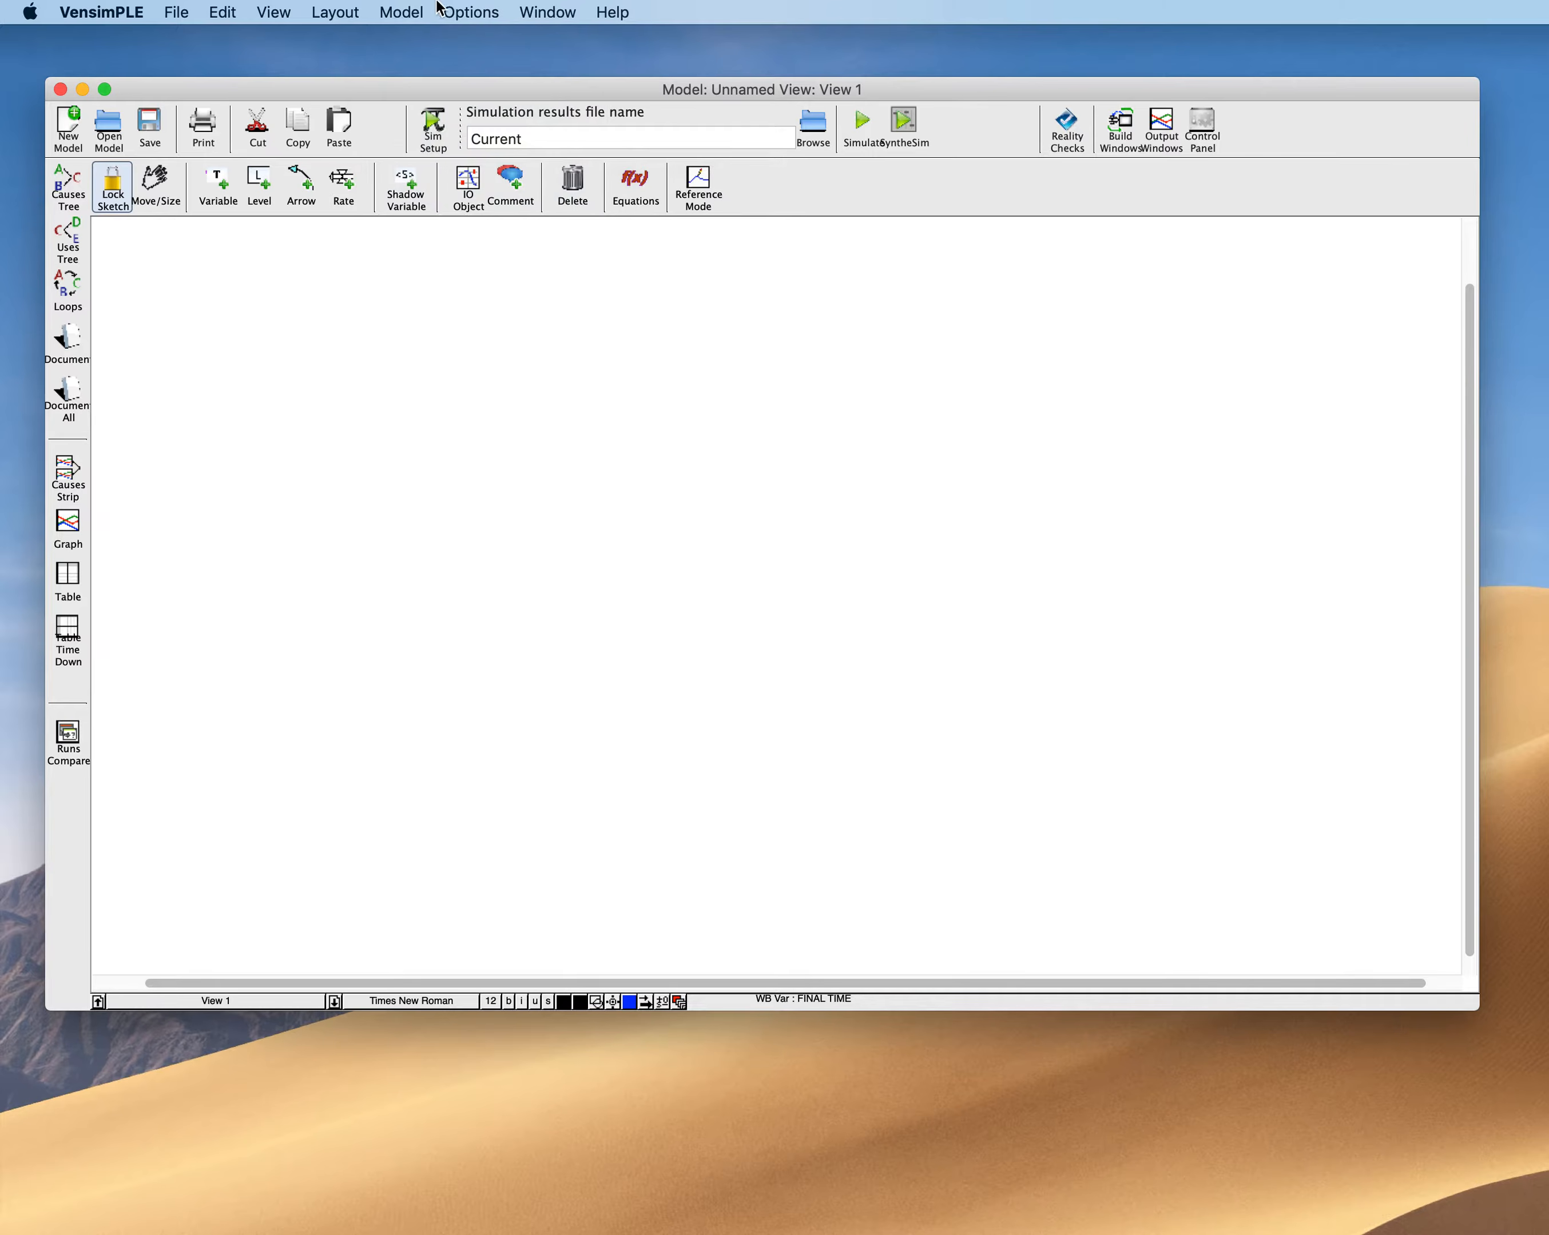
pyautogui.click(402, 11)
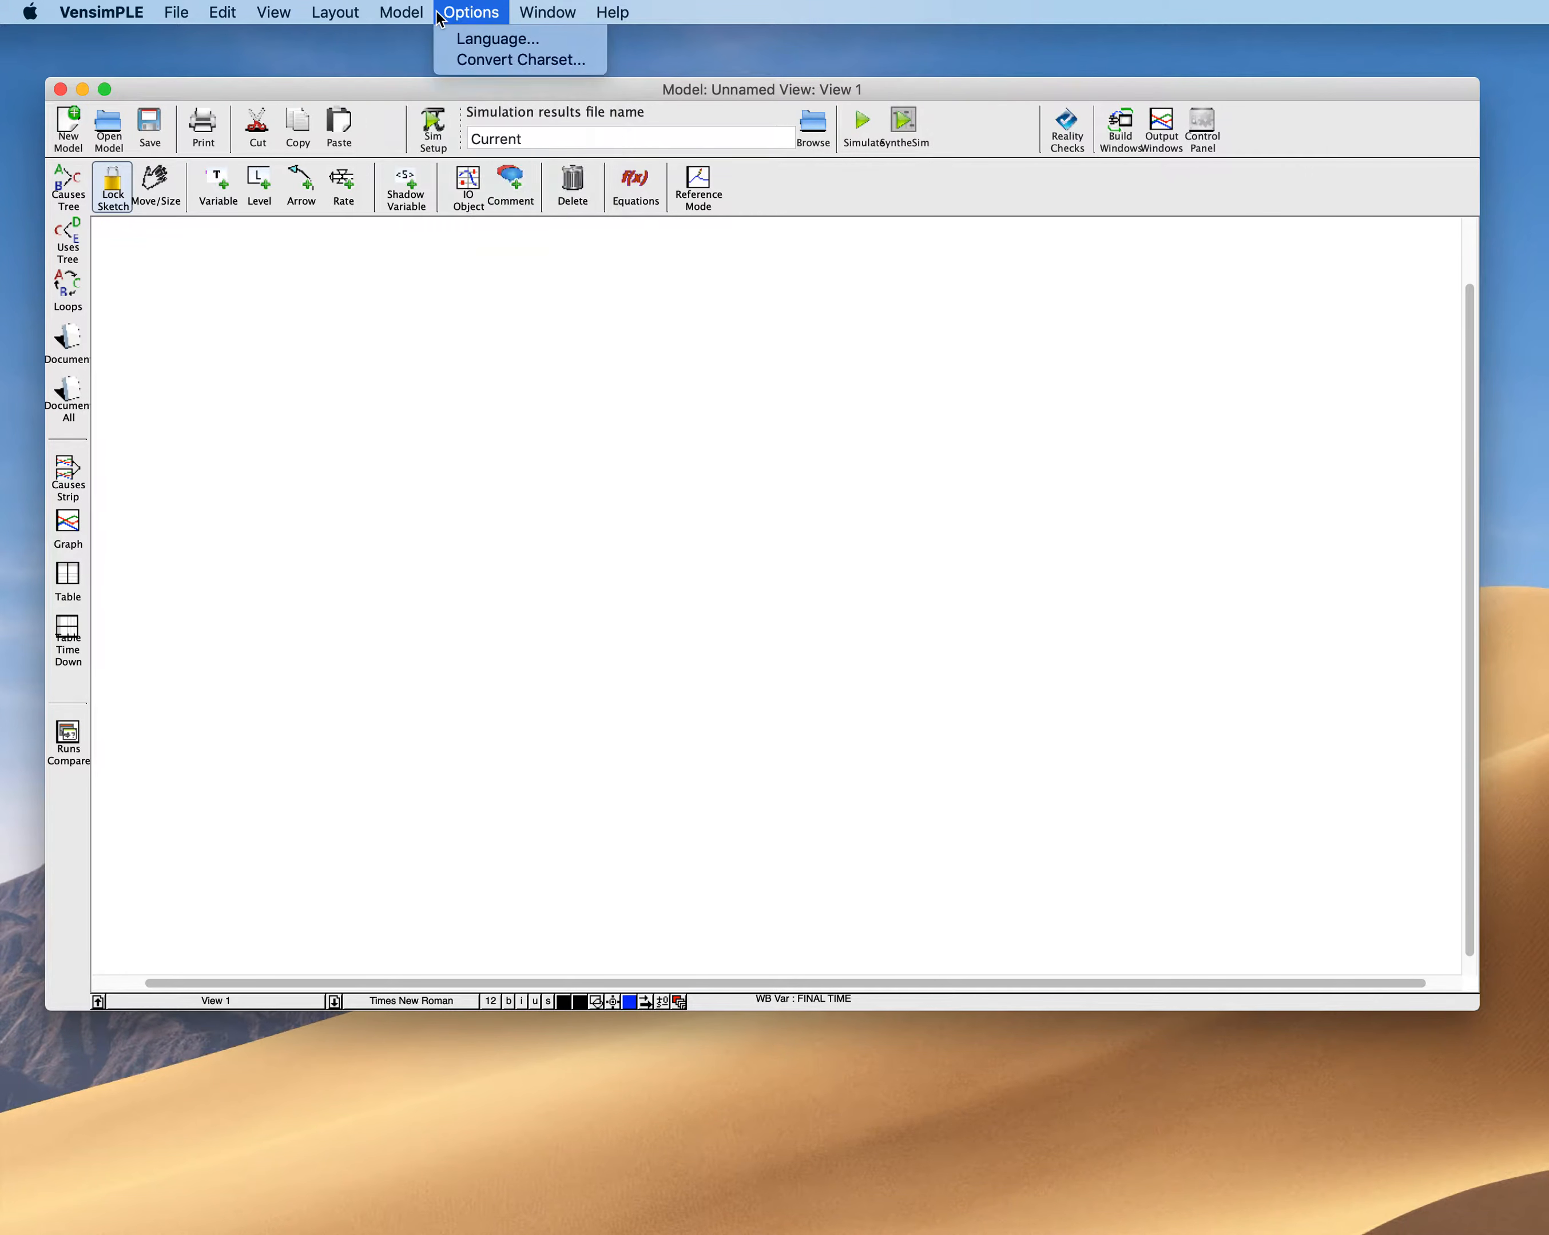
pyautogui.click(410, 38)
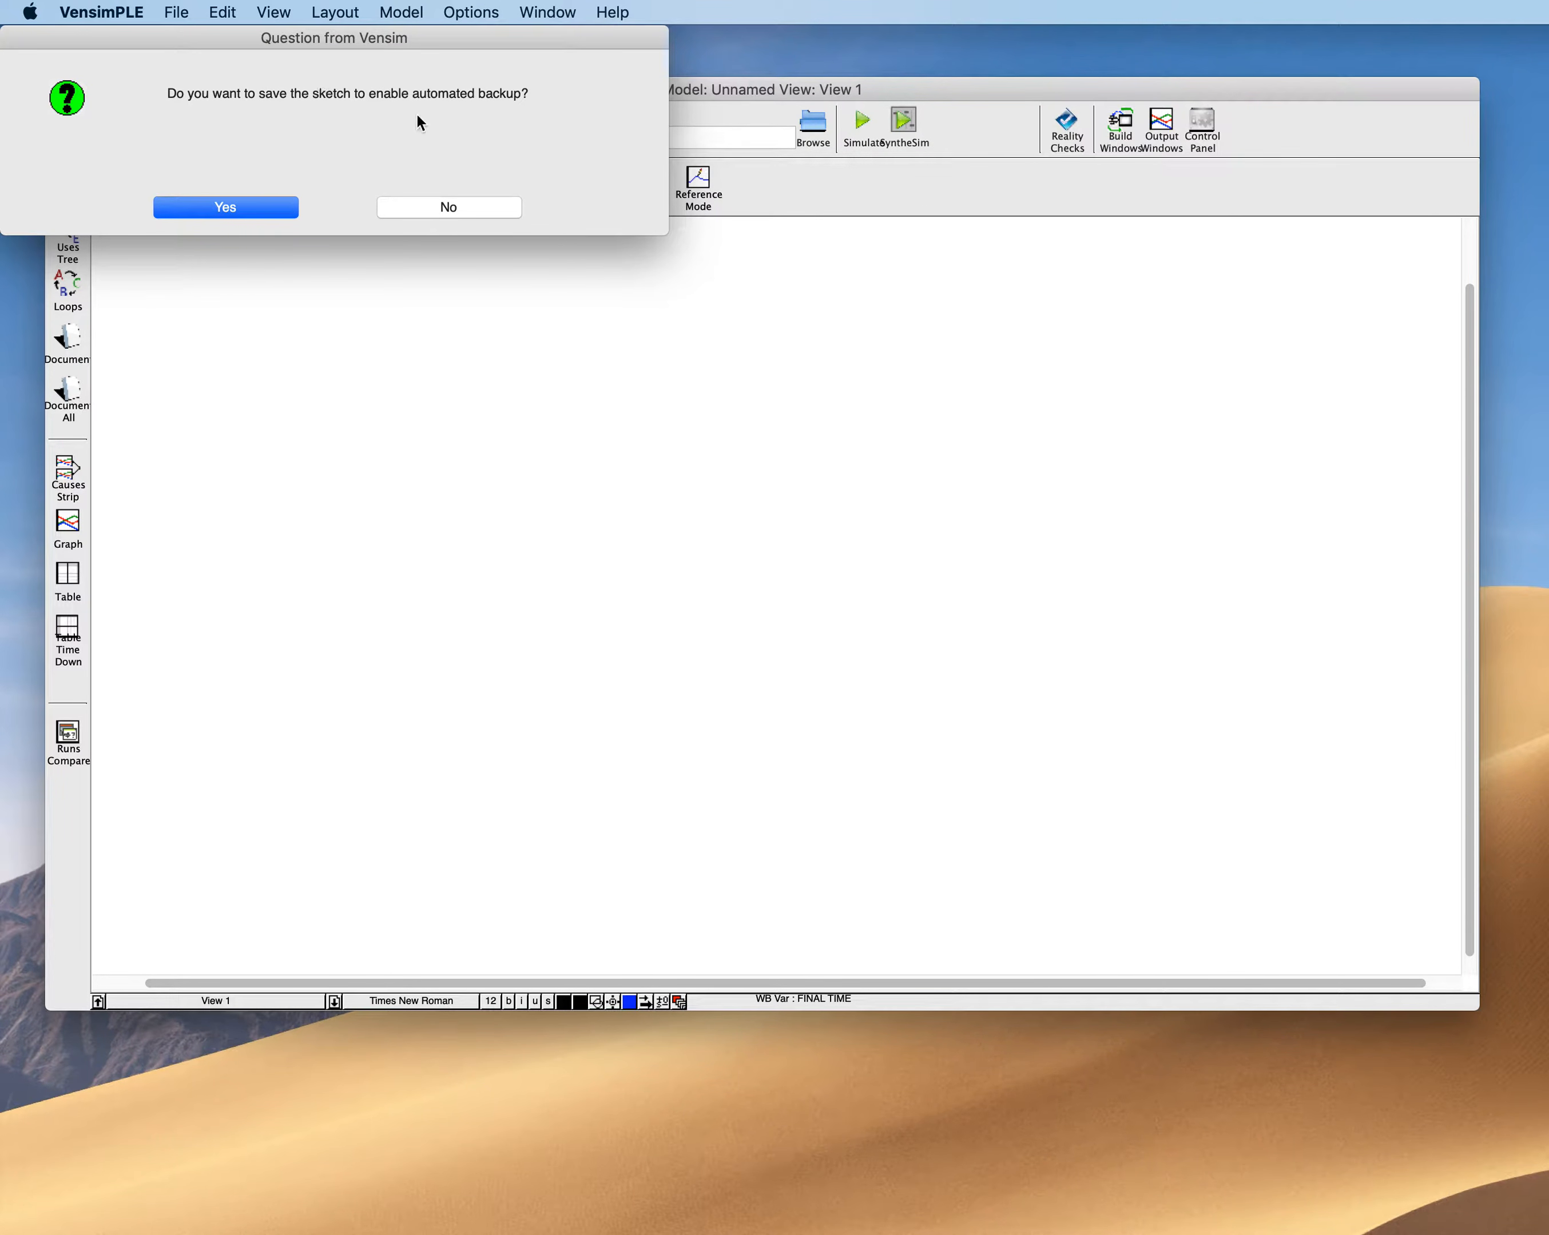
pyautogui.click(496, 208)
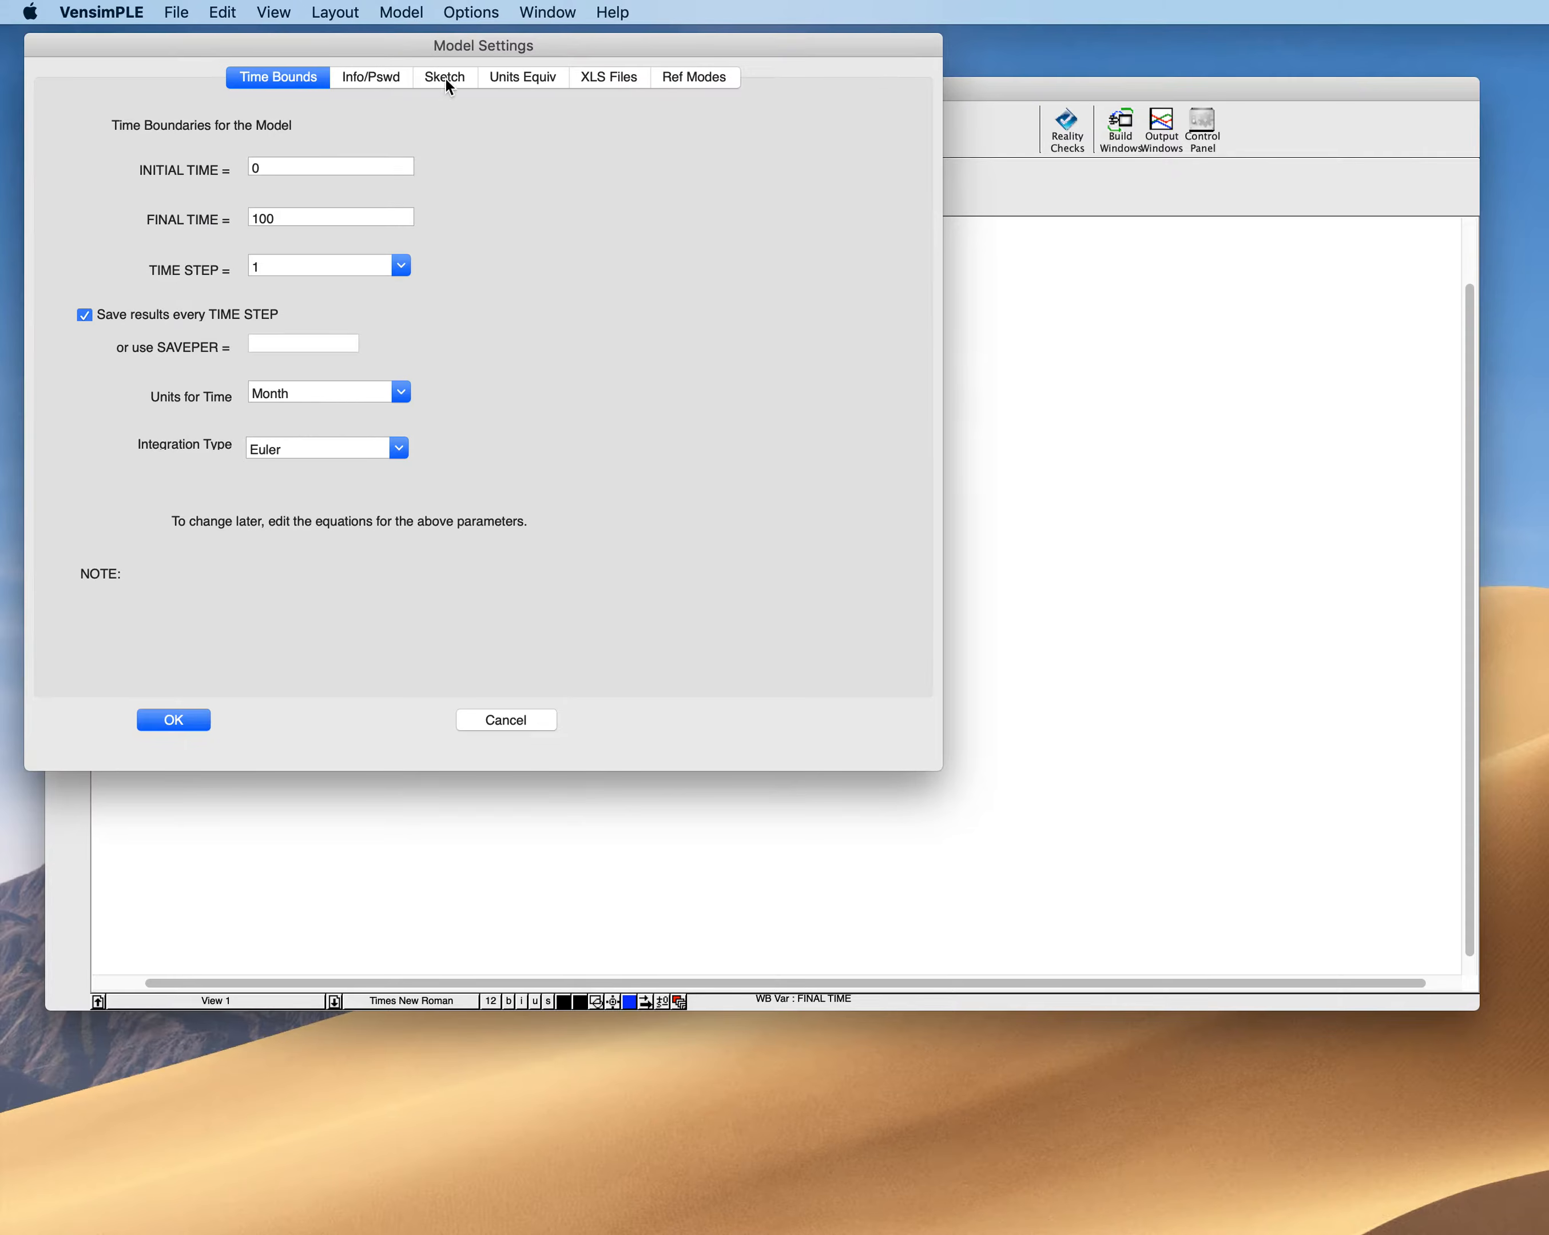
pyautogui.moveTo(391, 36); pyautogui.dragTo(708, 192)
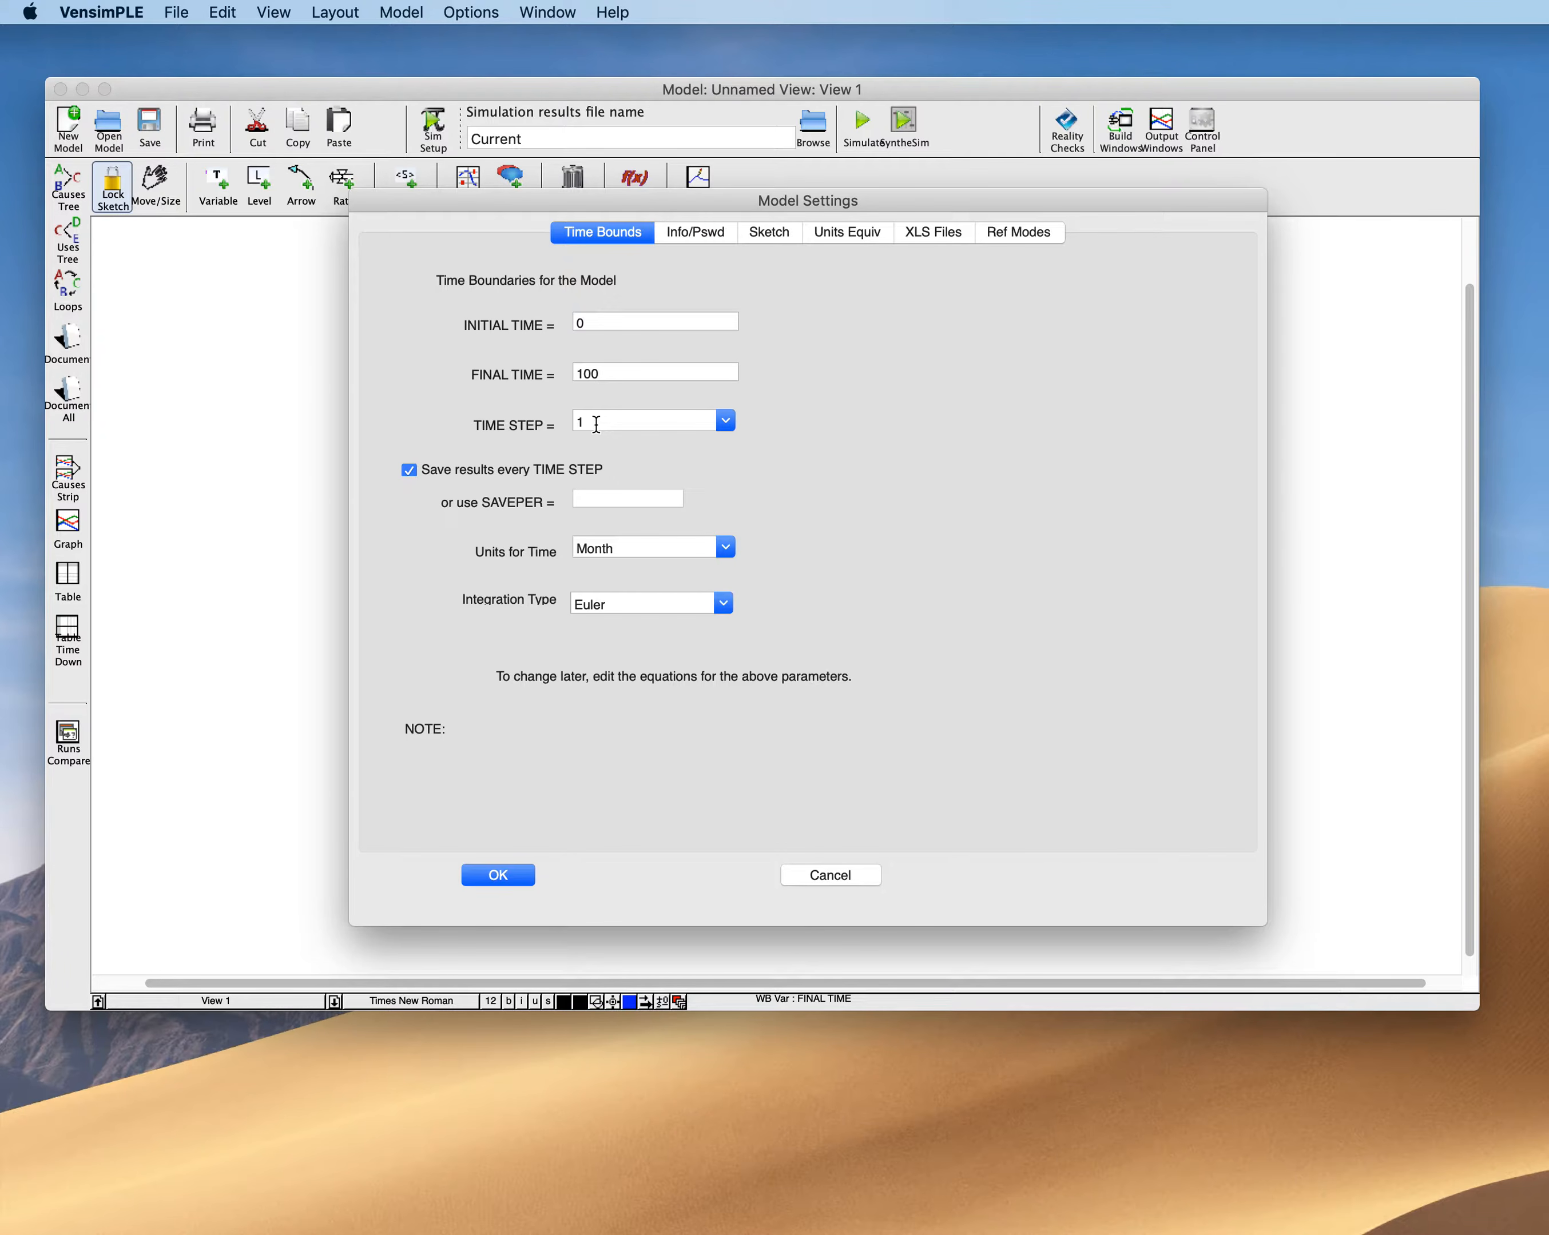
# Set the model's final time to 5, its time step to 0.01 and its time units to Second, and apply the settings
pyautogui.click(593, 321)
pyautogui.press('Tab')
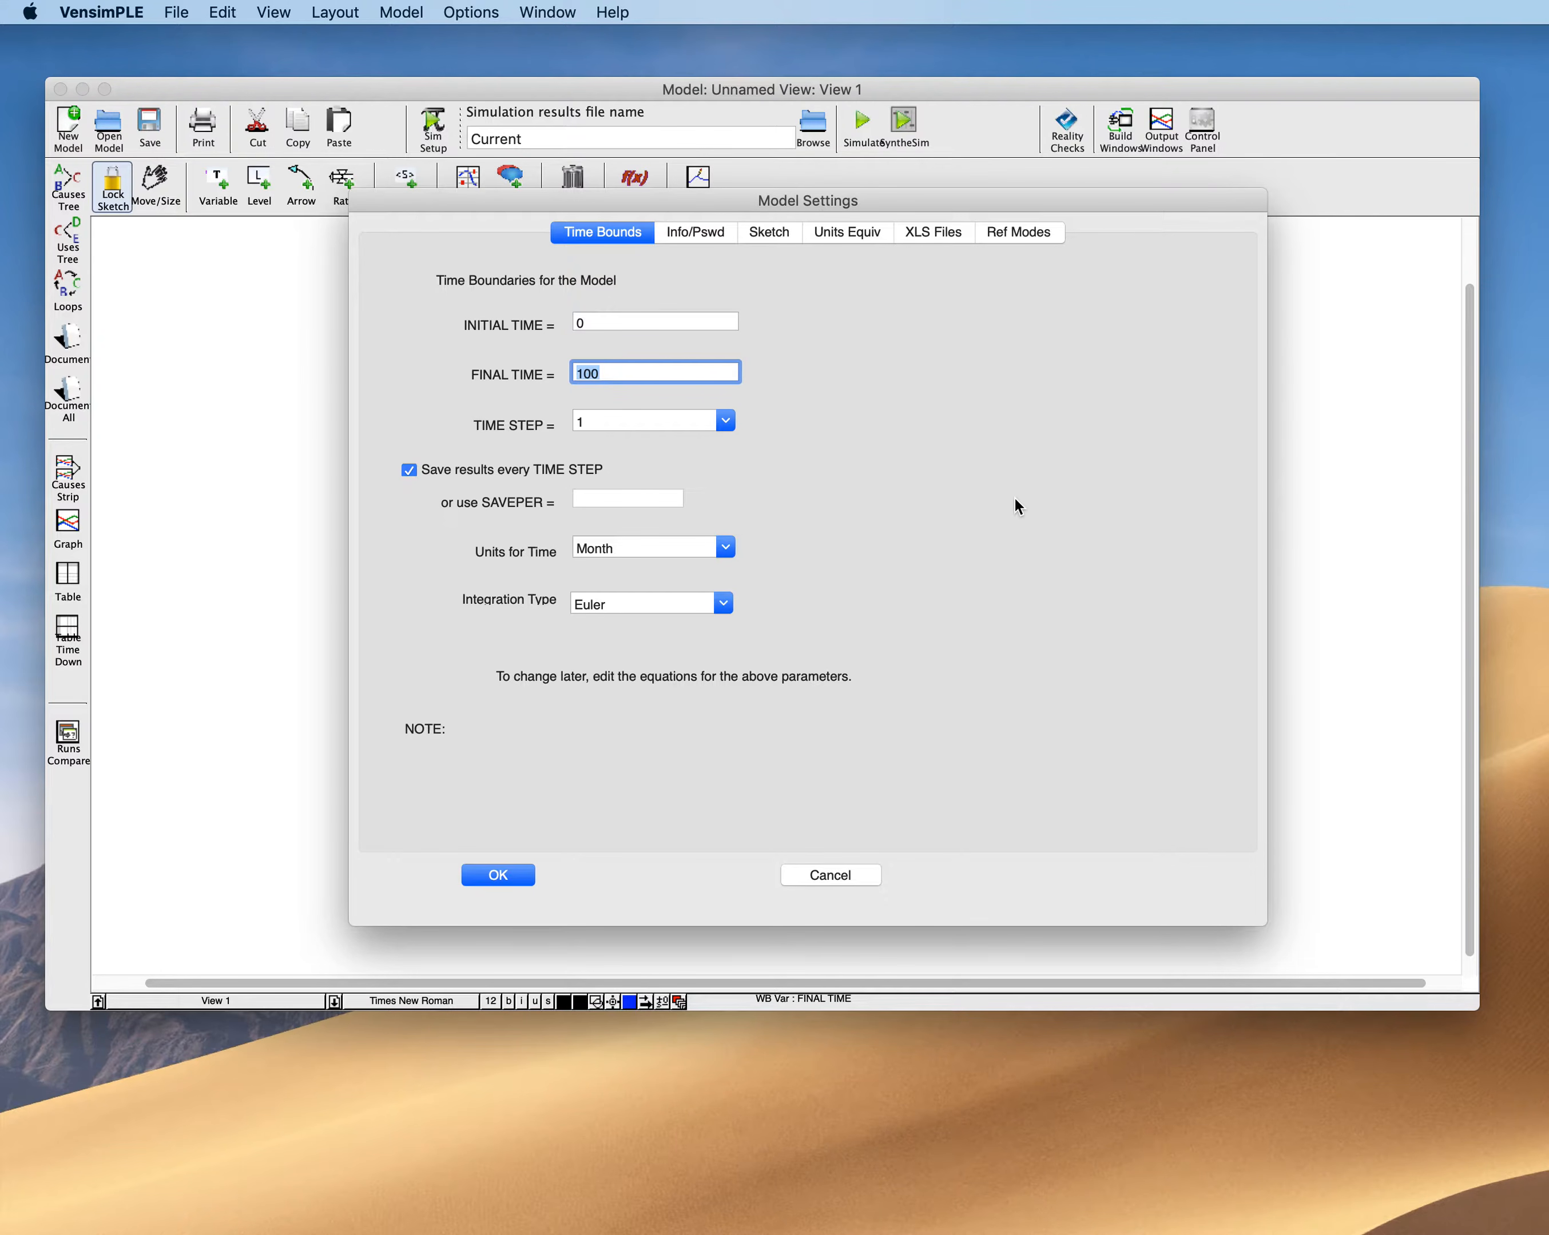
pyautogui.write('5')
pyautogui.press('Tab')
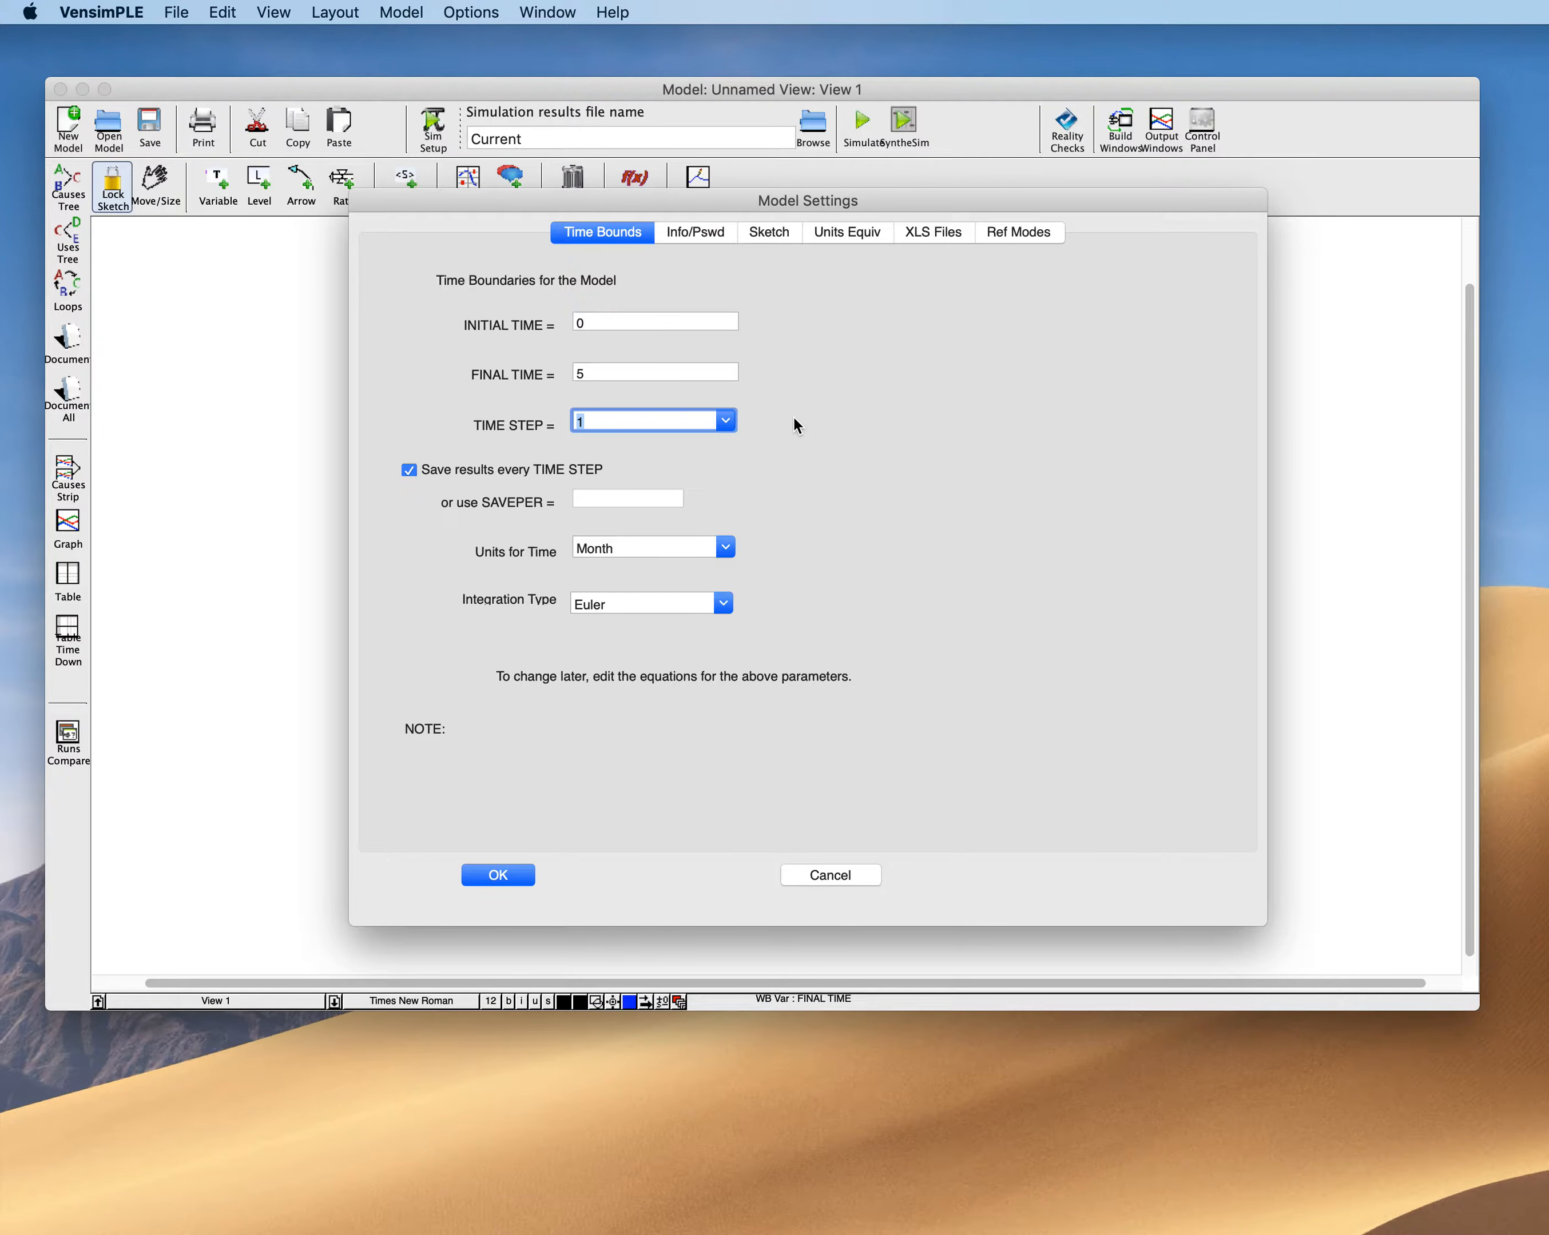
pyautogui.write('0.01')
pyautogui.click(639, 549)
pyautogui.click(725, 549)
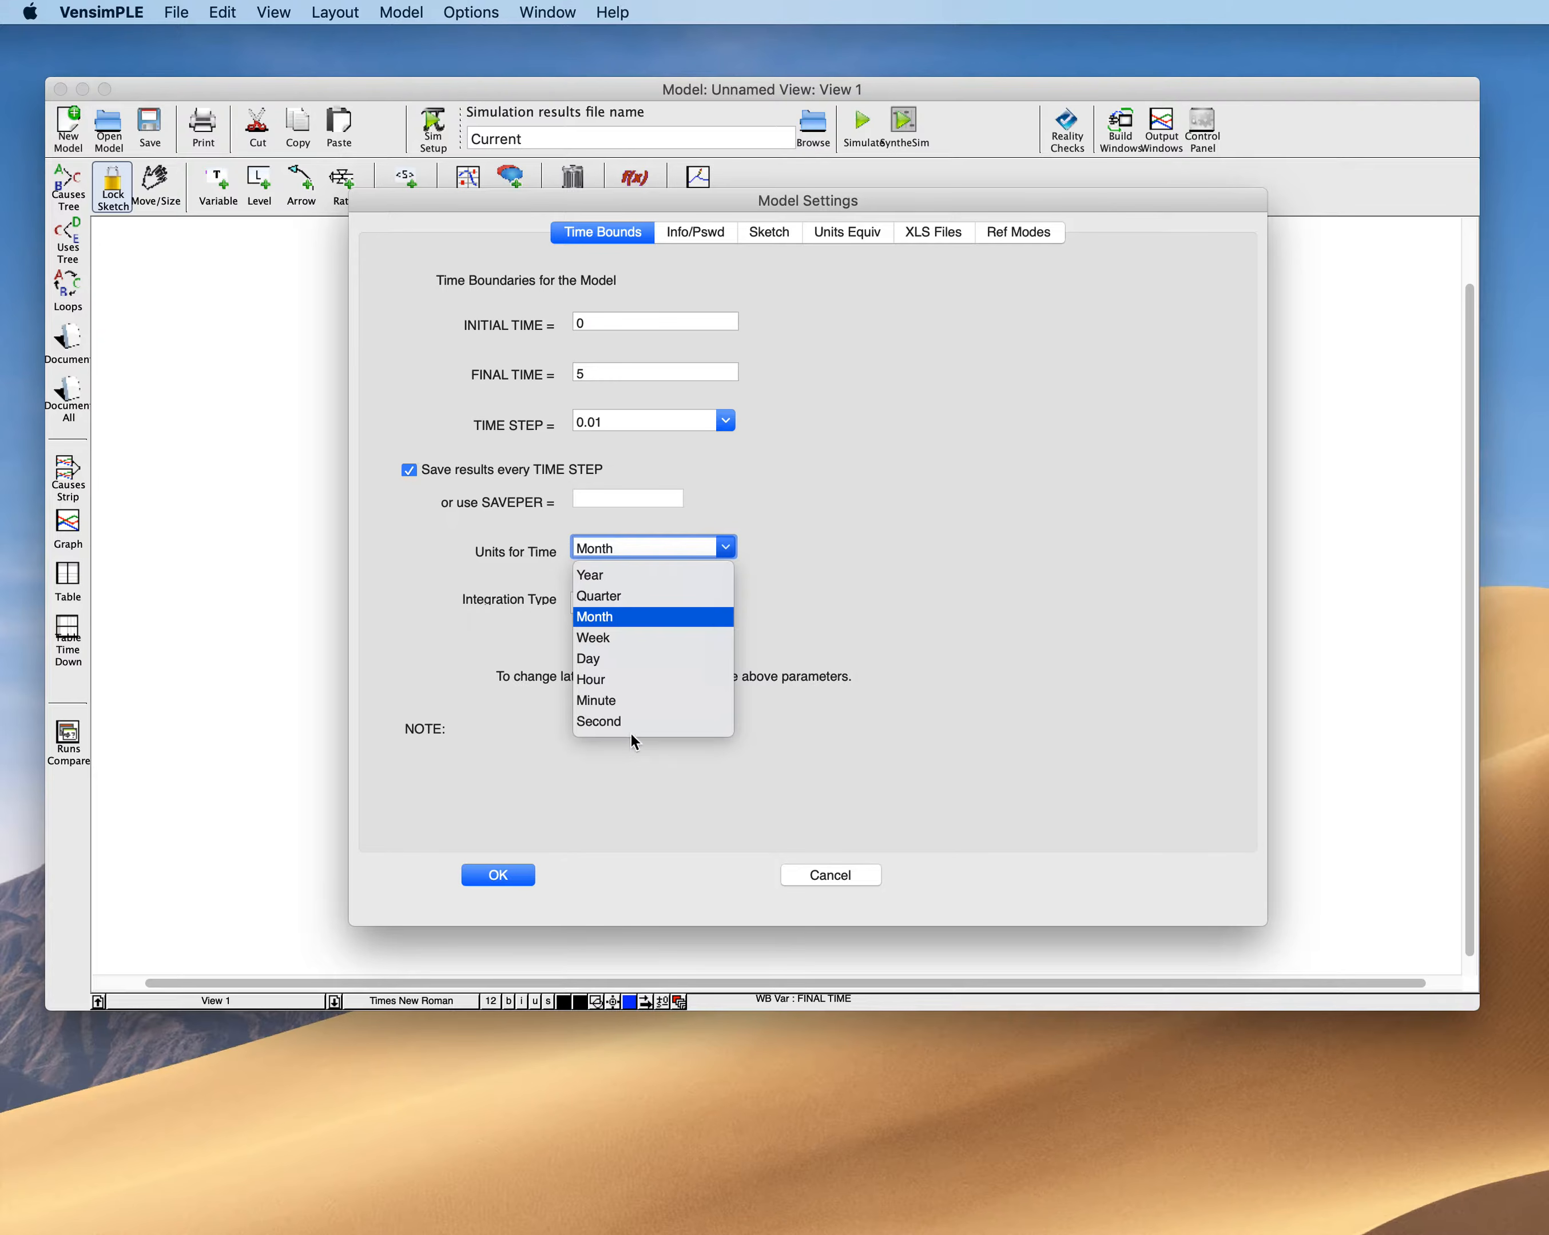
pyautogui.click(609, 719)
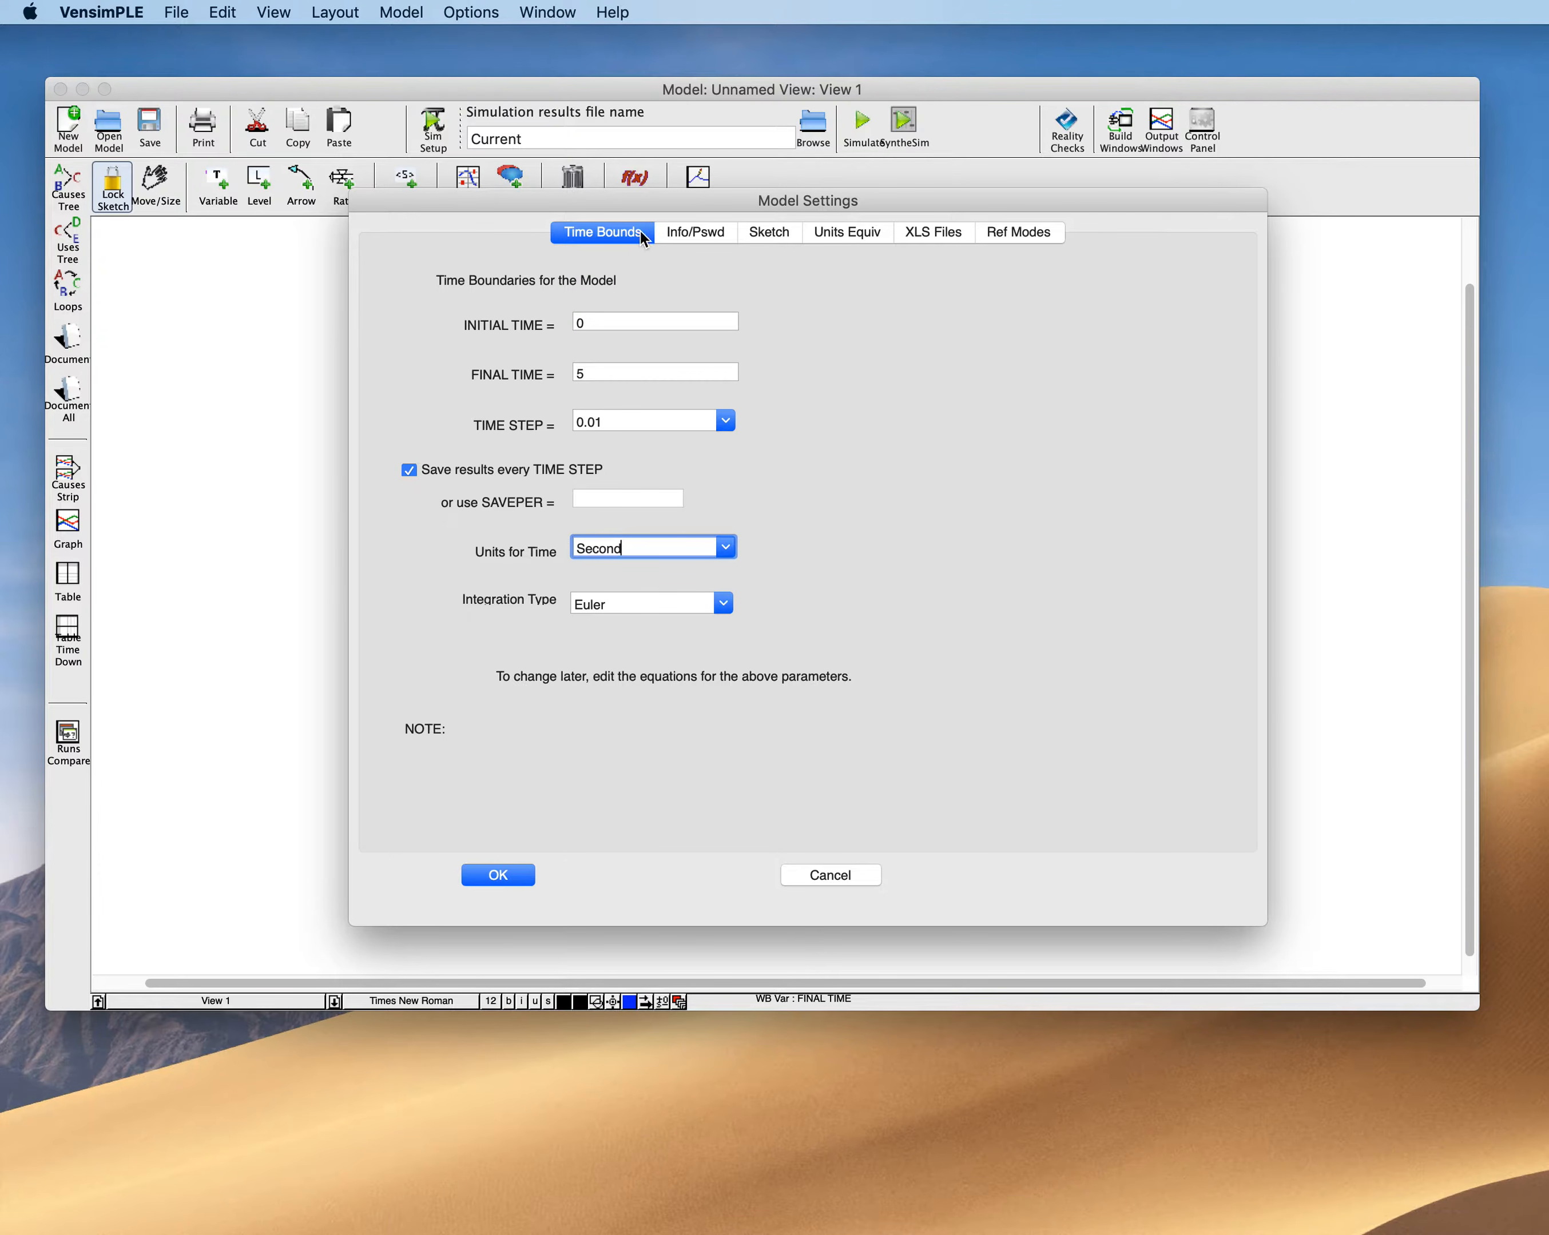
pyautogui.click(928, 241)
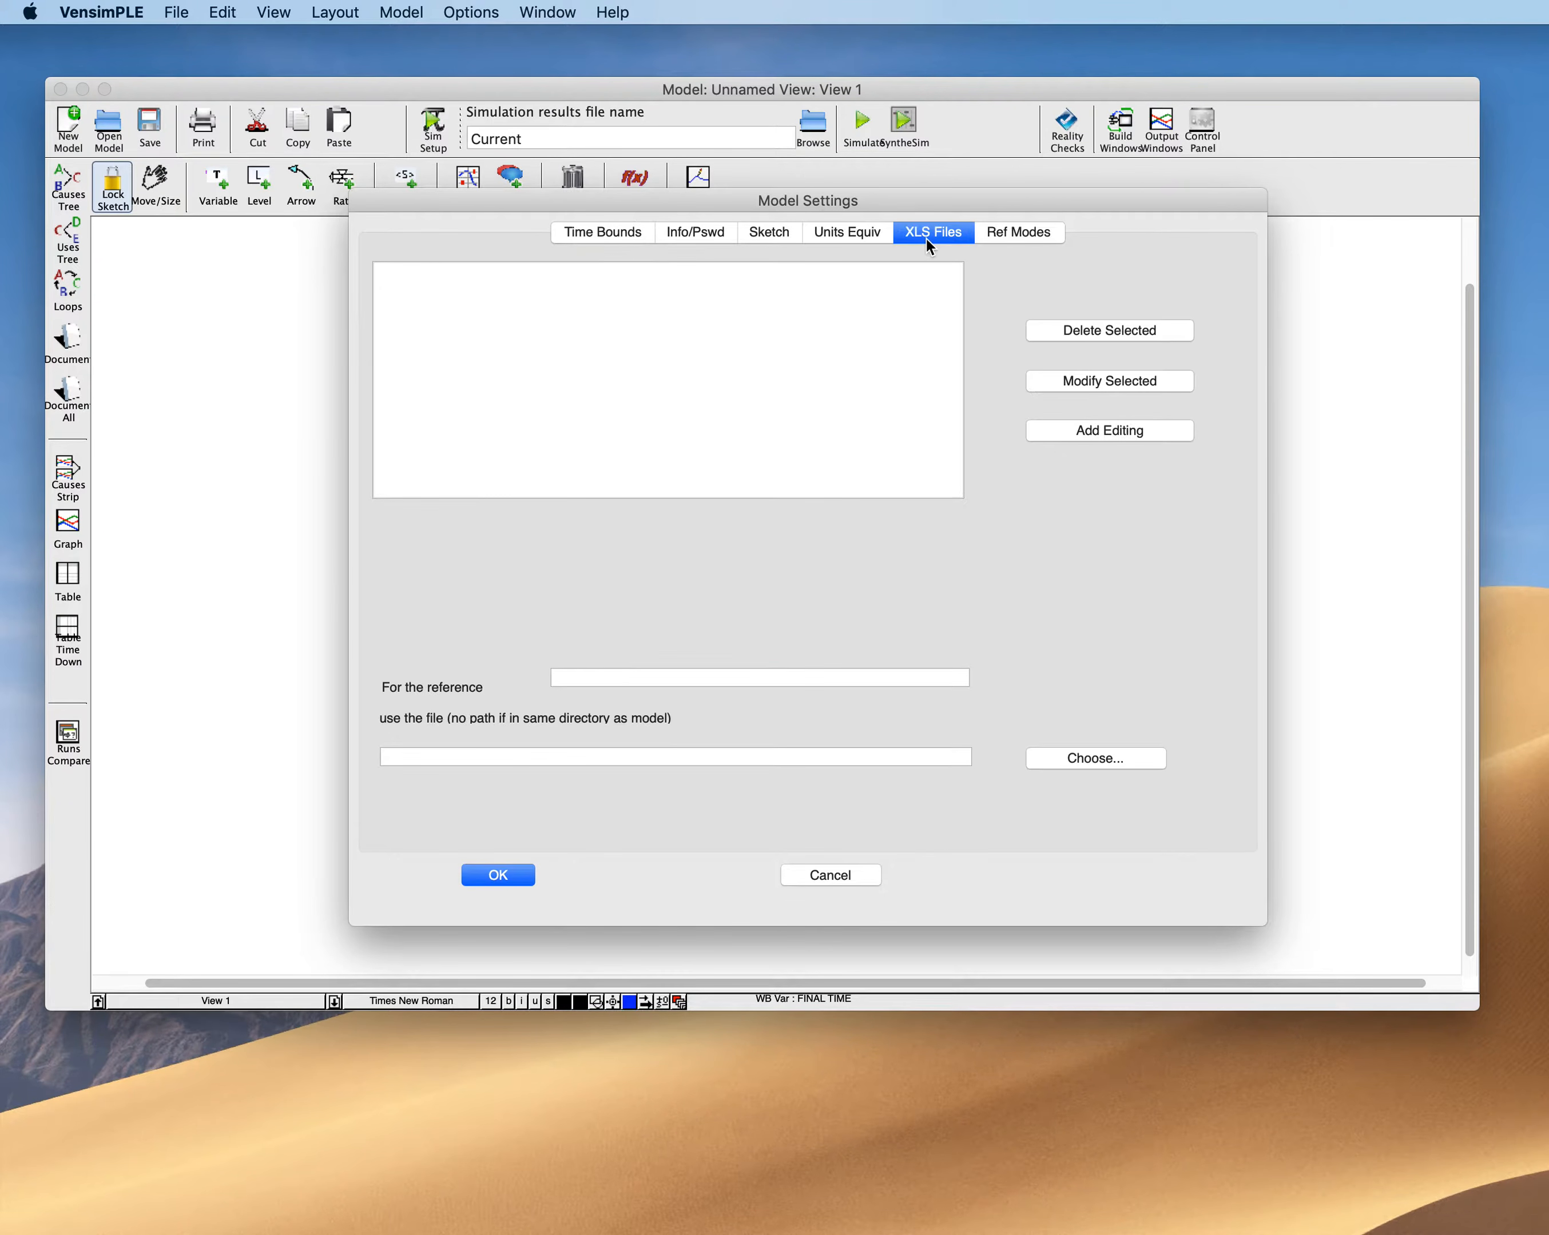
pyautogui.click(623, 230)
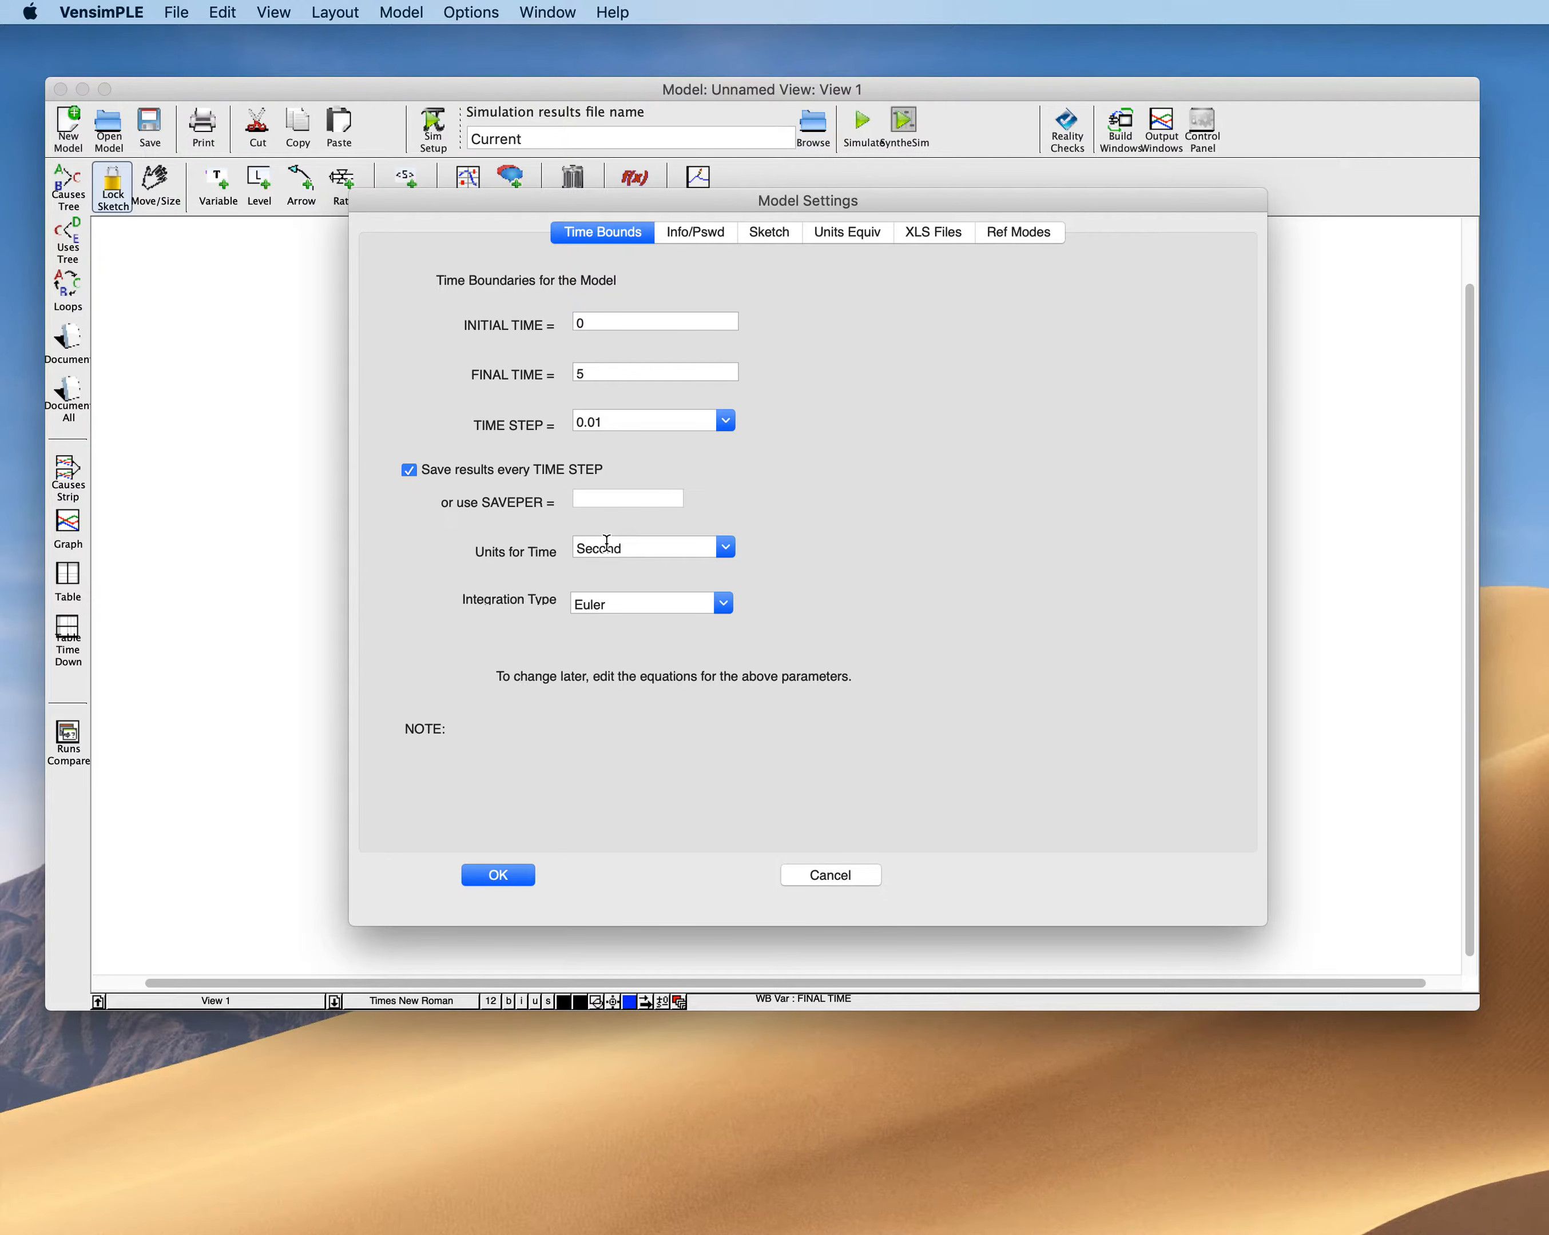
pyautogui.click(492, 875)
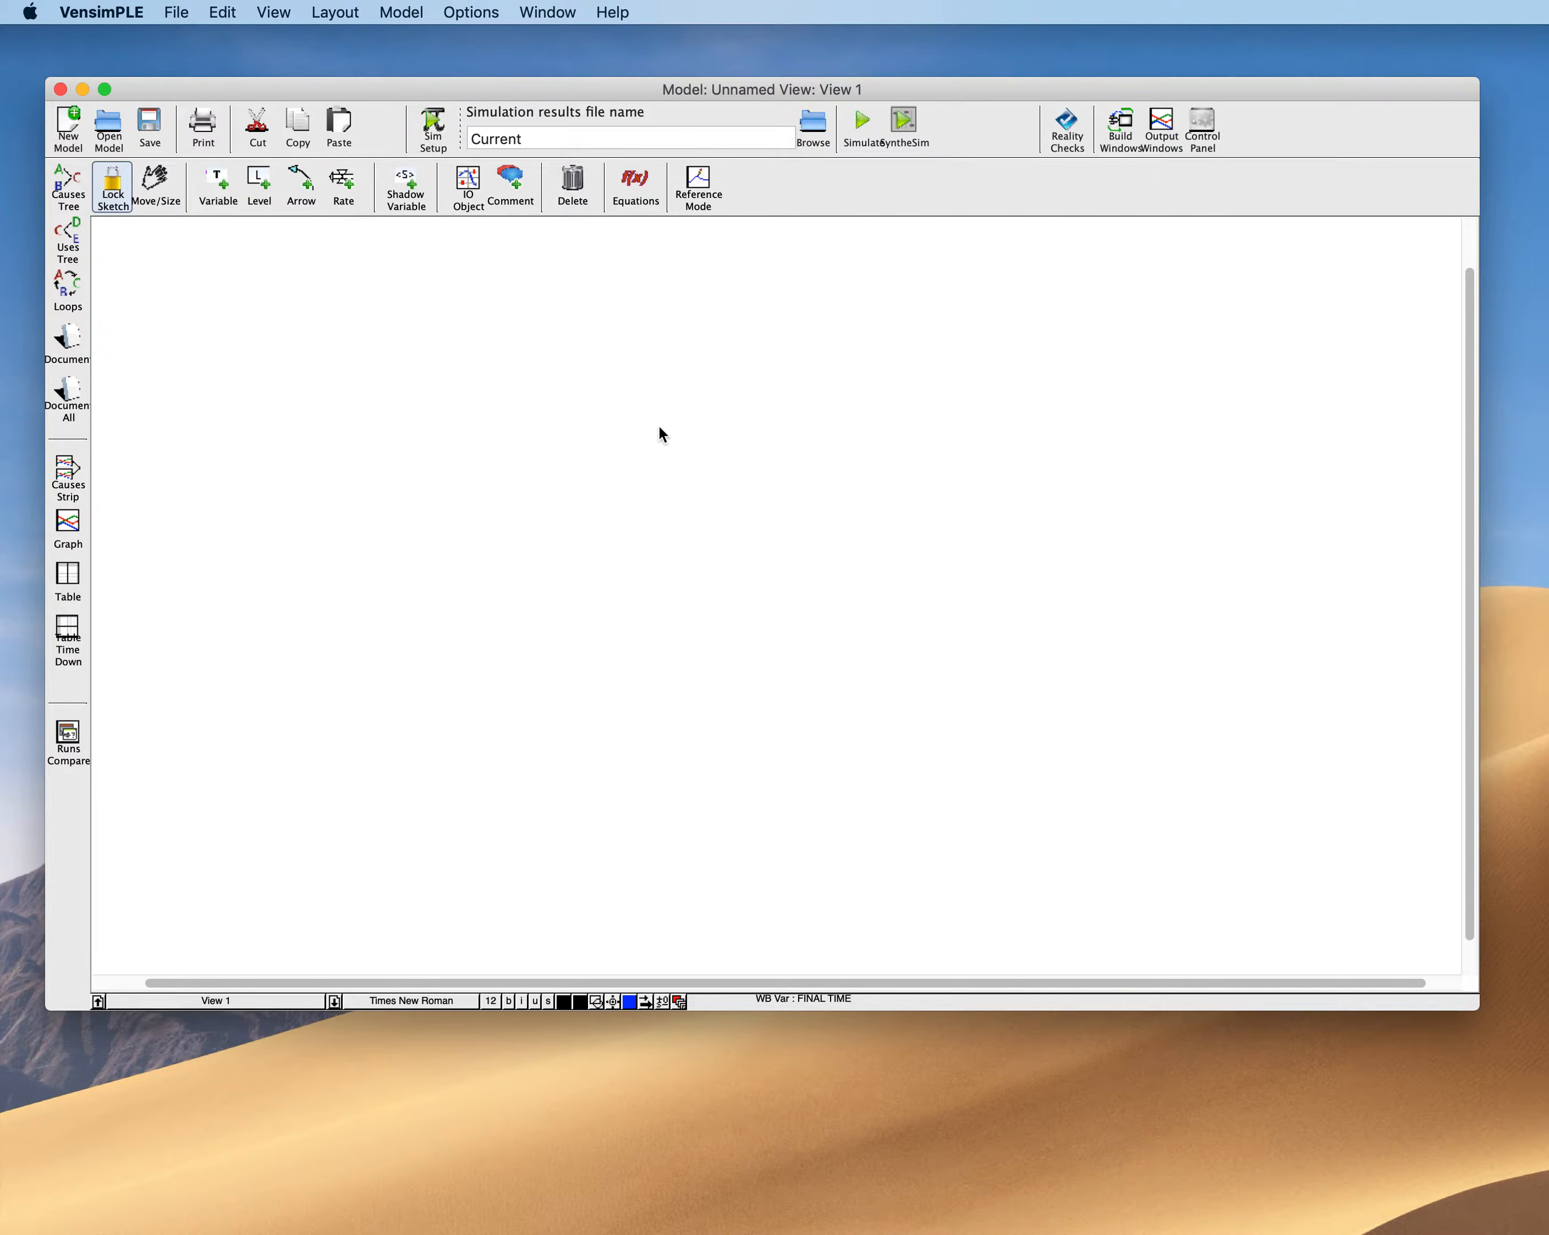
# Create a new model, declining the automated backup and discarding the changes to the current sketch
pyautogui.click(176, 11)
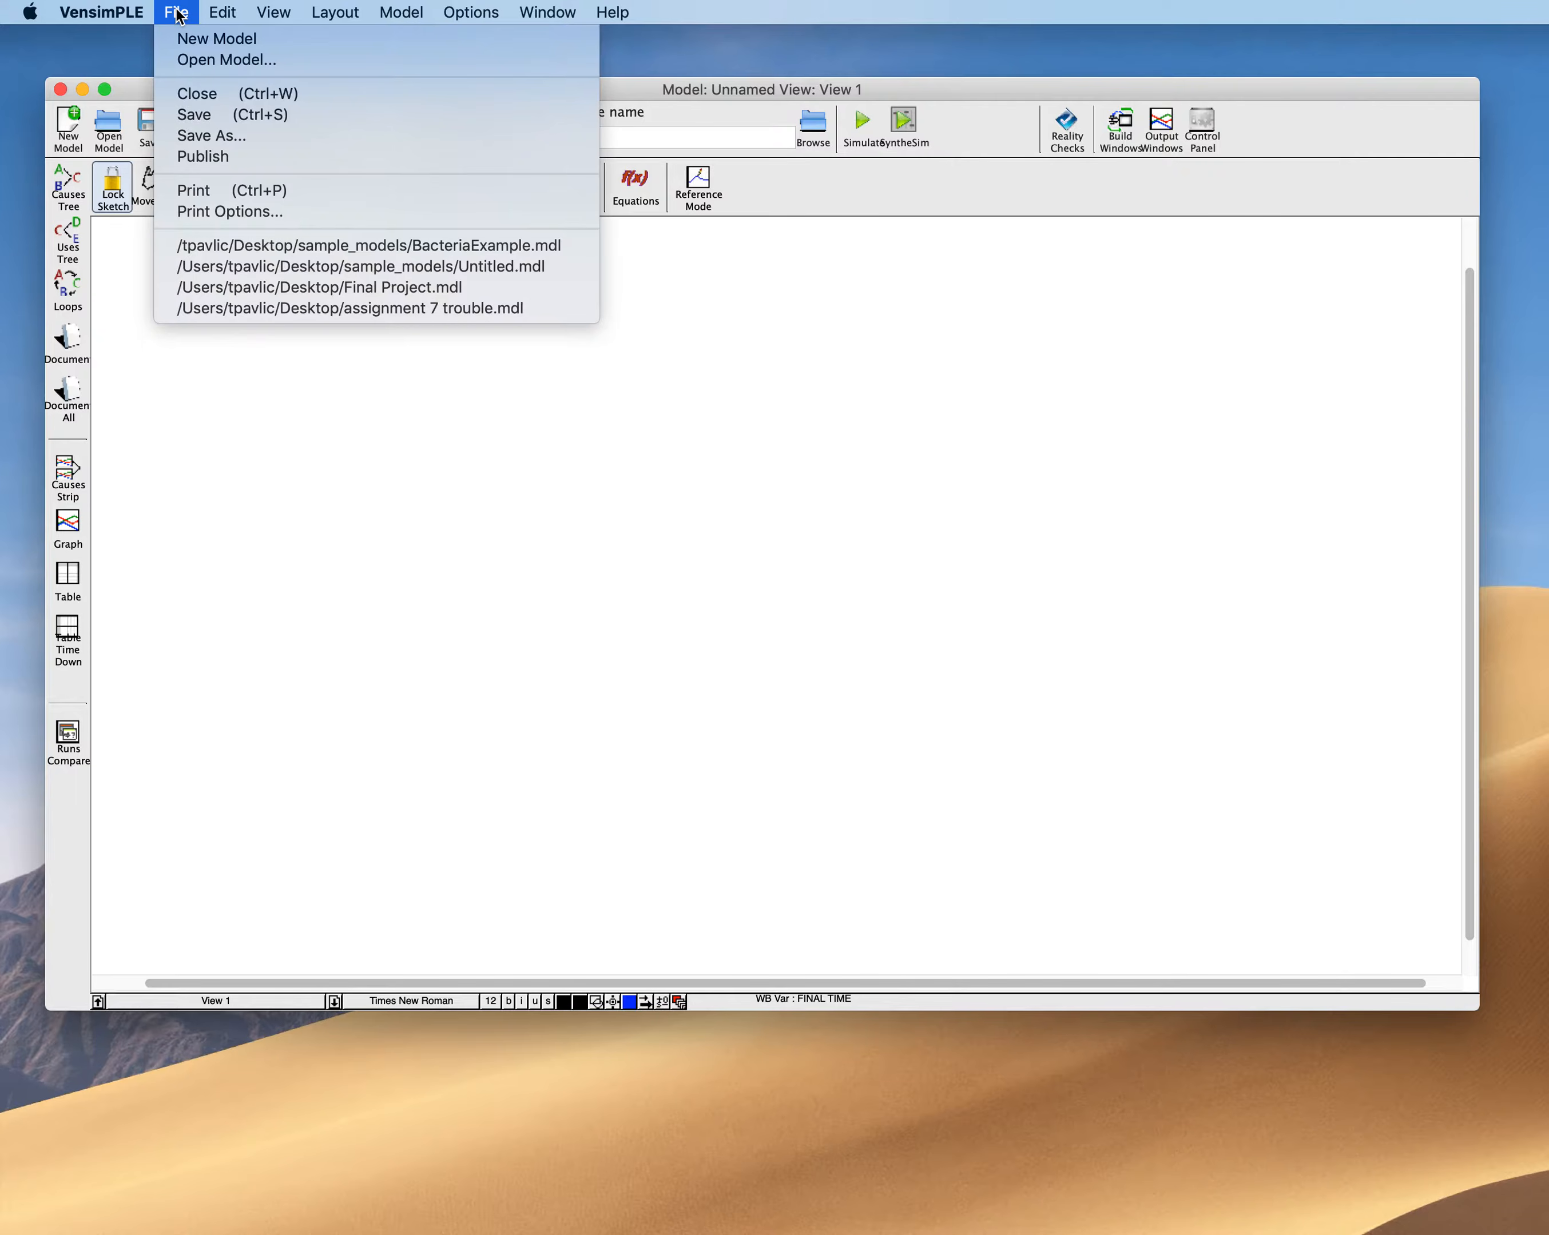
pyautogui.click(203, 42)
pyautogui.click(462, 208)
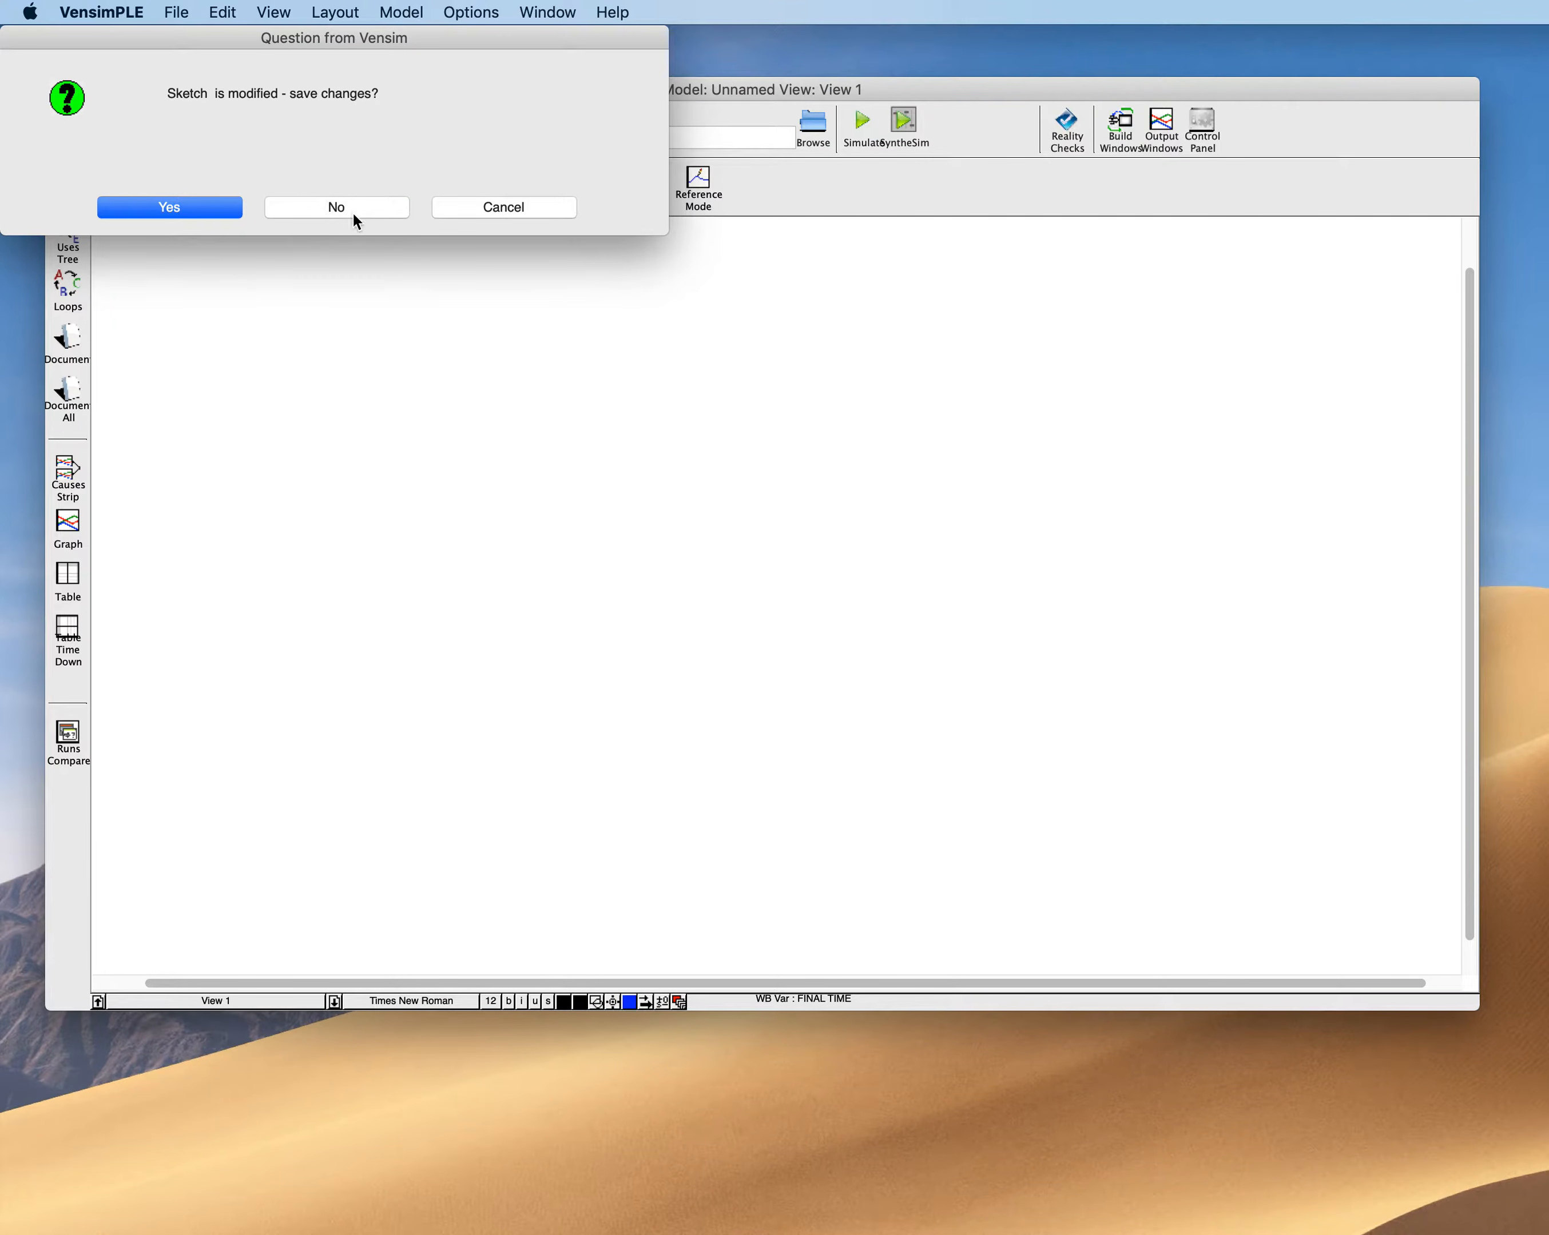
pyautogui.click(323, 208)
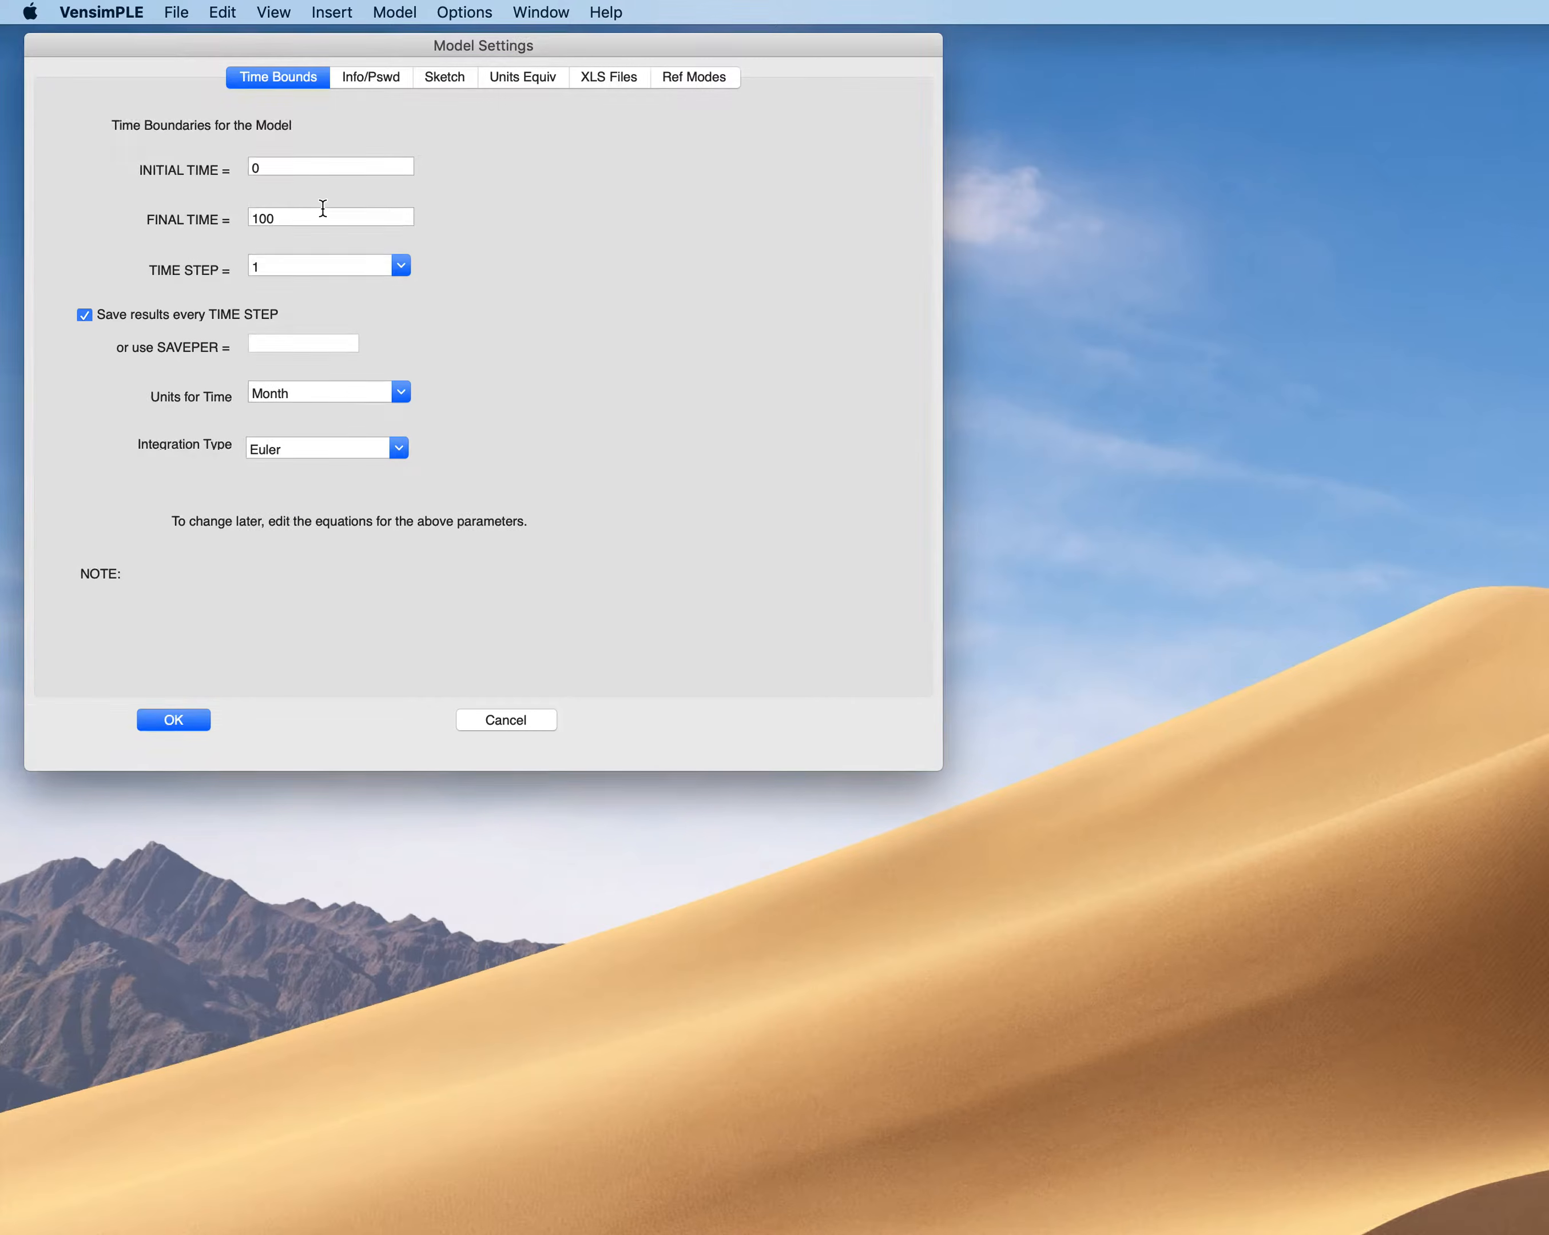
# Set the new model's time bounds: final time 5, time step 0.01 and time units Second
pyautogui.moveTo(461, 42); pyautogui.dragTo(692, 180)
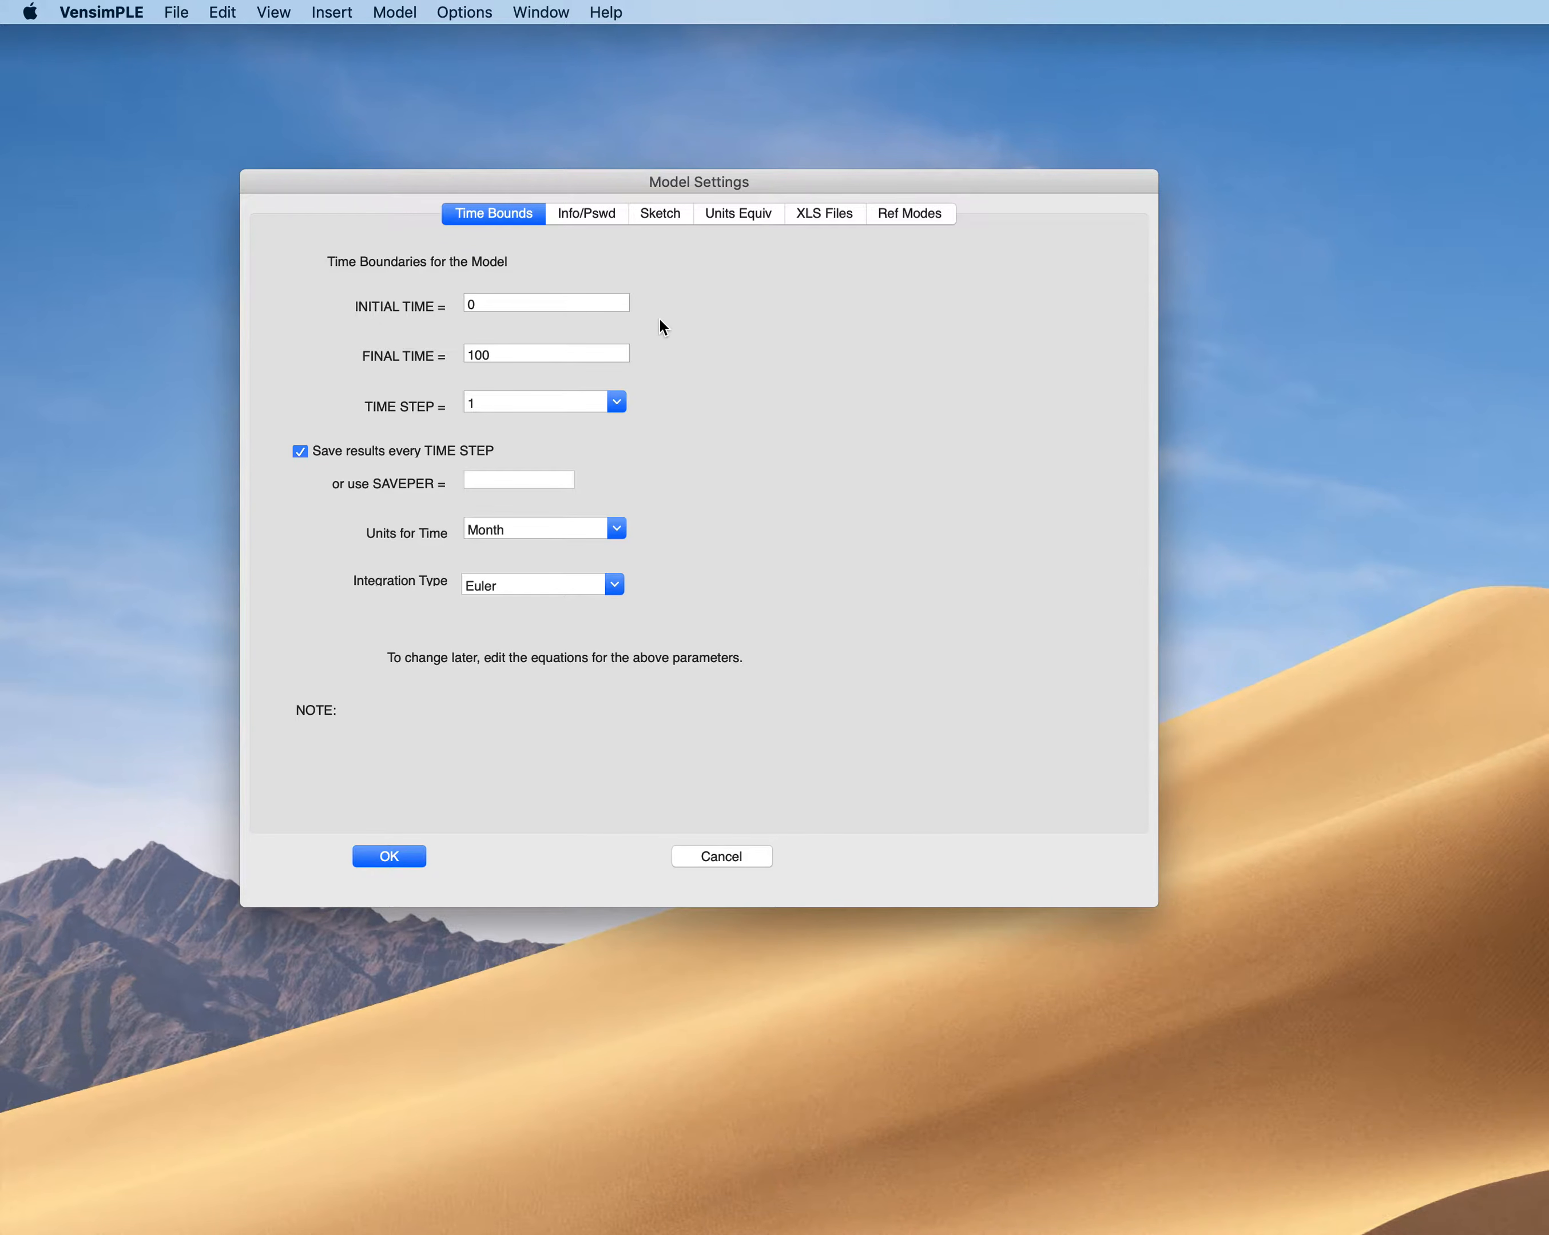
pyautogui.doubleClick(506, 352)
pyautogui.doubleClick(477, 404)
pyautogui.write('0.01')
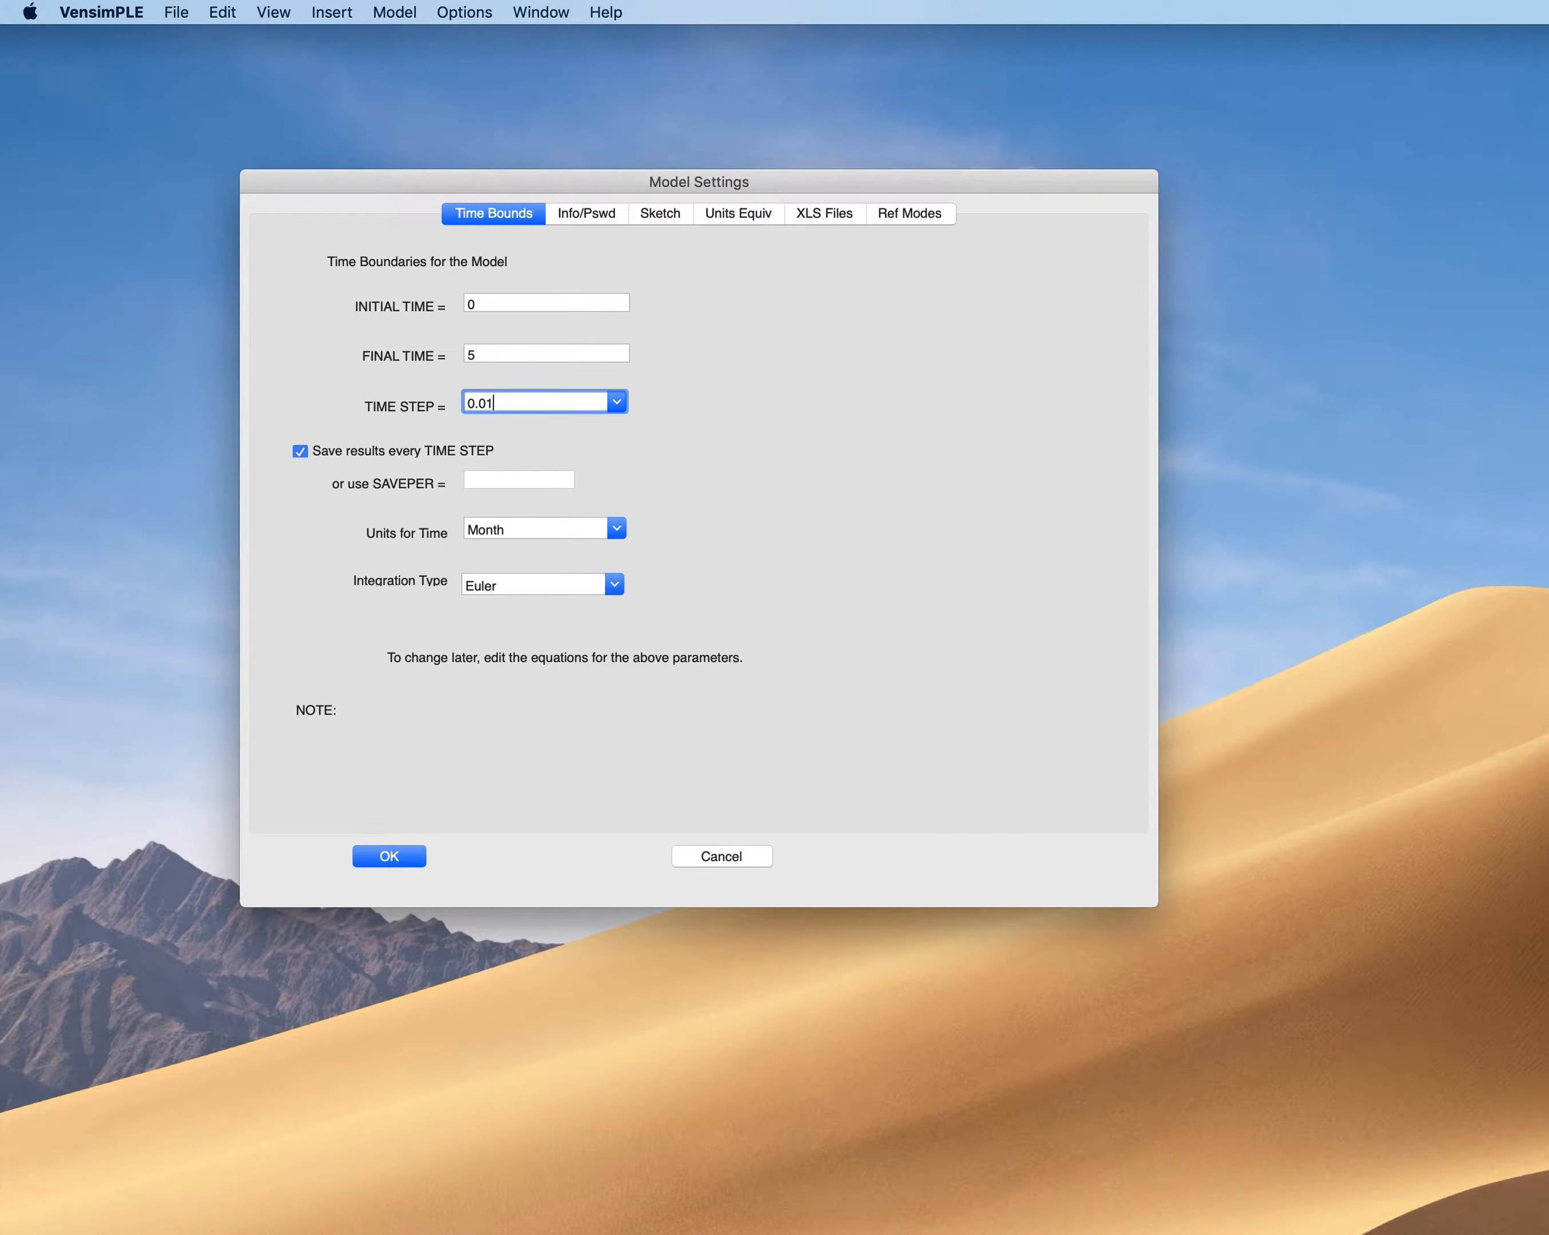
pyautogui.click(613, 530)
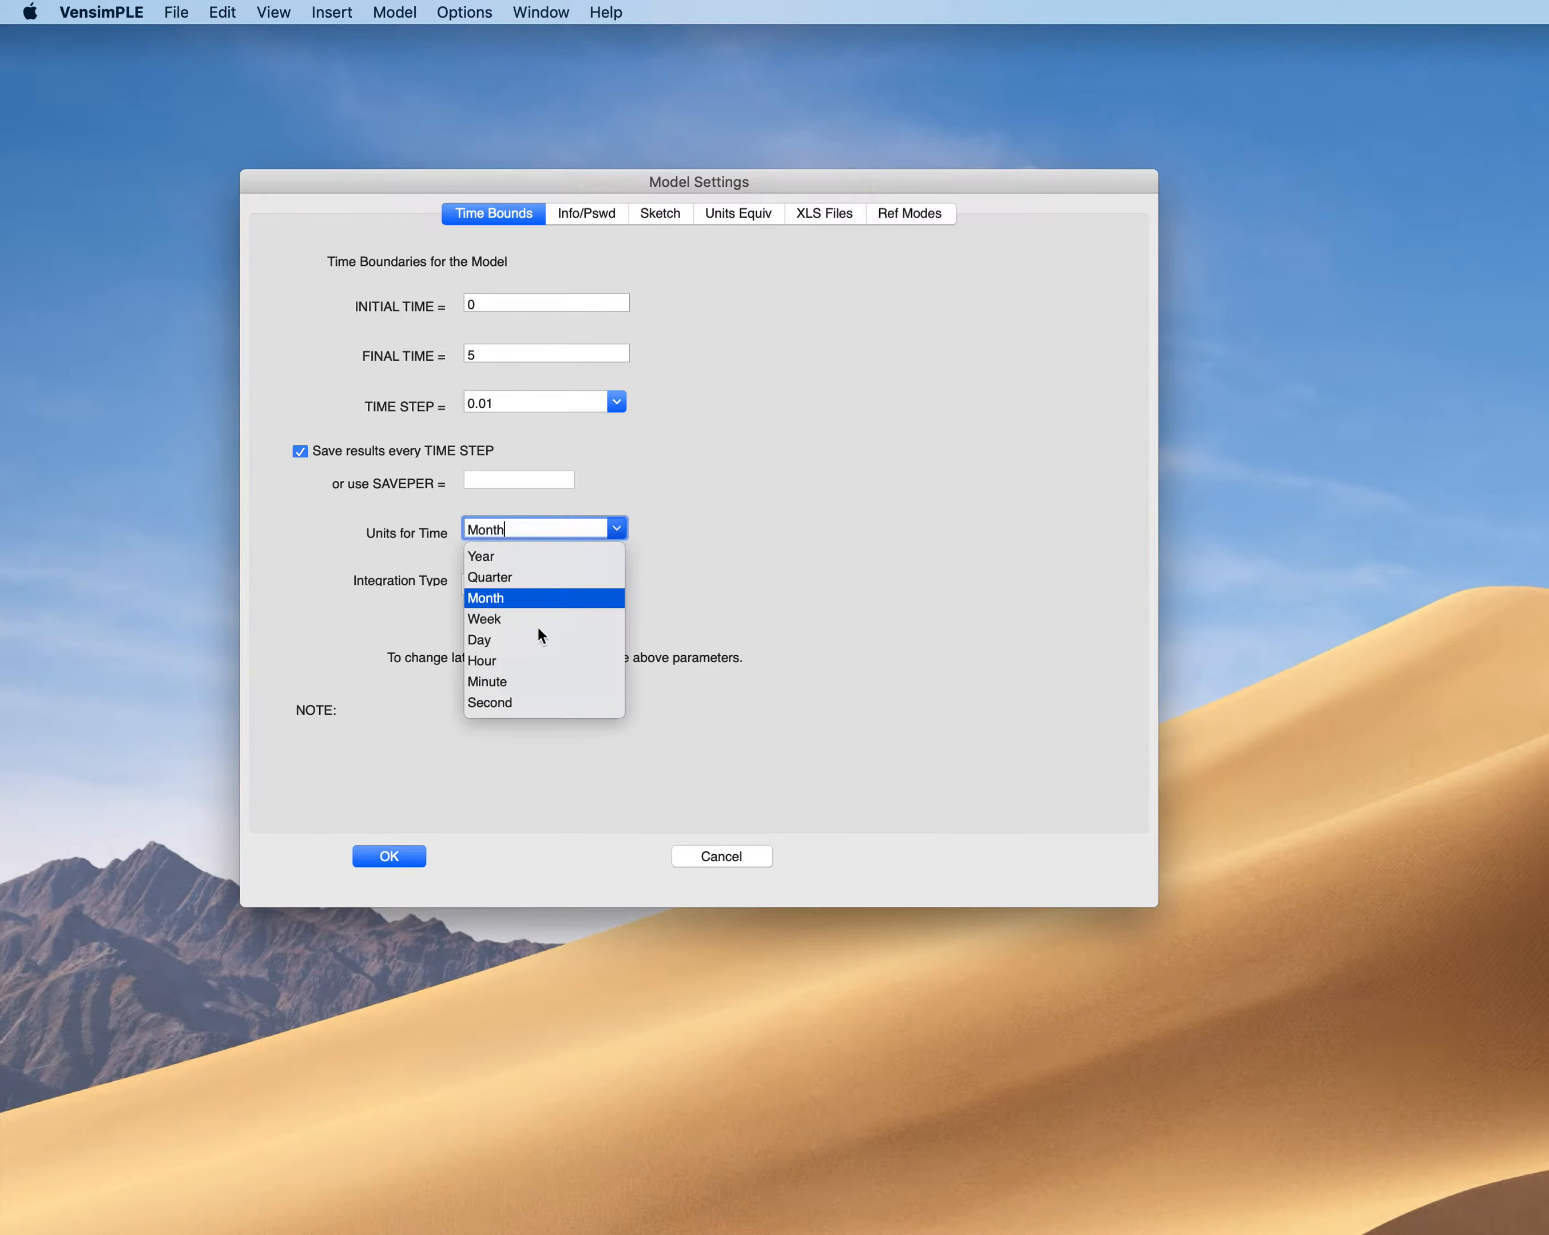
pyautogui.click(515, 700)
pyautogui.click(394, 863)
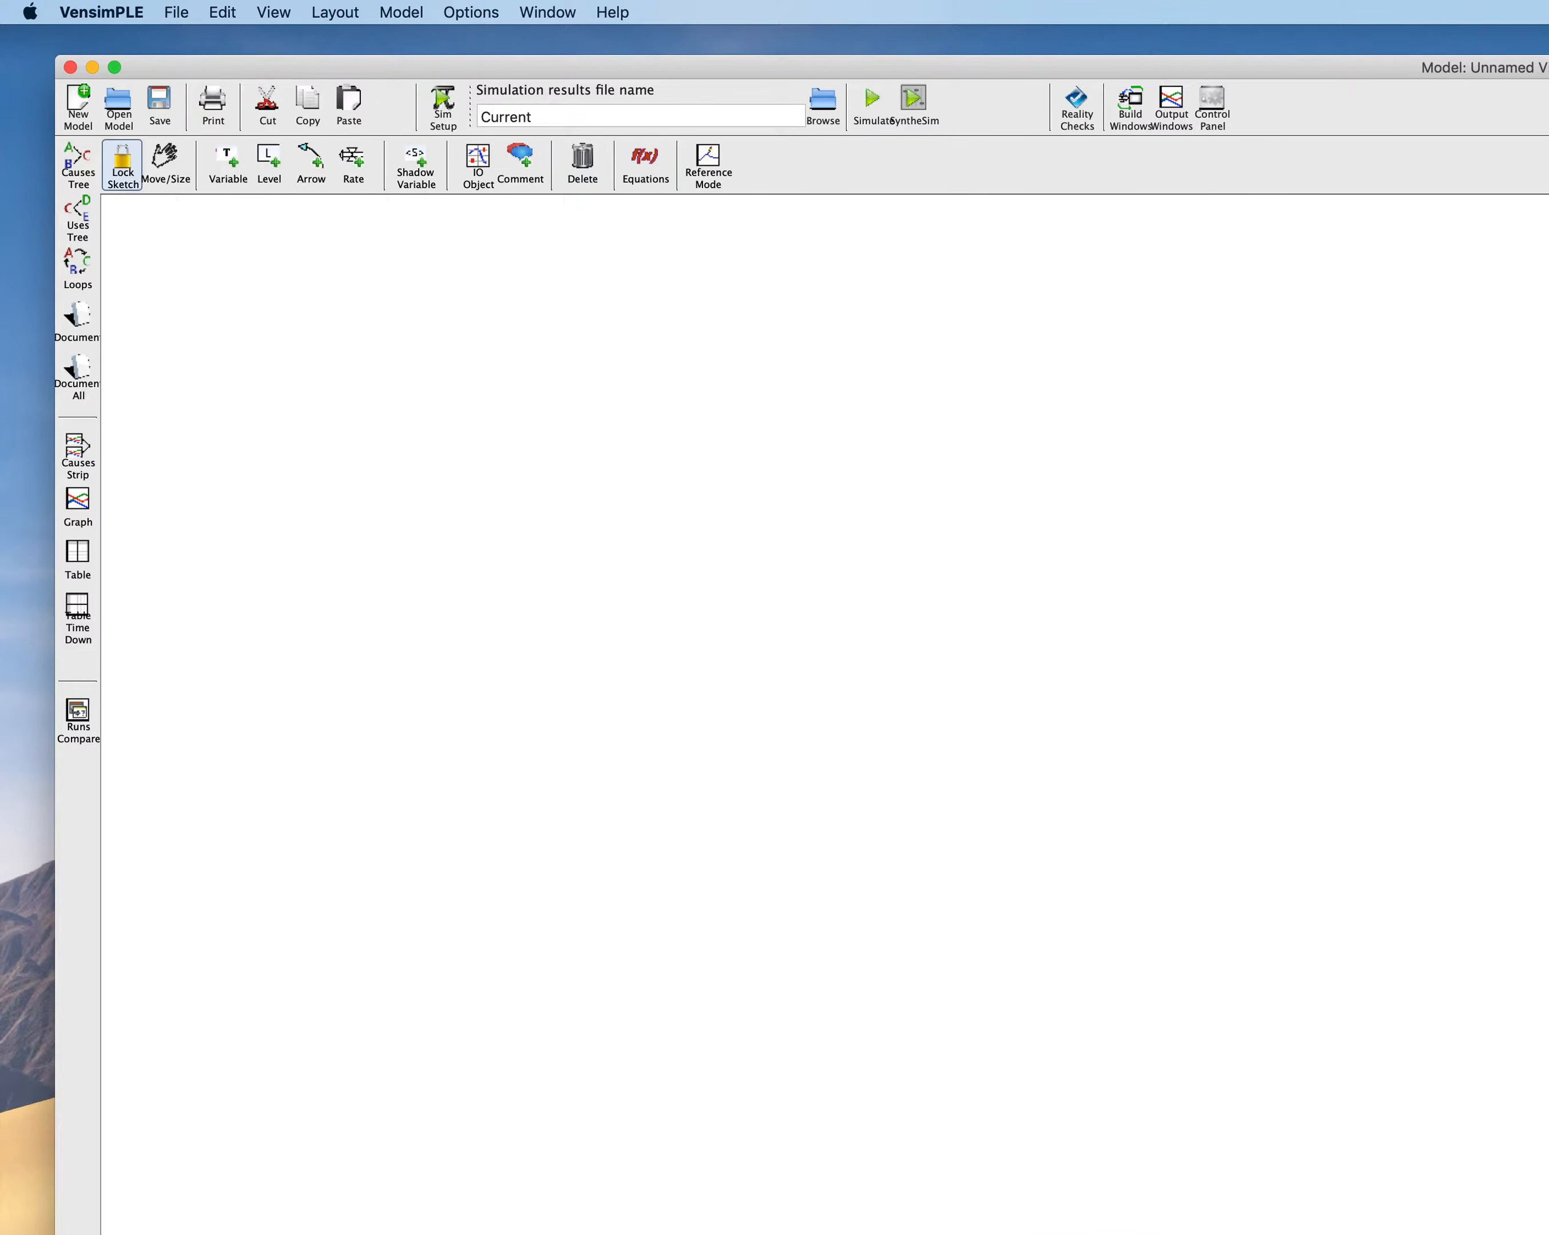
# Shrink the model window to fit the screen and set the view's default font size to 20 points
pyautogui.moveTo(1548, 1234); pyautogui.dragTo(1317, 1055)
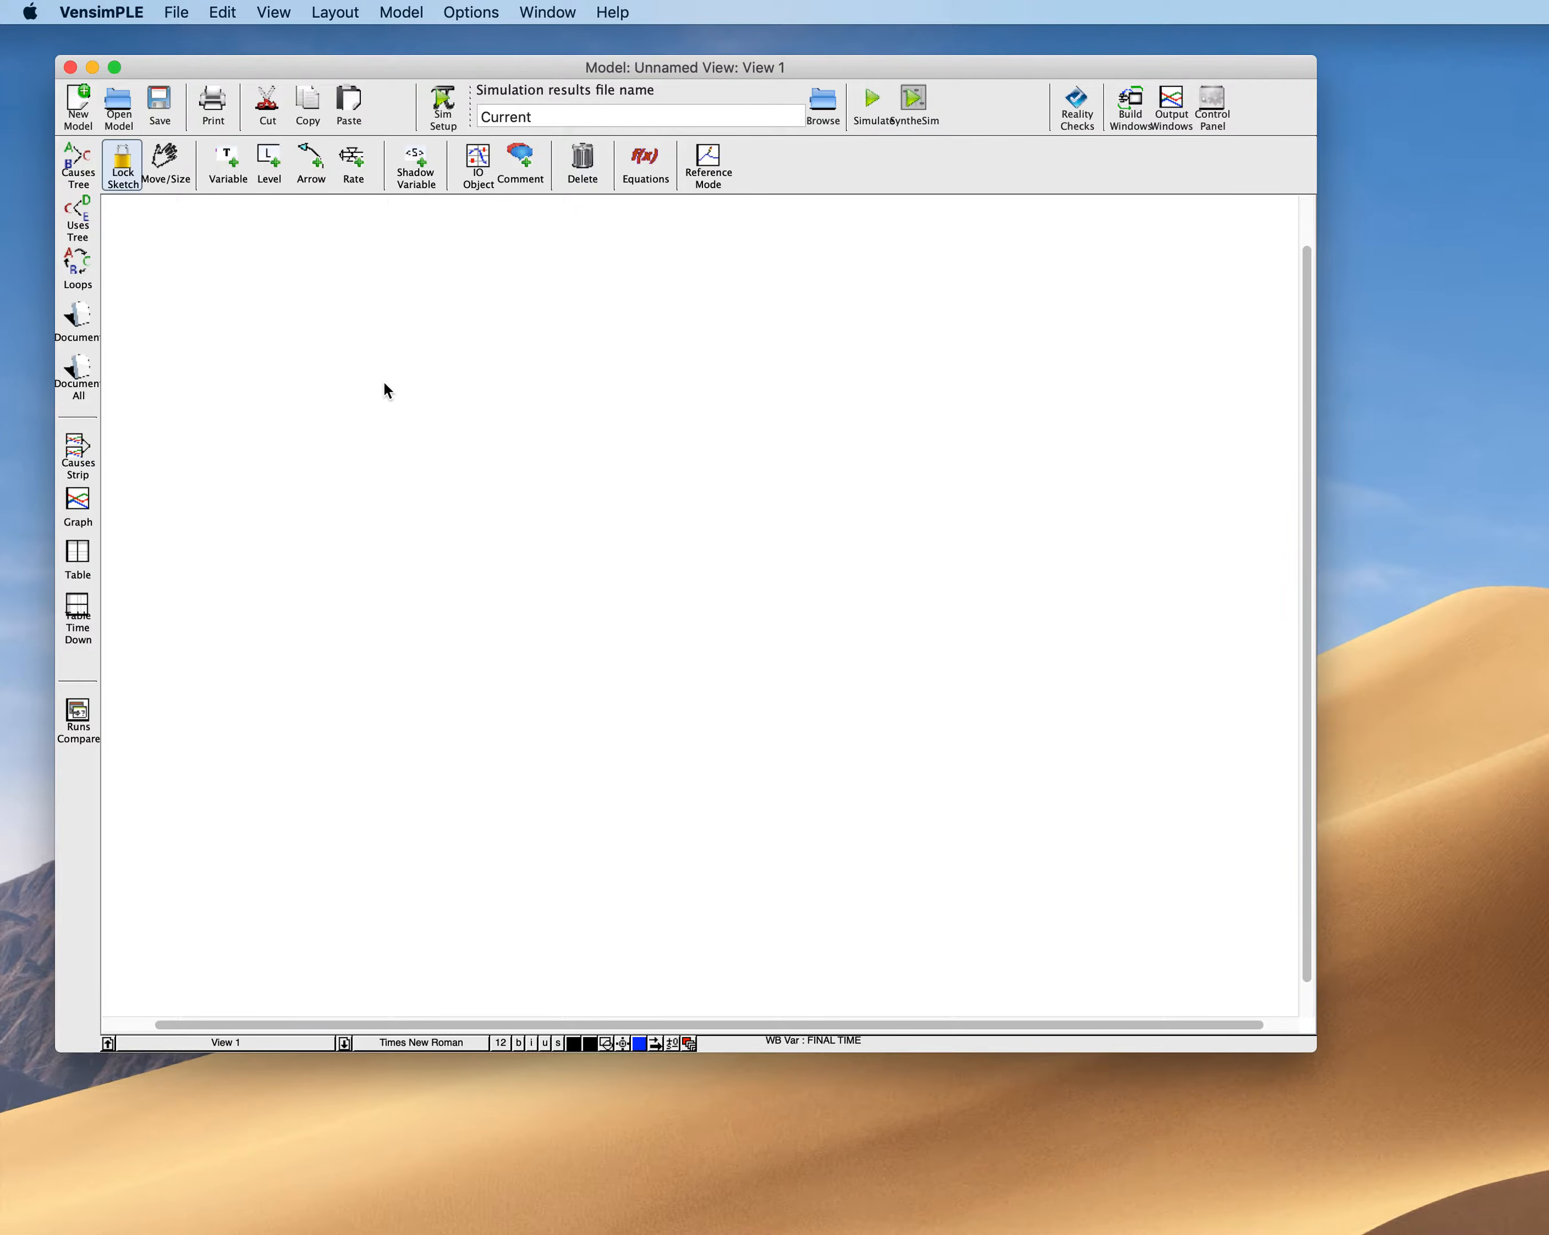
pyautogui.rightClick(407, 552)
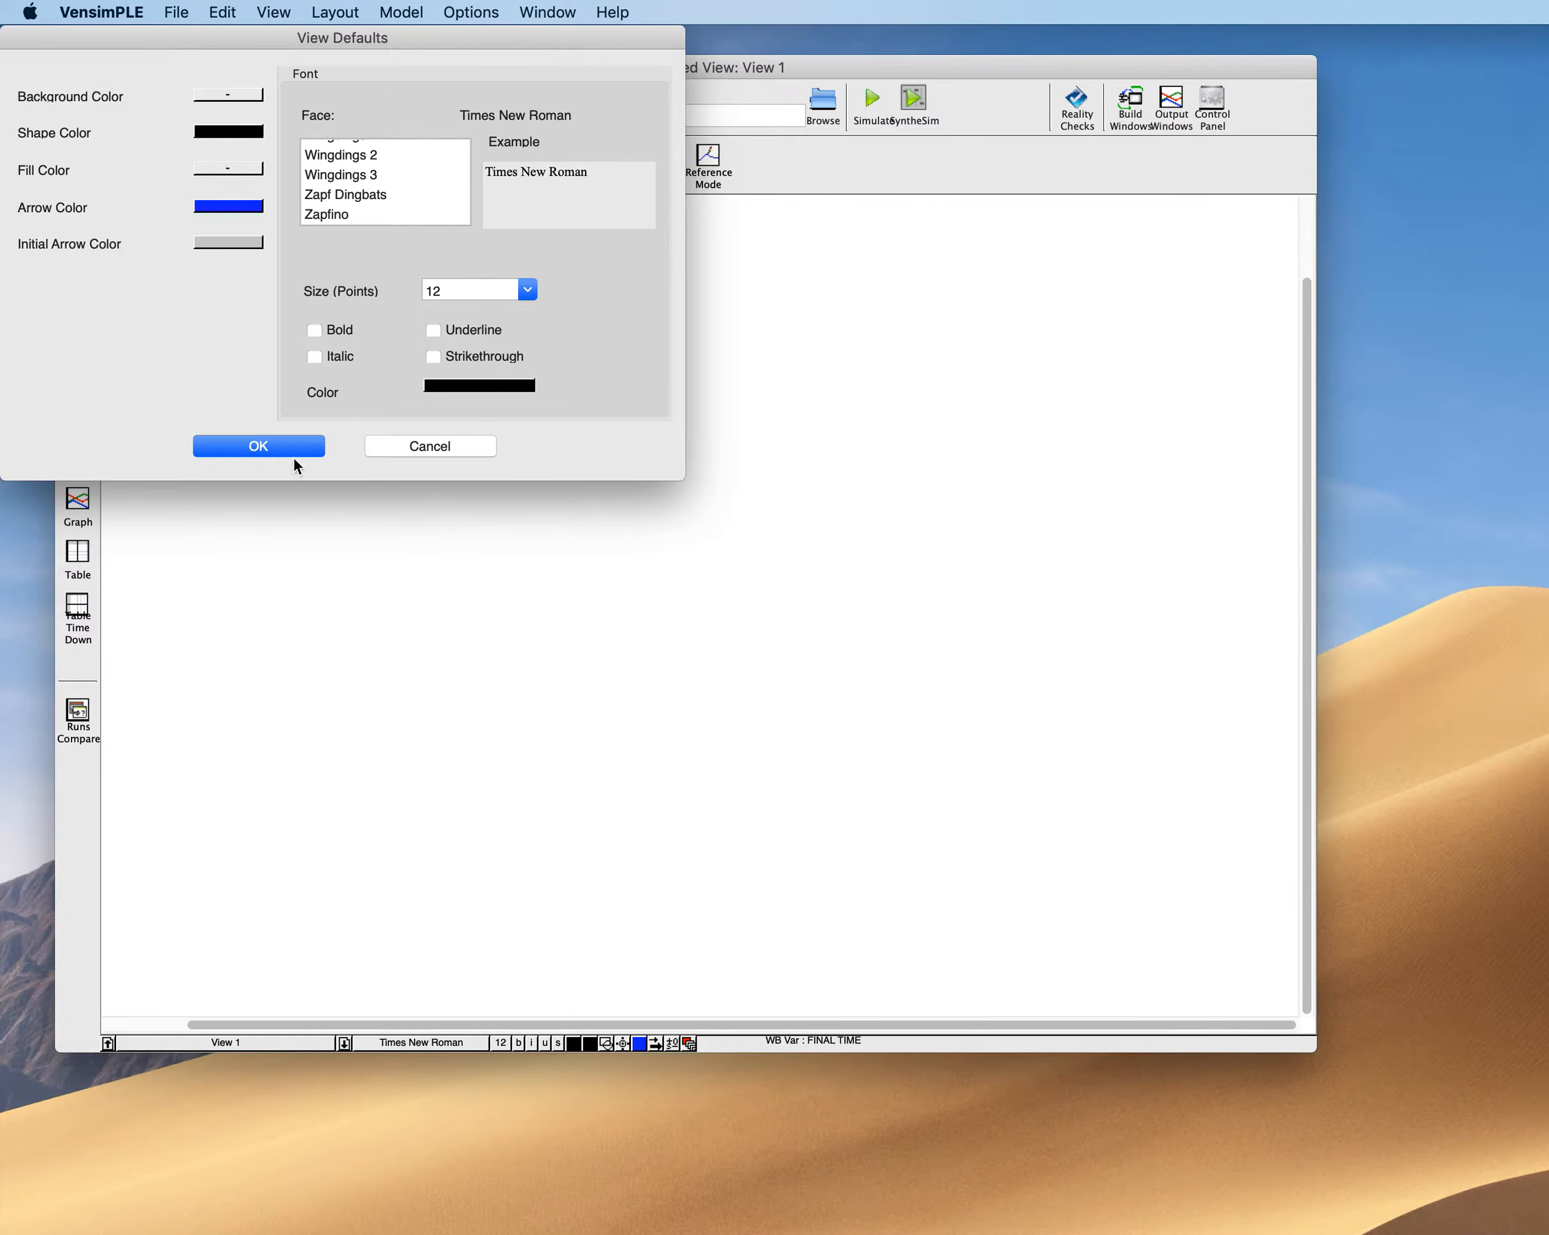
pyautogui.click(279, 451)
pyautogui.moveTo(455, 287); pyautogui.dragTo(363, 287)
pyautogui.write('20')
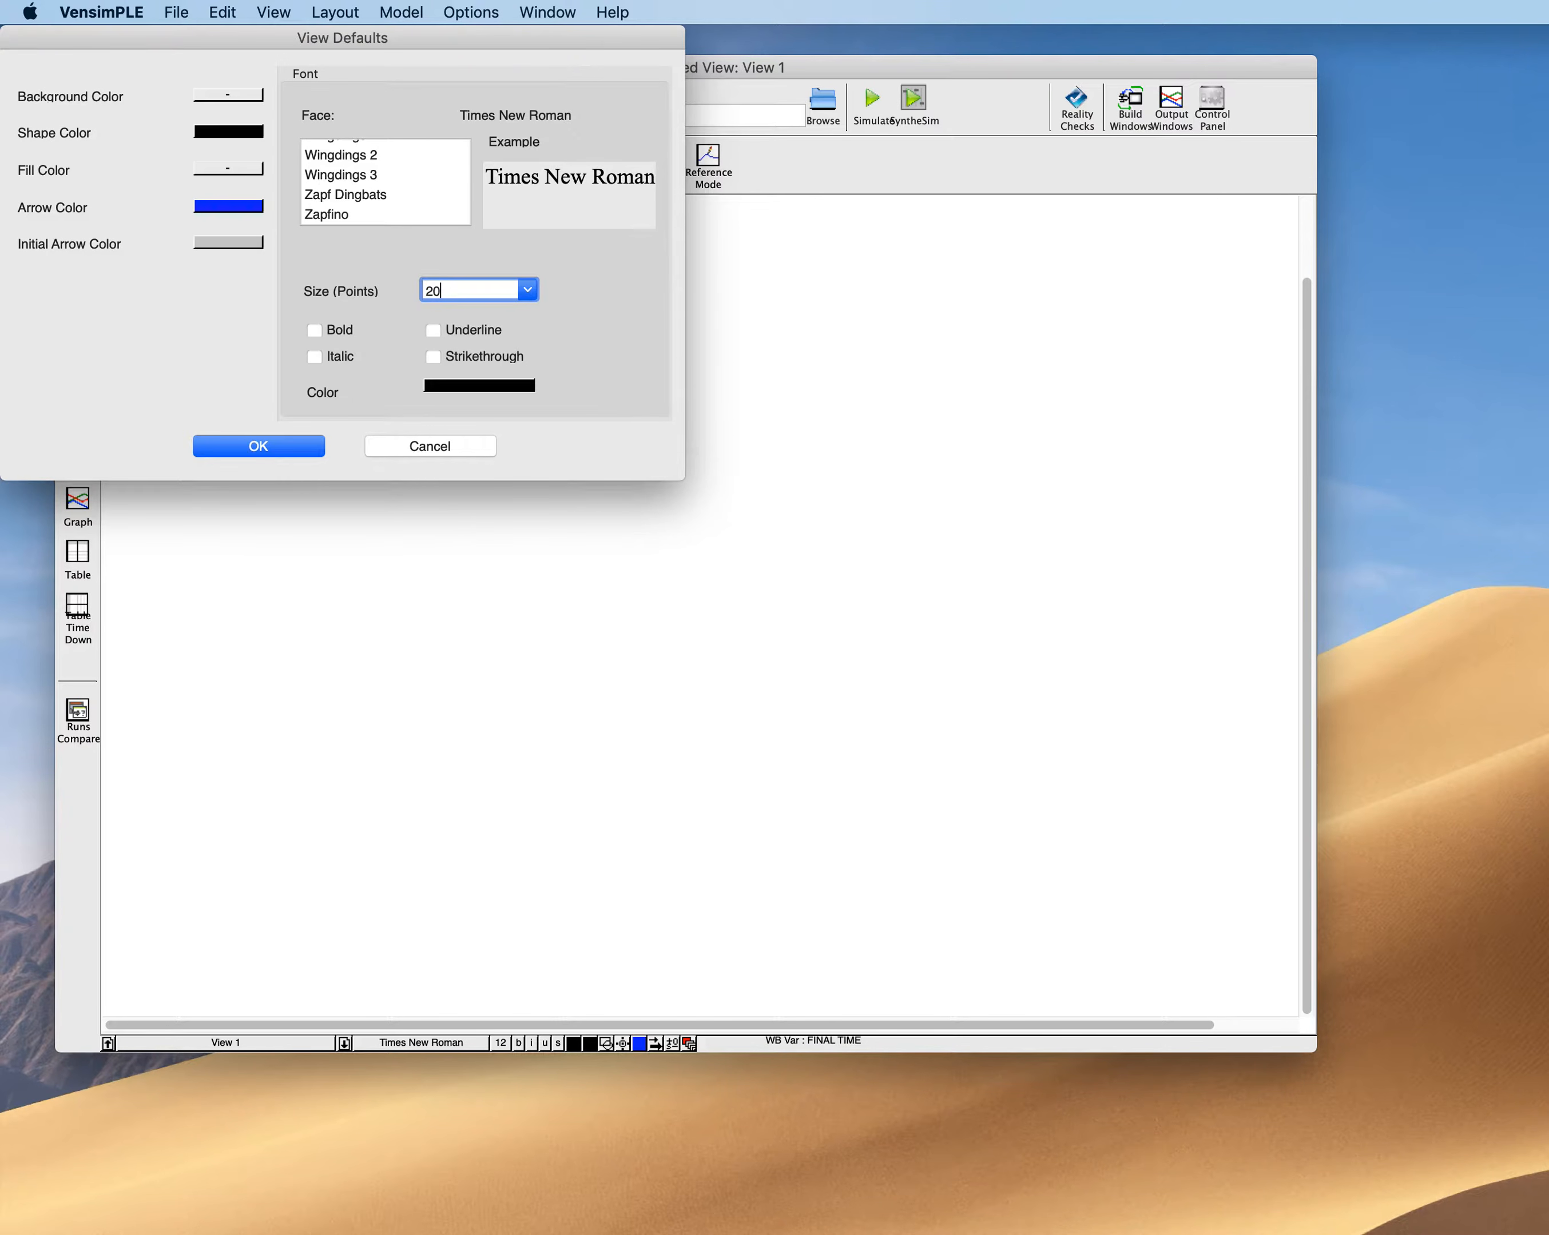
pyautogui.click(282, 453)
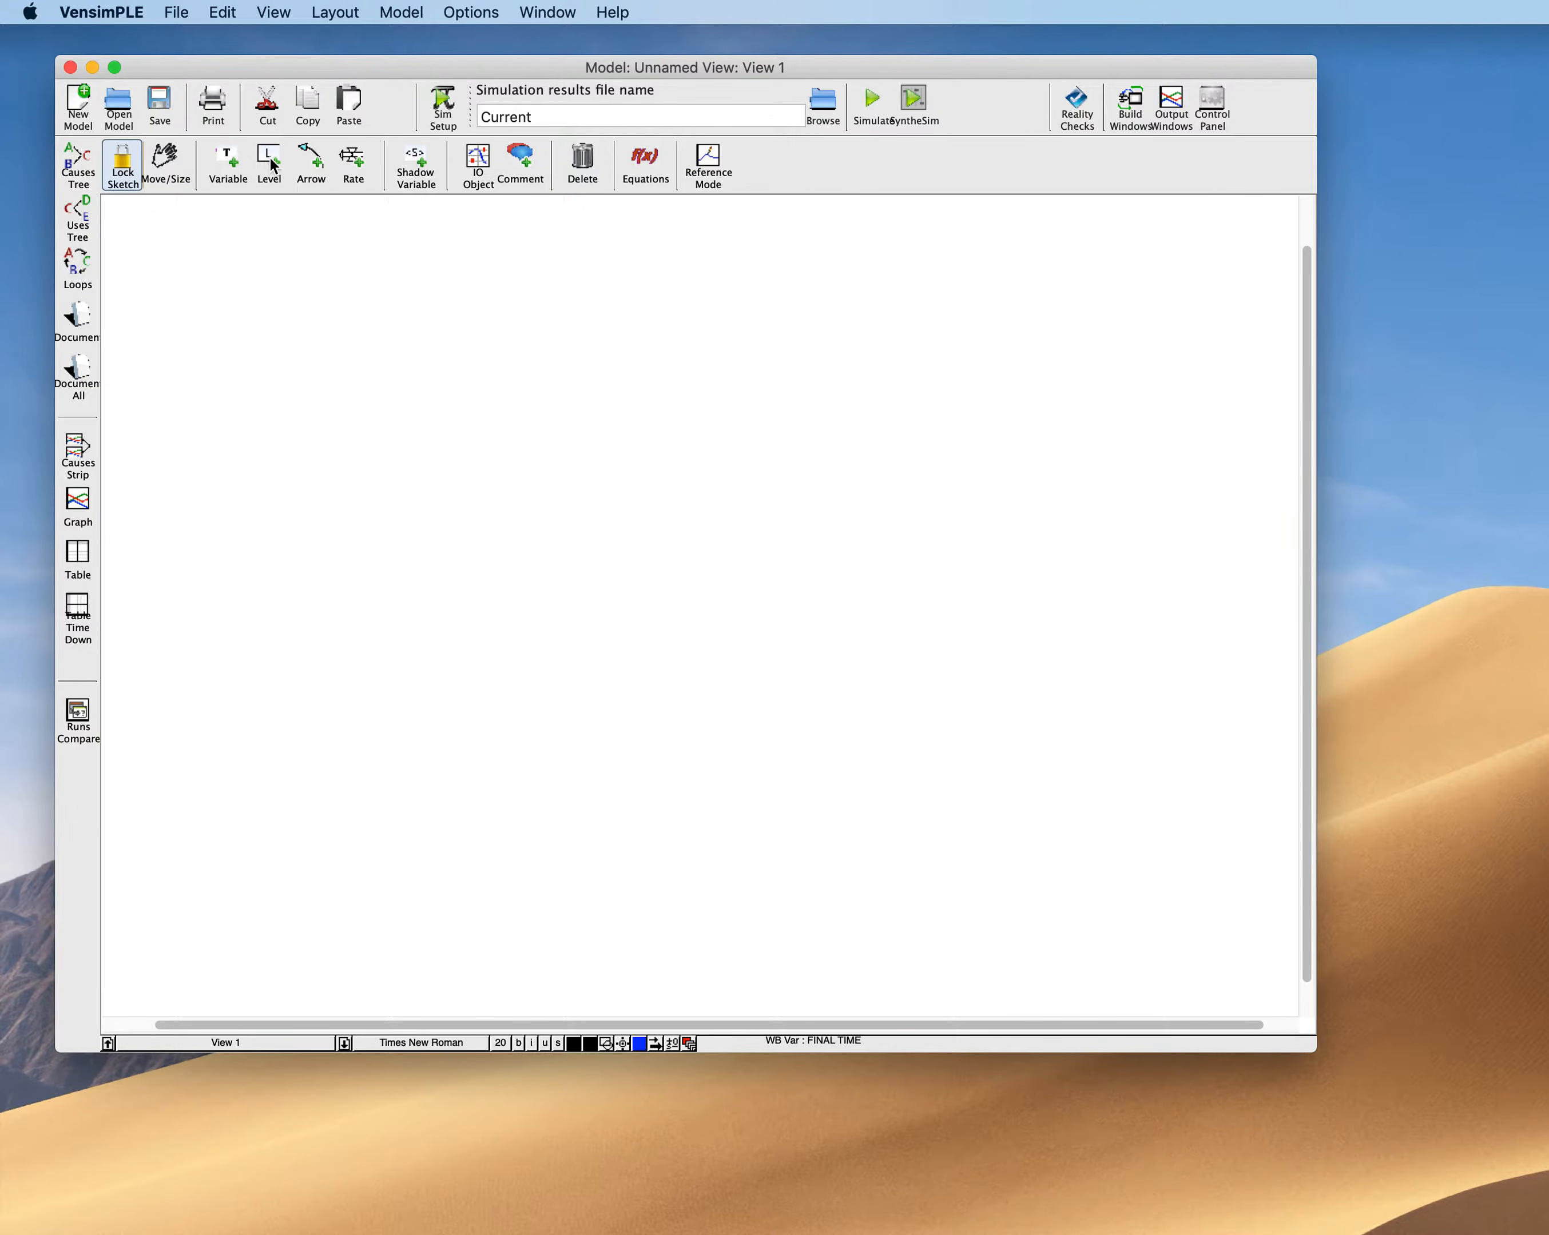
# Add a level named Bacteria to the sketch and enlarge its box slightly, leaving its shape options as they are
pyautogui.click(265, 179)
pyautogui.click(436, 458)
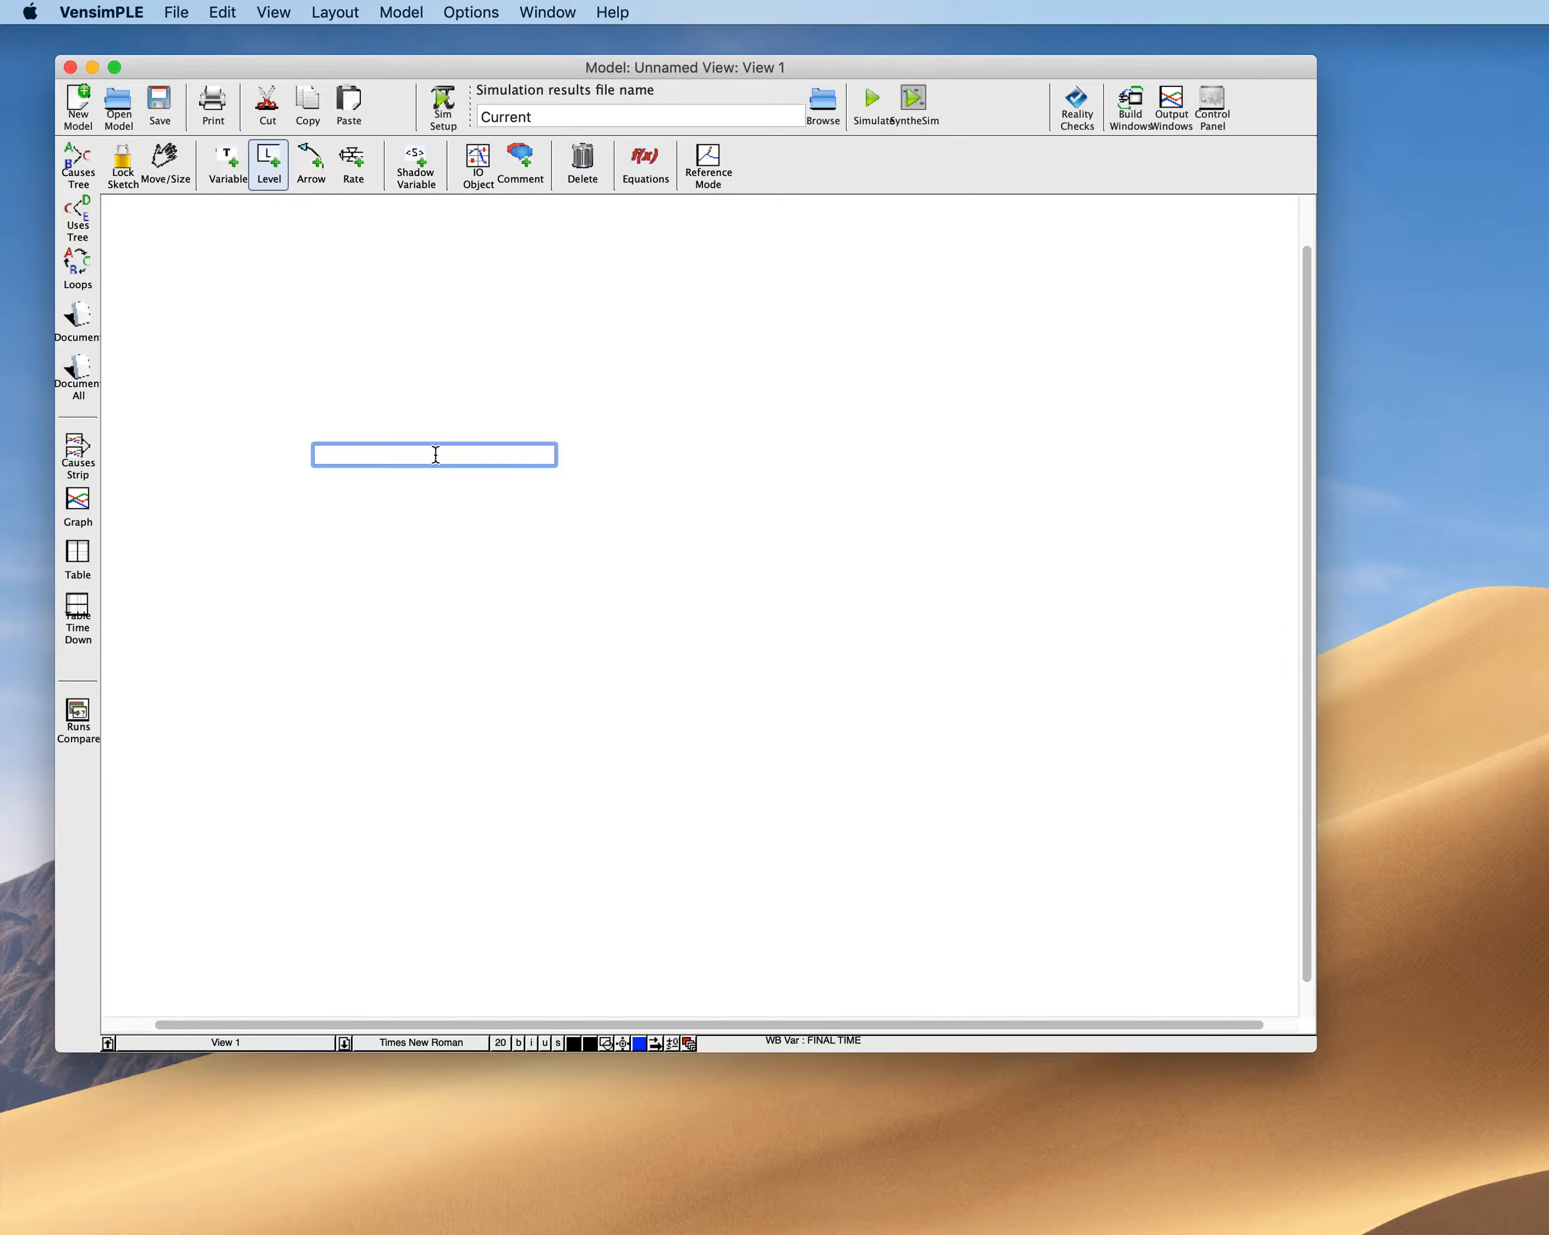
pyautogui.write('Bacteria')
pyautogui.press('Return')
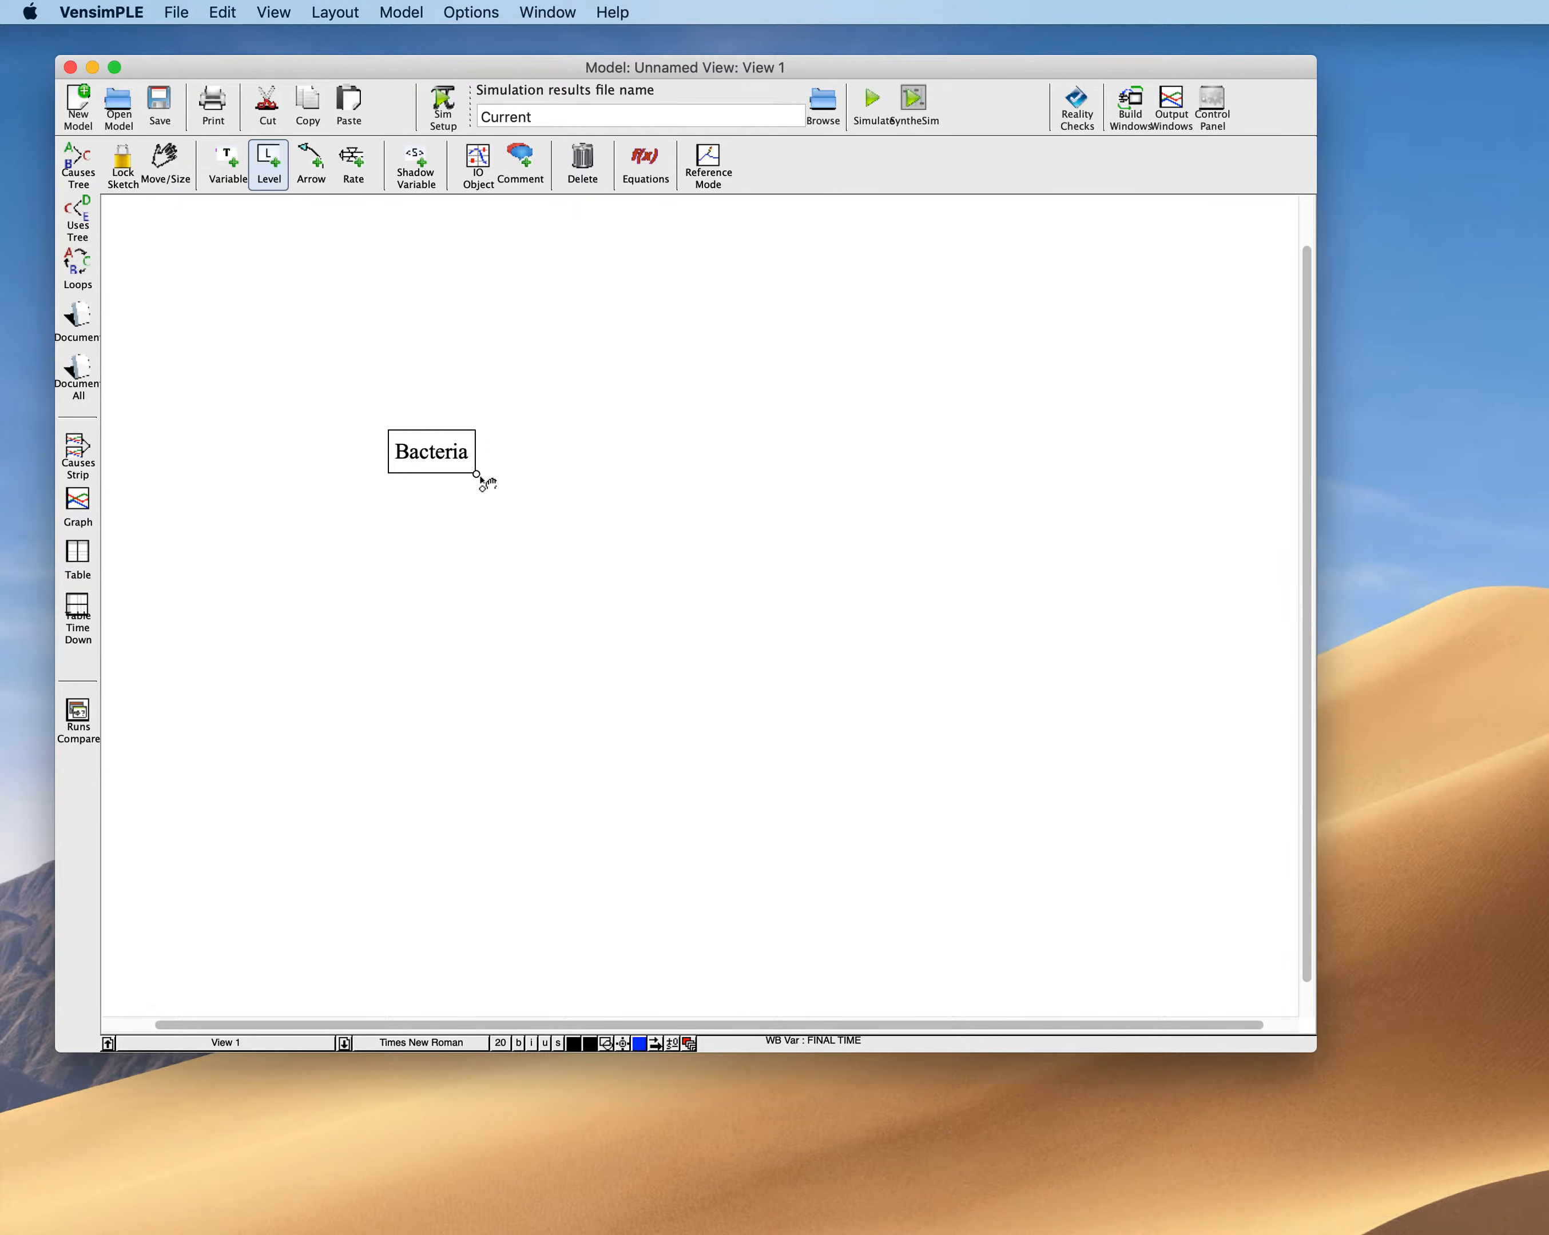
pyautogui.moveTo(479, 478)
pyautogui.mouseDown()
pyautogui.moveTo(536, 511)
pyautogui.moveTo(495, 480)
pyautogui.mouseUp()
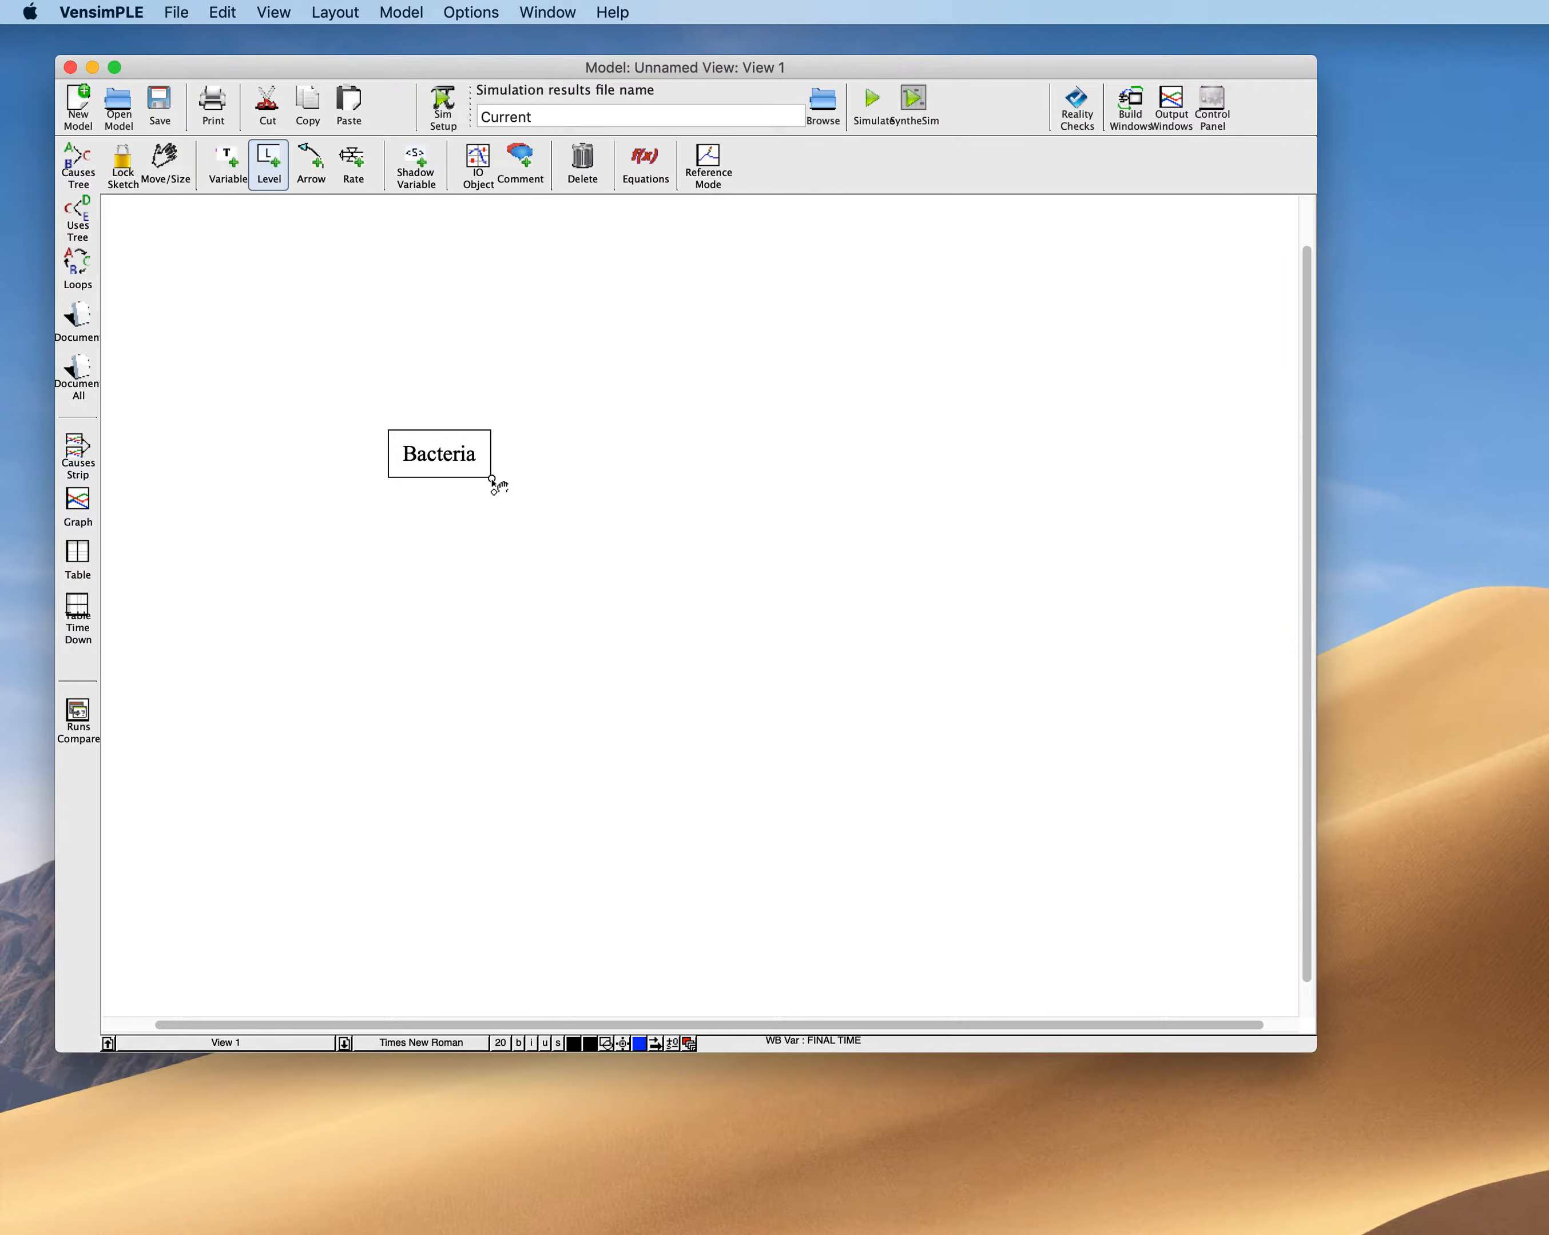
pyautogui.rightClick(495, 481)
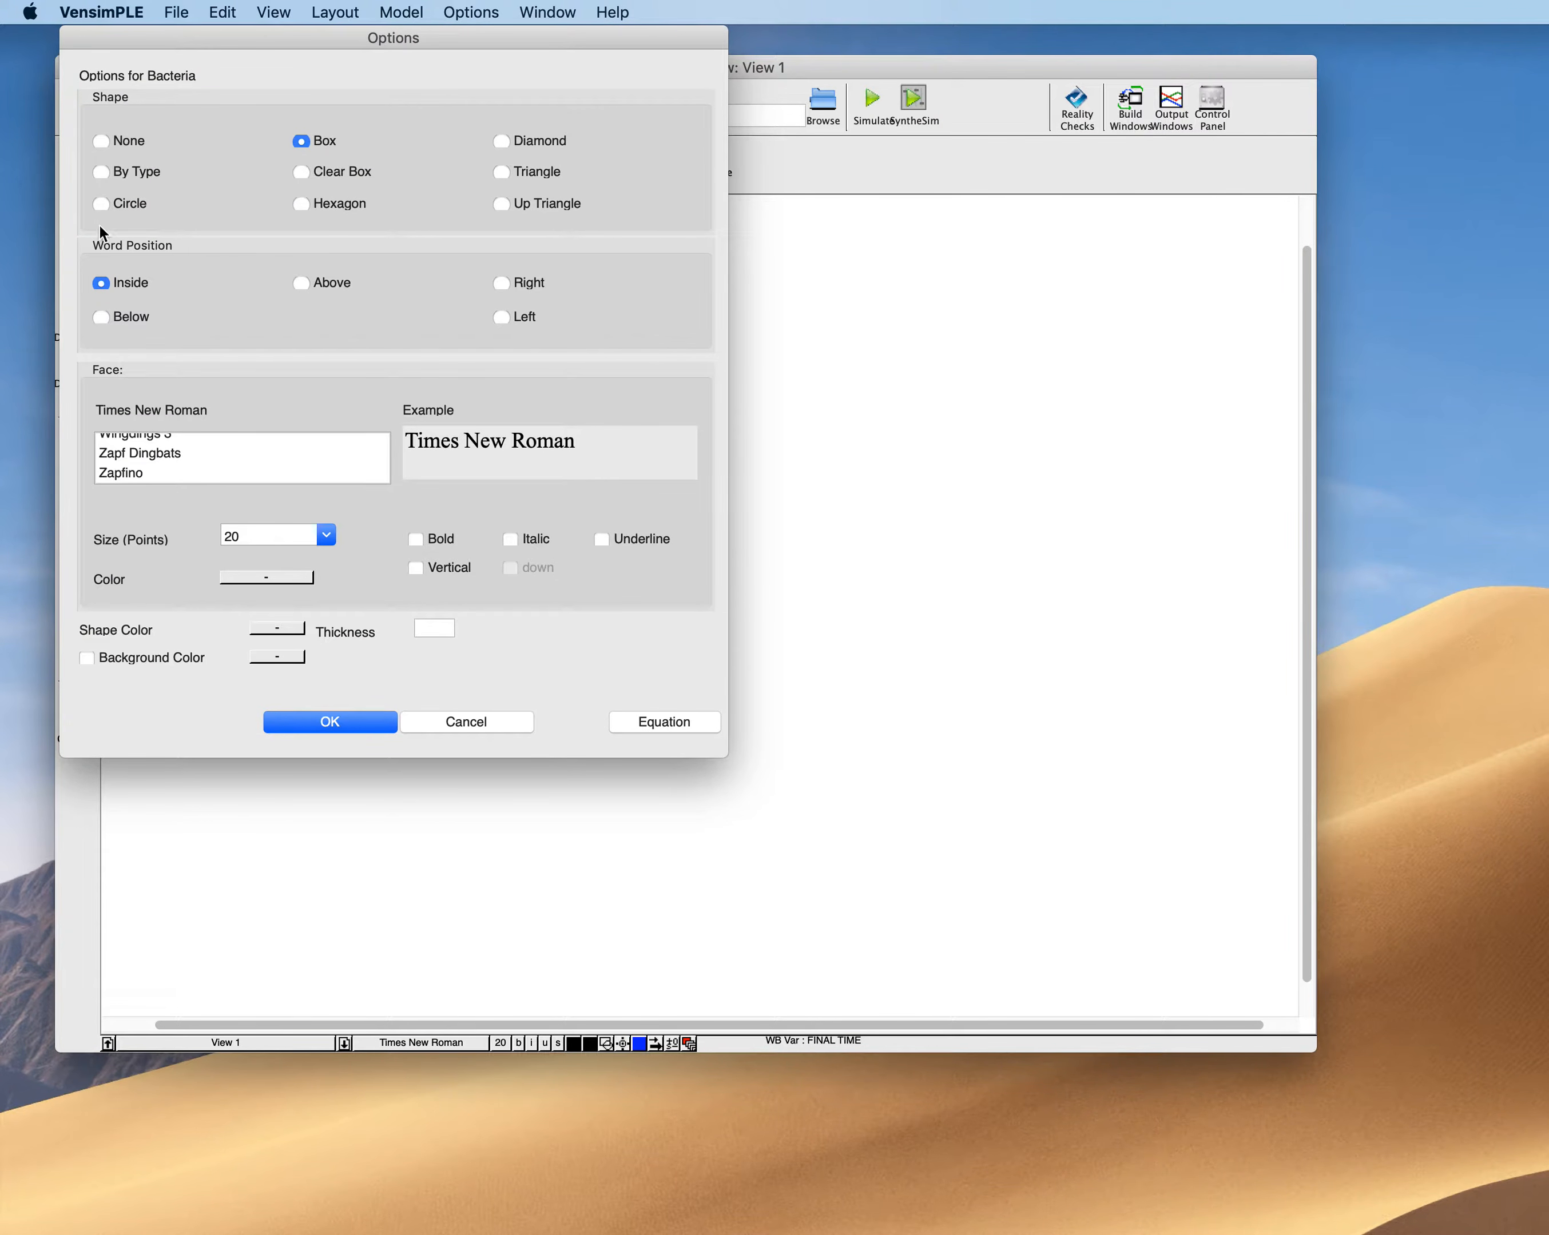
pyautogui.click(495, 721)
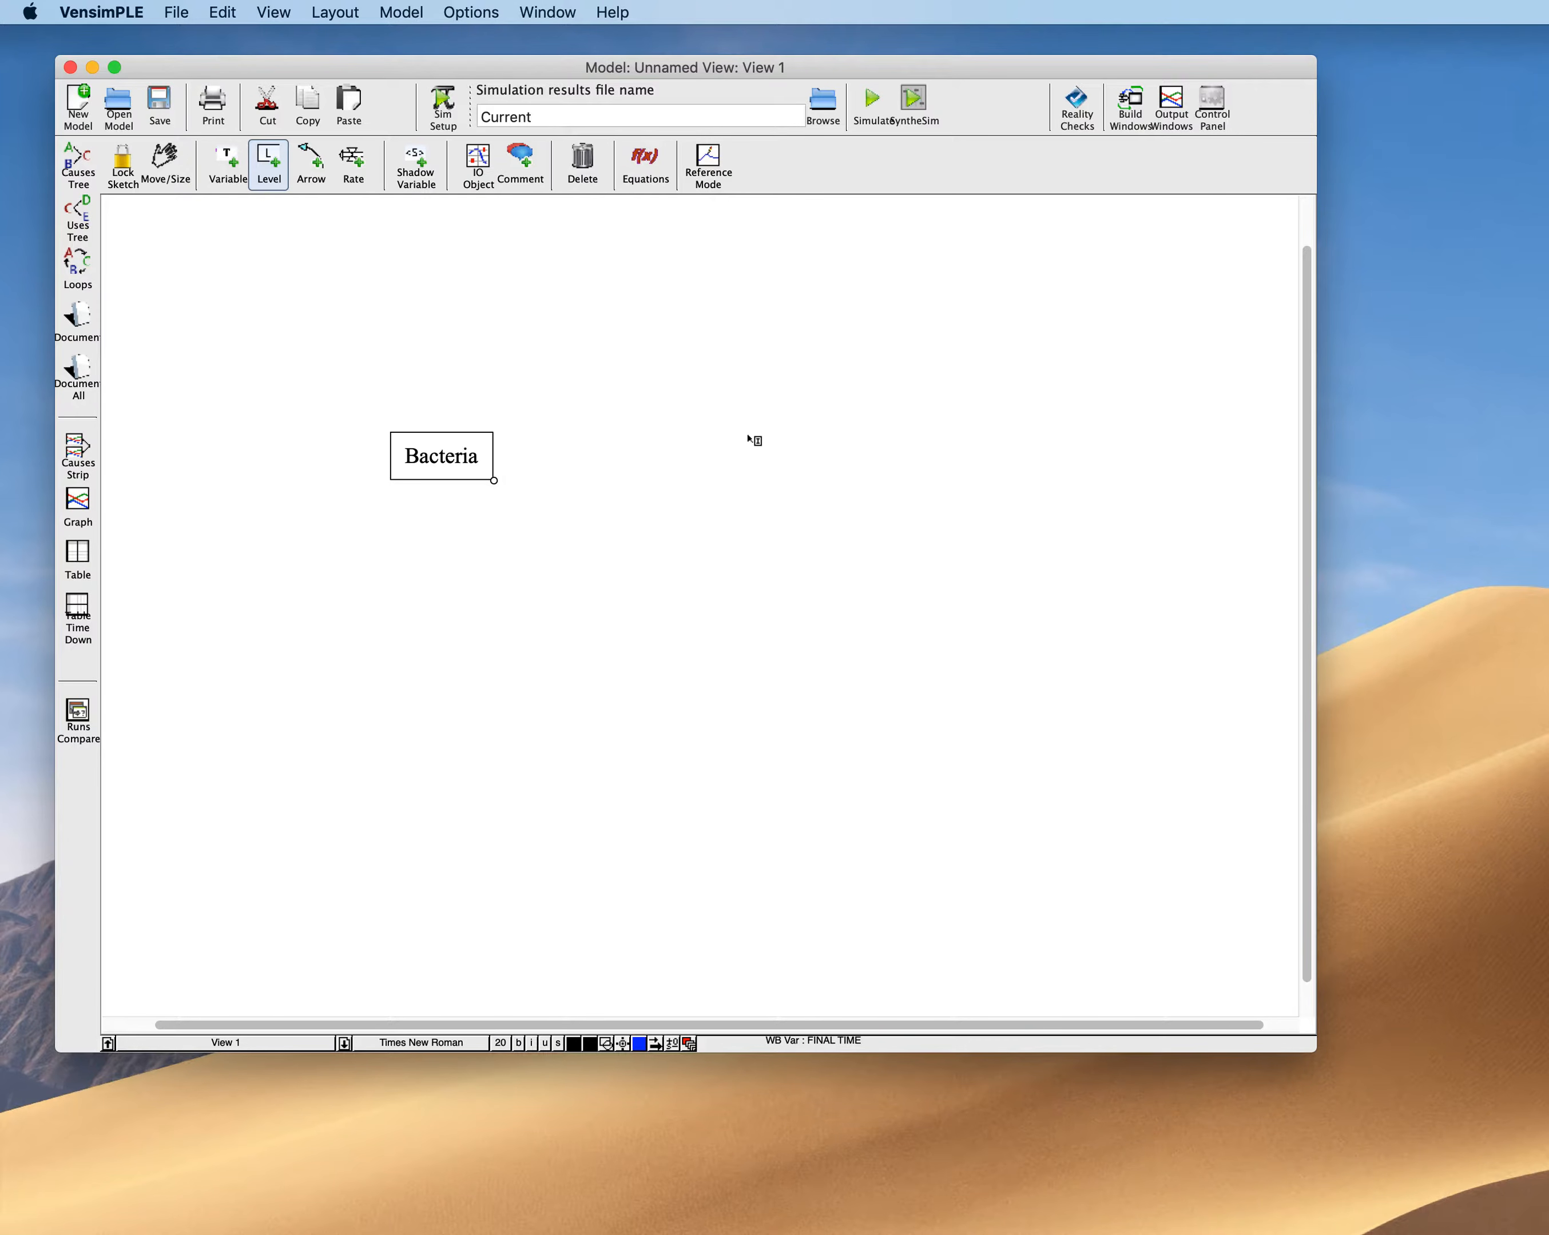
# Draw an unnamed inflow rate from a cloud on the left into the Bacteria level
pyautogui.click(352, 161)
pyautogui.click(205, 459)
pyautogui.click(431, 462)
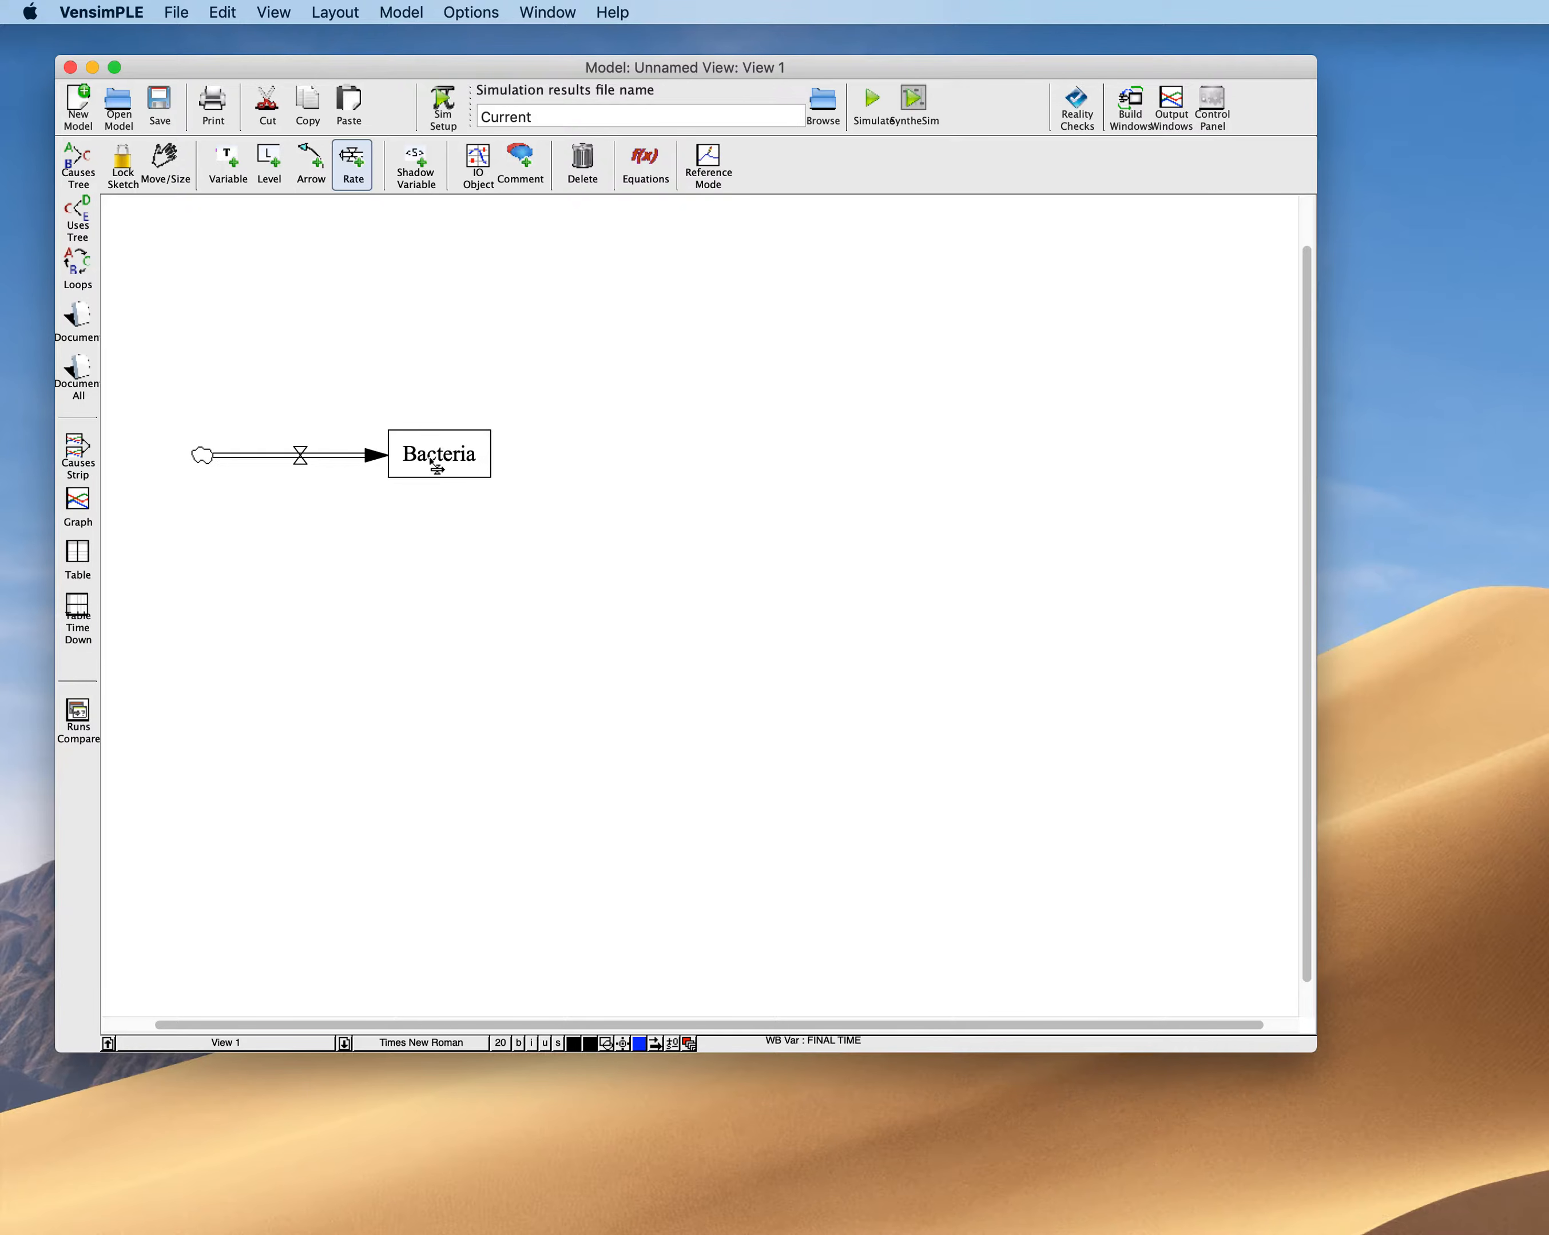
# Draw an outflow rate from the Bacteria level to a cloud on its right and name it Deaths
pyautogui.click(443, 459)
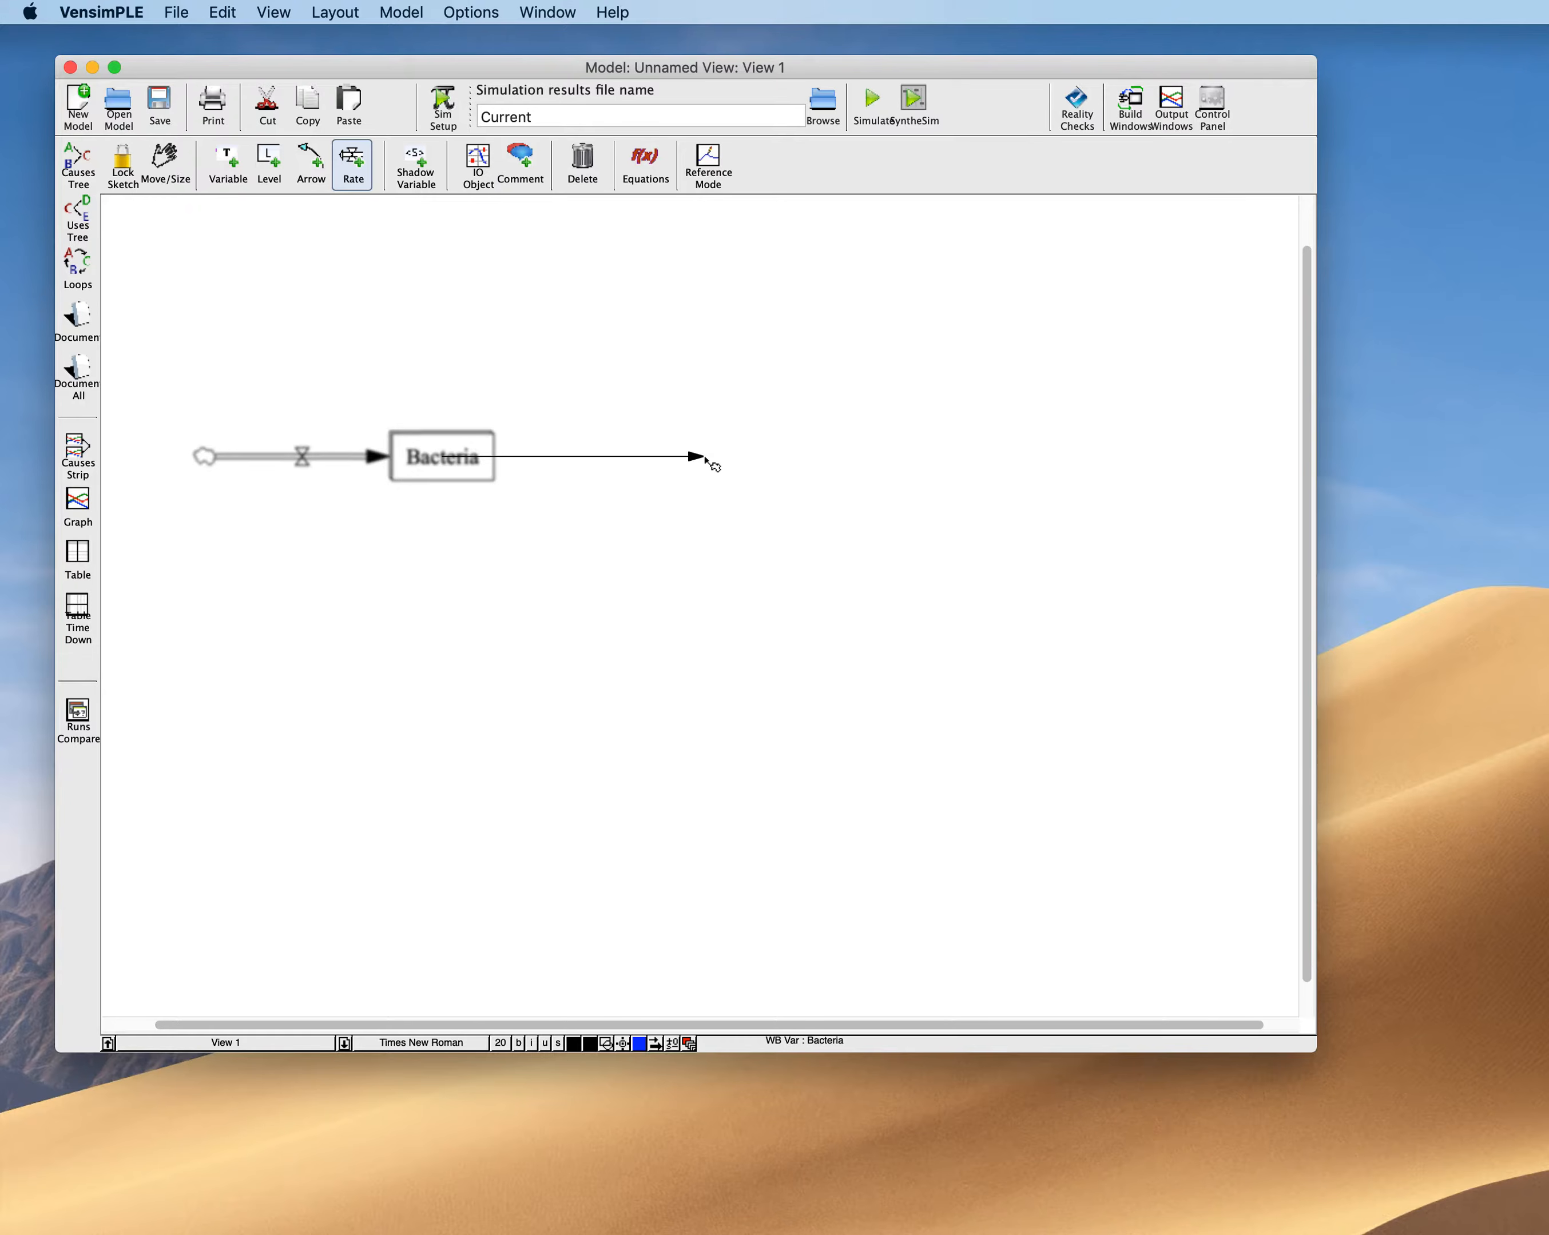
pyautogui.click(706, 461)
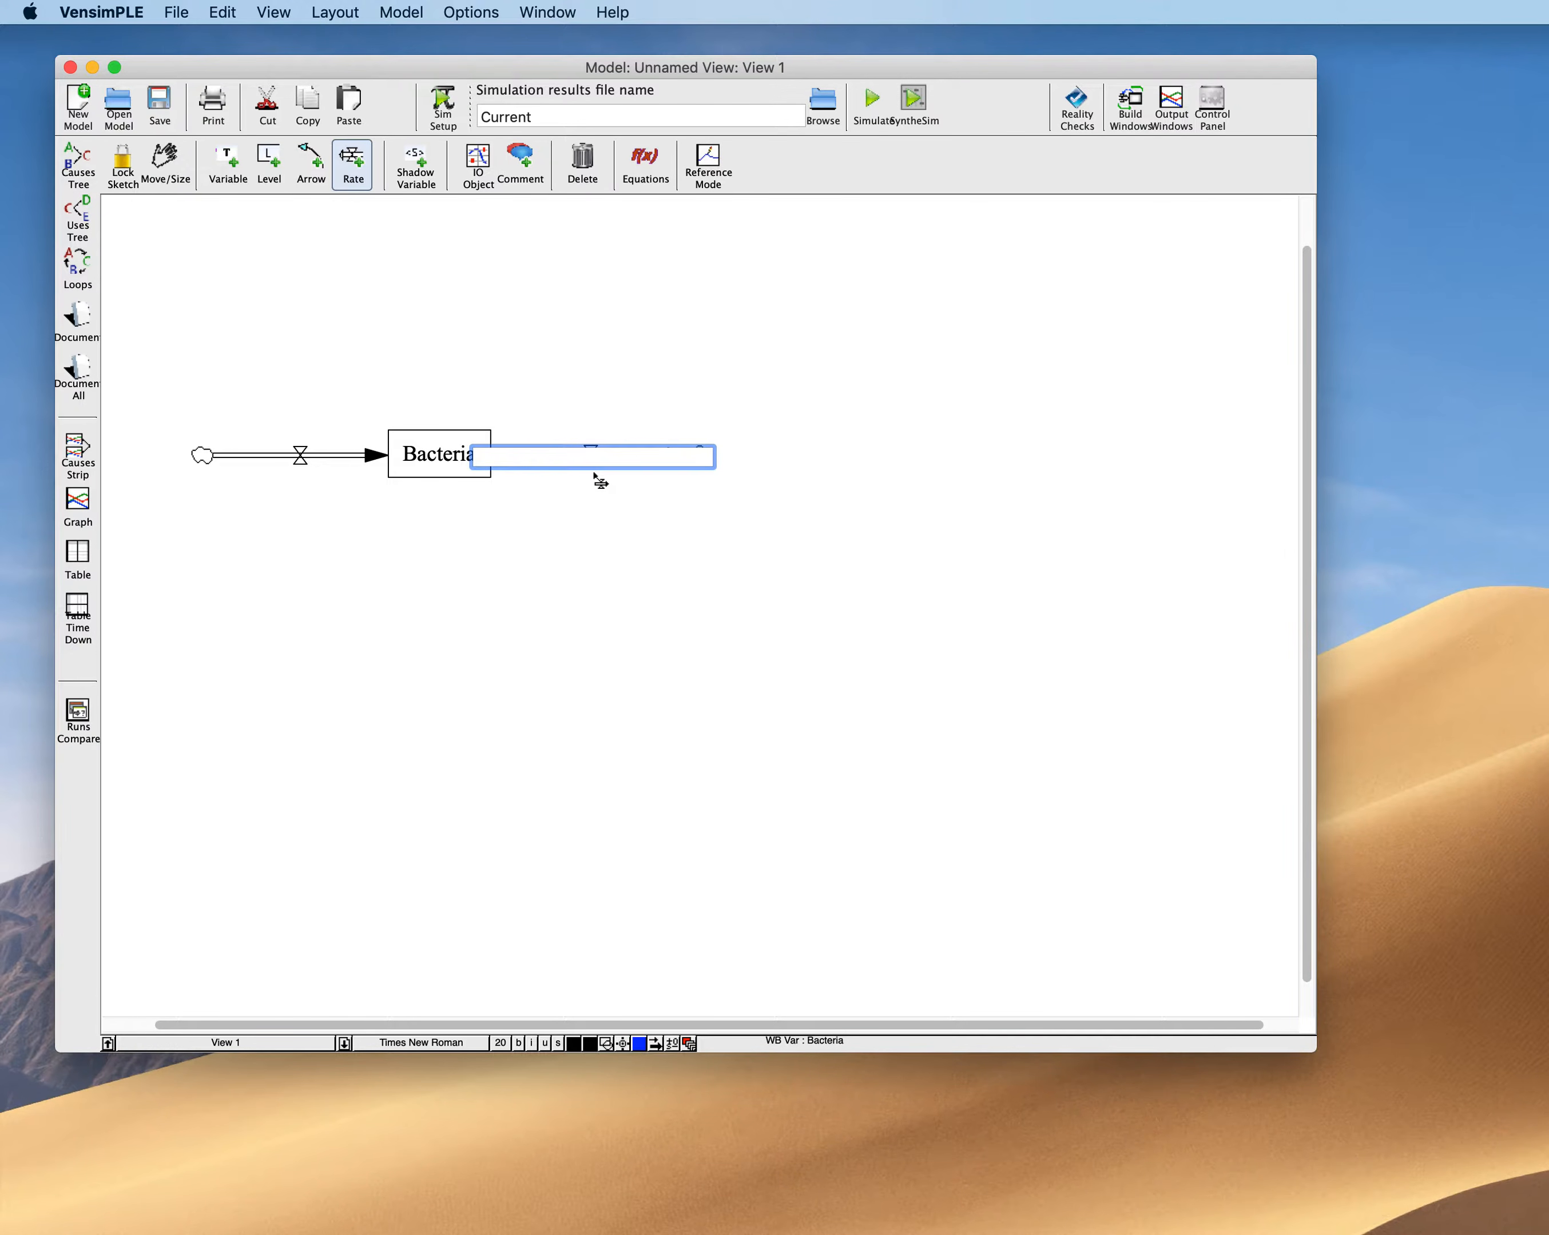
pyautogui.press('Escape')
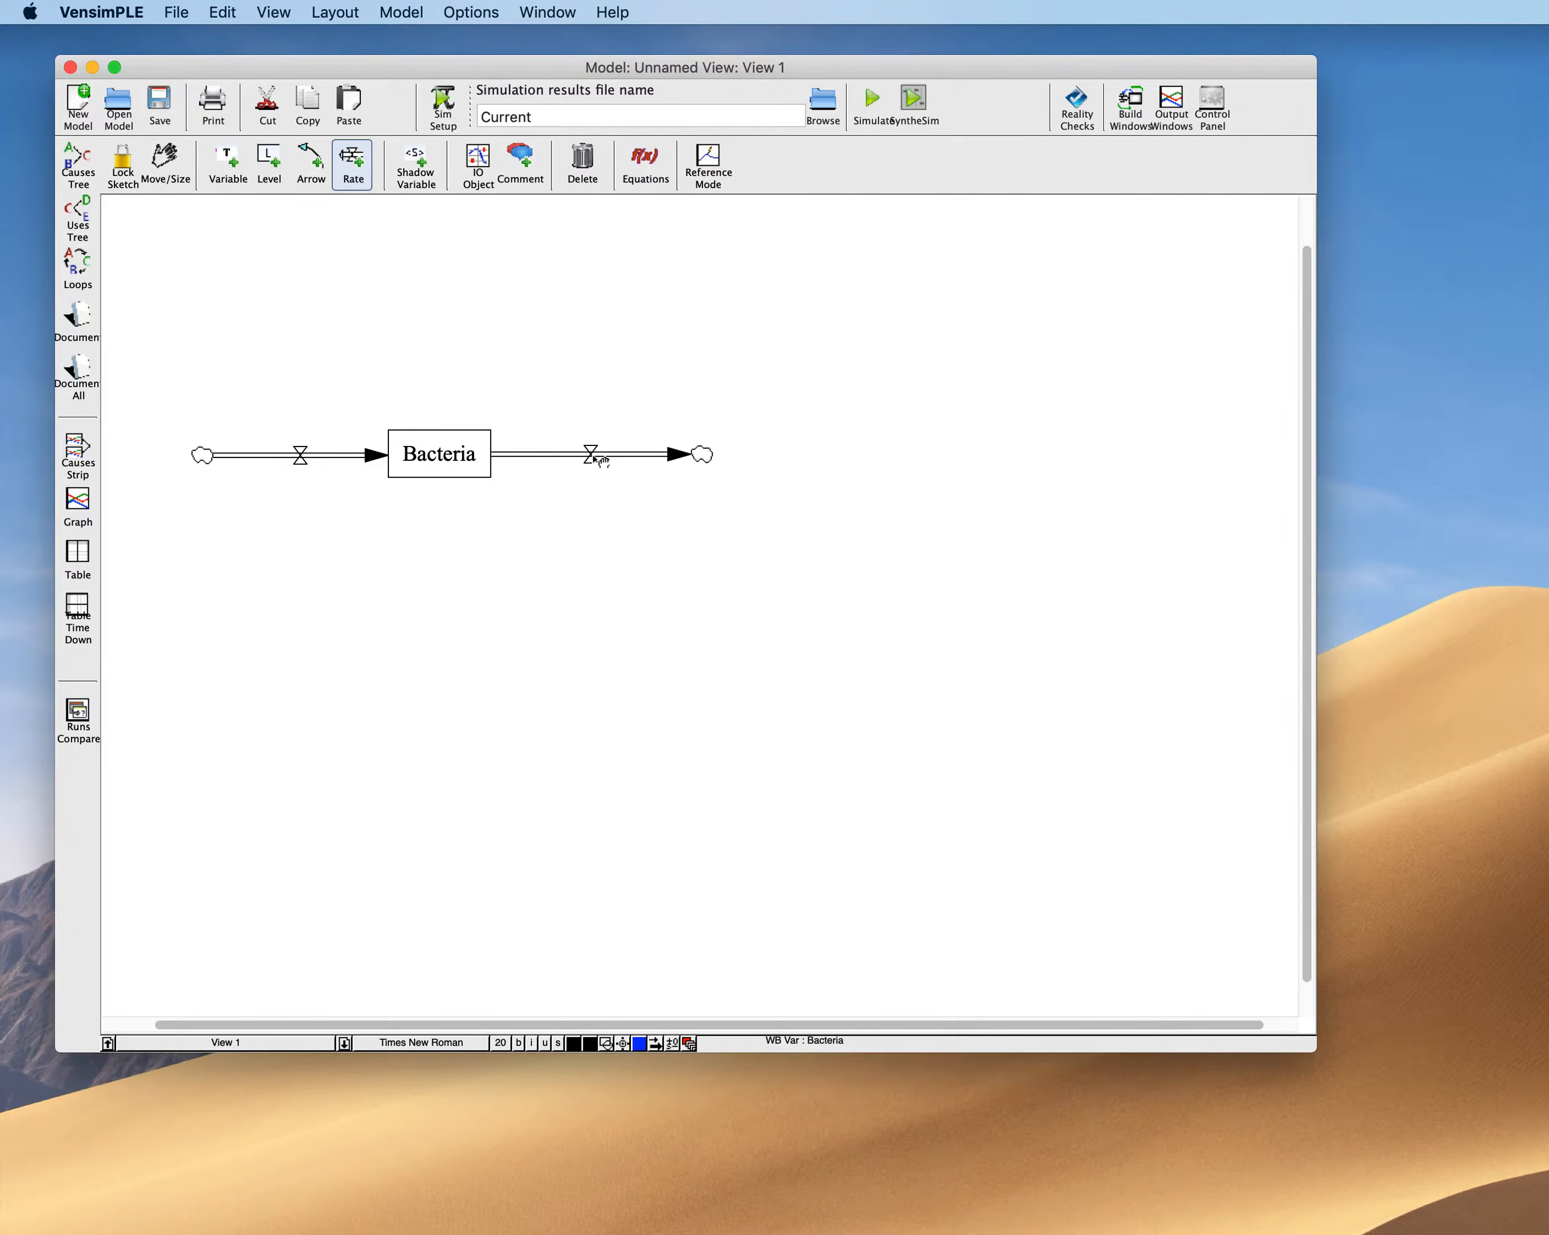
pyautogui.click(593, 457)
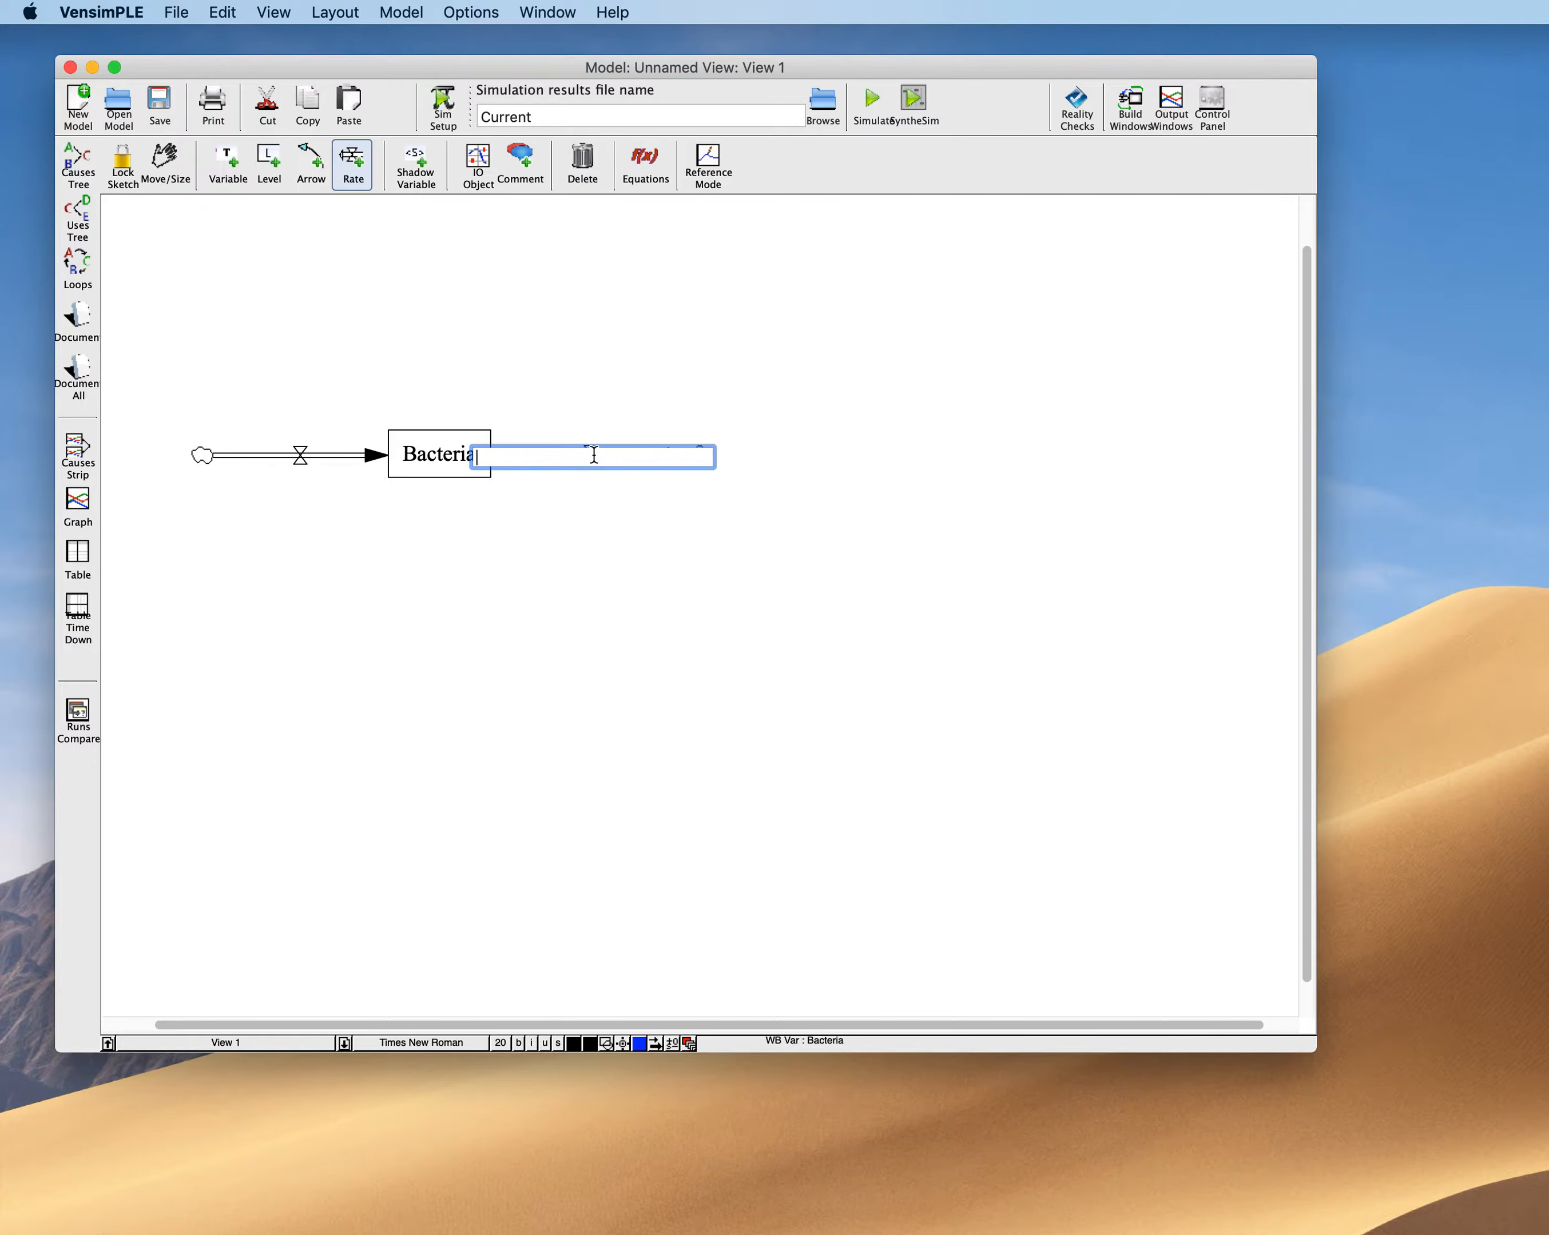
pyautogui.write('Deaths')
pyautogui.press('Return')
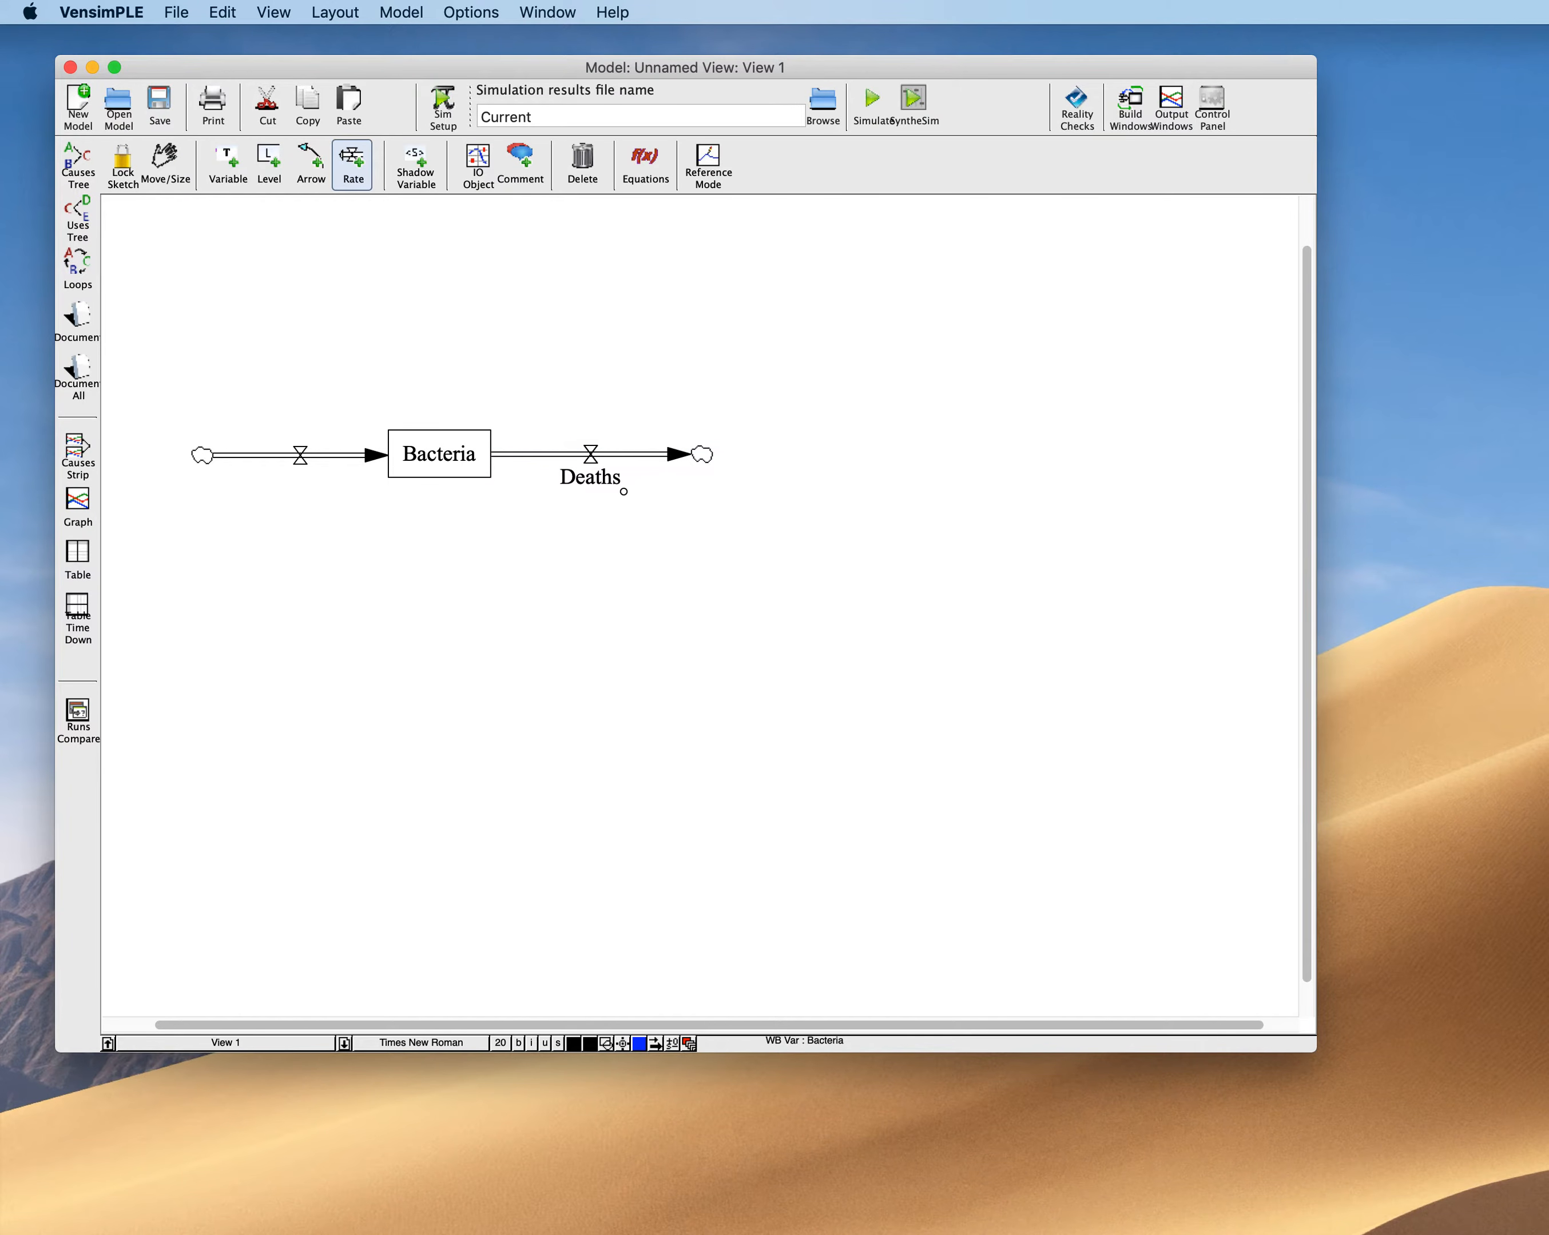
# Name the inflow rate into the Bacteria level Births
pyautogui.click(303, 457)
pyautogui.write('Births')
pyautogui.press('Return')
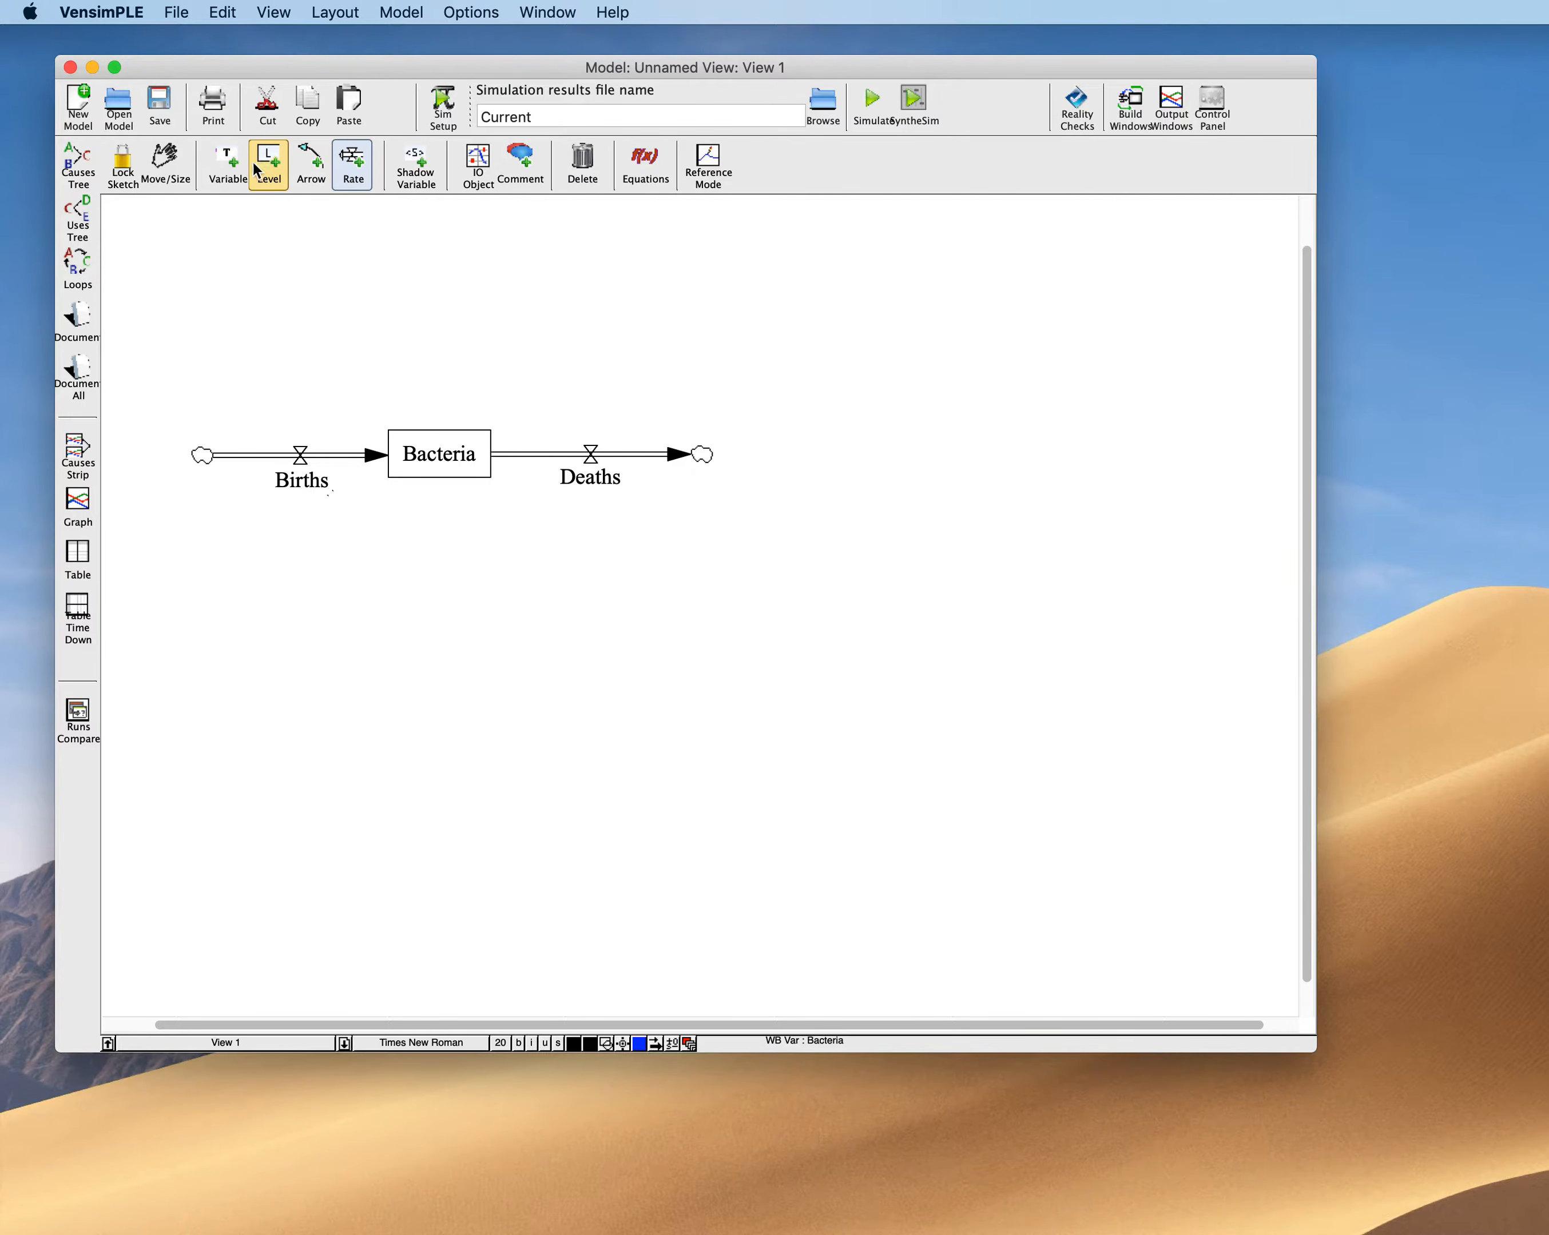
# Add a variable named Average Time Until Reproduction below the Births rate
pyautogui.click(232, 163)
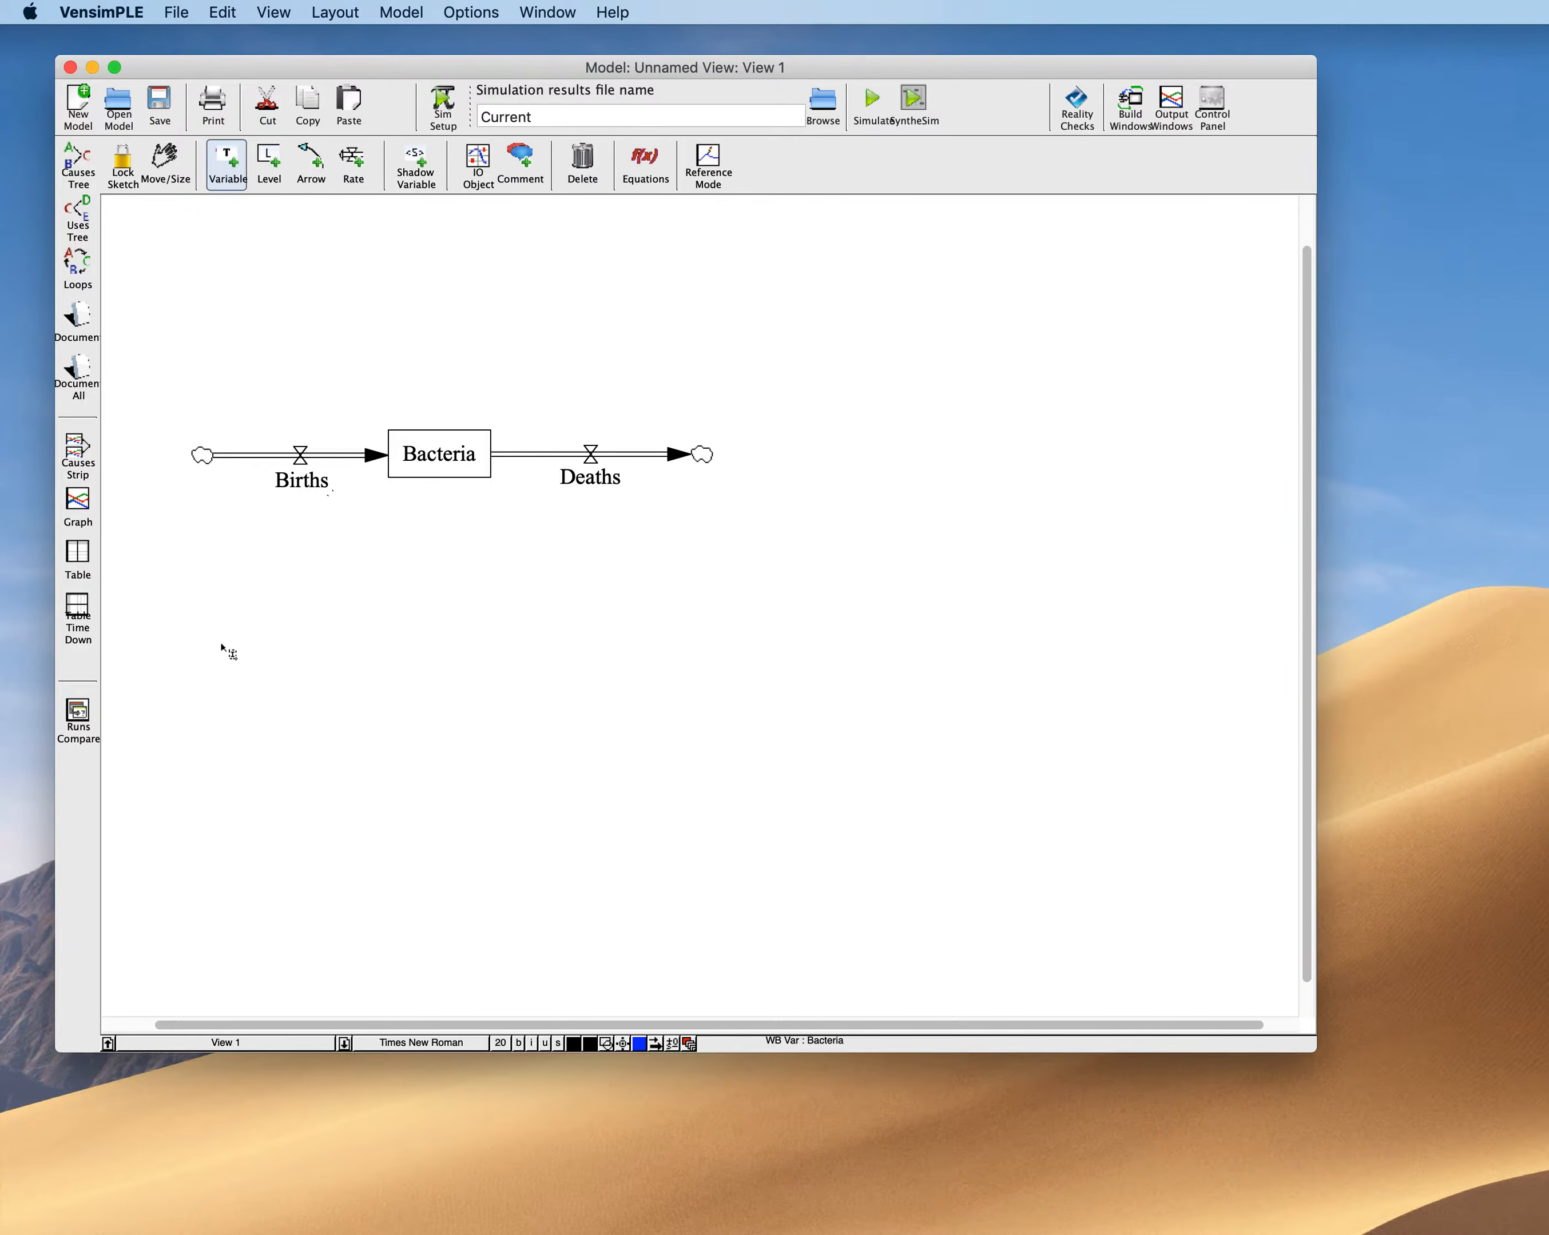
pyautogui.scroll(1, 289, 499)
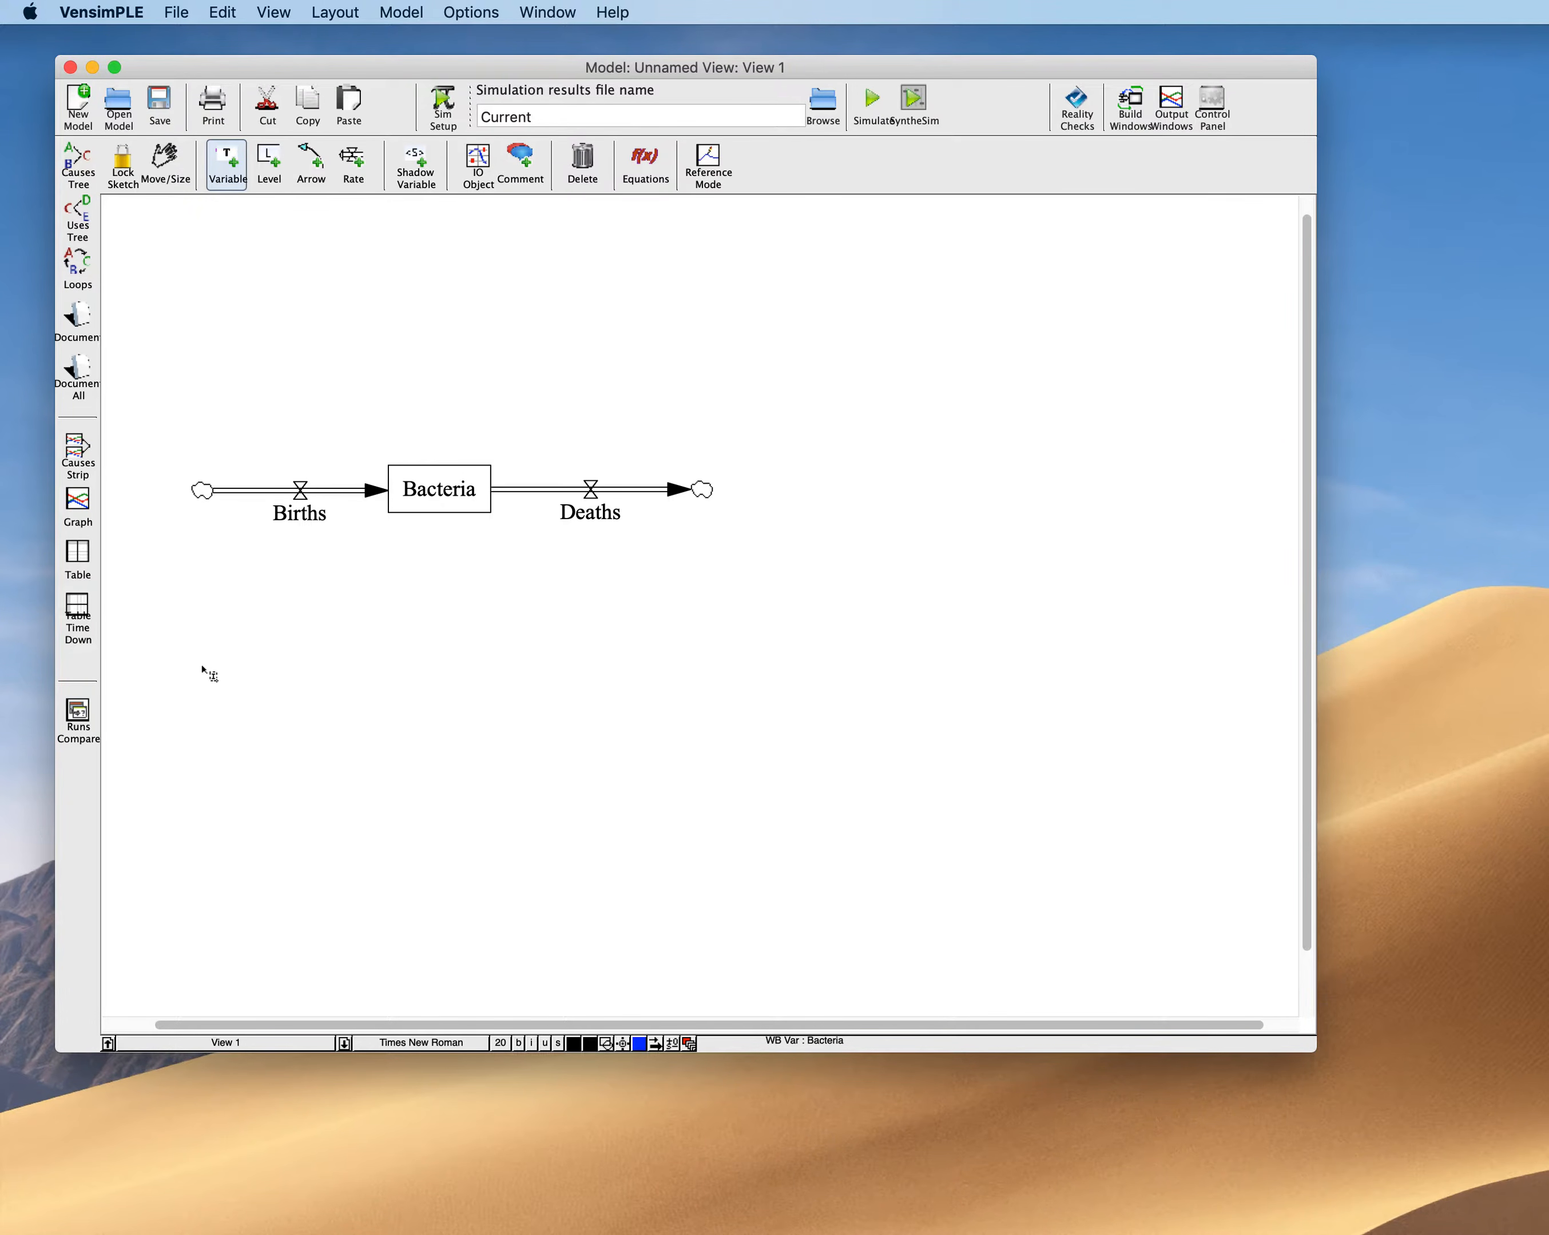
pyautogui.click(214, 654)
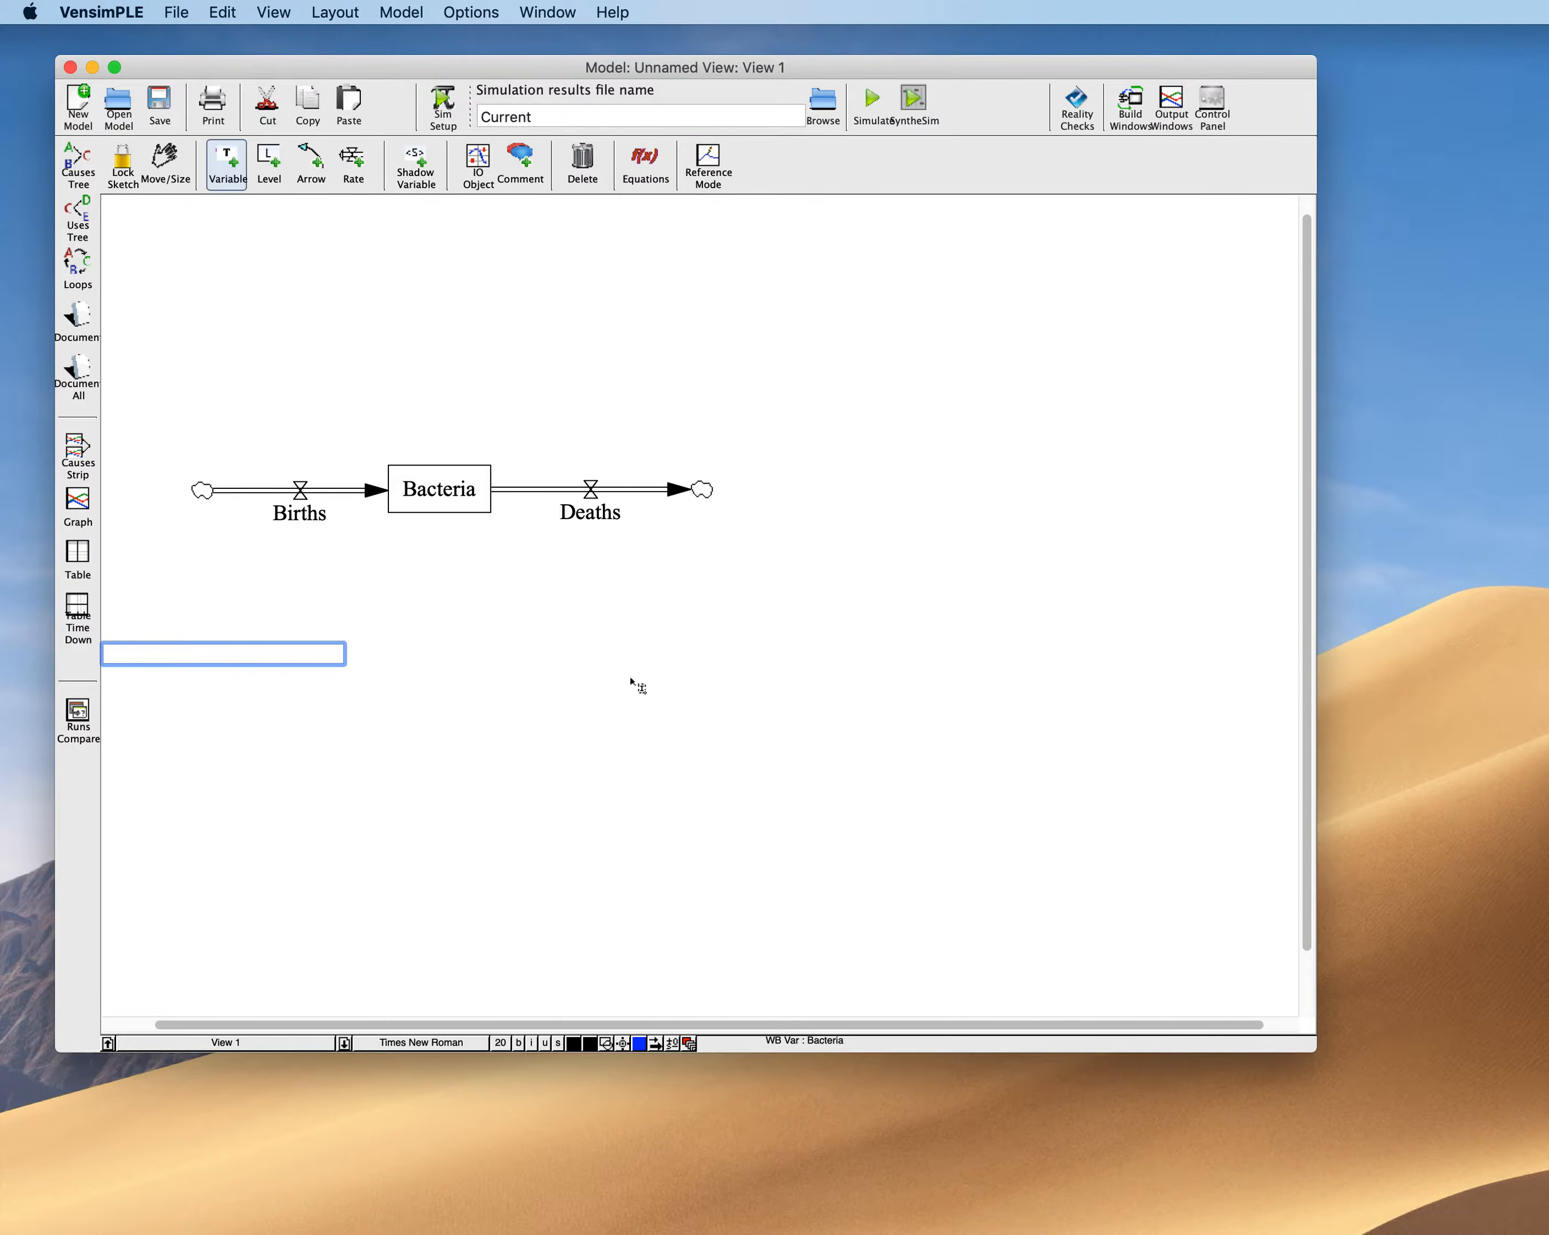
pyautogui.write('Average Time Until Reproduction')
pyautogui.press('Return')
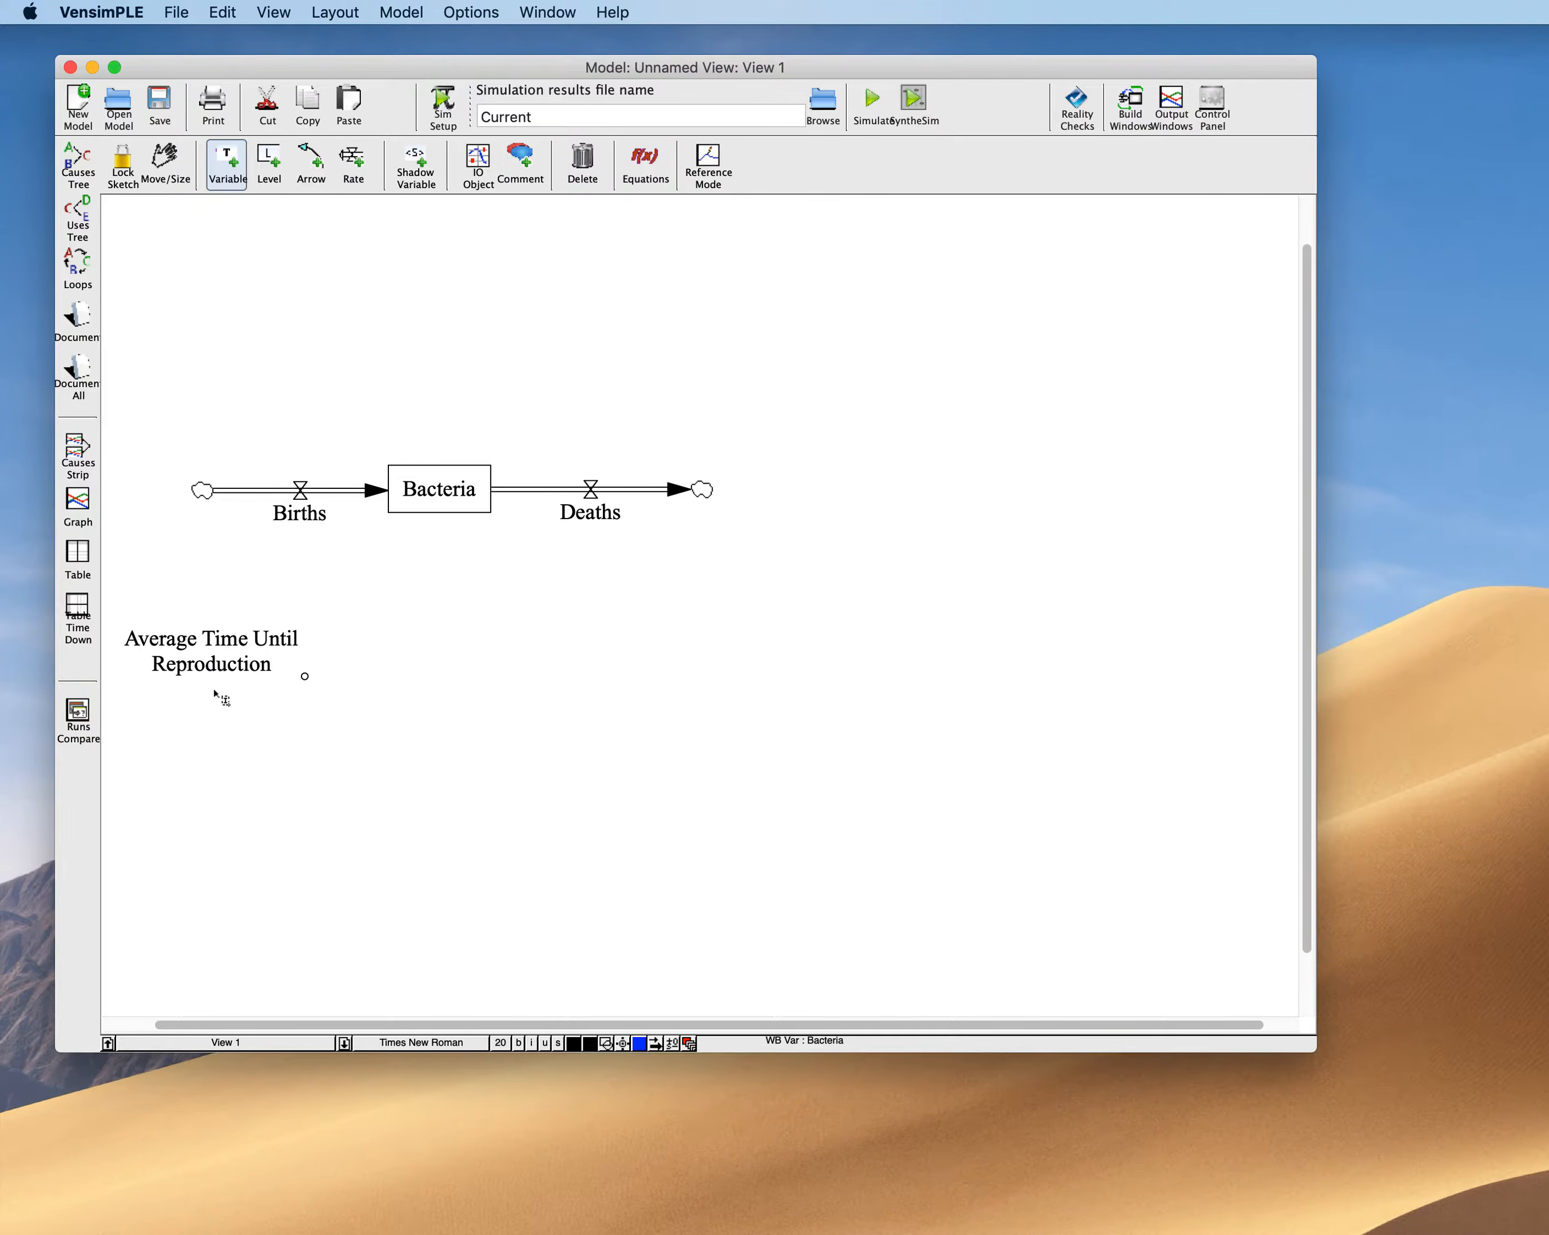
# Enlarge the Average Time Until Reproduction variable slightly and try the Circle shape on it
pyautogui.click(288, 678)
pyautogui.moveTo(287, 677)
pyautogui.mouseDown()
pyautogui.moveTo(260, 674)
pyautogui.moveTo(307, 697)
pyautogui.mouseUp()
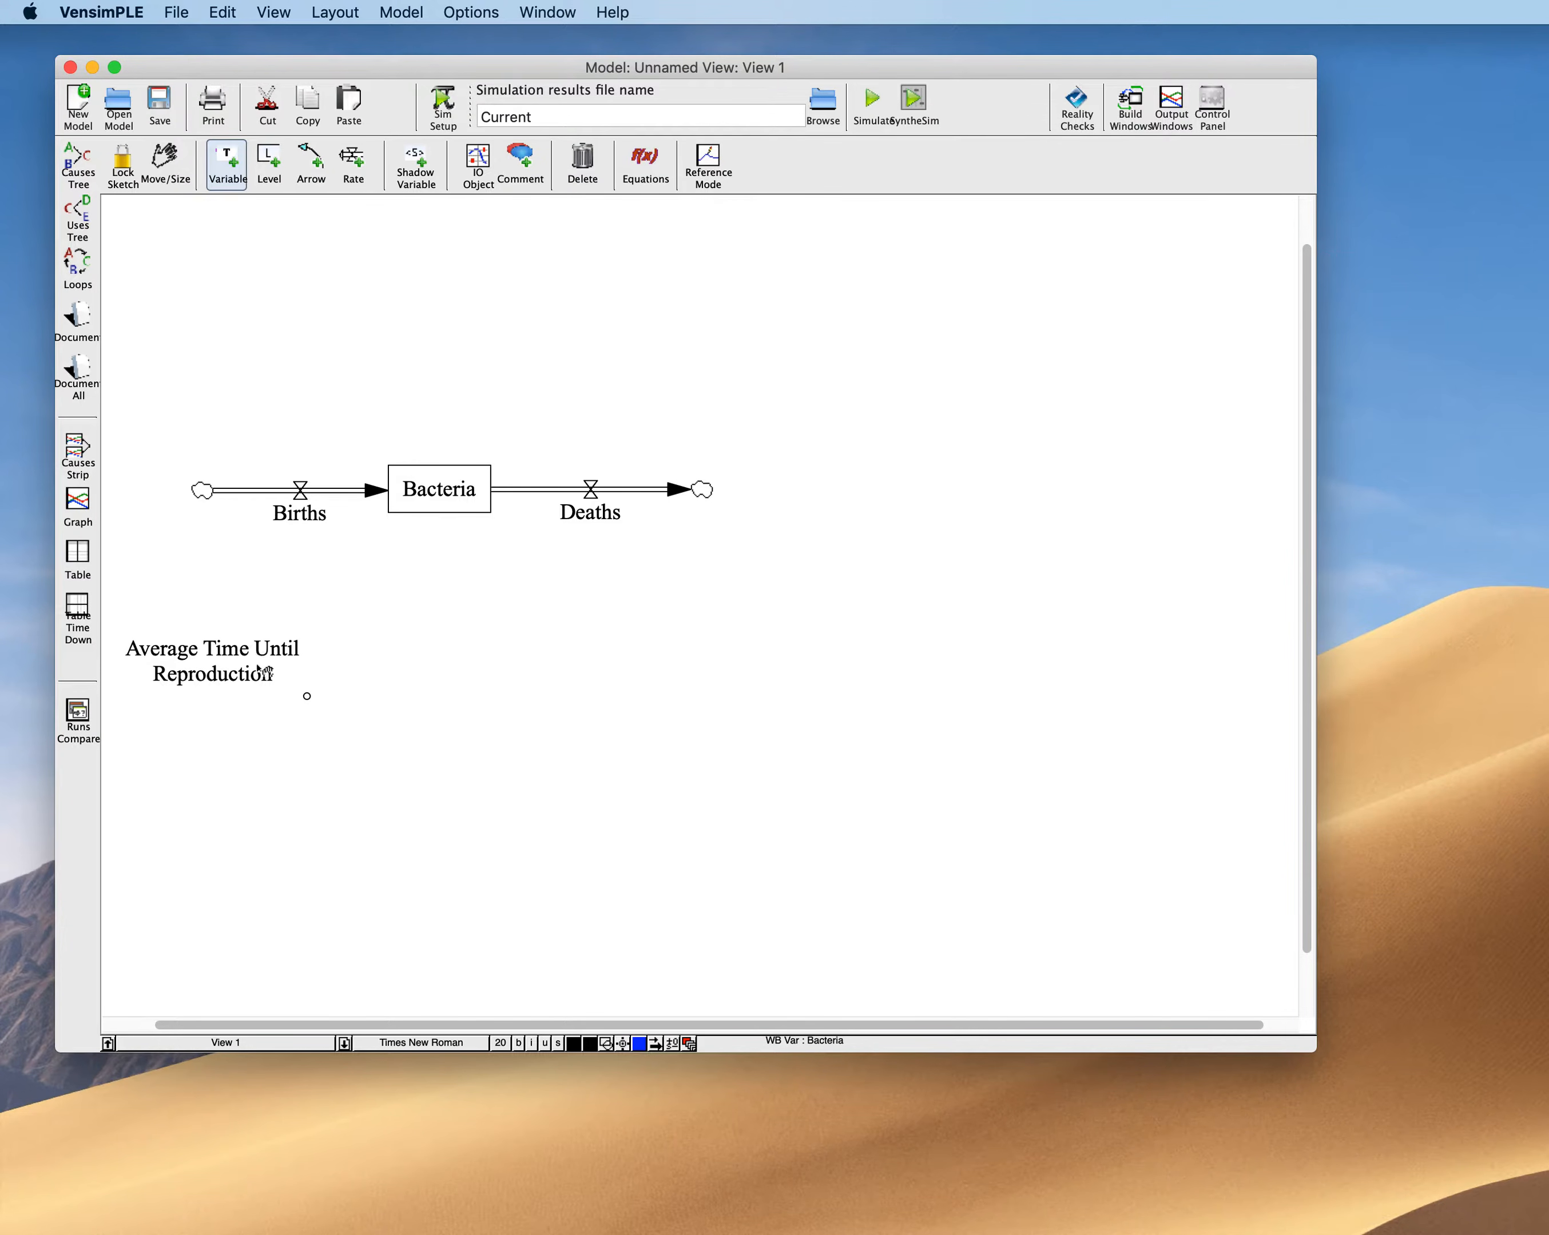
pyautogui.rightClick(307, 699)
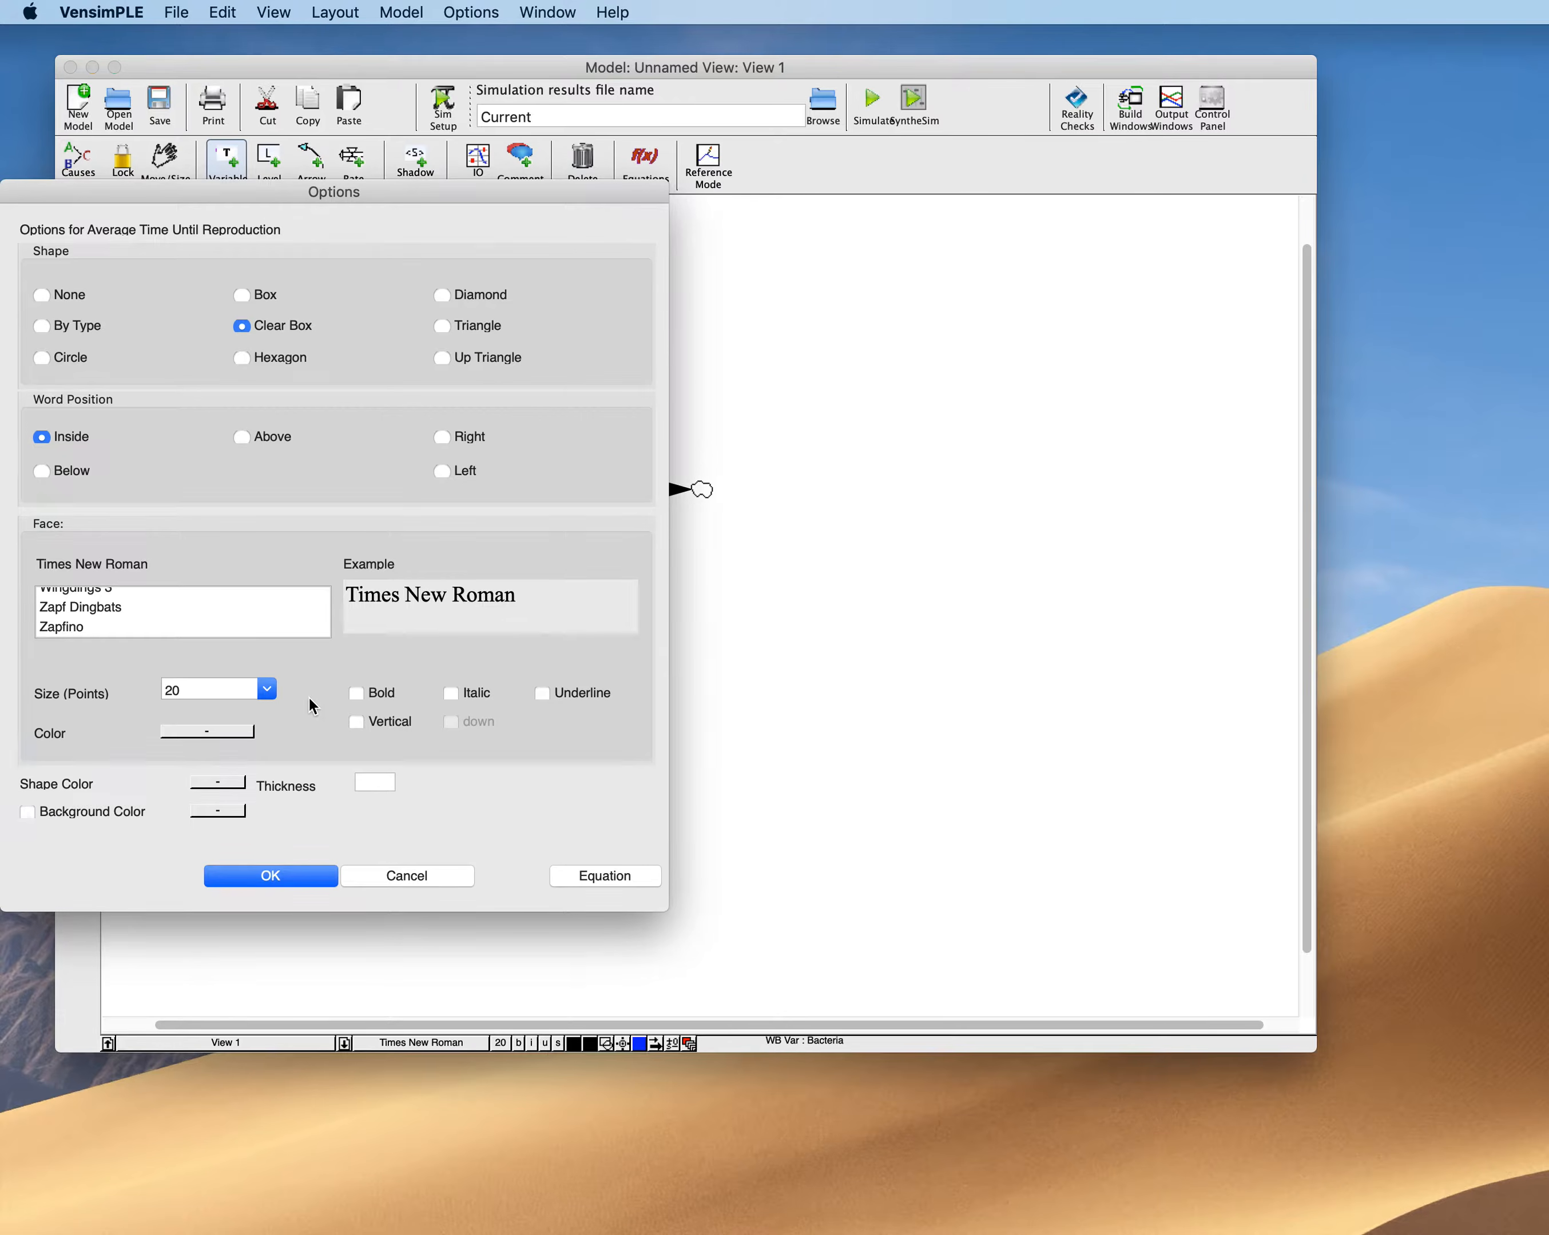
pyautogui.click(42, 358)
pyautogui.click(290, 884)
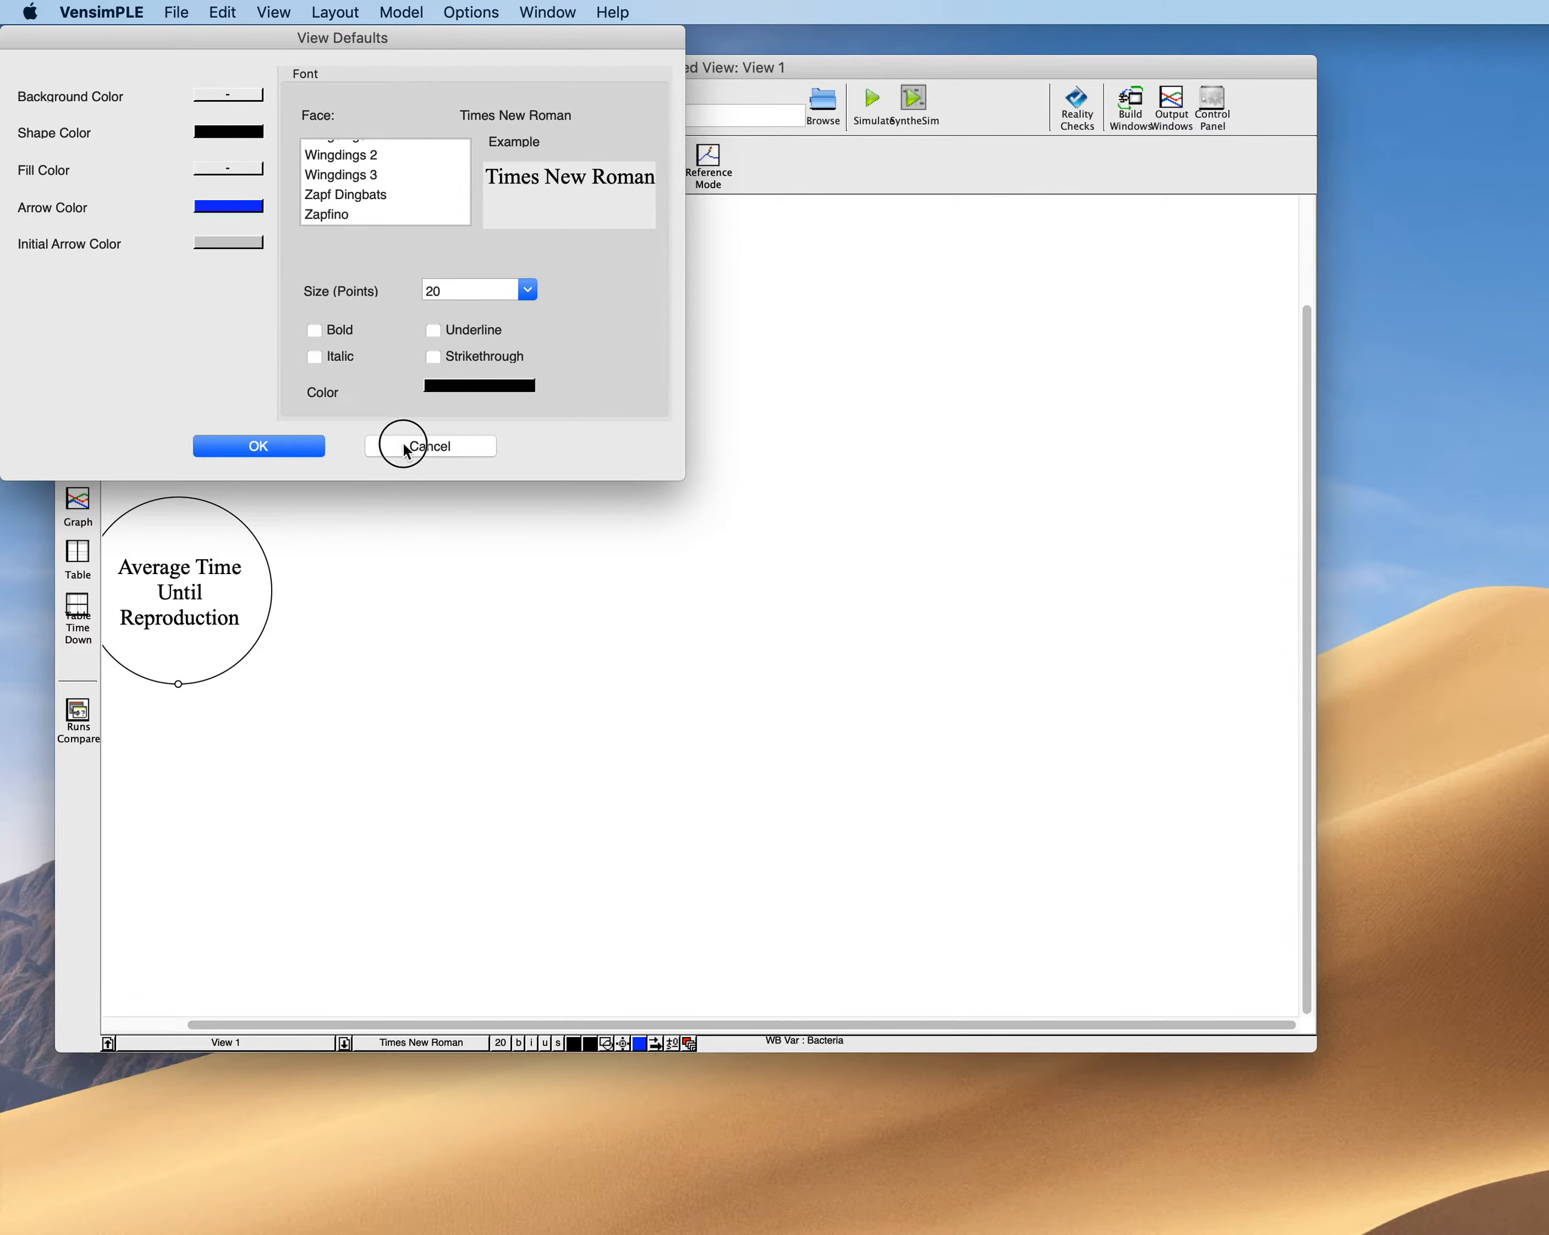
pyautogui.click(402, 444)
pyautogui.moveTo(660, 1026); pyautogui.dragTo(577, 1026)
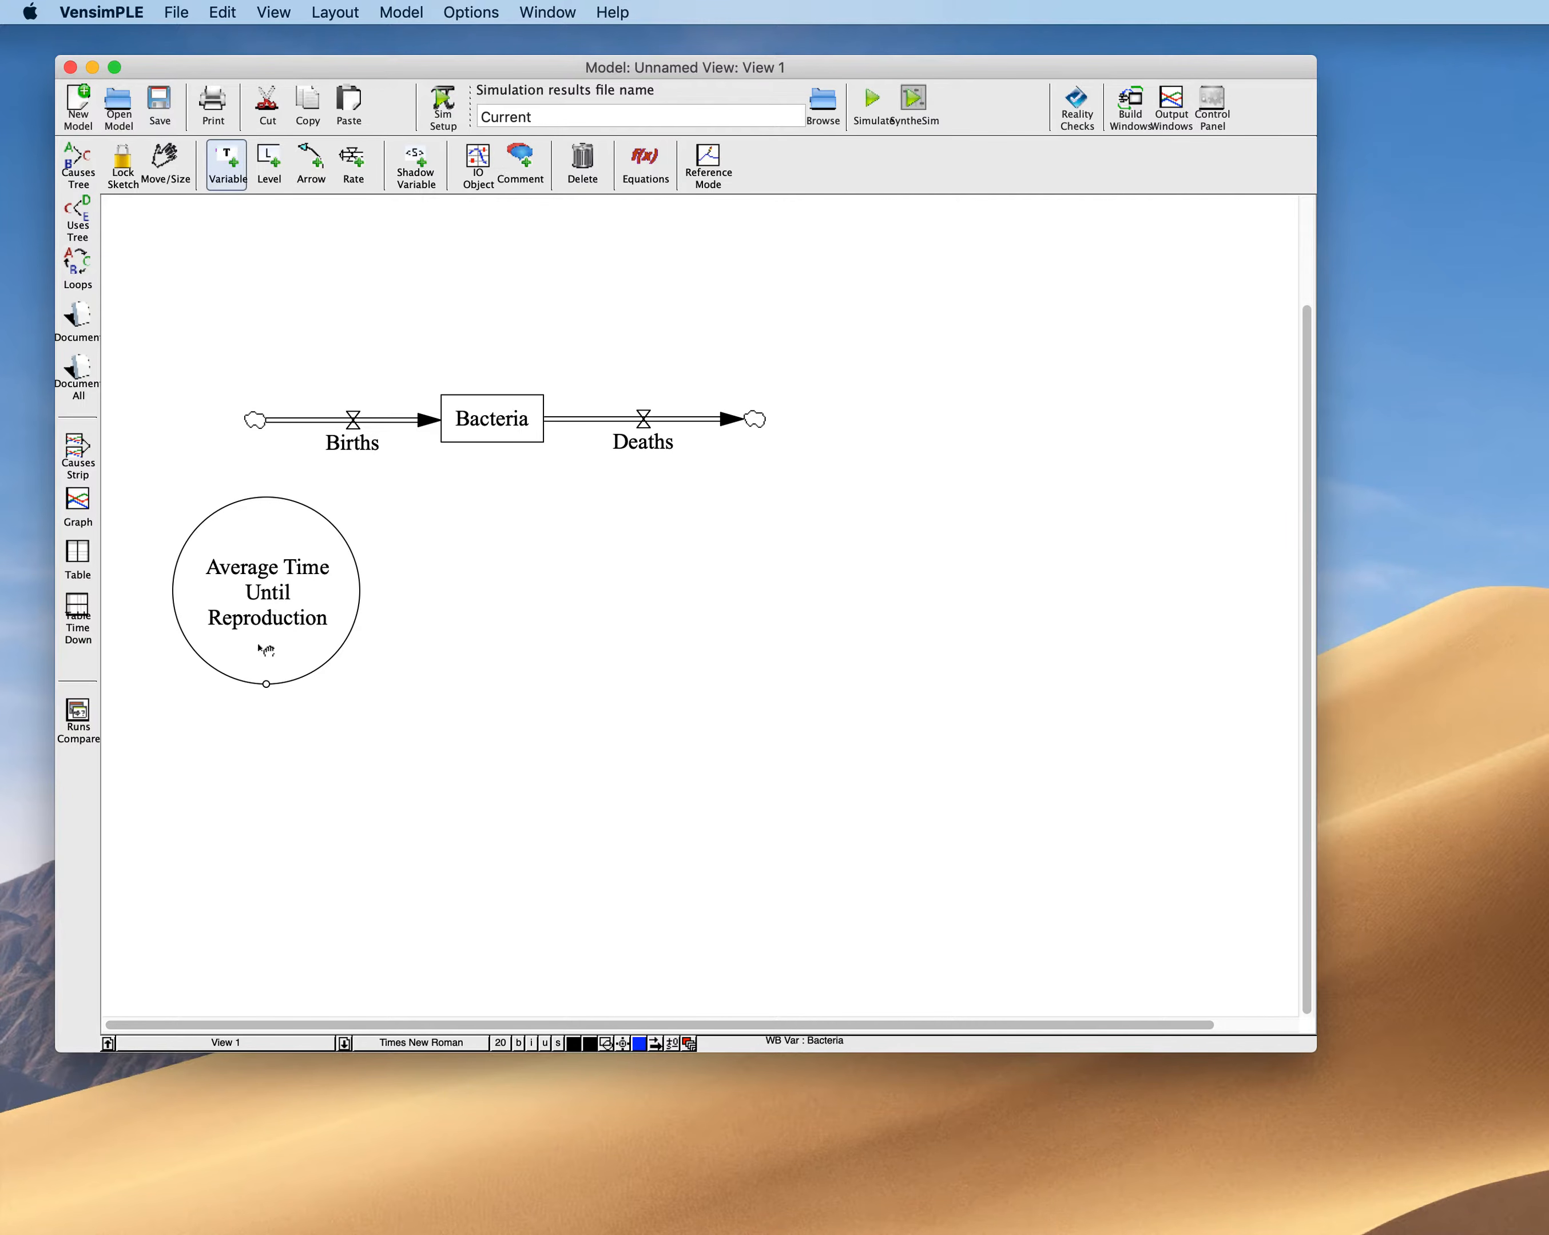
# Set the shape of the Average Time Until Reproduction variable to None, keeping its name
pyautogui.rightClick(269, 687)
pyautogui.click(41, 226)
pyautogui.click(291, 810)
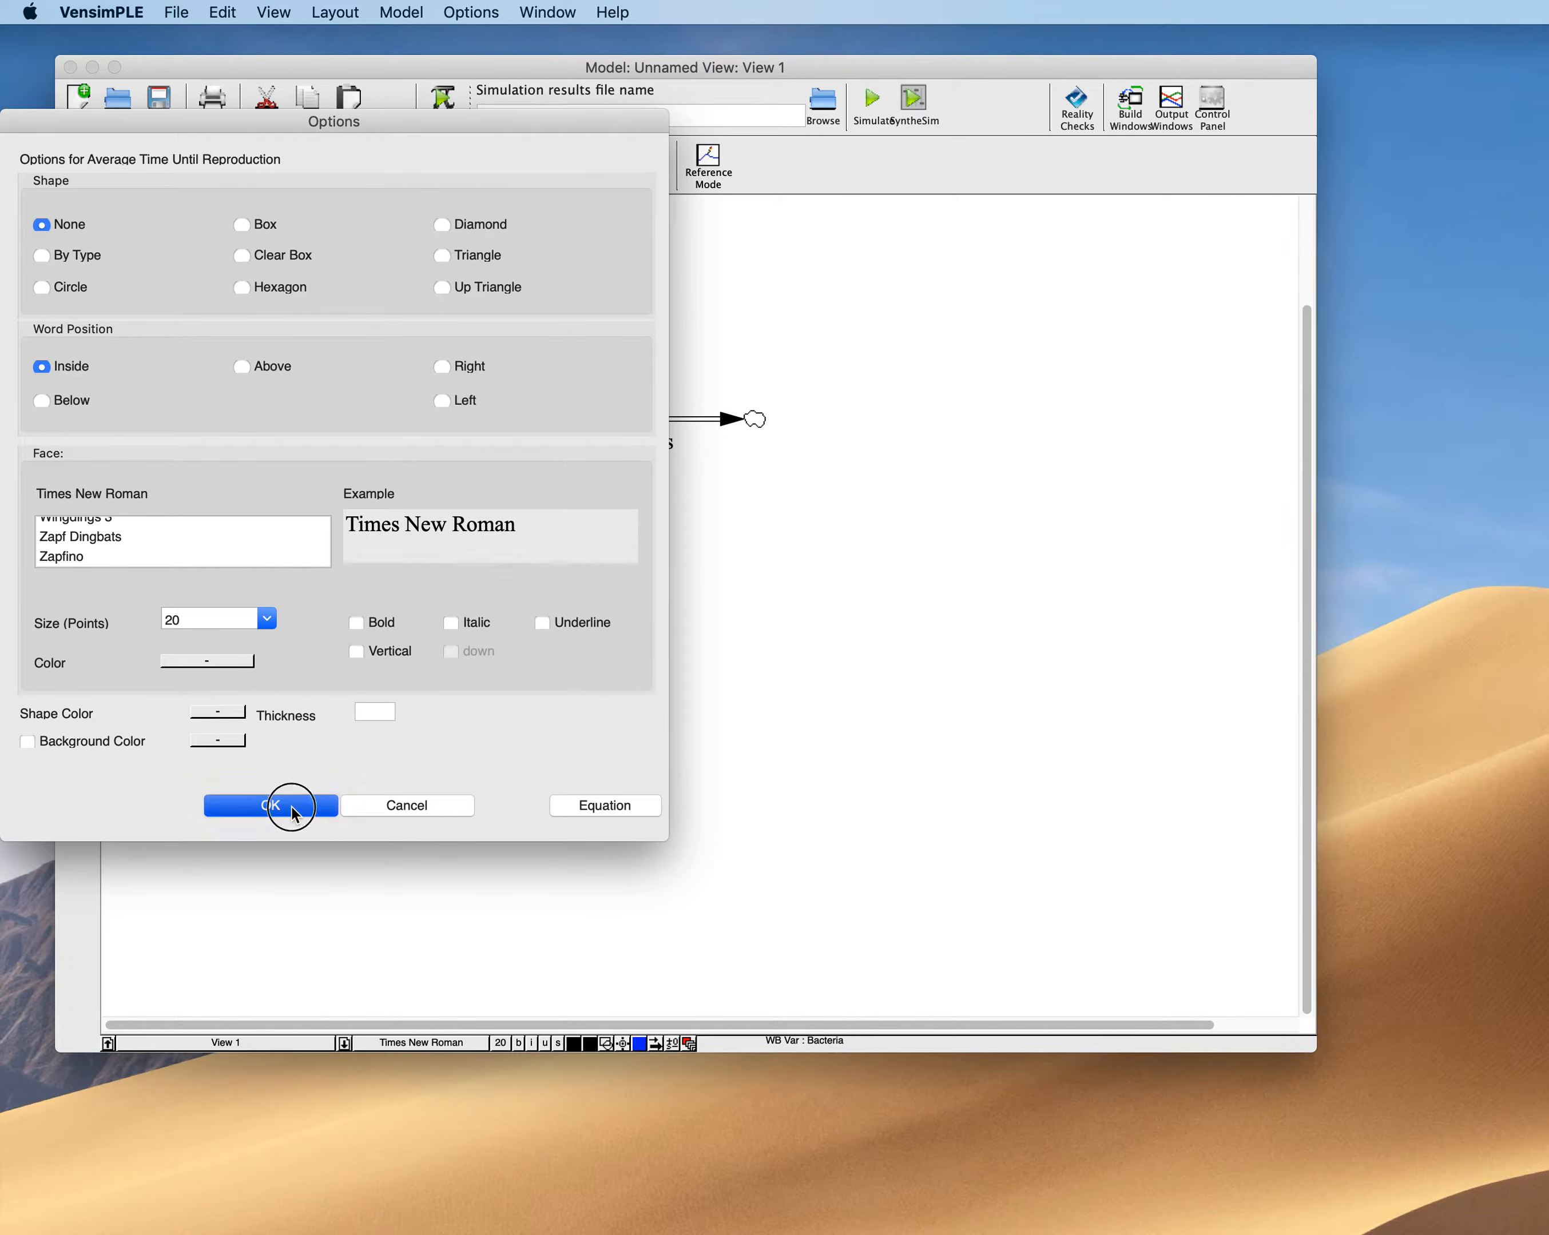
pyautogui.click(316, 593)
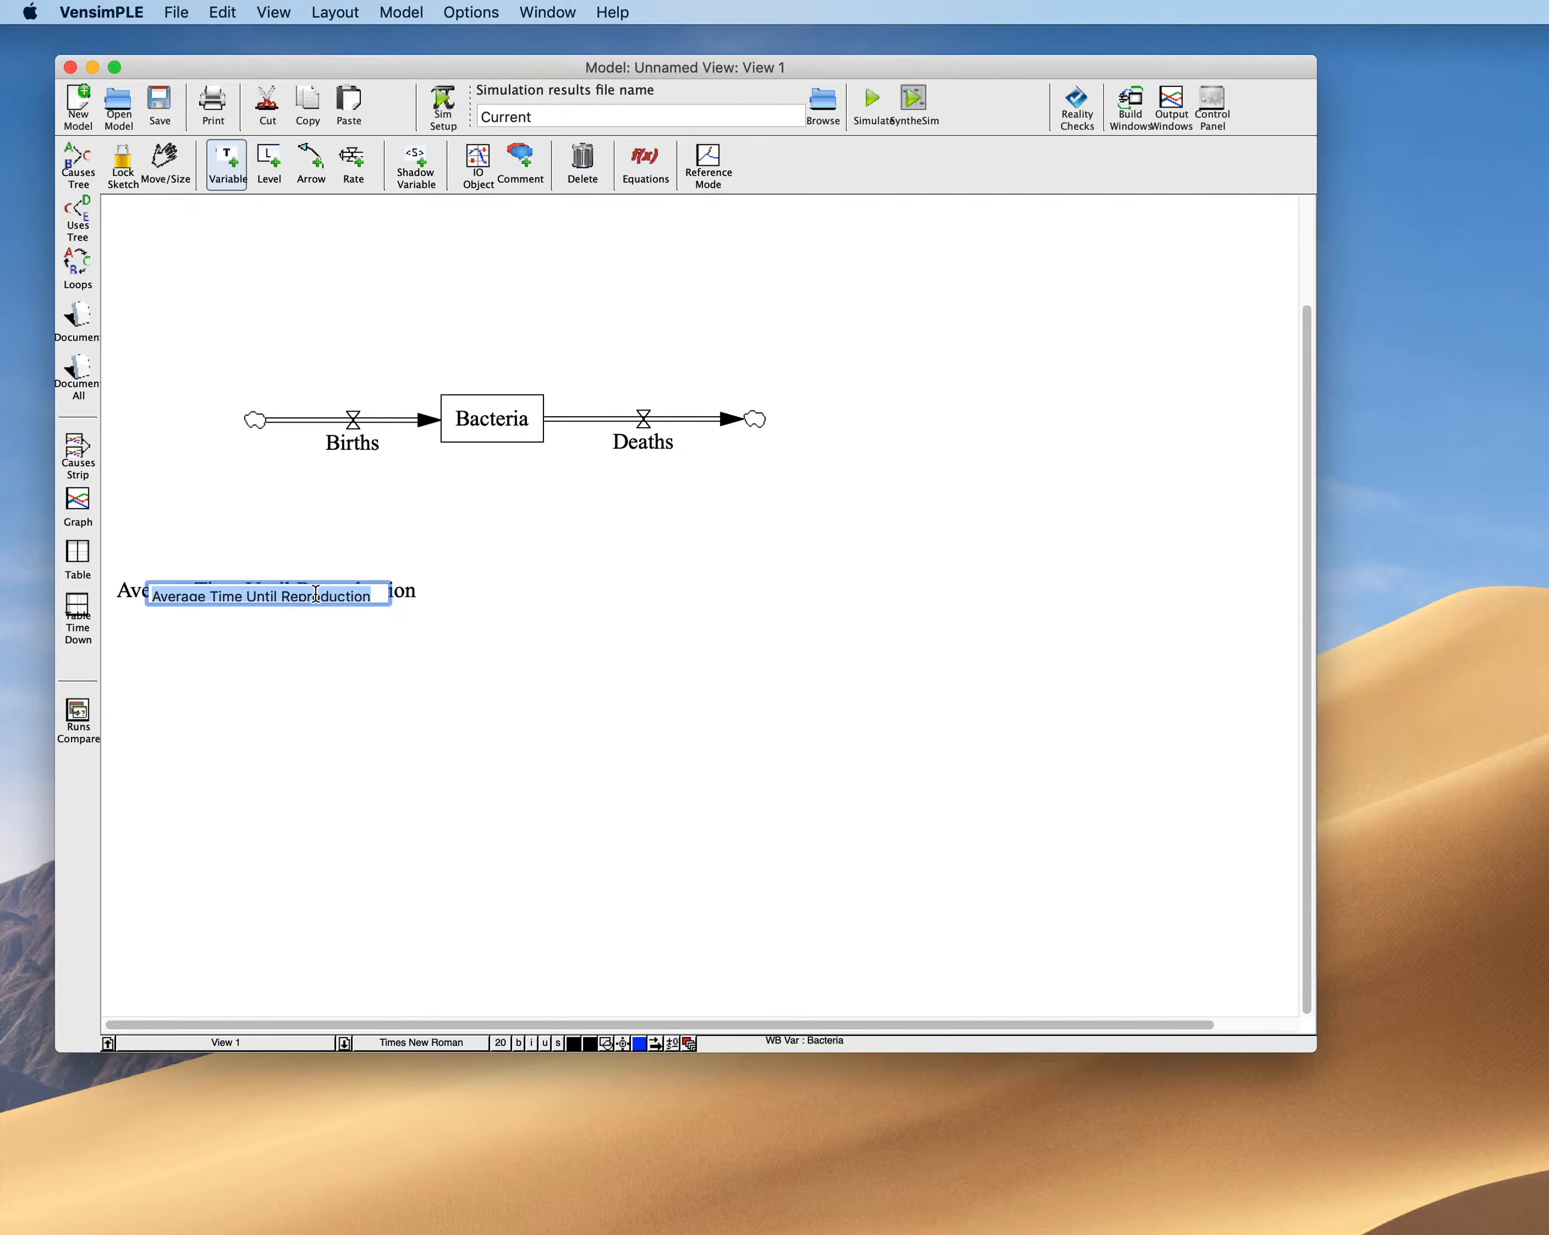
pyautogui.click(466, 591)
# Reposition the Average Time Until Reproduction variable so it sits on one line below the Births rate
pyautogui.click(165, 163)
pyautogui.click(291, 592)
pyautogui.moveTo(291, 591)
pyautogui.mouseDown()
pyautogui.moveTo(370, 591)
pyautogui.moveTo(301, 590)
pyautogui.mouseUp()
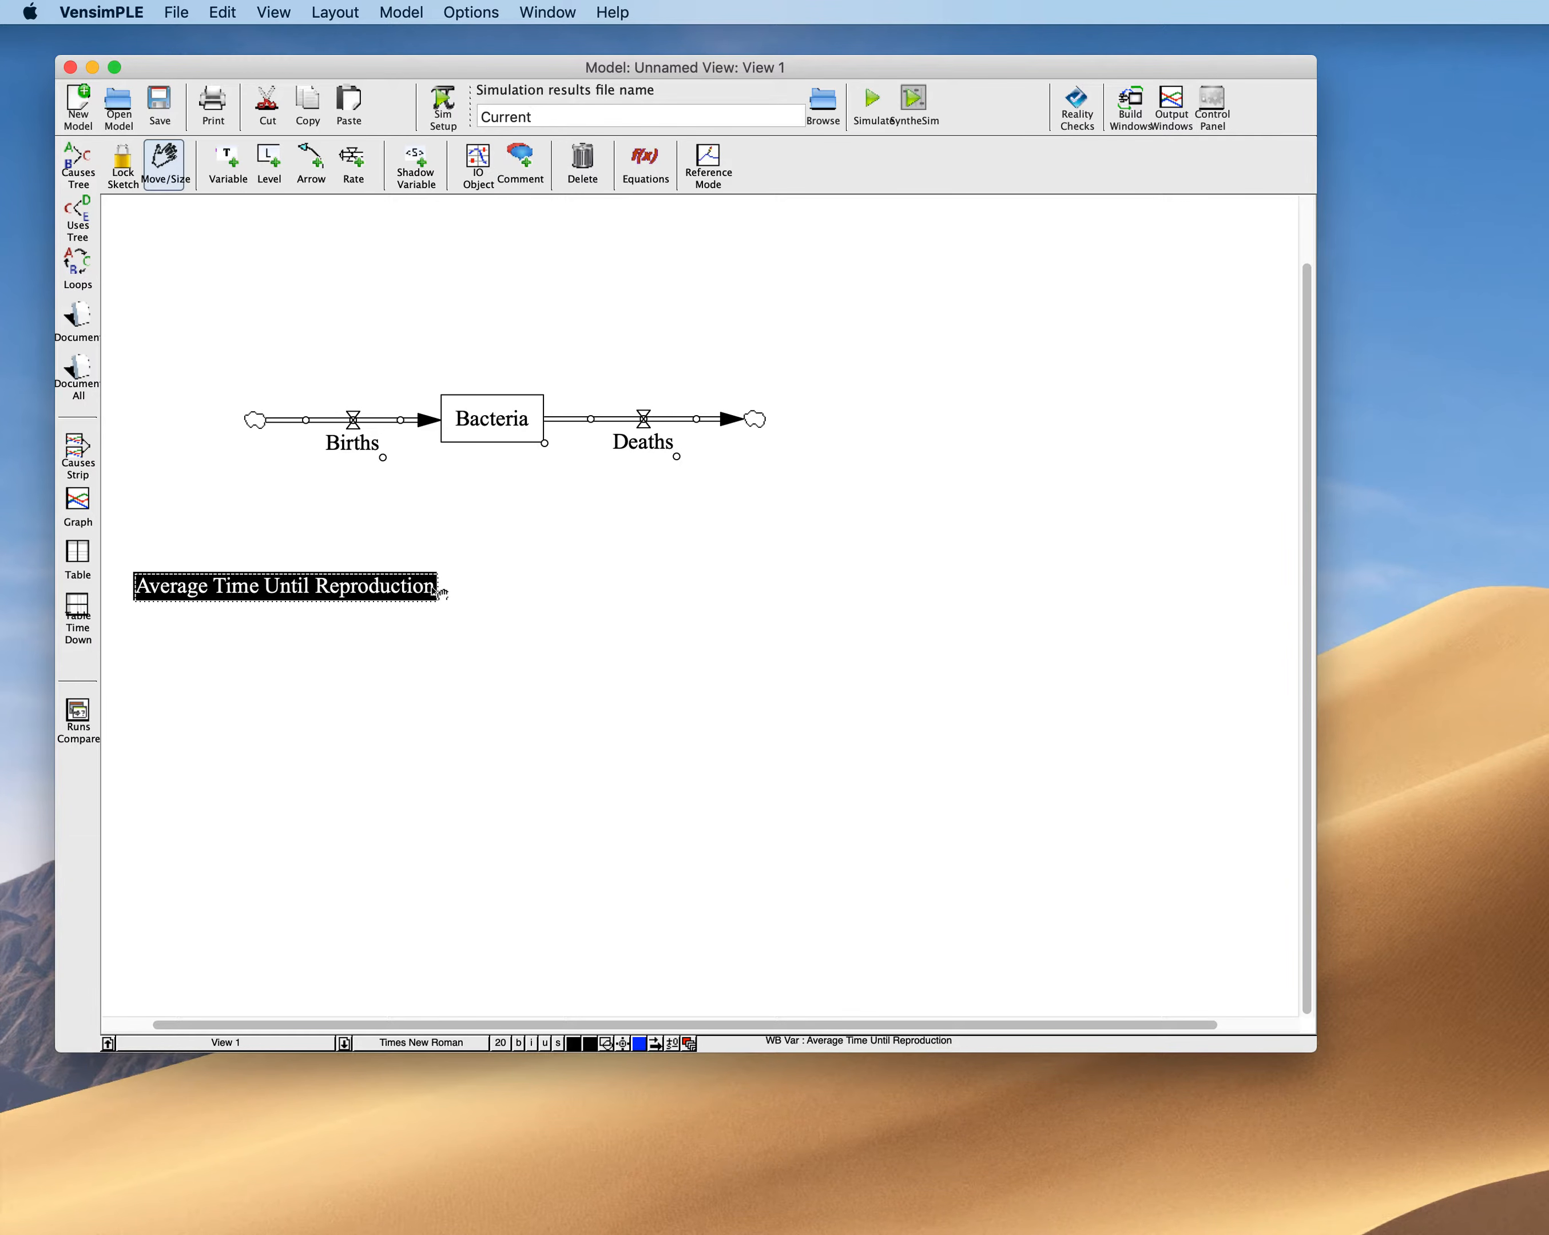
pyautogui.moveTo(441, 587)
pyautogui.mouseDown()
pyautogui.moveTo(287, 577)
pyautogui.moveTo(465, 593)
pyautogui.mouseUp()
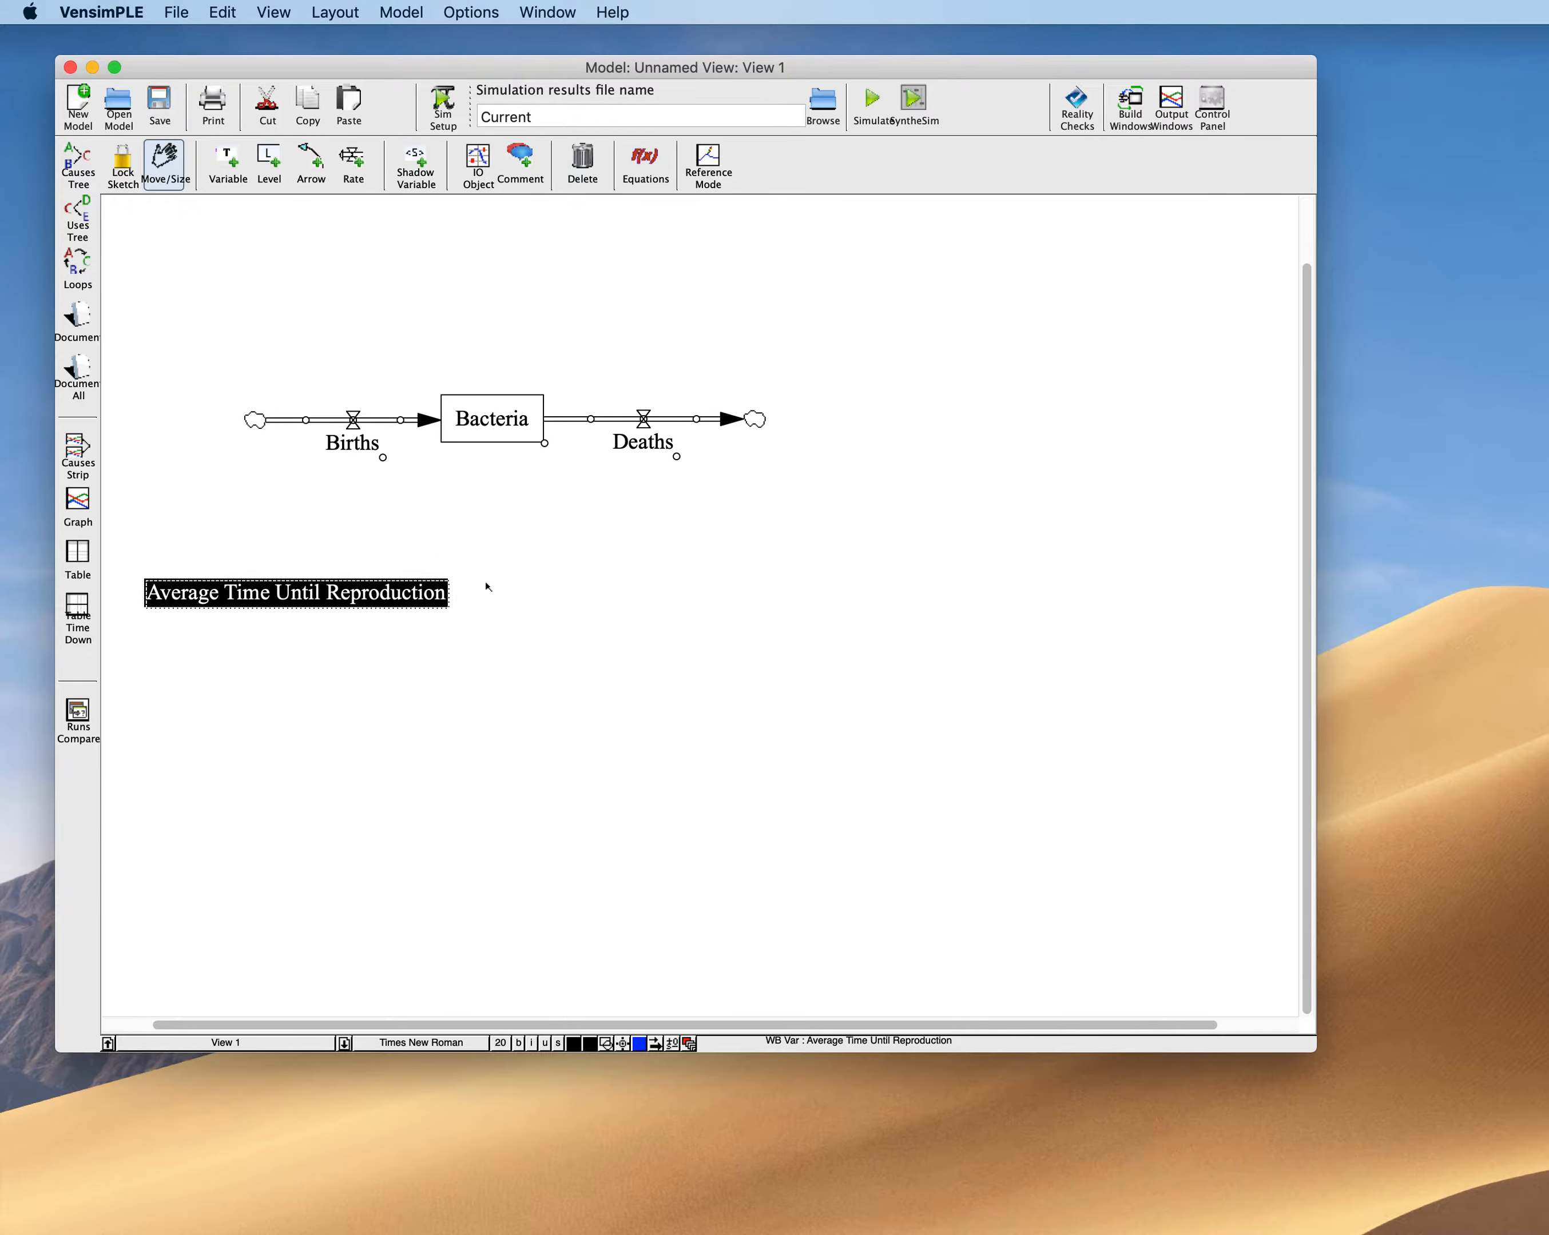
pyautogui.moveTo(331, 607); pyautogui.dragTo(306, 582)
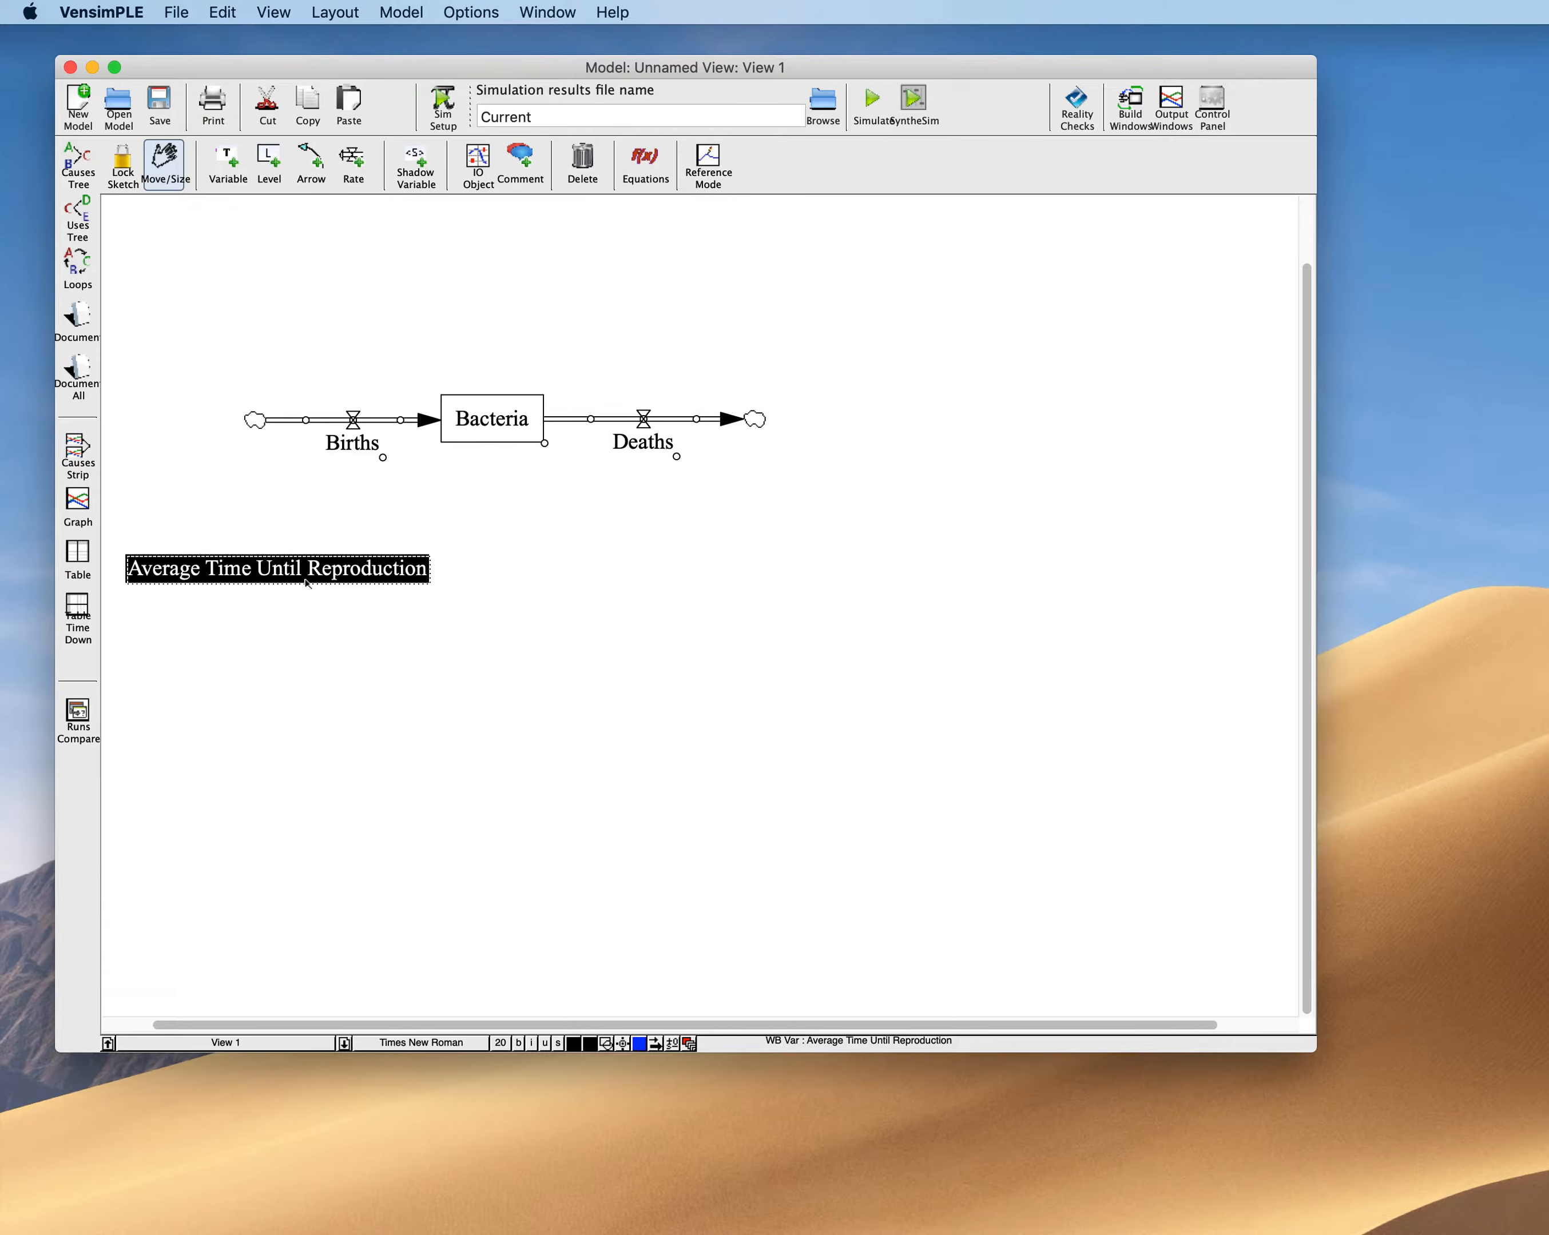
pyautogui.scroll(3, 454, 574)
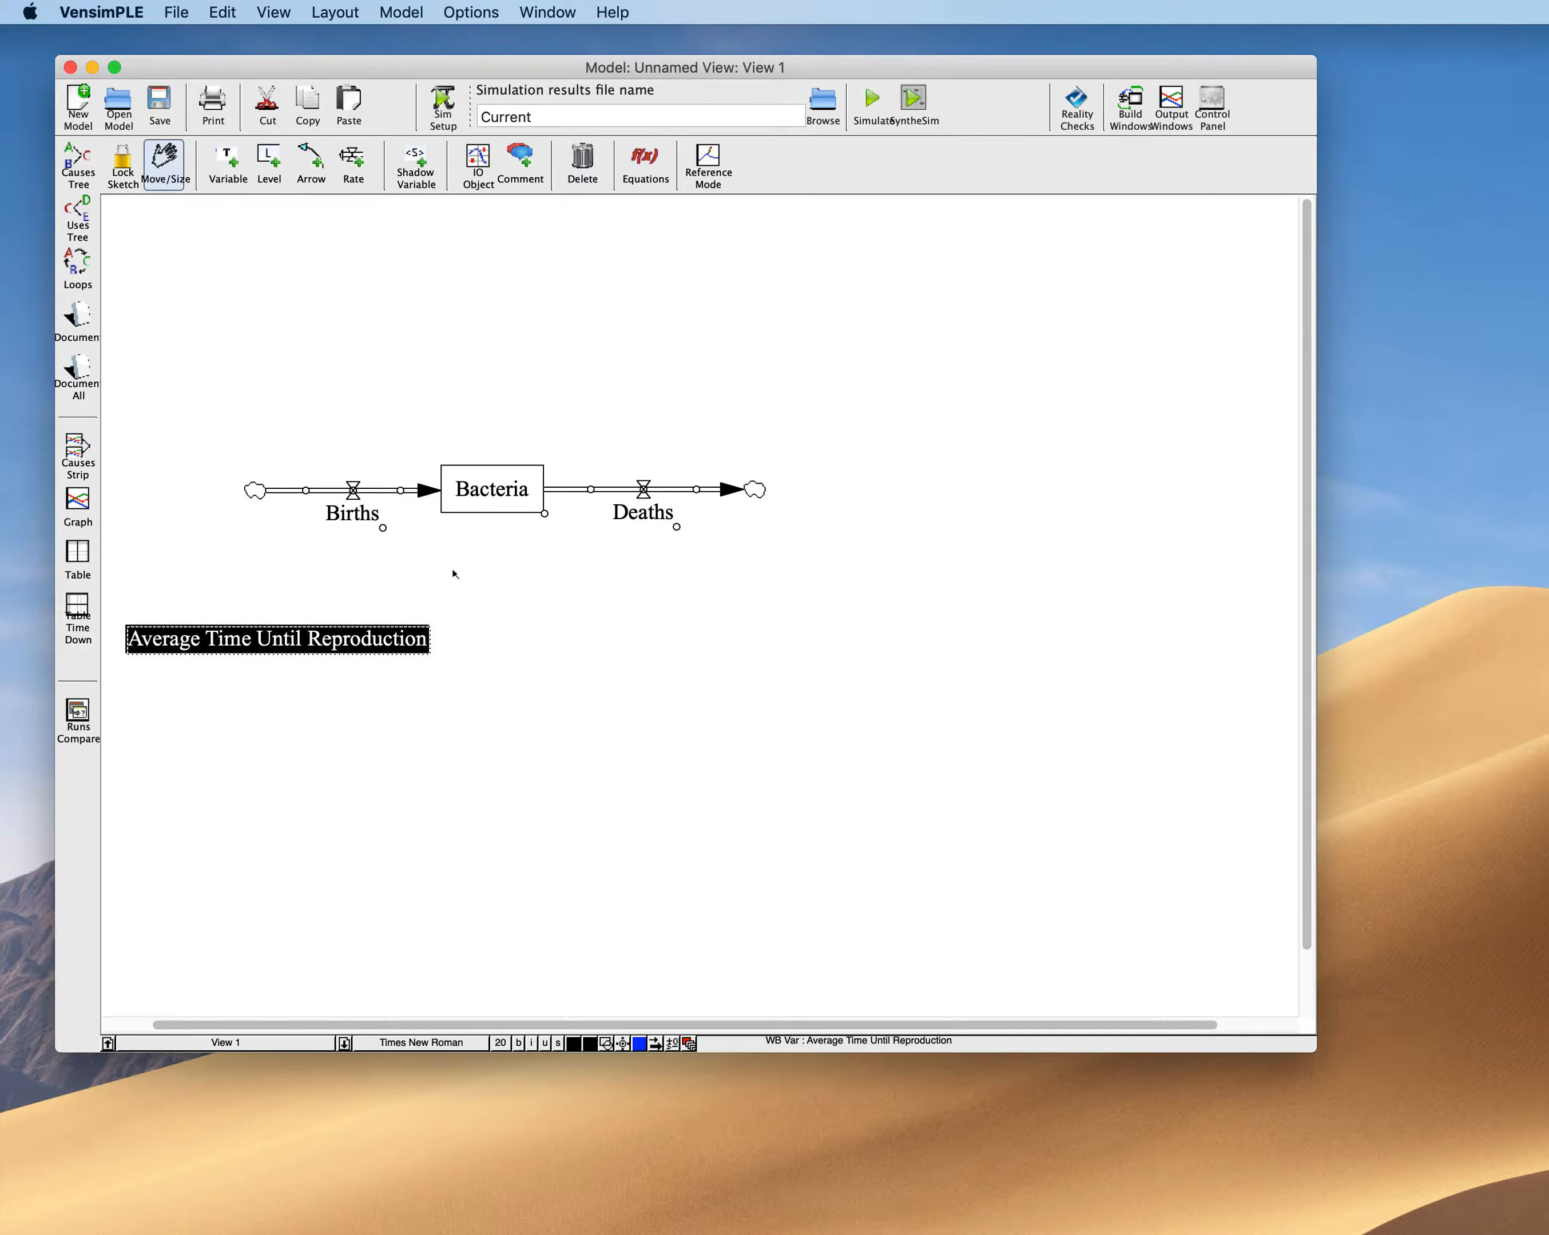
pyautogui.click(425, 705)
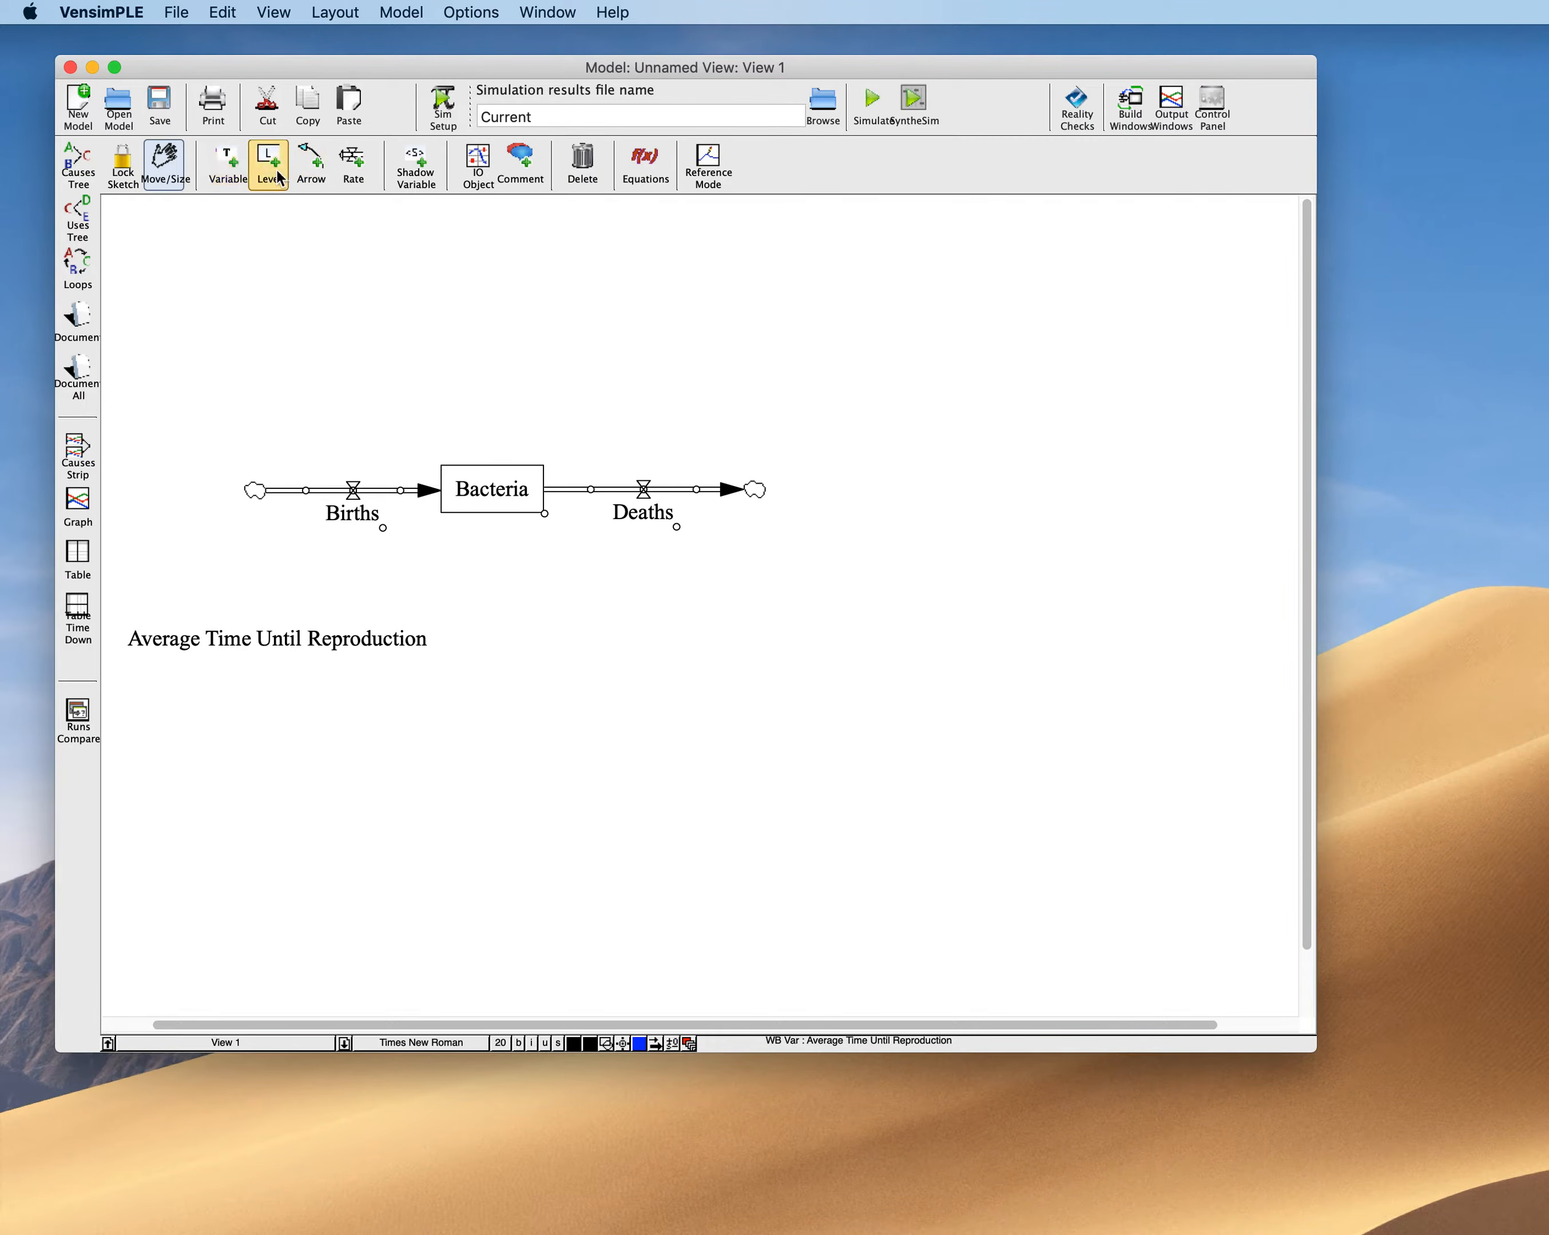
# Add a variable named Average Lifetime below the Deaths rate
pyautogui.click(226, 174)
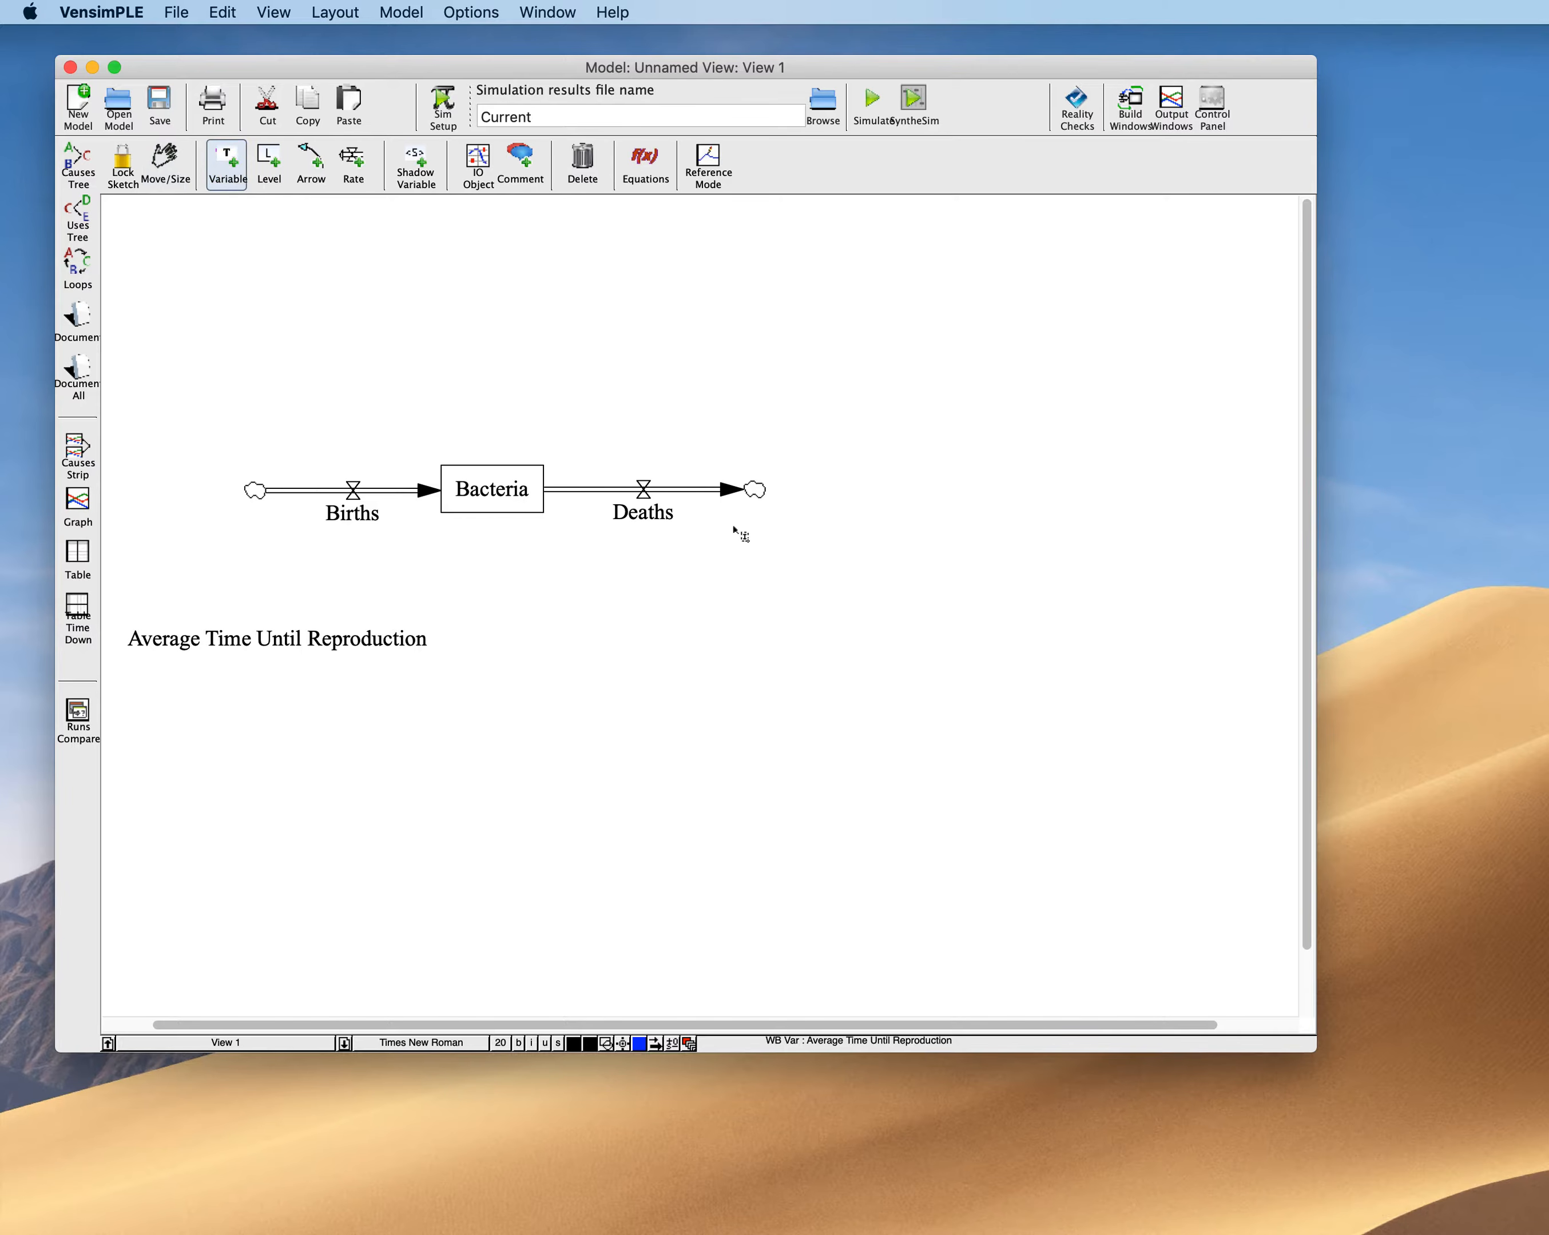
pyautogui.click(683, 634)
pyautogui.write('A')
pyautogui.write('veage Lifetim')
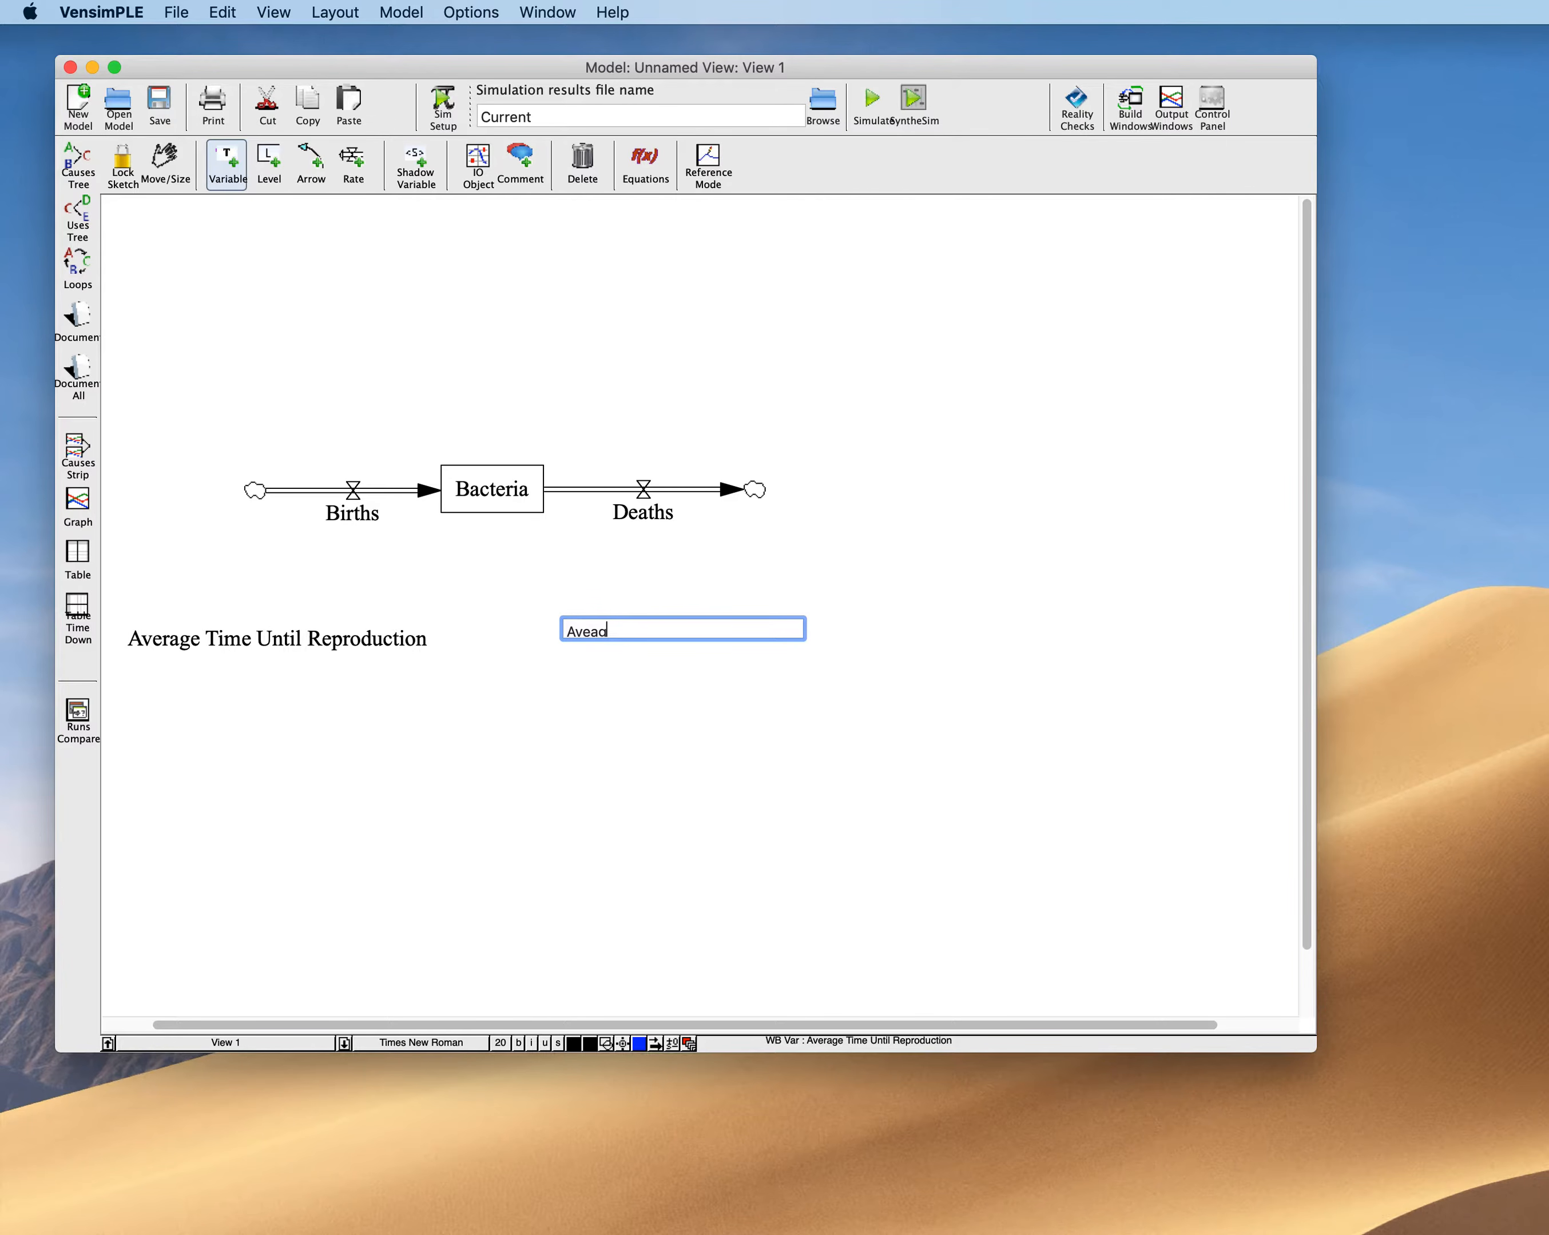
pyautogui.write('age Lifetime')
pyautogui.press('Return')
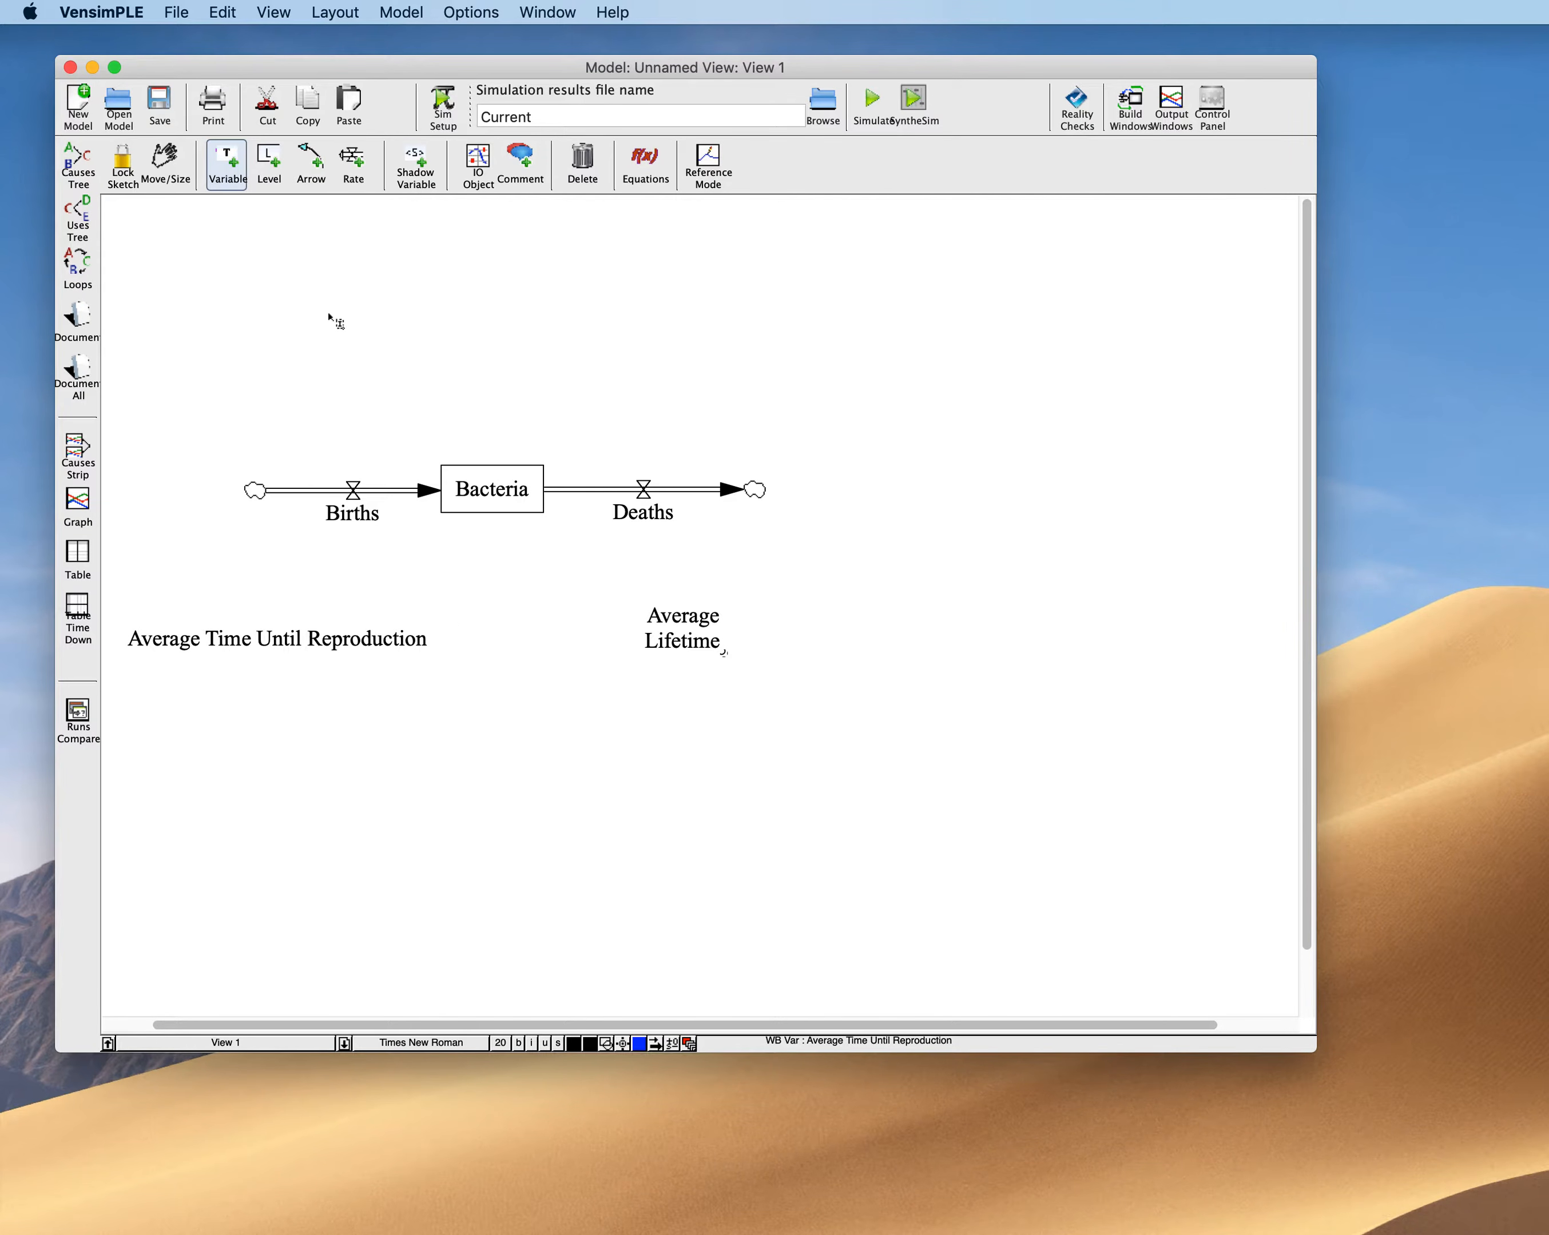
# Draw an arrow from Average Time Until Reproduction to the Births valve and curve it outward to the left
pyautogui.click(311, 163)
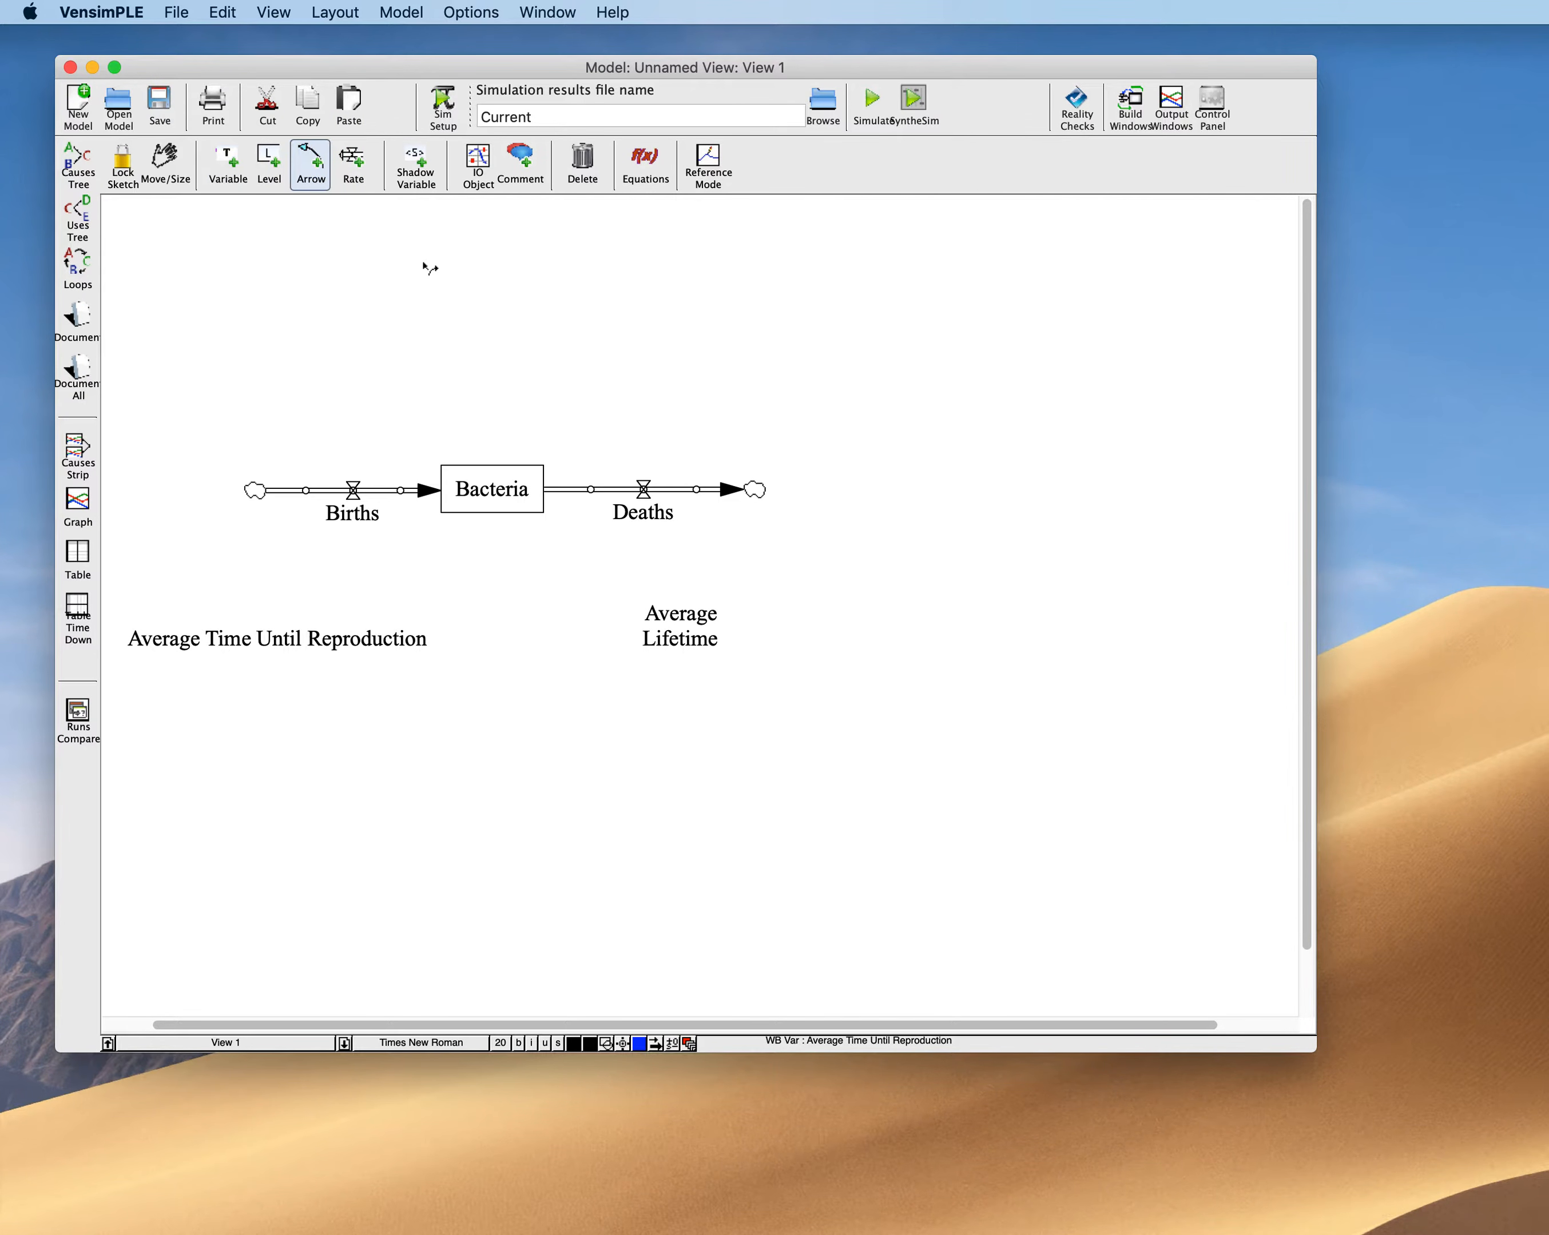
pyautogui.click(289, 644)
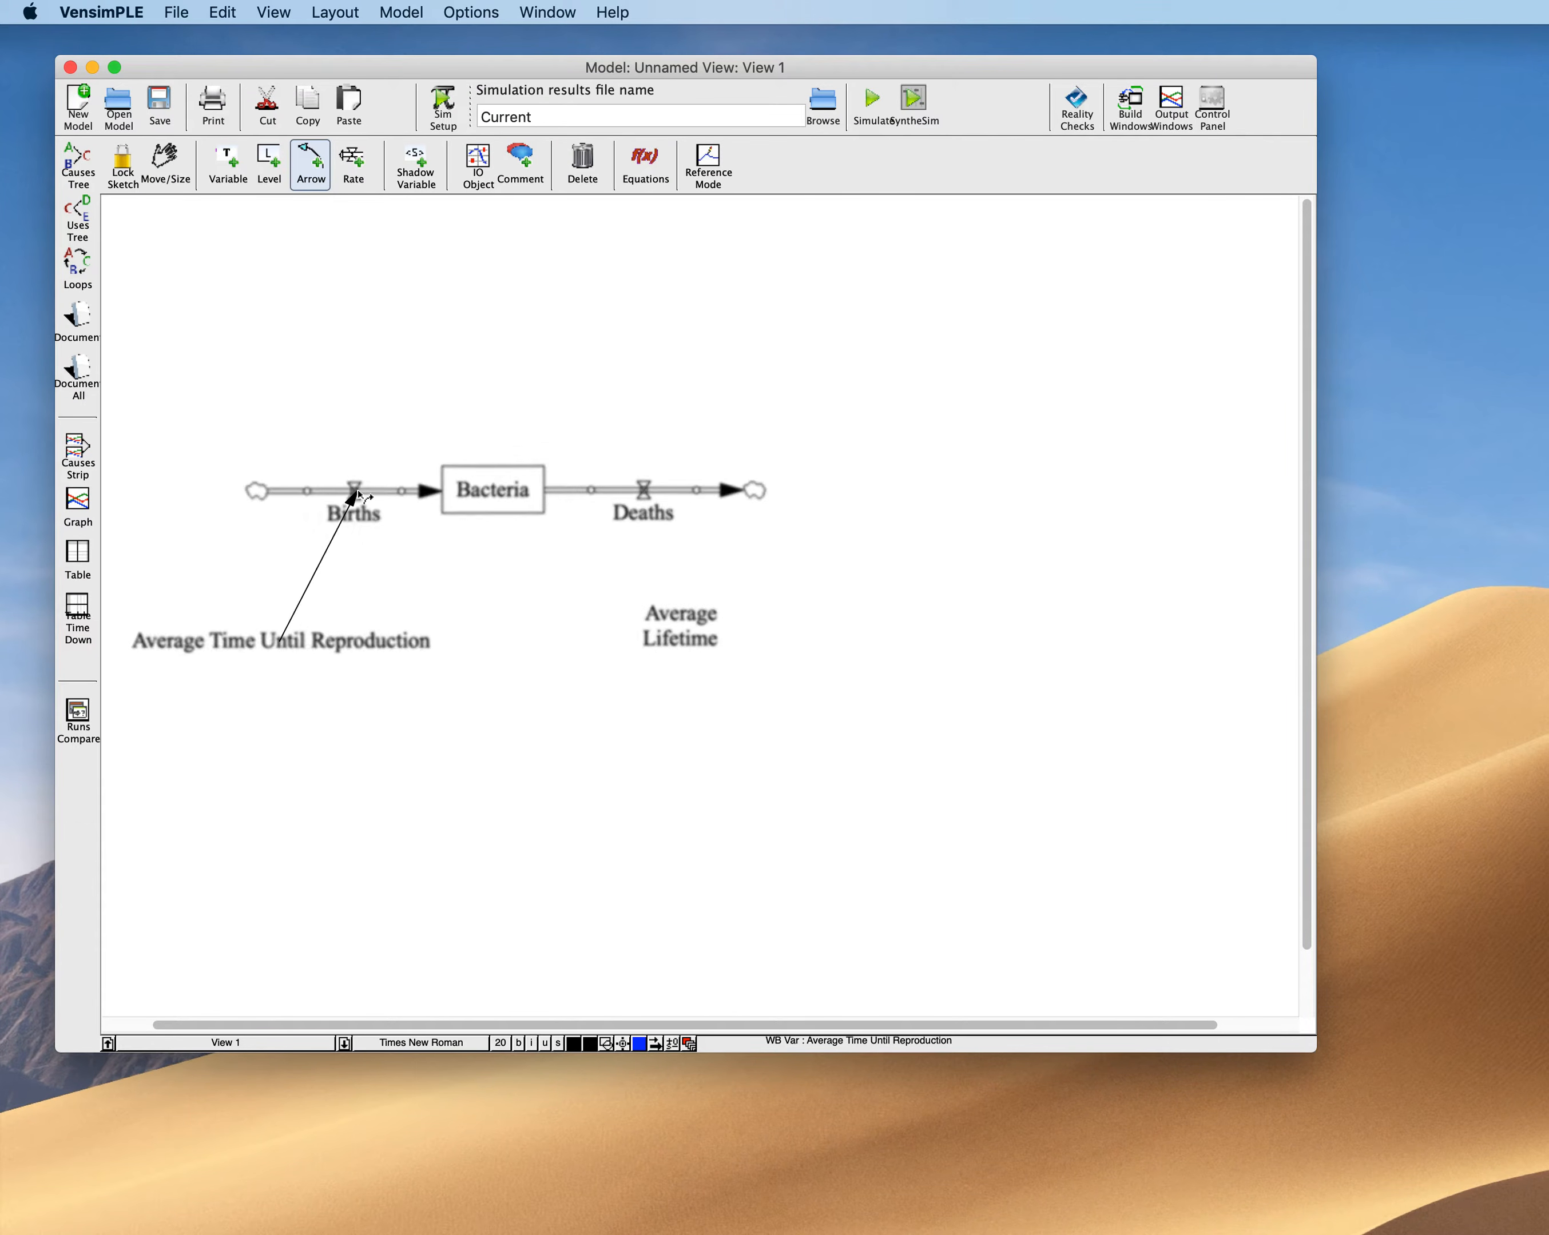
pyautogui.click(351, 503)
pyautogui.moveTo(312, 566); pyautogui.dragTo(276, 561)
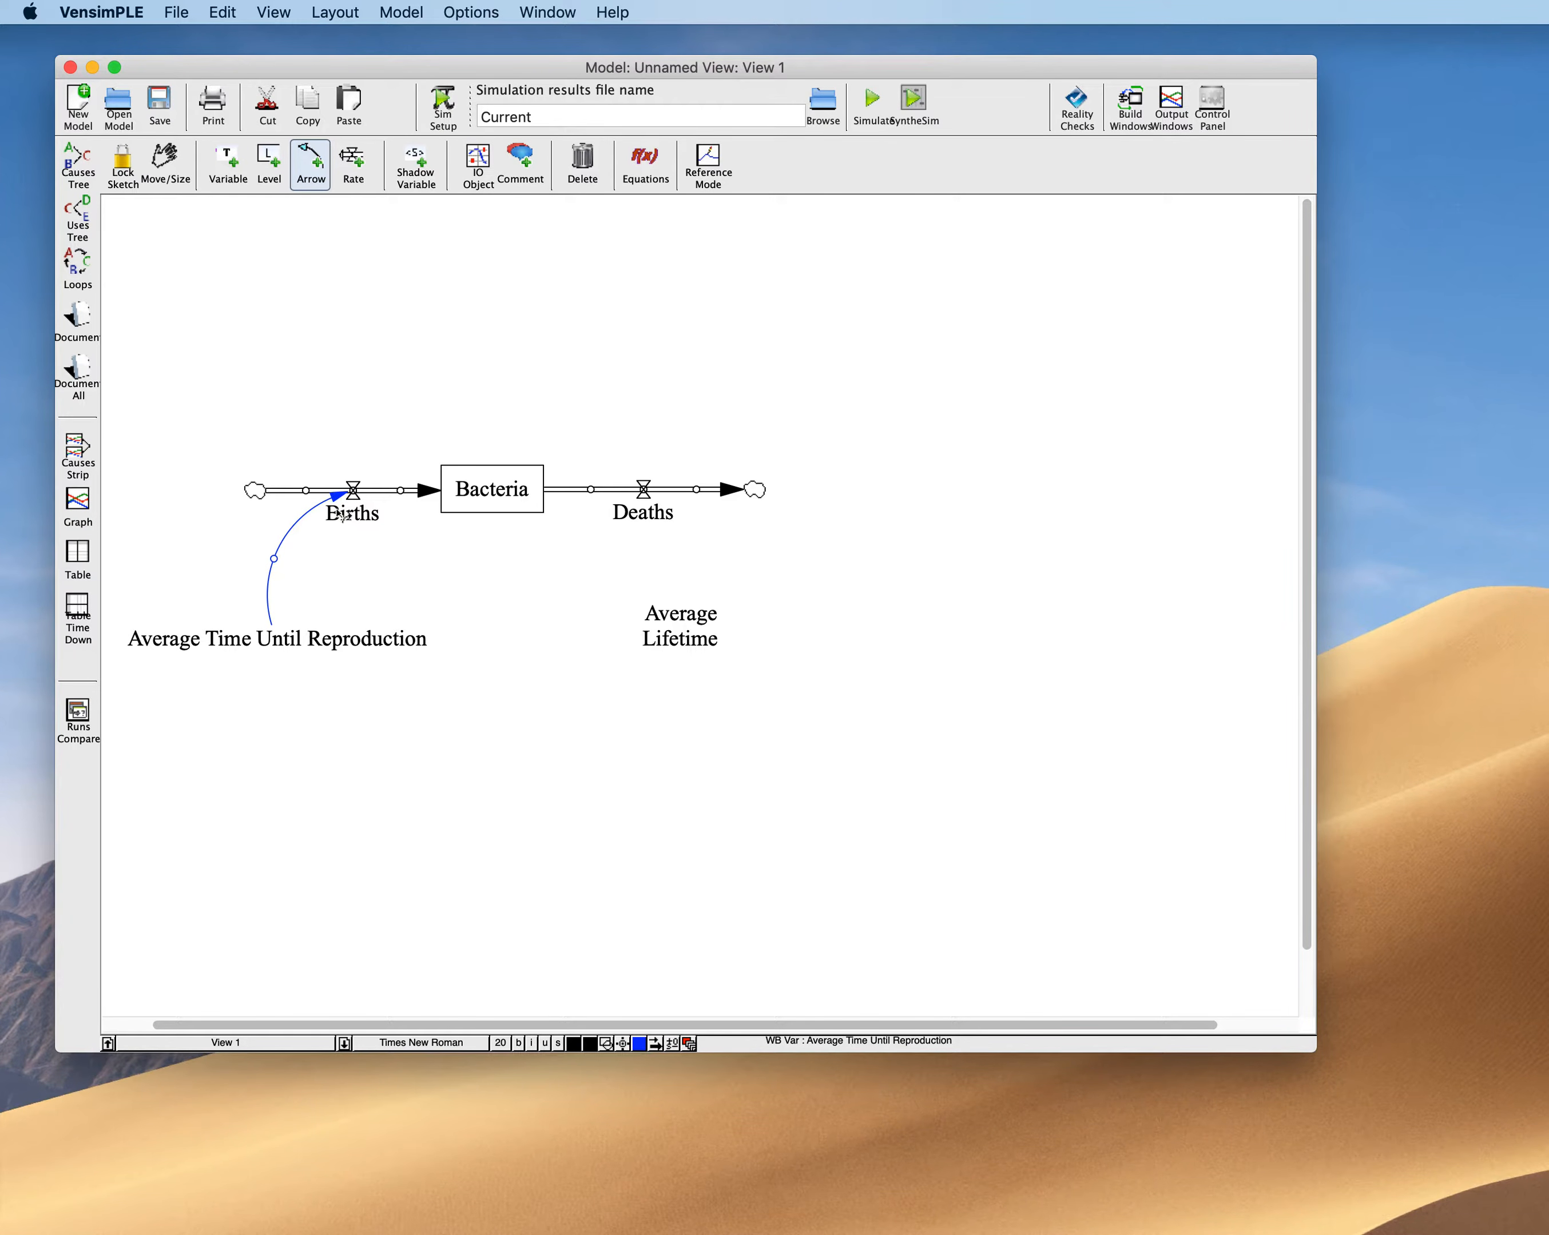
# Draw an arrow from the Bacteria level to the Births valve and arch it above the flow
pyautogui.click(493, 495)
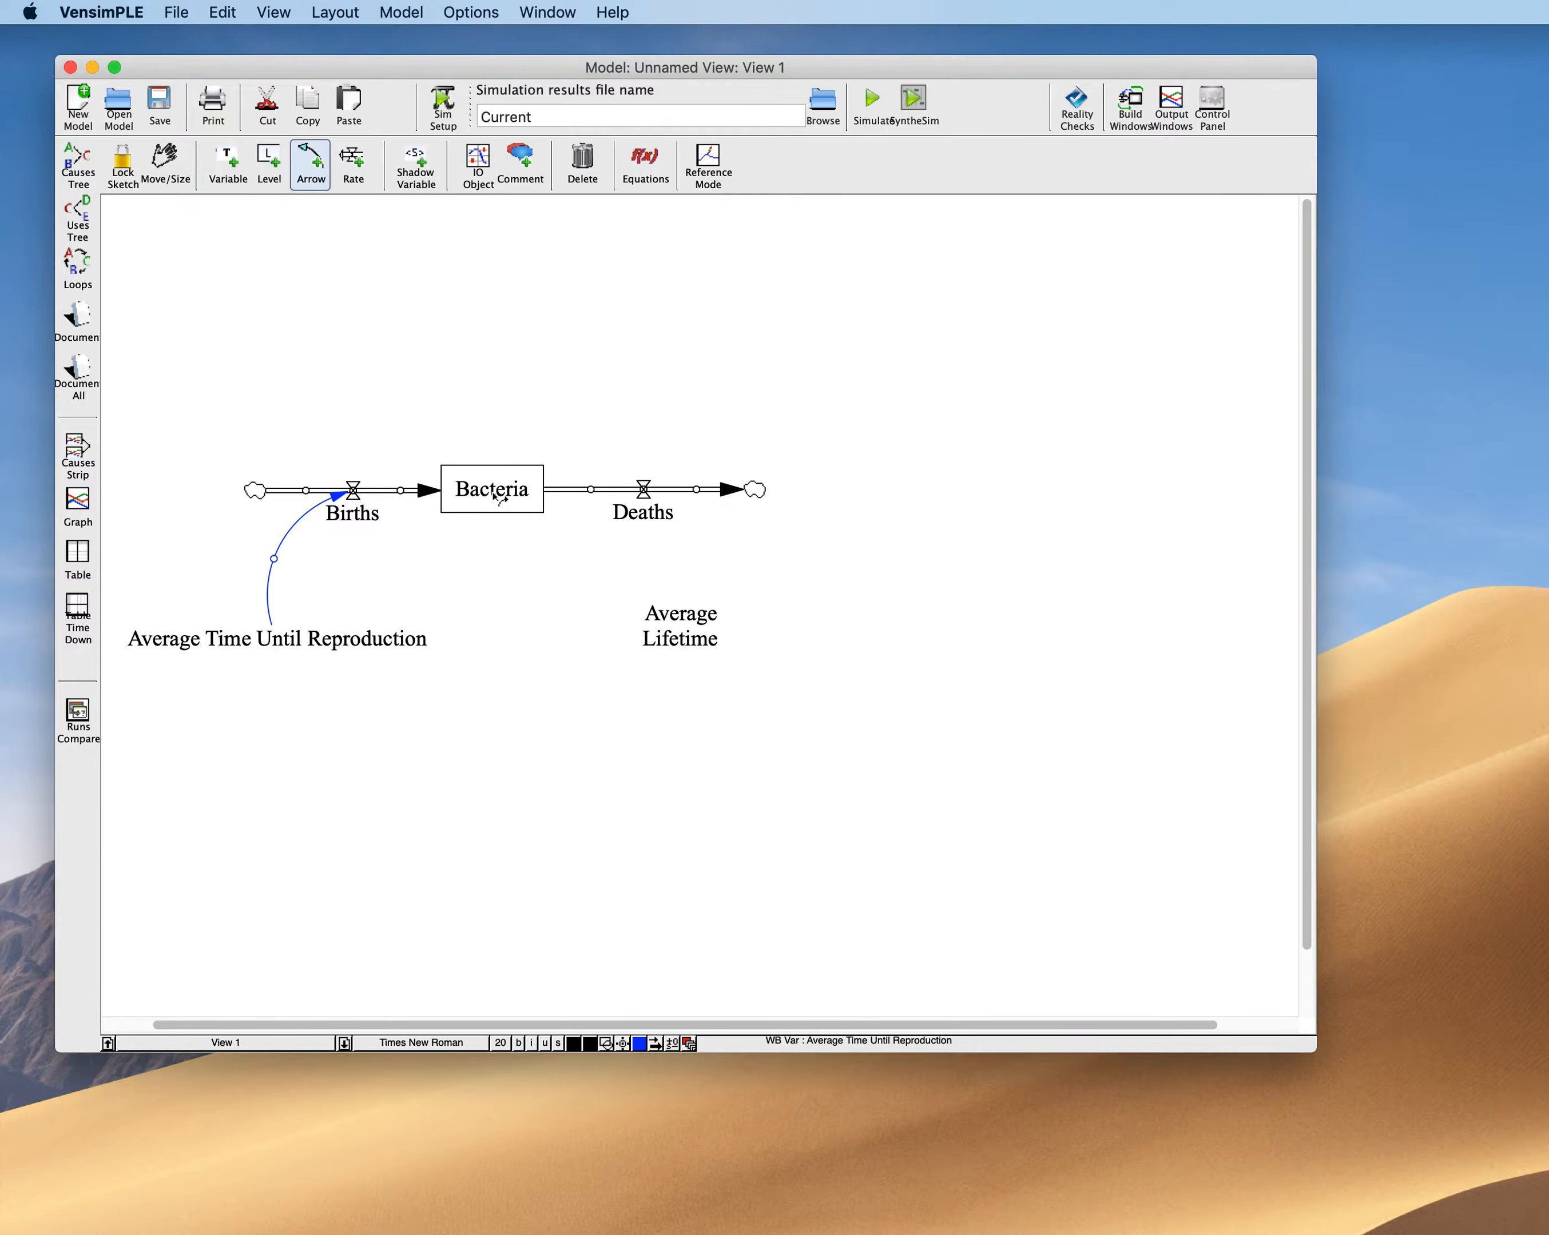
pyautogui.click(358, 491)
pyautogui.moveTo(416, 498); pyautogui.dragTo(424, 424)
pyautogui.scroll(-2, 575, 640)
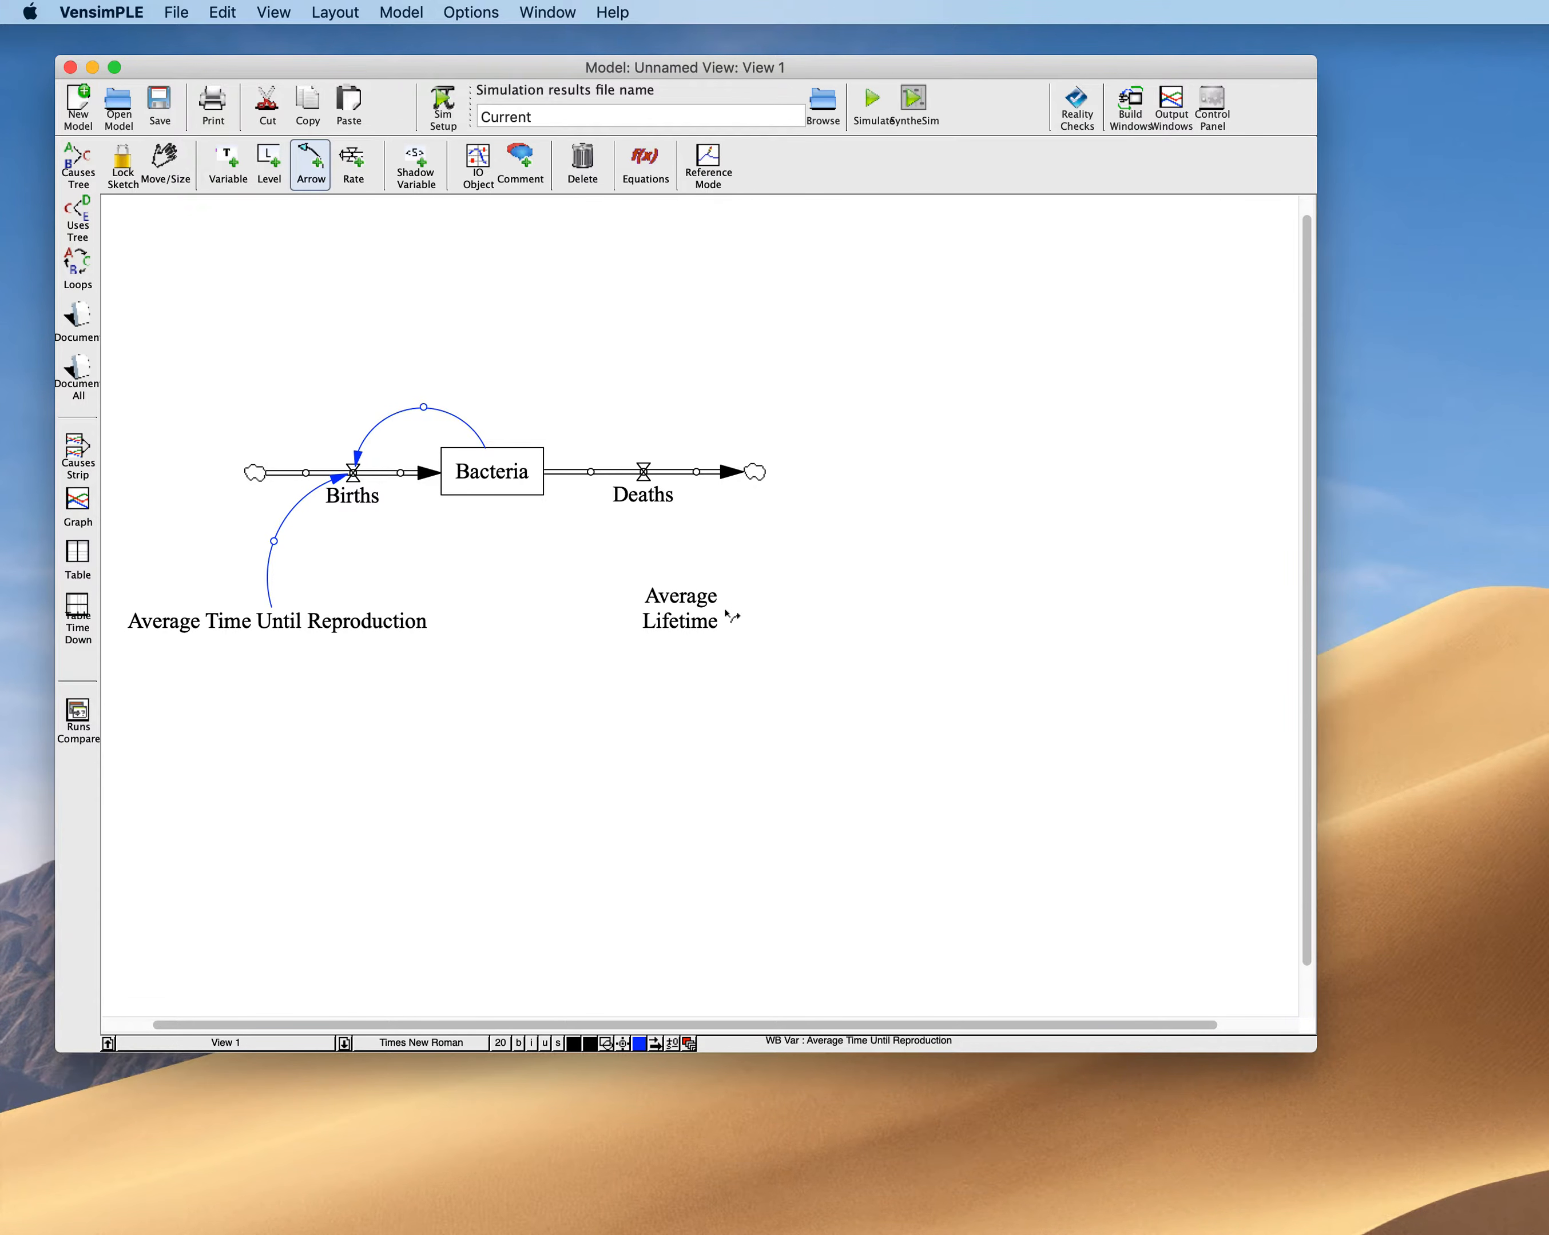
# Draw an arrow from Average Lifetime to the Deaths valve and curve it outward to the right
pyautogui.click(695, 602)
pyautogui.click(647, 489)
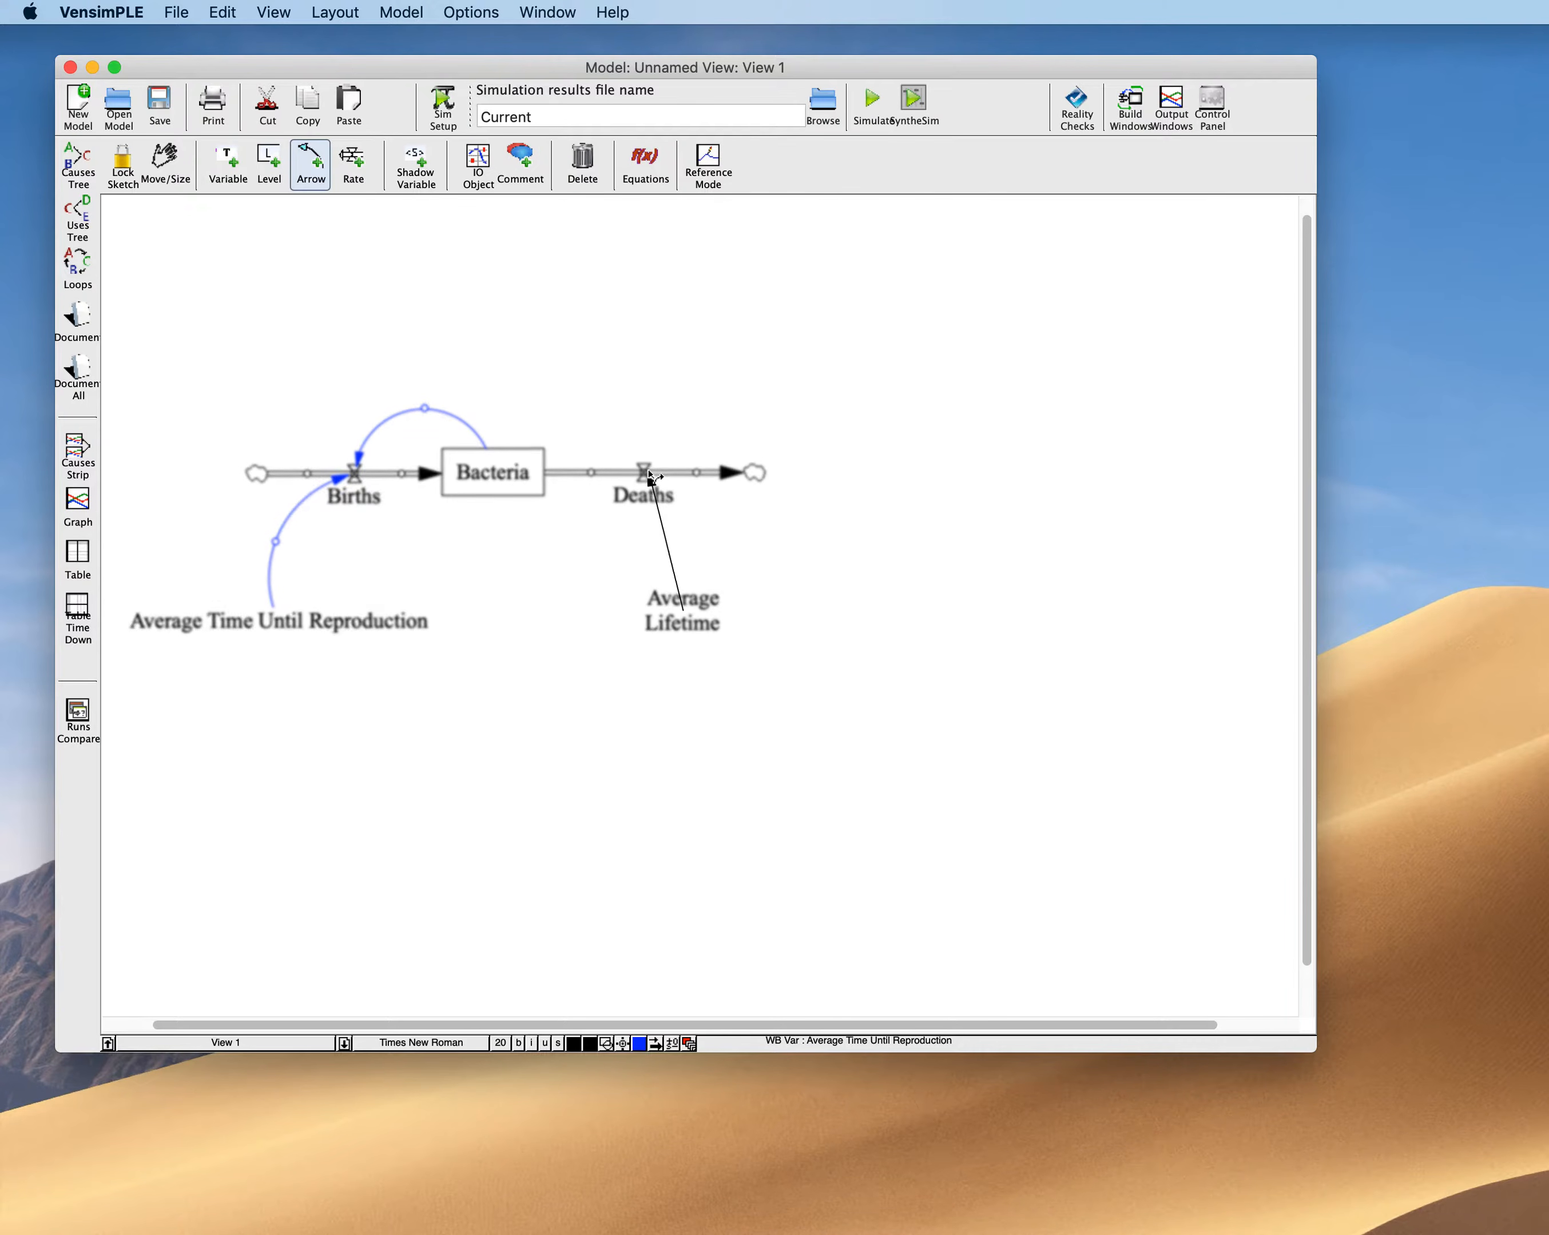
pyautogui.moveTo(667, 538); pyautogui.dragTo(704, 522)
# Draw an arrow from the Bacteria level to the Deaths valve and arch it above the flow
pyautogui.click(509, 467)
pyautogui.click(643, 478)
pyautogui.moveTo(591, 472); pyautogui.dragTo(588, 415)
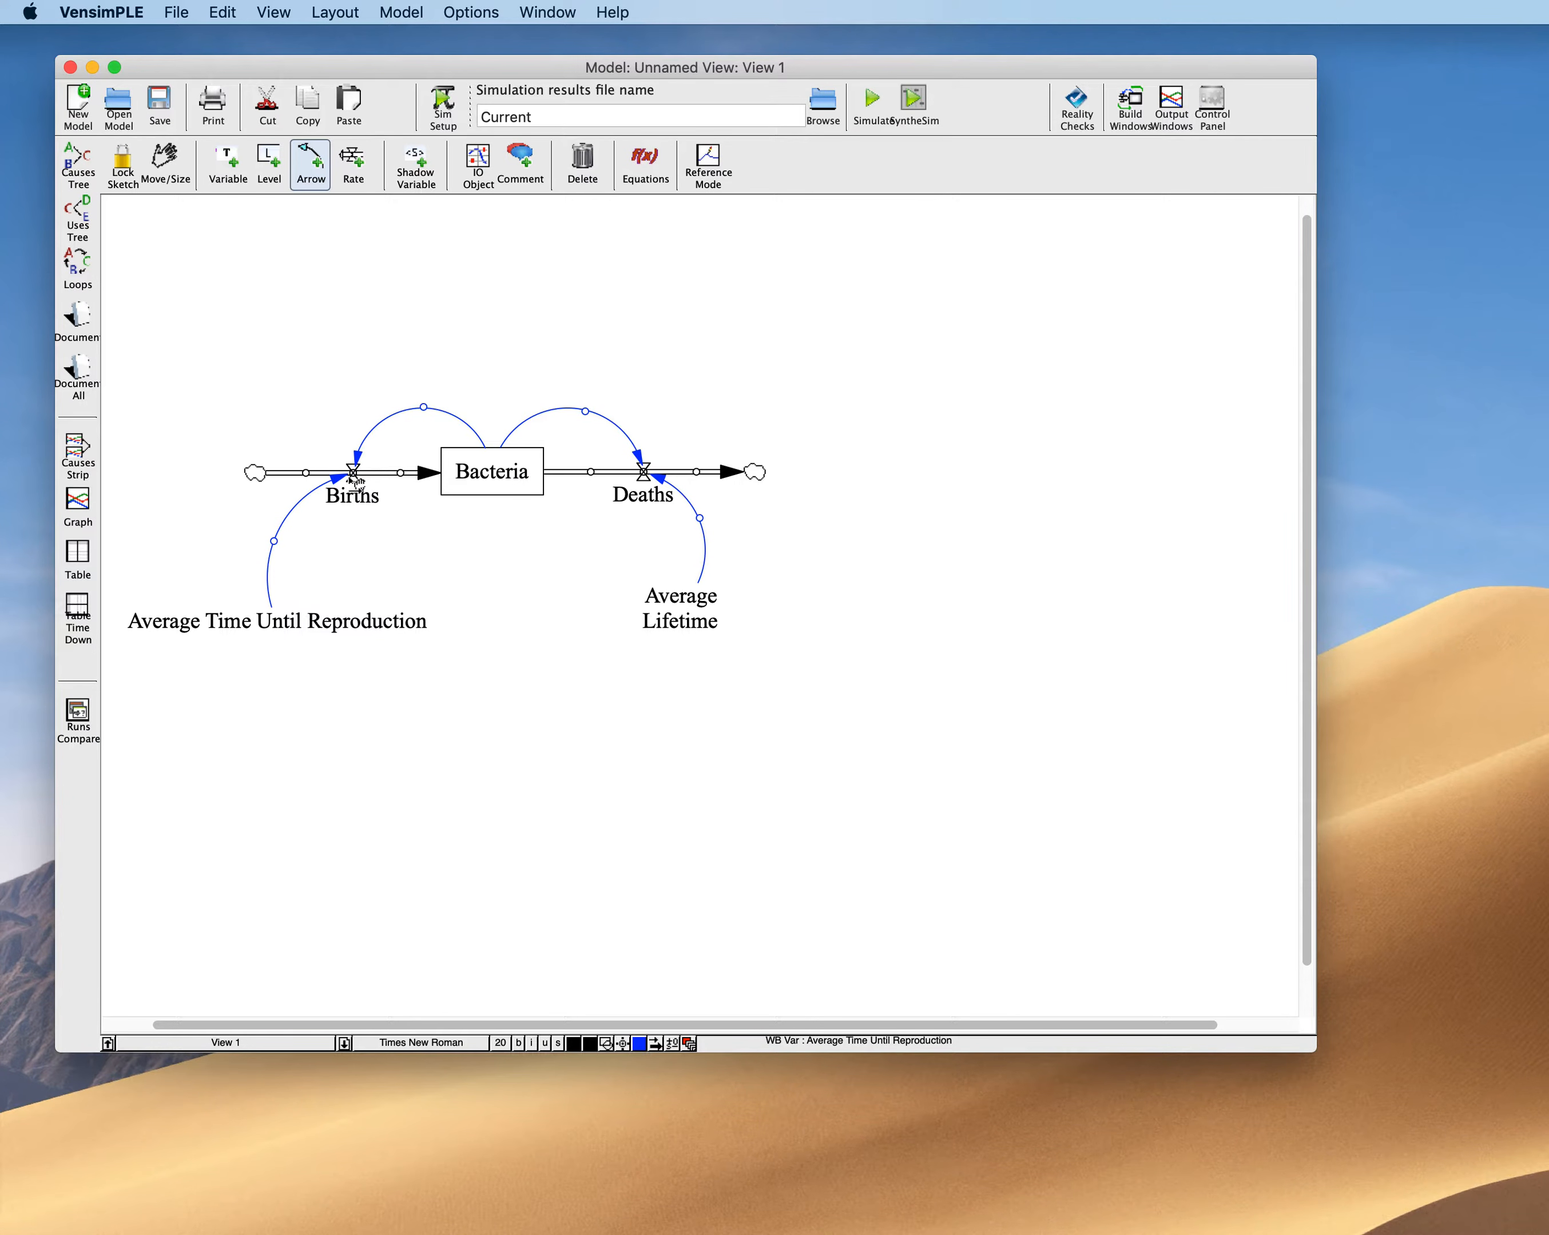
# Set the polarity of the arrow from Bacteria to Births to +
pyautogui.rightClick(427, 410)
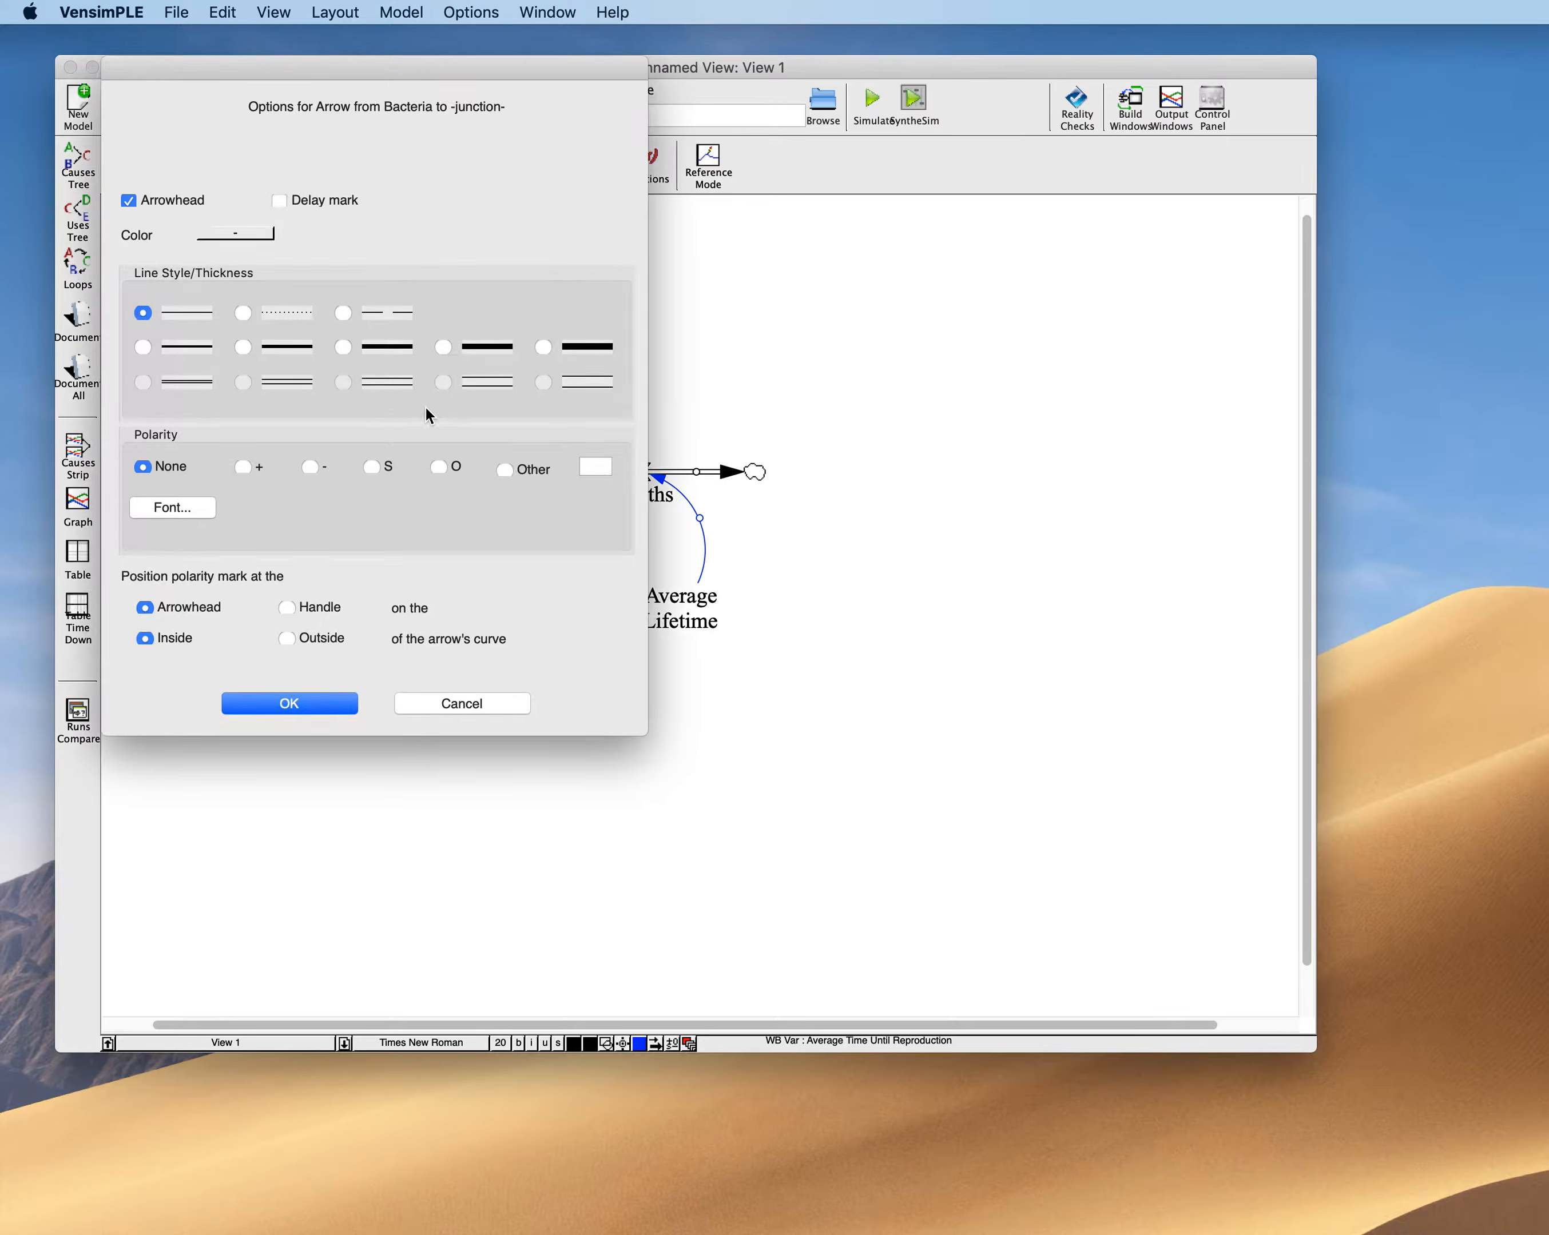
pyautogui.click(244, 467)
pyautogui.click(327, 708)
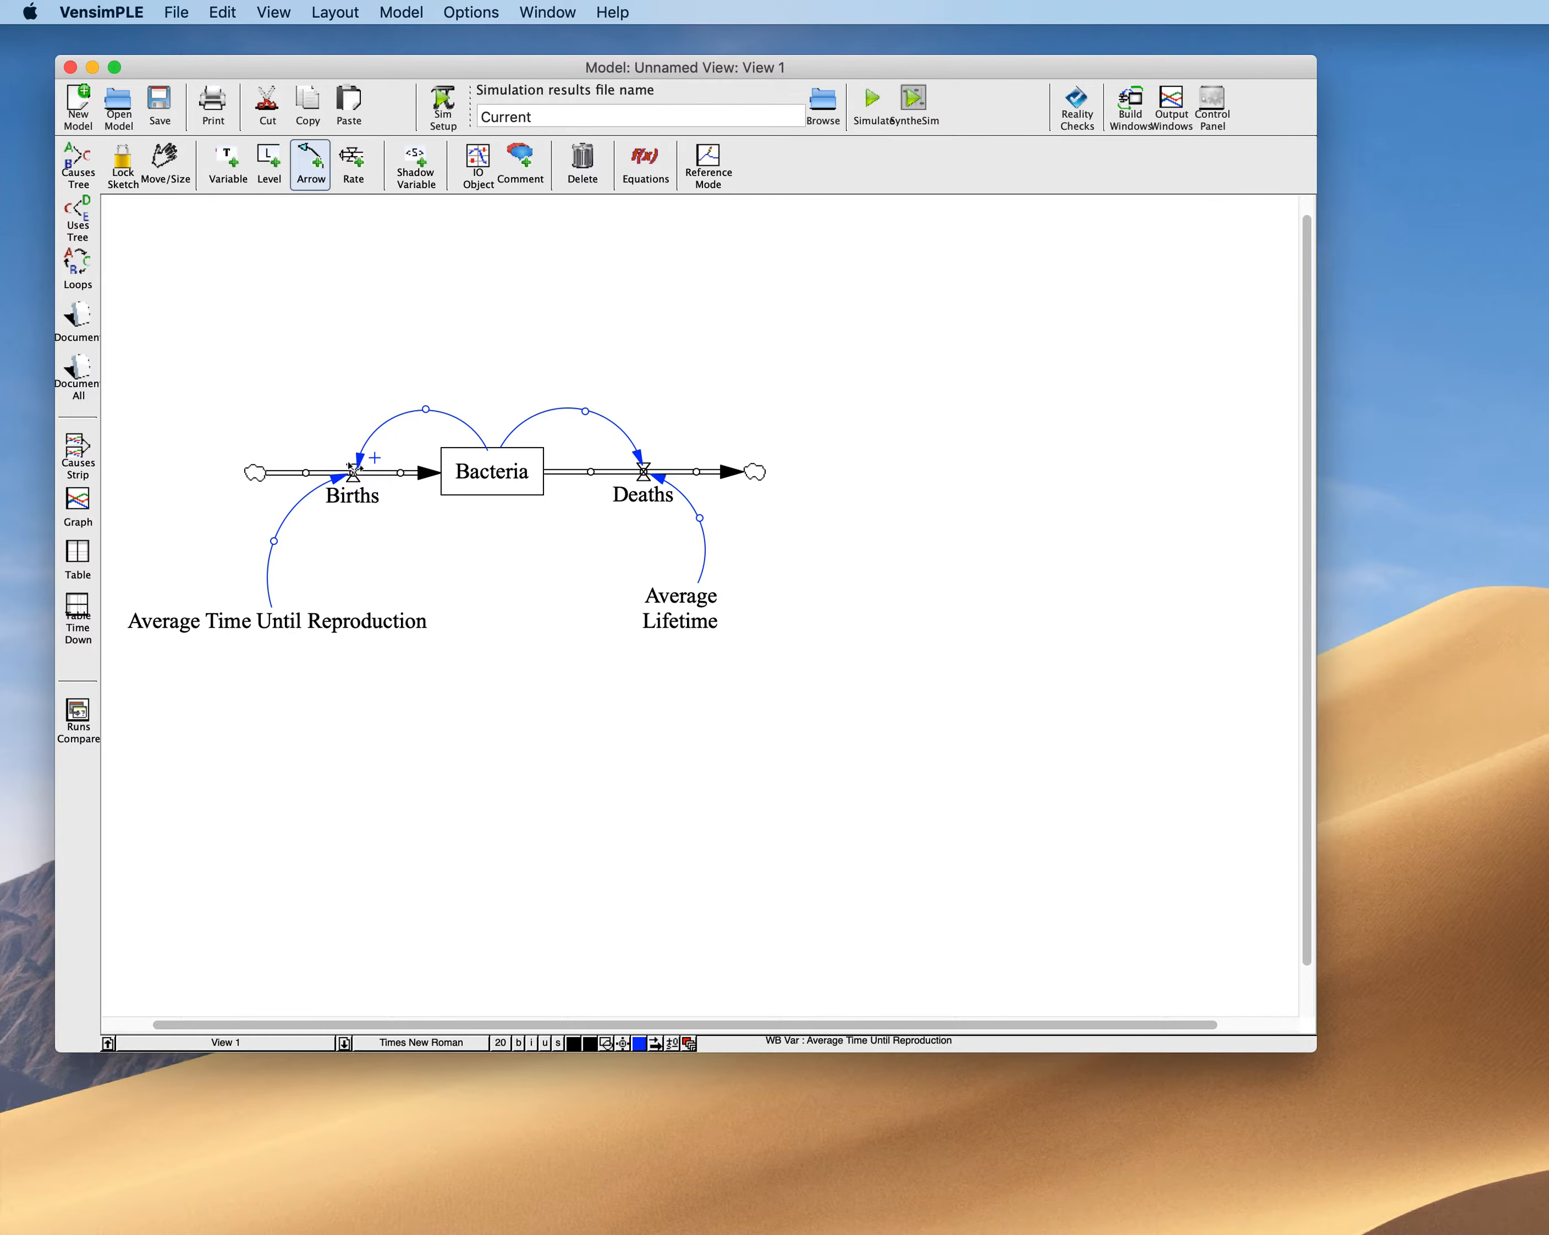
# Add a Loop Counter comment with the plus-sign image inside the loop between Bacteria and Births
pyautogui.click(520, 161)
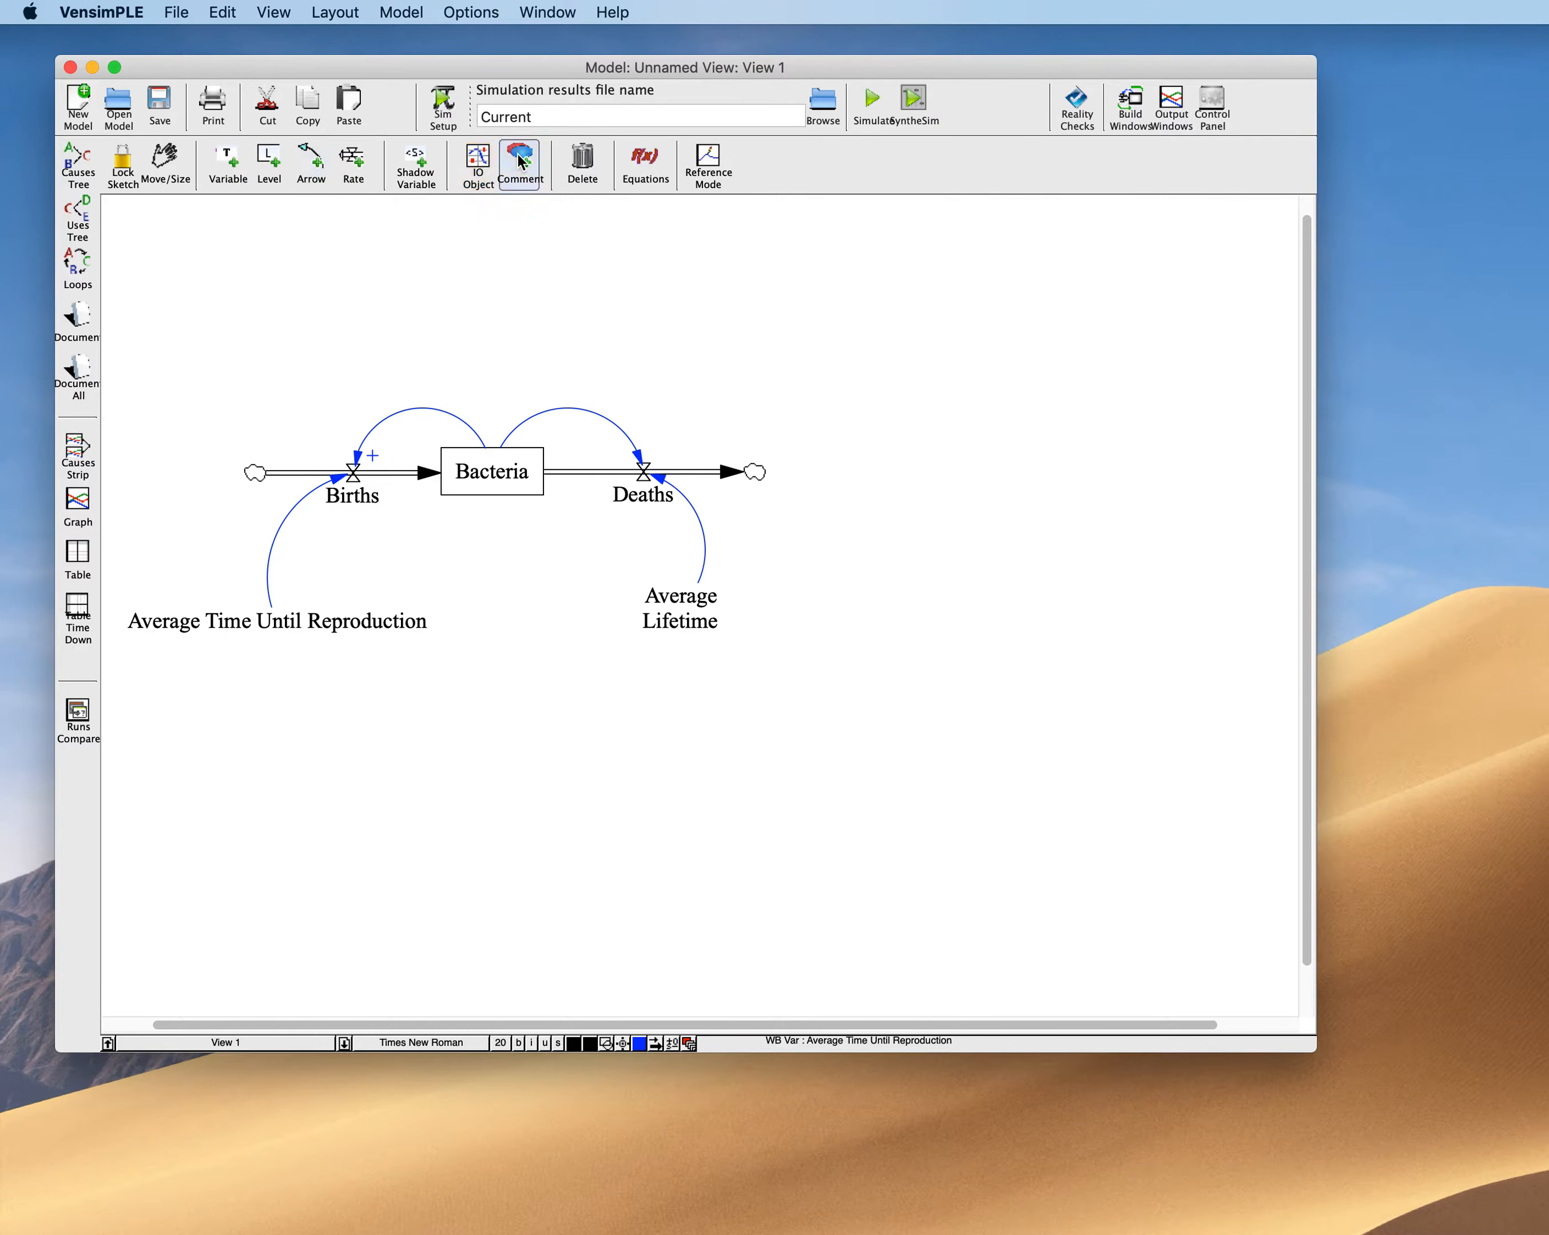
pyautogui.click(418, 439)
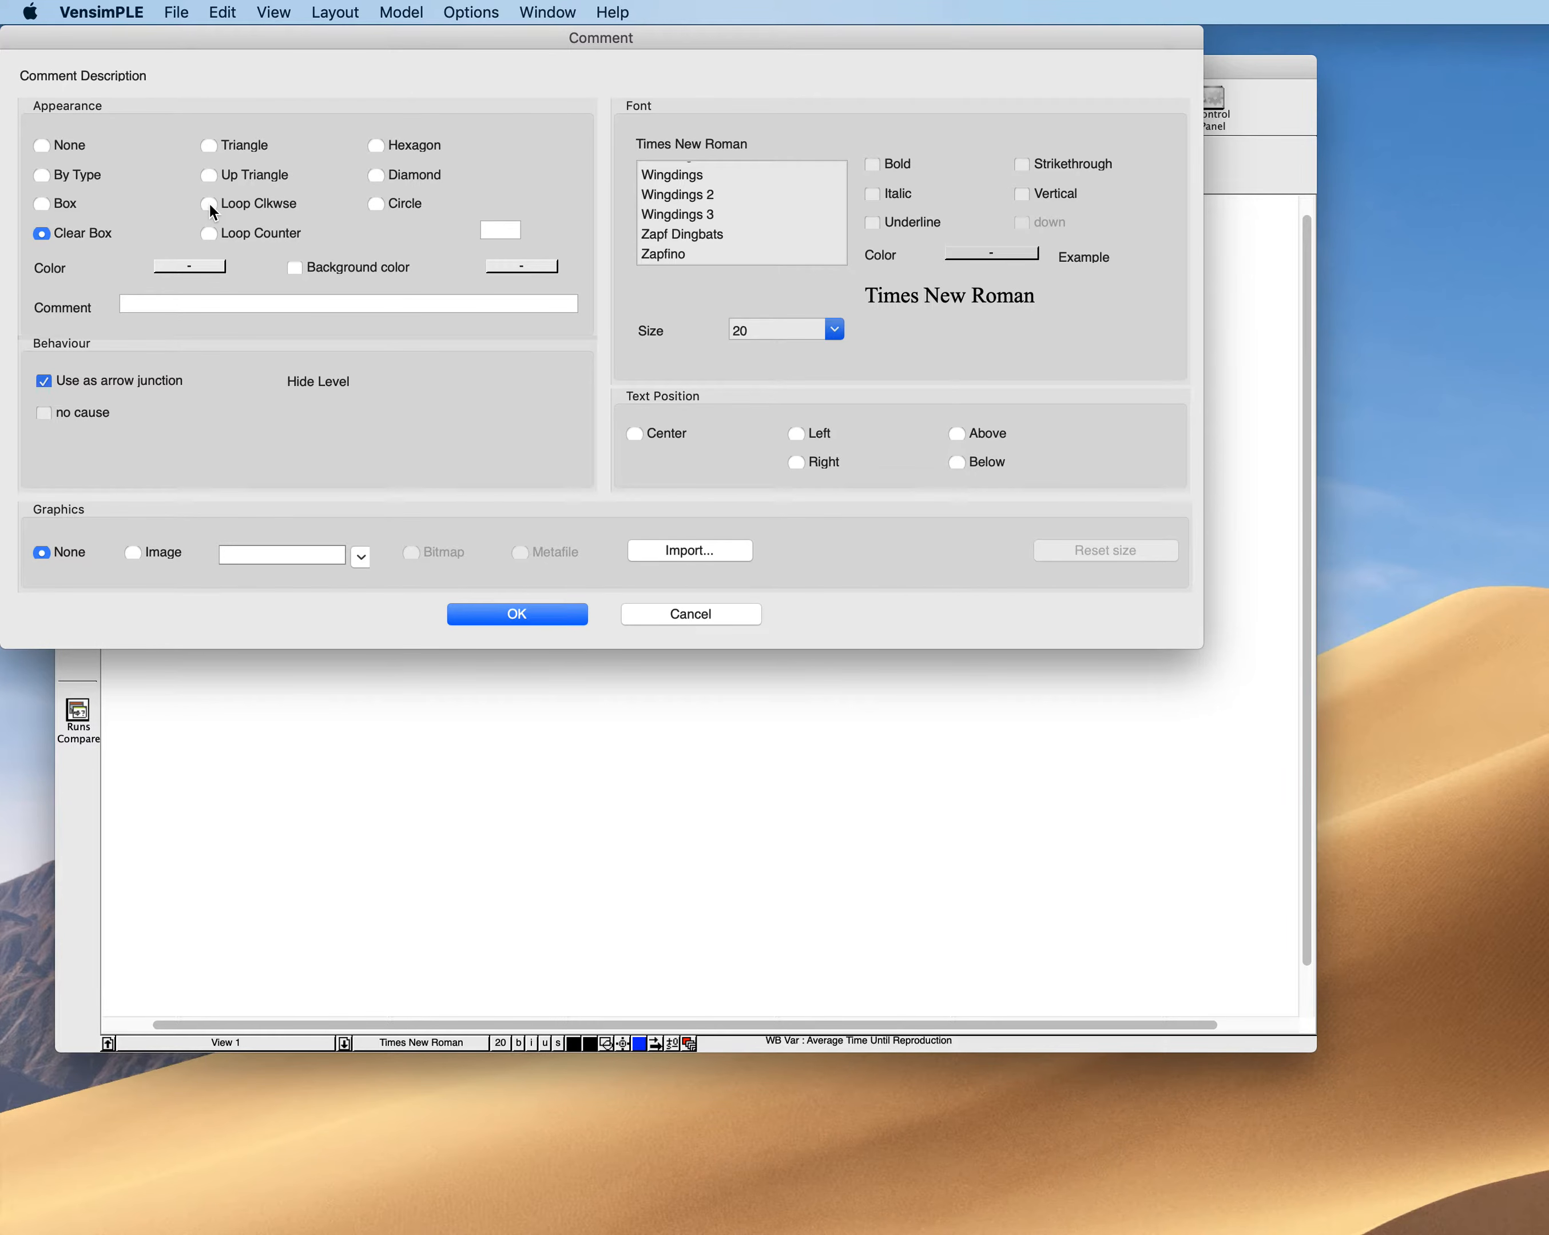
pyautogui.click(208, 232)
pyautogui.click(160, 306)
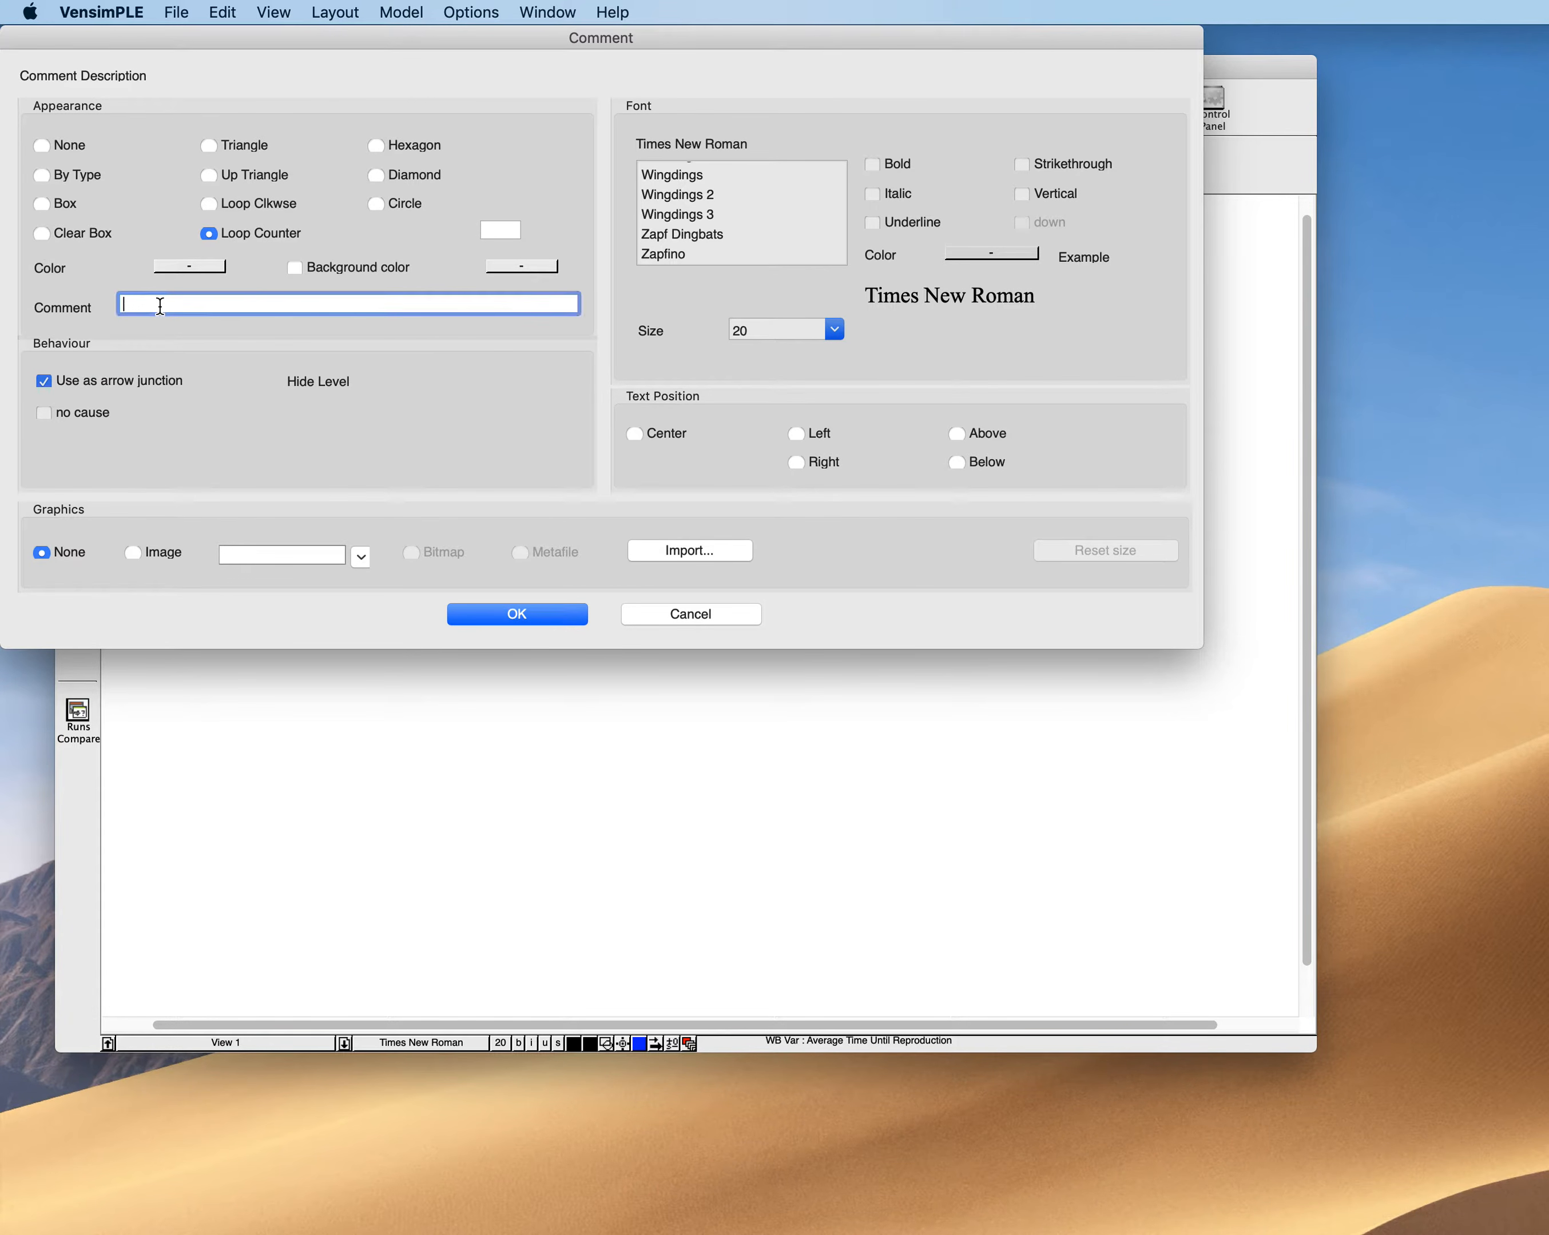
pyautogui.write('+')
pyautogui.click(135, 552)
pyautogui.click(361, 556)
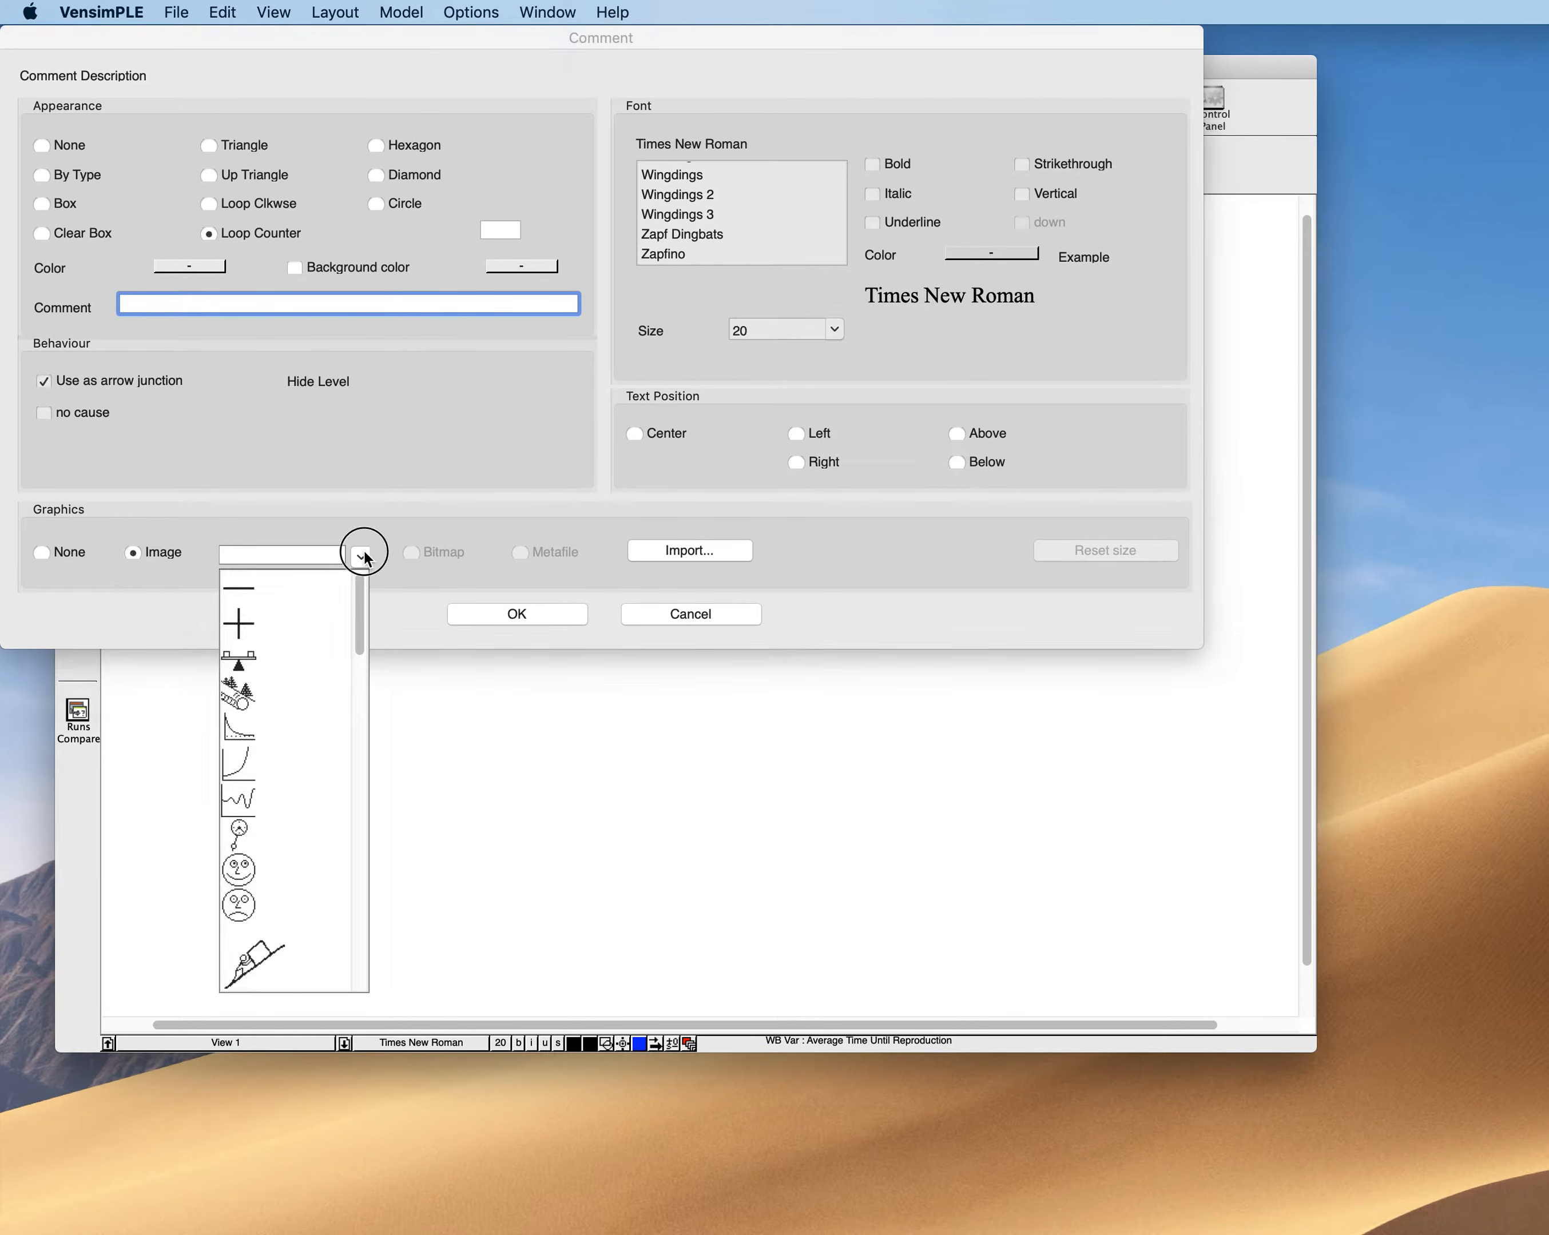
pyautogui.click(247, 626)
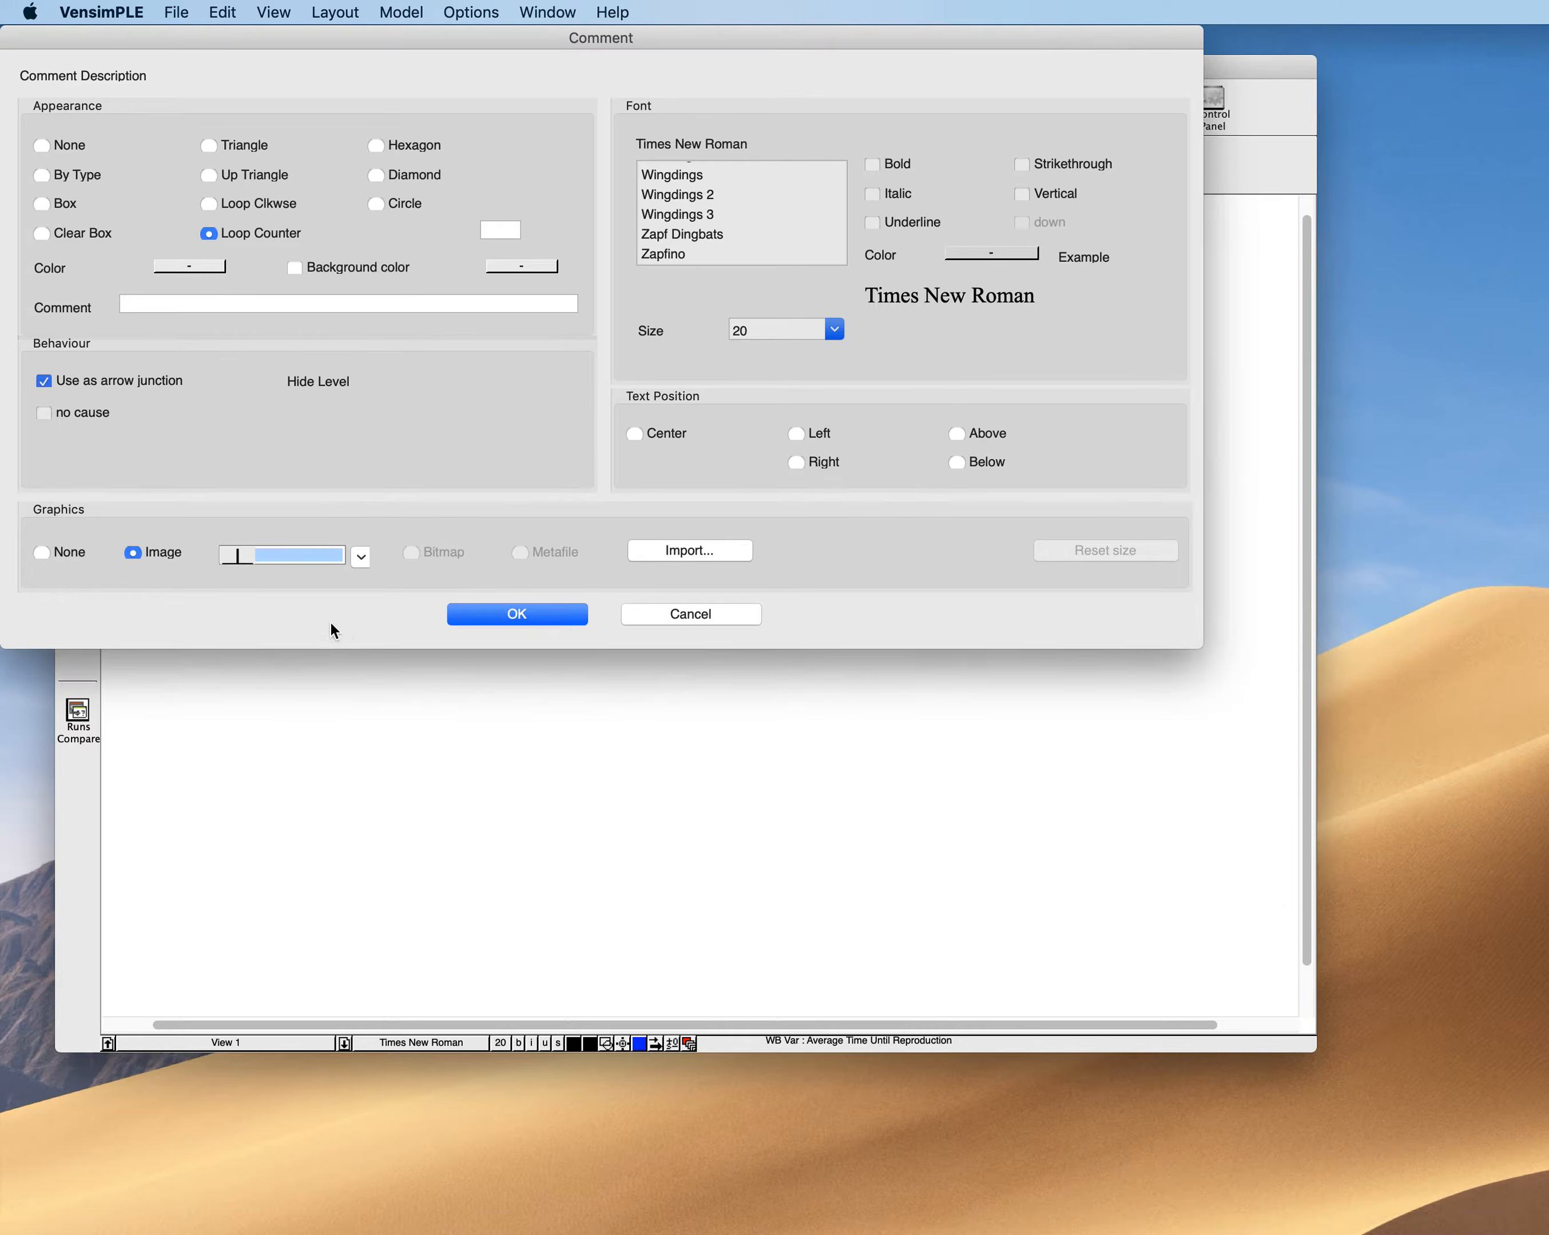
pyautogui.click(537, 616)
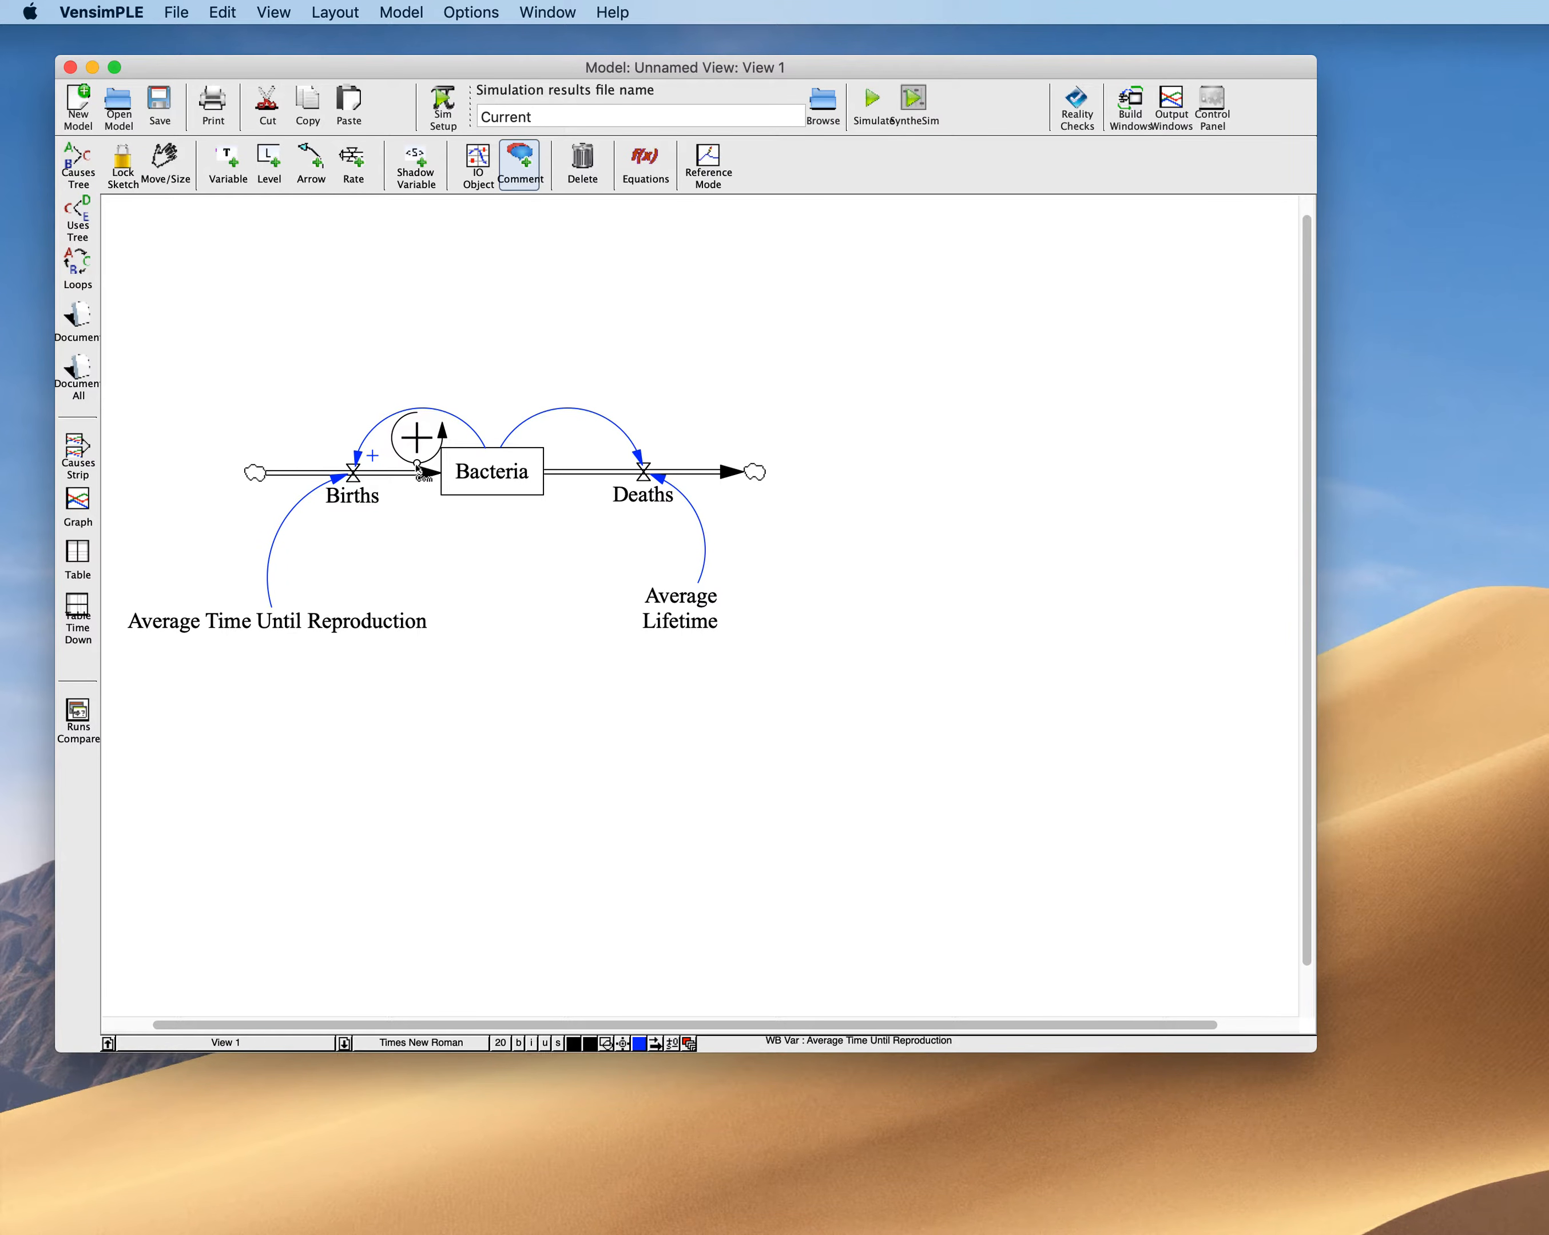
# Delete the plus-sign loop comment between Births and Bacteria
pyautogui.moveTo(417, 464)
pyautogui.mouseDown()
pyautogui.moveTo(413, 544)
pyautogui.moveTo(410, 507)
pyautogui.moveTo(427, 506)
pyautogui.moveTo(415, 446)
pyautogui.moveTo(448, 561)
pyautogui.moveTo(449, 483)
pyautogui.moveTo(427, 463)
pyautogui.mouseUp()
pyautogui.doubleClick(432, 462)
pyautogui.click(635, 609)
pyautogui.click(585, 168)
pyautogui.click(427, 439)
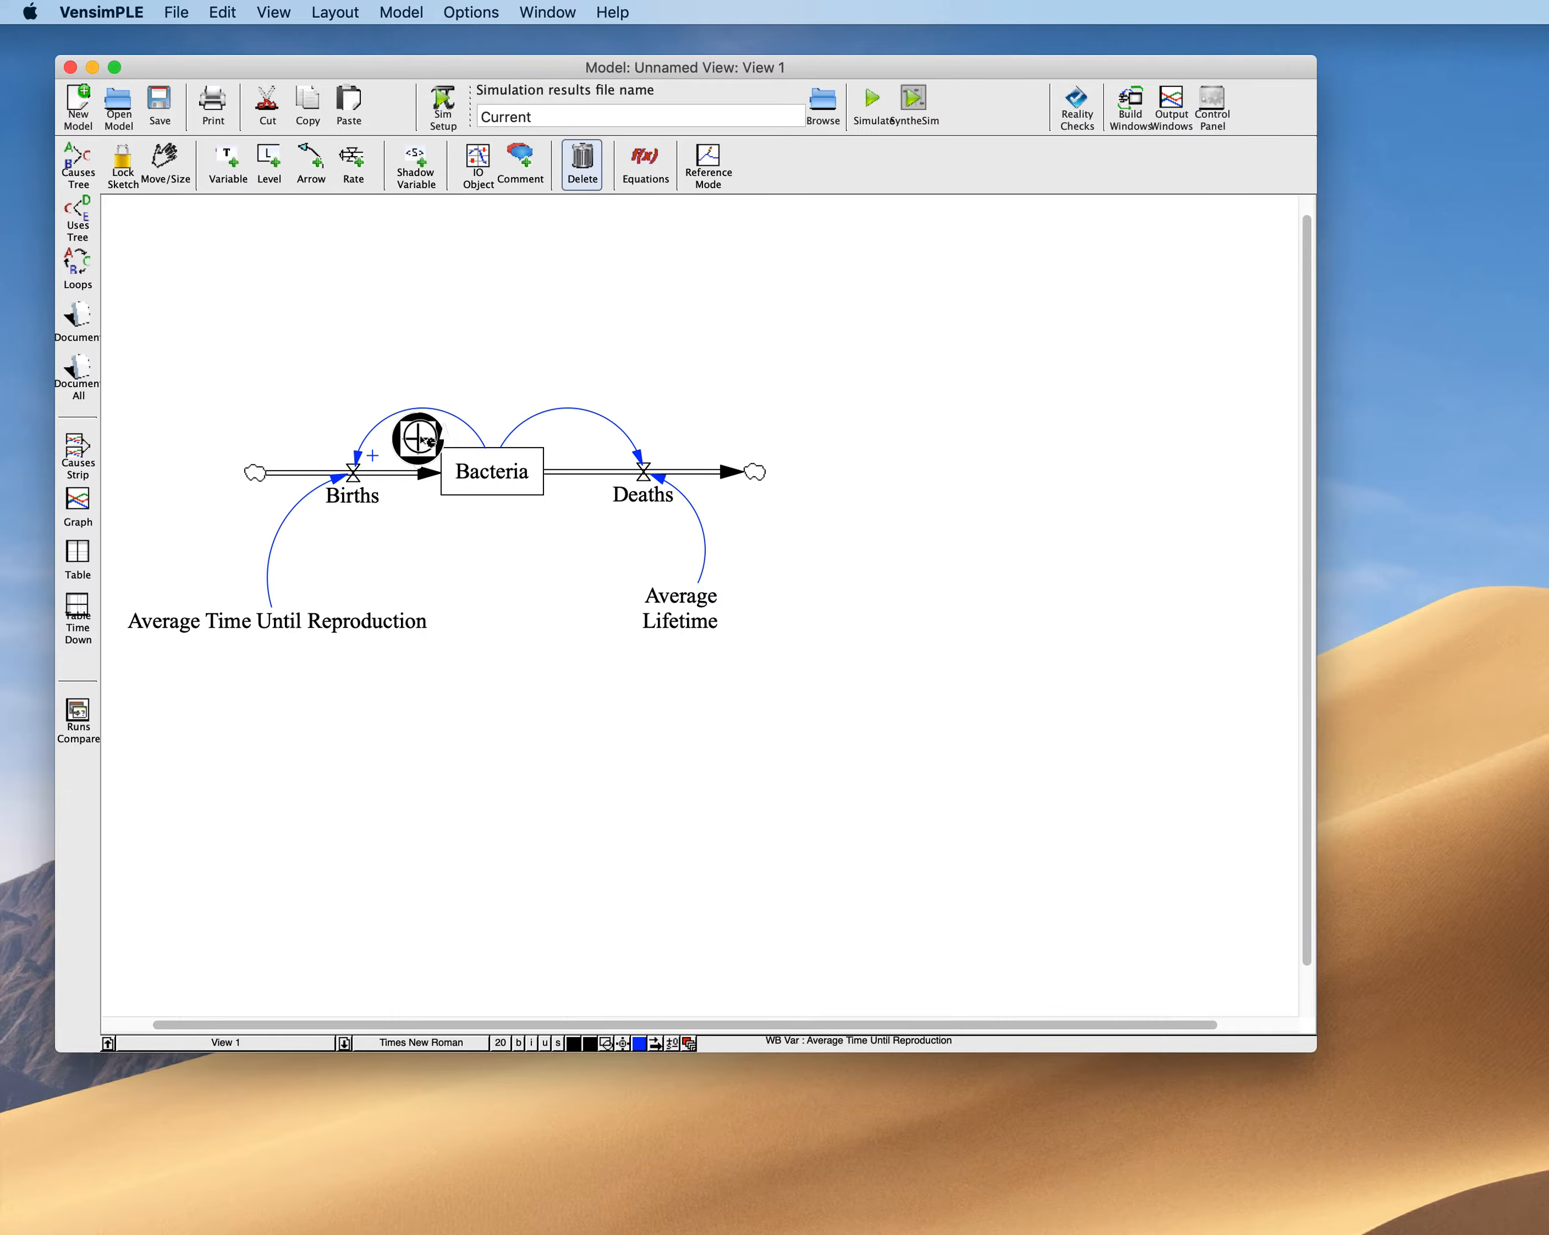
# Set the polarity of the arrow from Bacteria to Births to None
pyautogui.click(166, 161)
pyautogui.rightClick(425, 409)
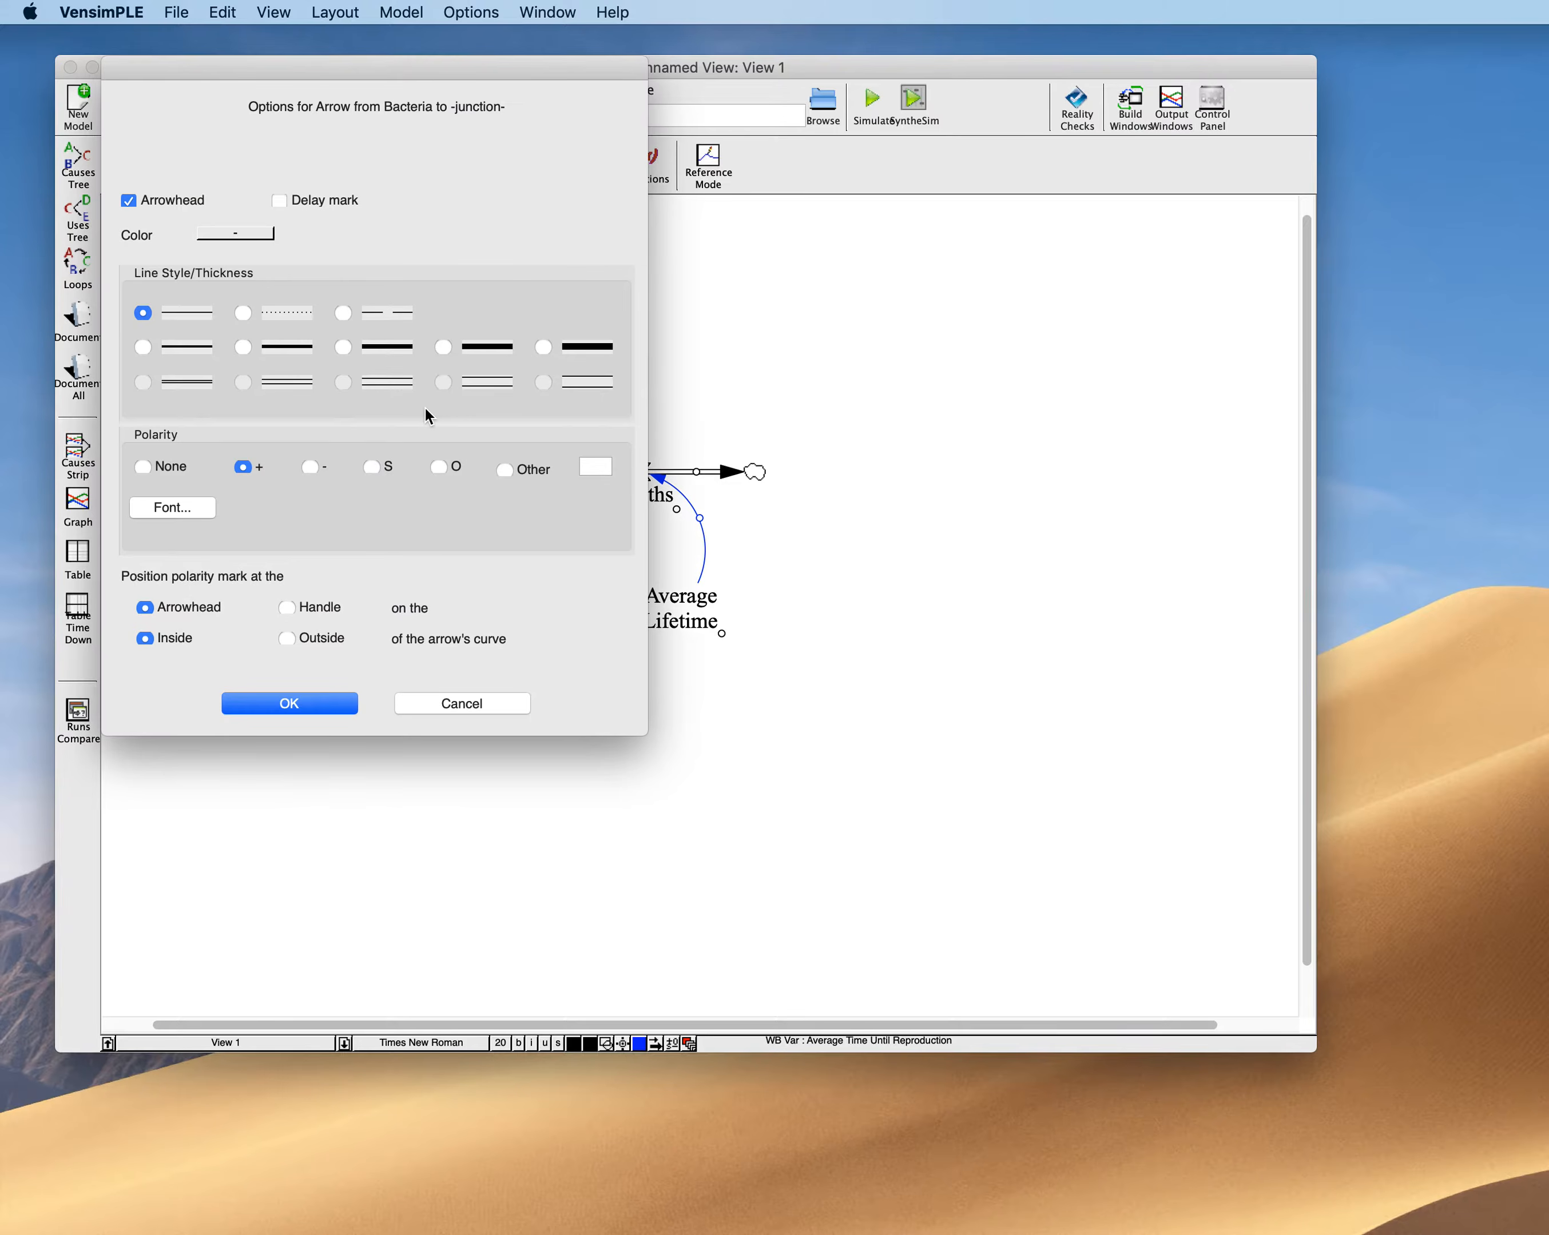
pyautogui.click(142, 467)
pyautogui.click(315, 709)
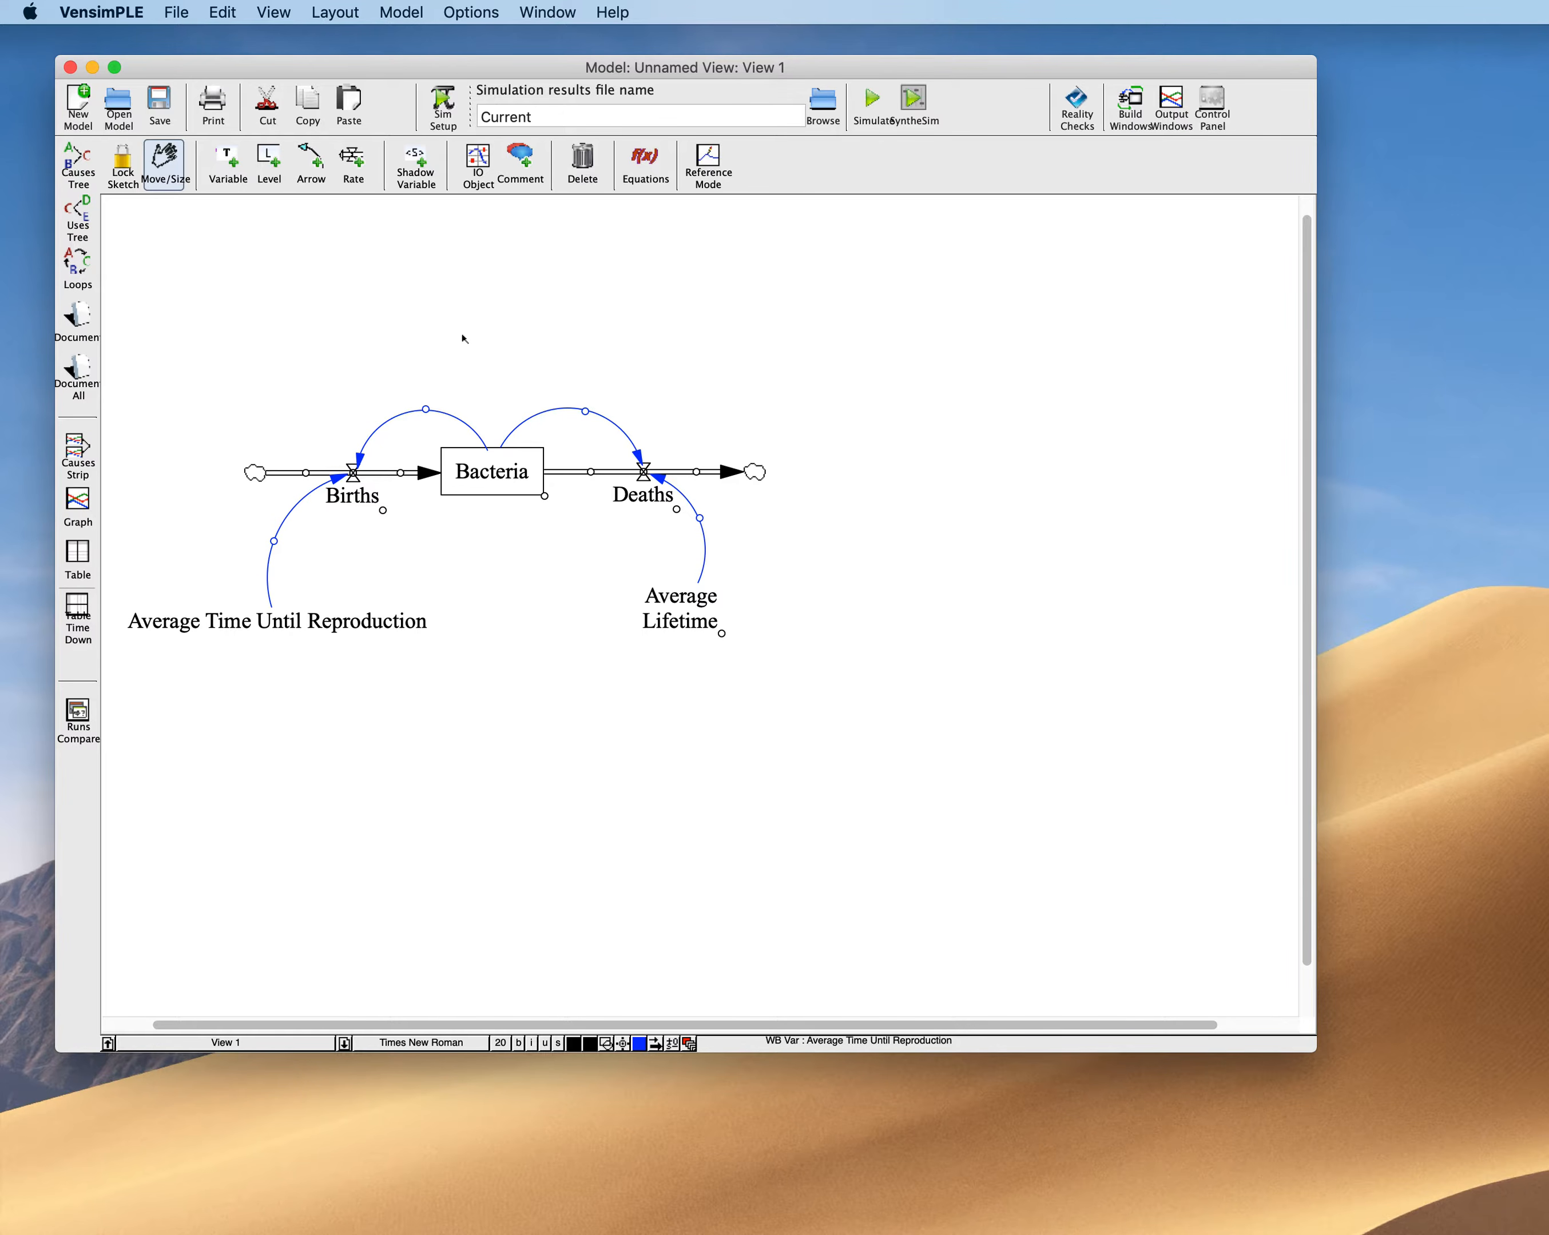
# Define Average Time Until Reproduction as a constant of 0.75 in its equation
pyautogui.click(646, 163)
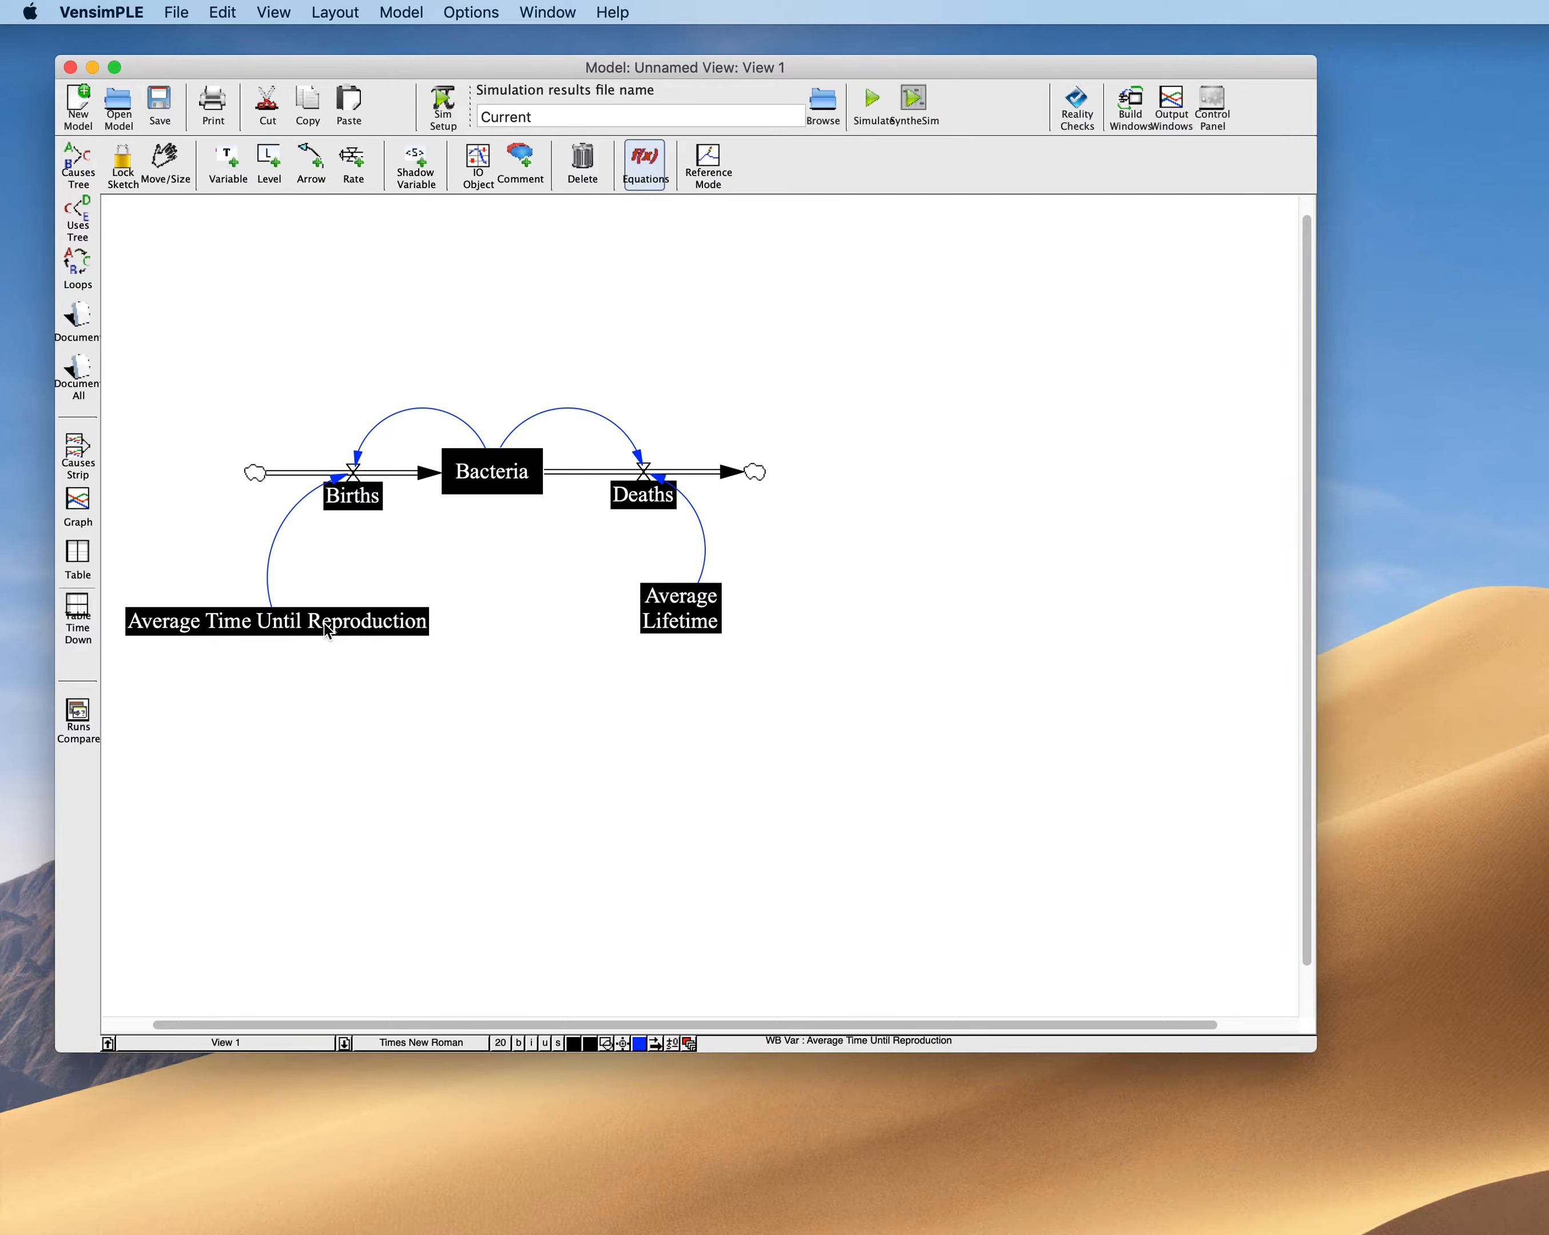
pyautogui.click(222, 631)
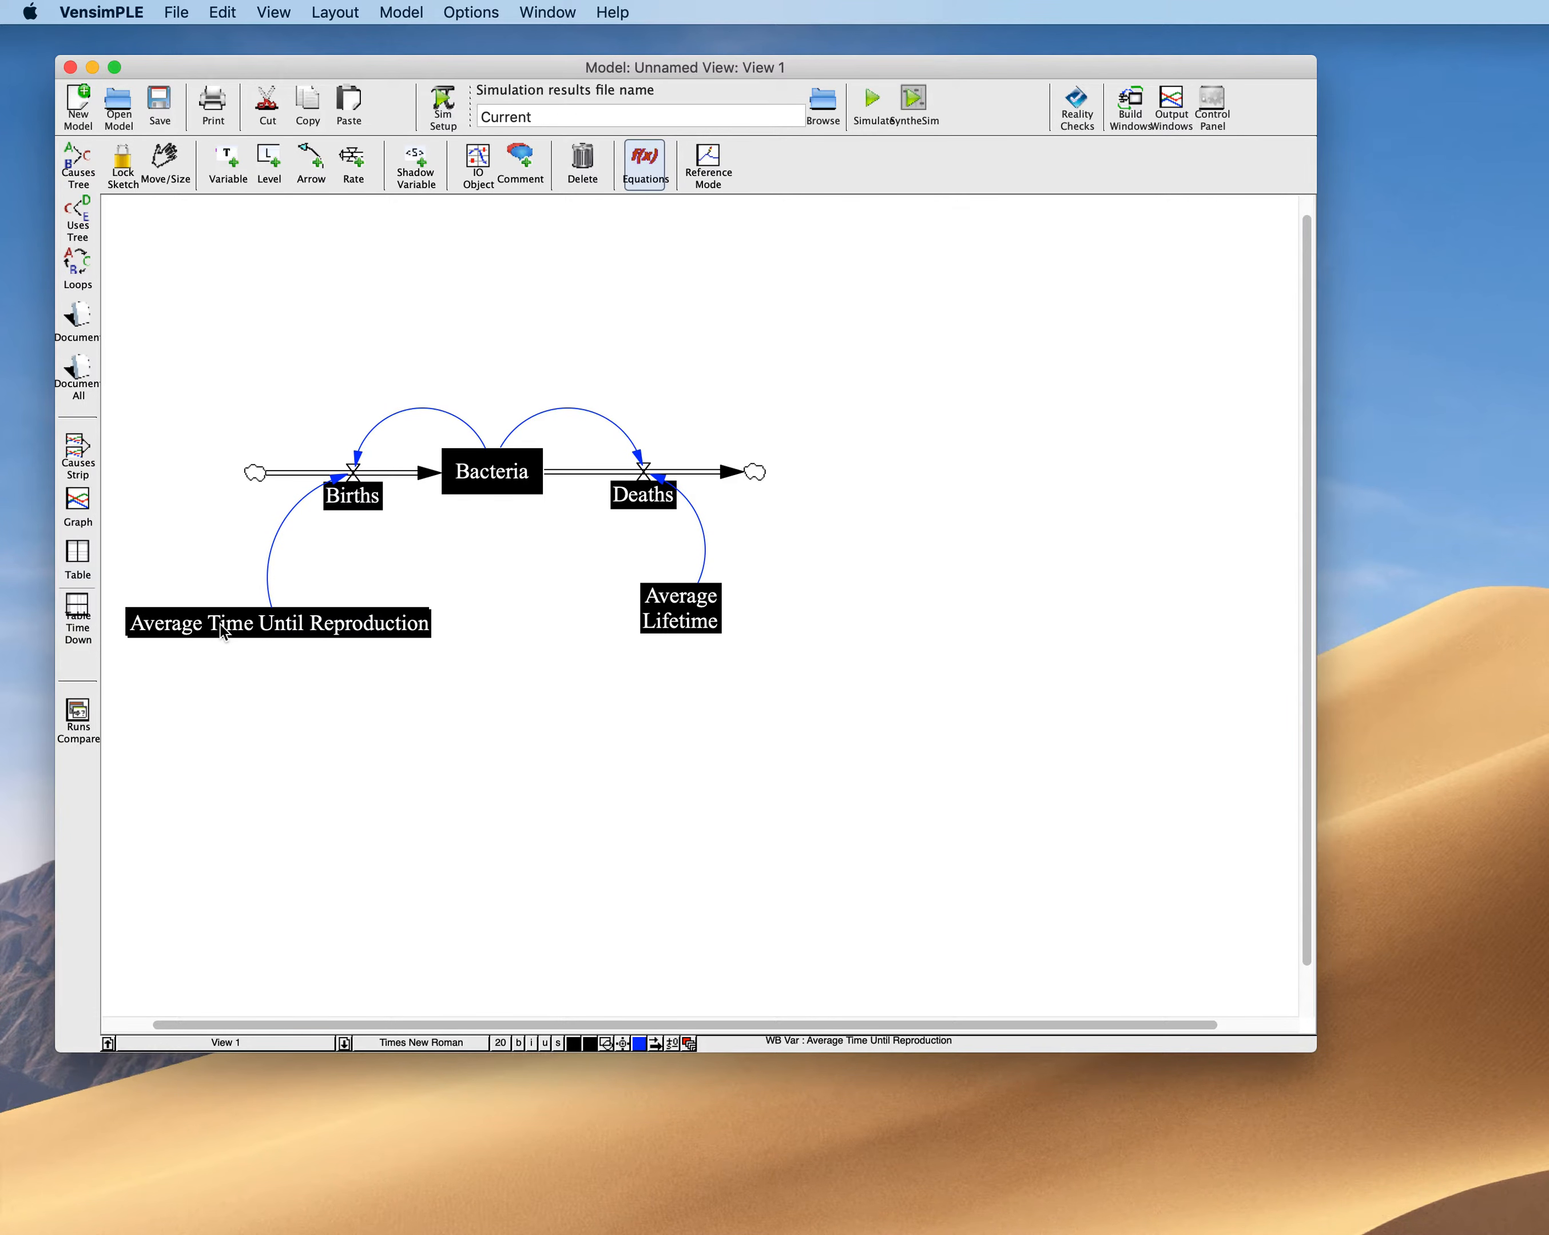
pyautogui.click(350, 459)
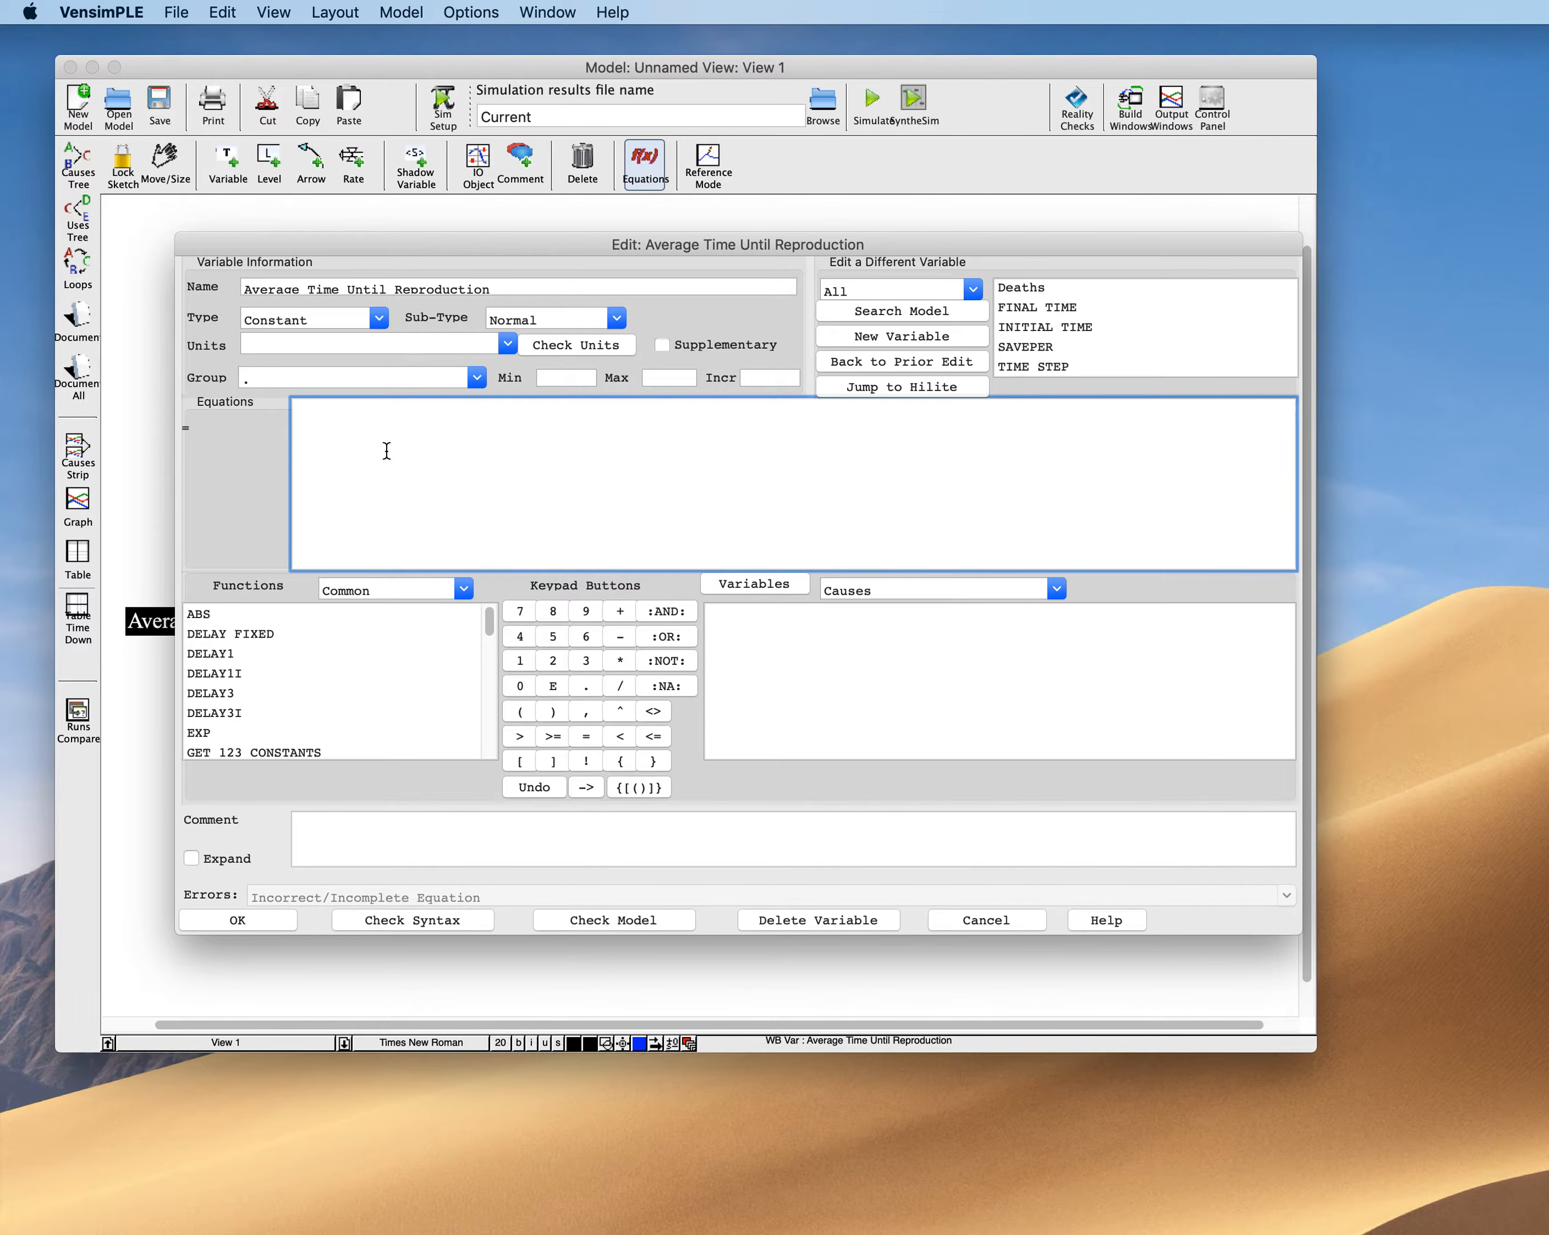
pyautogui.write('0.75')
pyautogui.click(246, 918)
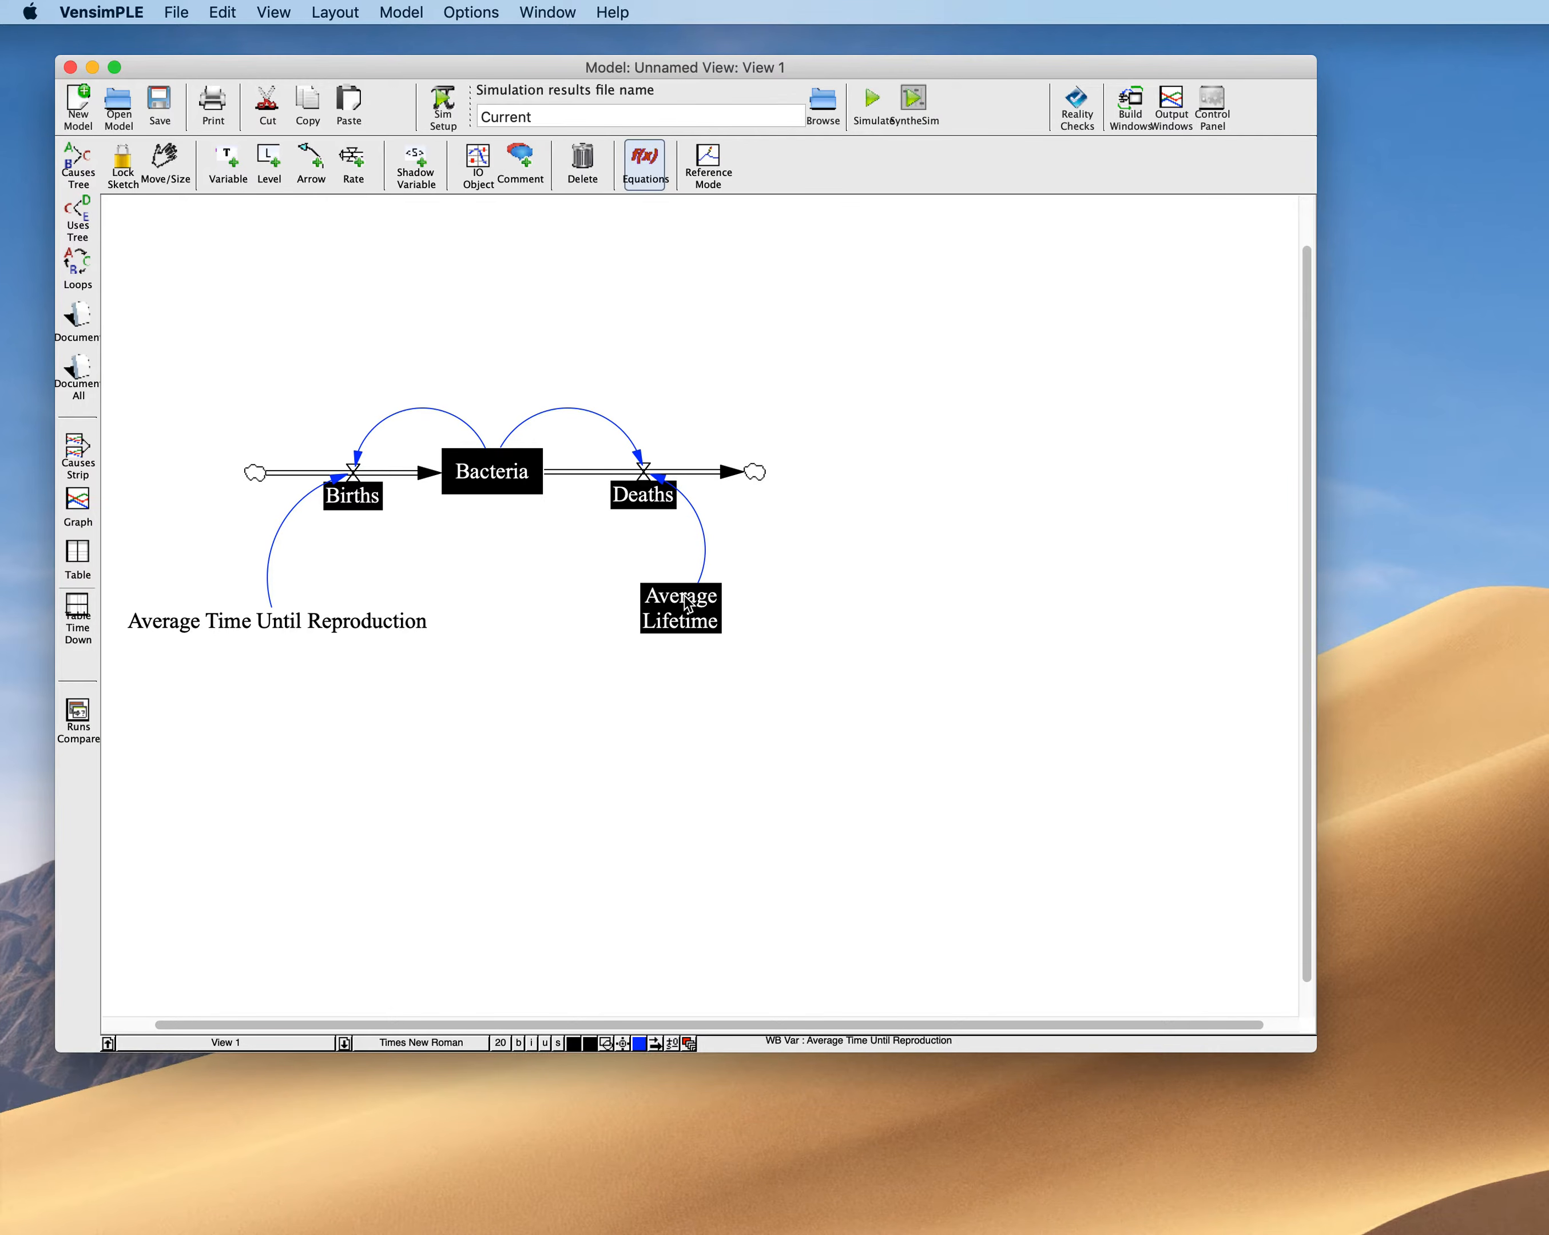
# Define Average Lifetime as a constant of 3 in its equation
pyautogui.click(698, 607)
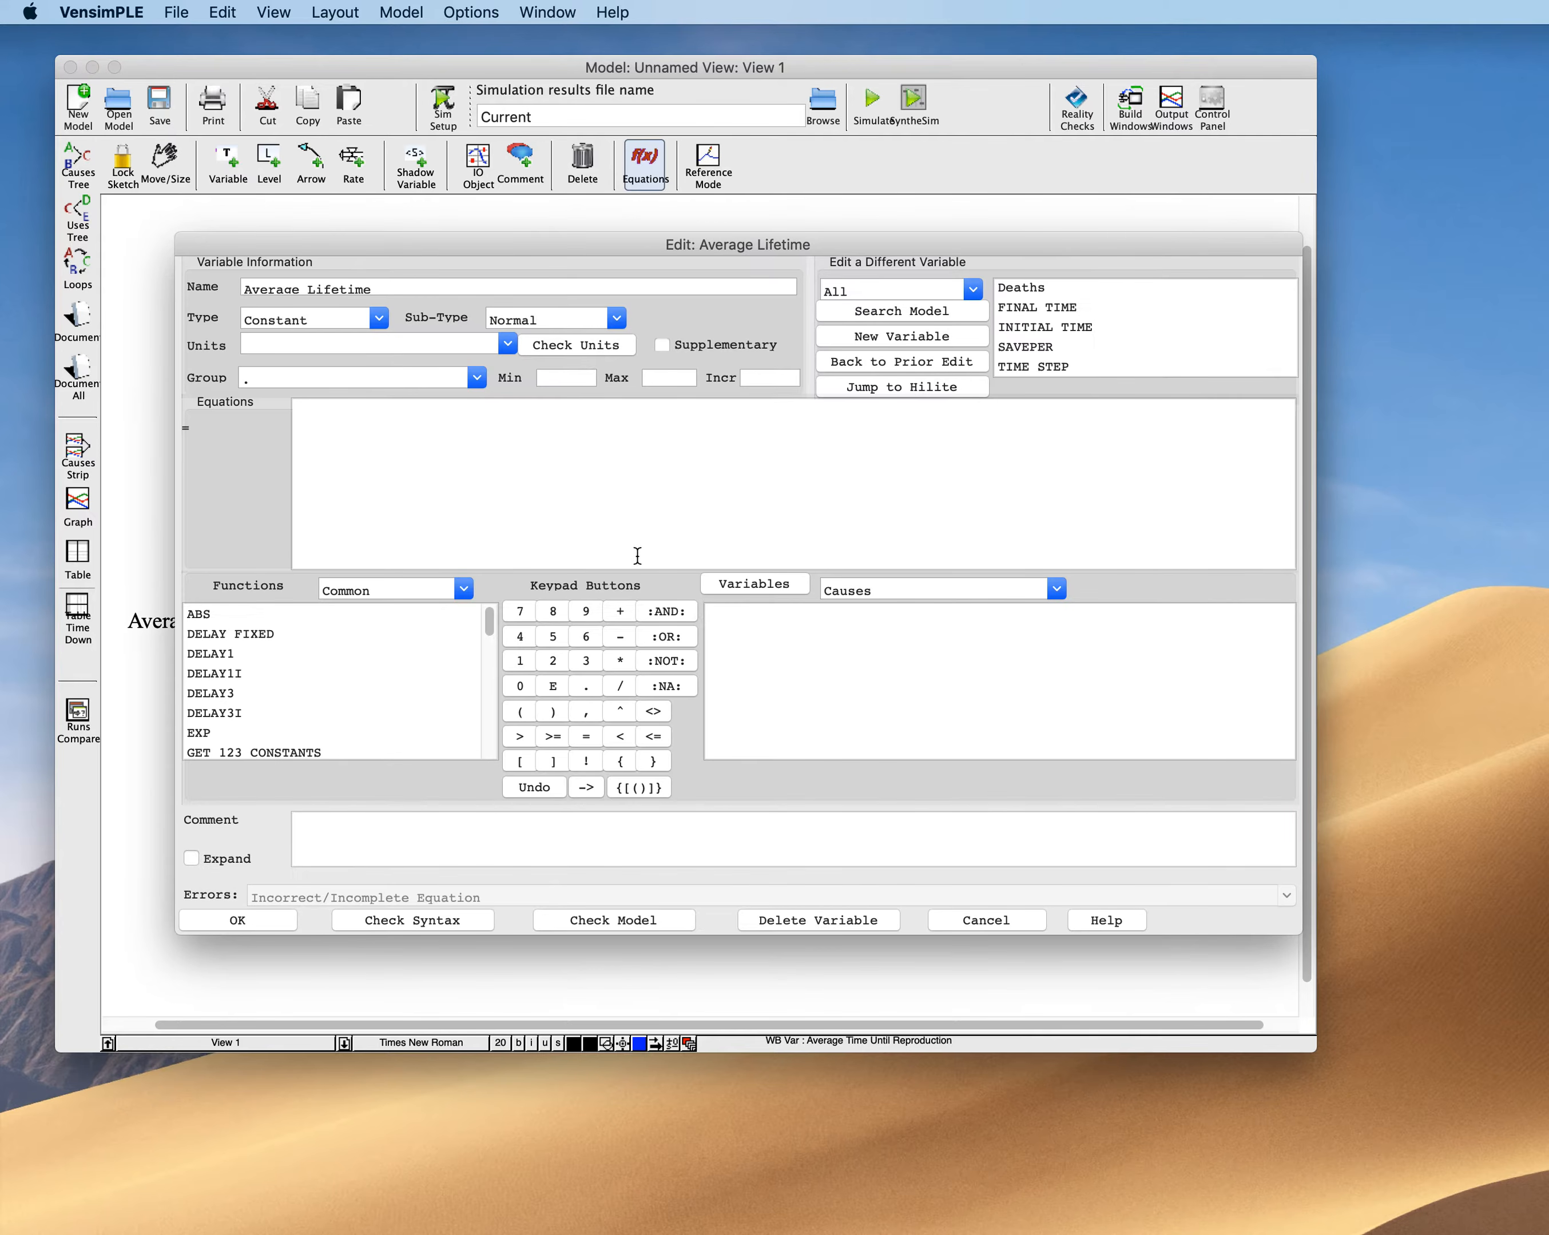
pyautogui.write('3')
pyautogui.click(258, 919)
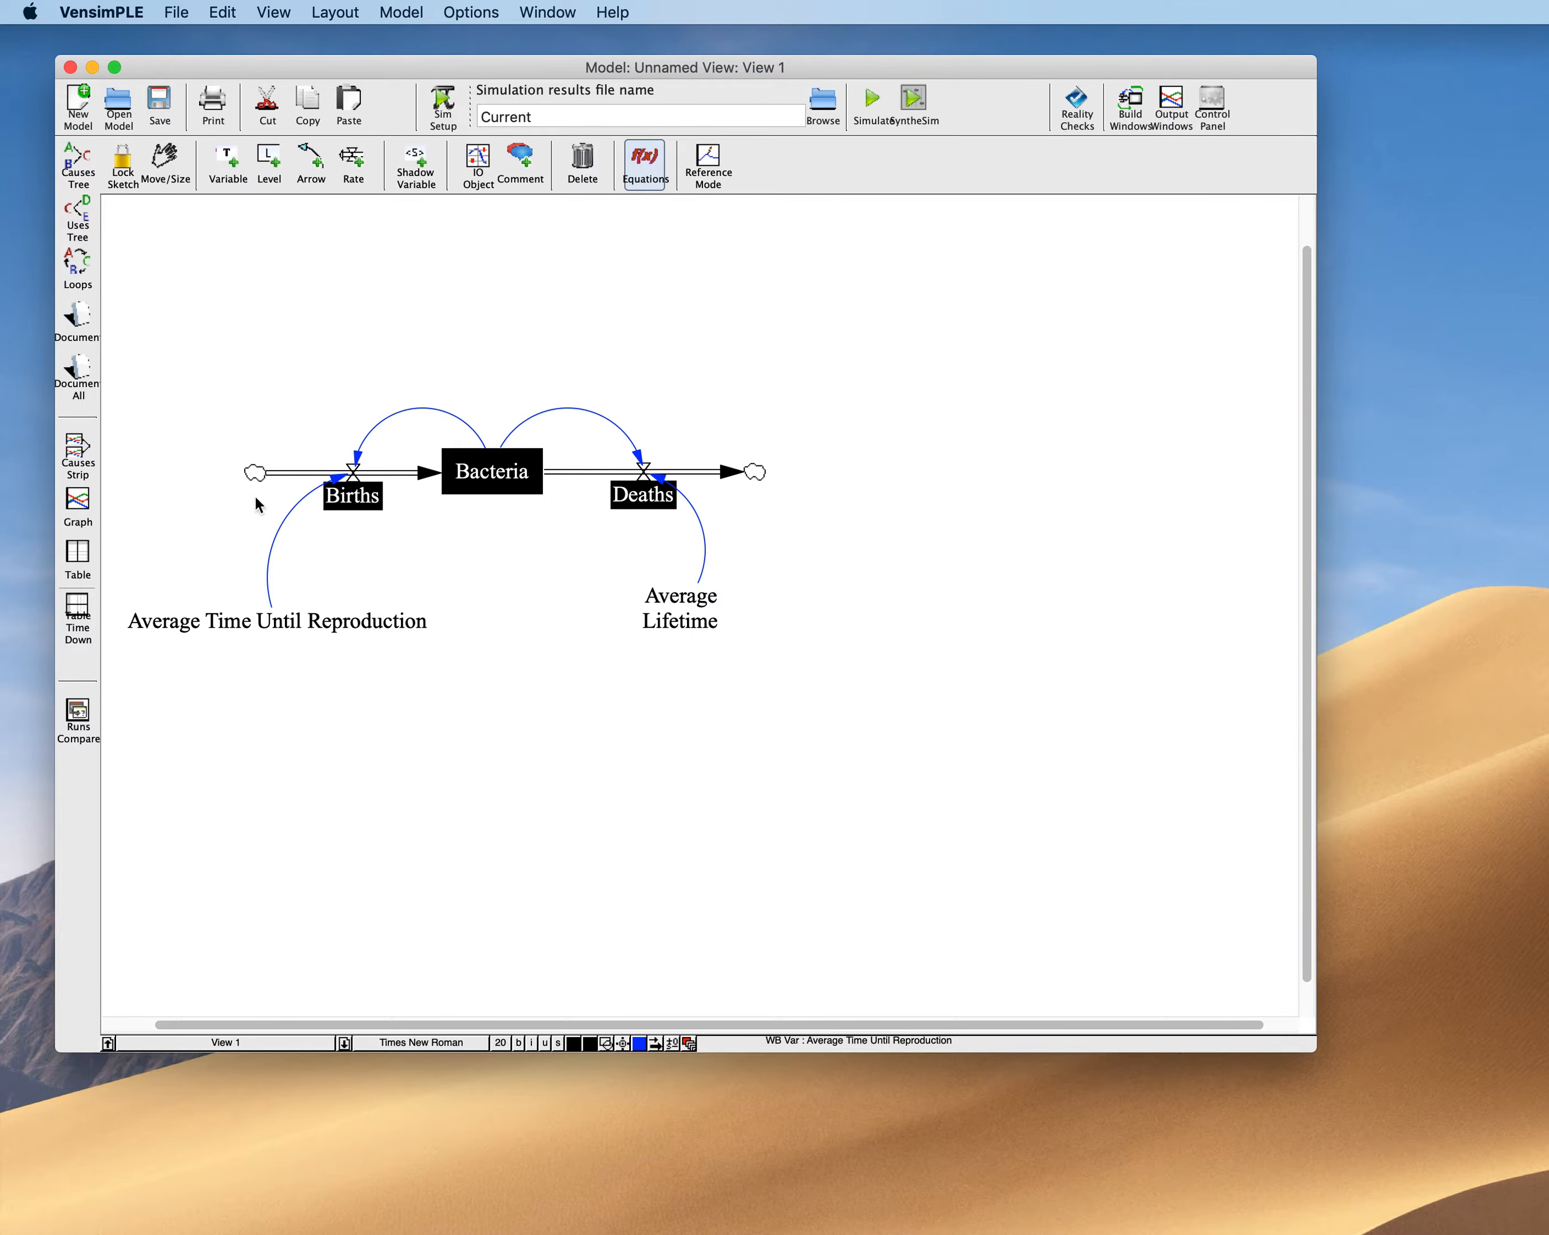
# Enter the Births equation as Bacteria/Average Time Until Reproduction and check its syntax
pyautogui.click(350, 504)
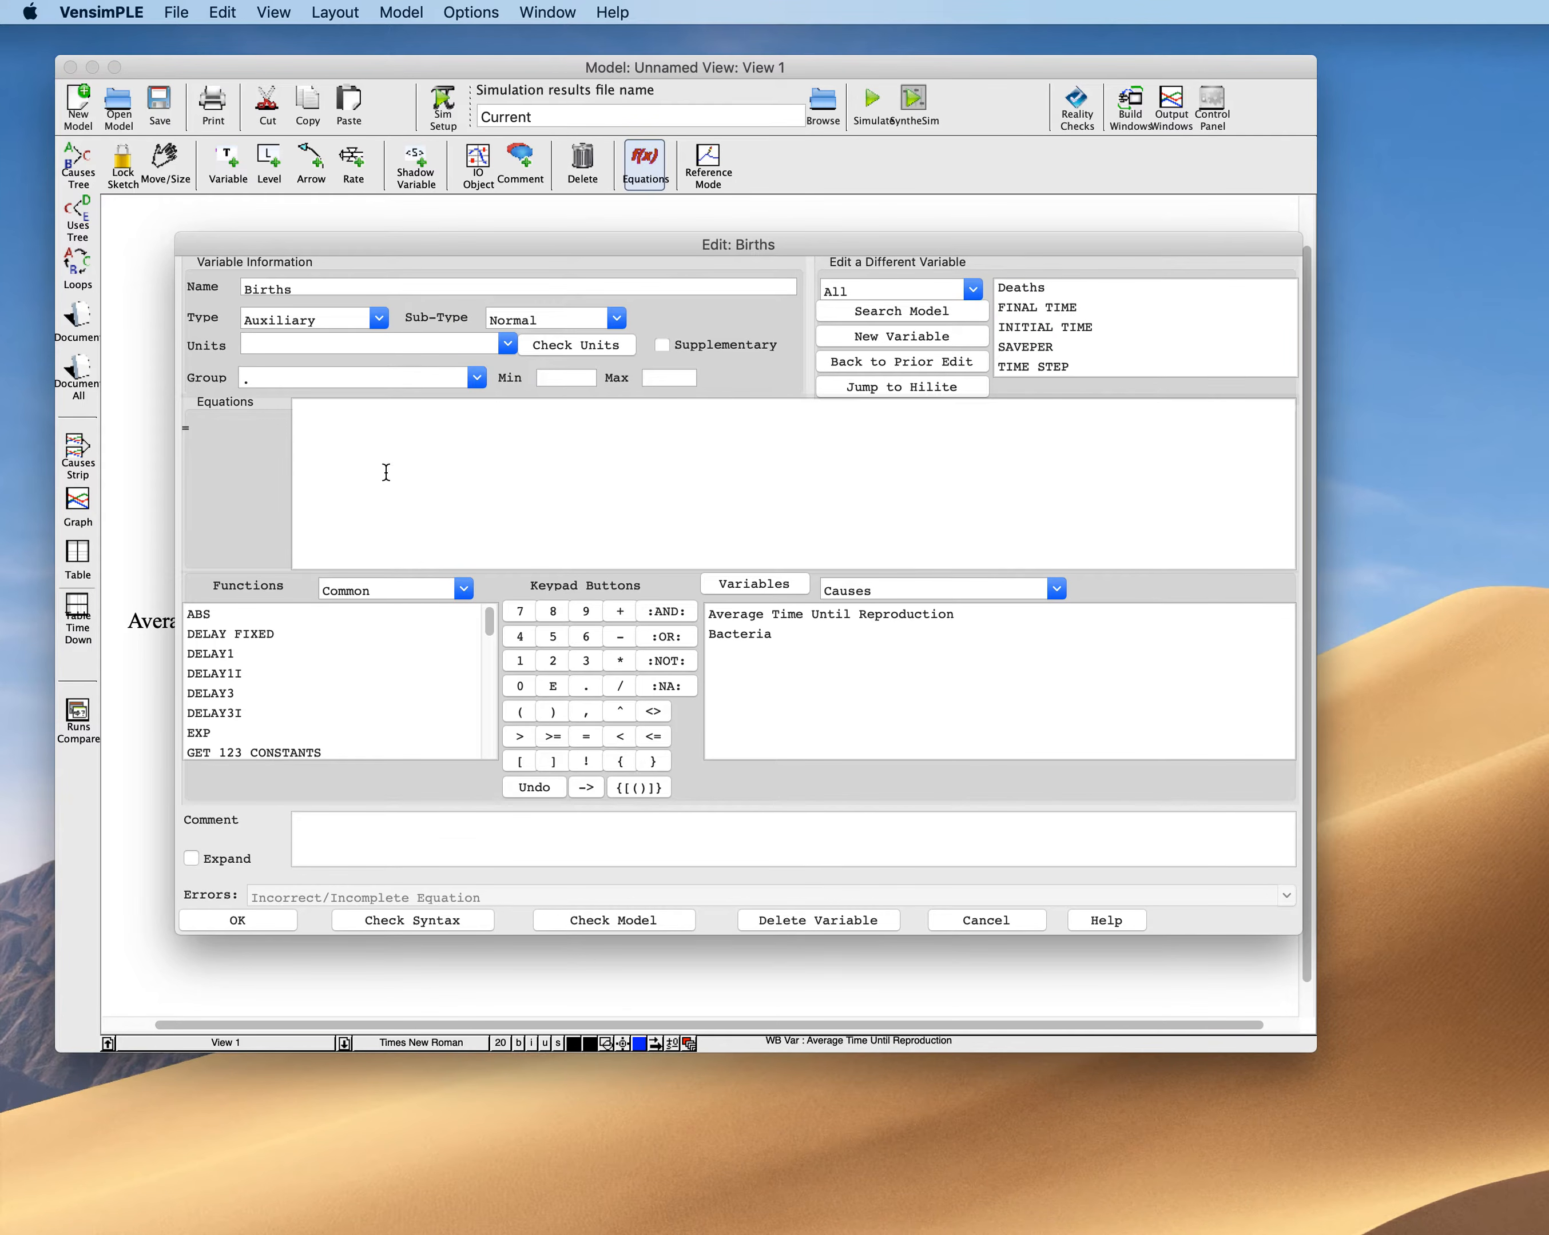
pyautogui.moveTo(514, 246); pyautogui.dragTo(819, 559)
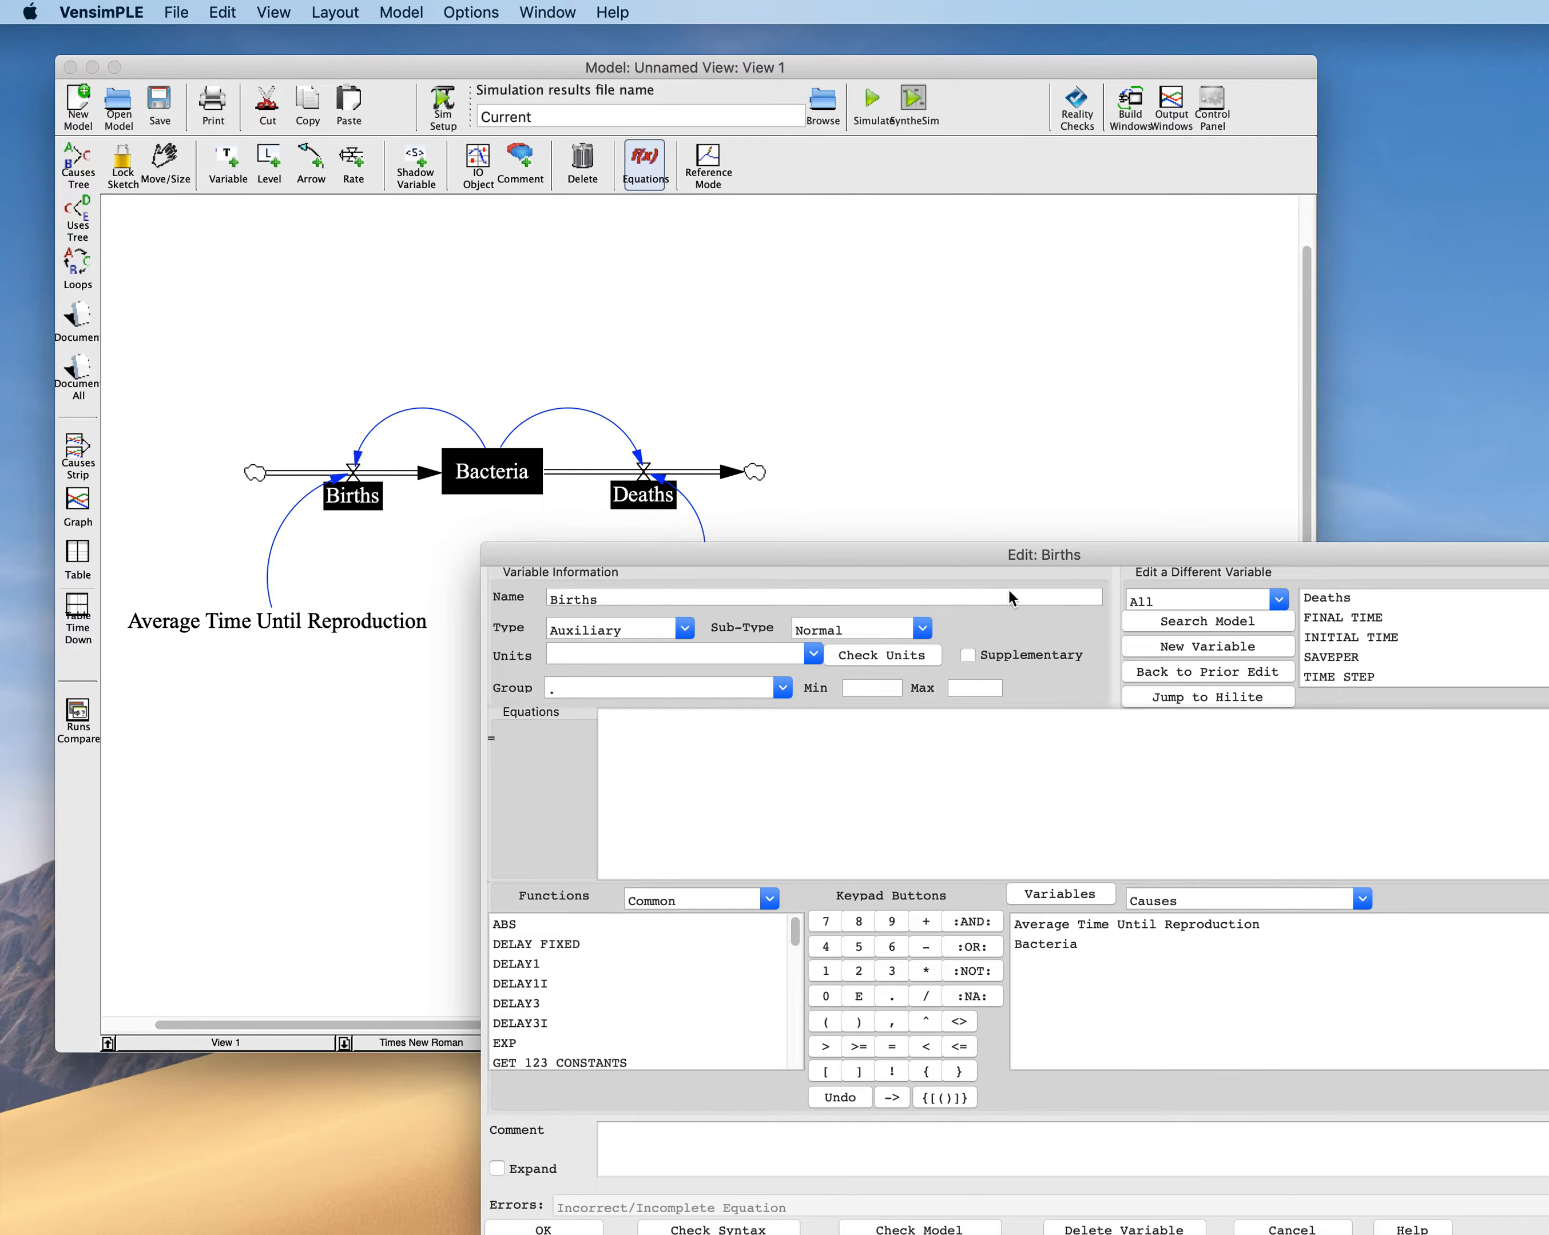
pyautogui.moveTo(985, 555); pyautogui.dragTo(640, 245)
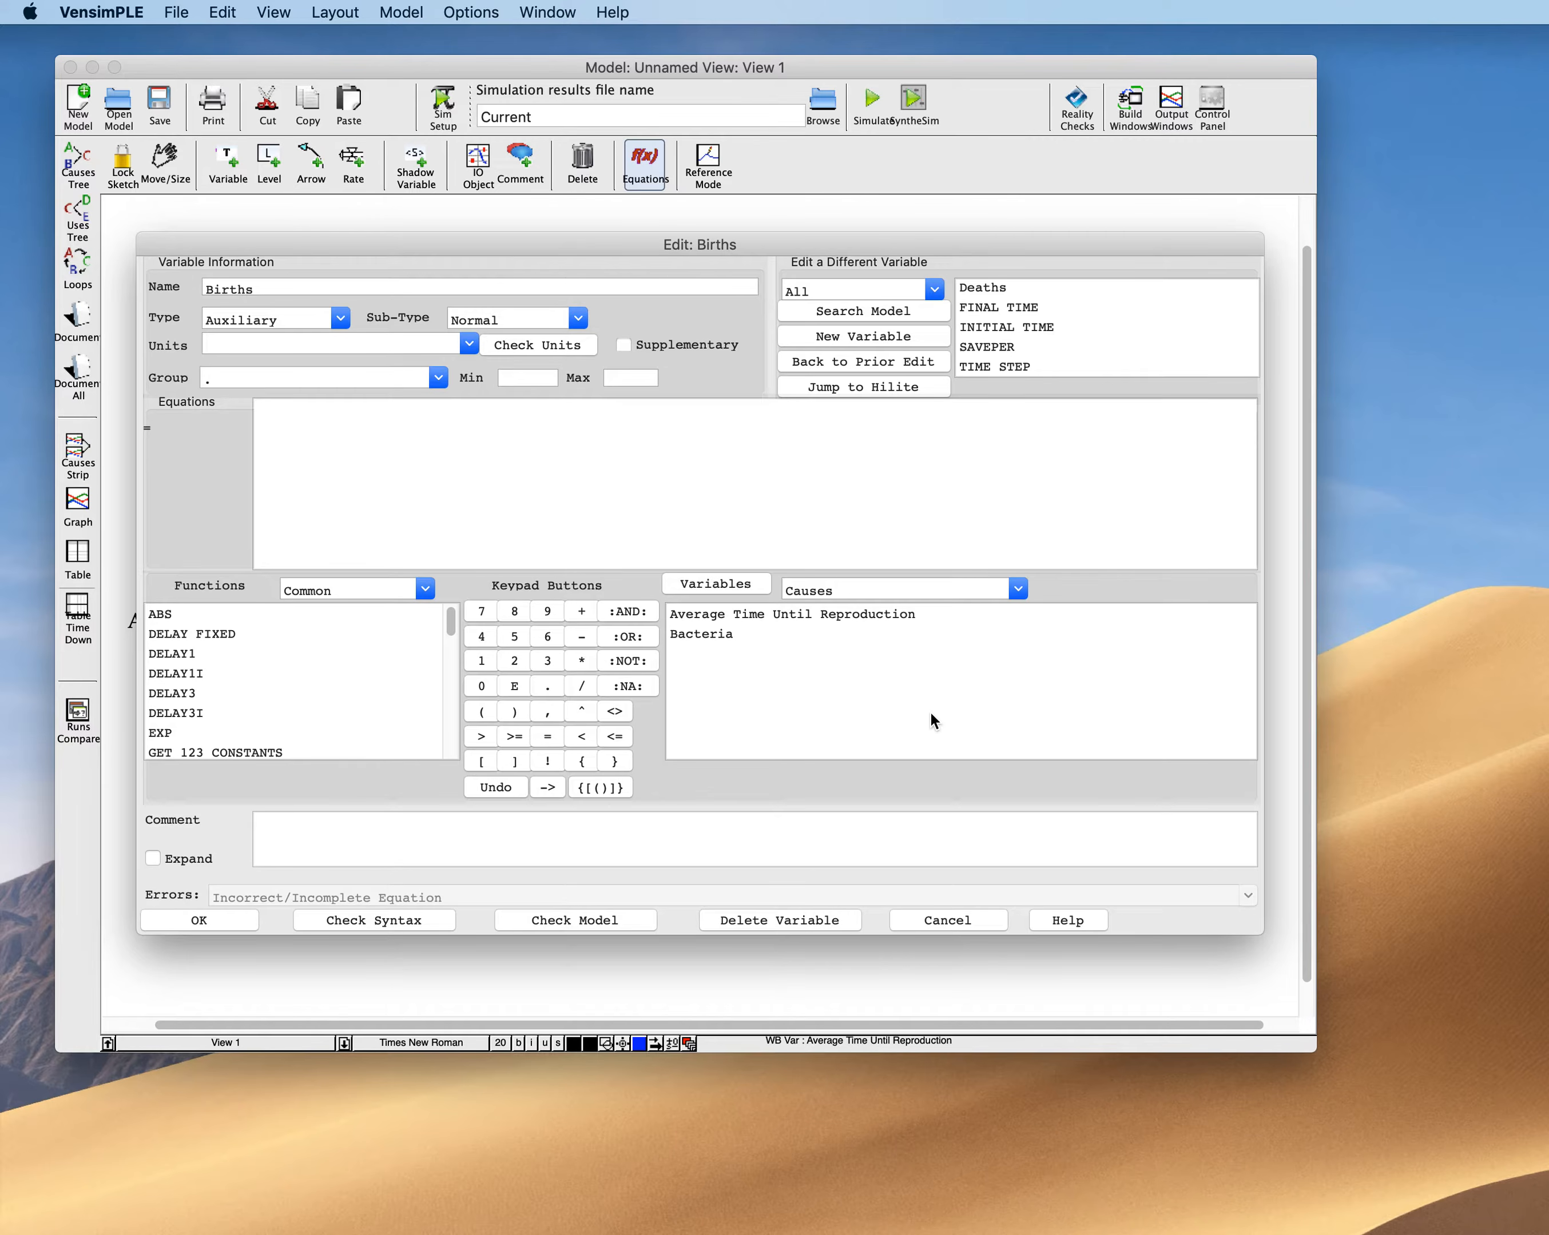
pyautogui.click(550, 457)
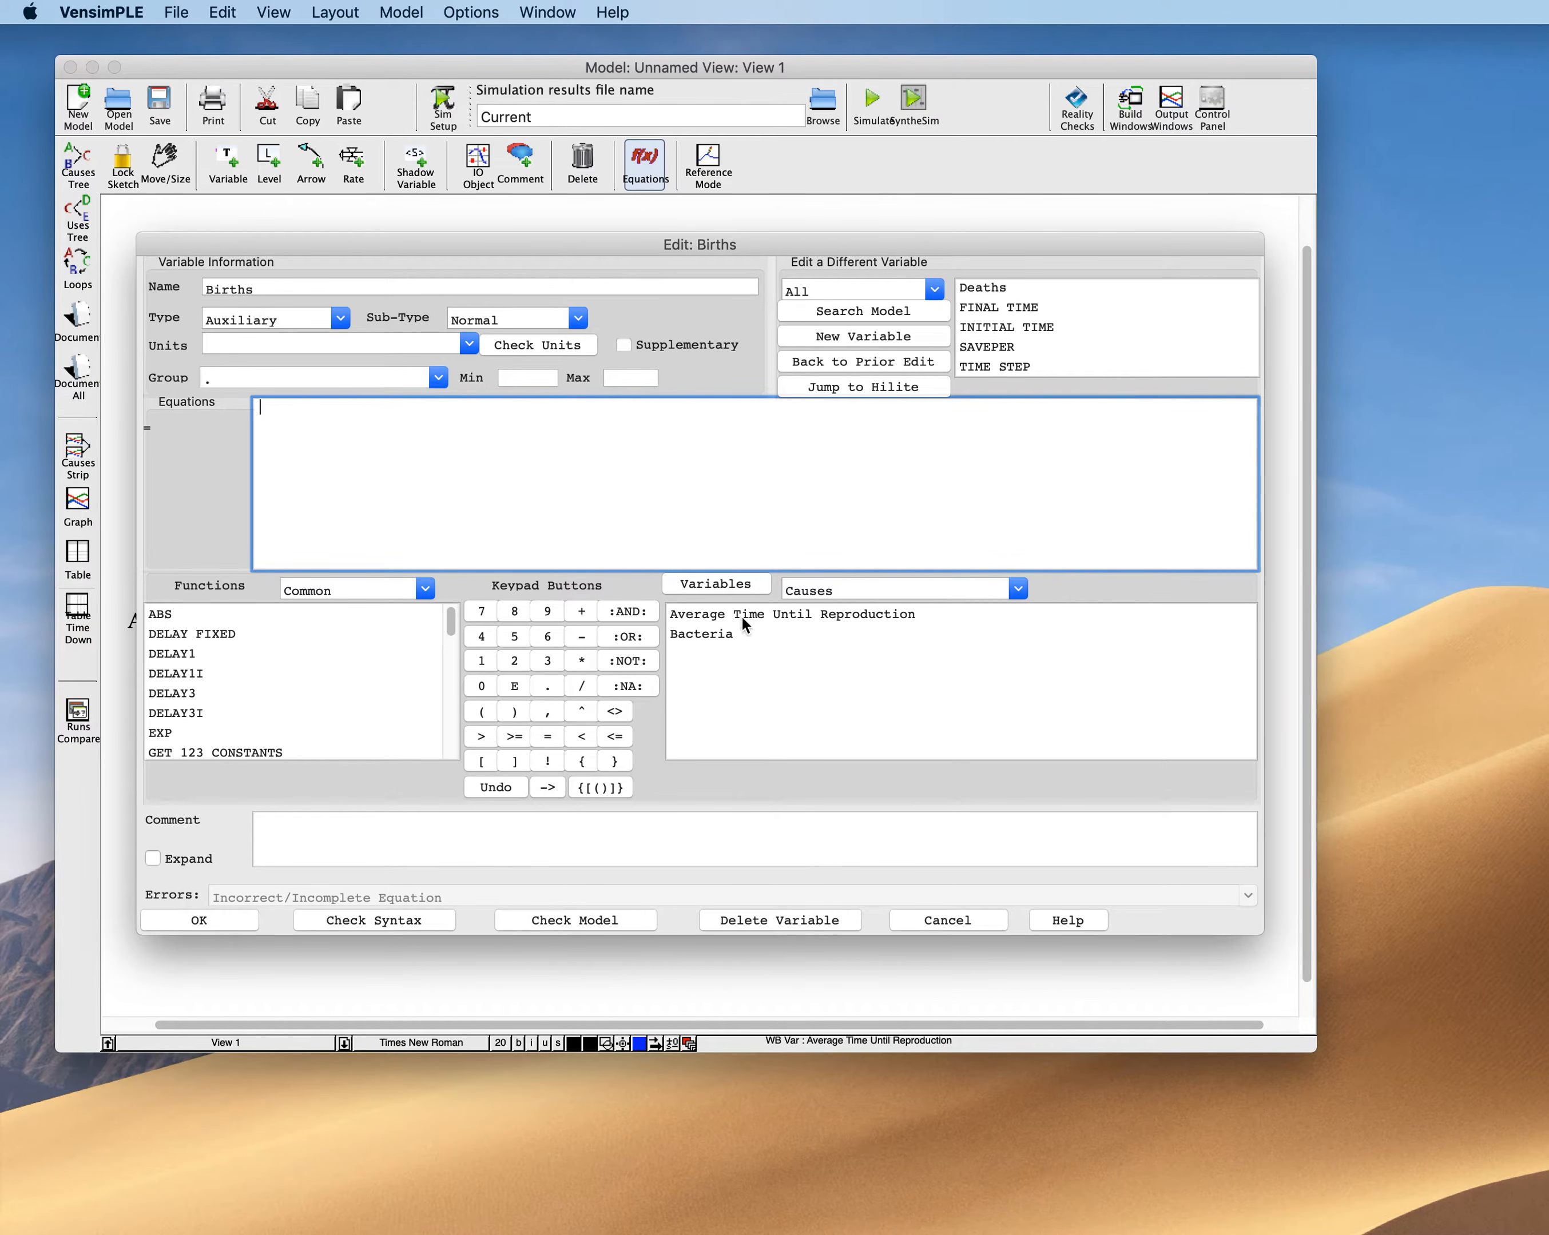
pyautogui.click(713, 634)
pyautogui.write('/')
pyautogui.click(852, 617)
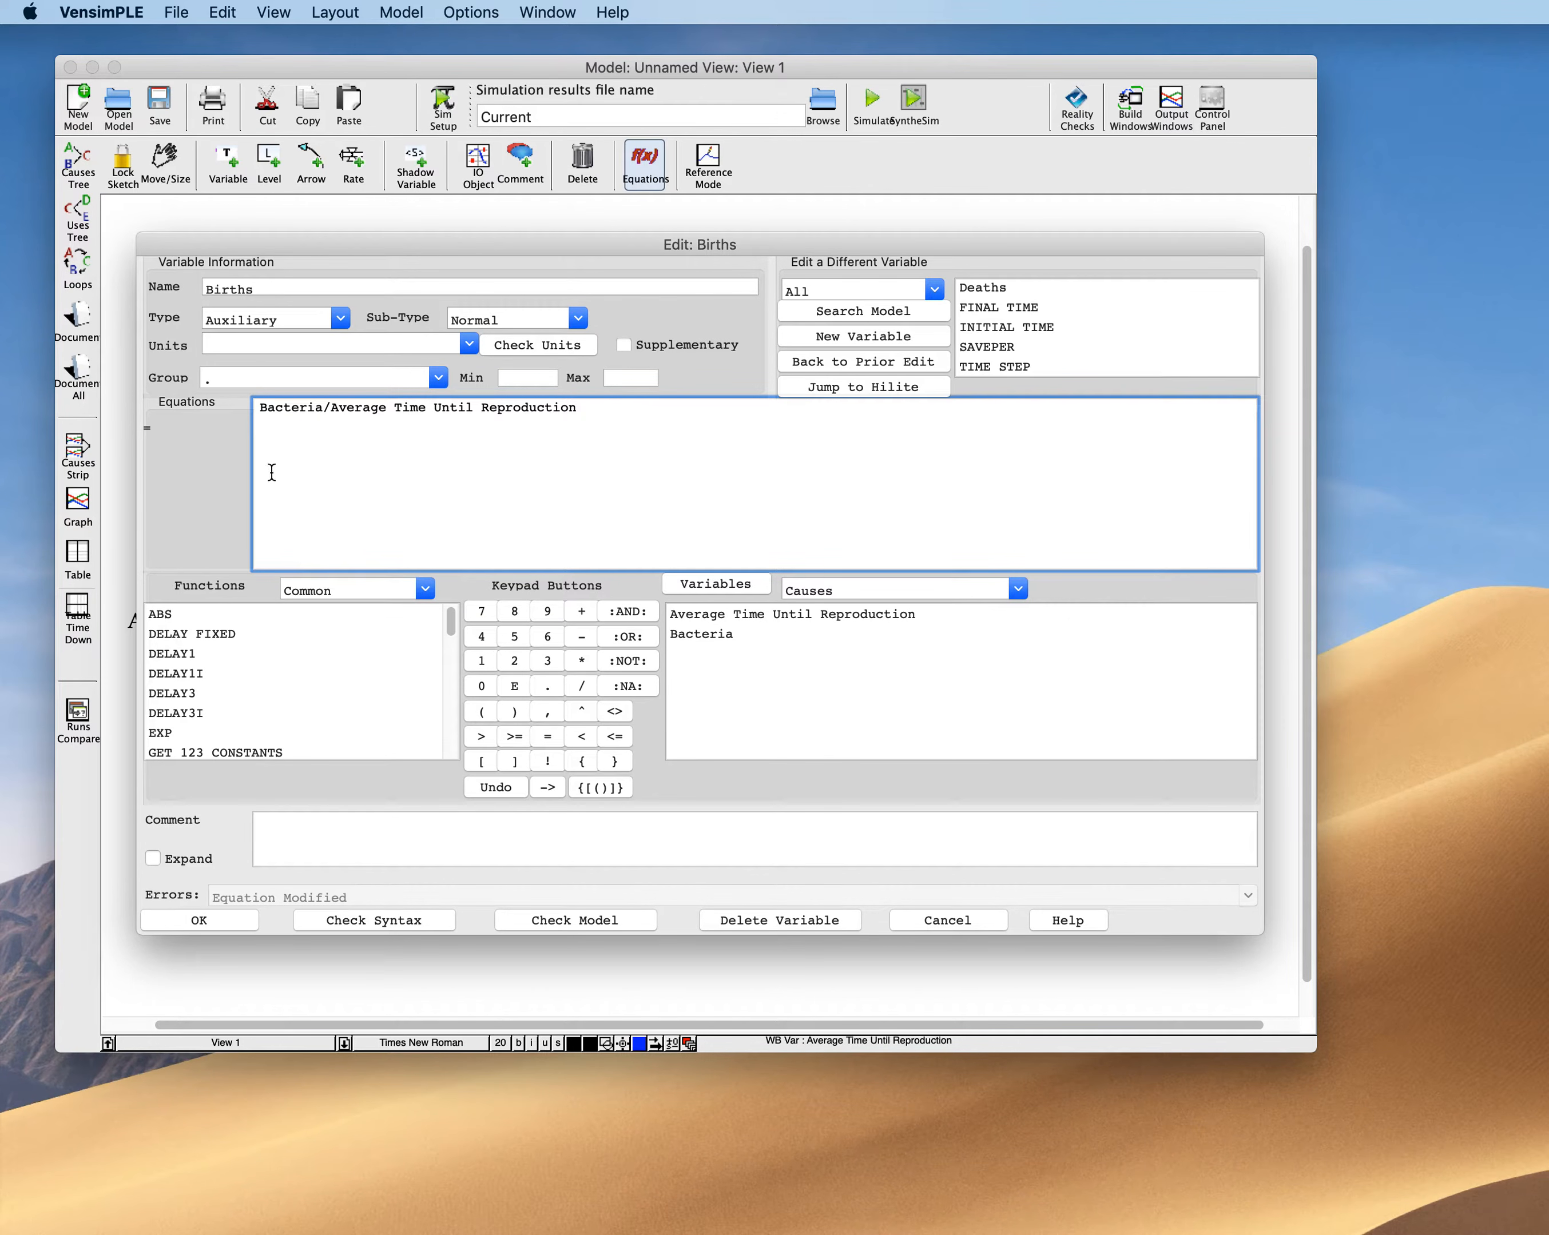
pyautogui.click(392, 920)
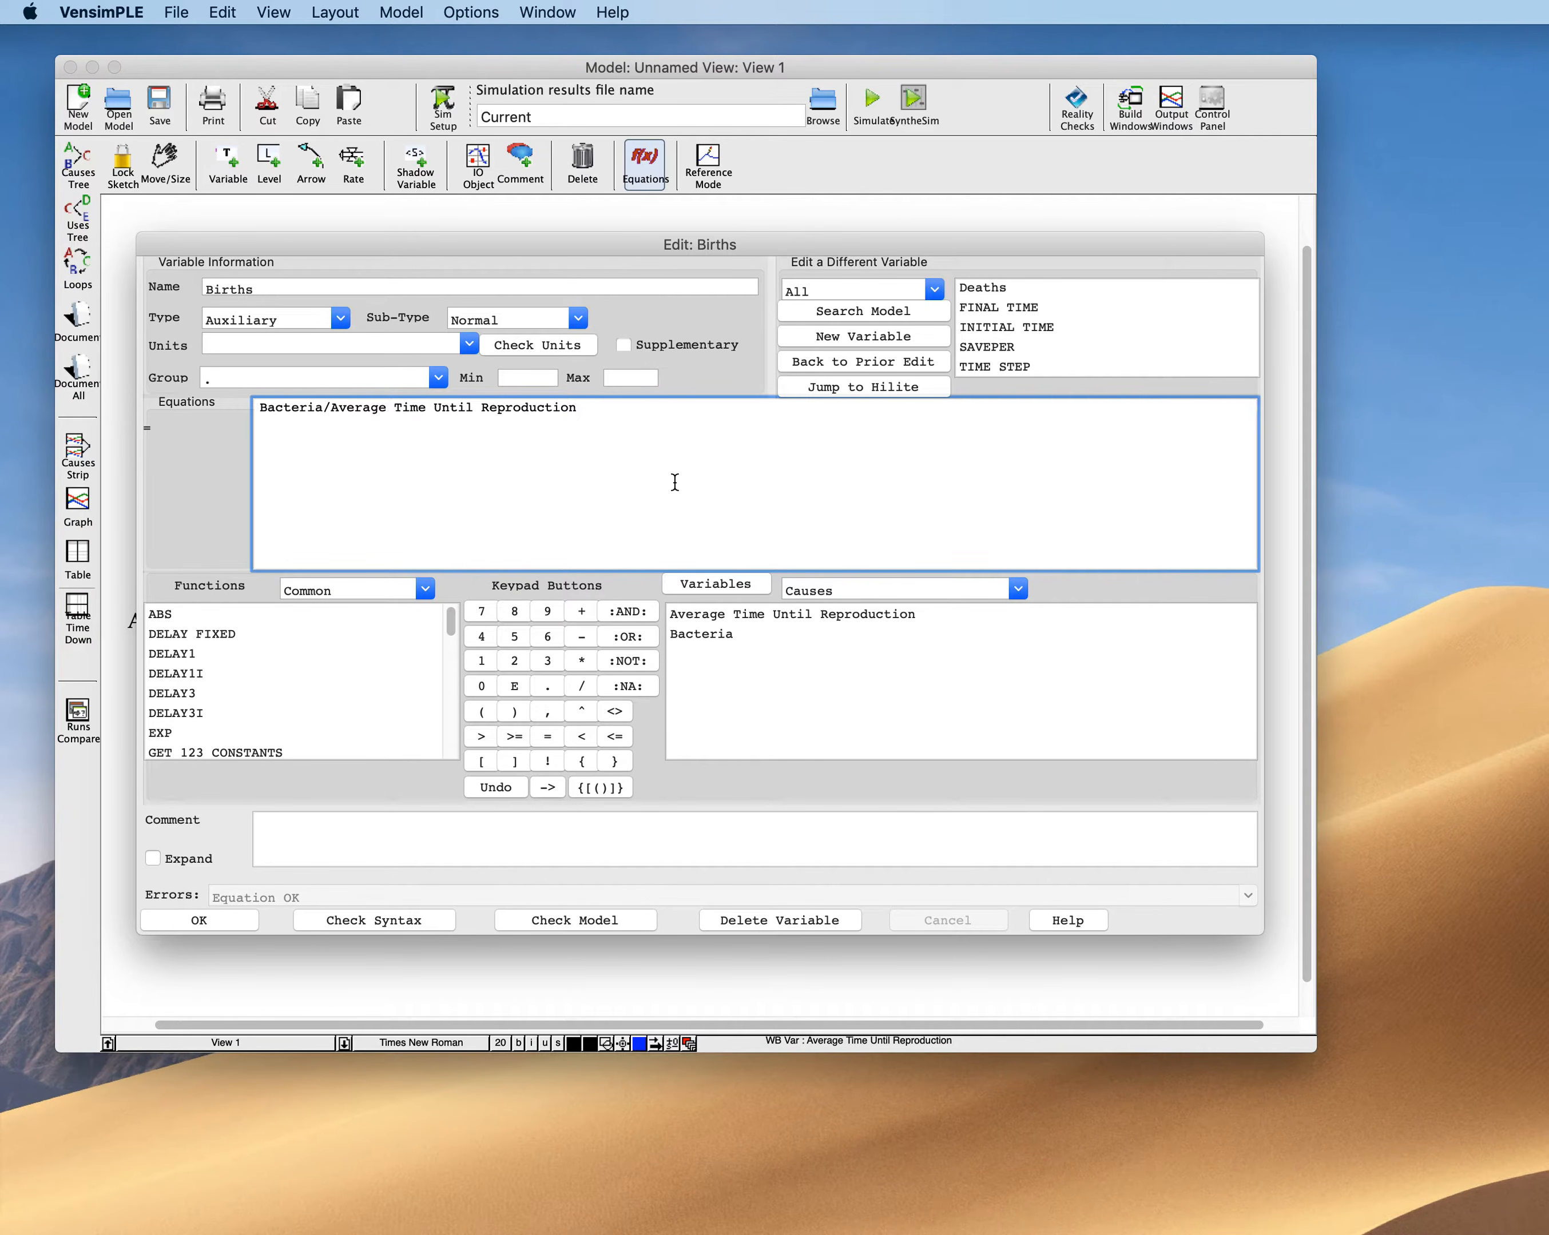
# Try a syntax check of the Births equation with Bacteria changed to Bacteria1, and restore the original name
pyautogui.click(330, 408)
pyautogui.write('1')
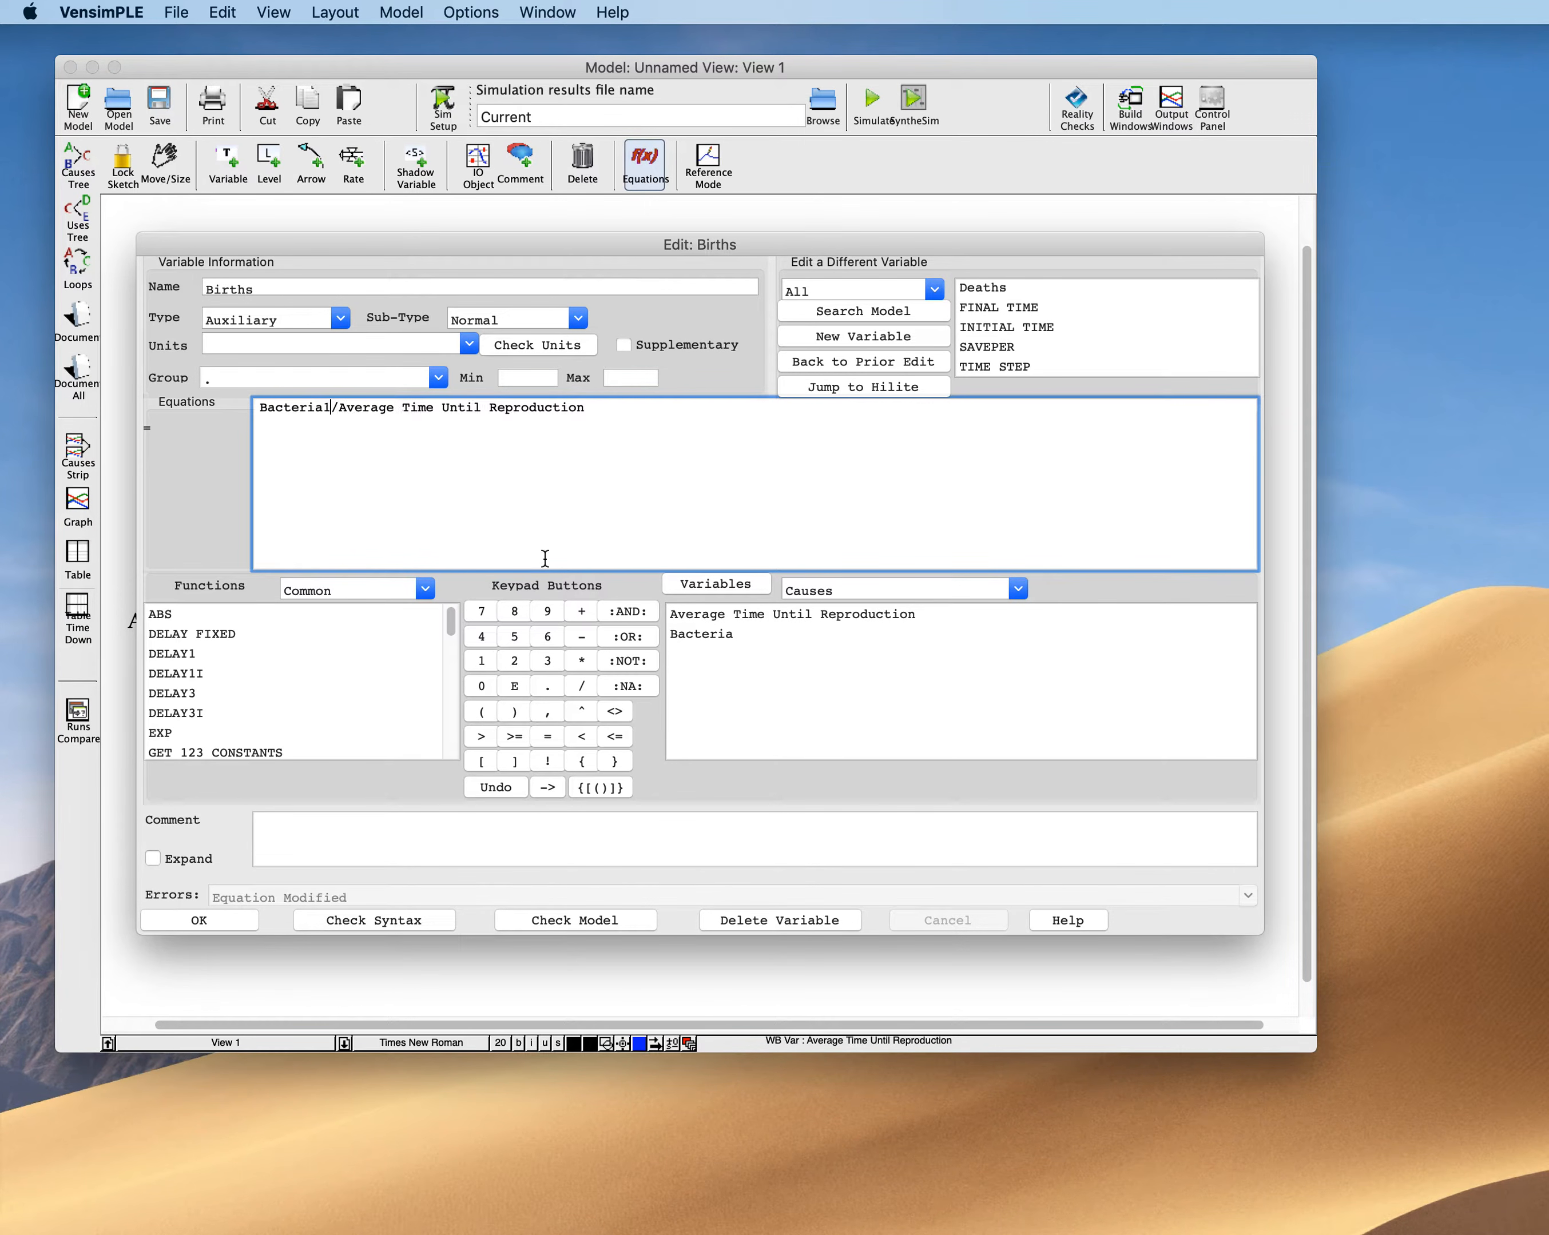
pyautogui.click(432, 924)
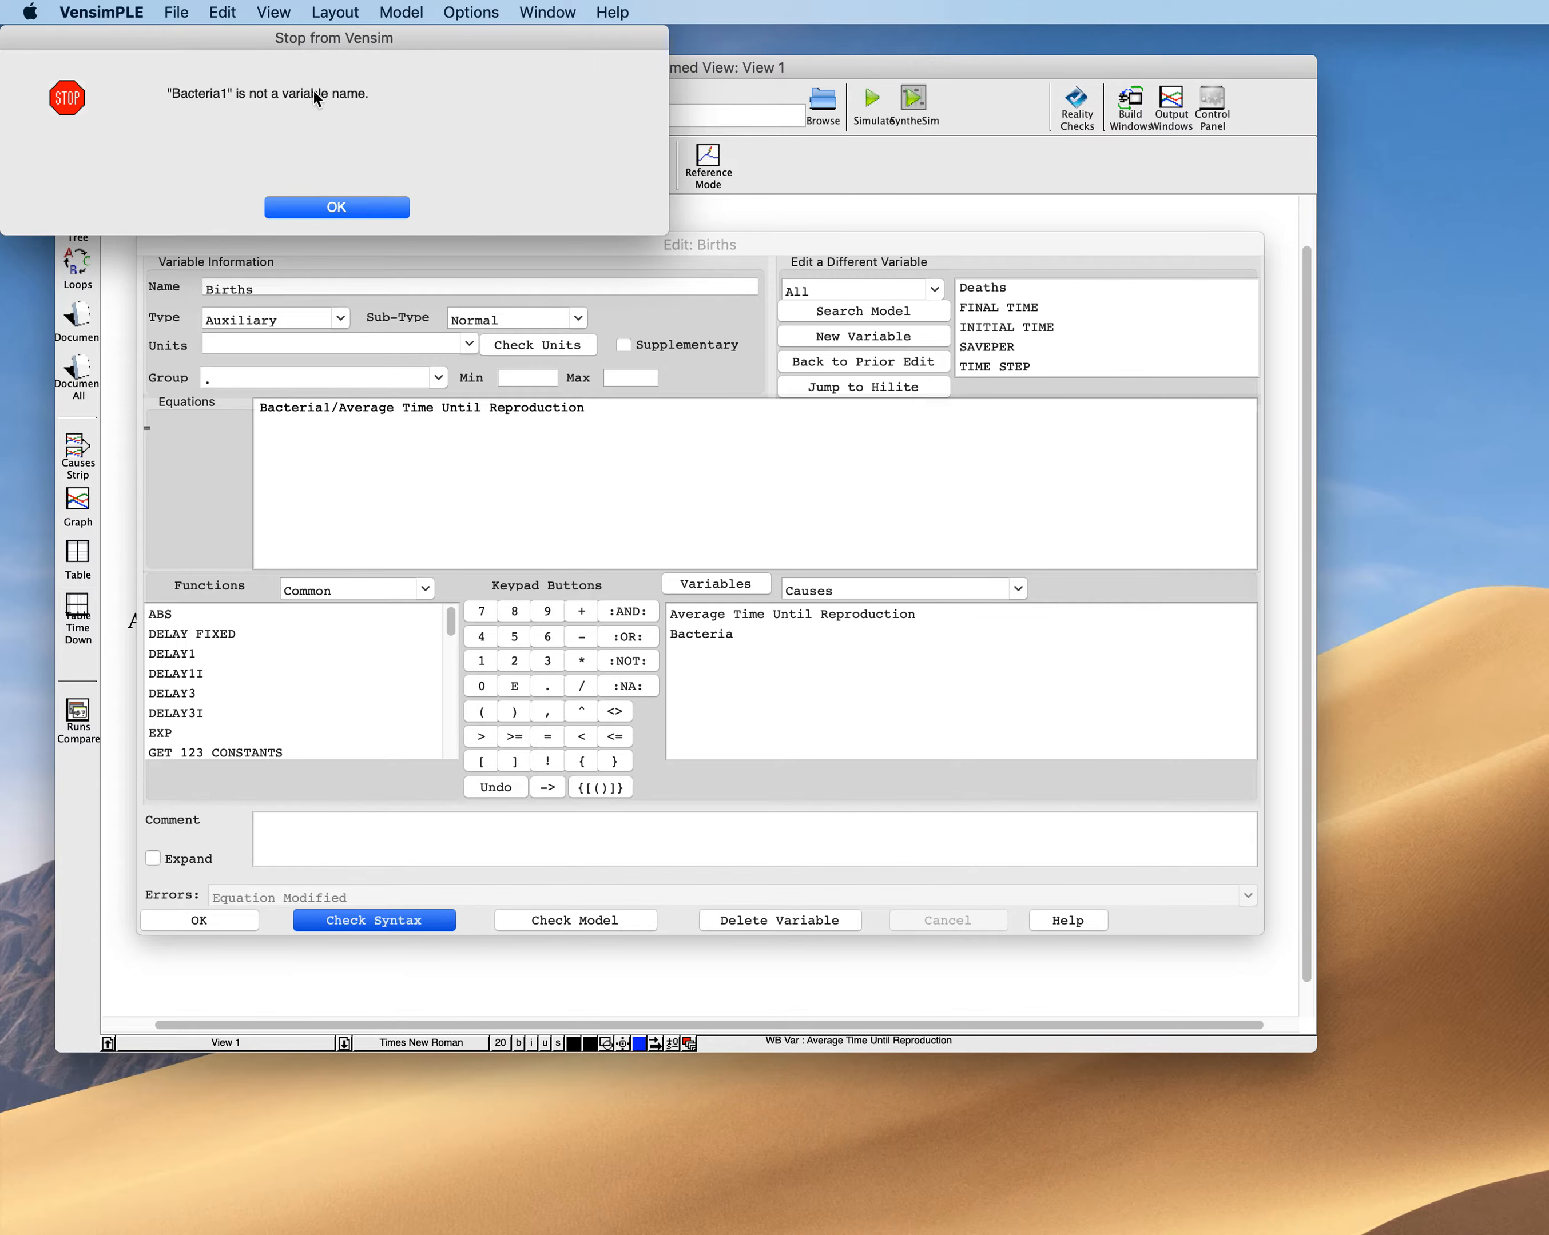
pyautogui.click(337, 207)
pyautogui.press('BackSpace')
# Recheck the syntax of the Births equation and accept it, declining to save the sketch for automated backup
pyautogui.click(350, 921)
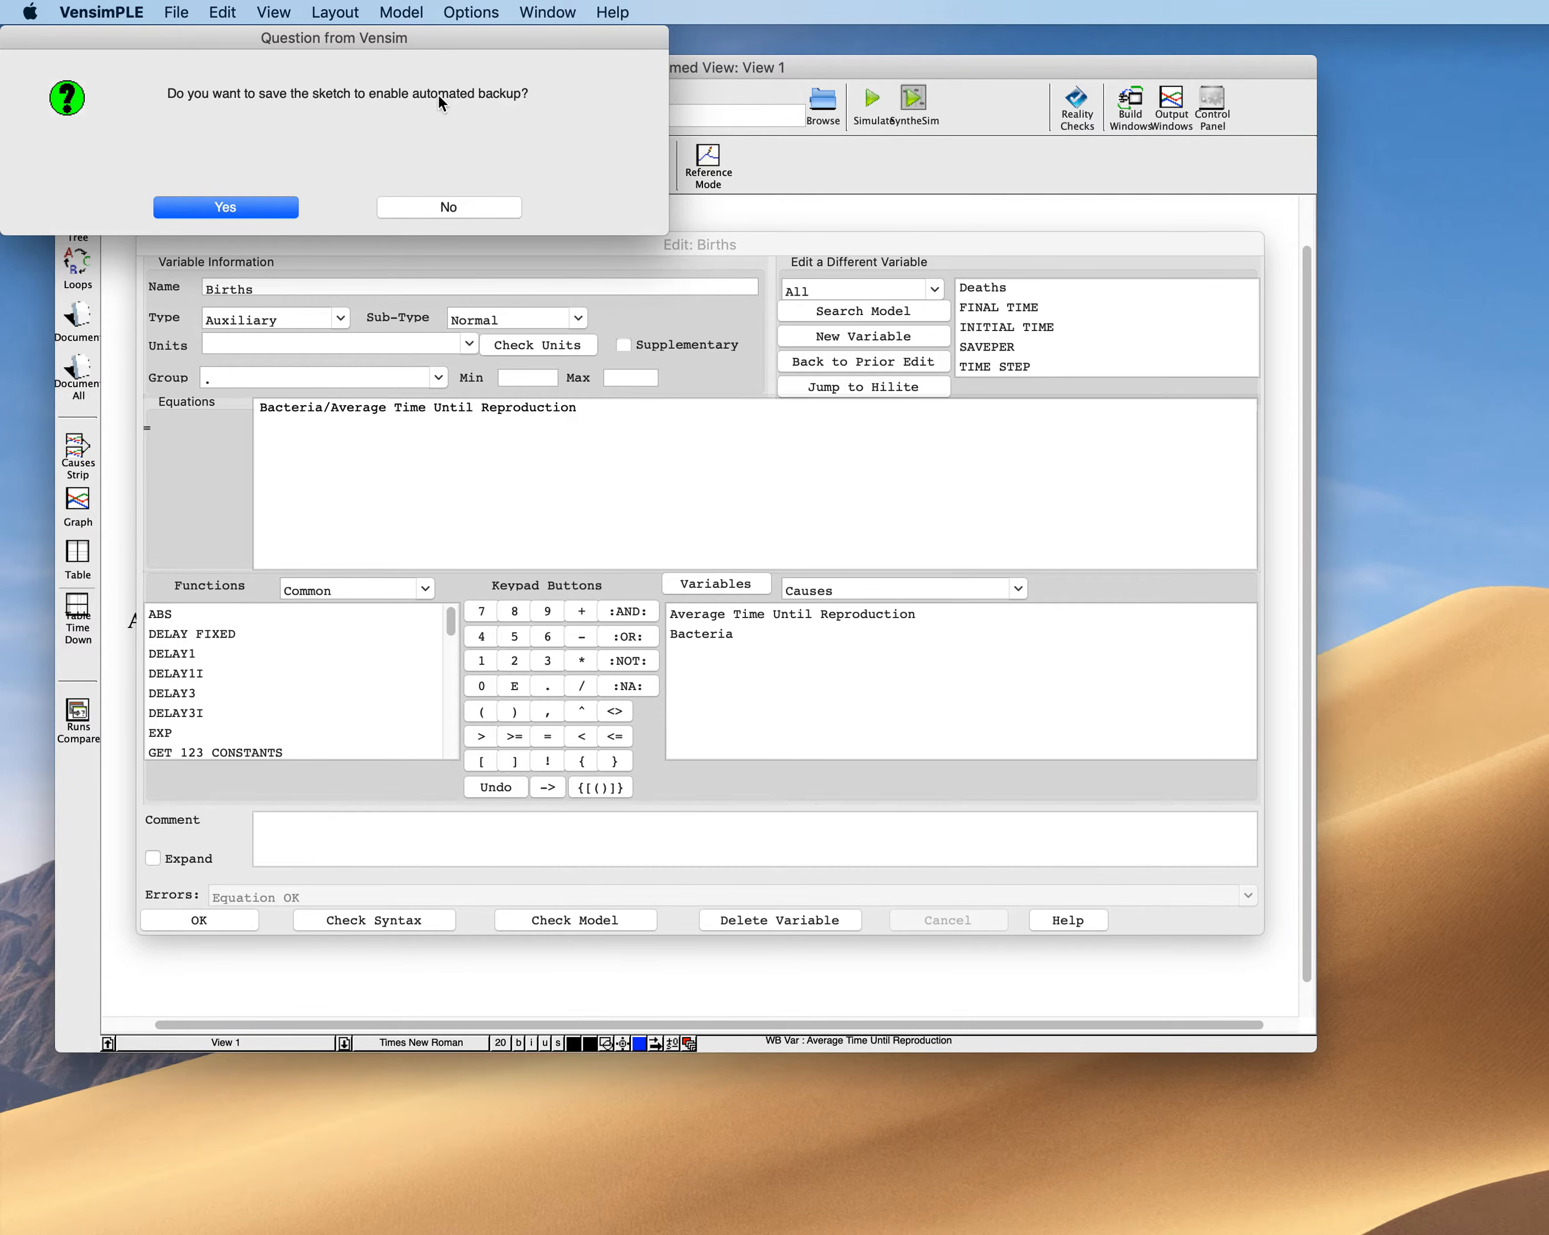
pyautogui.click(487, 210)
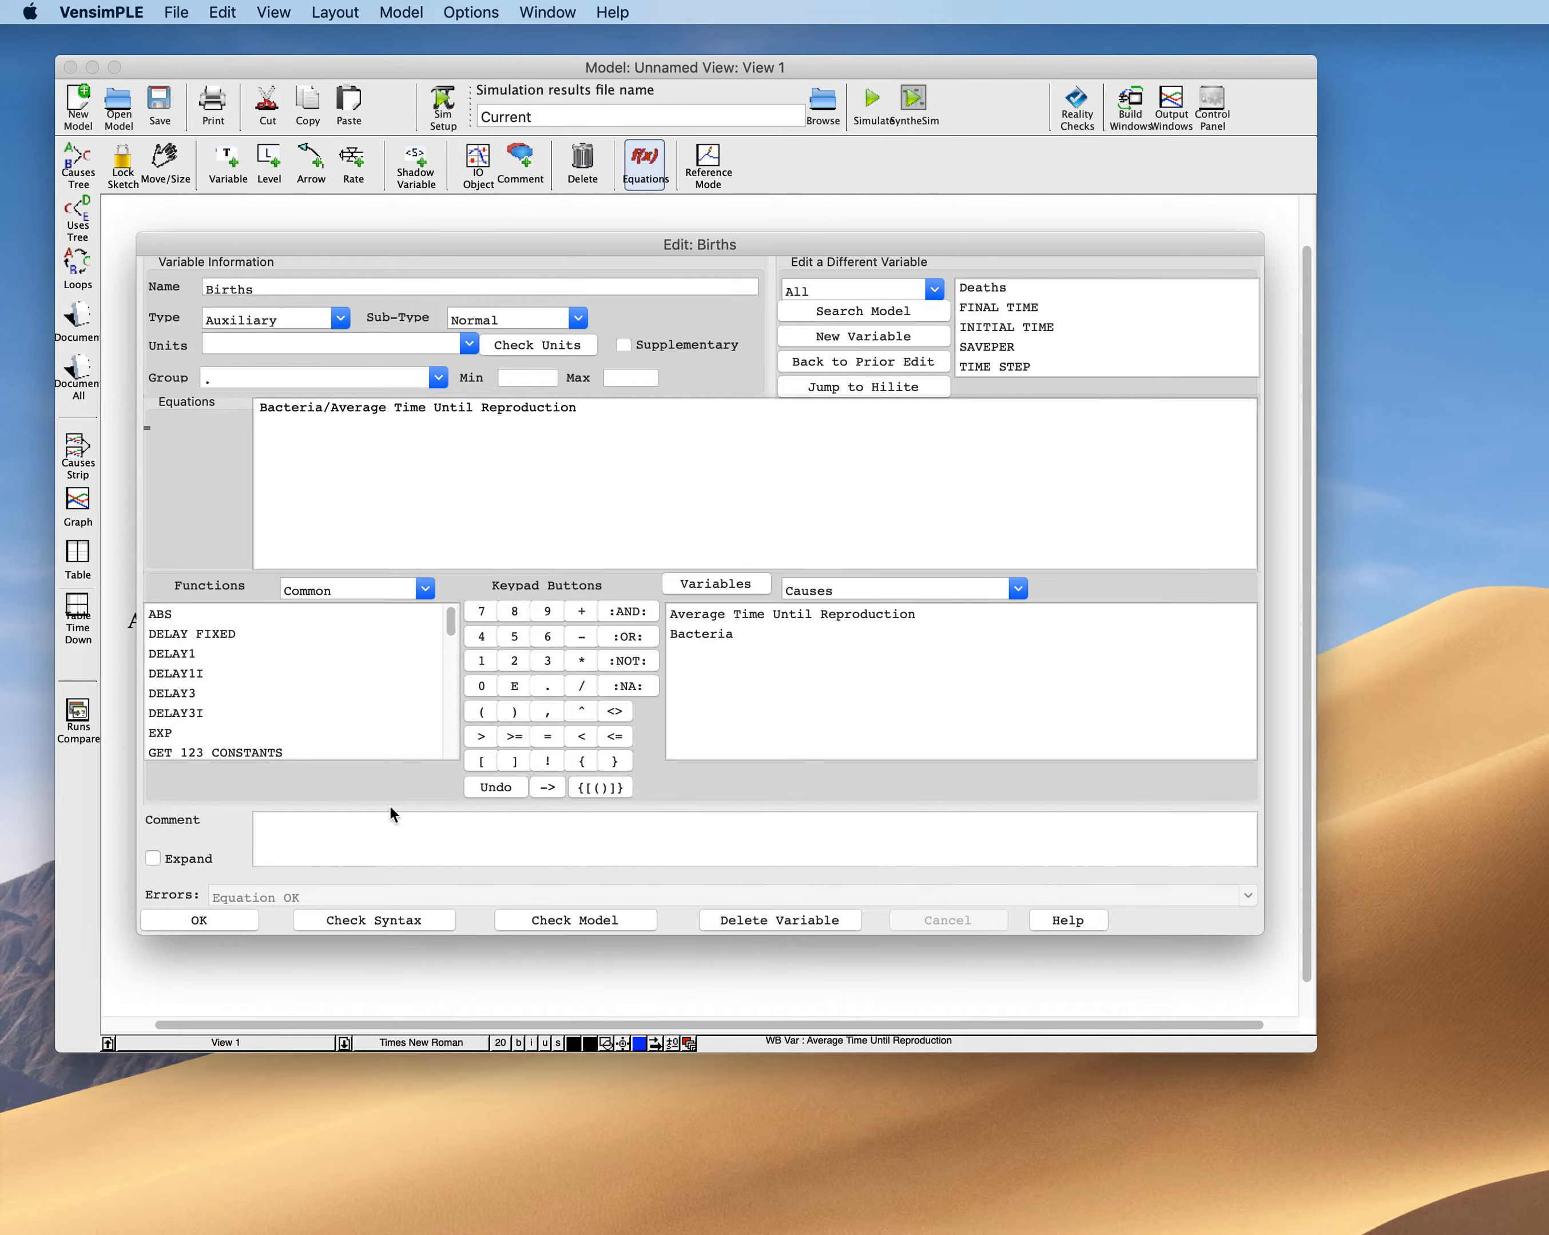
pyautogui.click(239, 920)
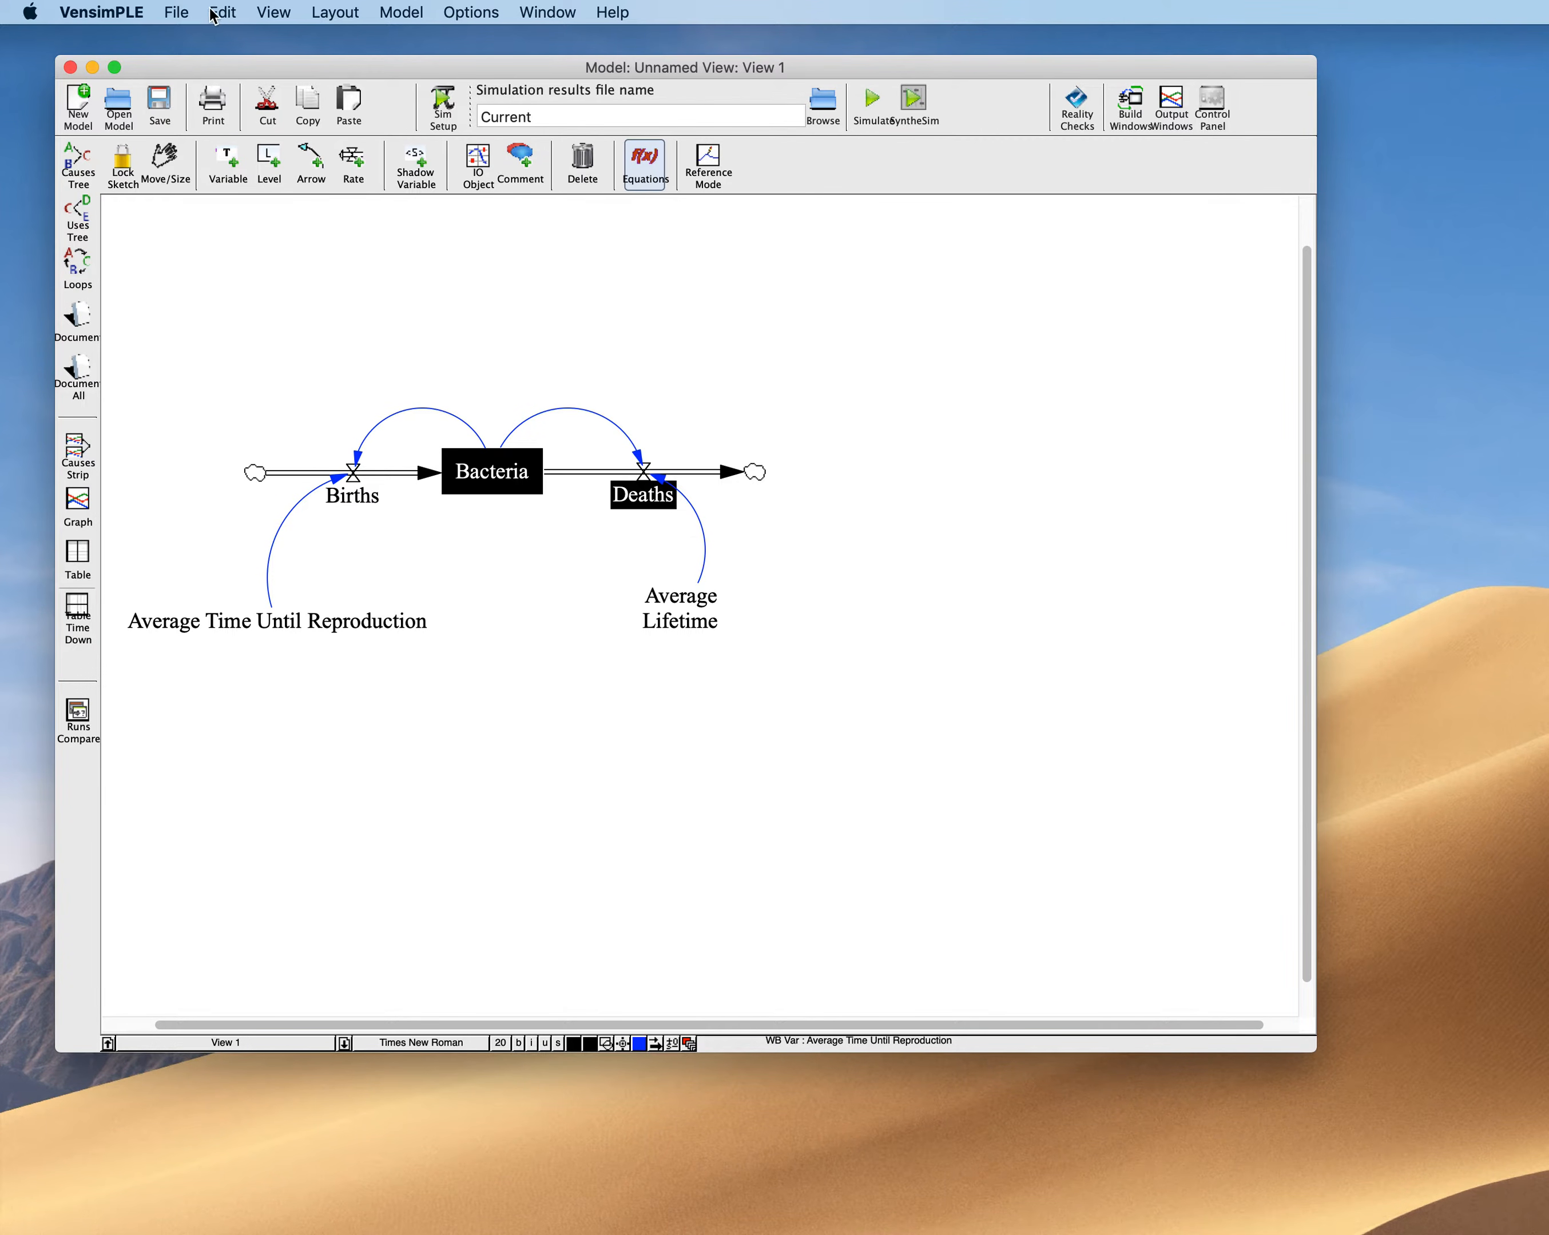
# Save the model as BacteriaExample.mdl in the sample_models folder
pyautogui.click(176, 12)
pyautogui.click(233, 140)
pyautogui.moveTo(1456, 370); pyautogui.dragTo(536, 215)
pyautogui.write('BacteriaExample')
pyautogui.moveTo(999, 219); pyautogui.dragTo(805, 235)
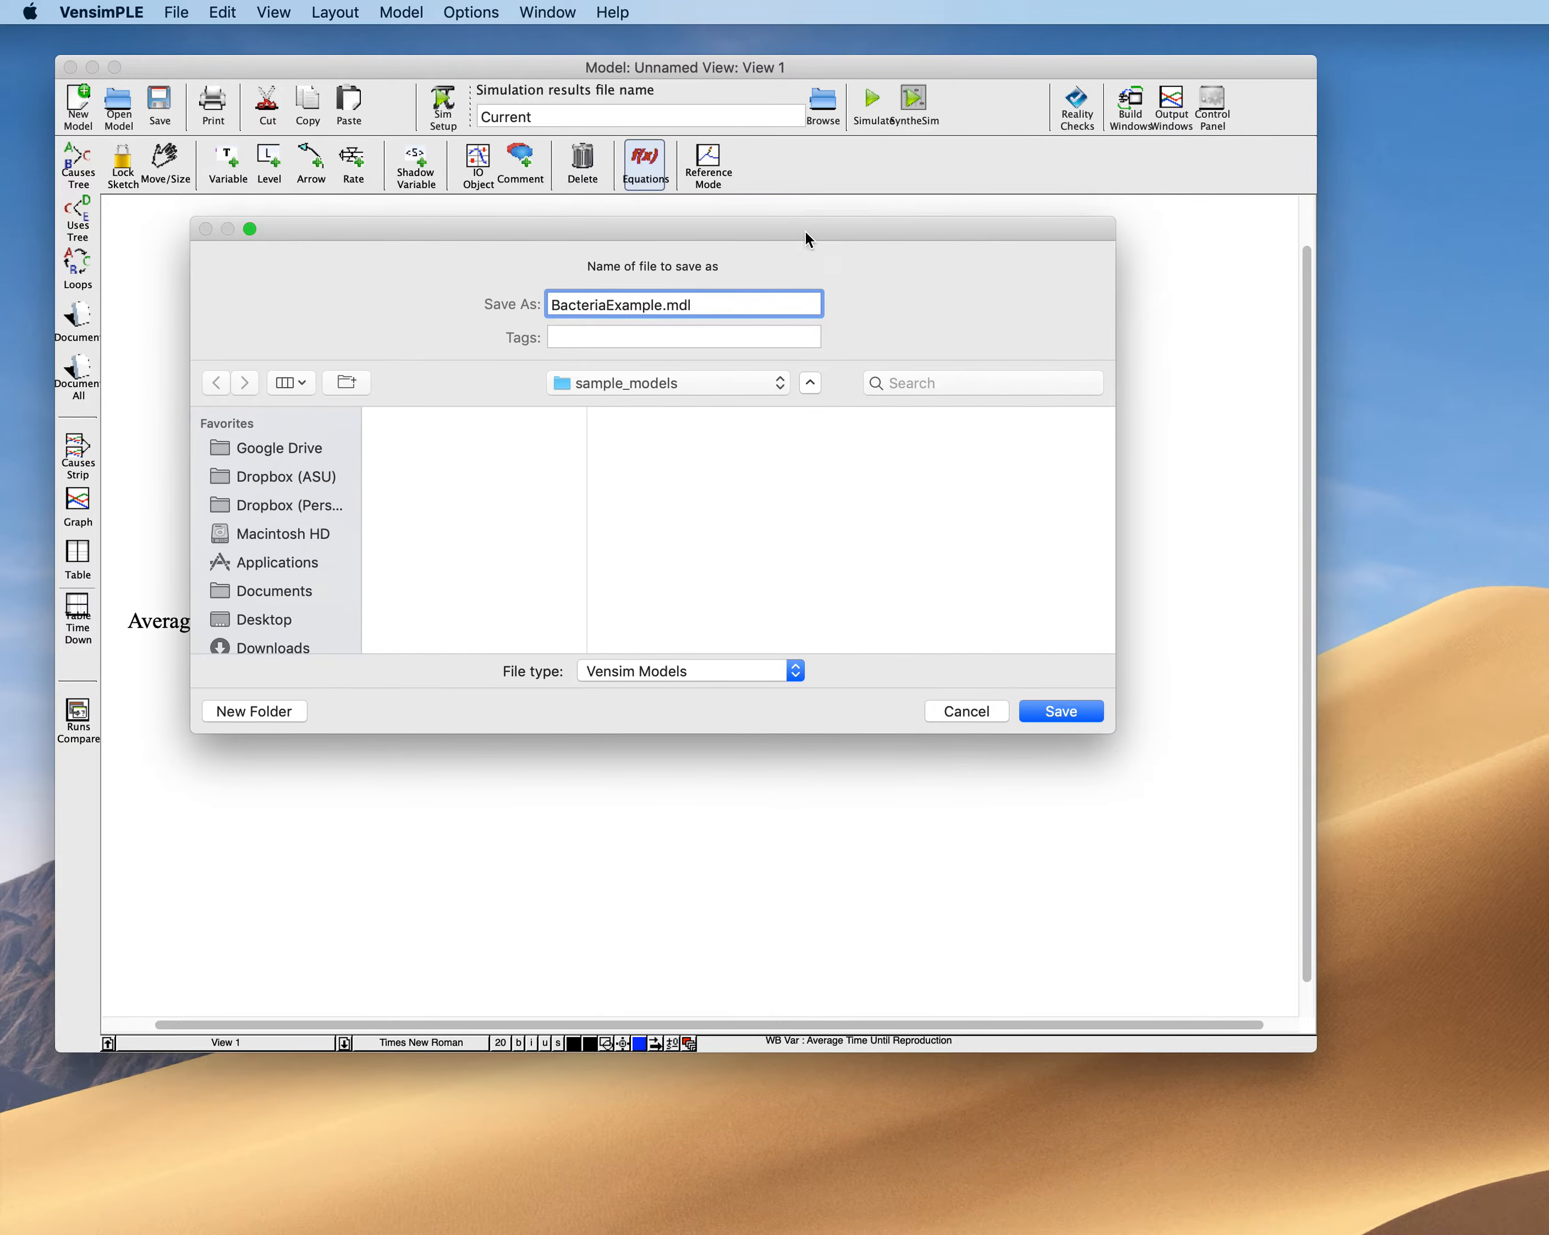
pyautogui.click(1066, 711)
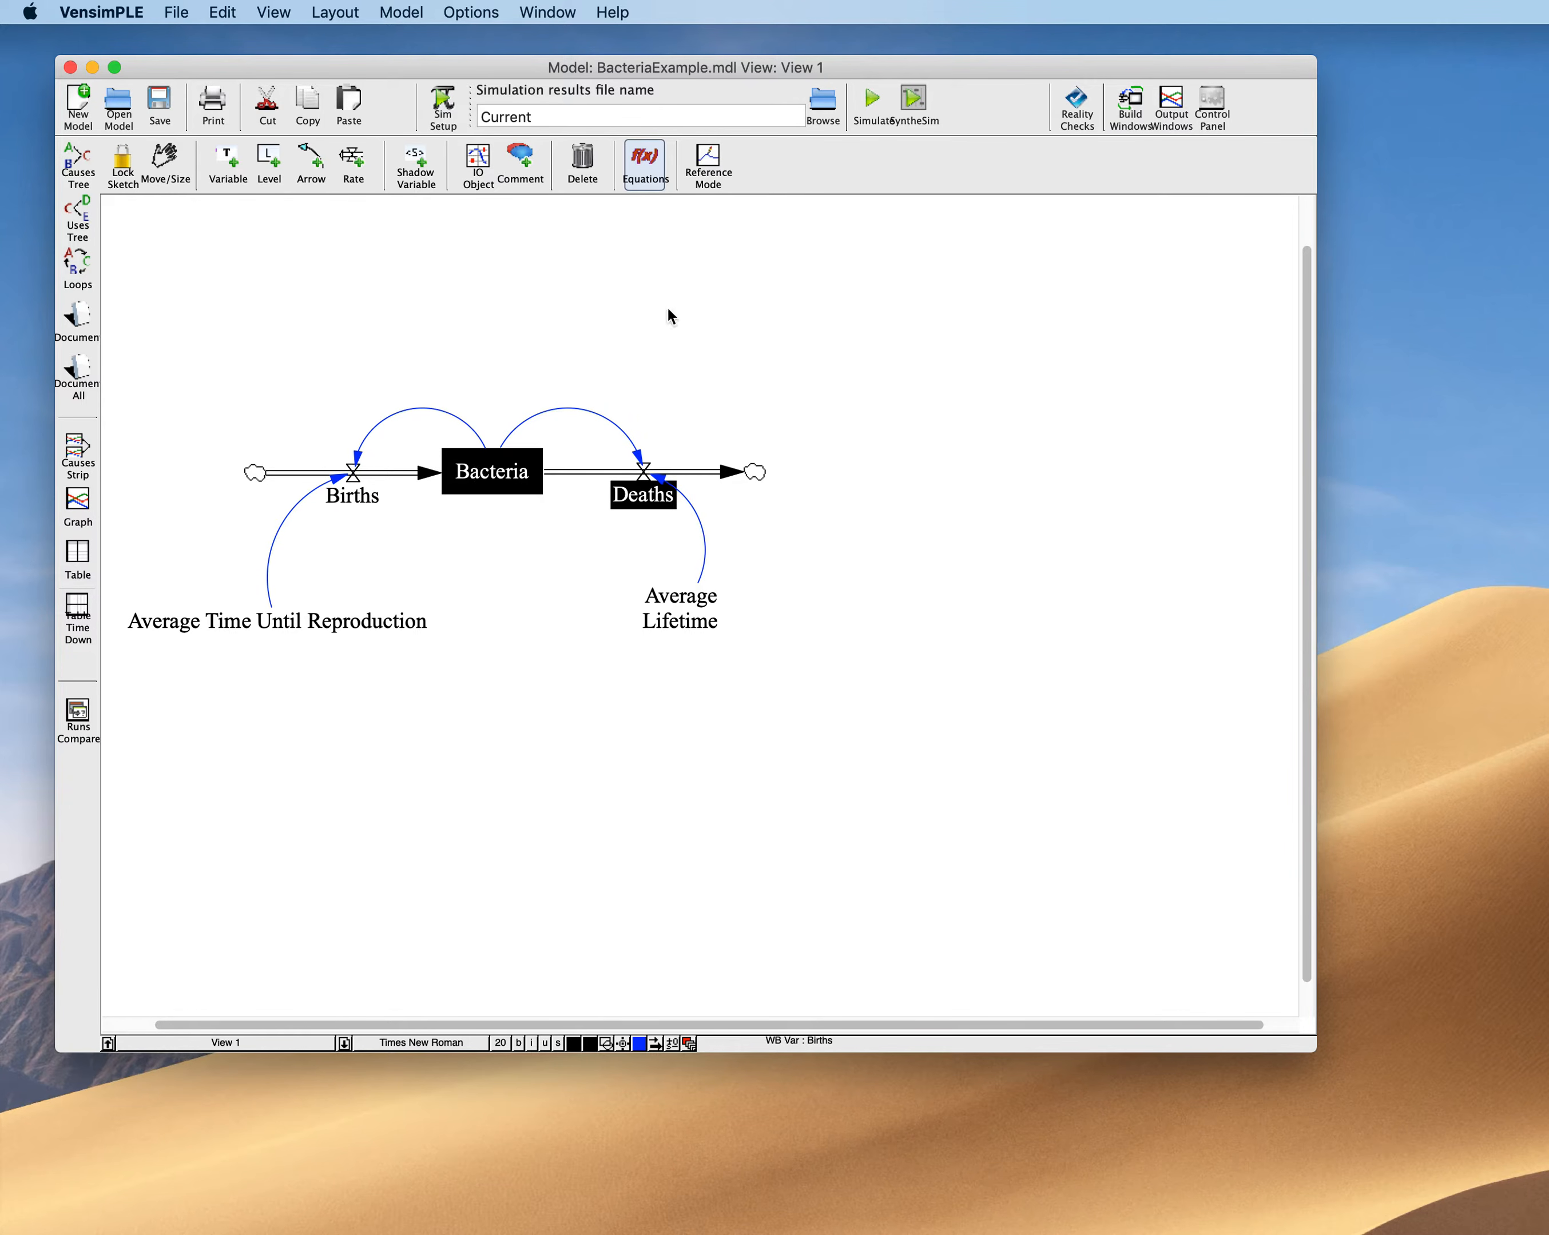
# Define the Deaths equation as Bacteria/Average Lifetime
pyautogui.click(645, 503)
pyautogui.click(322, 449)
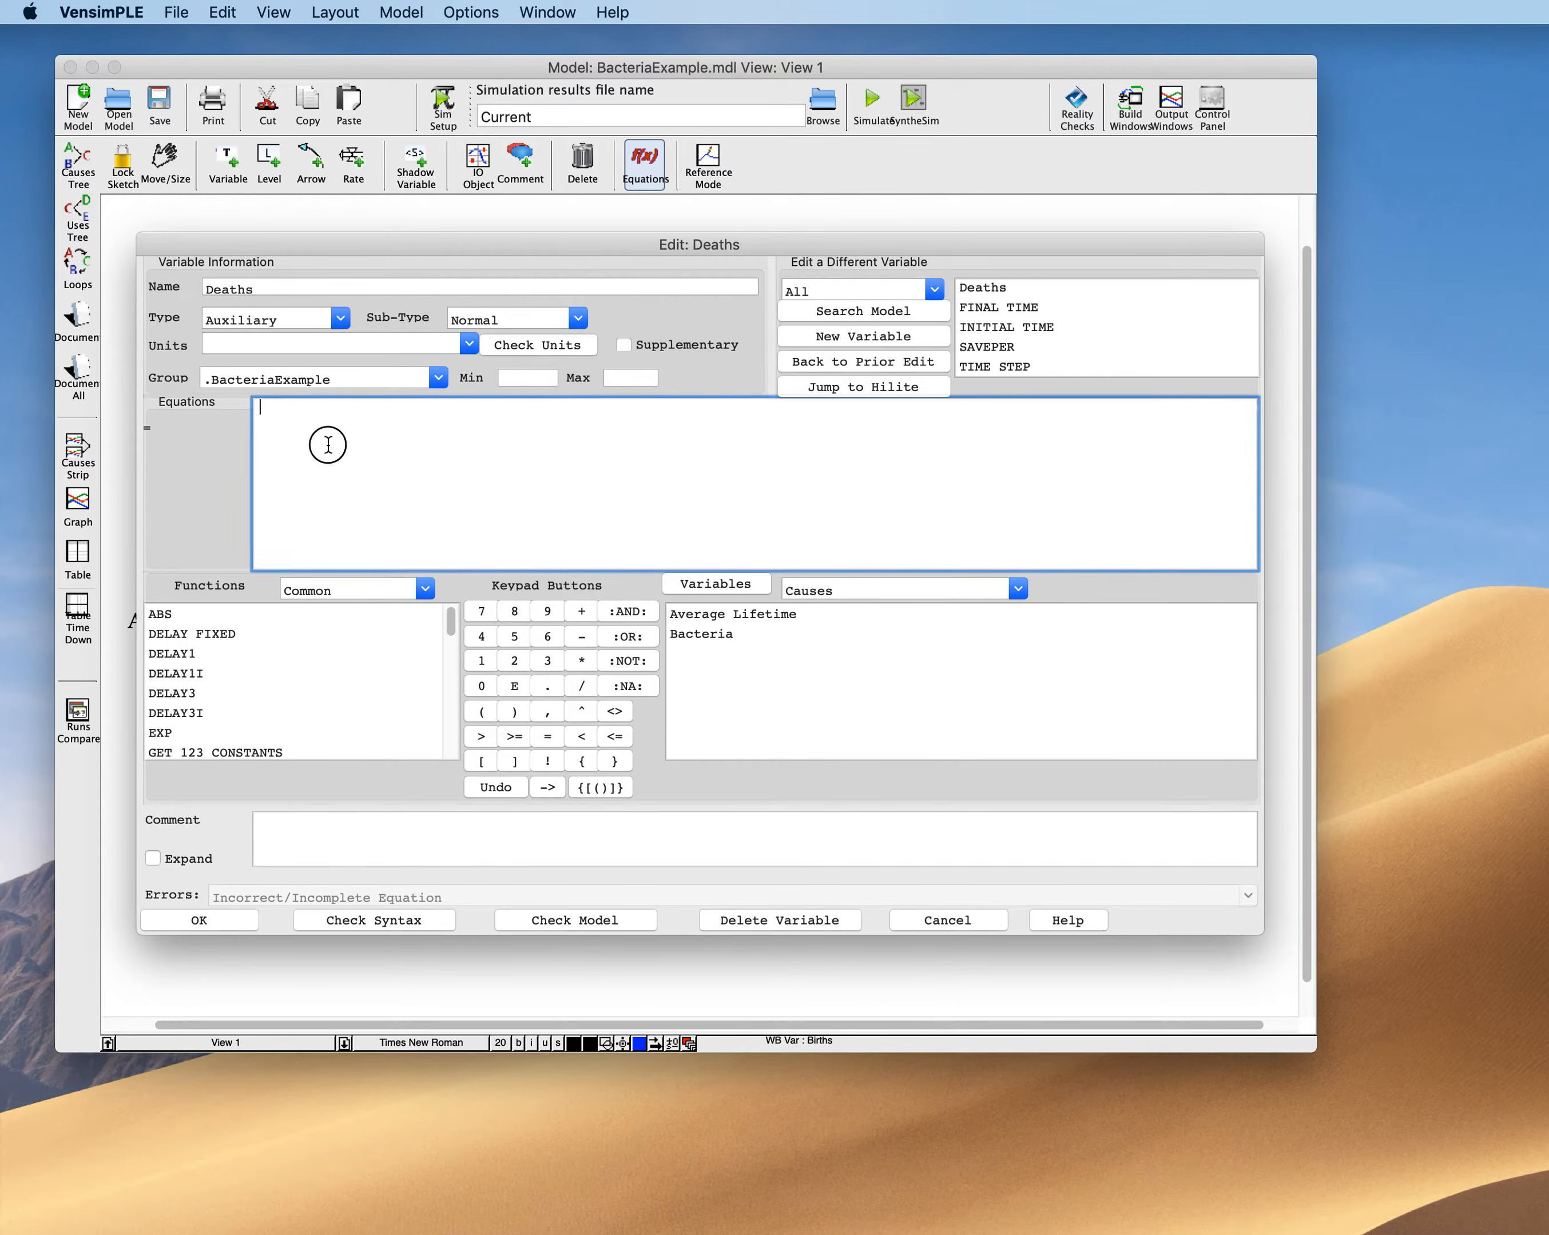
pyautogui.click(706, 634)
pyautogui.write('/')
pyautogui.click(754, 615)
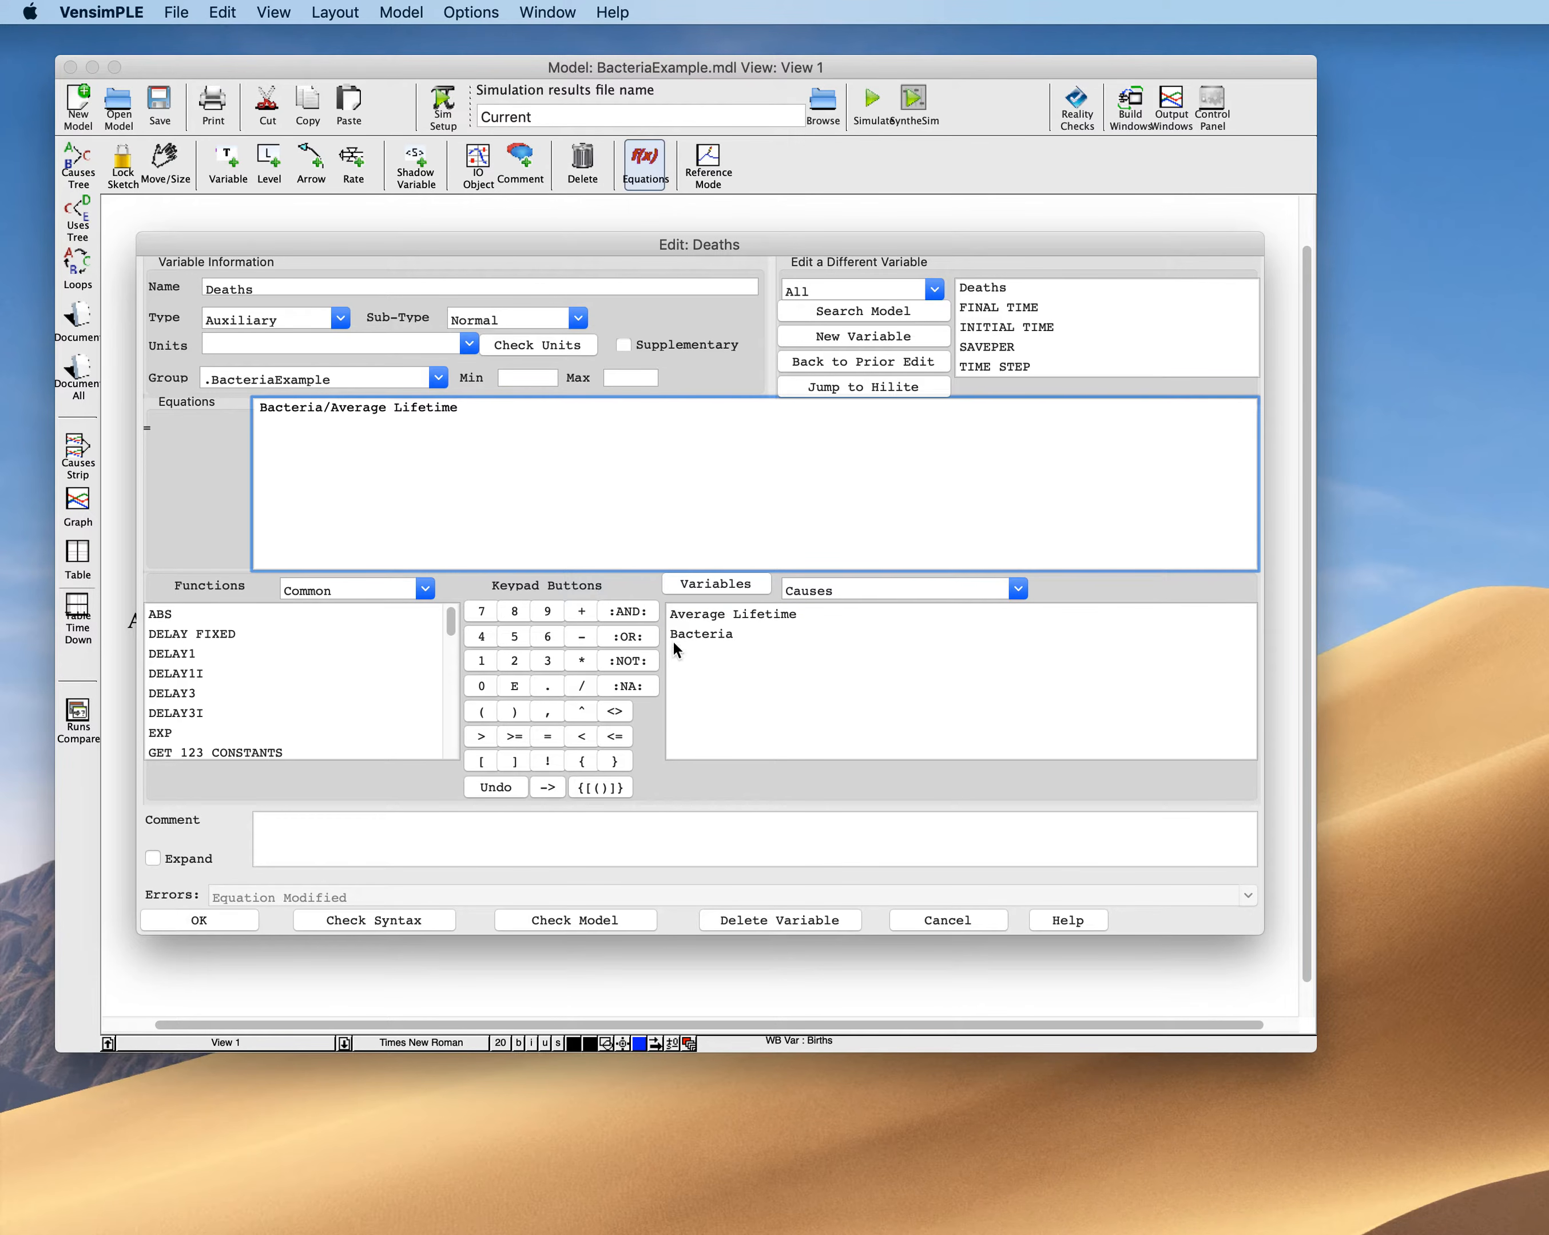
pyautogui.click(224, 921)
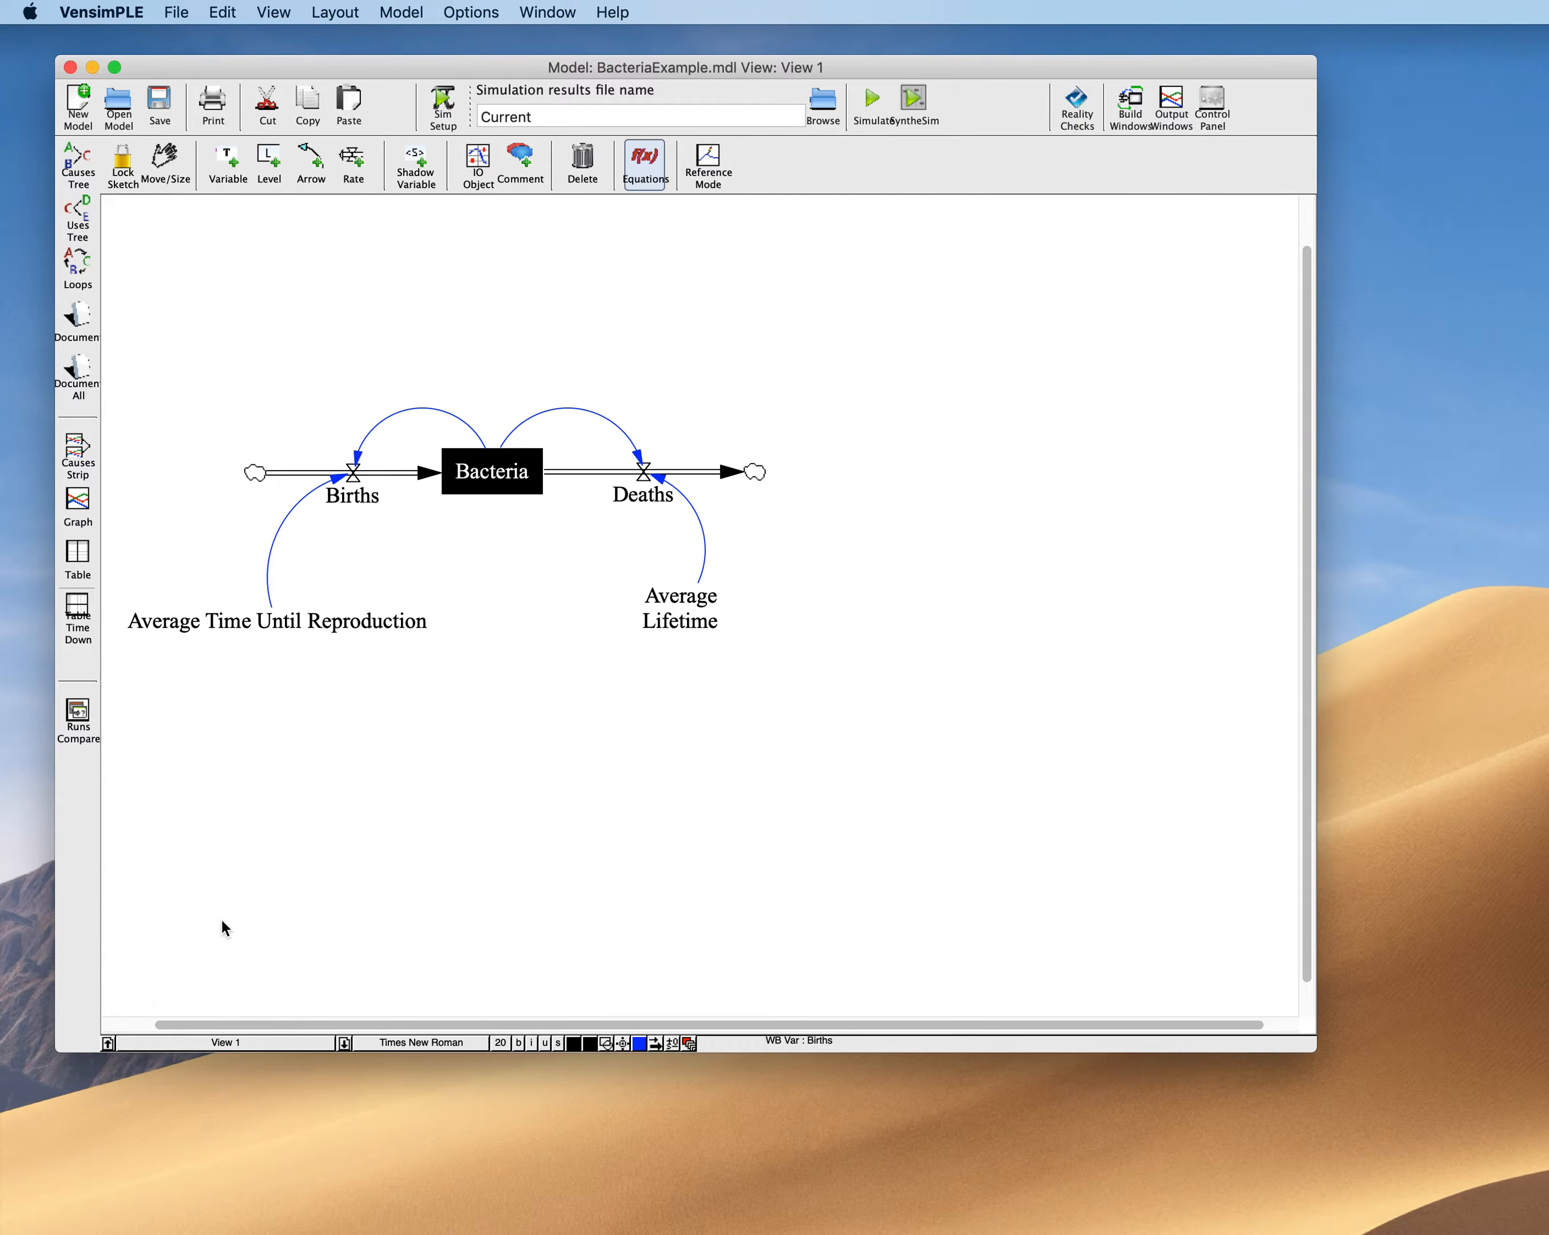
# Set the initial value of the Bacteria level to 1, keeping Births-Deaths as its integral equation
pyautogui.click(505, 473)
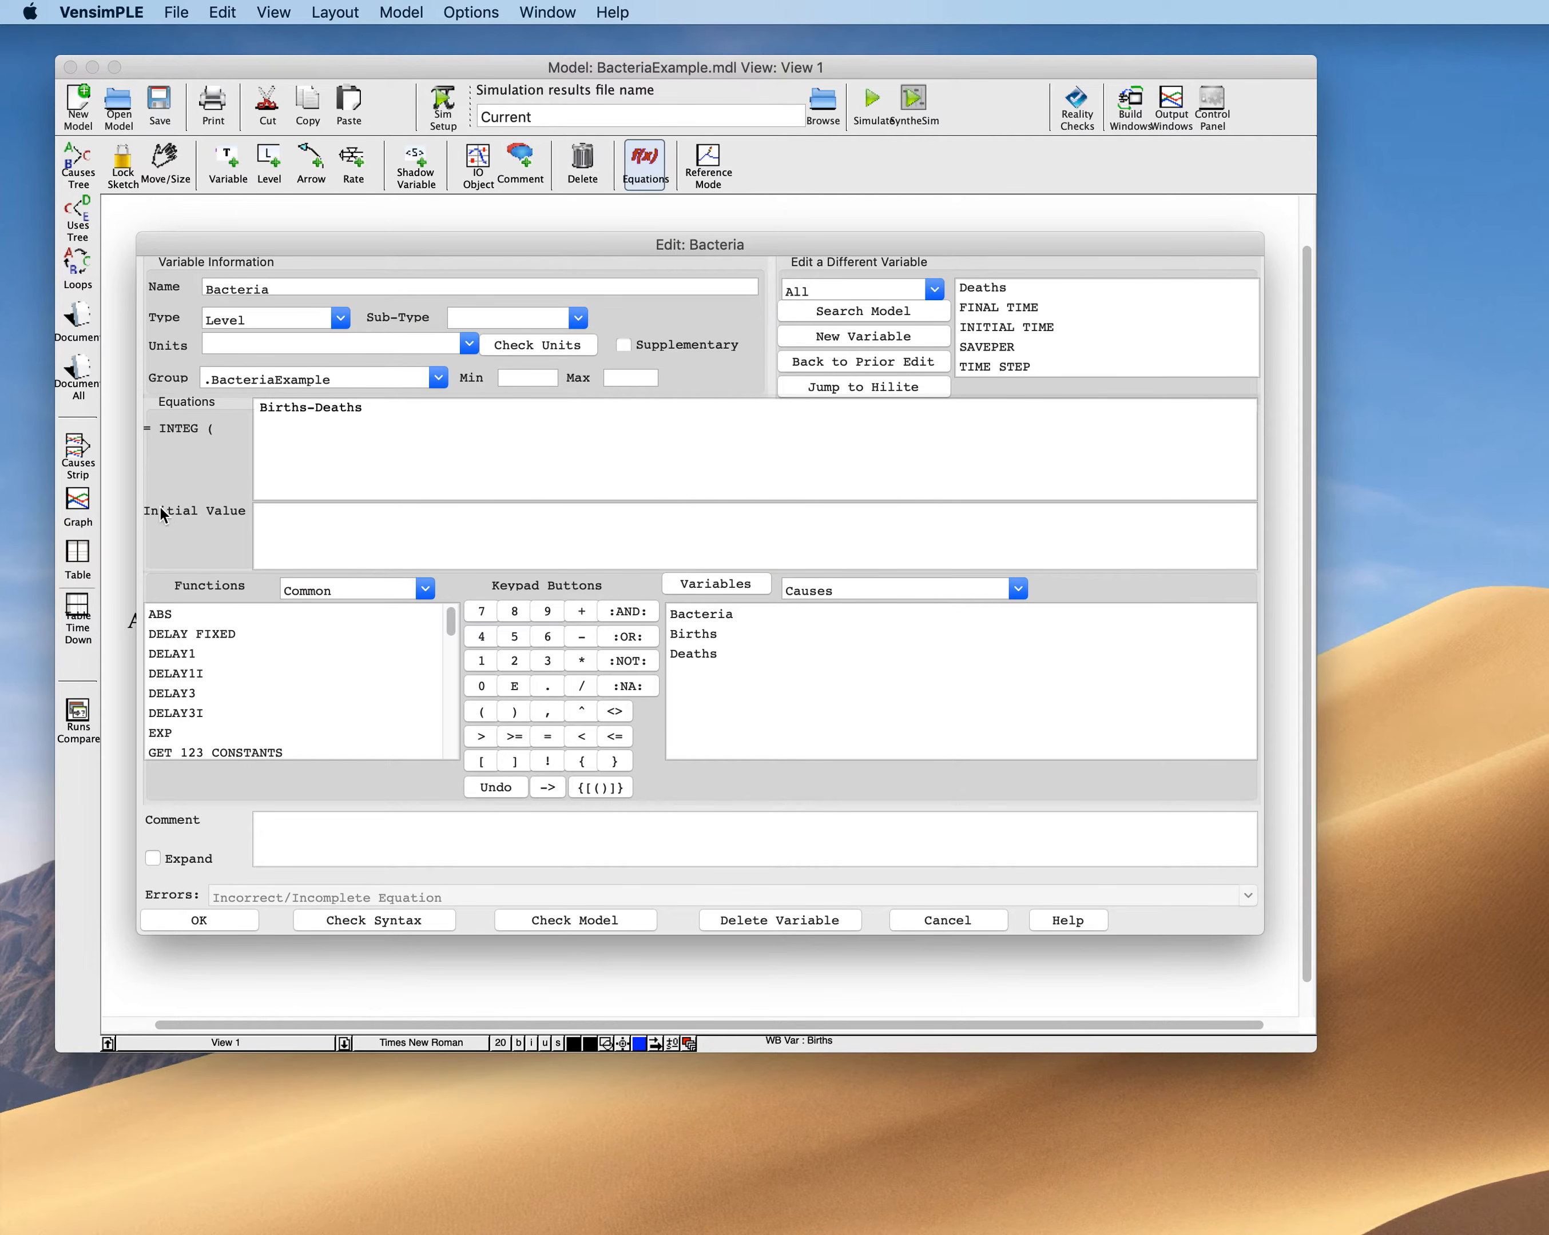
pyautogui.click(322, 524)
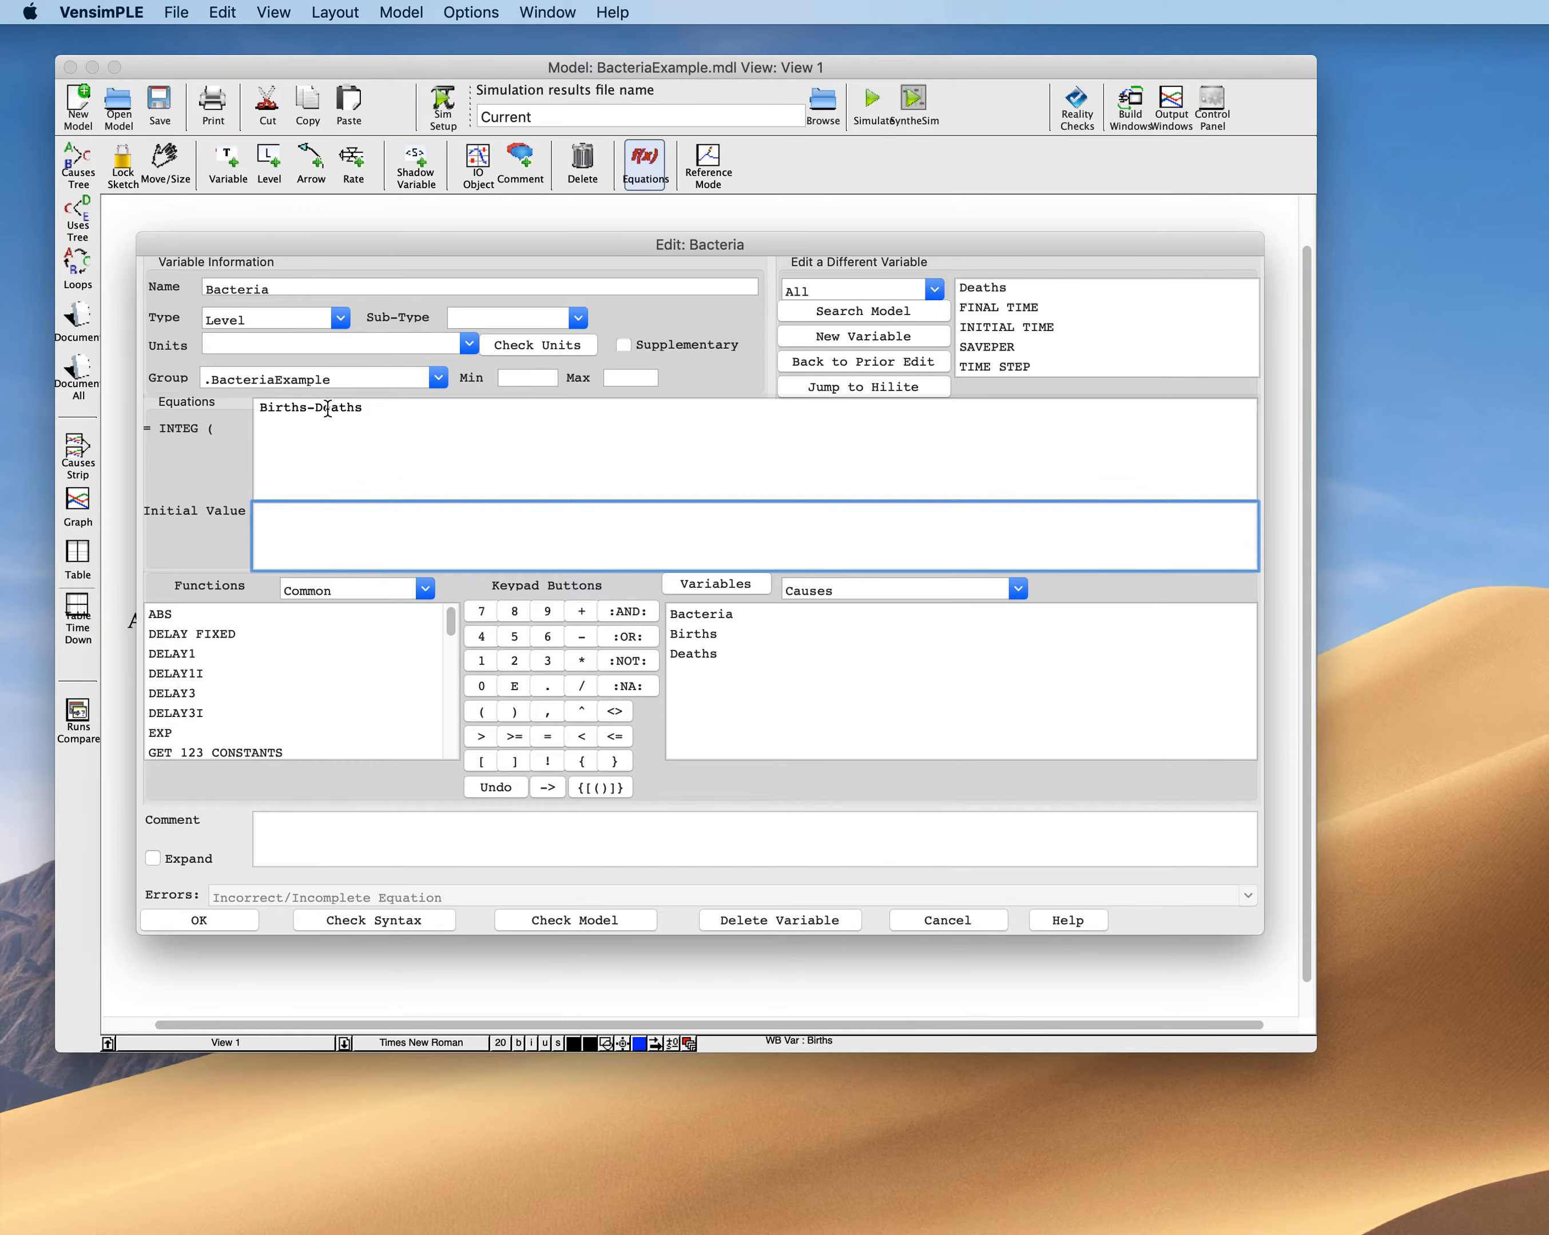
pyautogui.moveTo(481, 244); pyautogui.dragTo(477, 564)
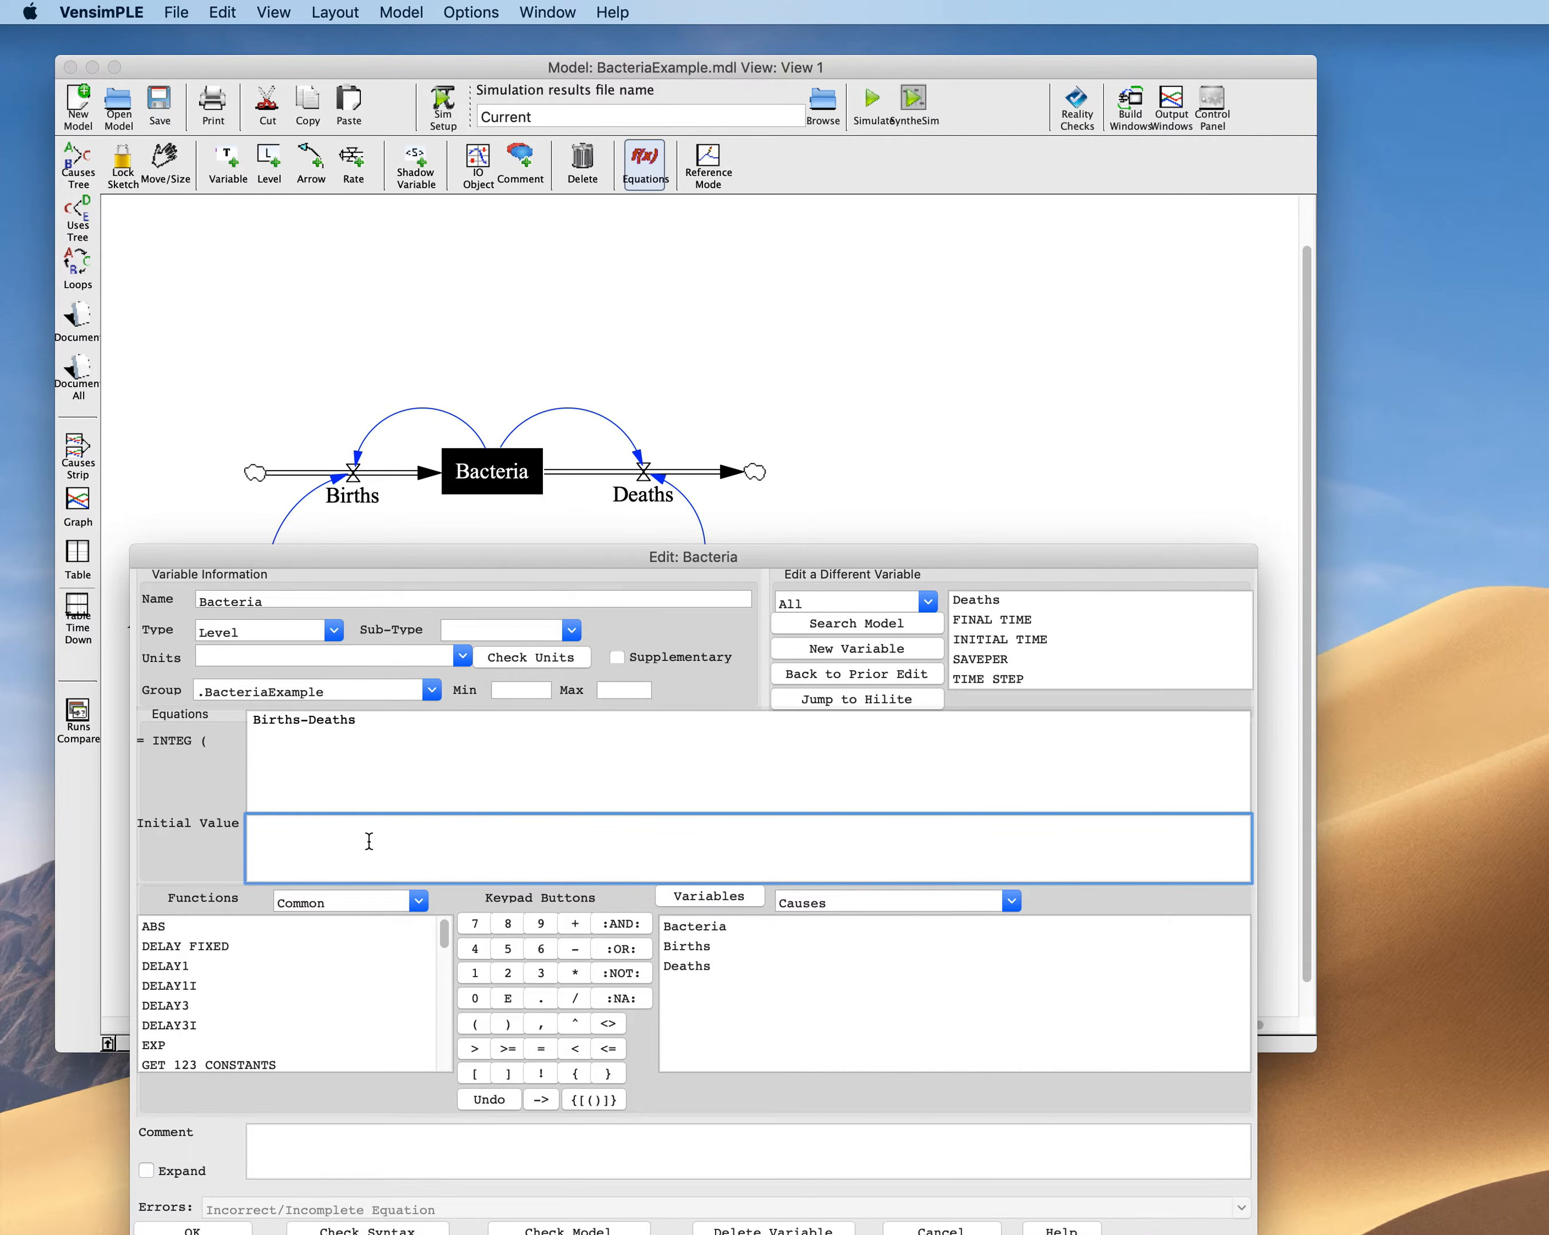
pyautogui.moveTo(501, 564); pyautogui.dragTo(490, 521)
pyautogui.write('1')
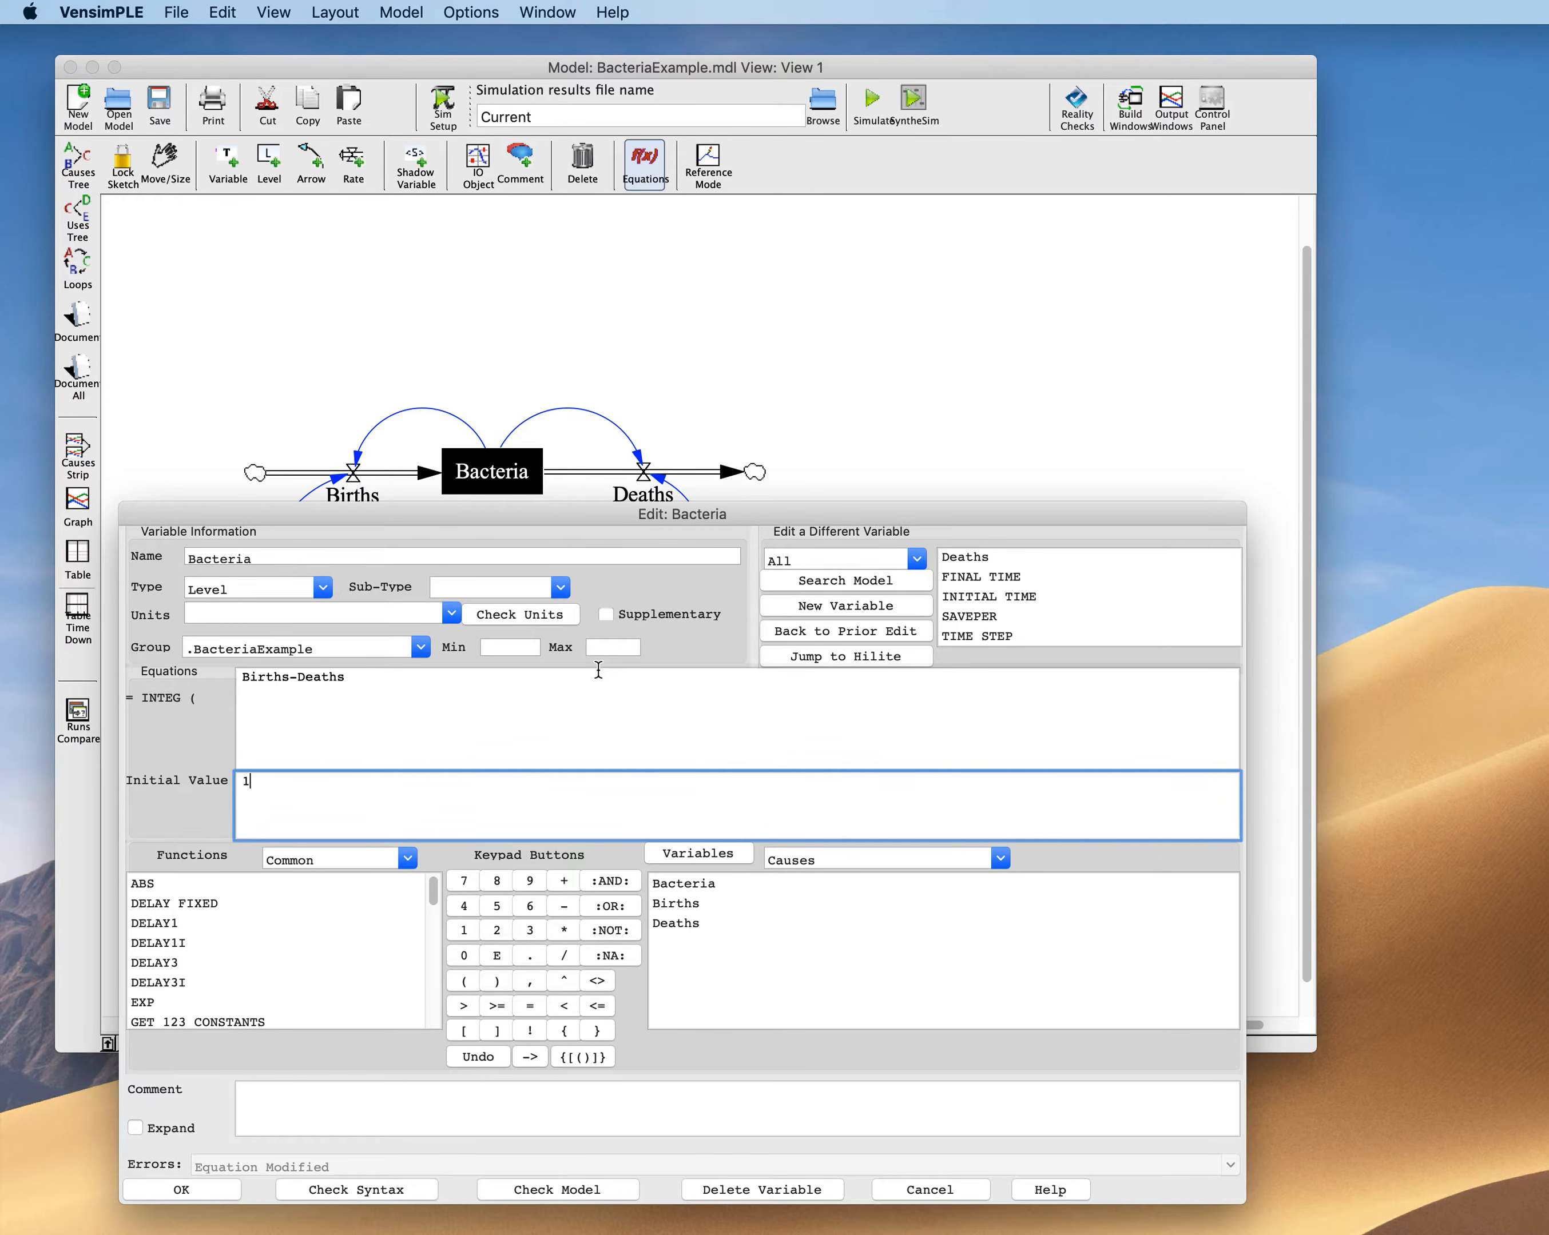
pyautogui.click(600, 671)
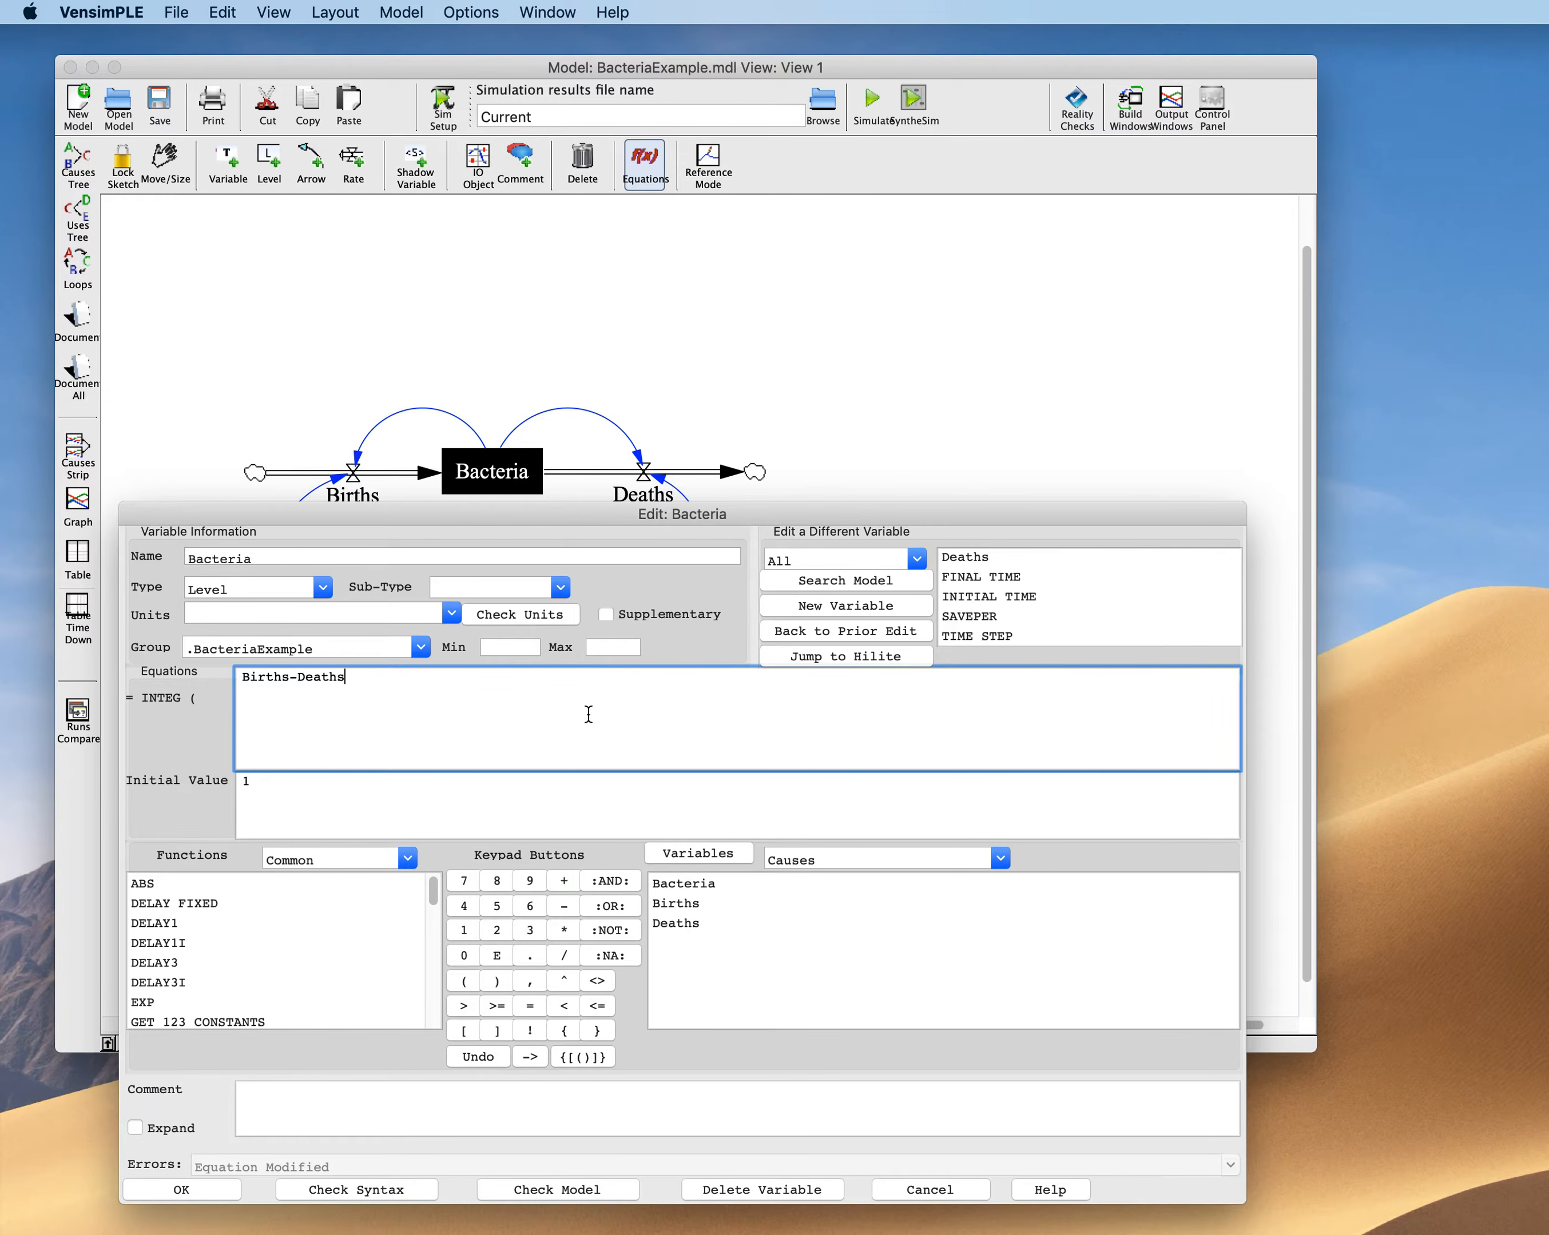
pyautogui.click(341, 790)
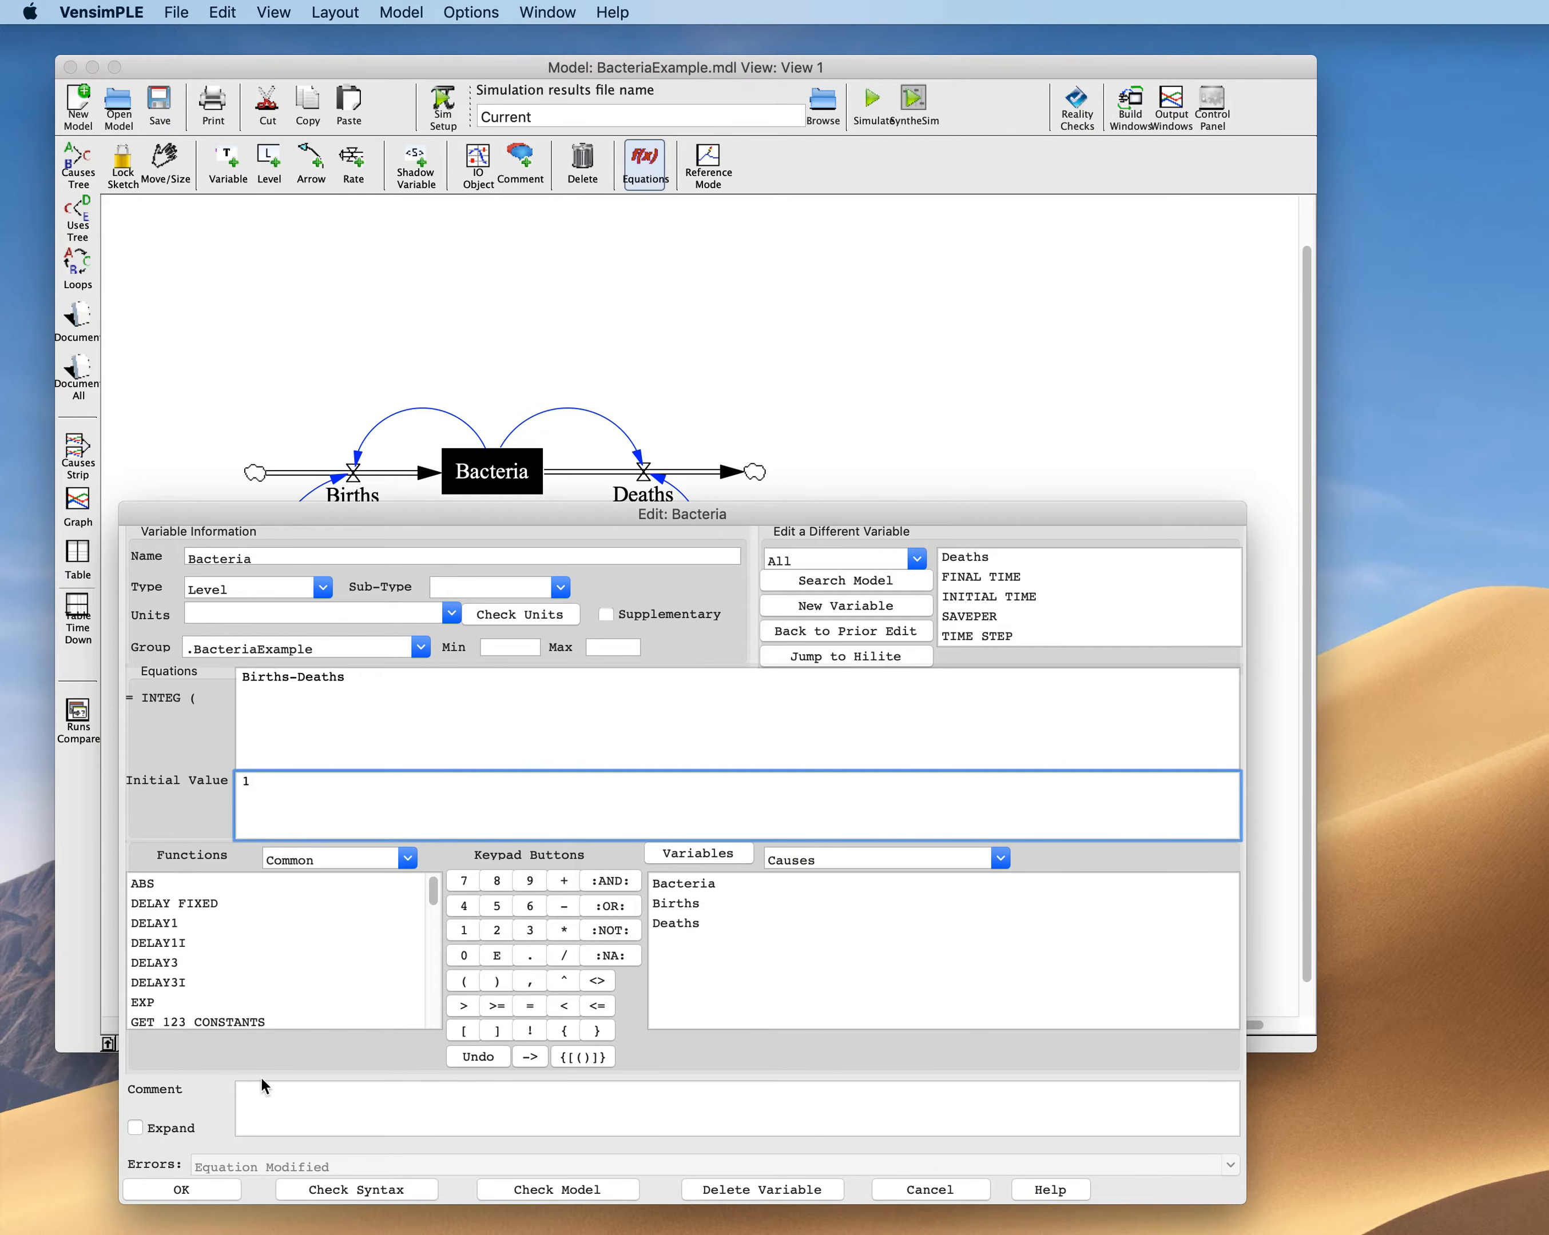
pyautogui.click(214, 1192)
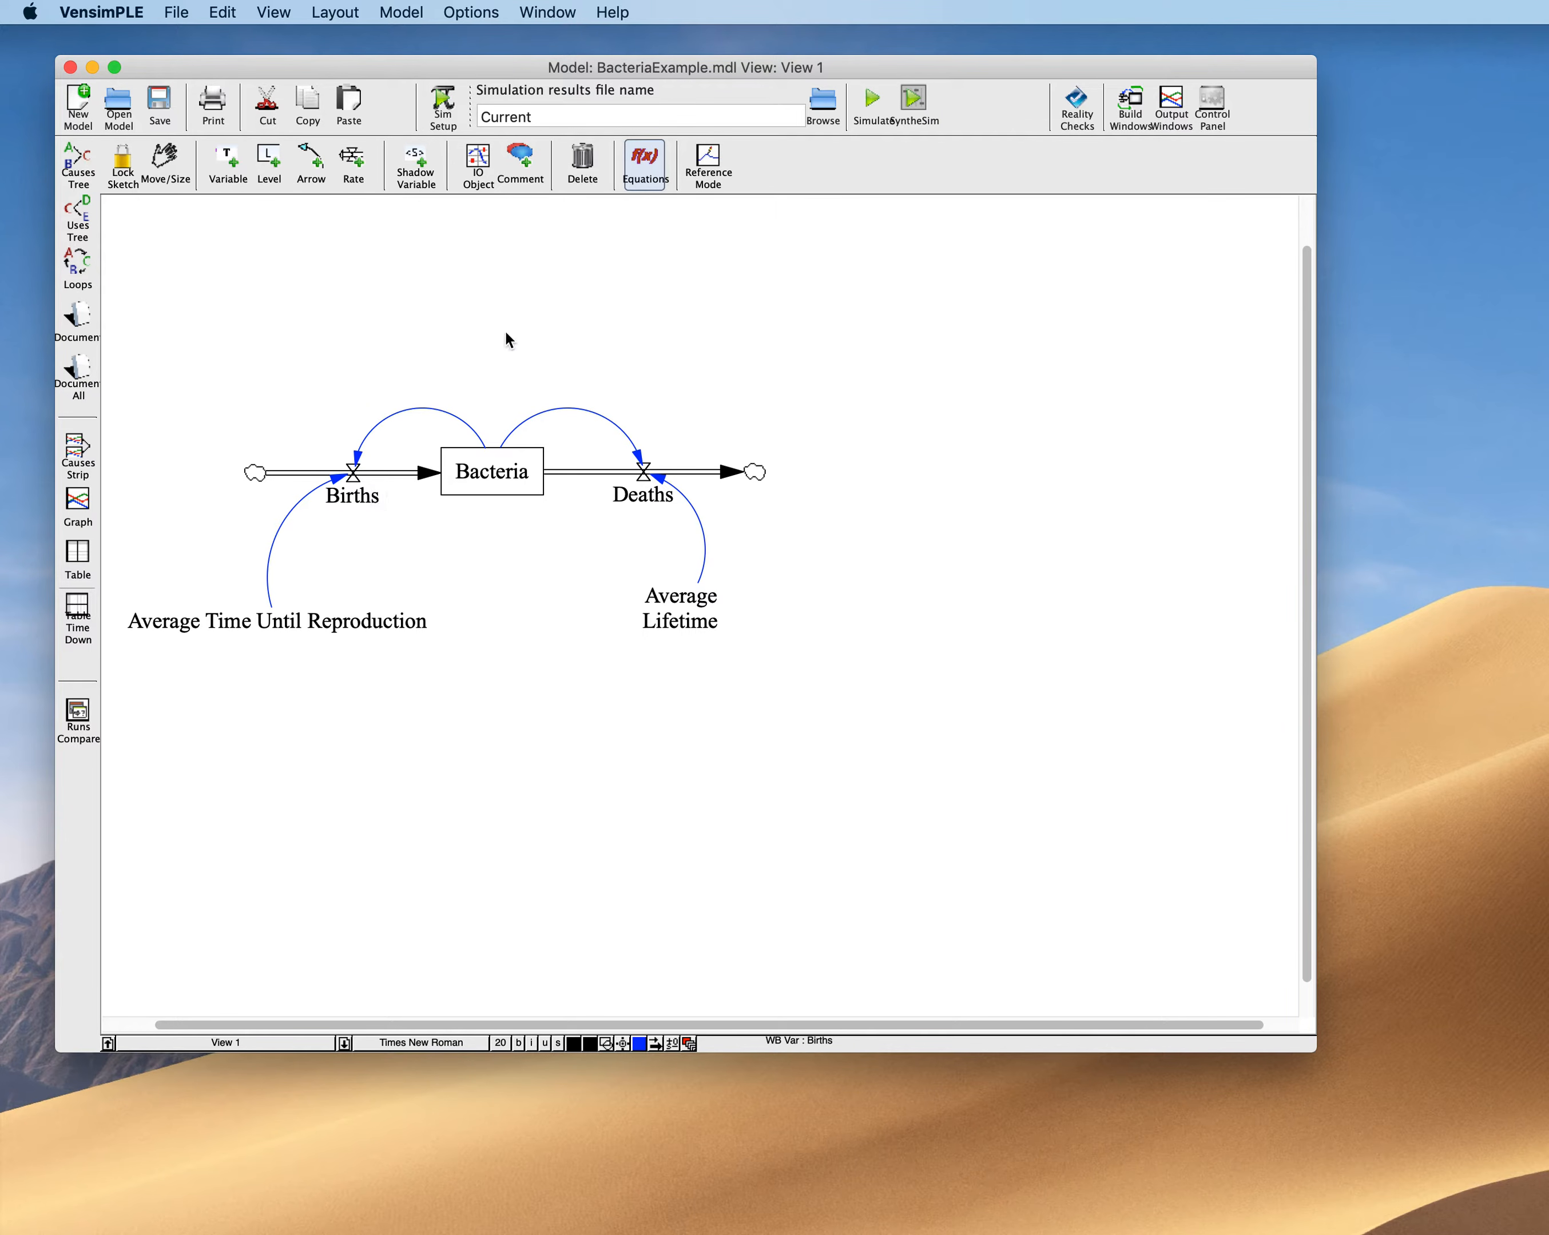
# Name the simulation results file Classroom Example and run the simulation
pyautogui.scroll(-1, 496, 304)
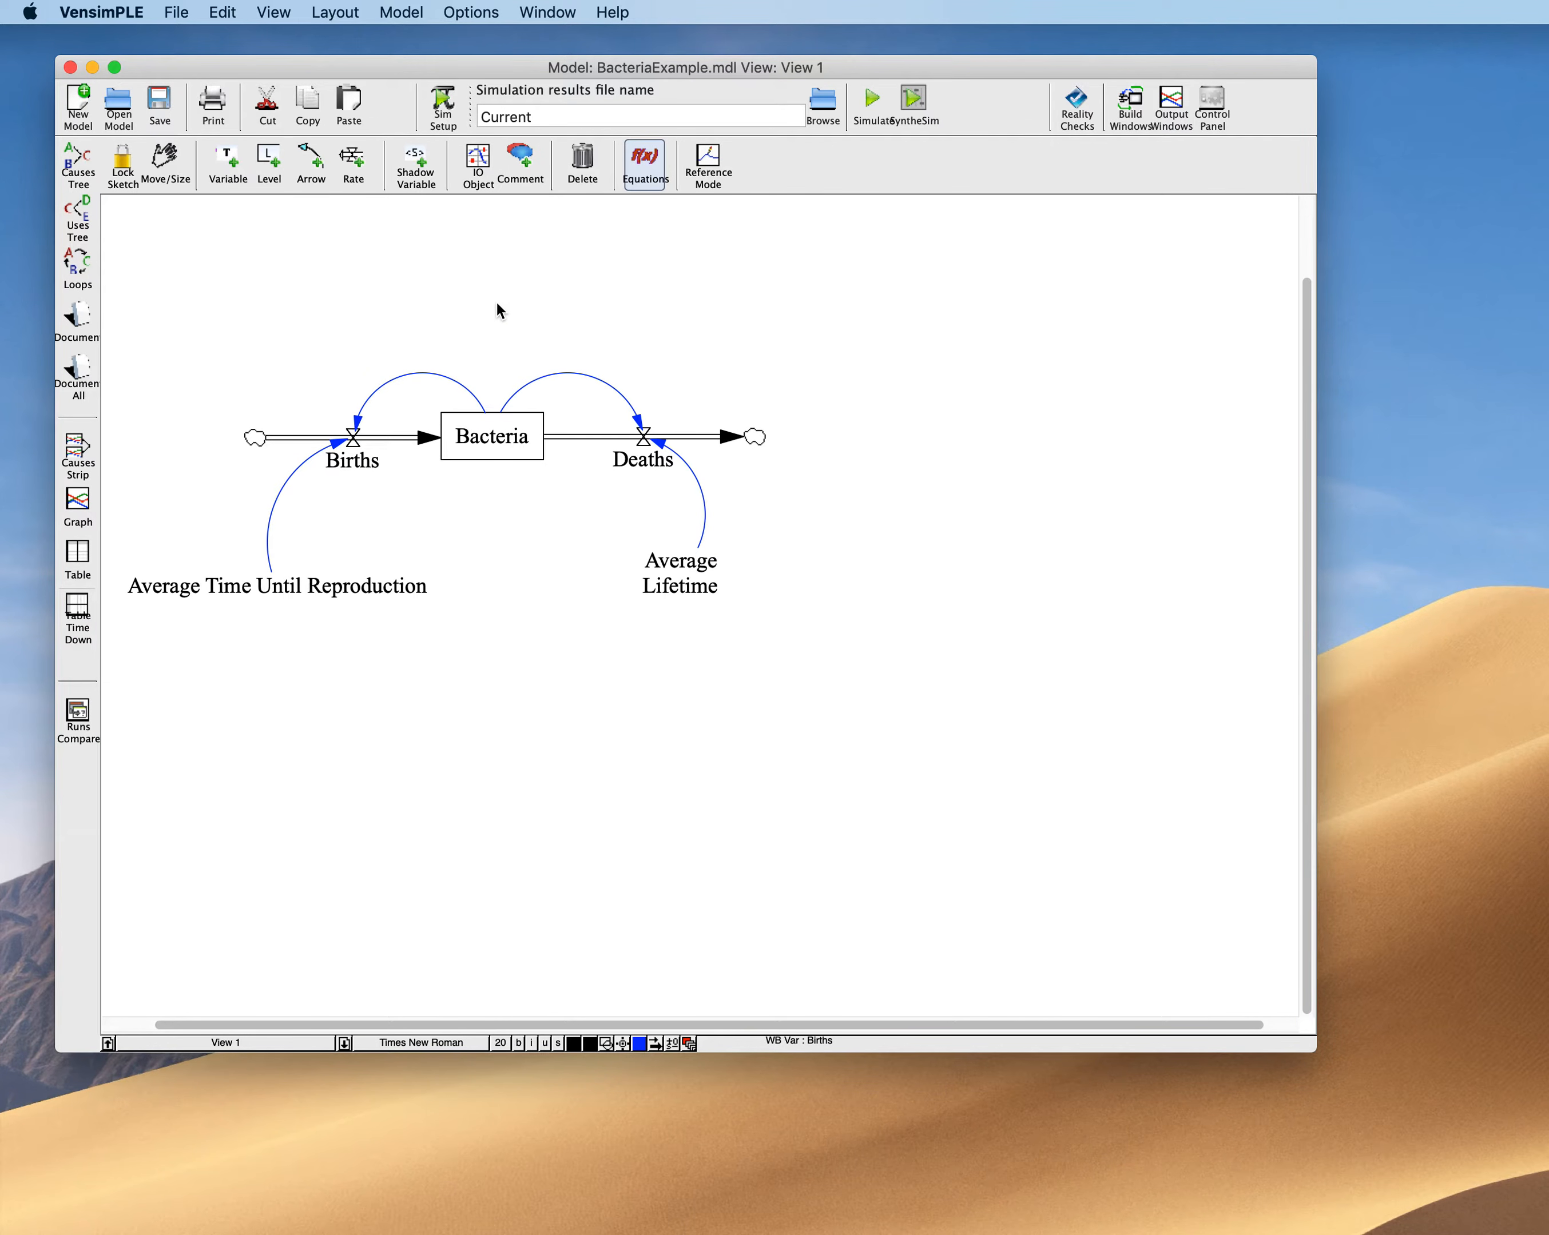
pyautogui.scroll(3, 496, 303)
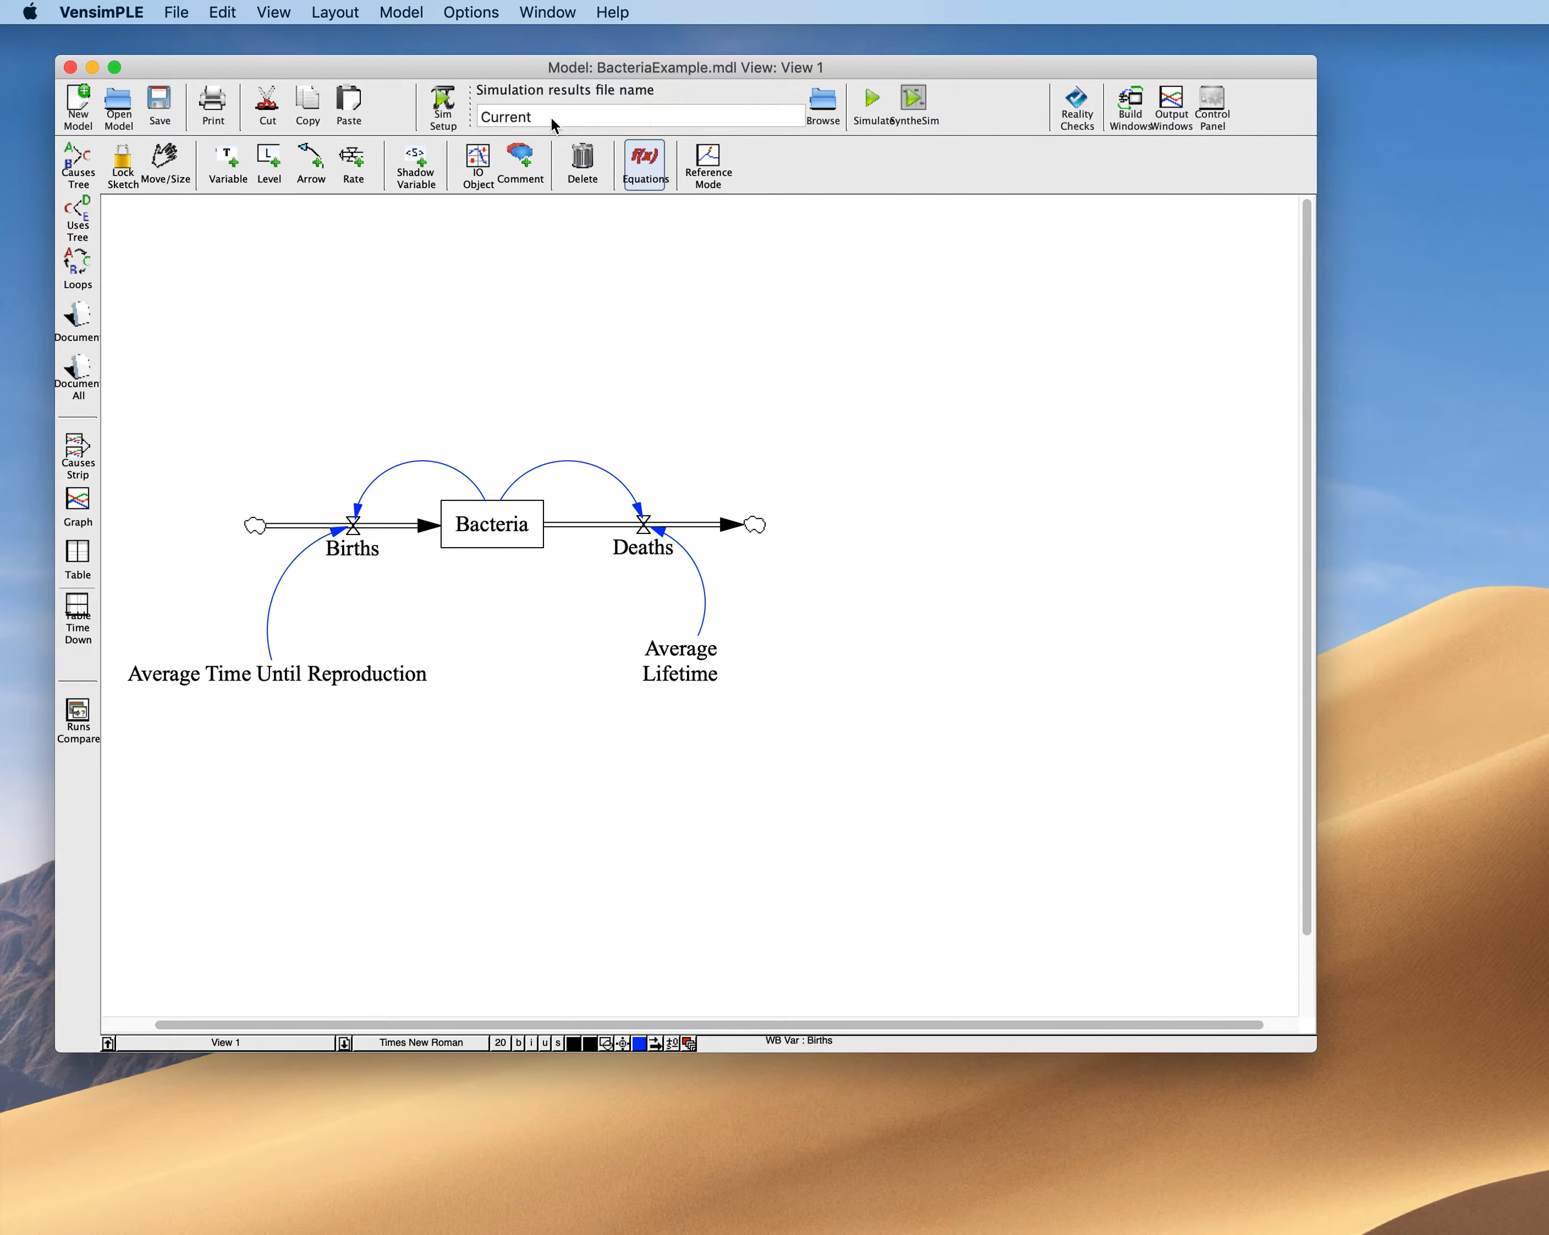
pyautogui.click(520, 115)
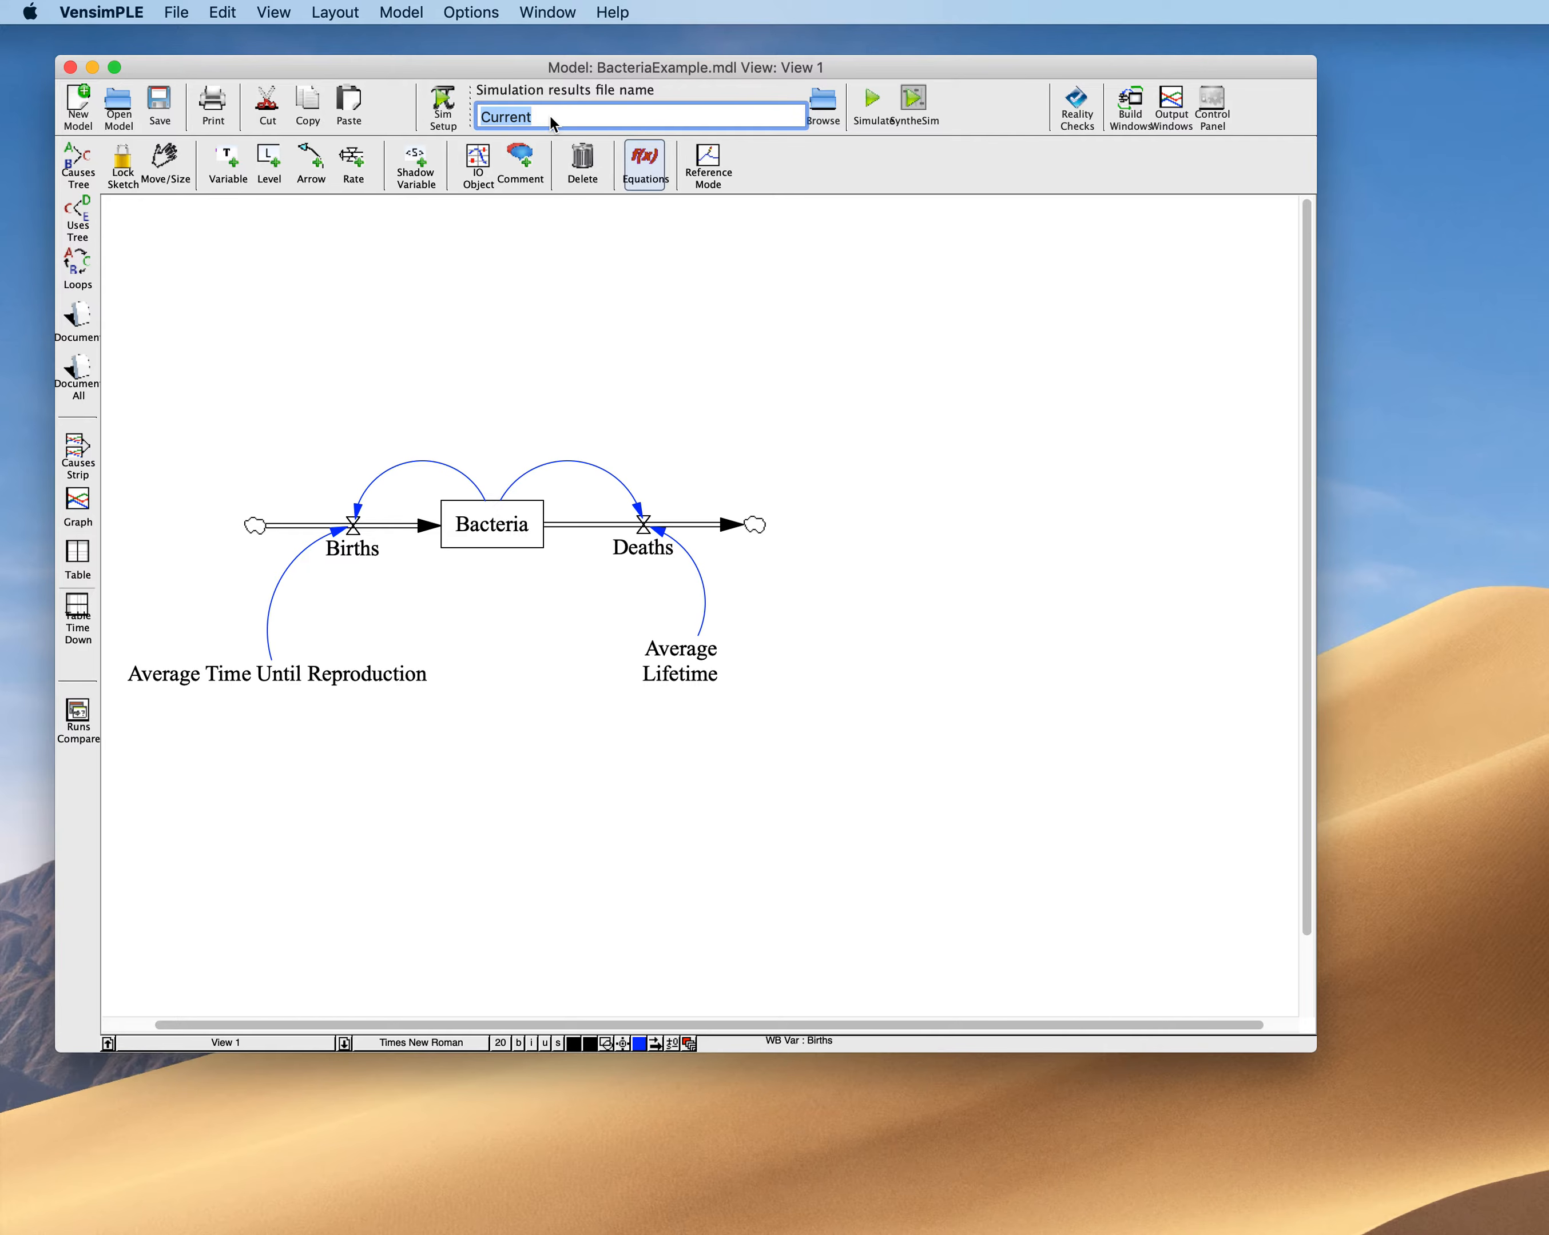
pyautogui.write('Classroom Example')
pyautogui.click(874, 105)
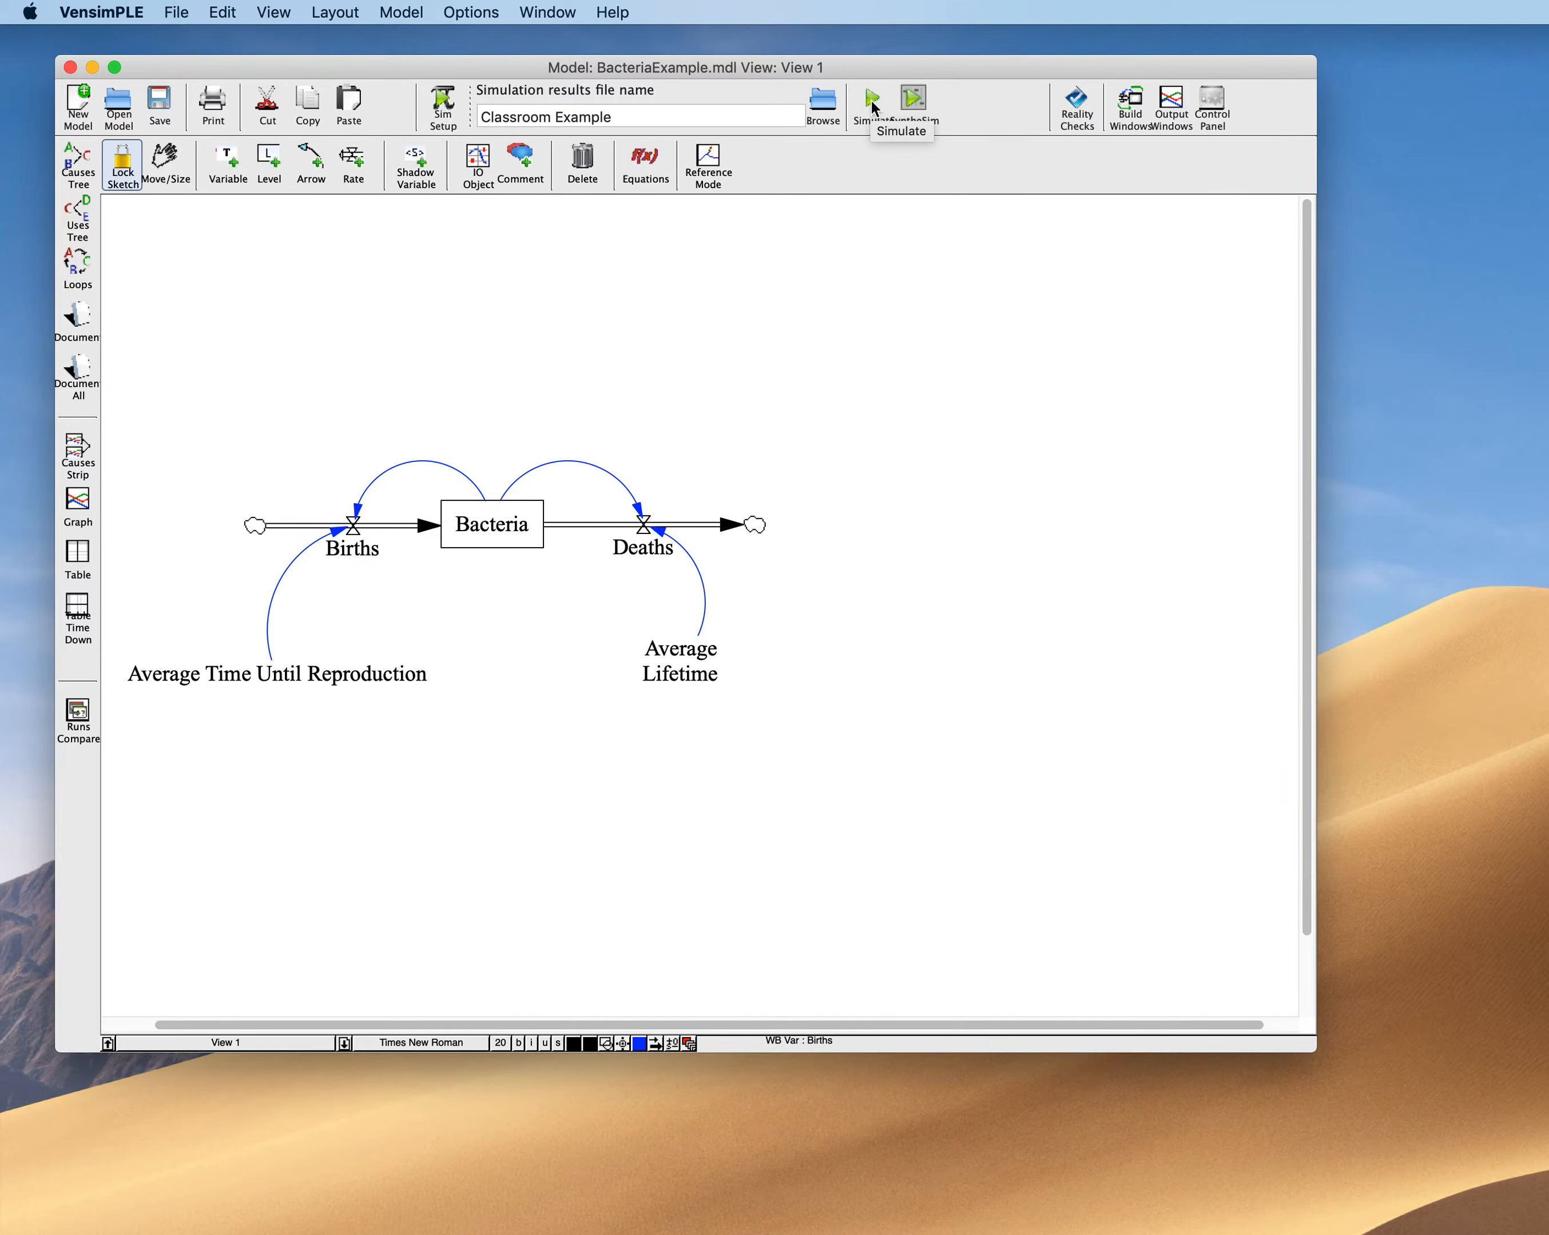
# Rerun the simulation, overwriting the Classroom Example dataset, and check where its output file is stored
pyautogui.click(872, 106)
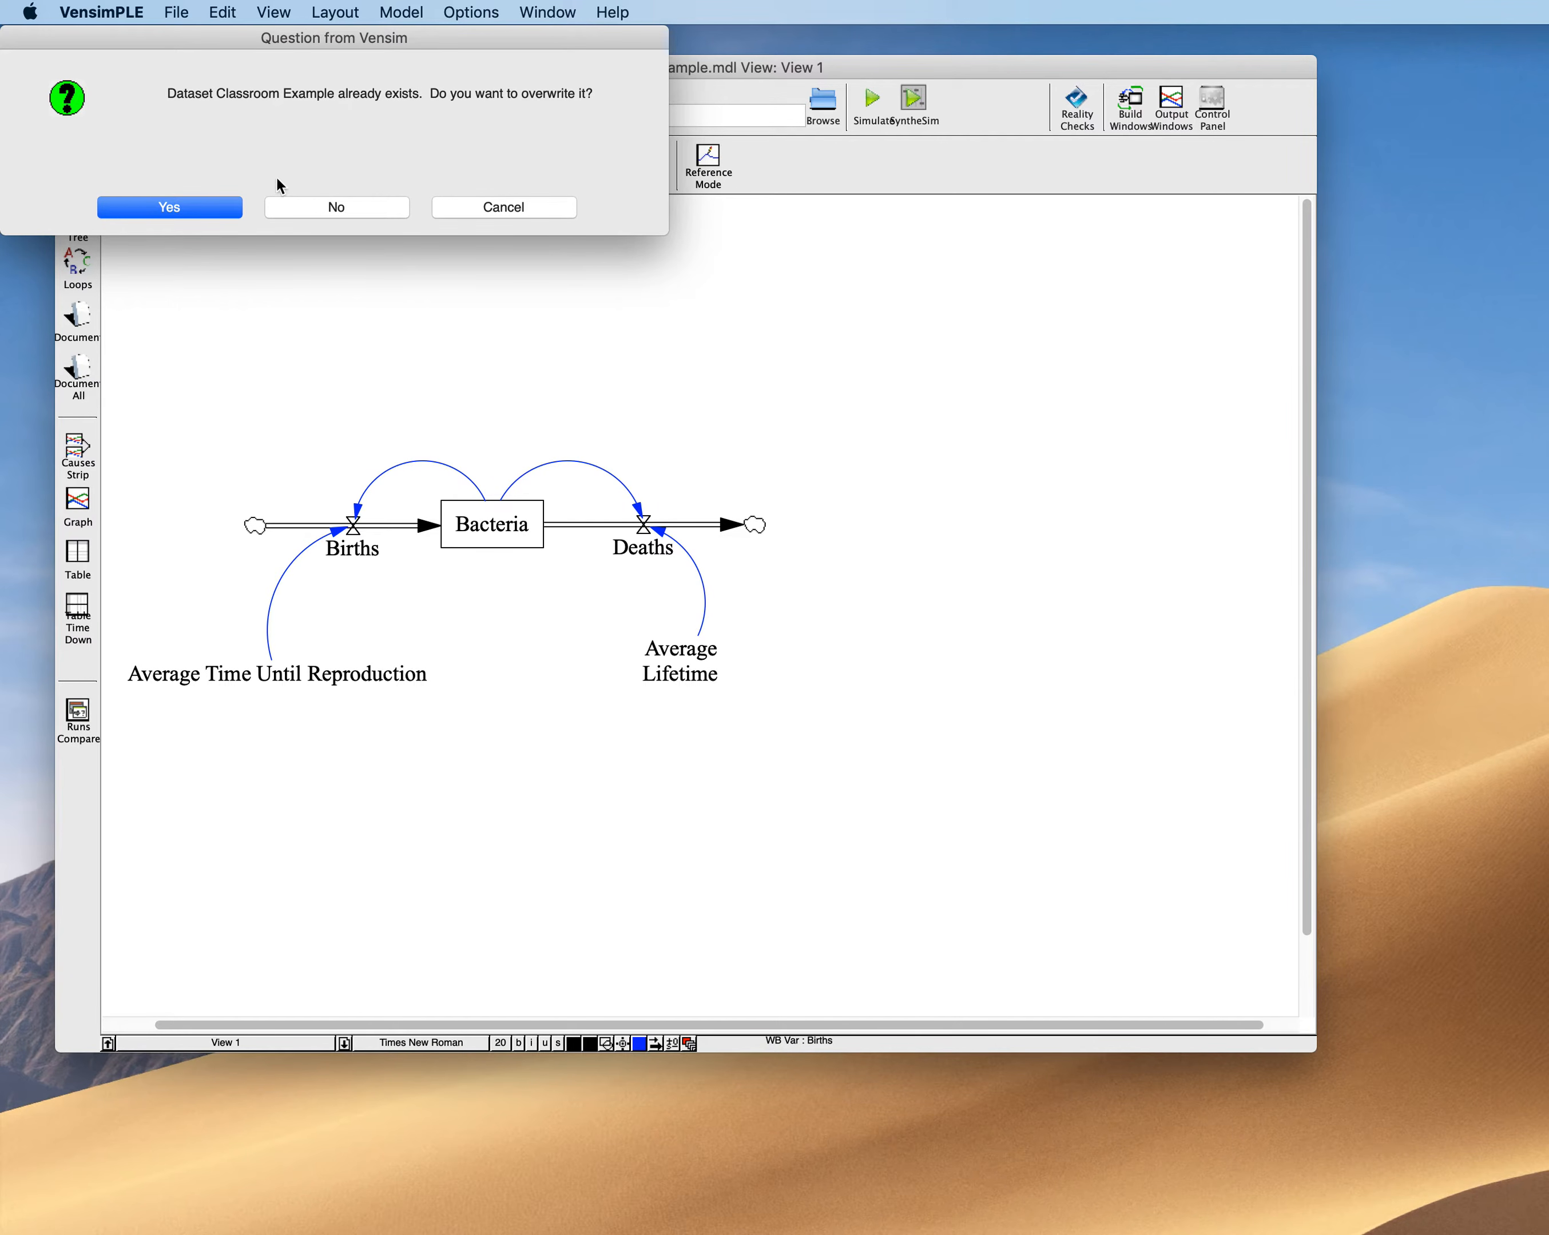
pyautogui.click(212, 207)
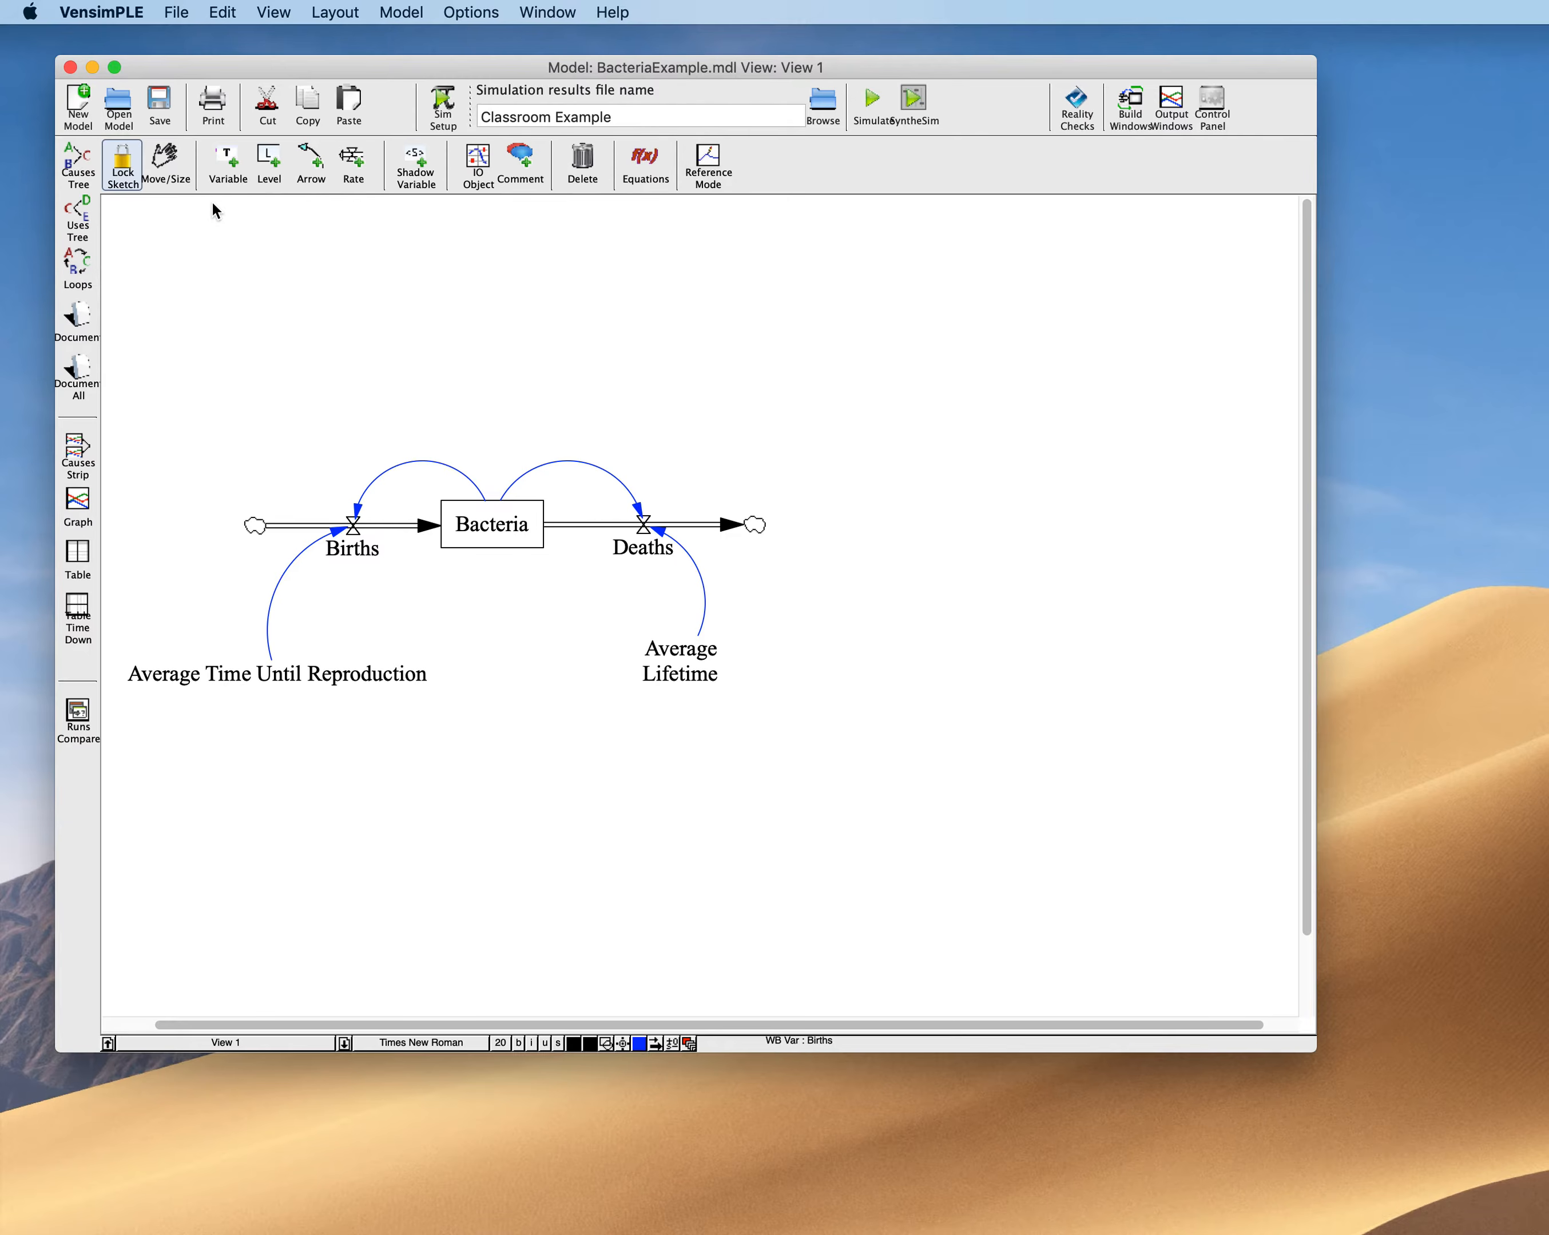
pyautogui.click(821, 107)
pyautogui.moveTo(1516, 395); pyautogui.dragTo(339, 249)
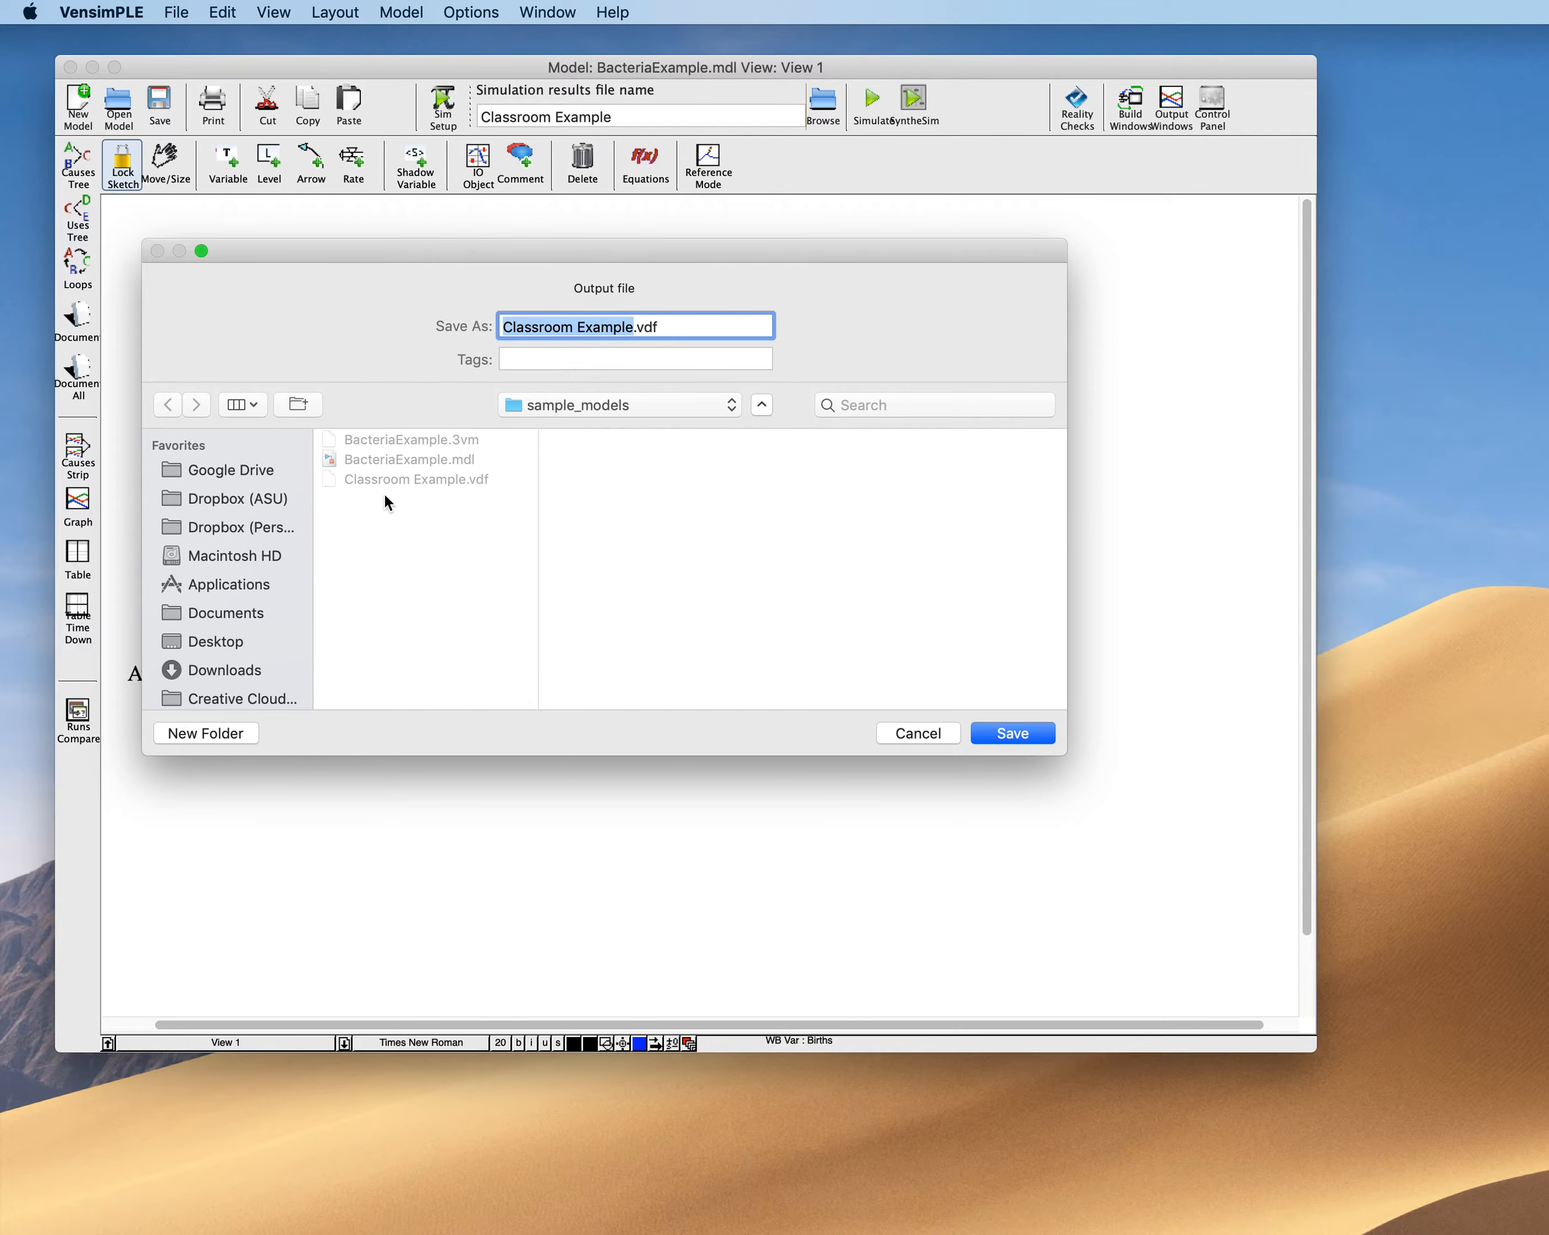
pyautogui.click(910, 731)
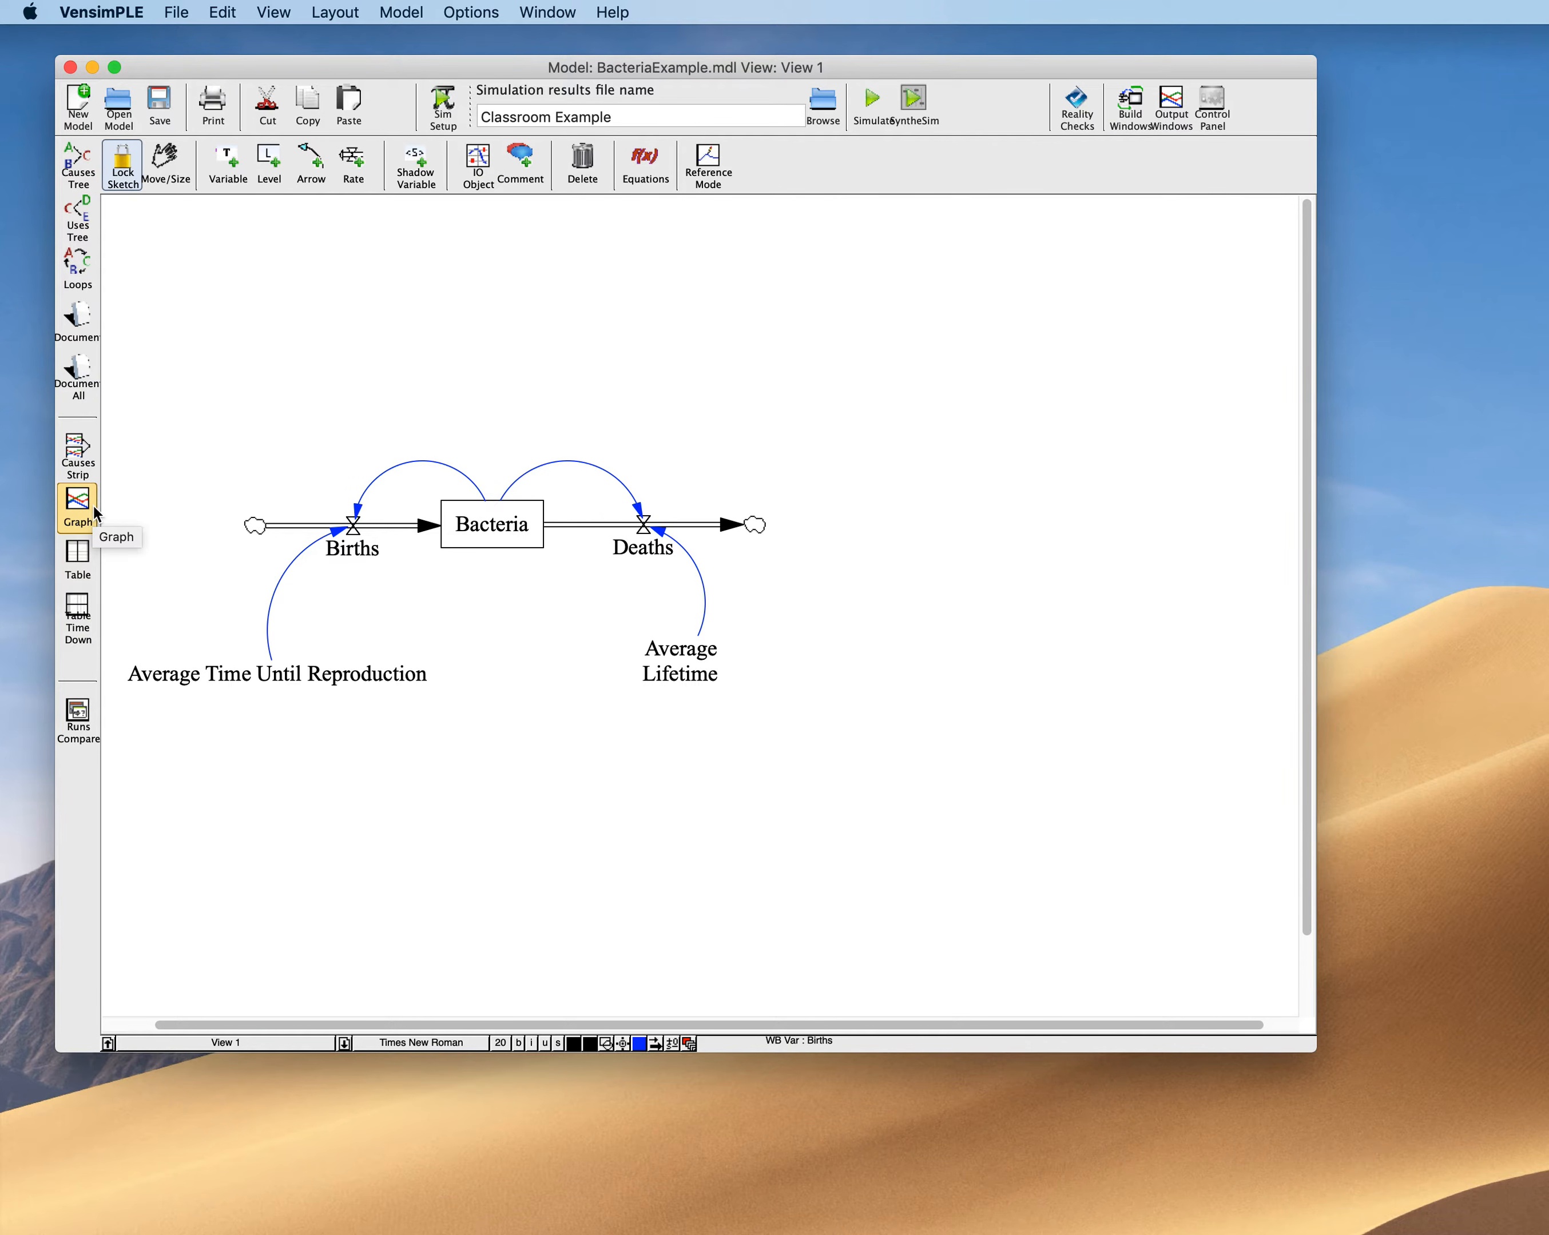
# View the simulated graphs of Bacteria and Births one at a time, closing each graph window
pyautogui.click(78, 503)
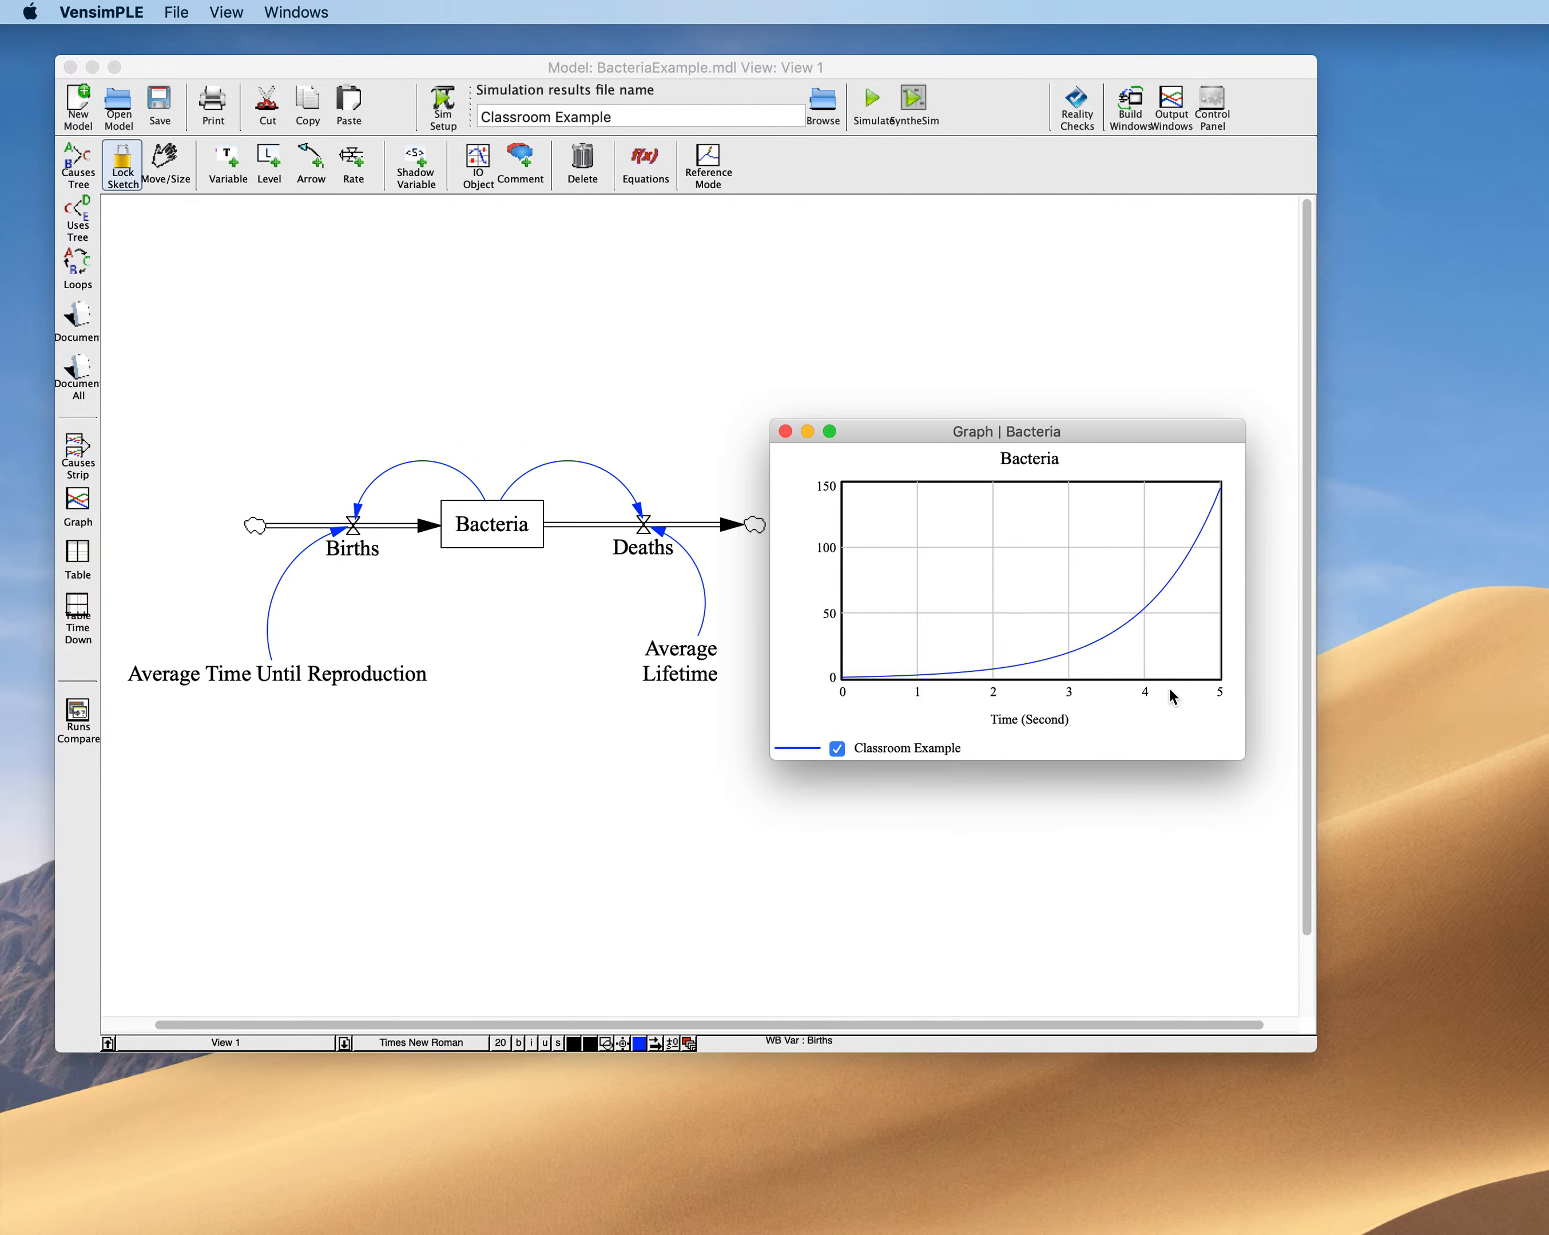
pyautogui.click(785, 432)
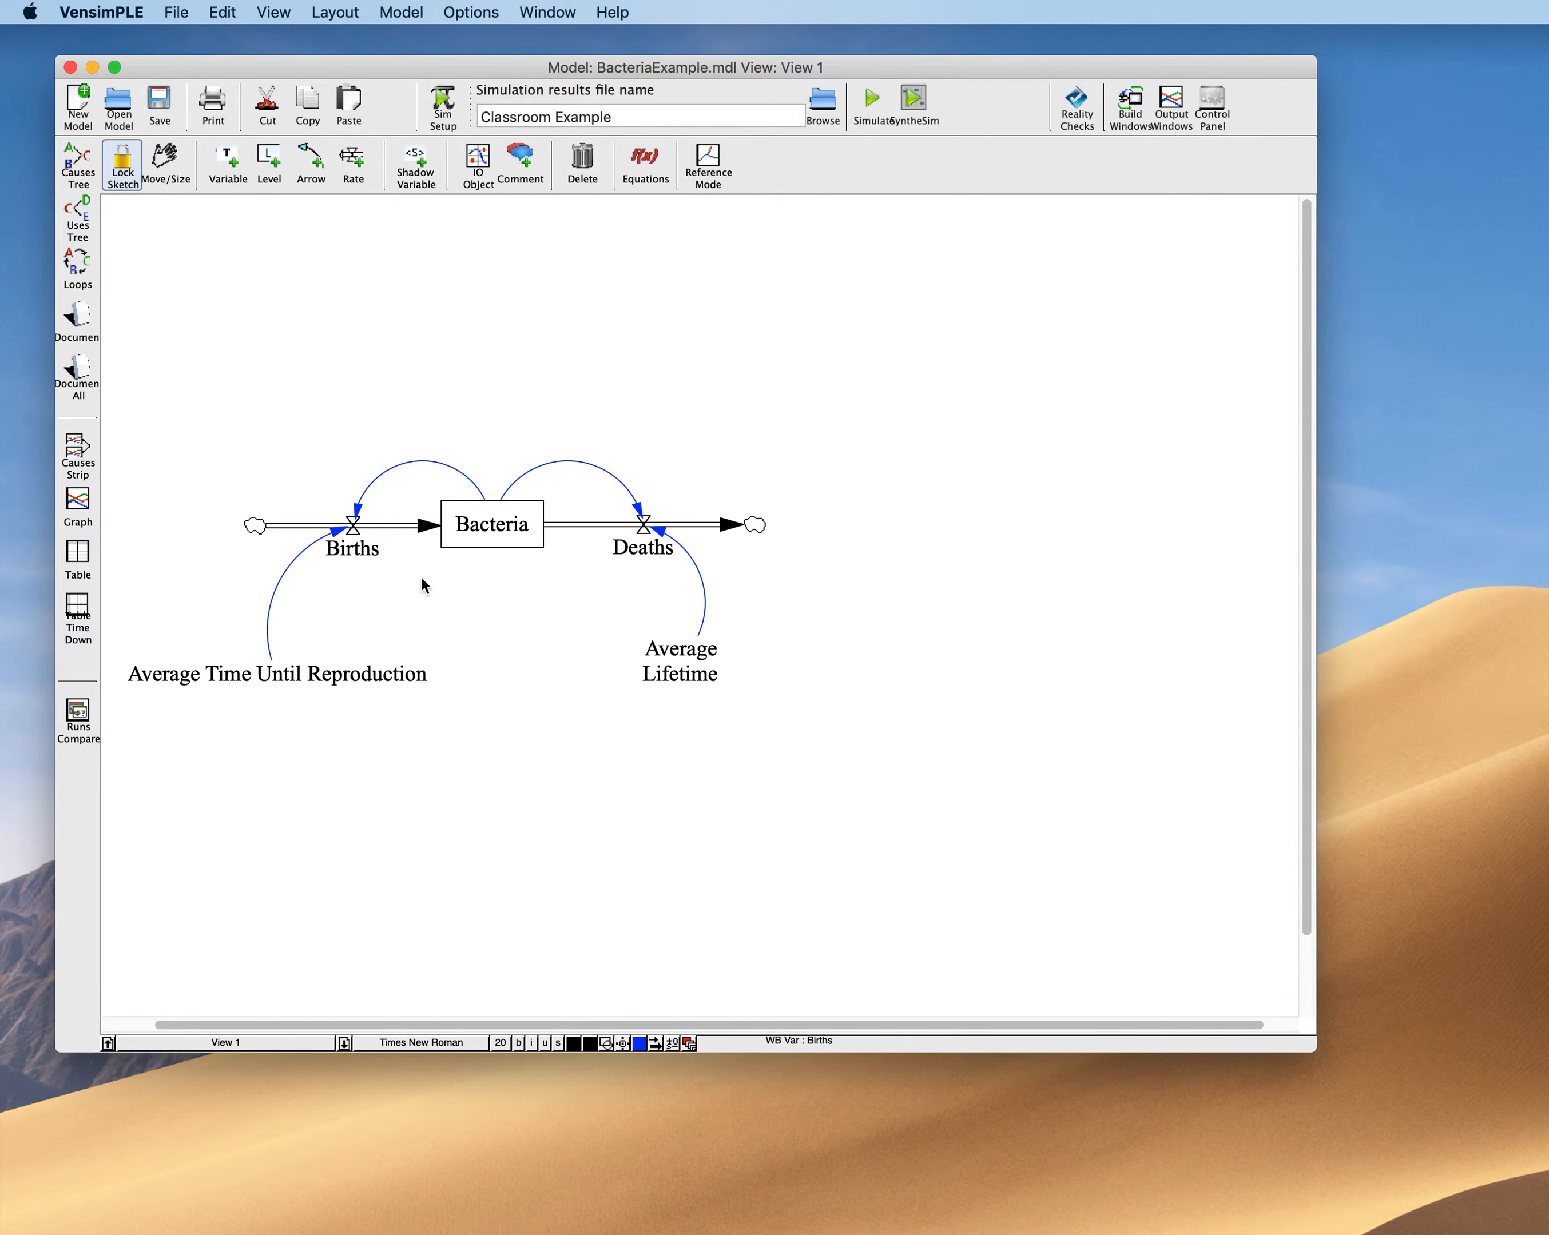
pyautogui.click(368, 557)
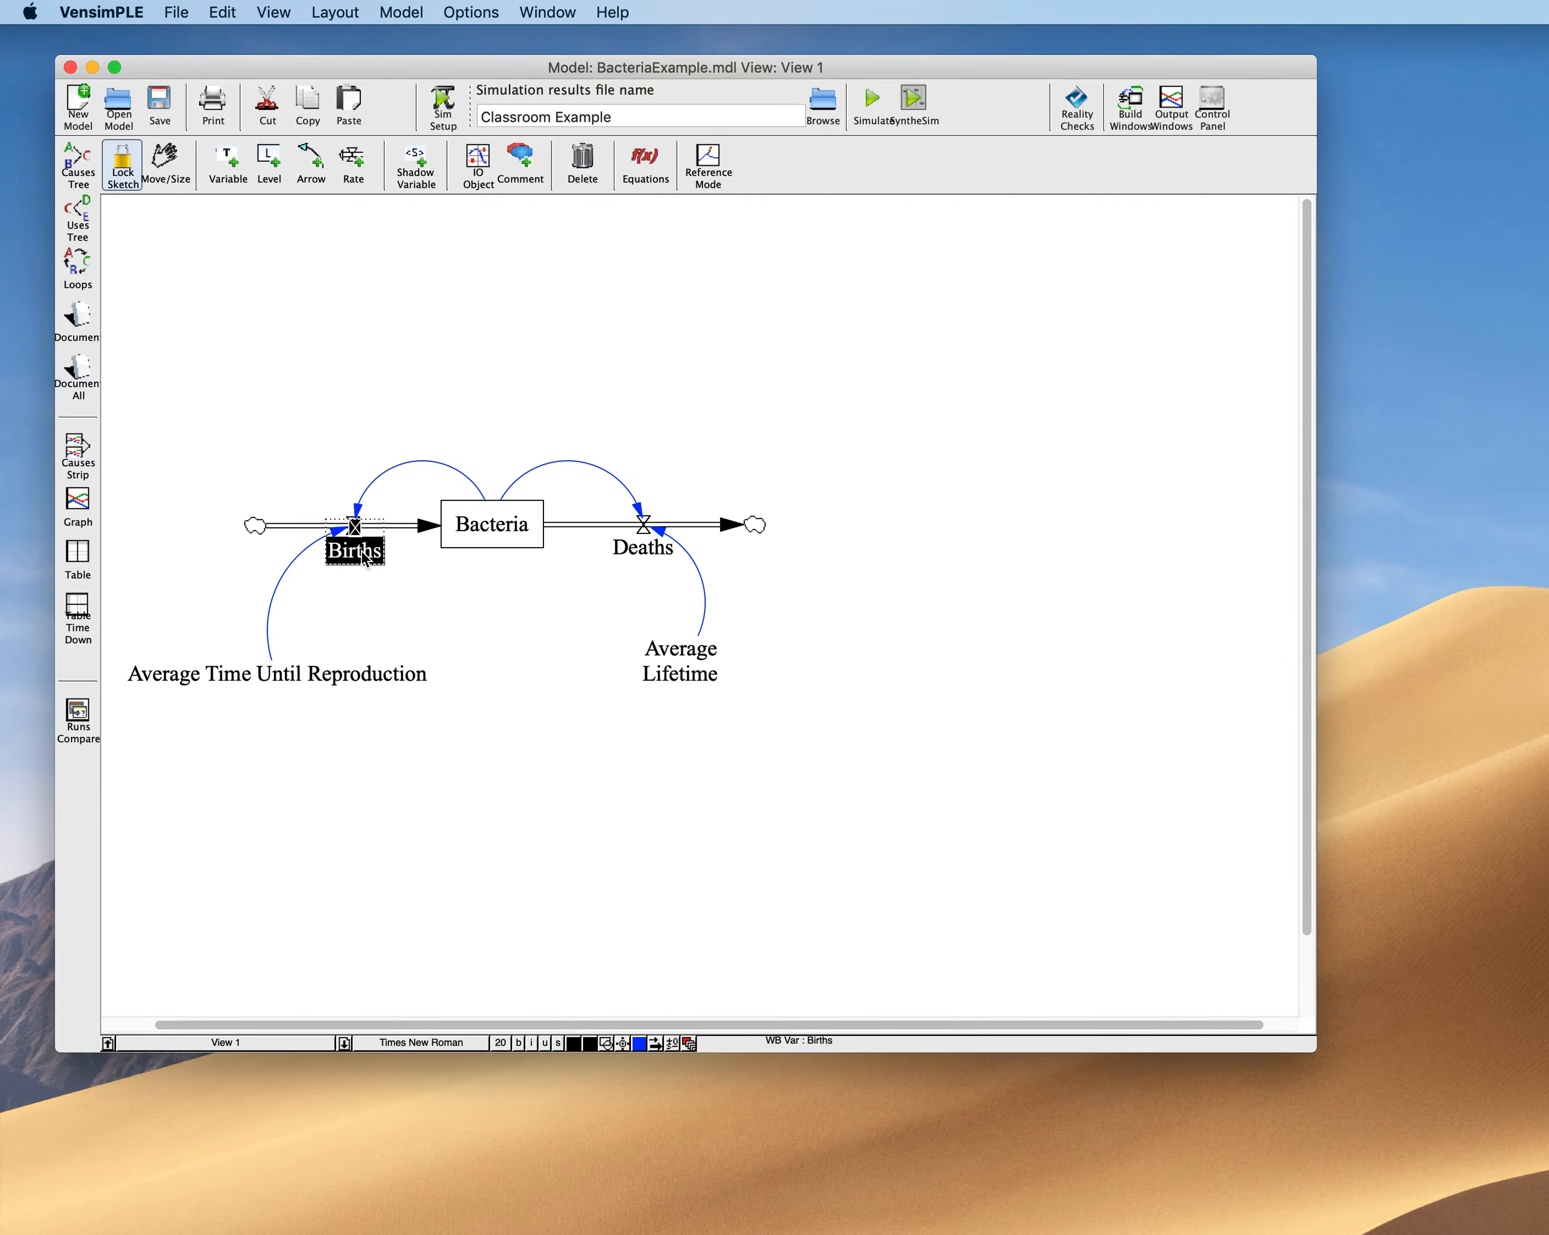
pyautogui.click(83, 505)
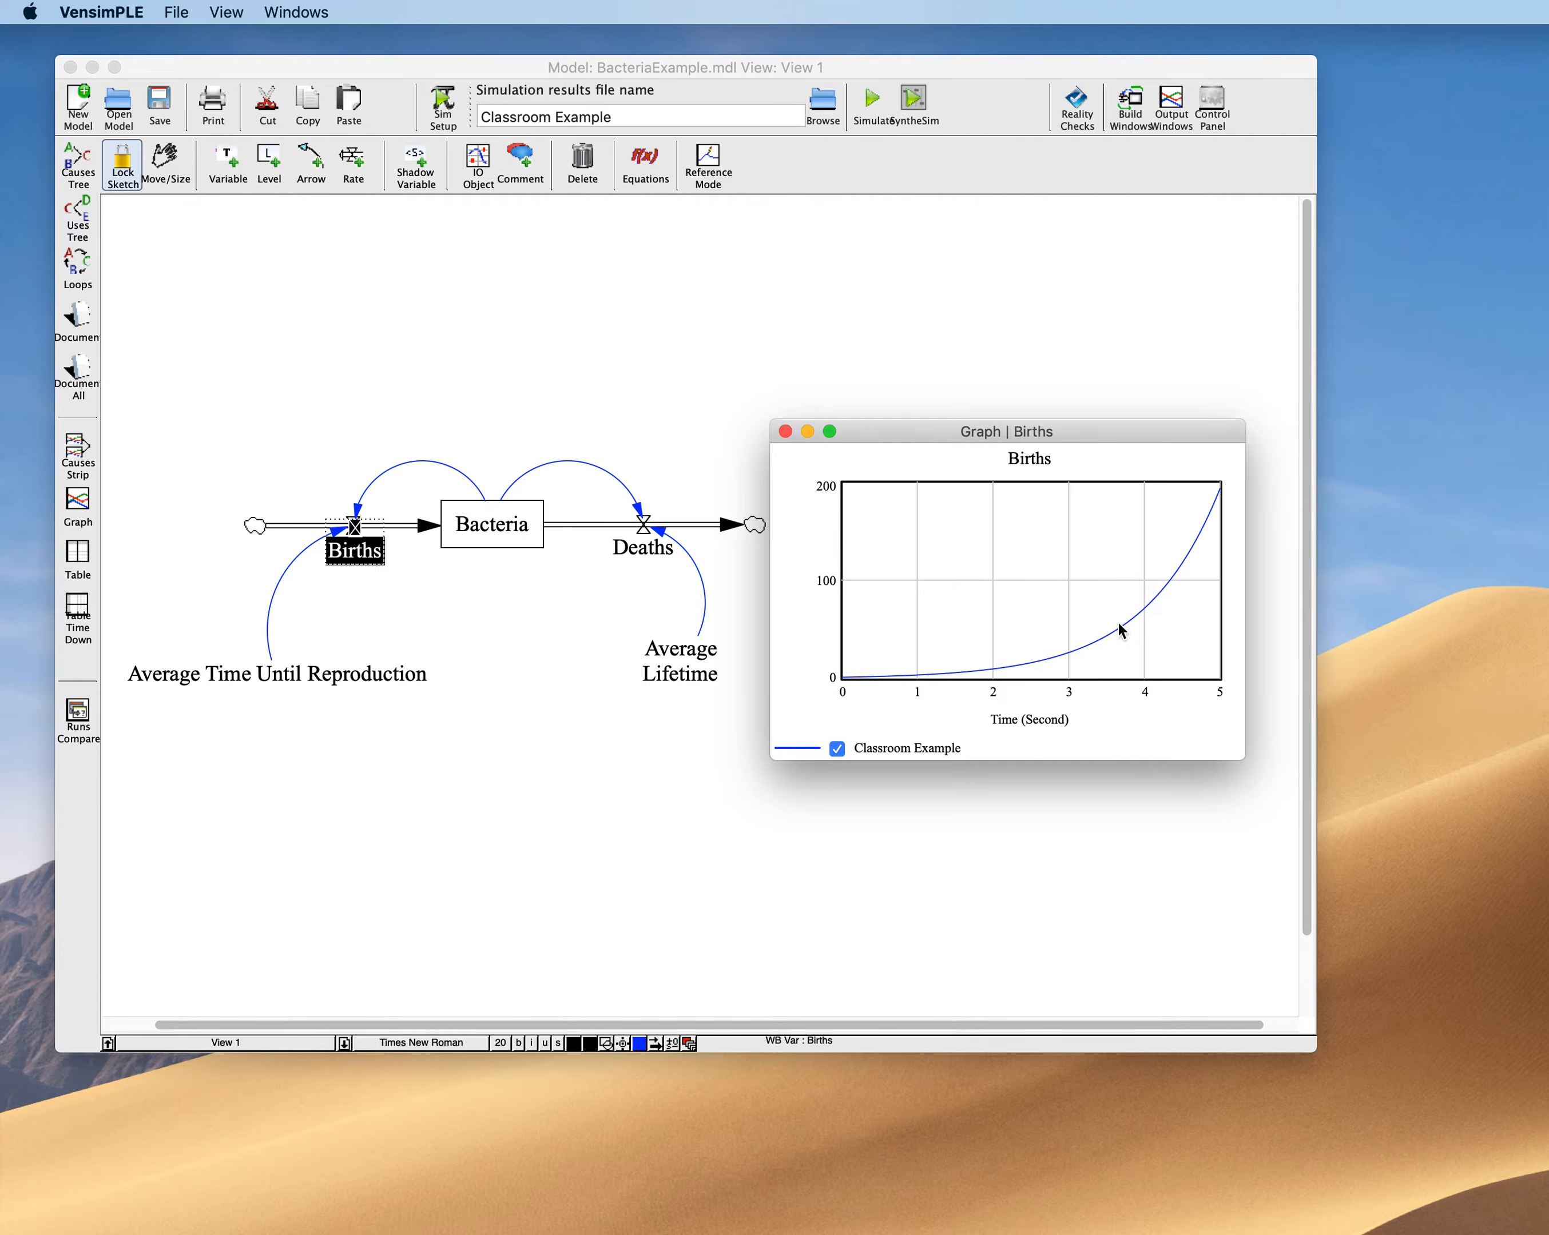
pyautogui.click(785, 432)
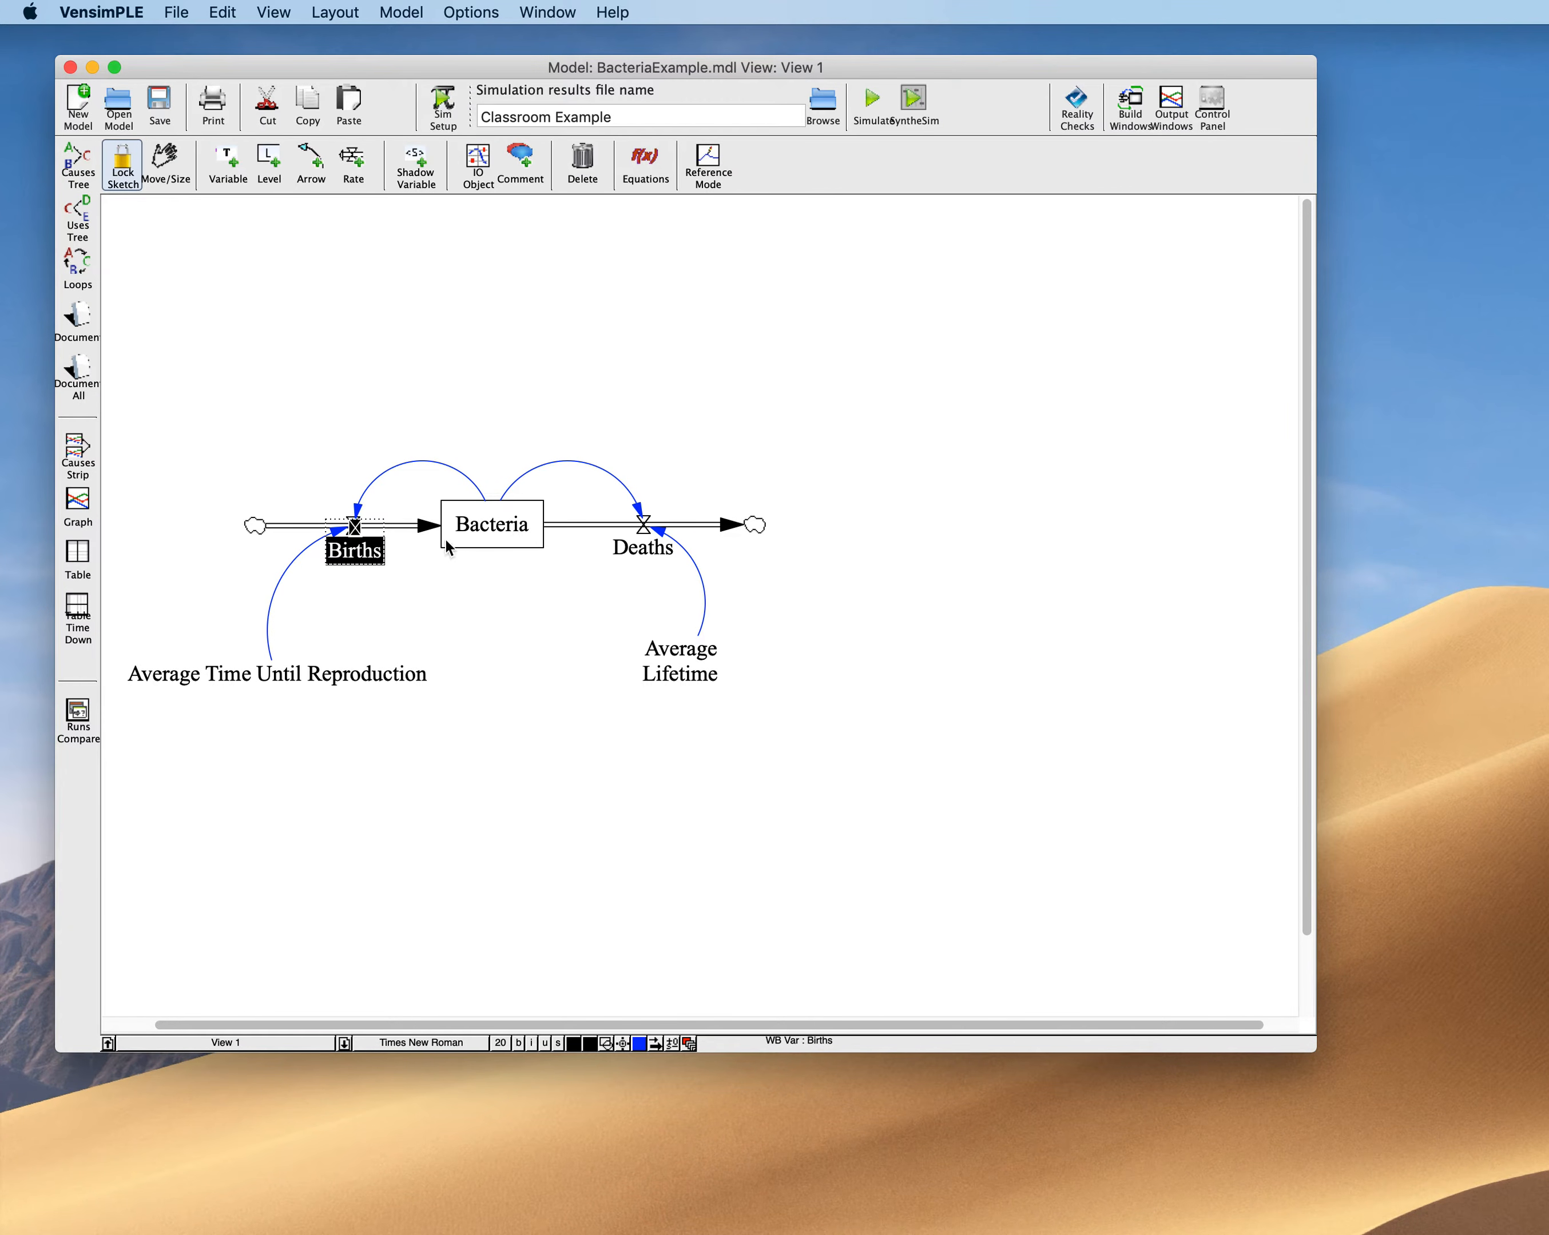
# Select Births and Bacteria together in the sketch, view both in one graph, and close it
pyautogui.click(365, 600)
pyautogui.click(165, 165)
pyautogui.moveTo(318, 428); pyautogui.dragTo(565, 592)
pyautogui.click(76, 505)
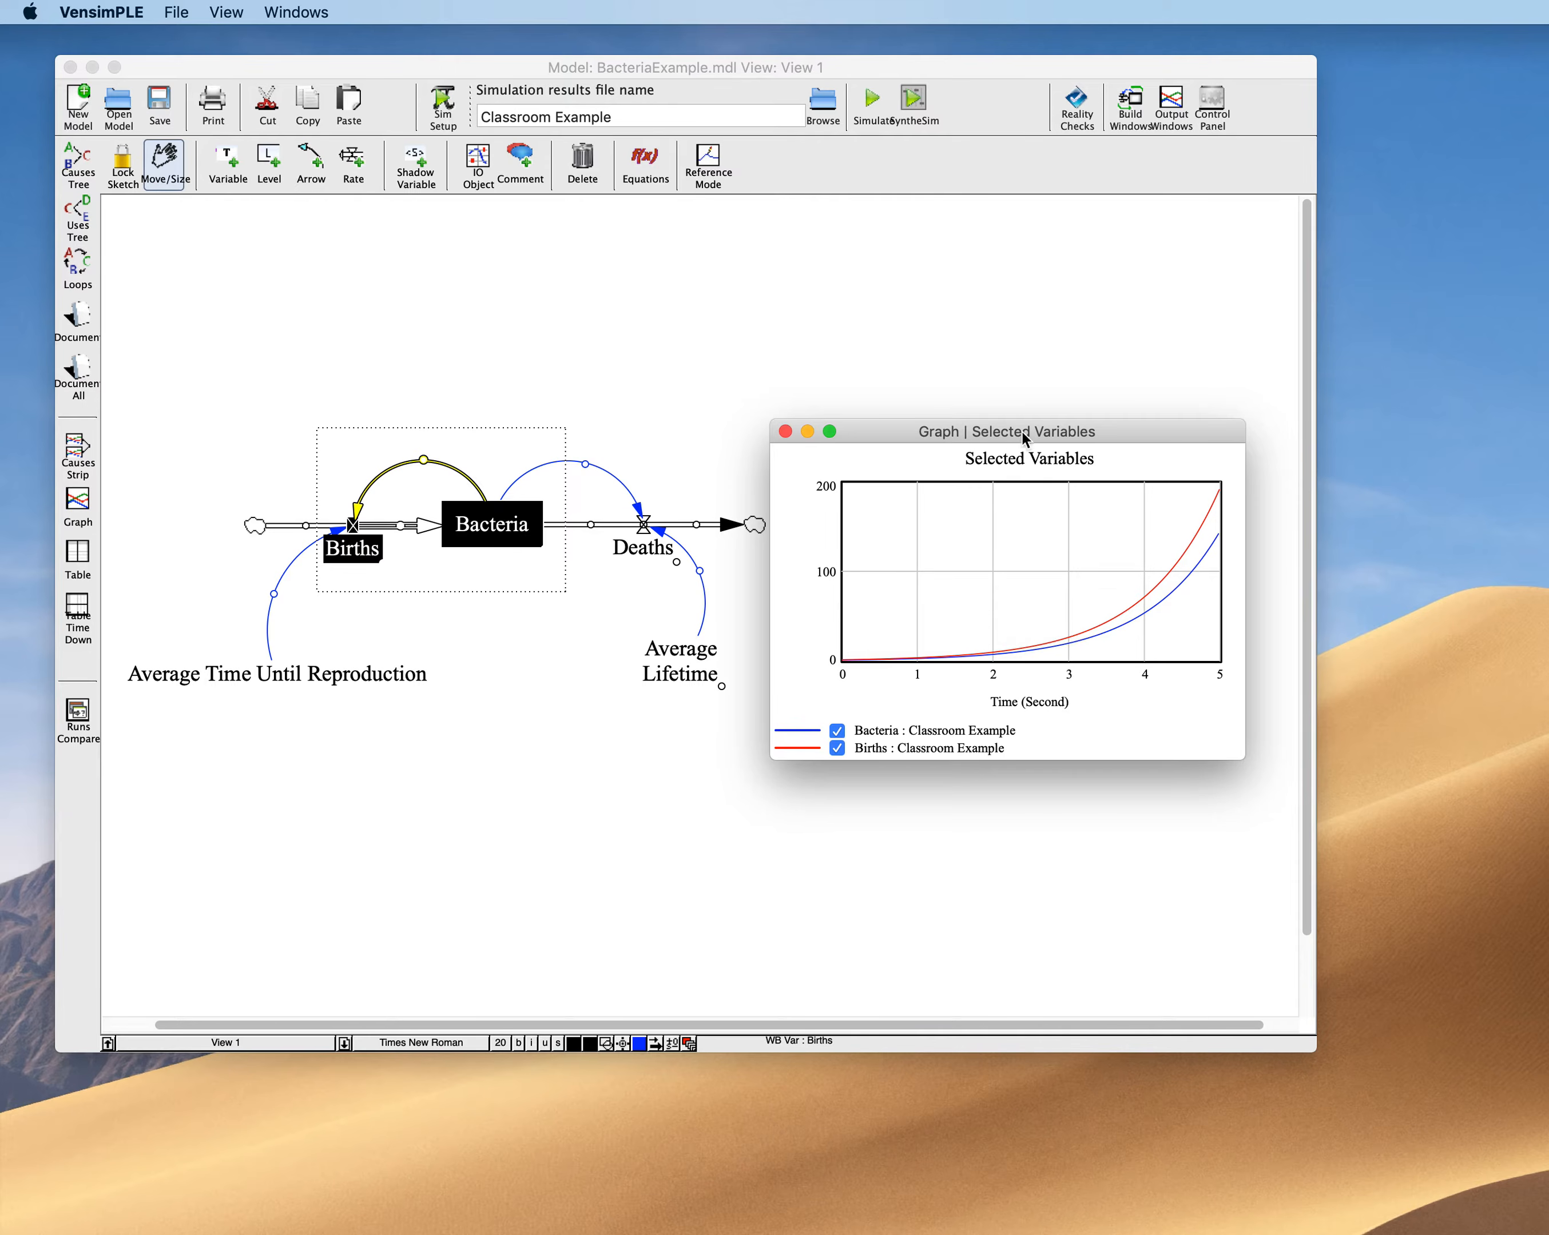
pyautogui.click(785, 432)
# View the graph made with nothing selected, then one combining Bacteria, Births and Deaths, closing each
pyautogui.click(598, 347)
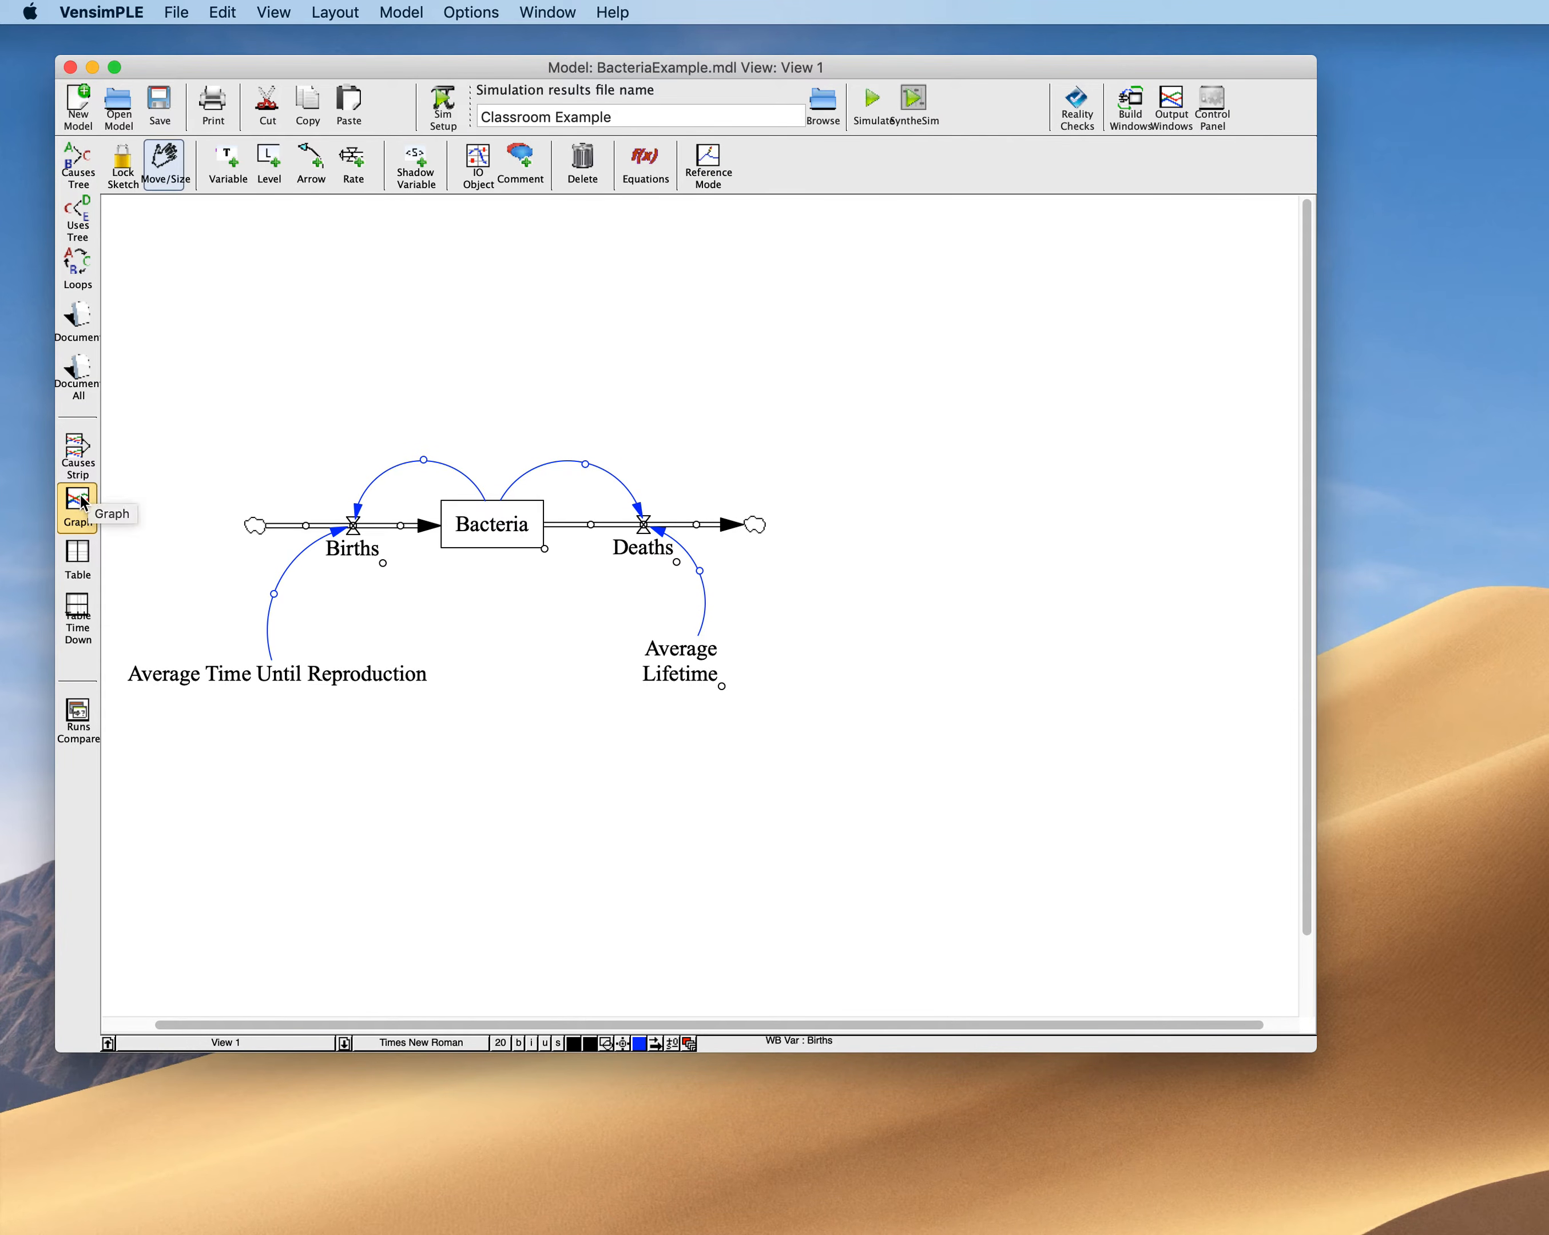
pyautogui.click(78, 501)
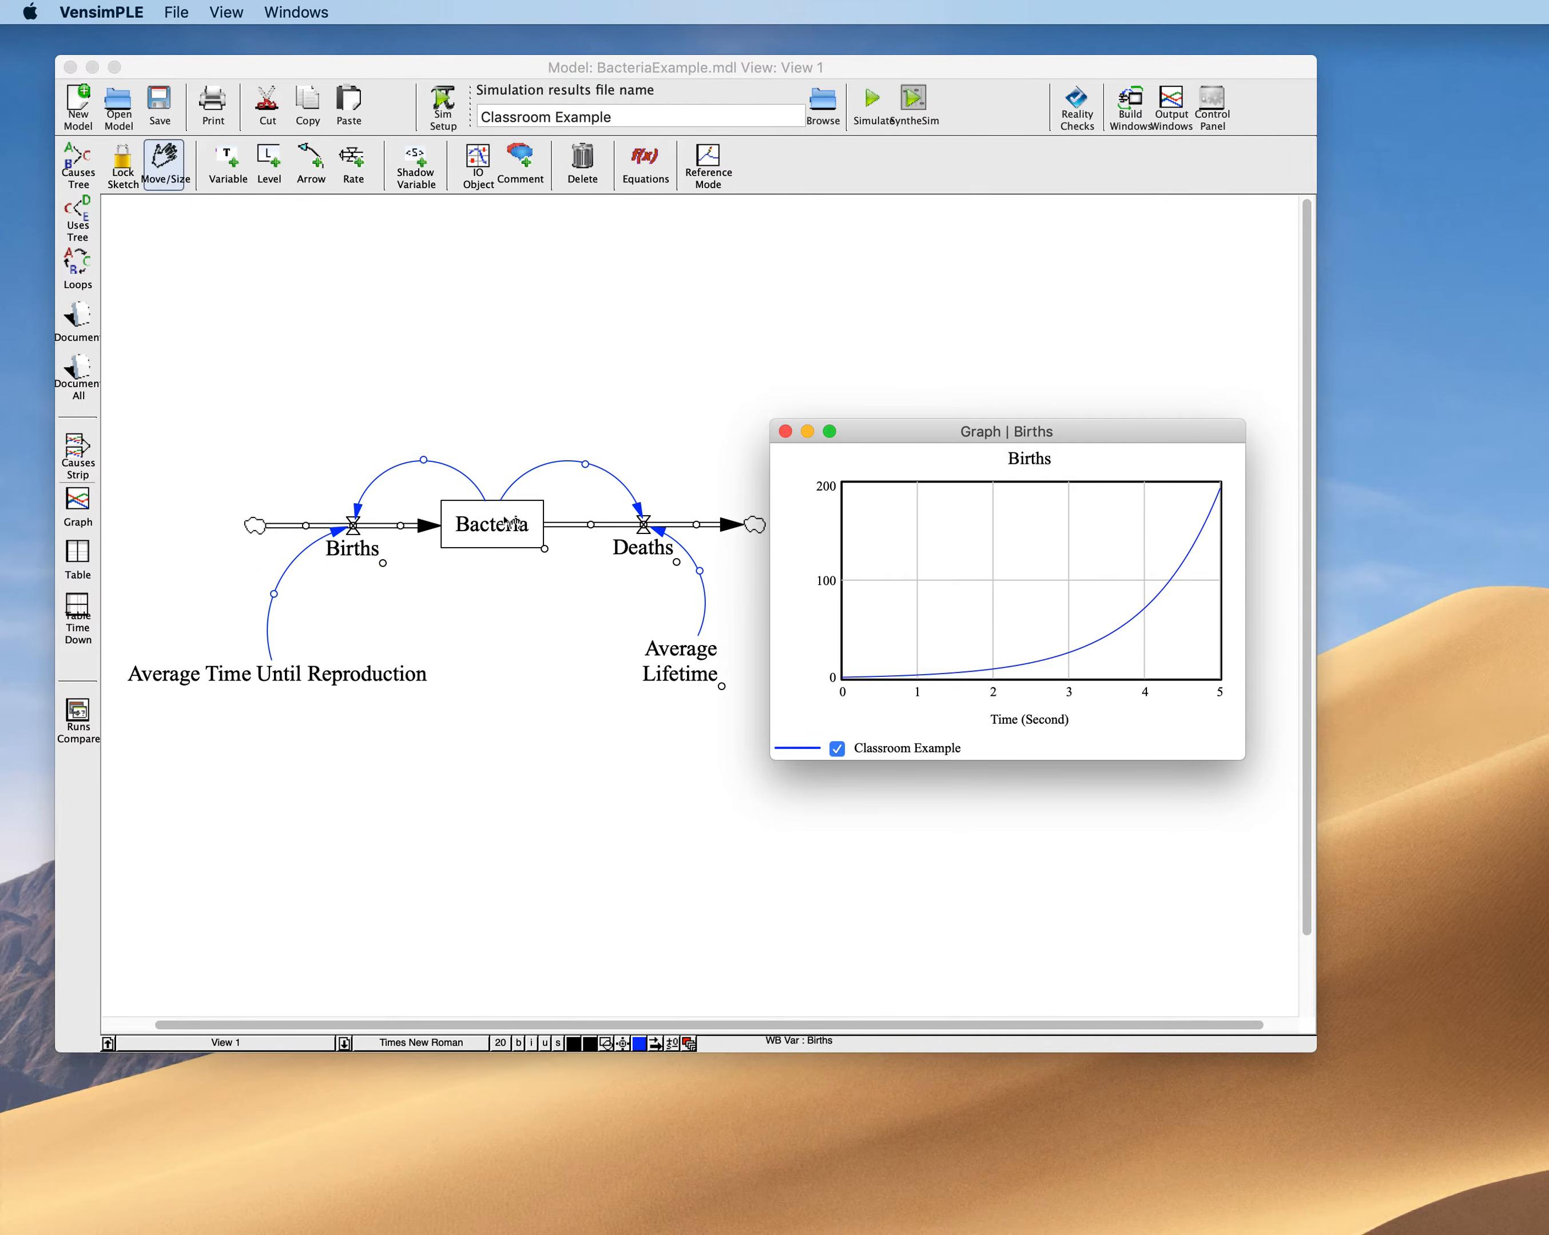
pyautogui.click(785, 432)
pyautogui.moveTo(232, 394); pyautogui.dragTo(870, 611)
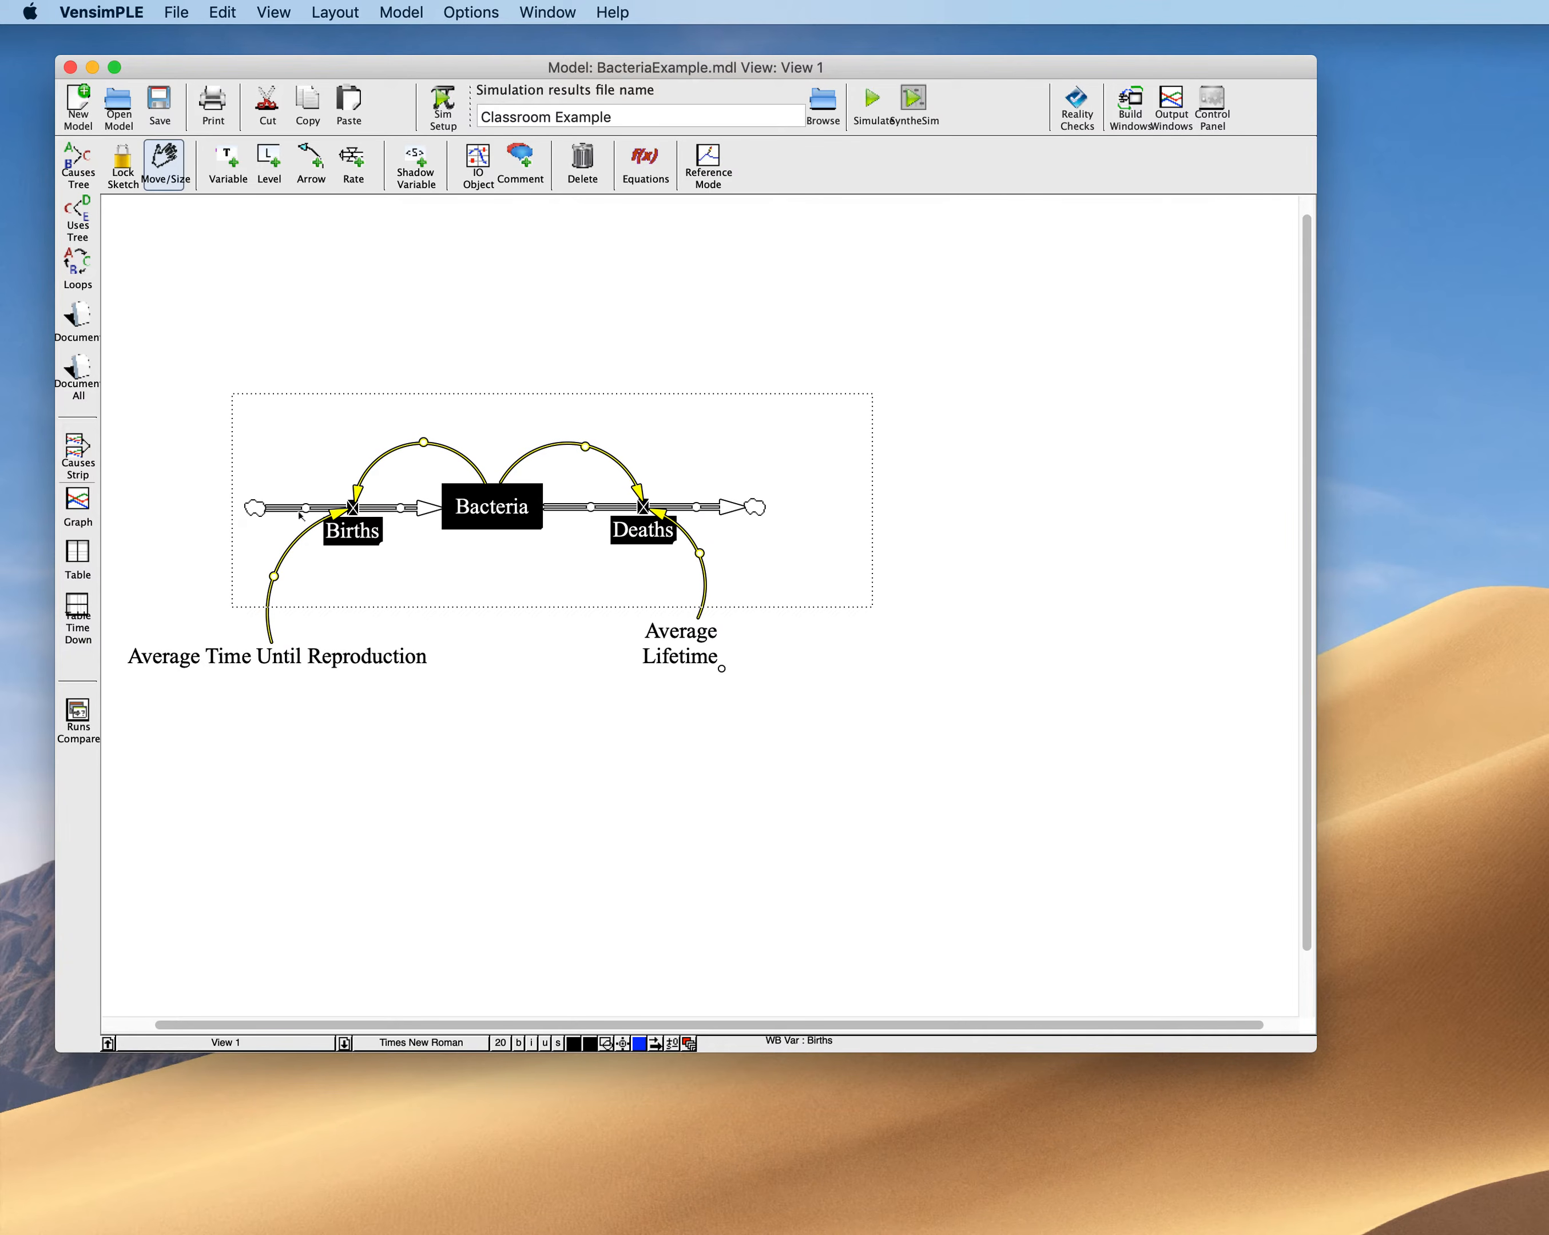
pyautogui.click(78, 503)
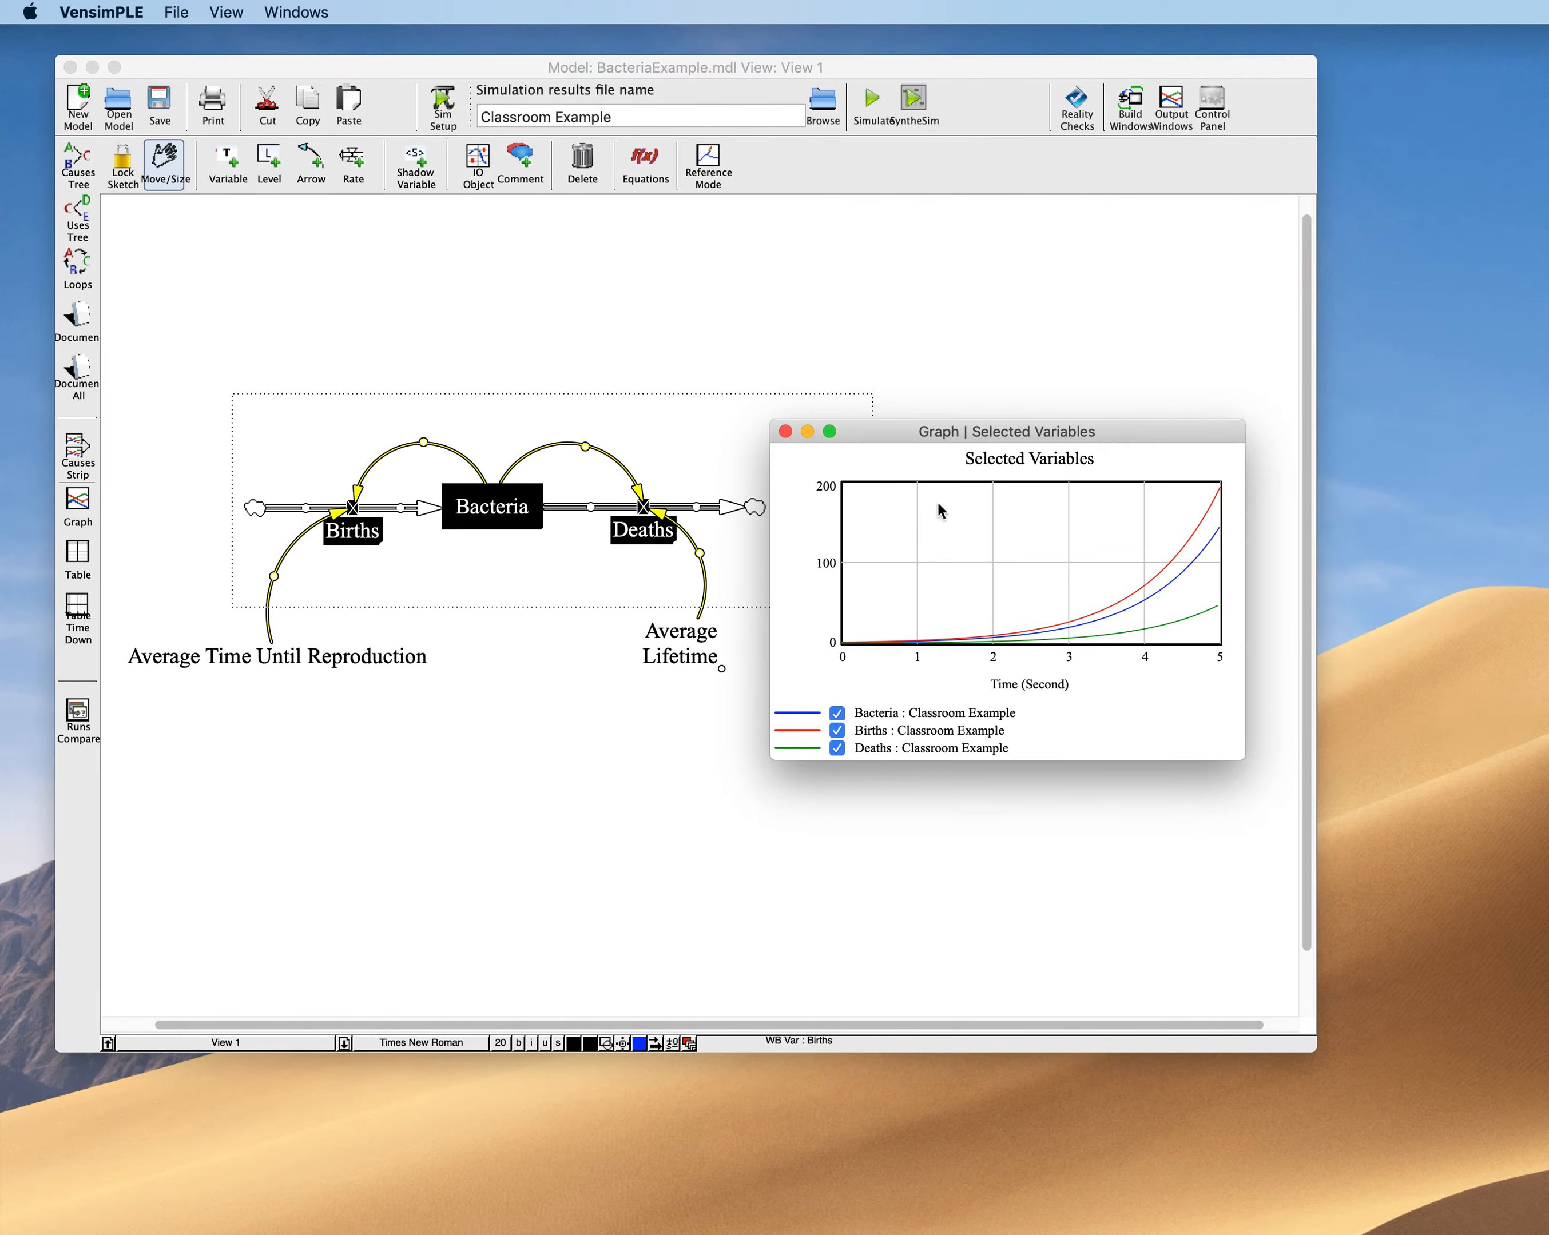
pyautogui.click(785, 432)
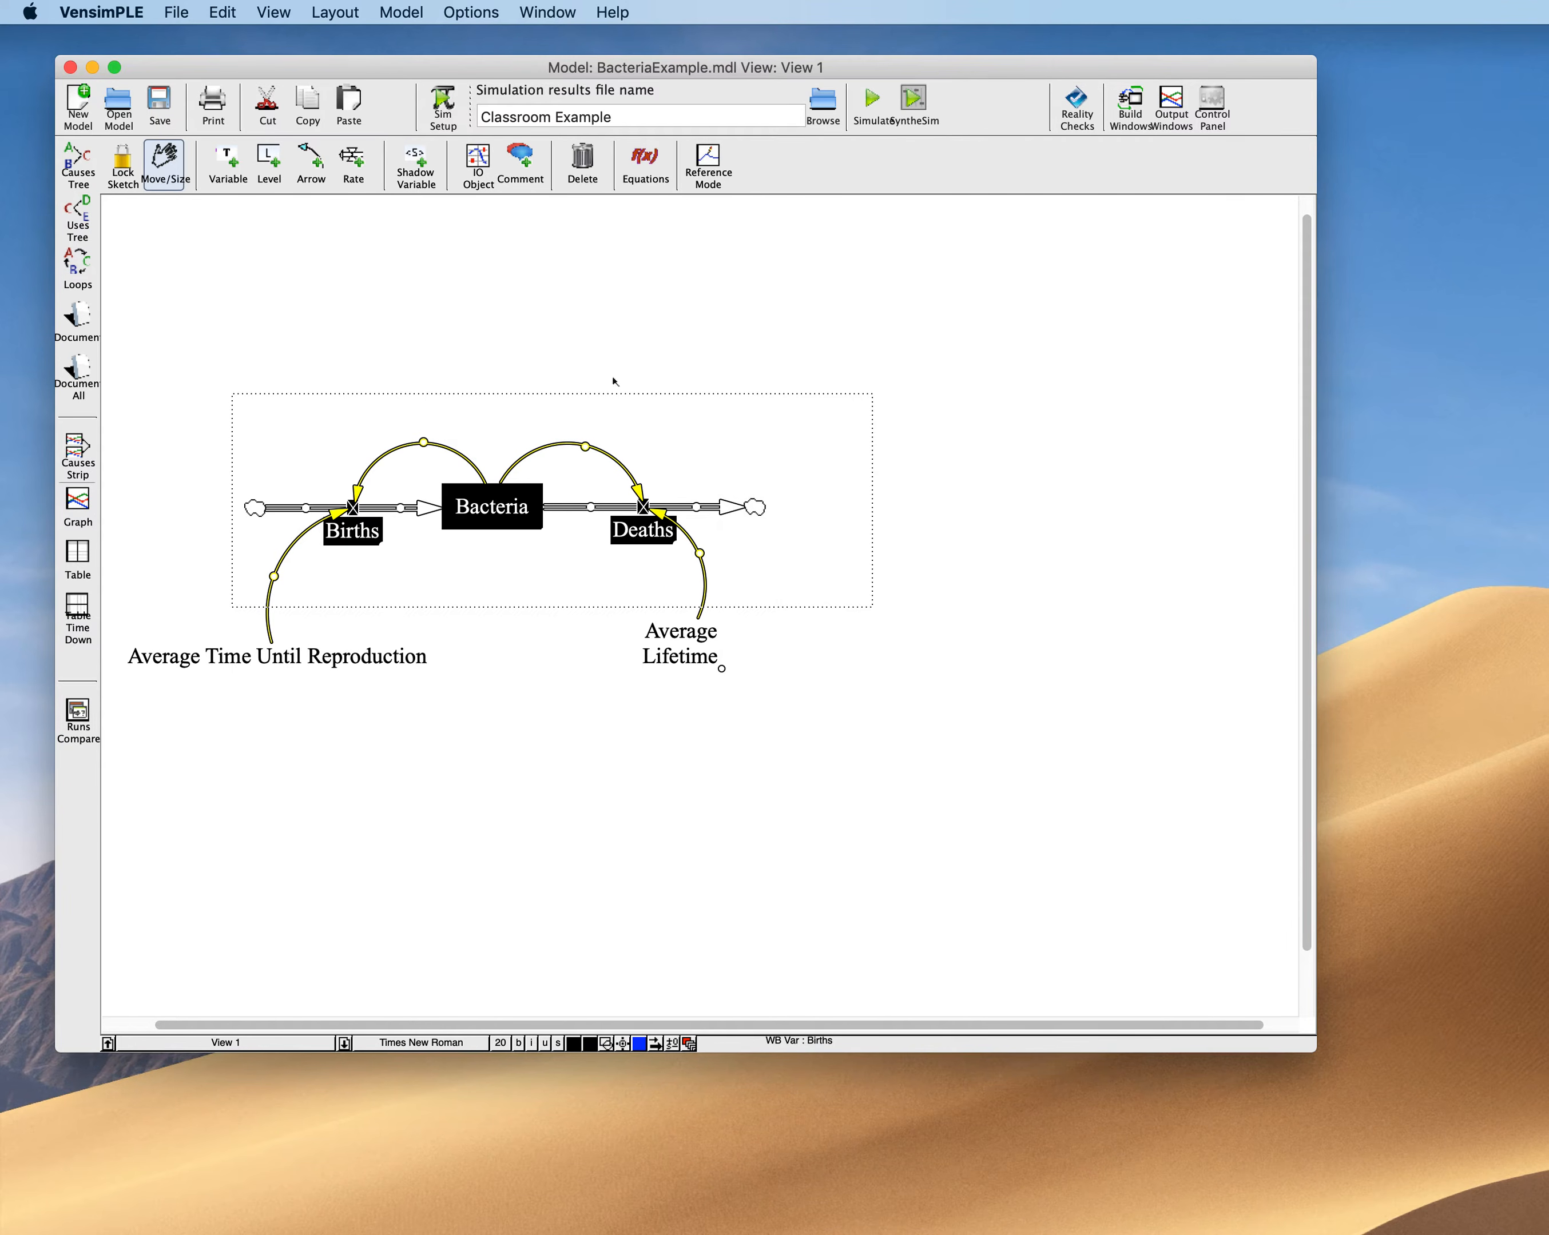
# Clear the sketch selection, view the graph of Births alone again, and close it
pyautogui.click(459, 334)
pyautogui.click(78, 501)
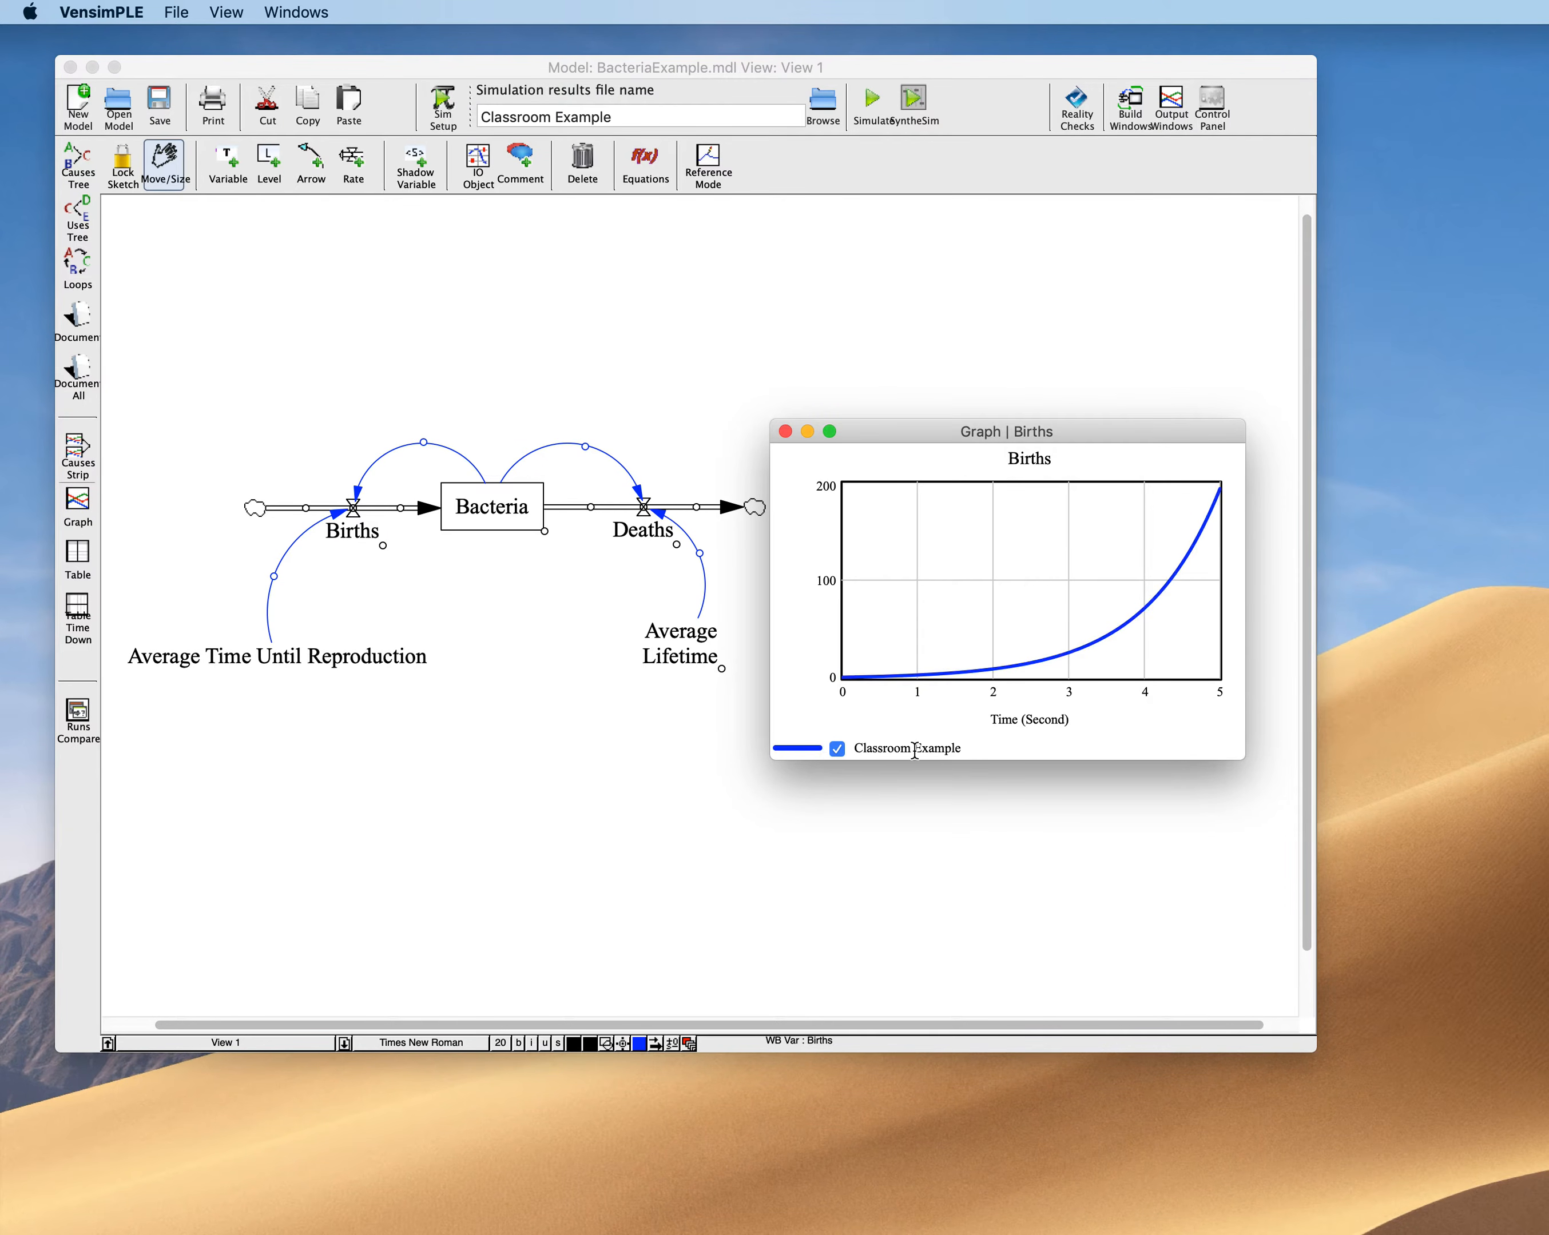
pyautogui.click(792, 435)
# Graph Bacteria, Births and Deaths together, and switch each curve off and back on
pyautogui.moveTo(214, 374); pyautogui.dragTo(952, 615)
pyautogui.click(79, 500)
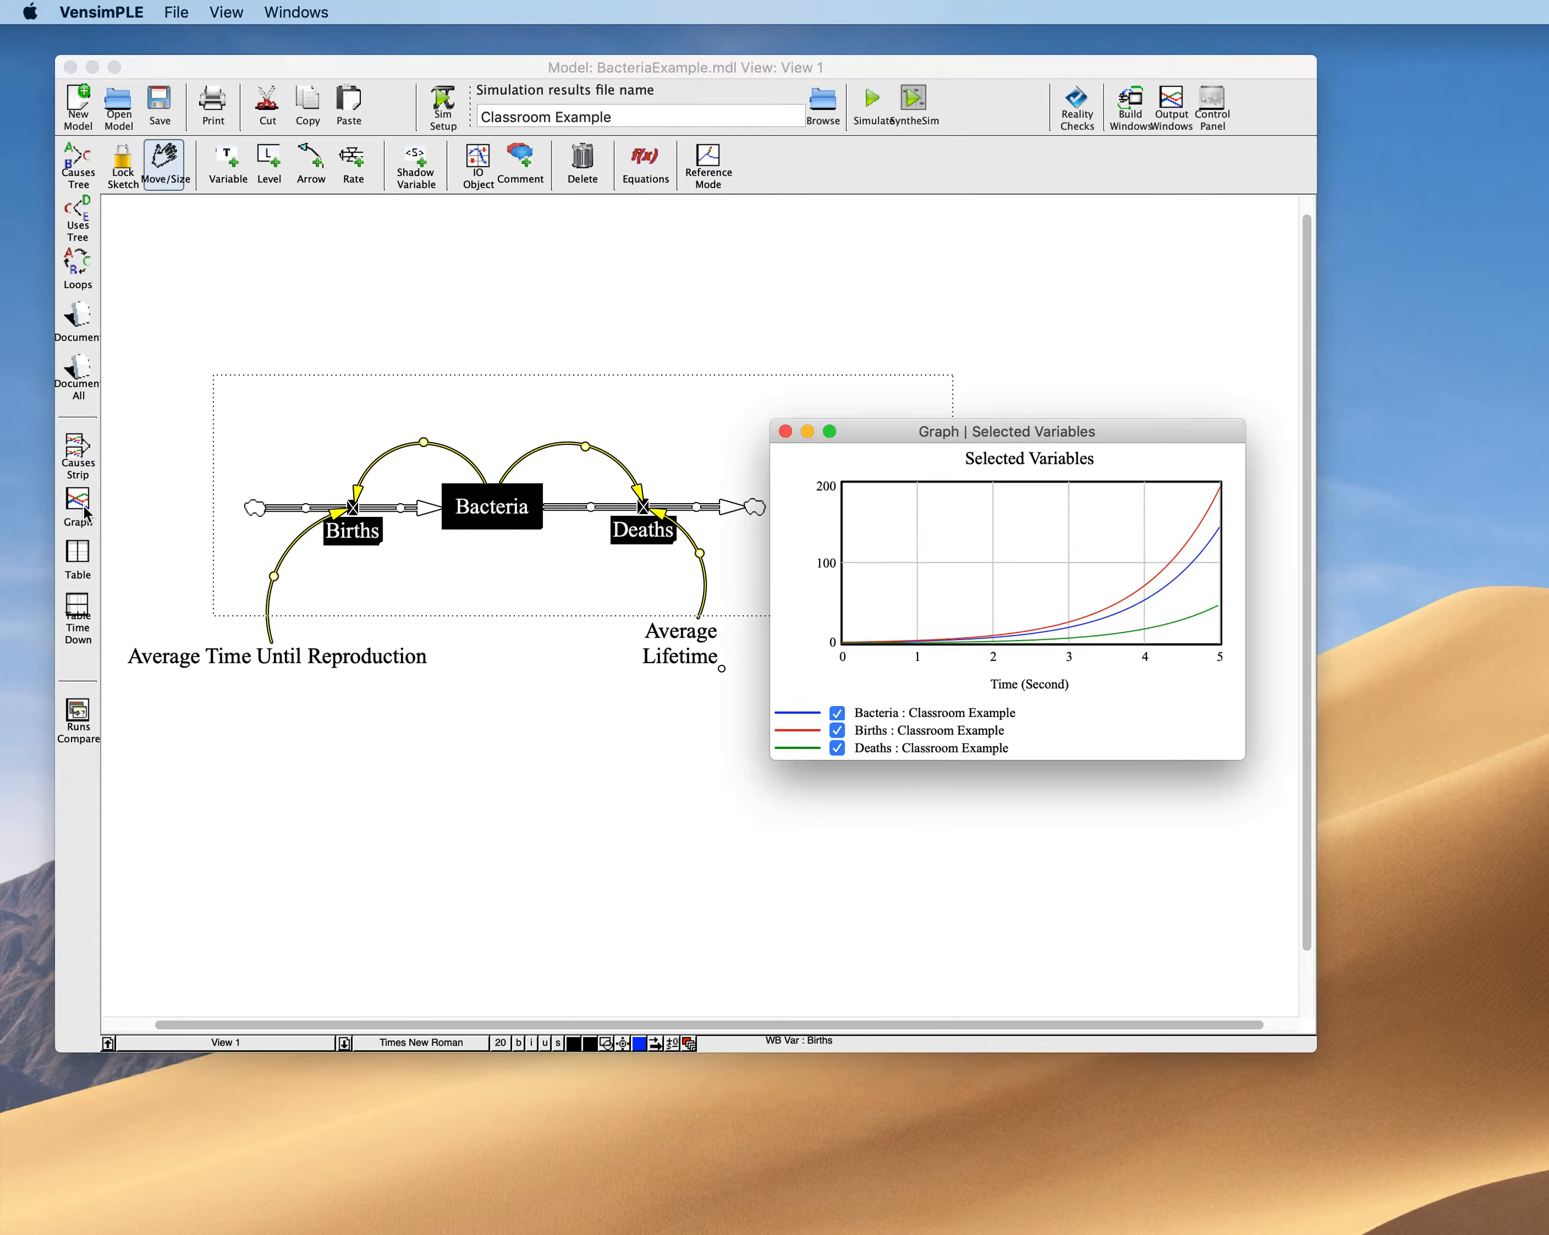
pyautogui.click(838, 732)
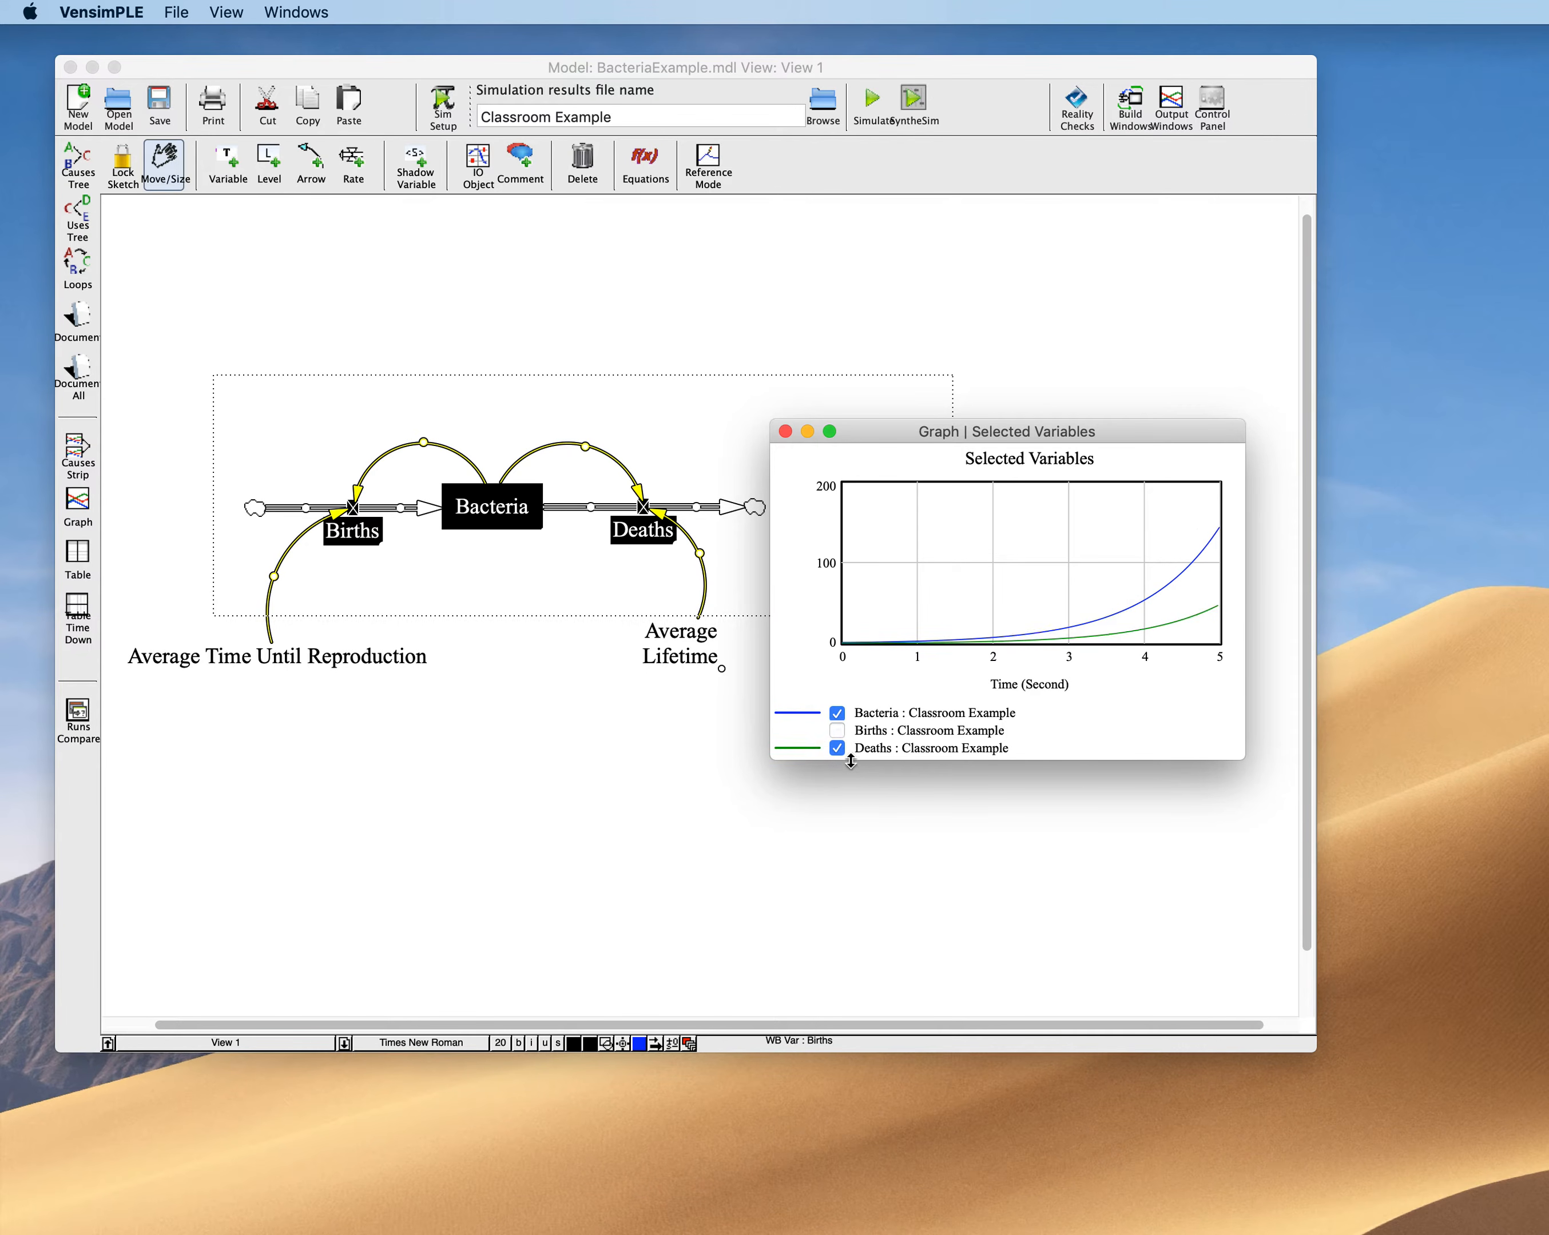
pyautogui.click(837, 749)
pyautogui.click(843, 714)
pyautogui.click(838, 732)
pyautogui.click(837, 748)
pyautogui.click(839, 714)
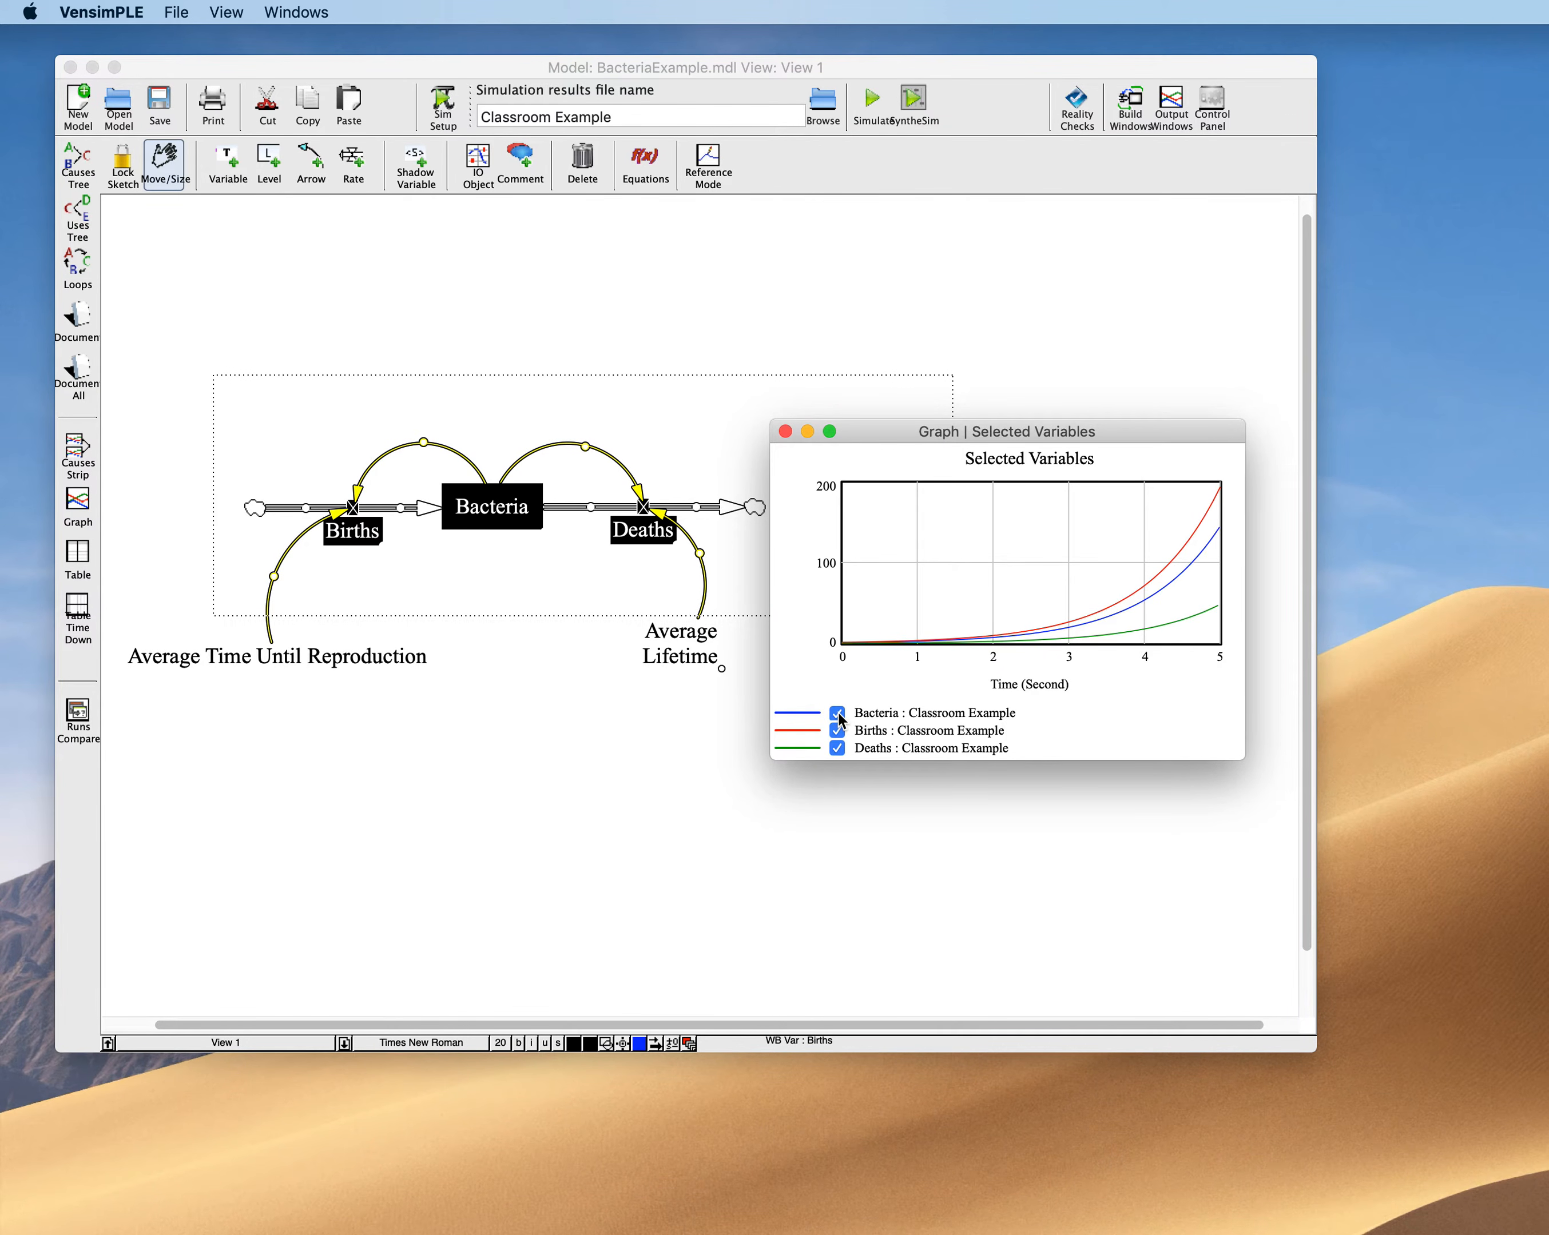
# Hide the Births and Deaths curves so the graph shows only Bacteria
pyautogui.click(837, 731)
pyautogui.click(838, 749)
pyautogui.click(838, 749)
pyautogui.click(838, 730)
pyautogui.click(838, 732)
pyautogui.click(837, 750)
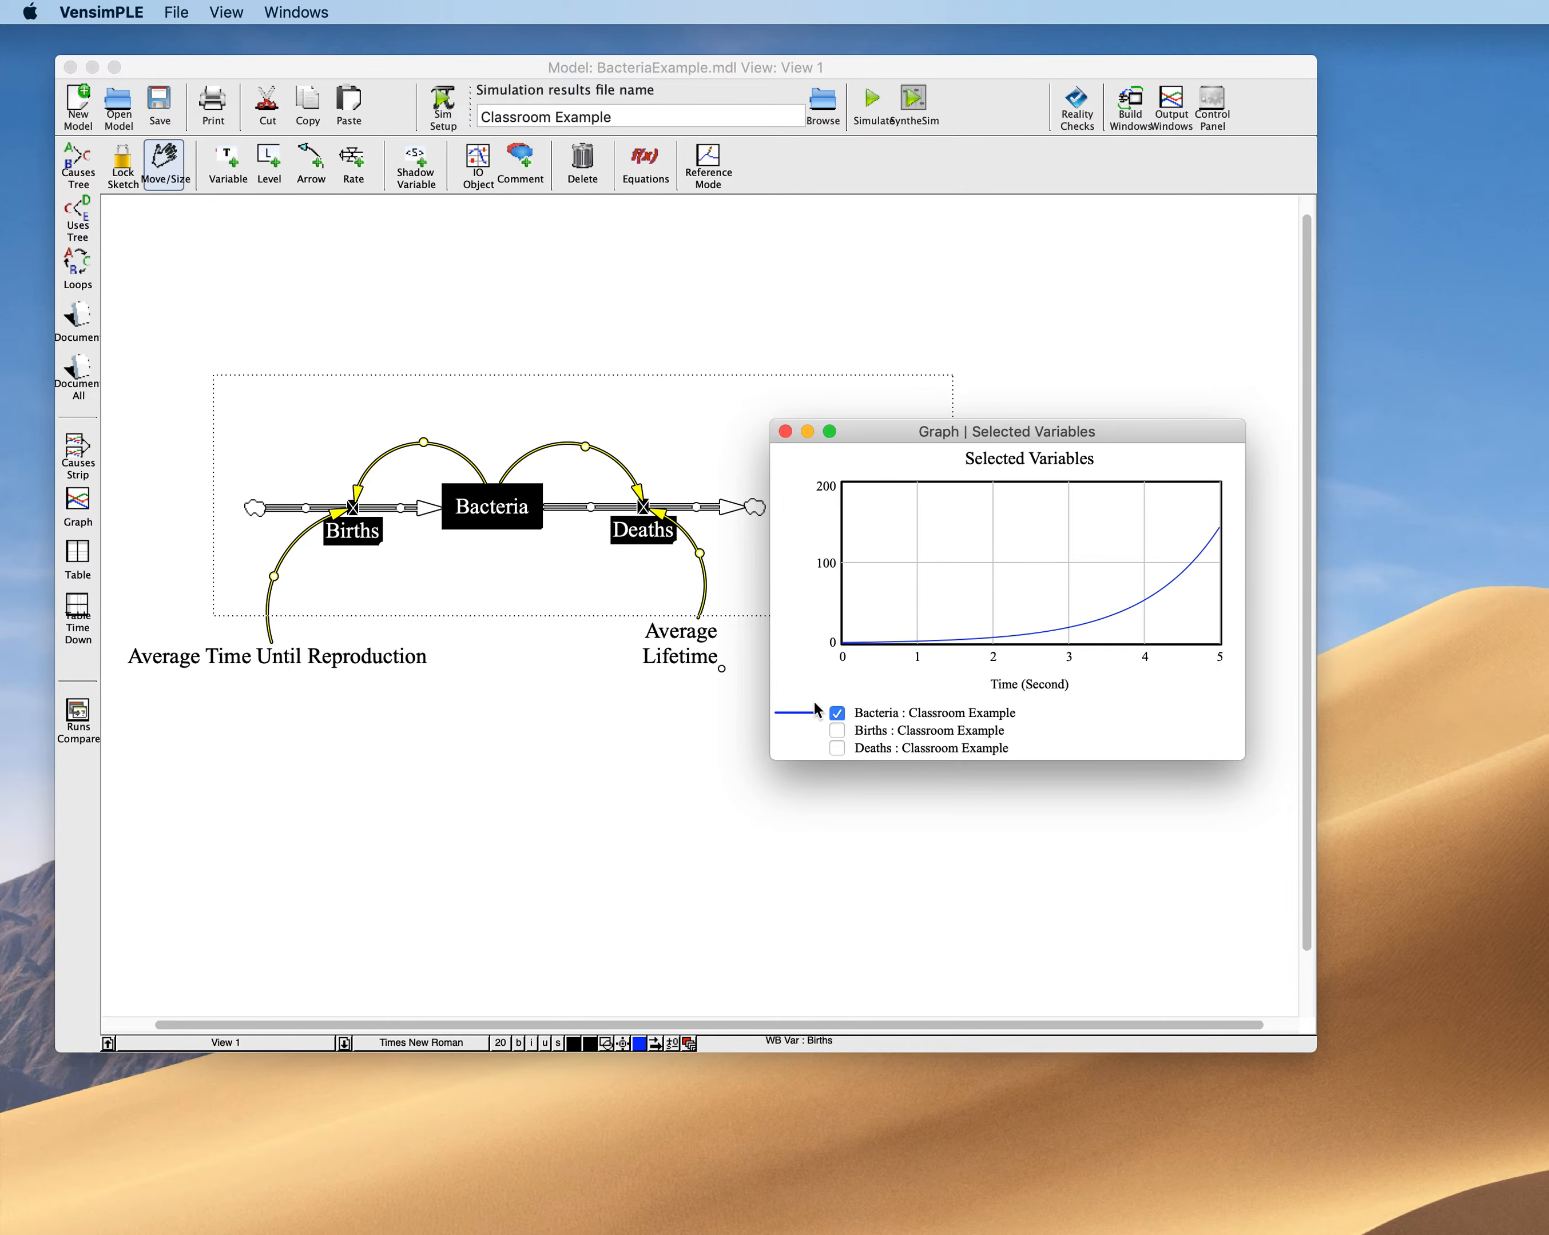
# Copy the Bacteria graph without its legend, switch to Word, and paste it into the blank document
pyautogui.click(227, 12)
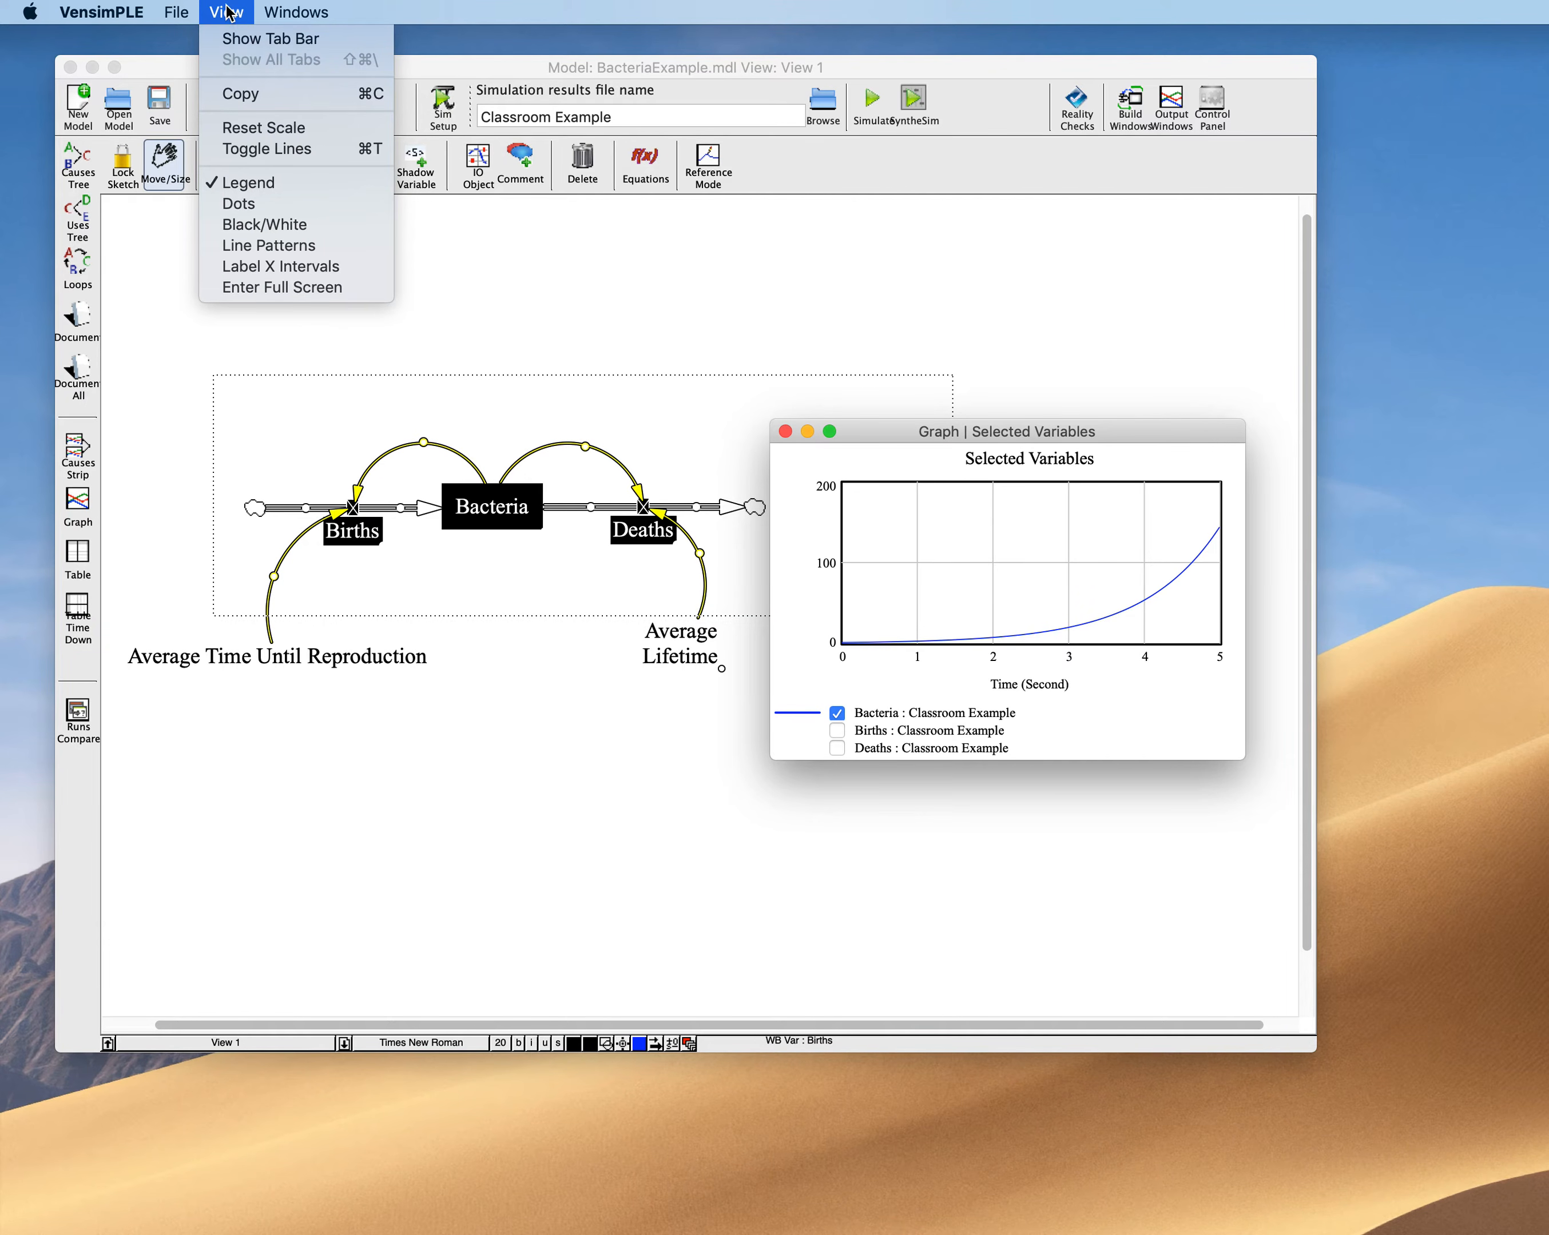
pyautogui.moveTo(267, 8)
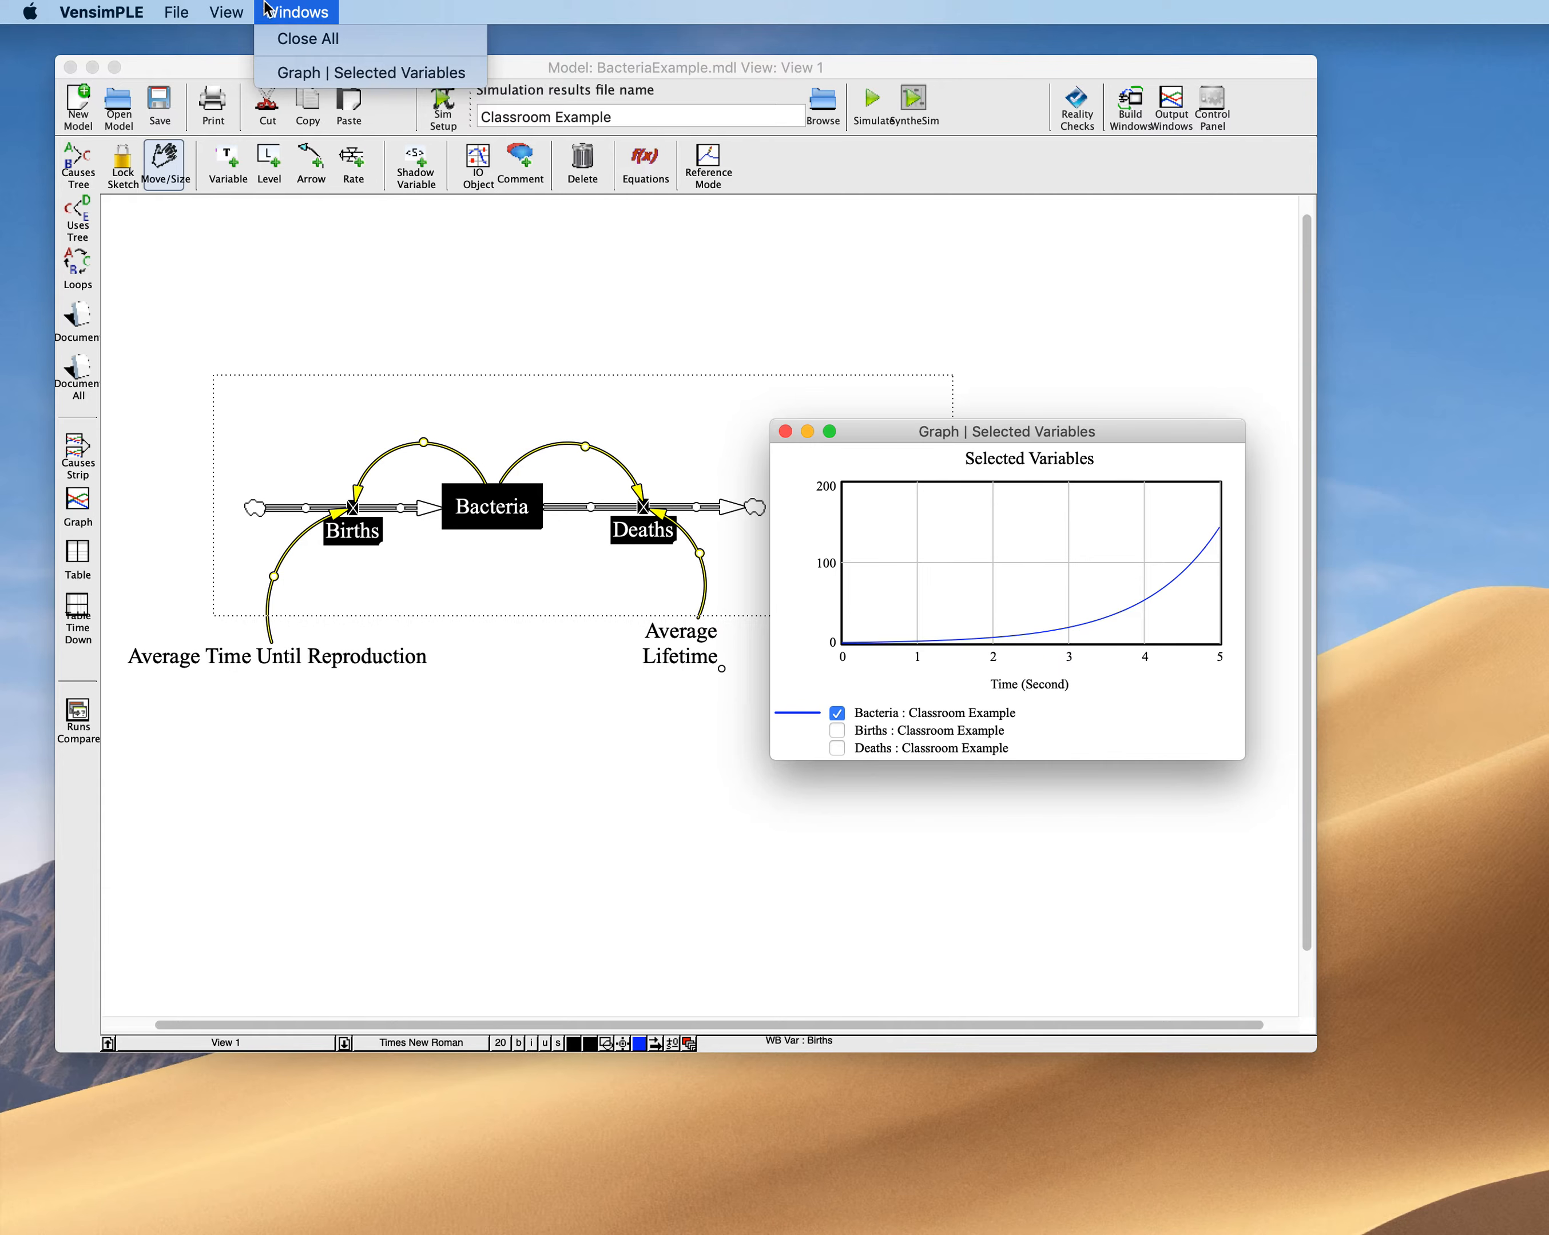
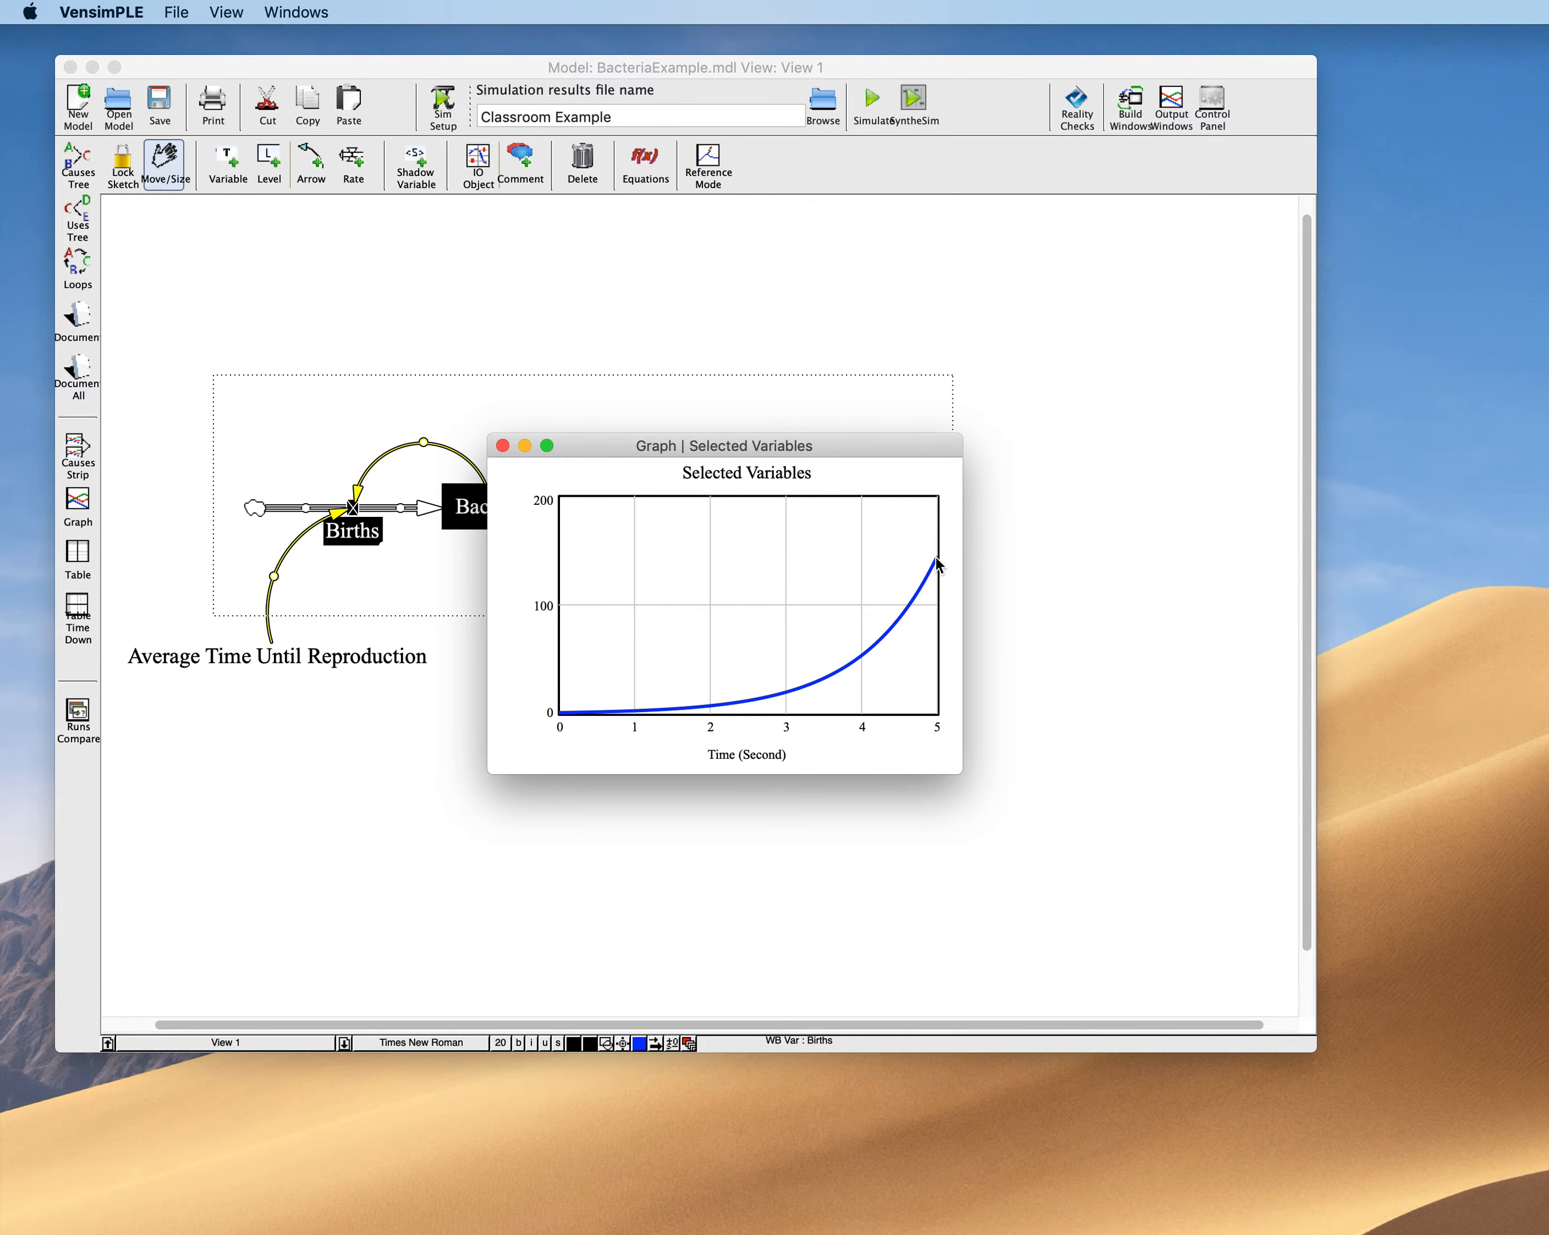
pyautogui.moveTo(1548, 119); pyautogui.dragTo(759, 94)
pyautogui.press('super+v')
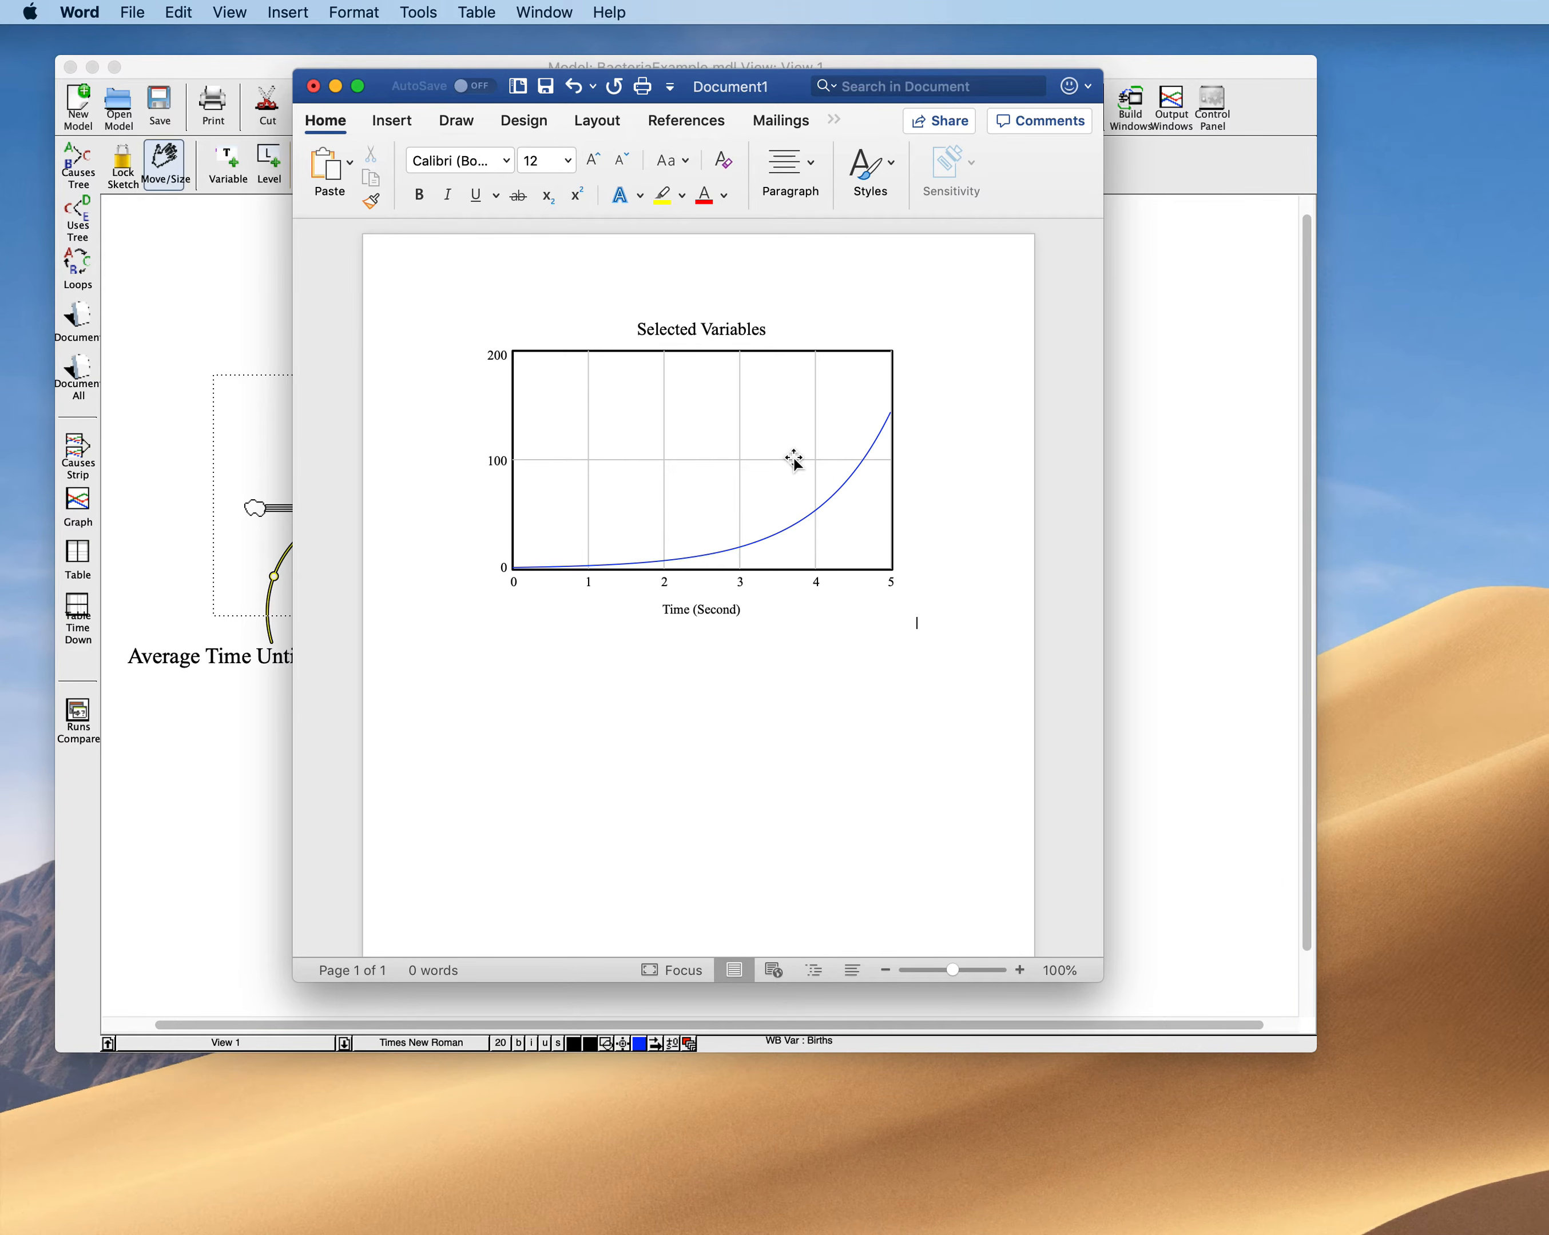
pyautogui.click(180, 8)
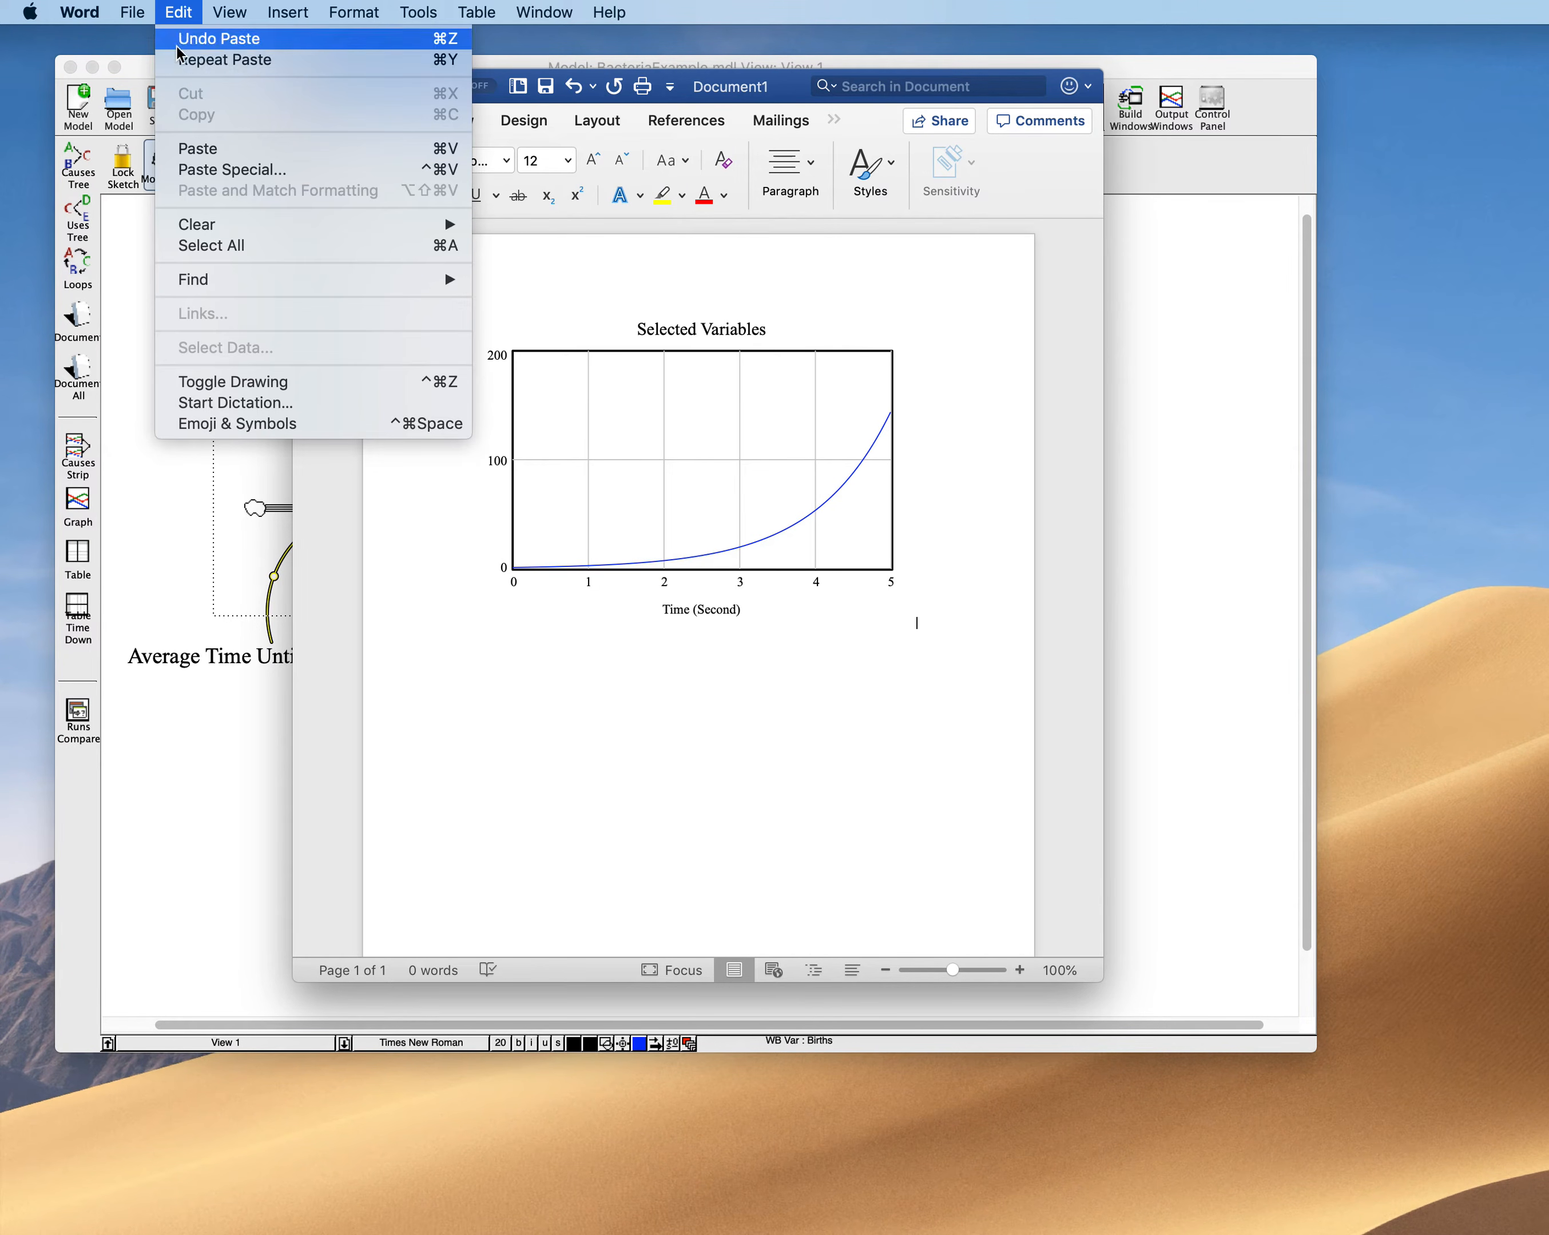
pyautogui.click(825, 536)
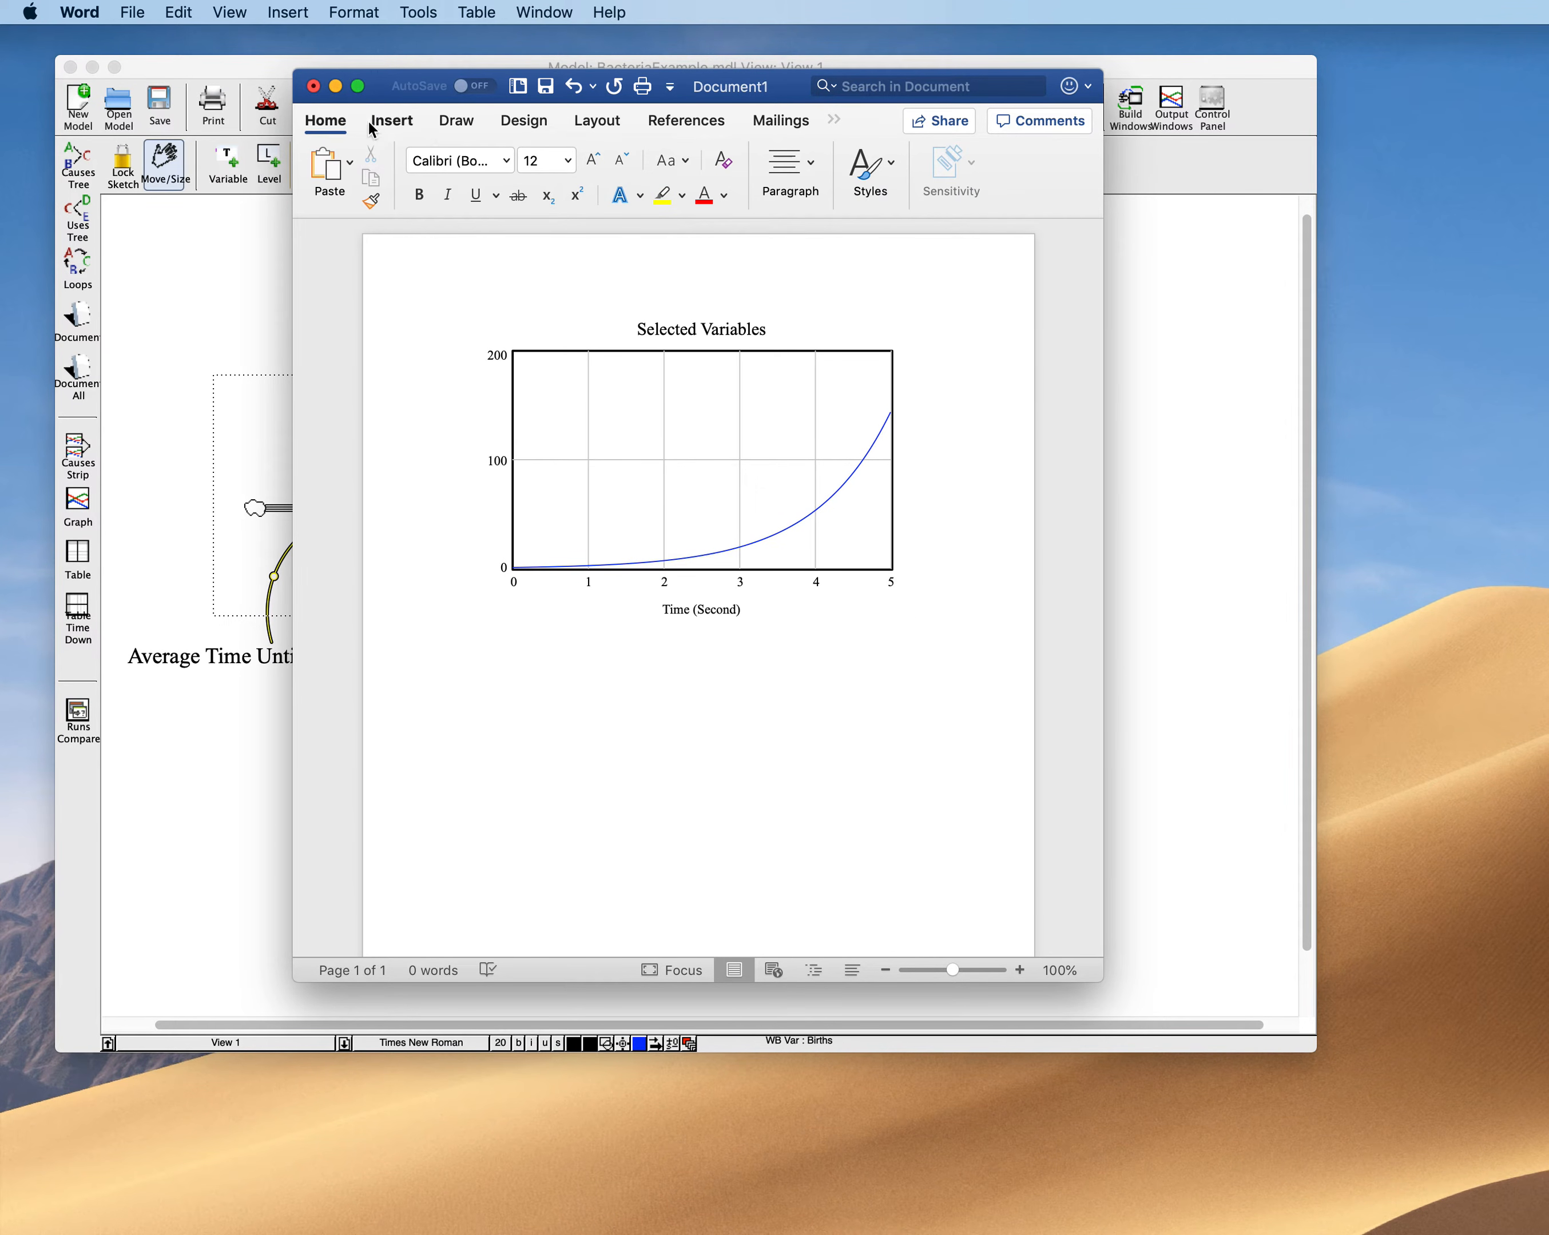
# Keep the Word document open but move it out of view, and close the graph window back in VensimPLE
pyautogui.click(312, 86)
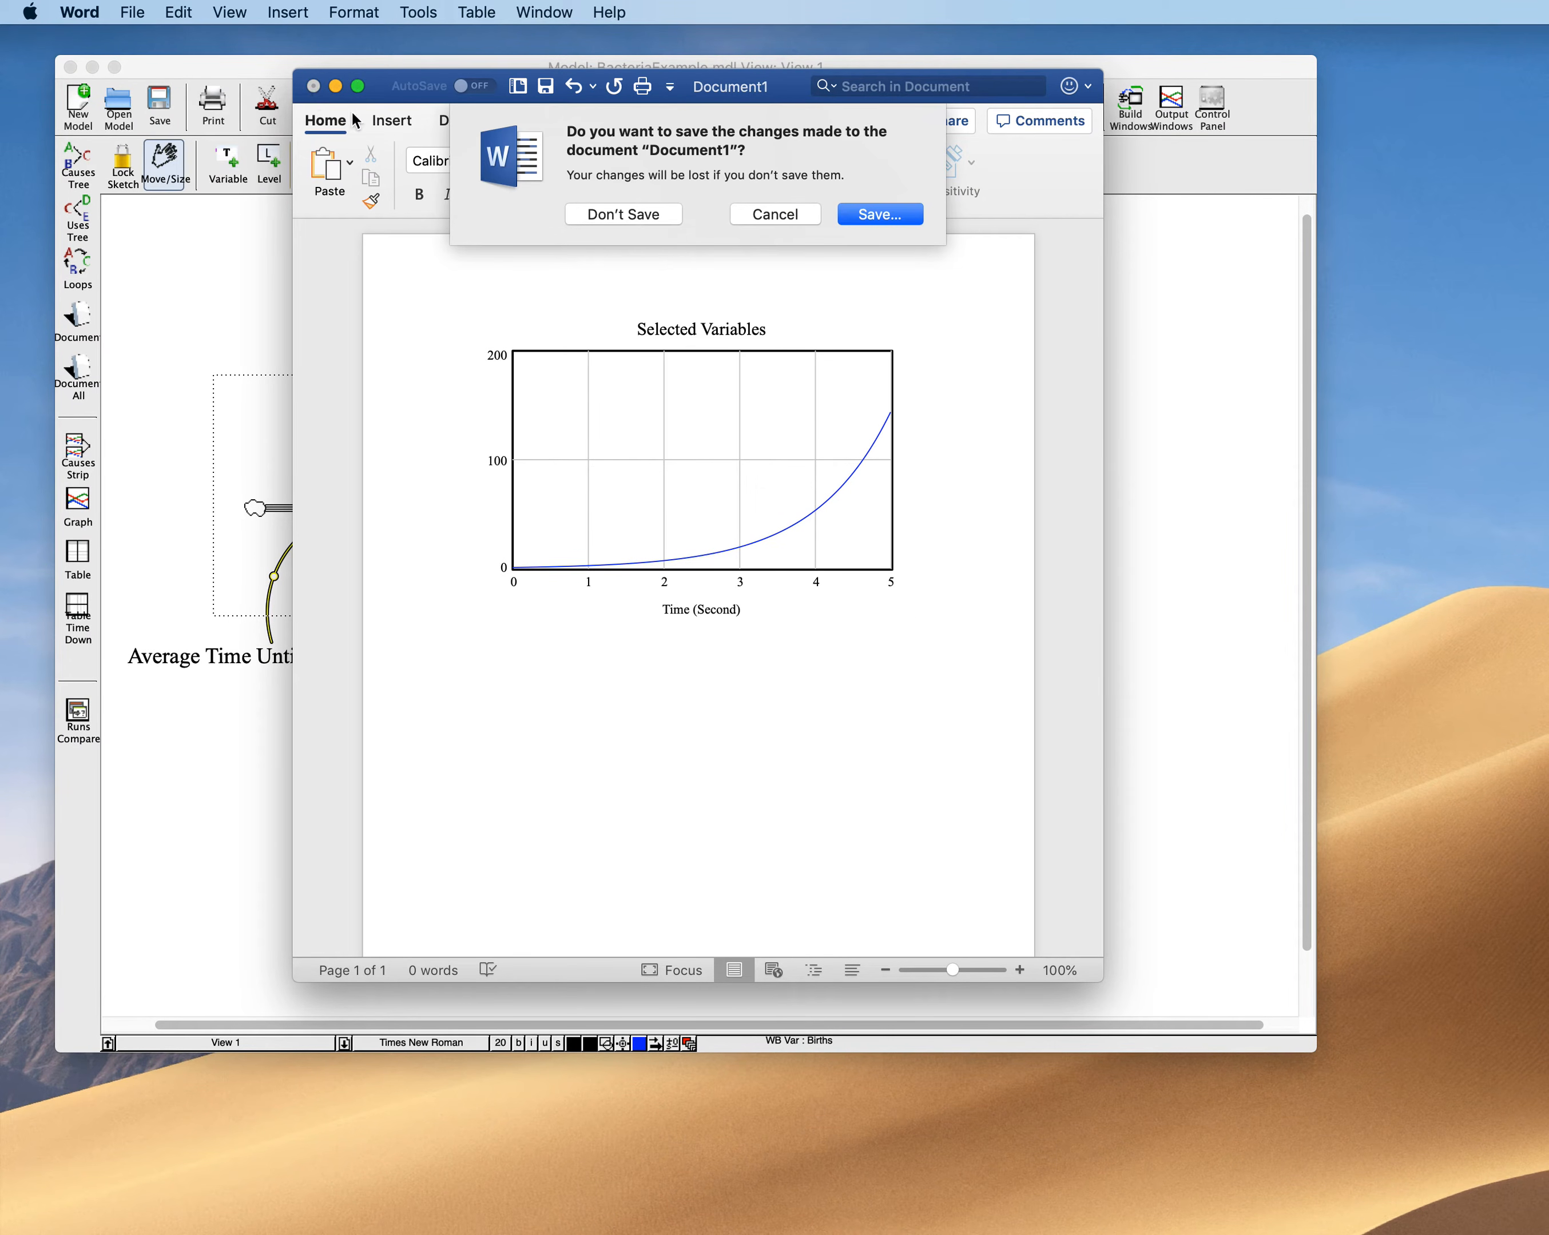
pyautogui.click(771, 214)
pyautogui.moveTo(782, 105); pyautogui.dragTo(1548, 95)
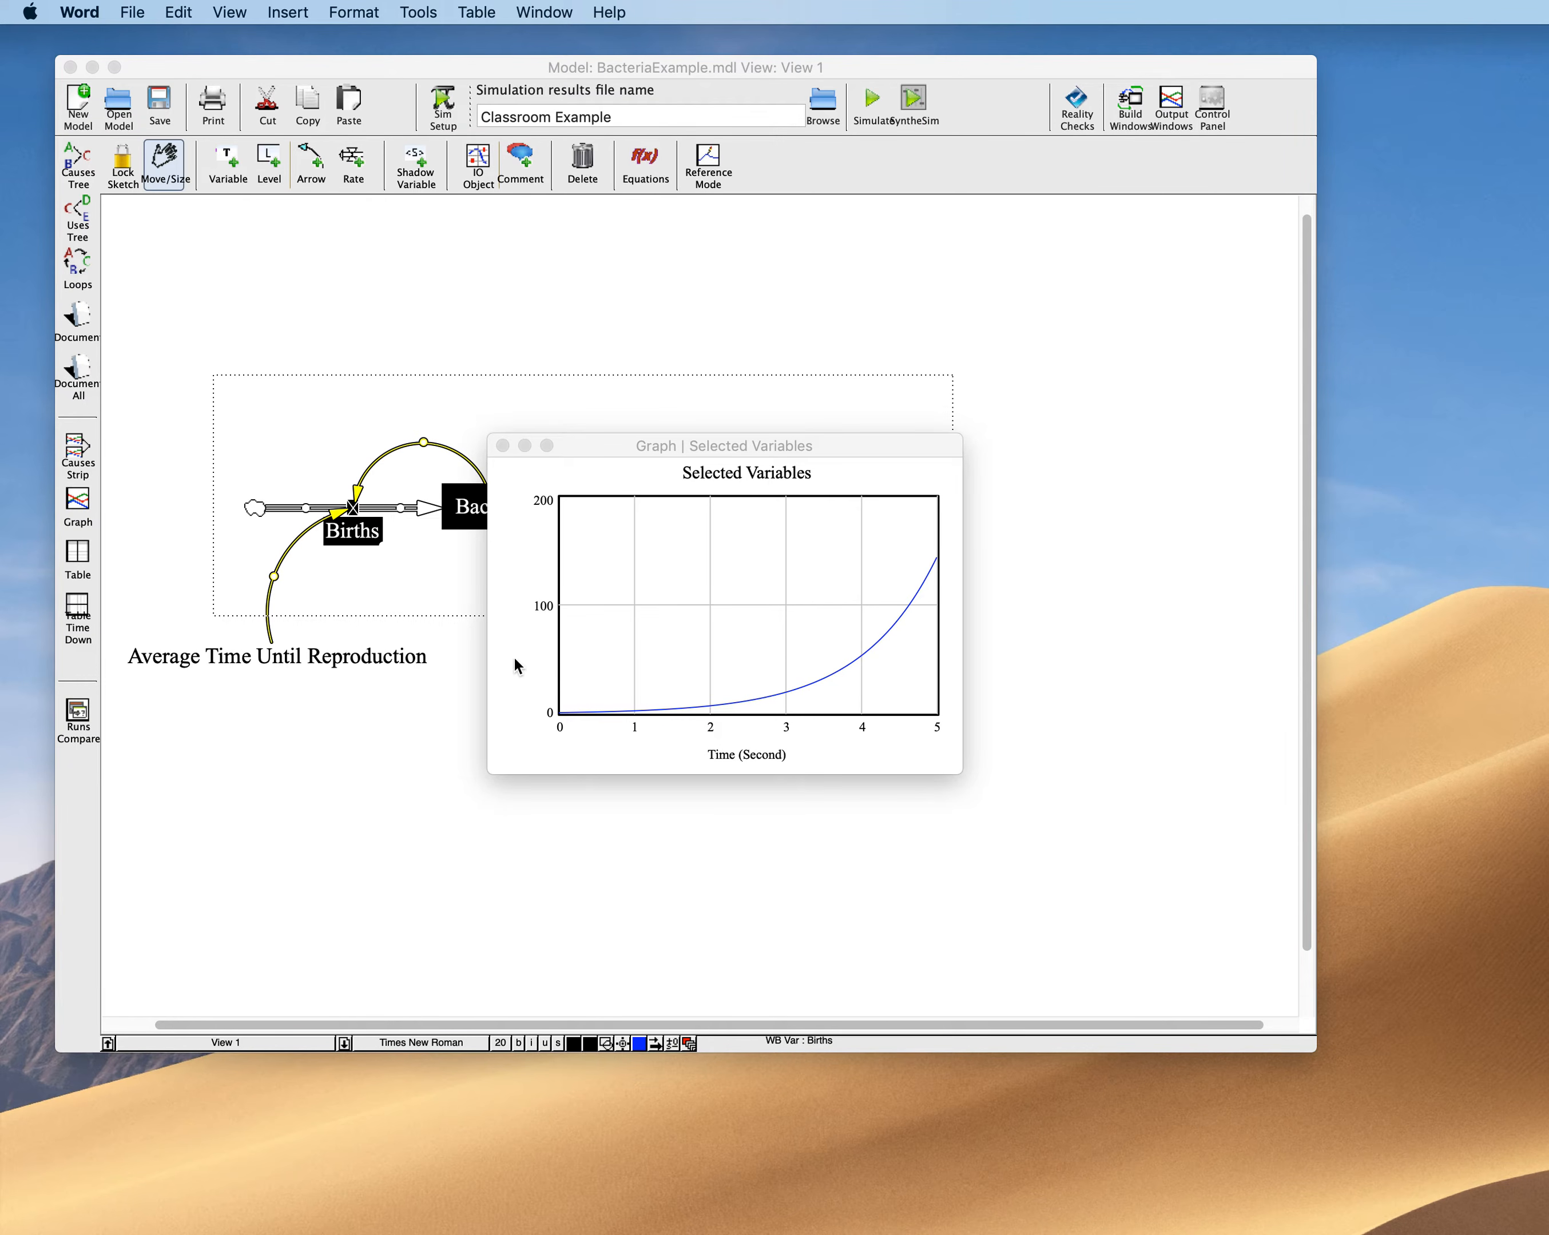
pyautogui.click(503, 446)
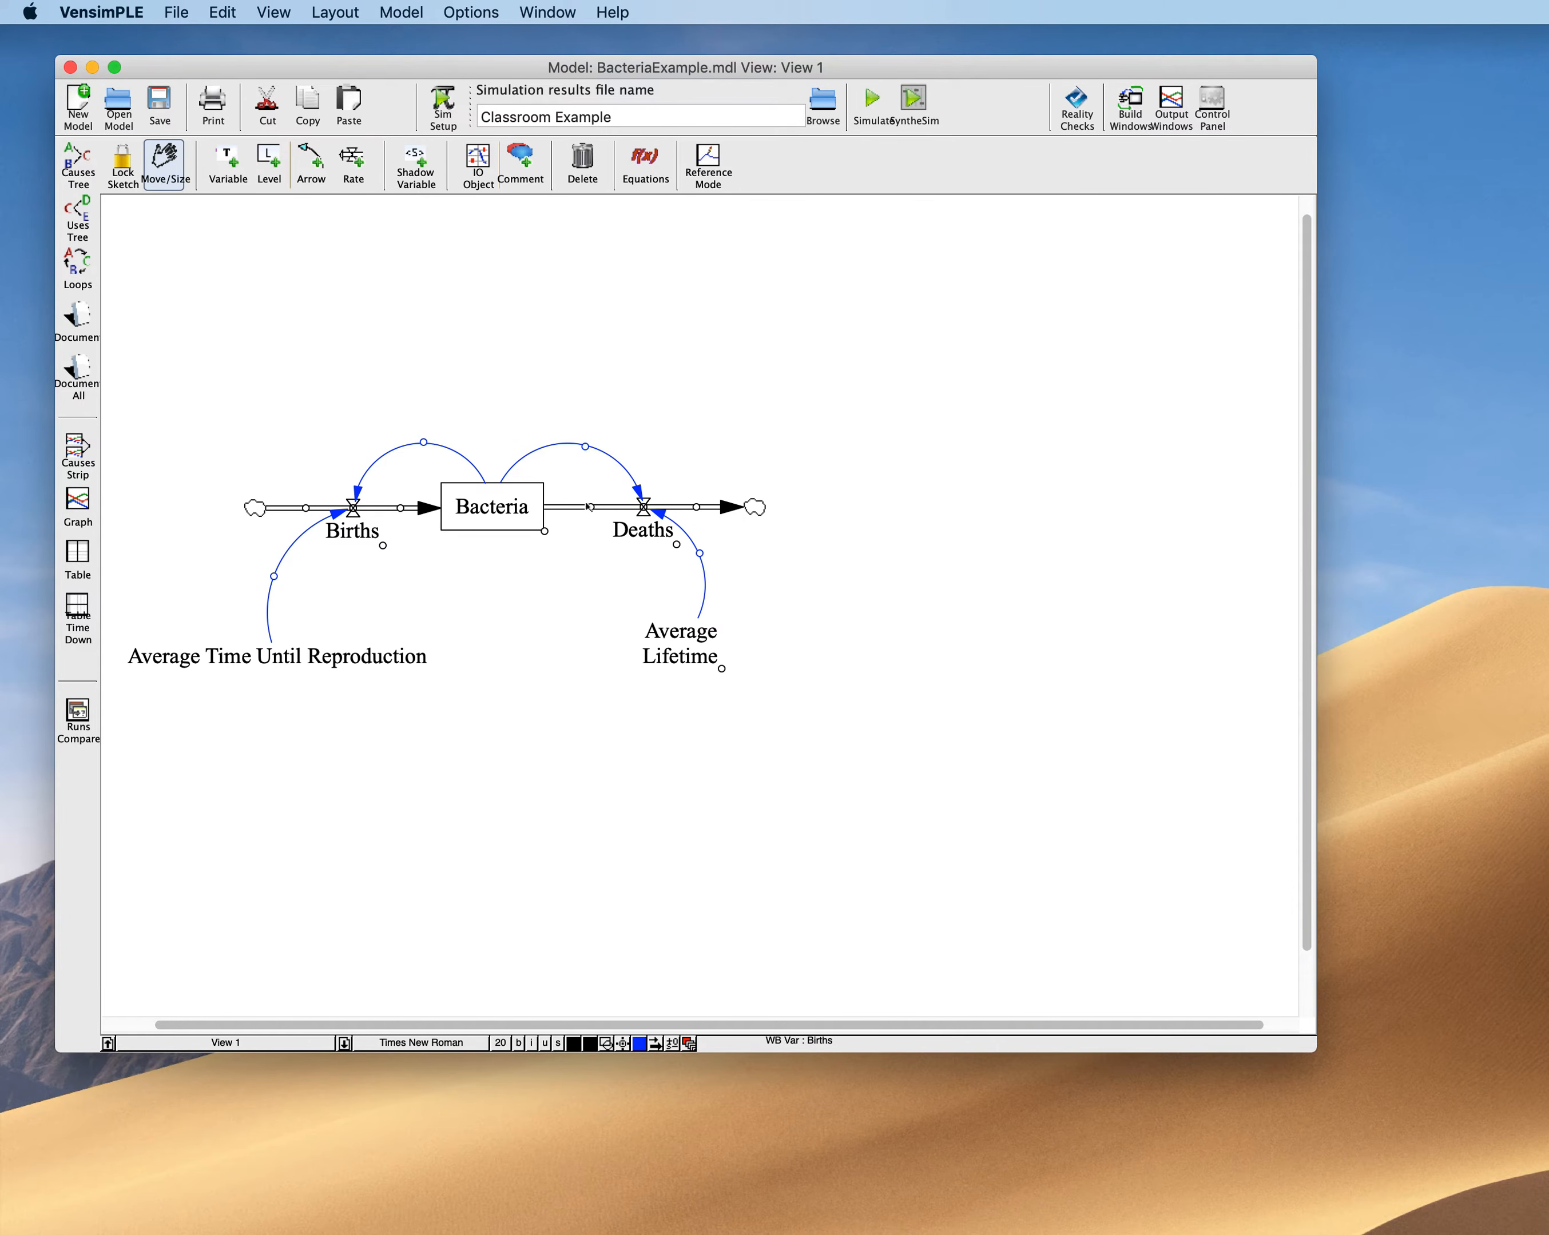
# Set the units of the Bacteria level to bacters and graph the level again
pyautogui.click(645, 177)
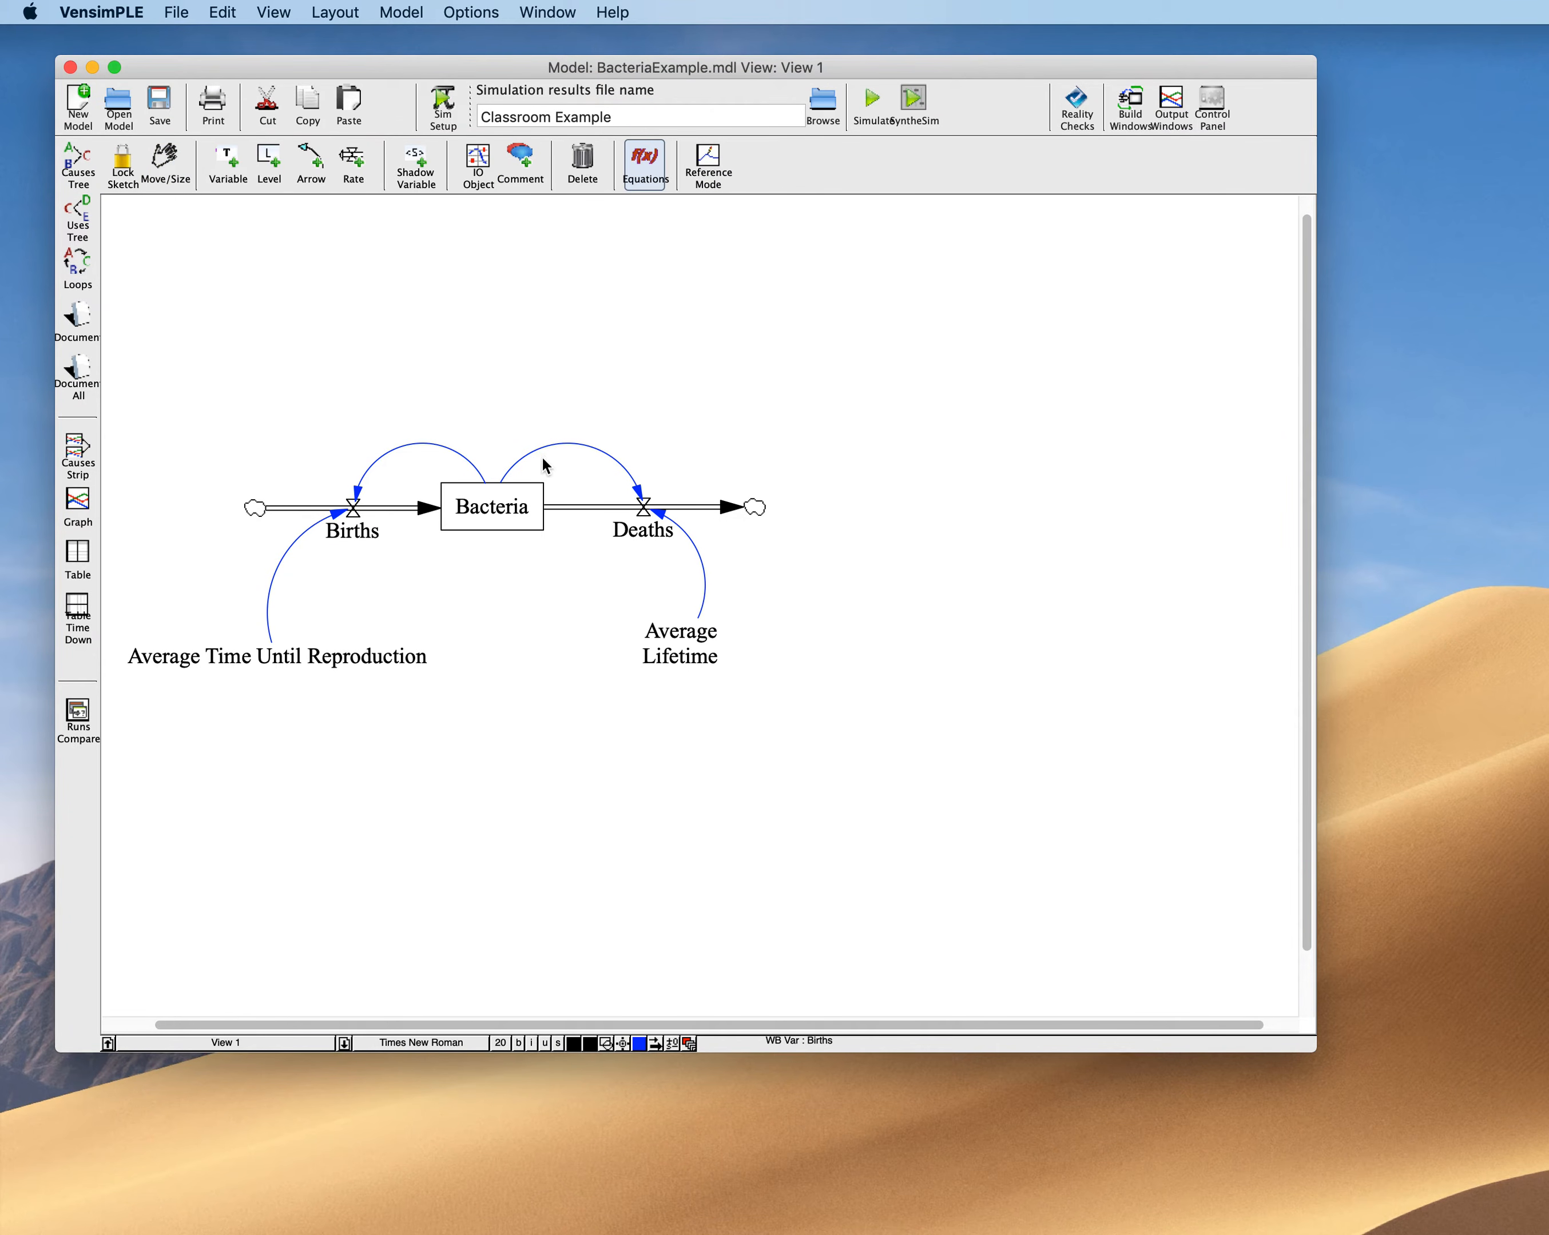
pyautogui.click(501, 514)
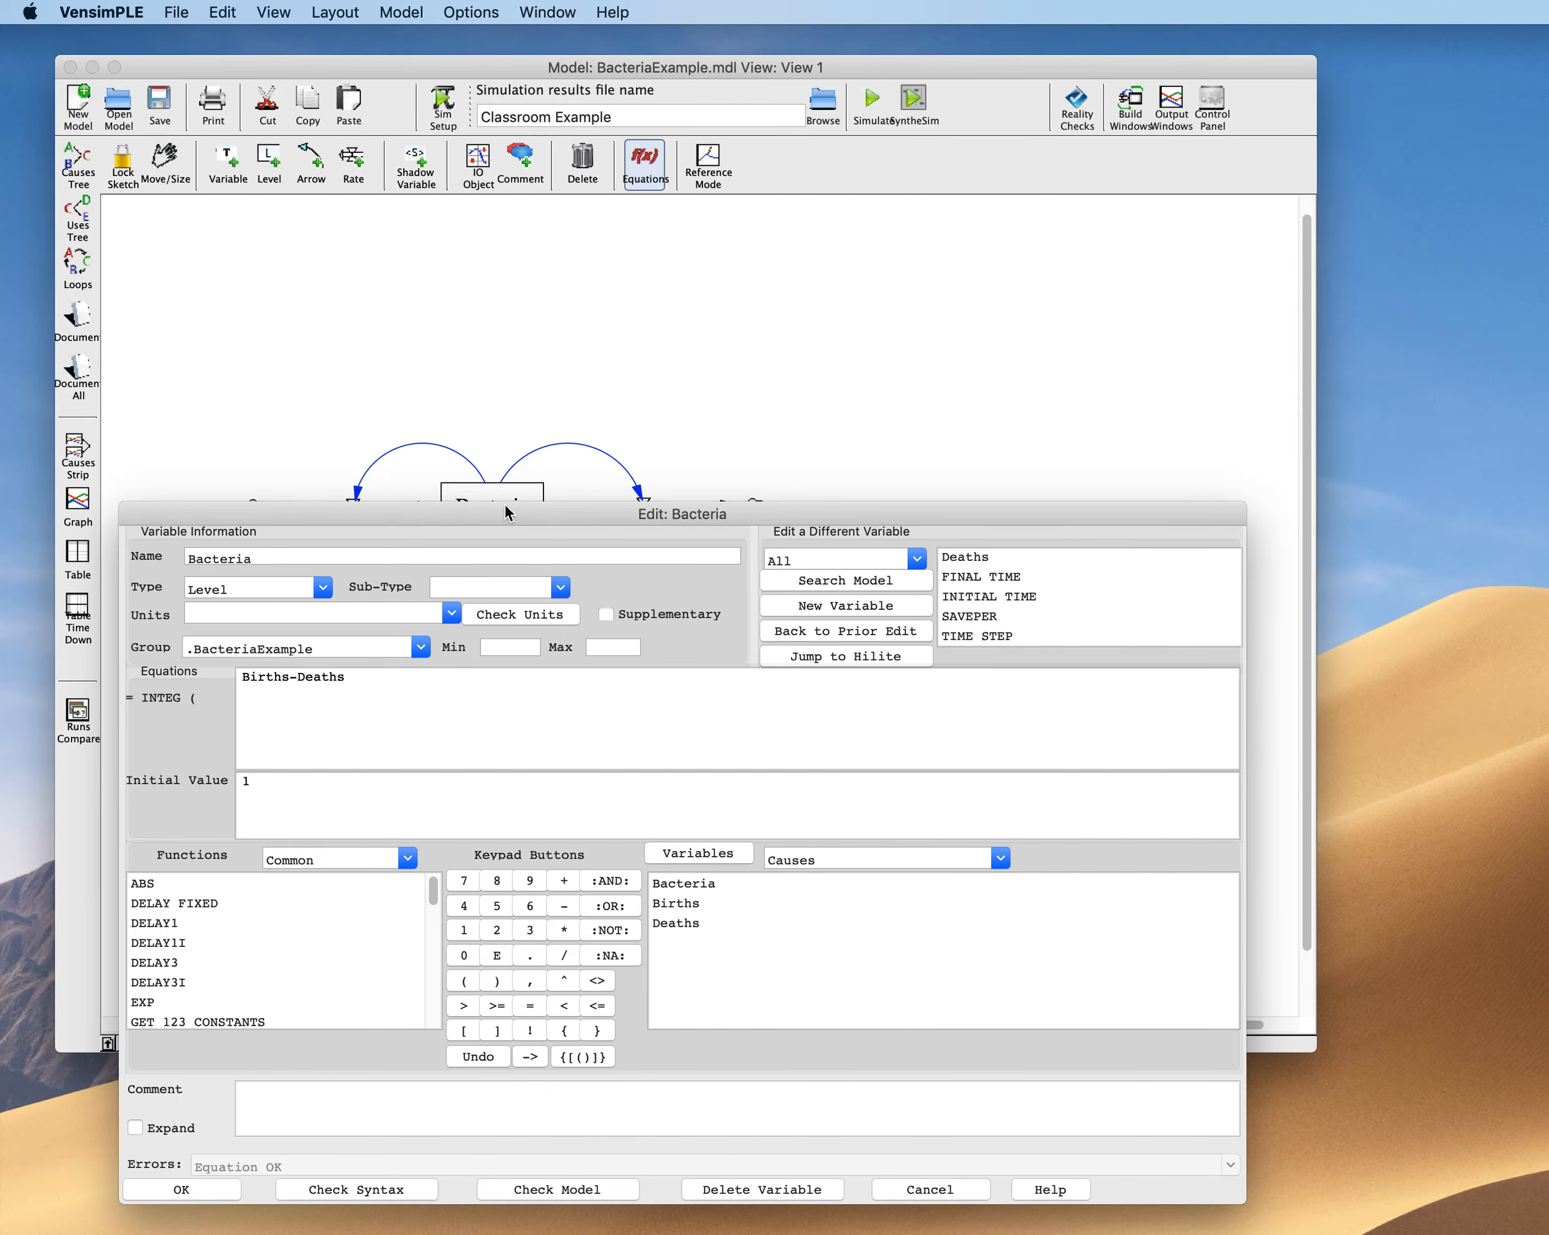
pyautogui.moveTo(207, 527); pyautogui.dragTo(236, 560)
pyautogui.click(230, 657)
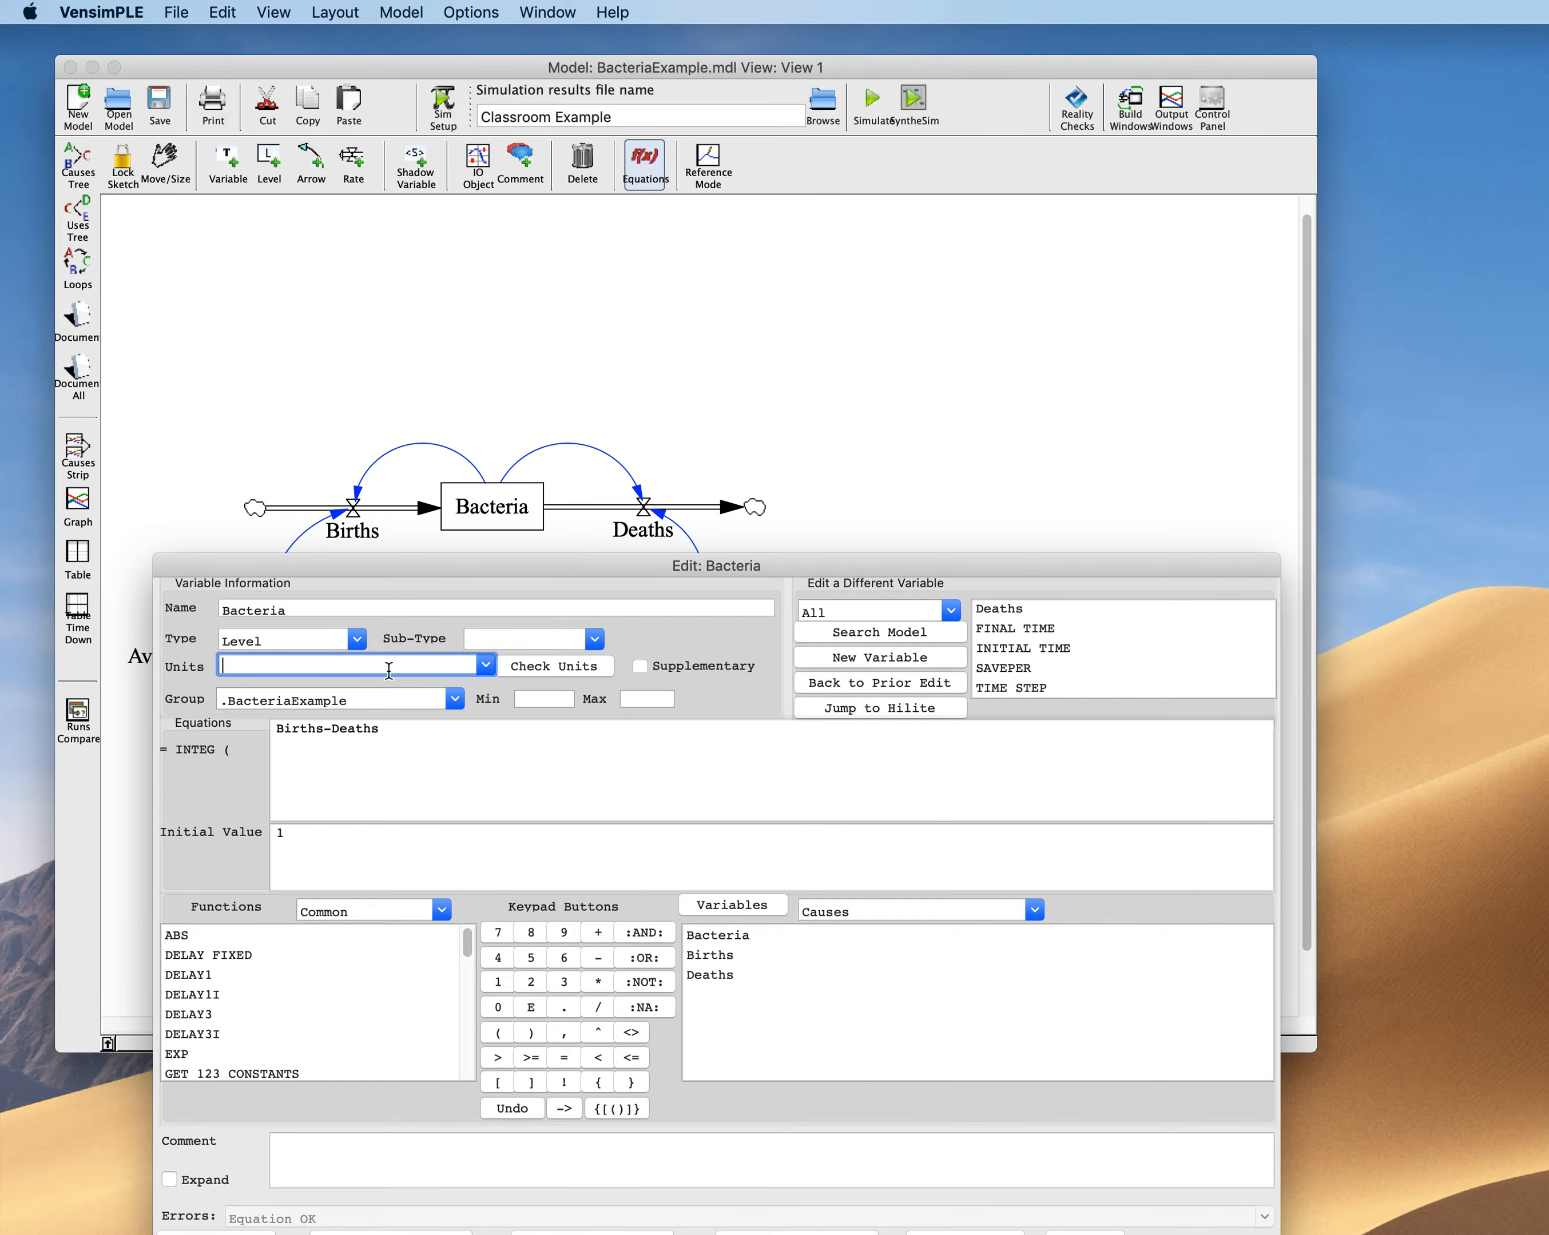
pyautogui.write('bacters')
pyautogui.moveTo(498, 567); pyautogui.dragTo(500, 327)
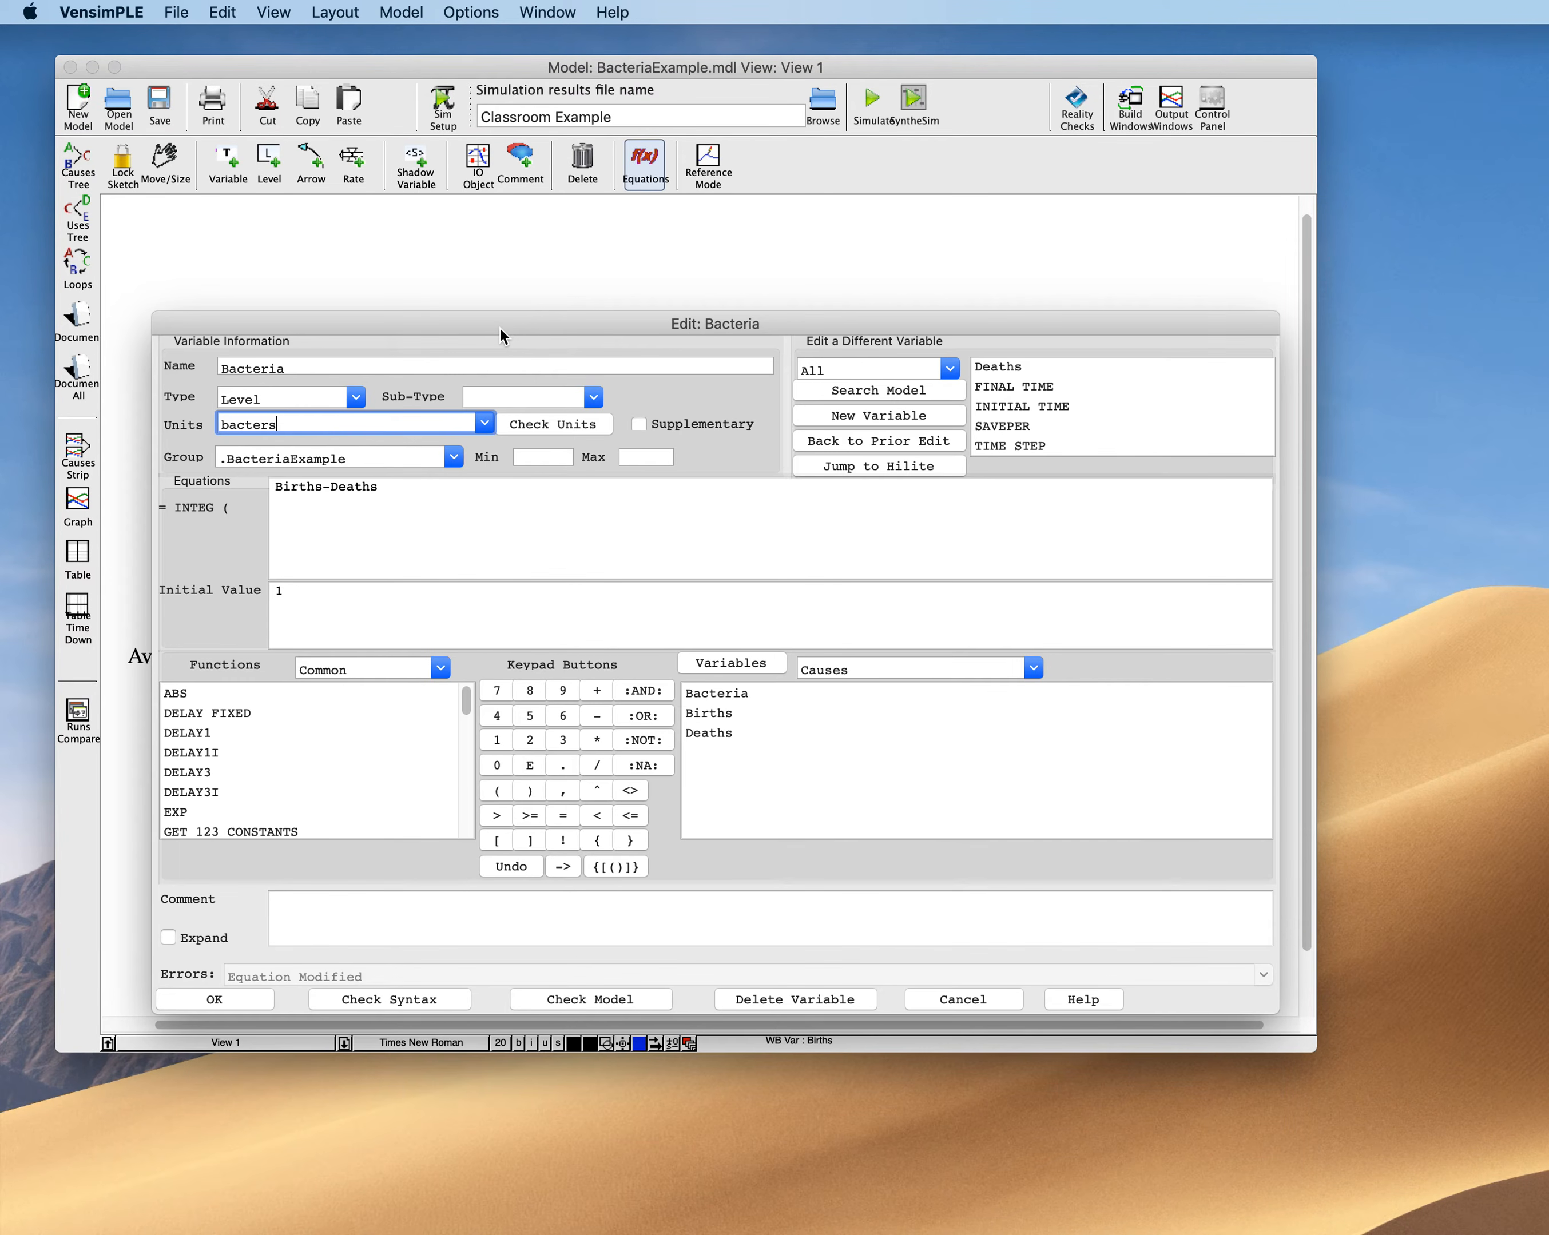
pyautogui.click(210, 1005)
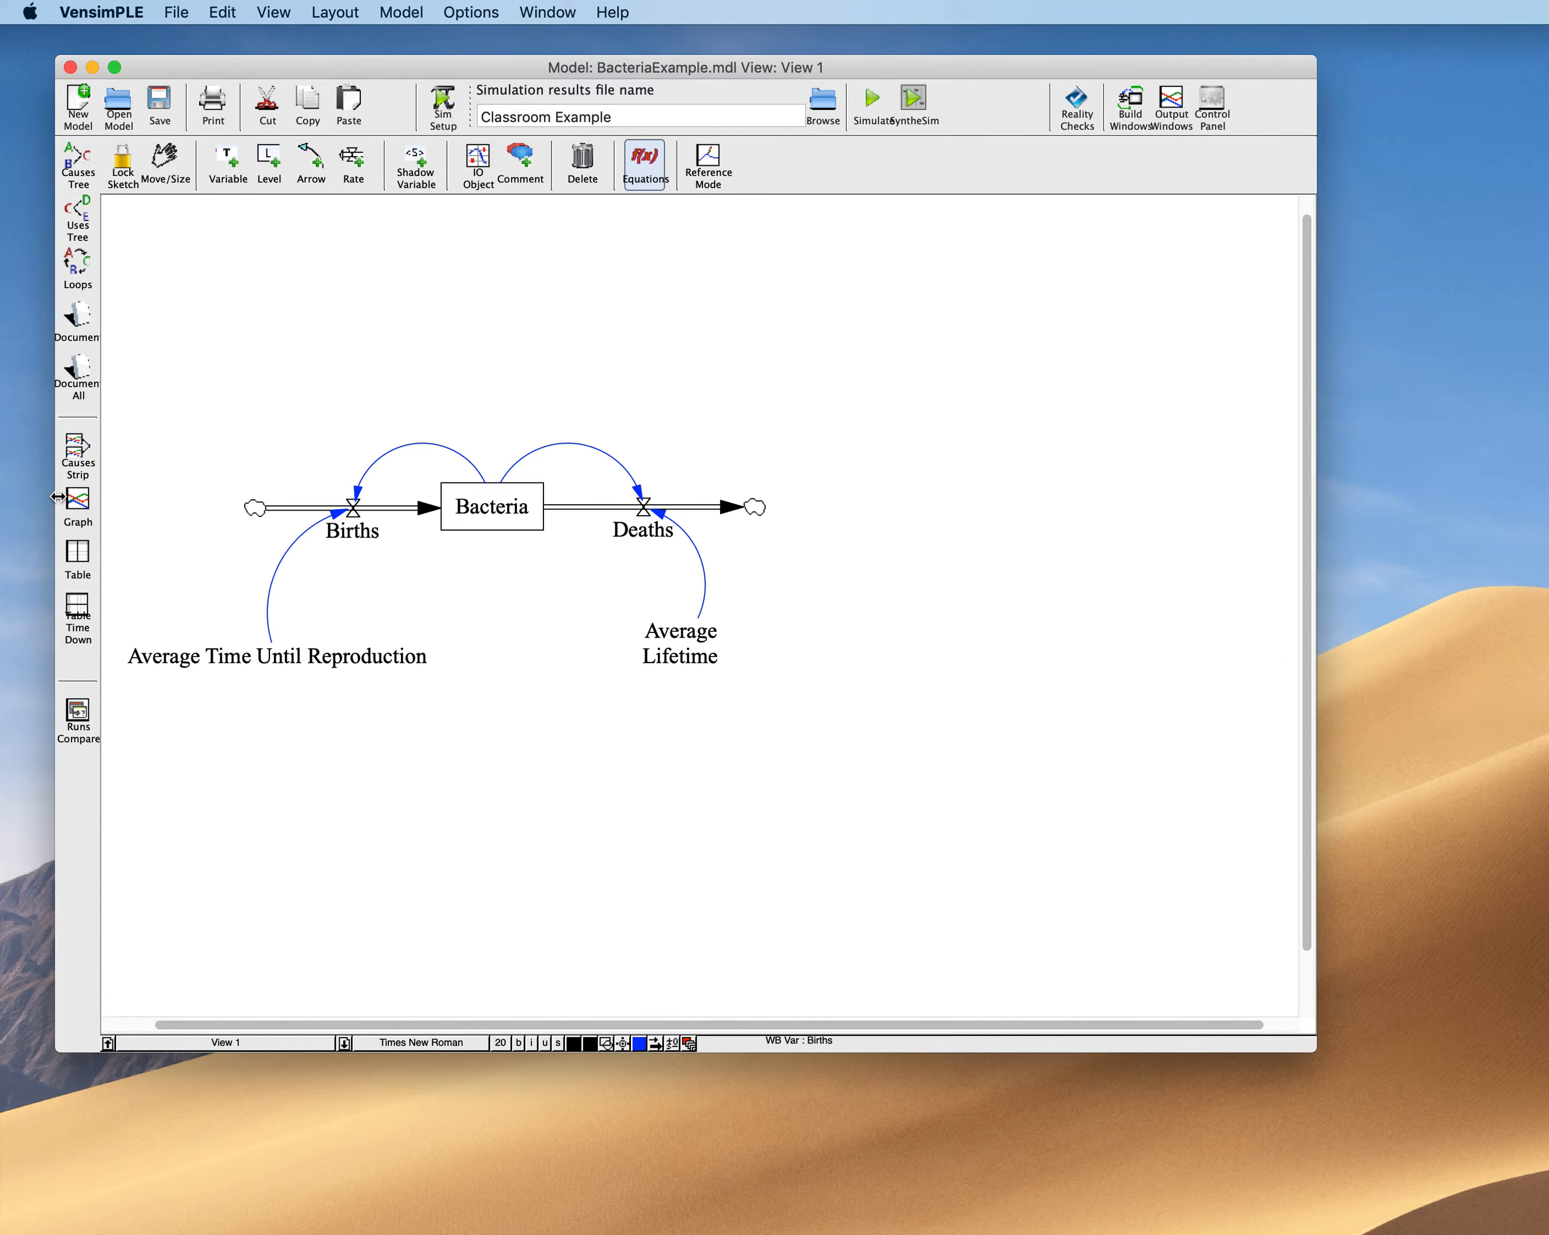
pyautogui.click(86, 499)
pyautogui.moveTo(1000, 460); pyautogui.dragTo(1069, 459)
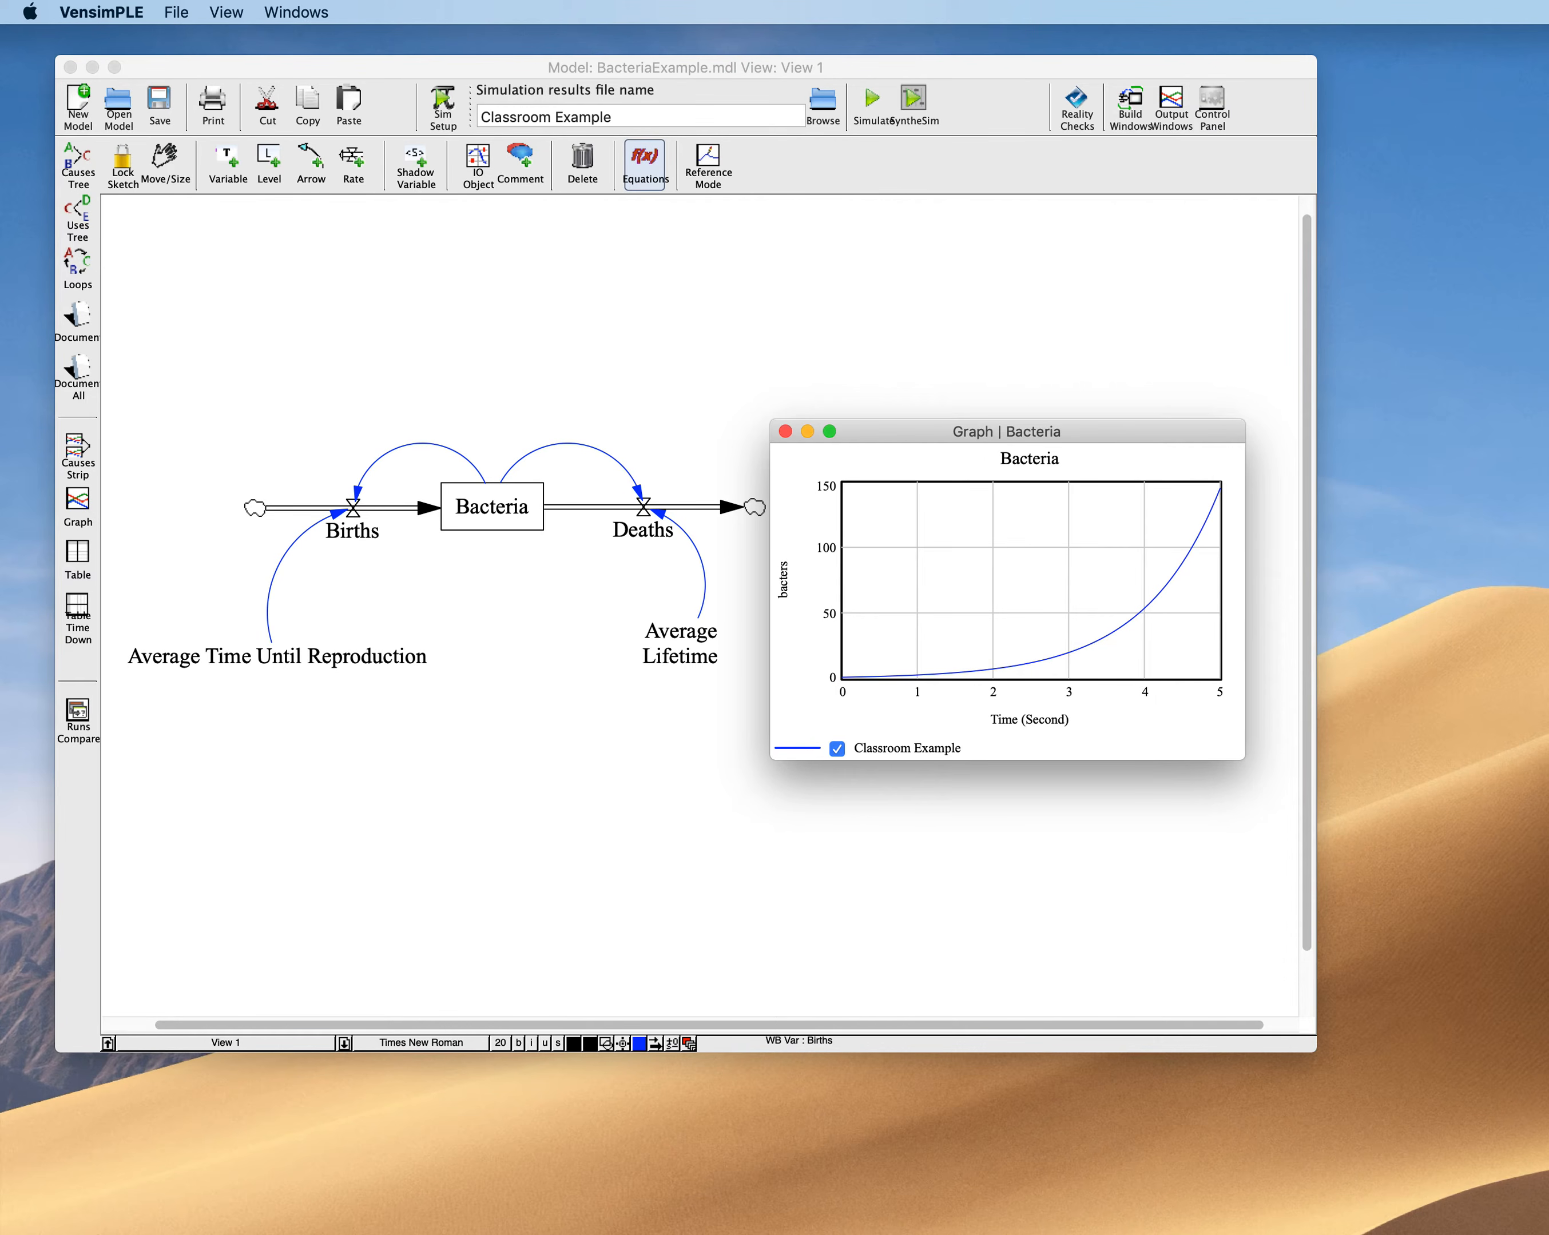
# Bring the Word document back into view and paste the copied Bacteria graph above the Selected Variables graph
pyautogui.moveTo(1548, 94); pyautogui.dragTo(771, 110)
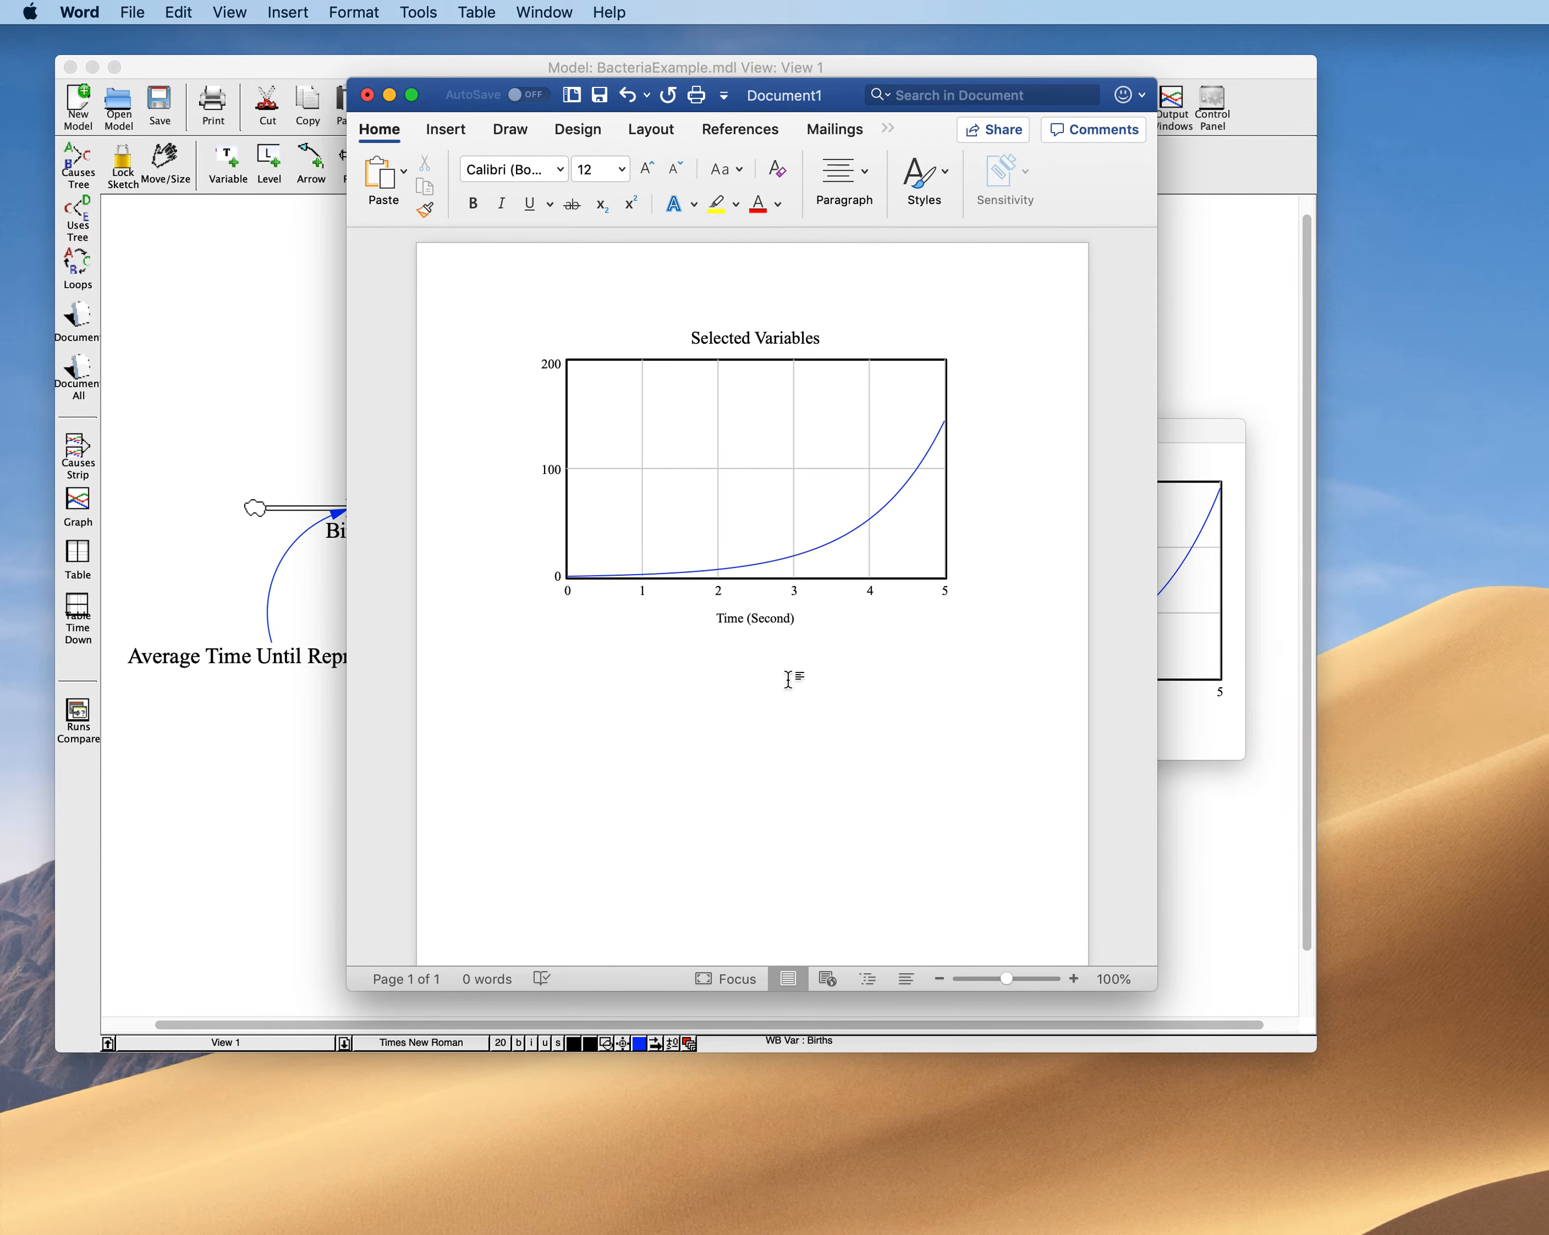
pyautogui.press('super+v')
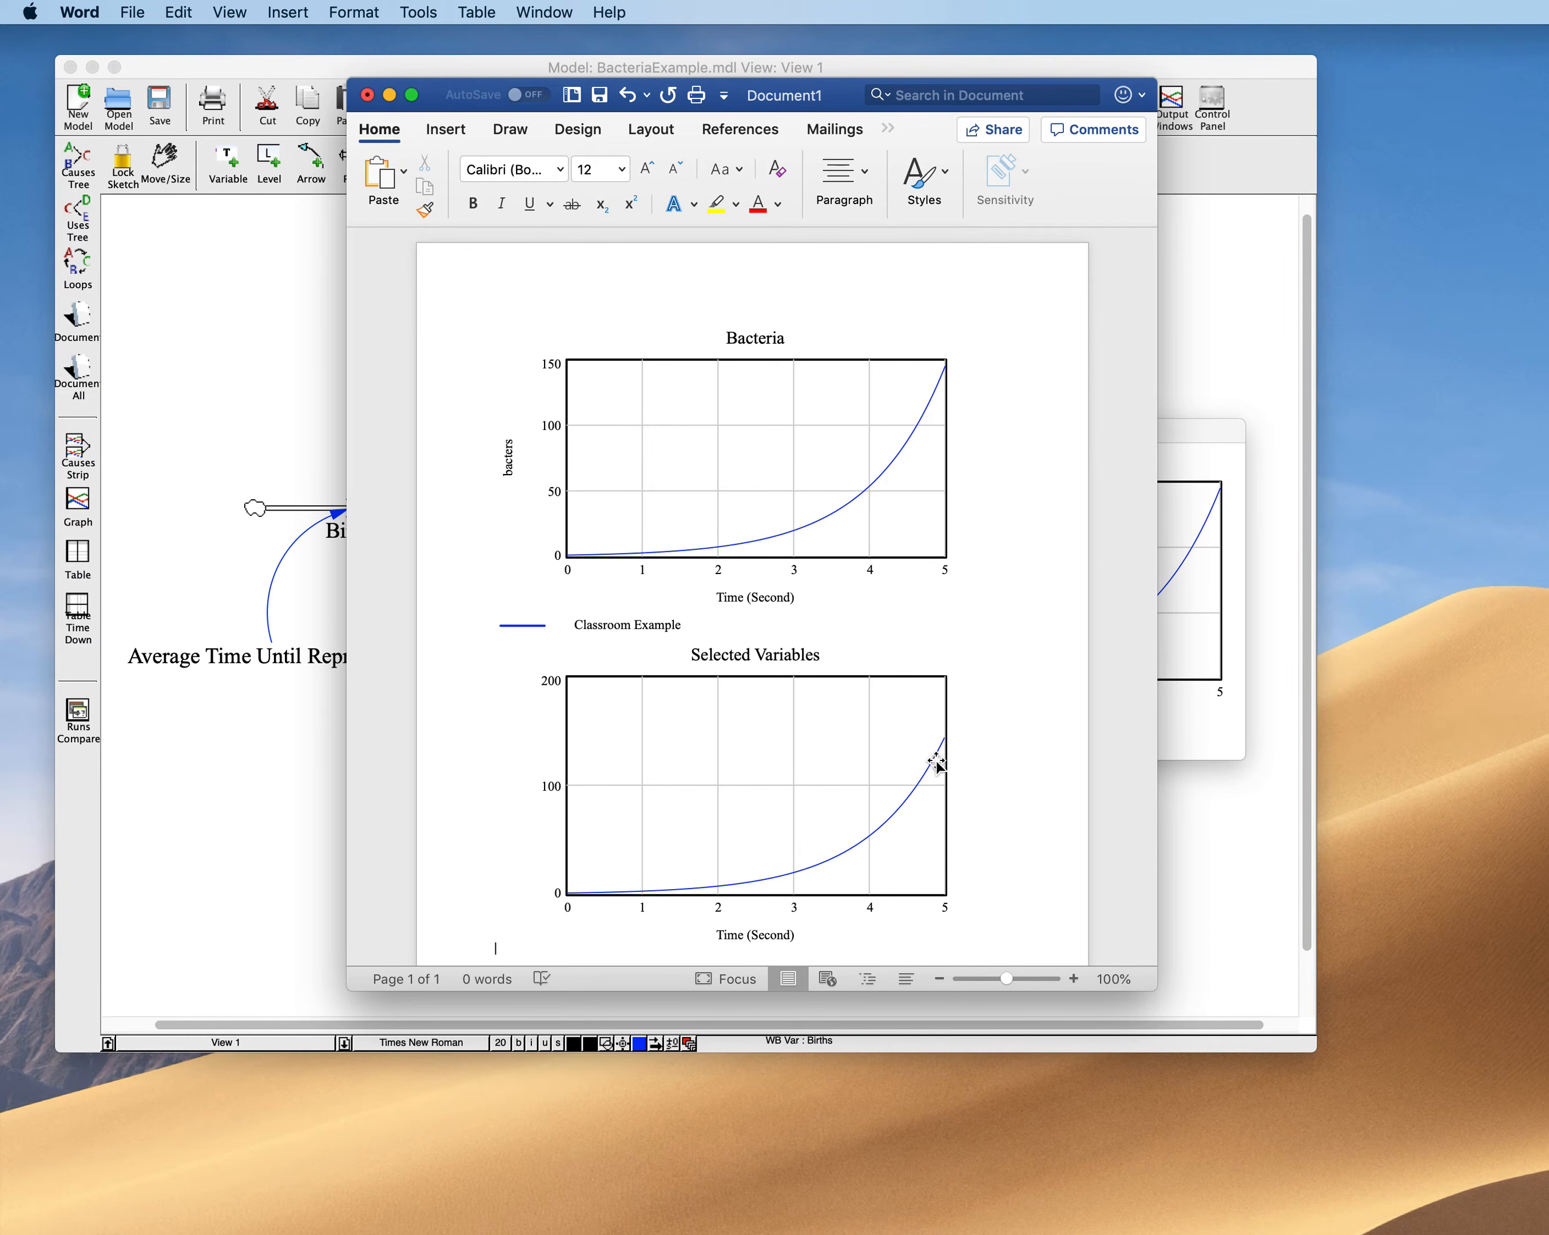
pyautogui.click(814, 737)
pyautogui.click(629, 409)
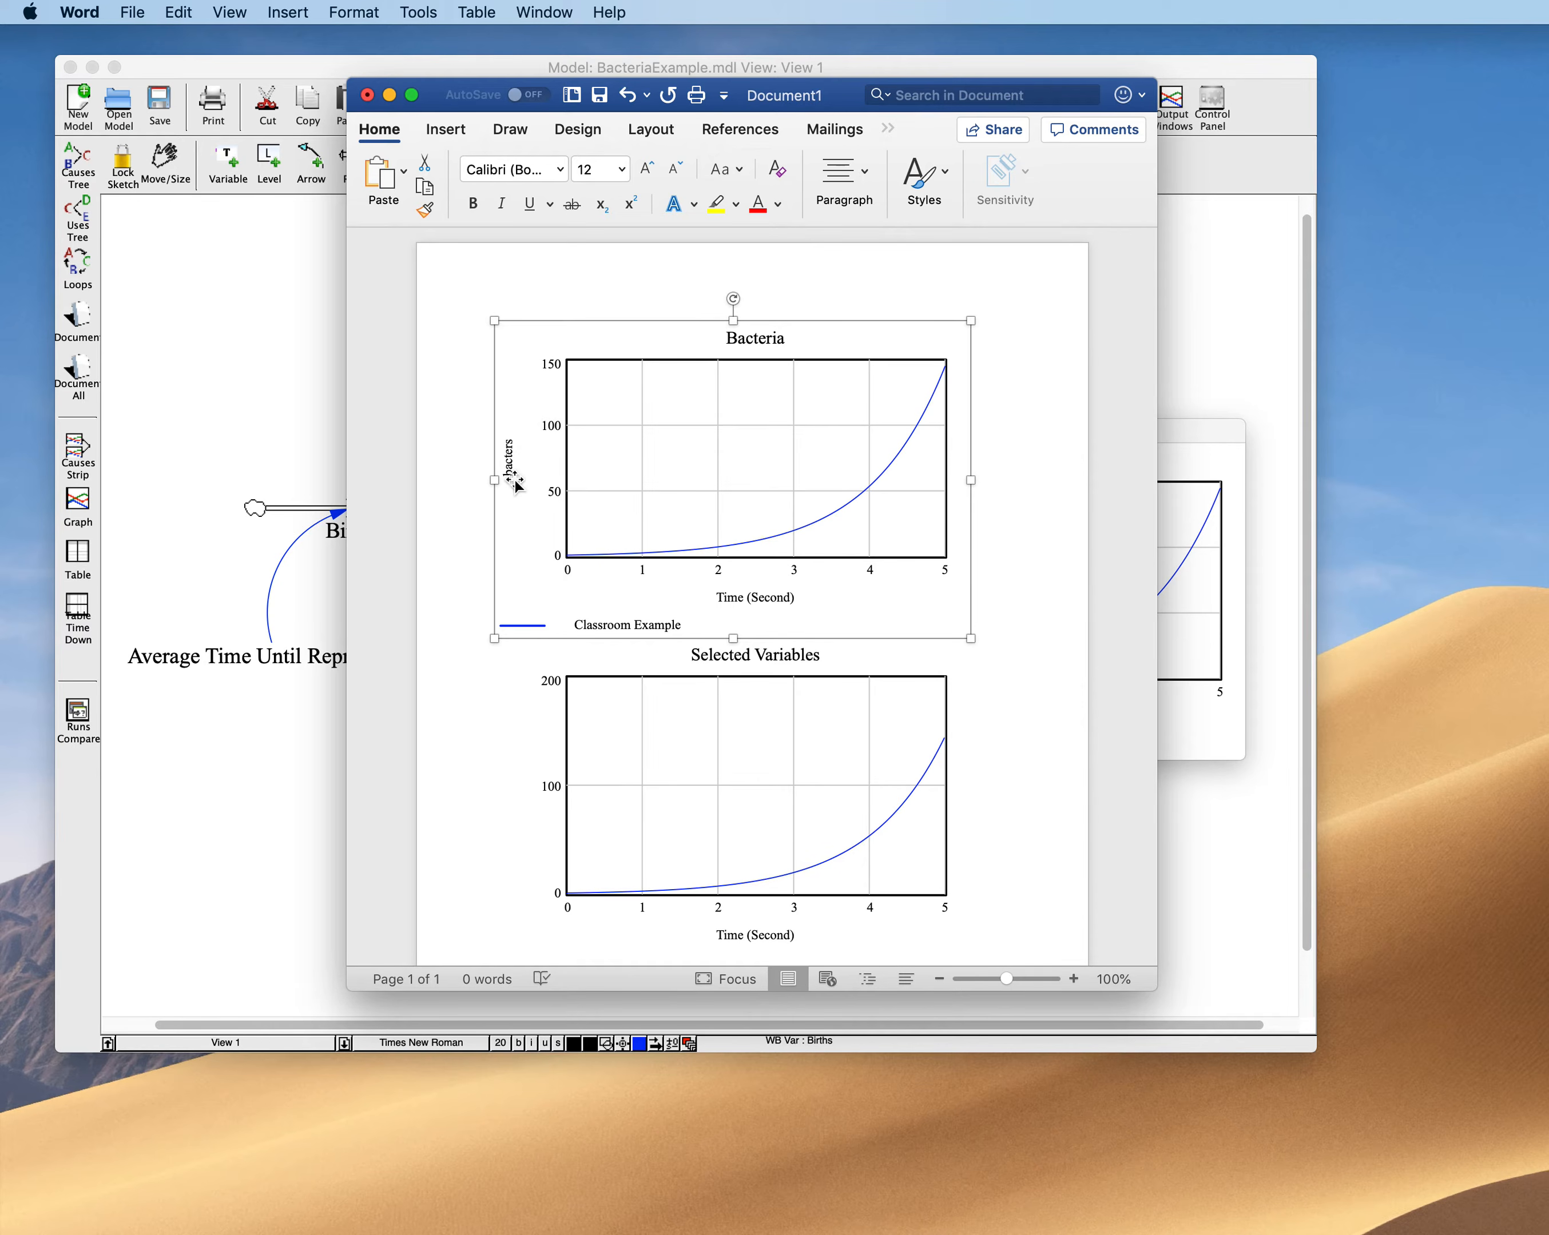
# Move the Word document out of view and close the Bacteria graph window in VensimPLE
pyautogui.moveTo(799, 102); pyautogui.dragTo(1548, 100)
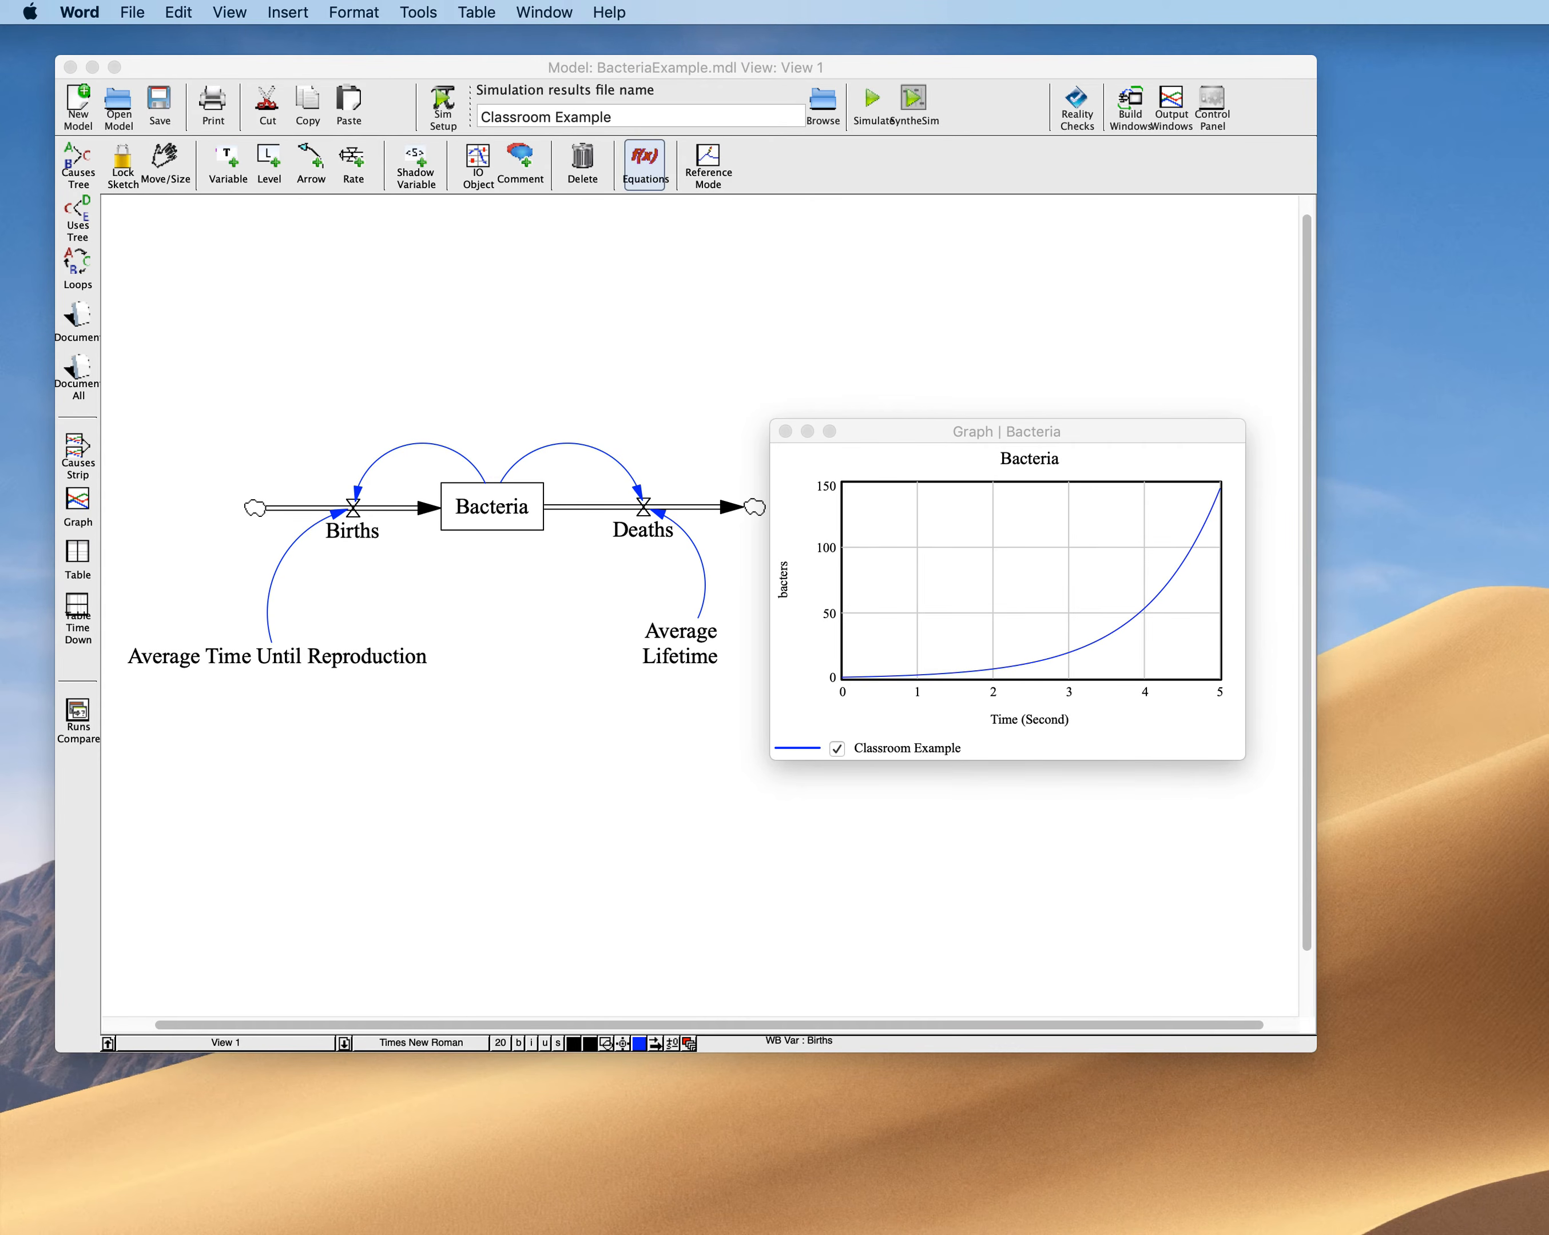
pyautogui.click(965, 427)
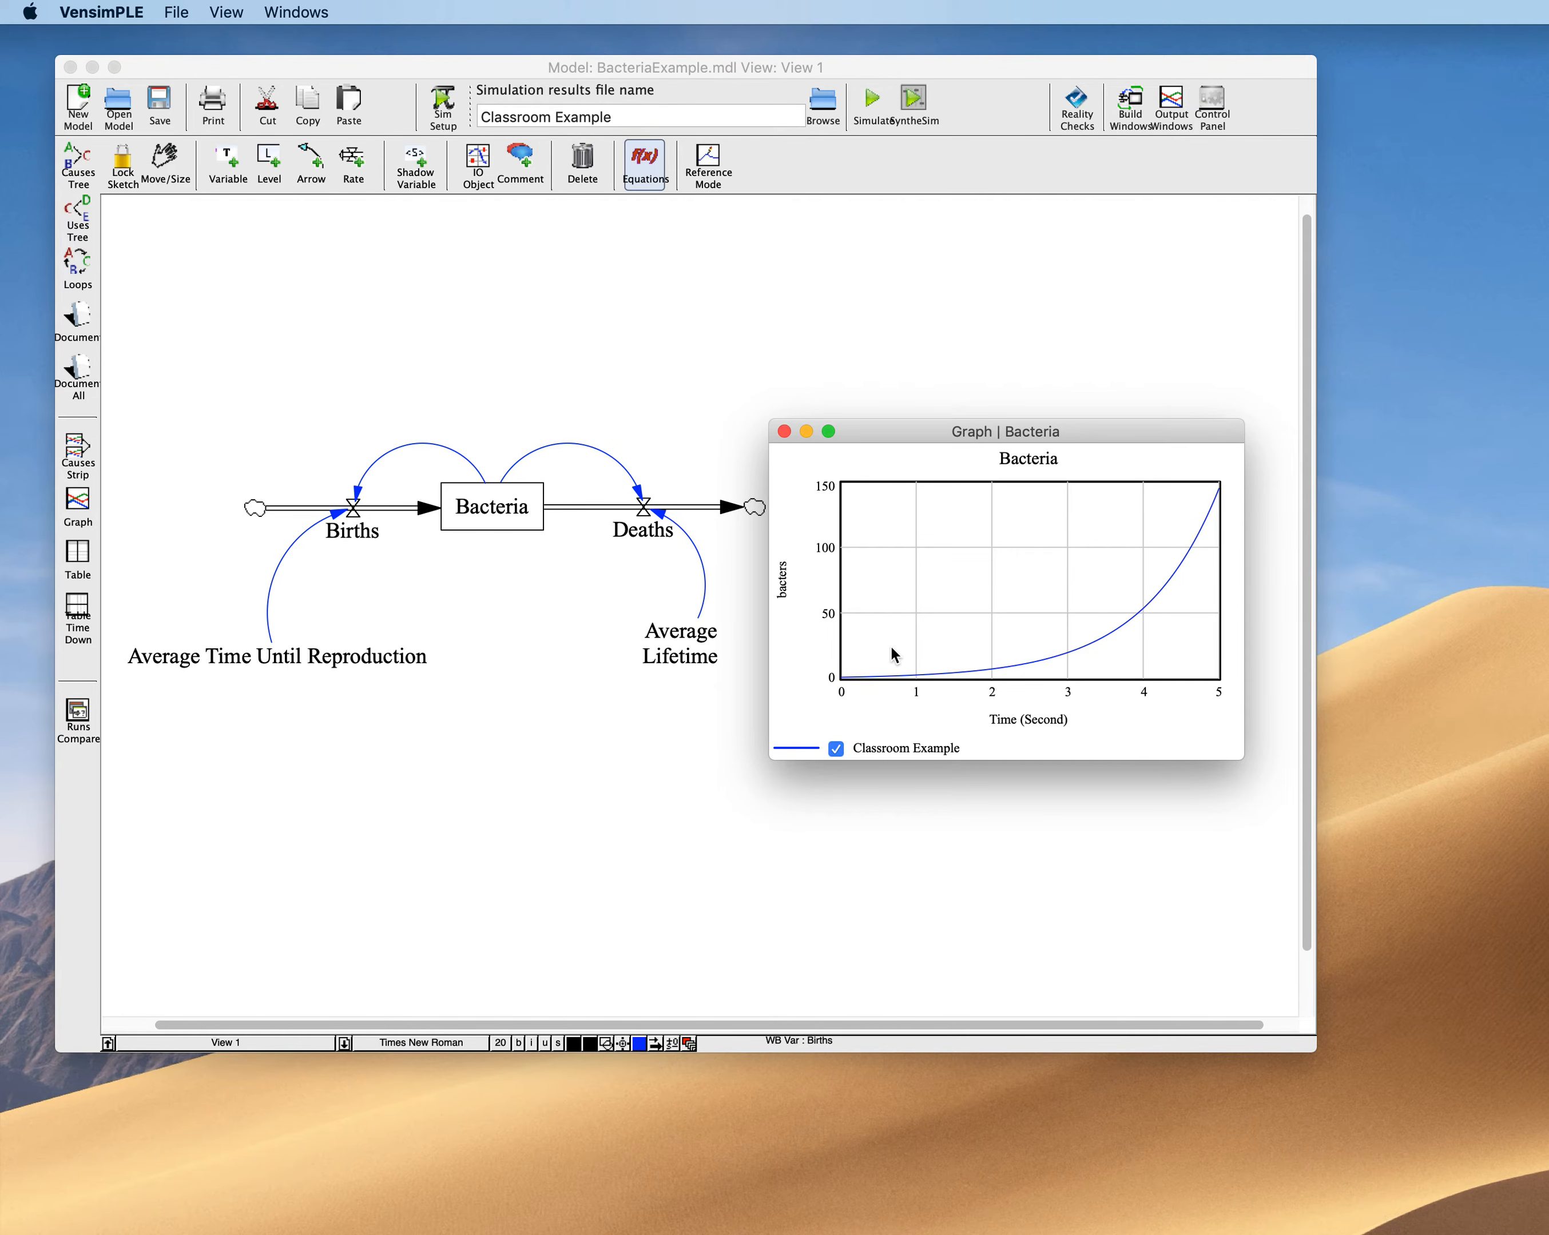
pyautogui.click(784, 431)
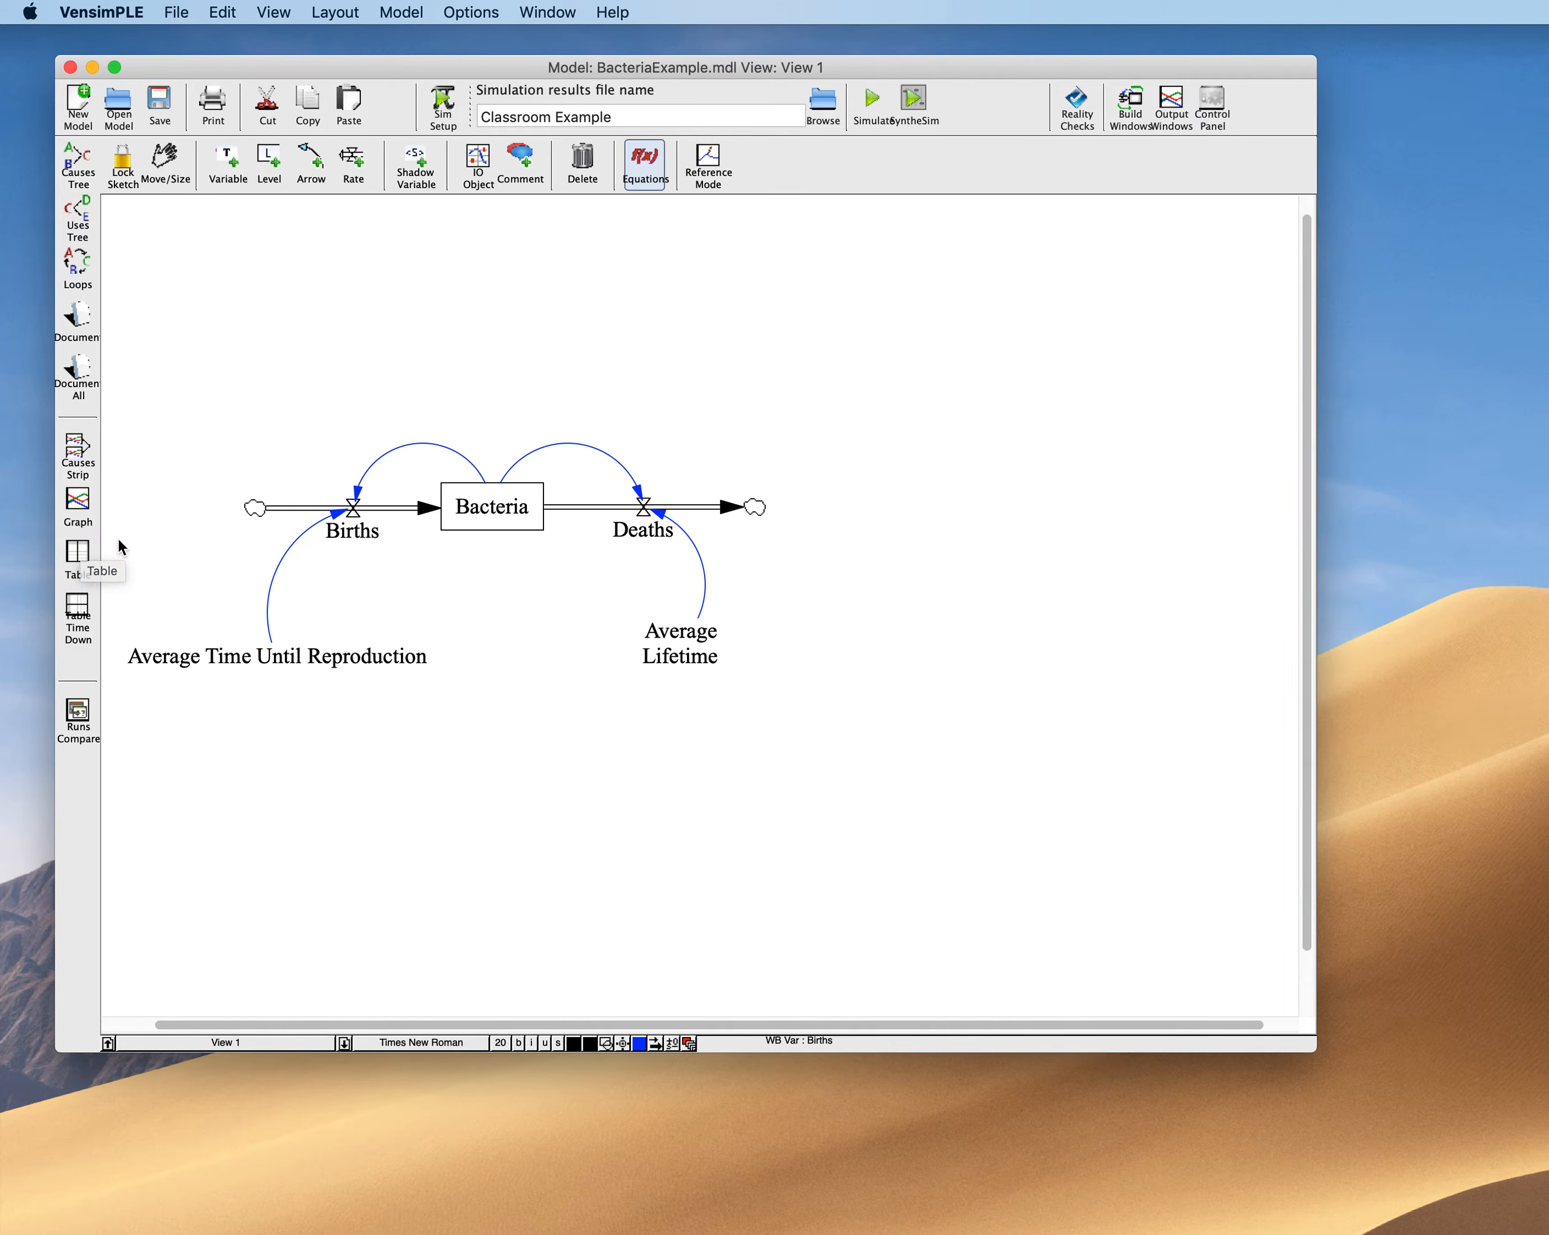
# Select the Births flow and the Bacteria level together in the sketch and show their results in a Table Time Down
pyautogui.click(521, 491)
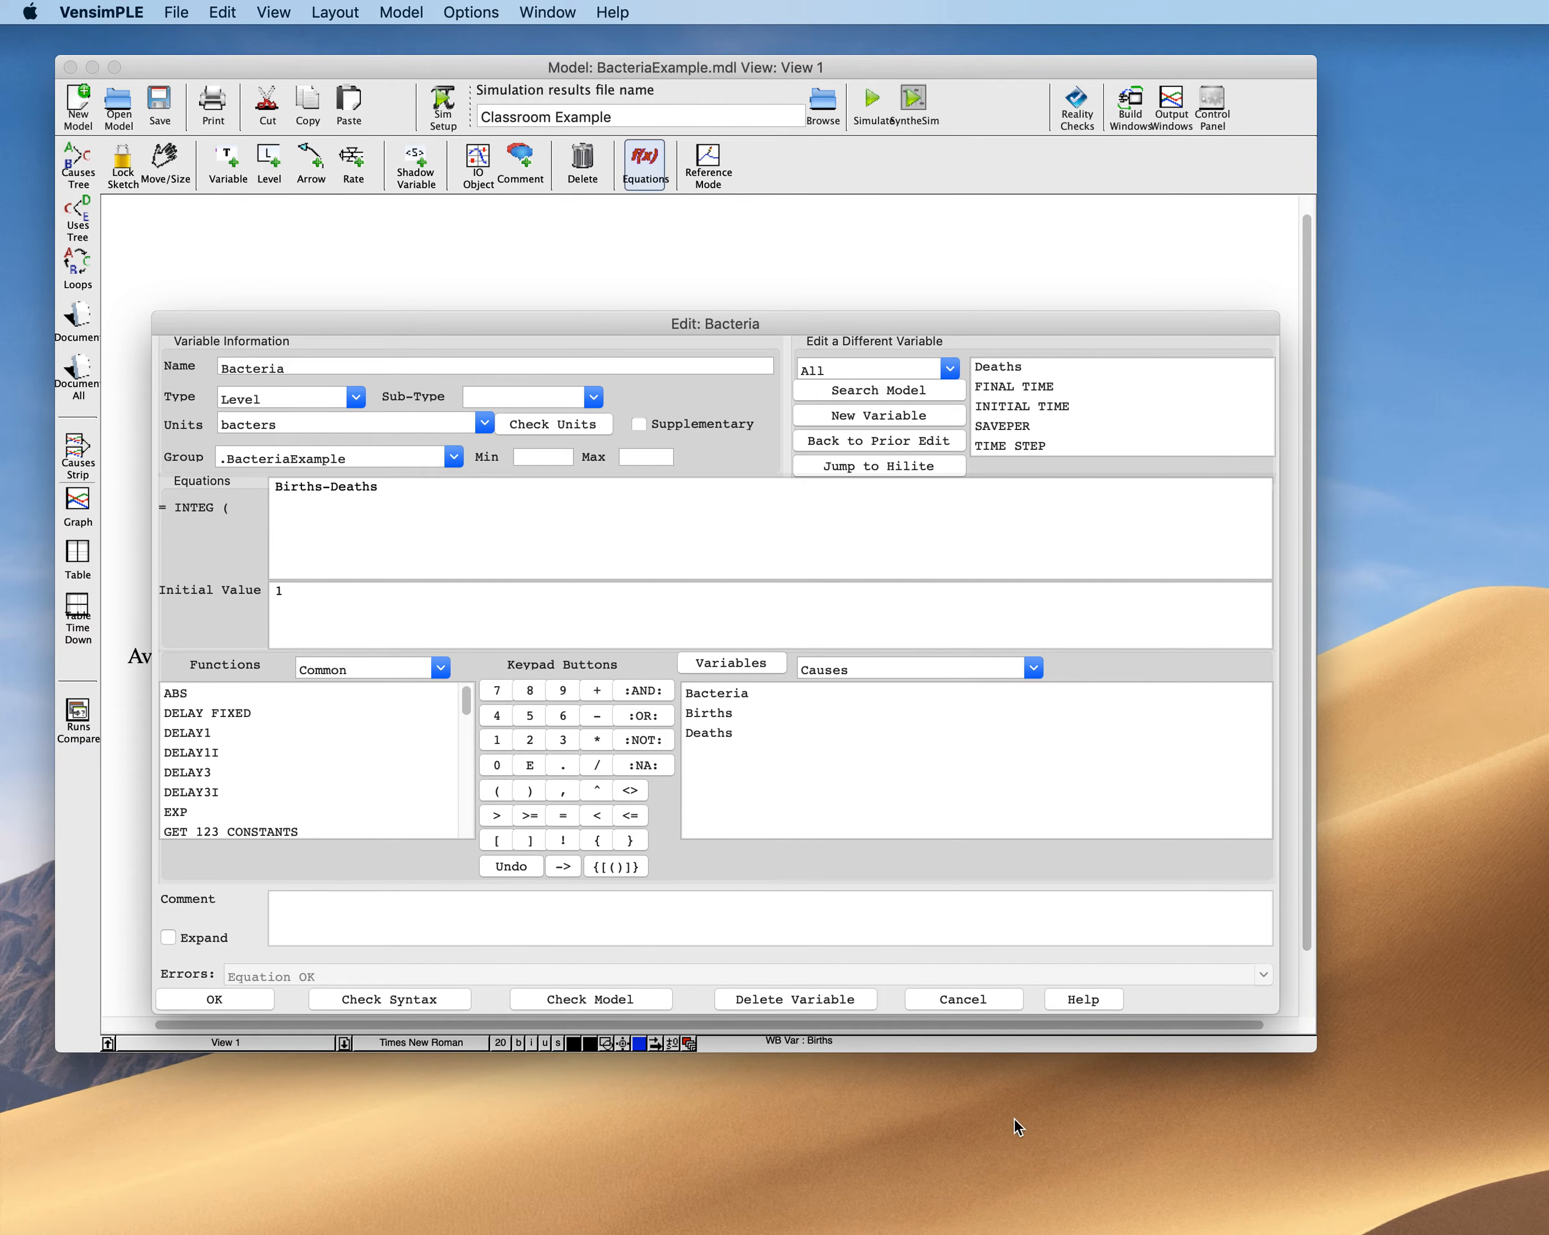
pyautogui.click(964, 998)
pyautogui.click(165, 163)
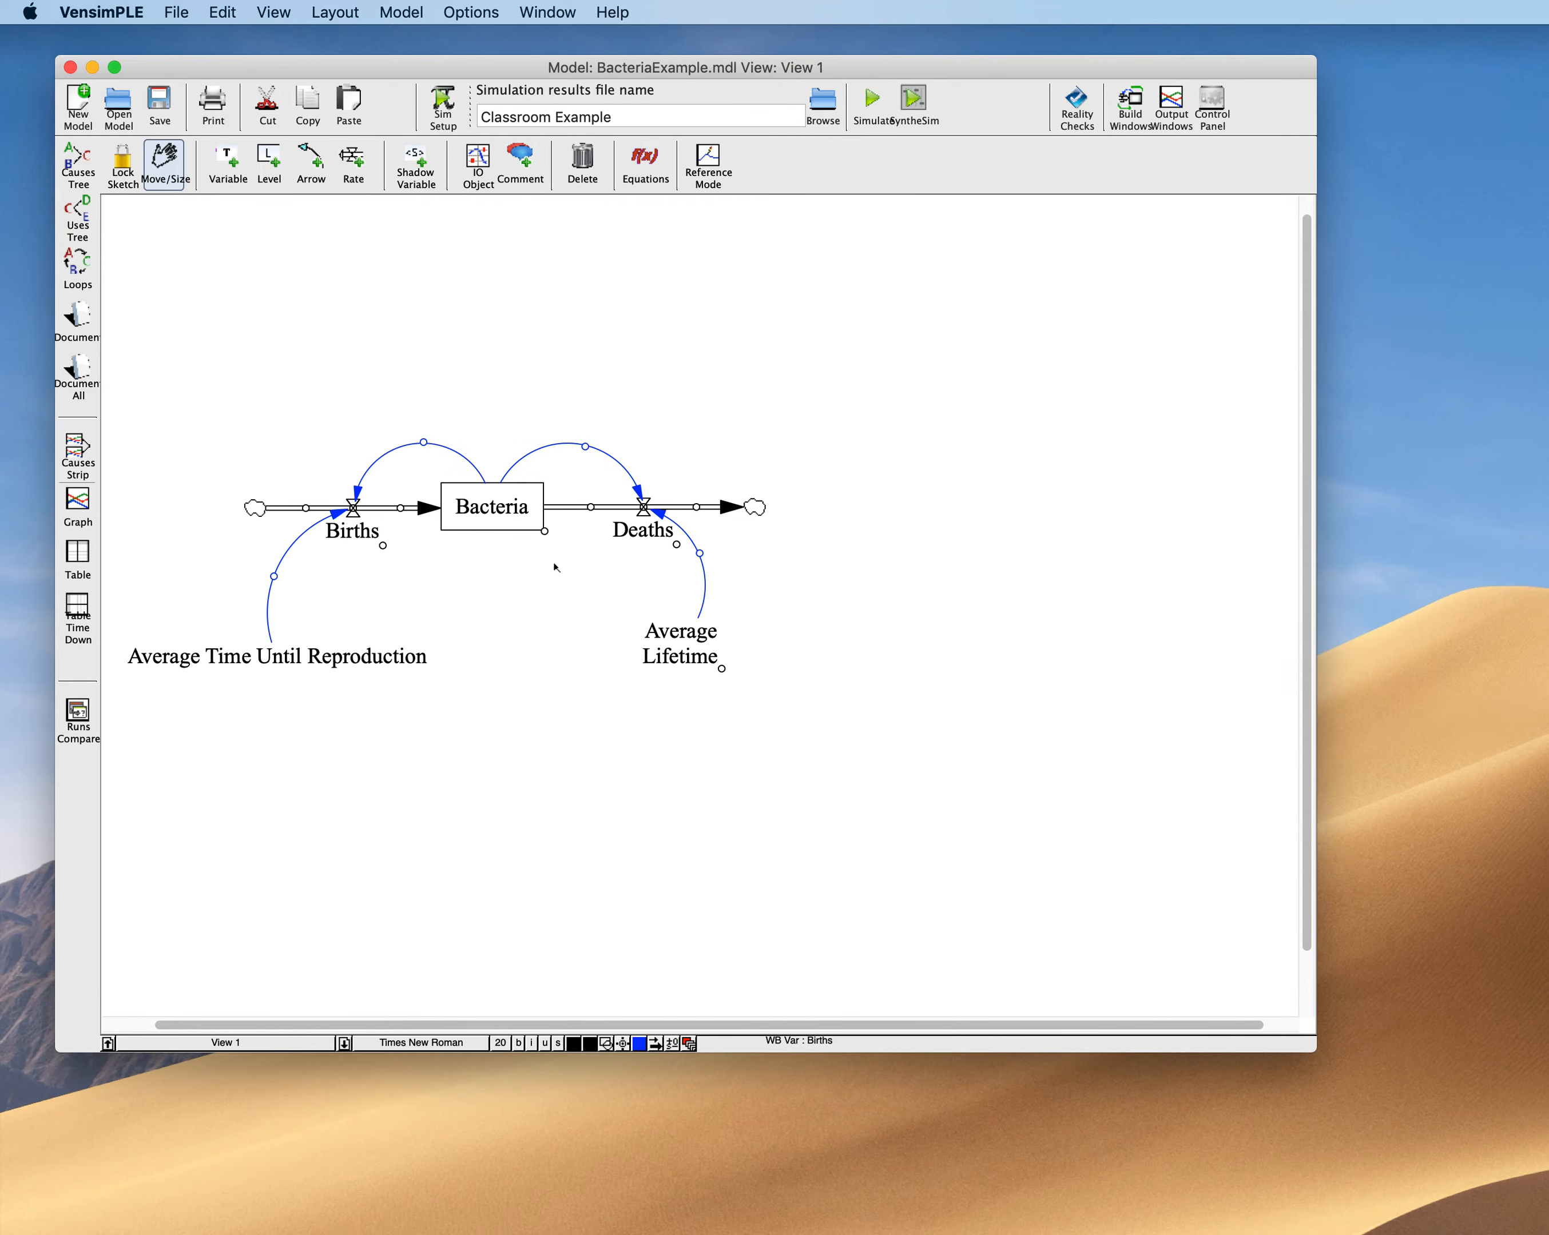
pyautogui.click(494, 500)
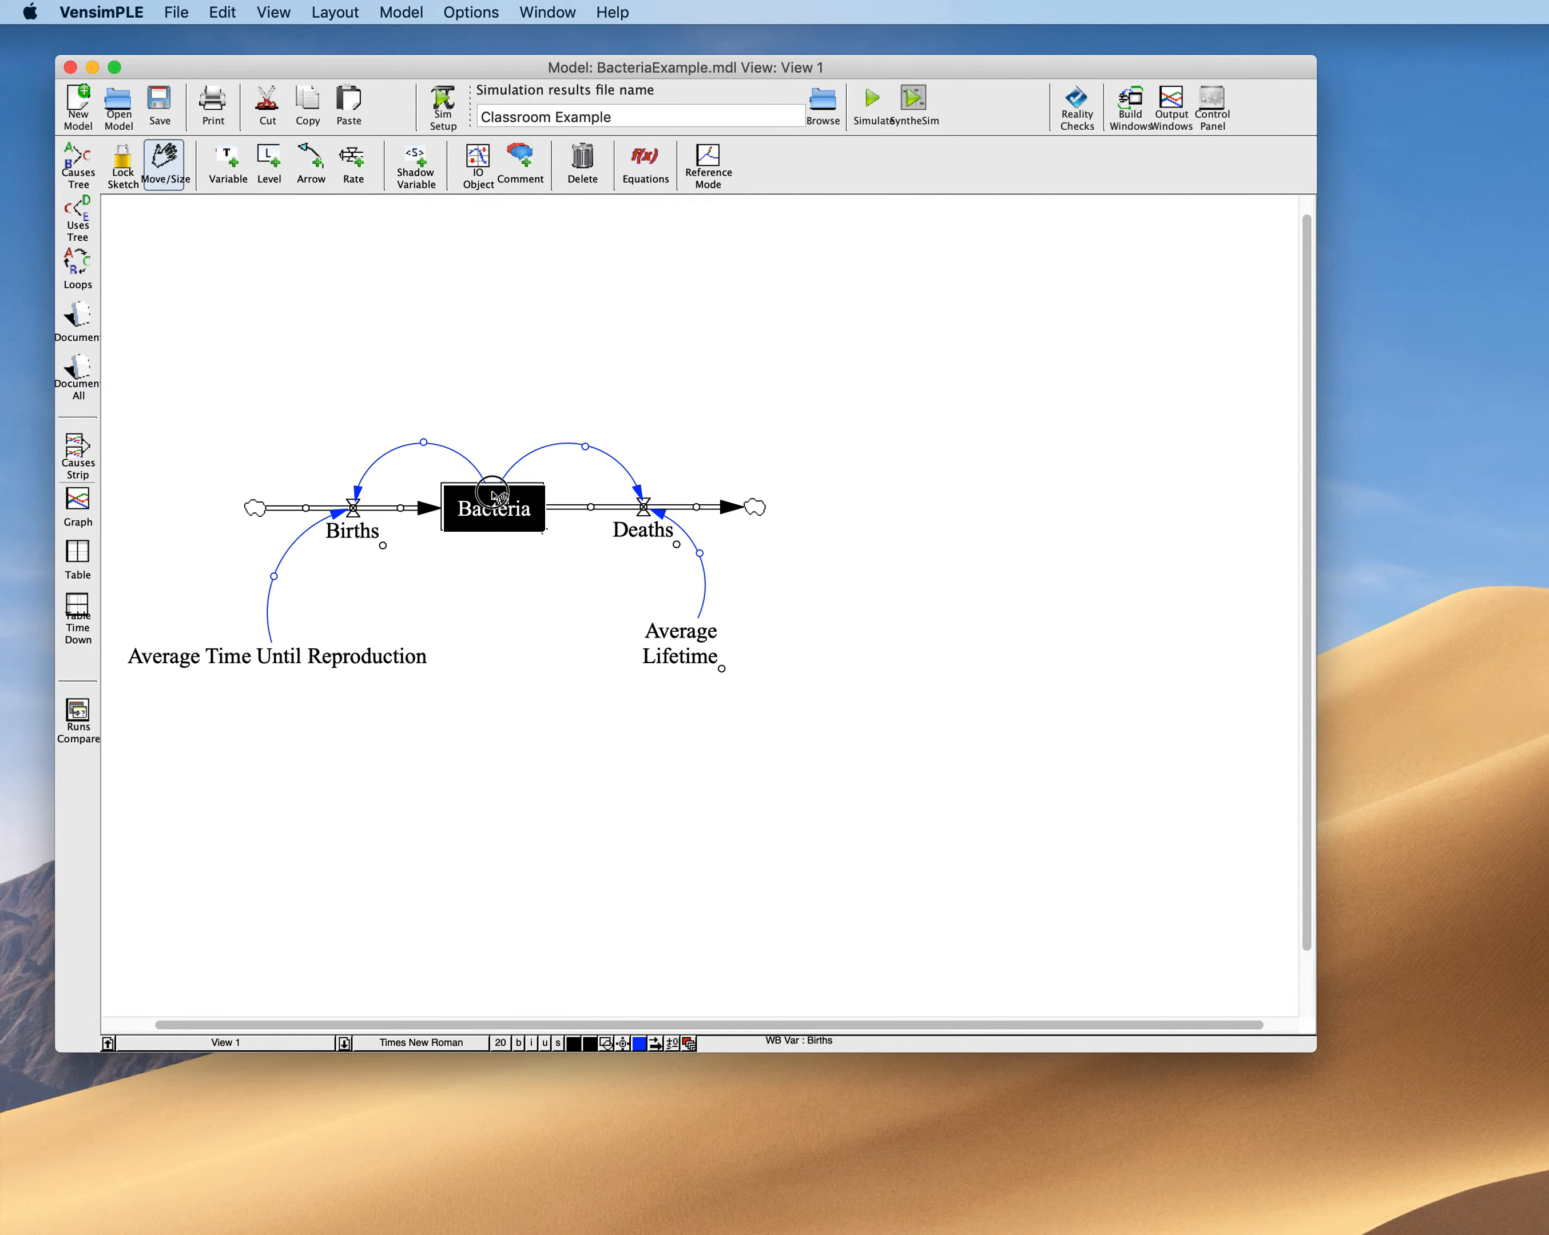
pyautogui.click(372, 534)
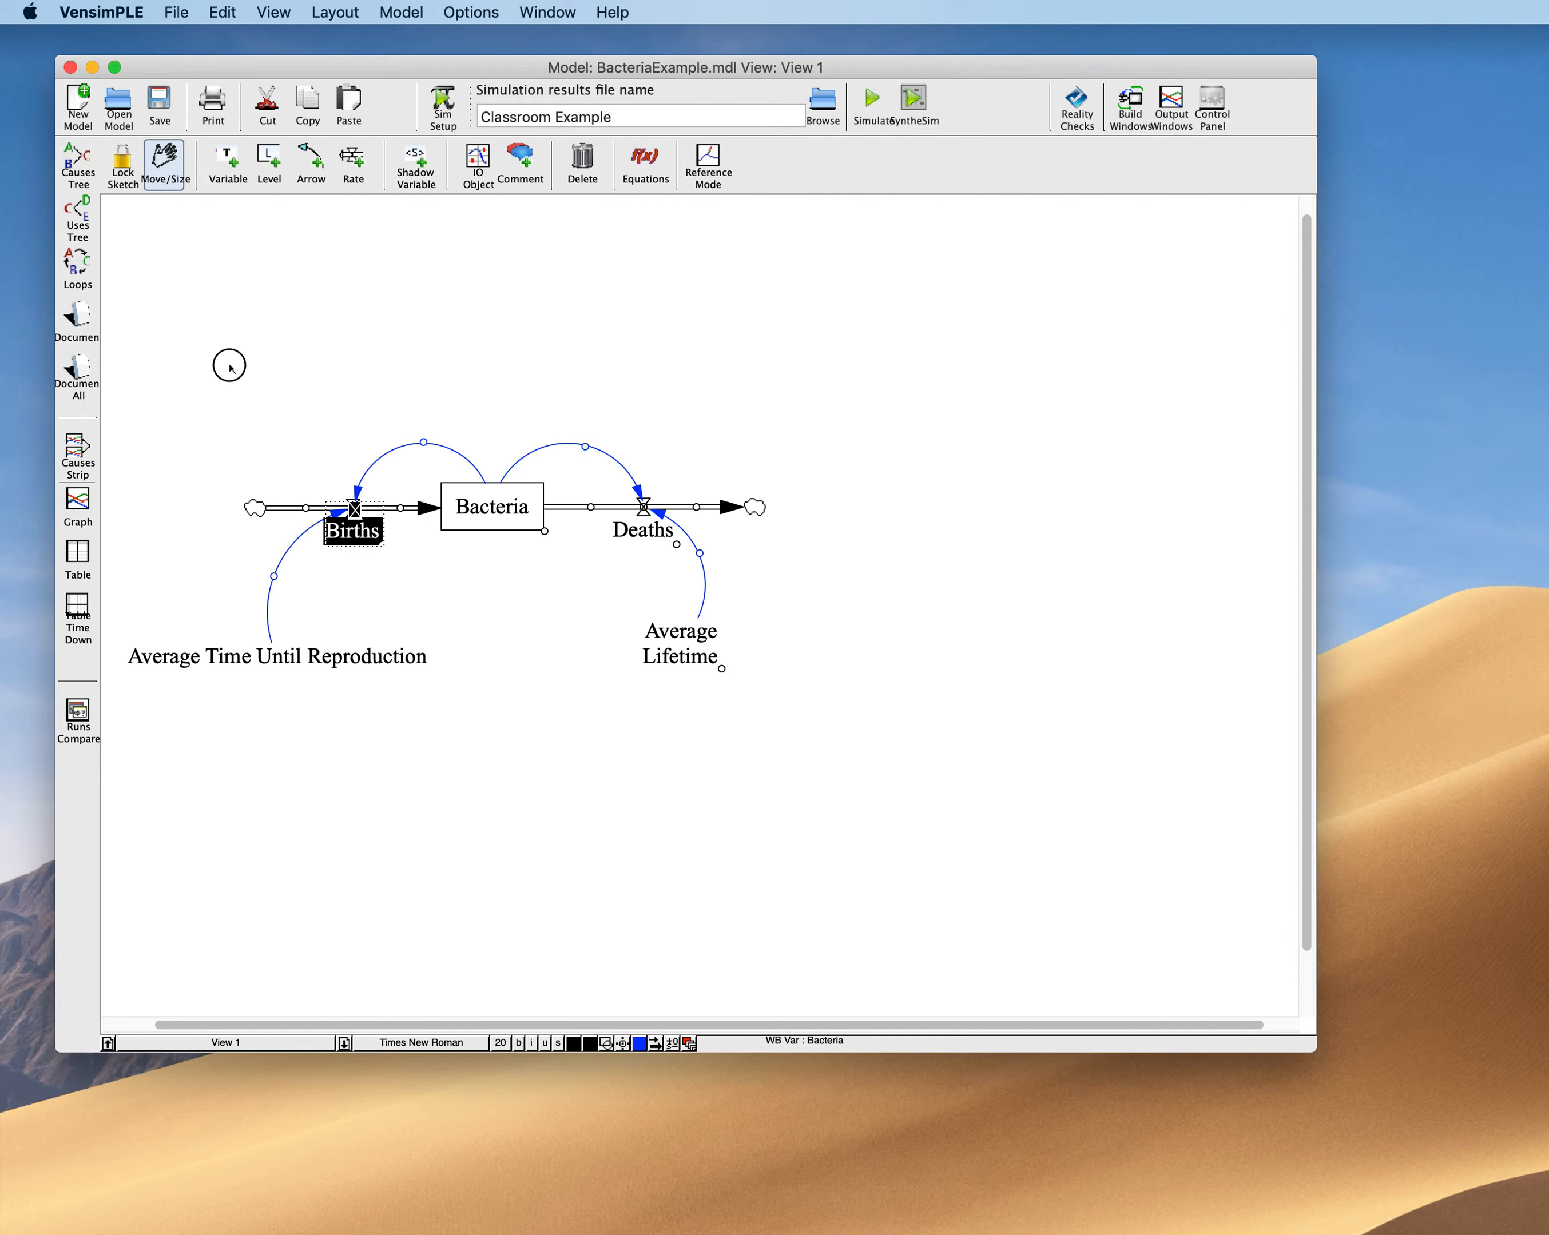
pyautogui.click(290, 394)
pyautogui.moveTo(289, 363); pyautogui.dragTo(549, 563)
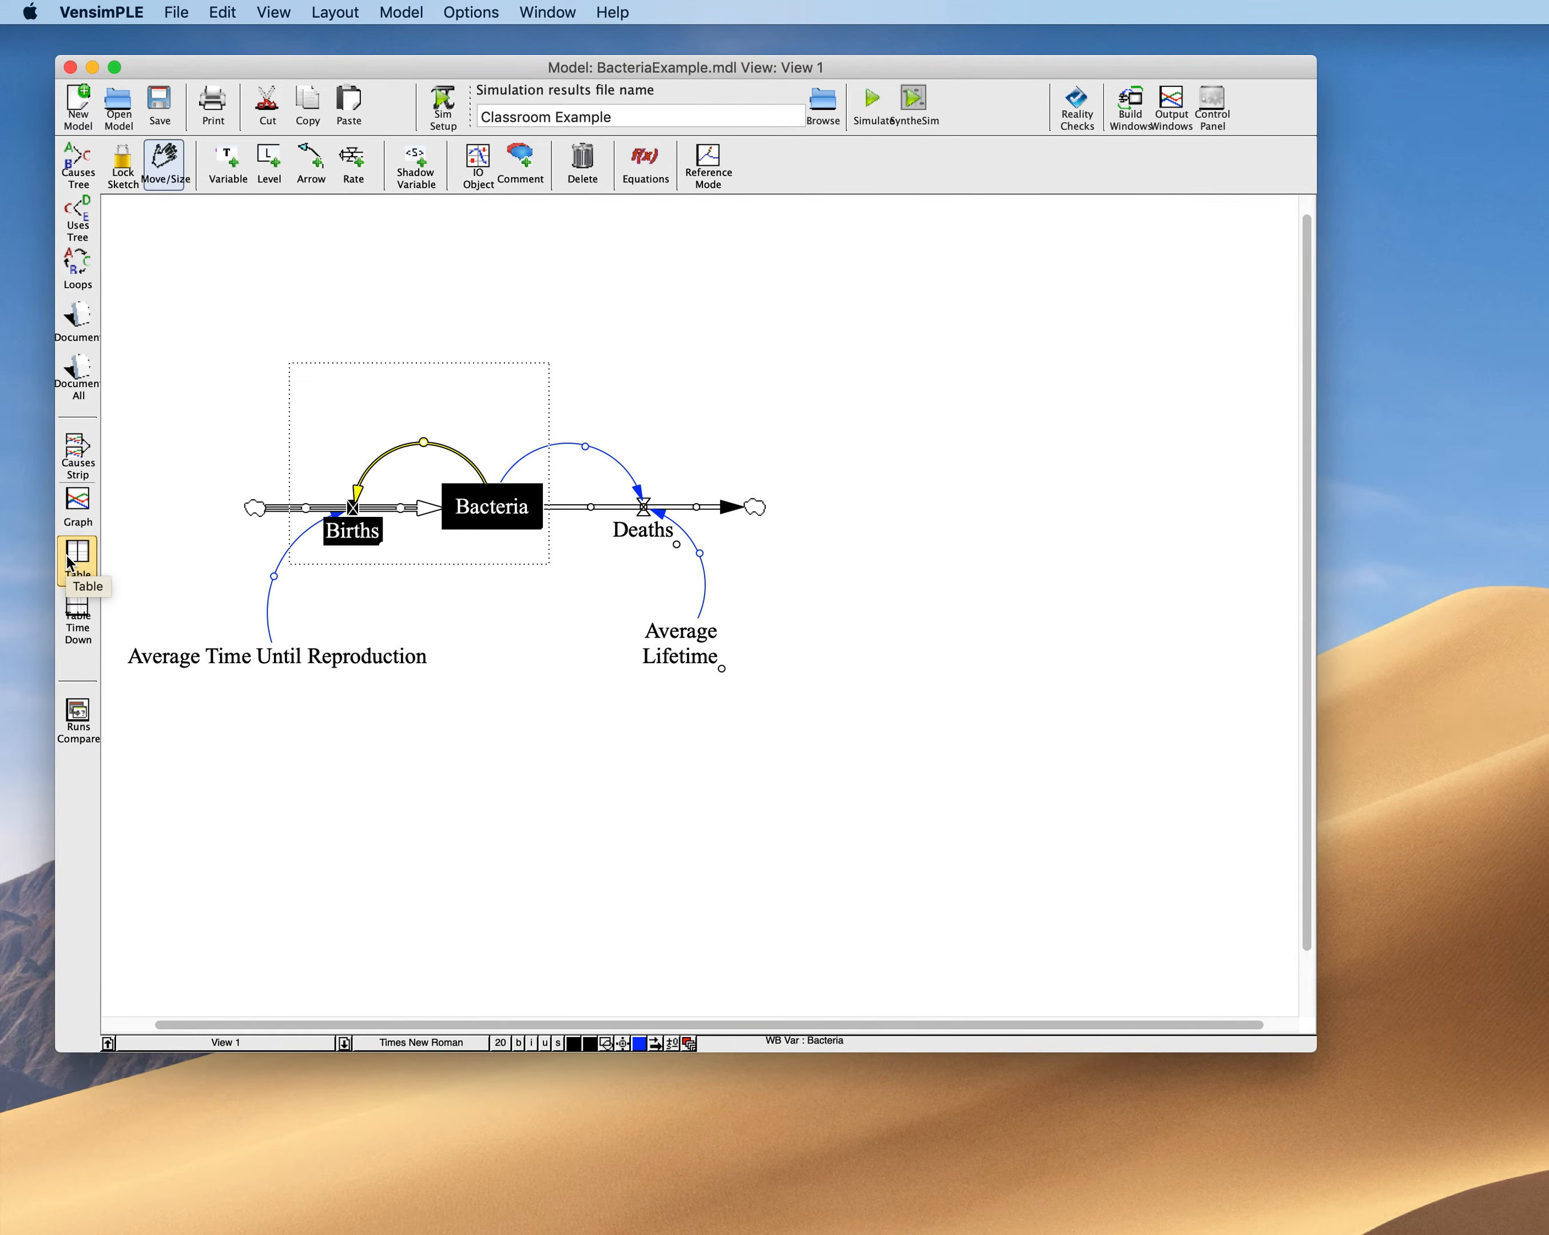
pyautogui.click(82, 618)
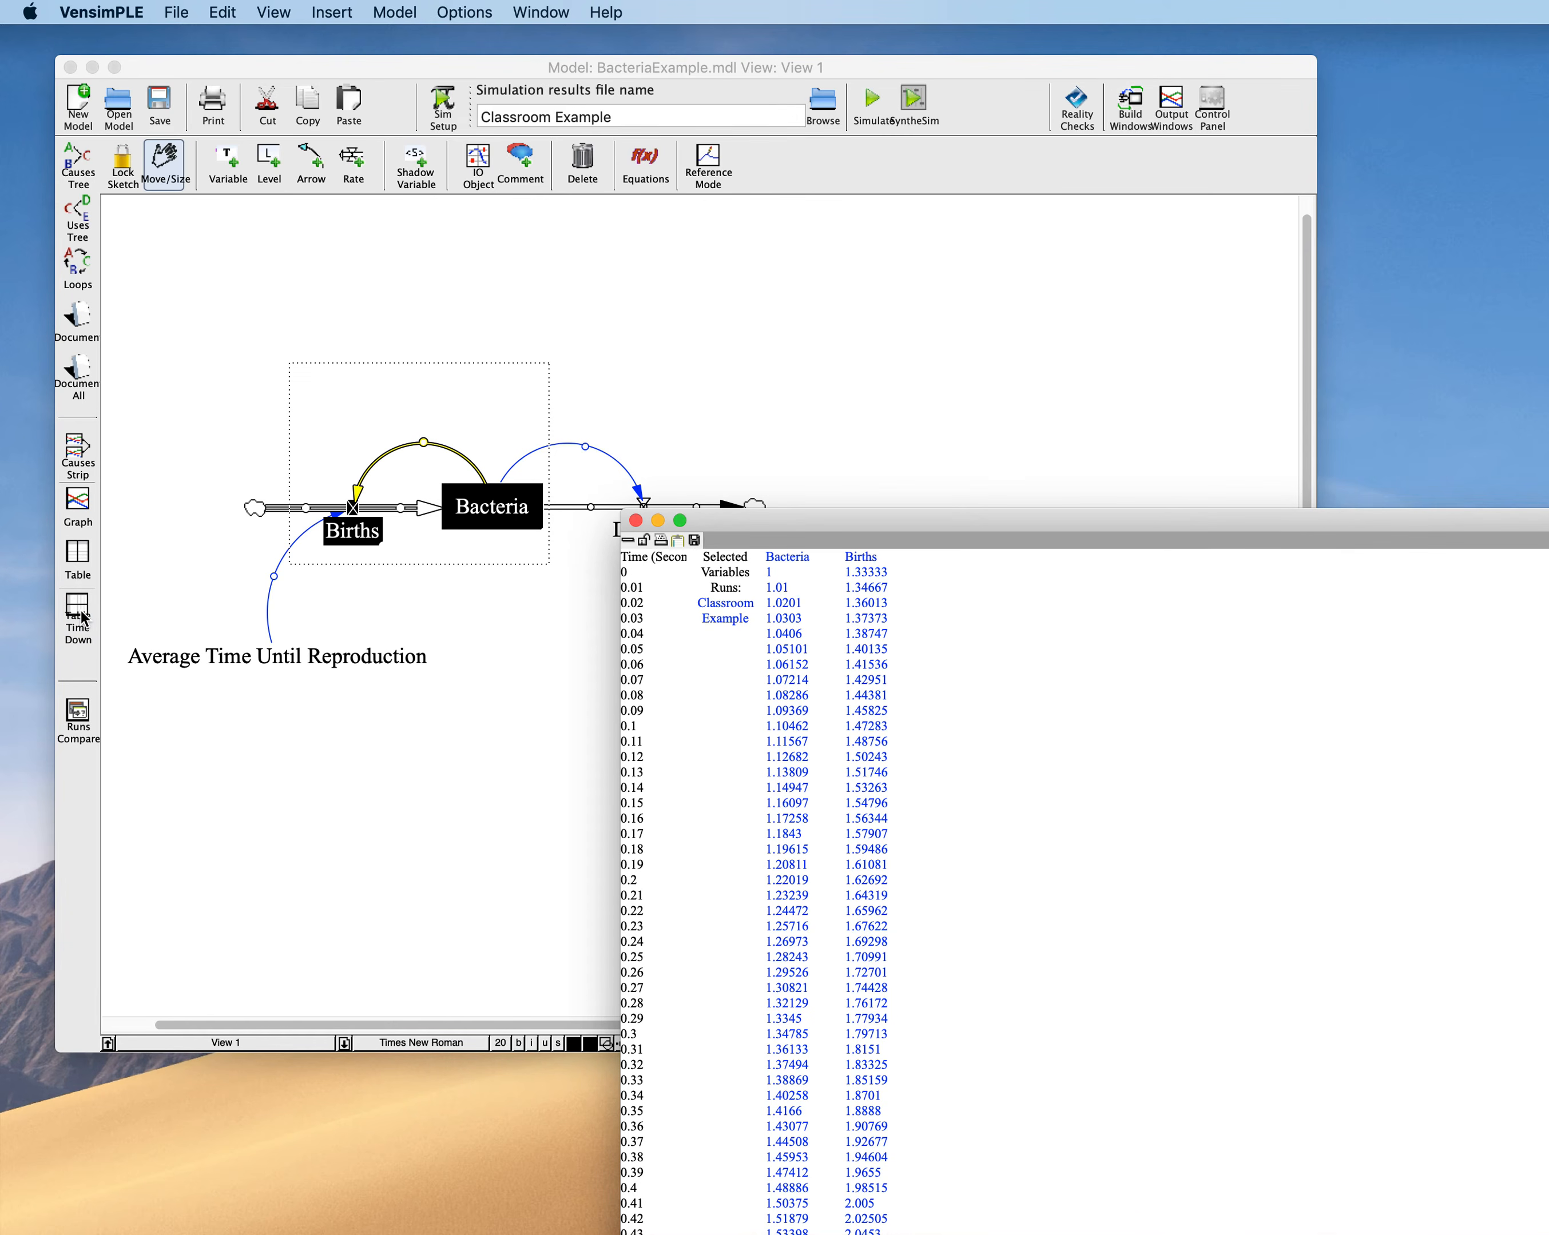
# Narrow the Table Time Down window and move it so that it fits entirely on screen
pyautogui.moveTo(884, 524); pyautogui.dragTo(513, 305)
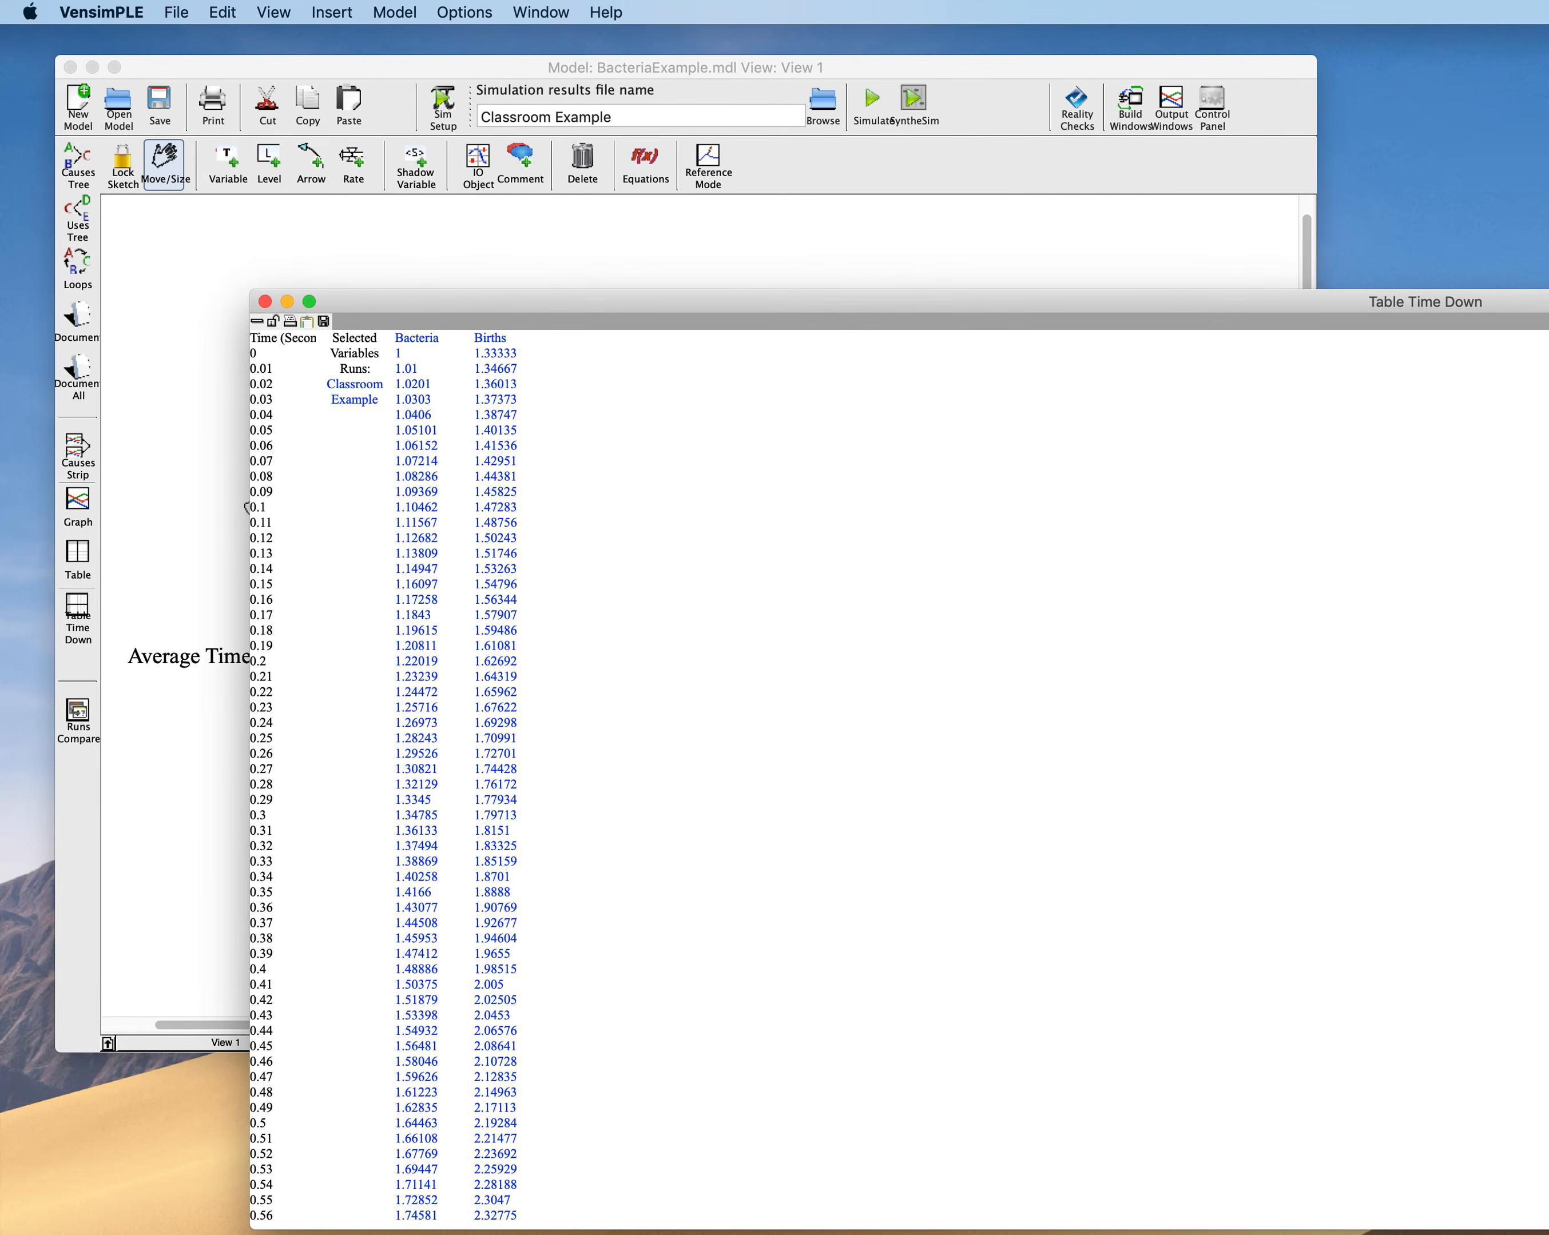
pyautogui.moveTo(1547, 626); pyautogui.dragTo(1252, 629)
pyautogui.moveTo(917, 300)
pyautogui.mouseDown()
pyautogui.moveTo(917, 210)
pyautogui.moveTo(1034, 153)
pyautogui.mouseUp()
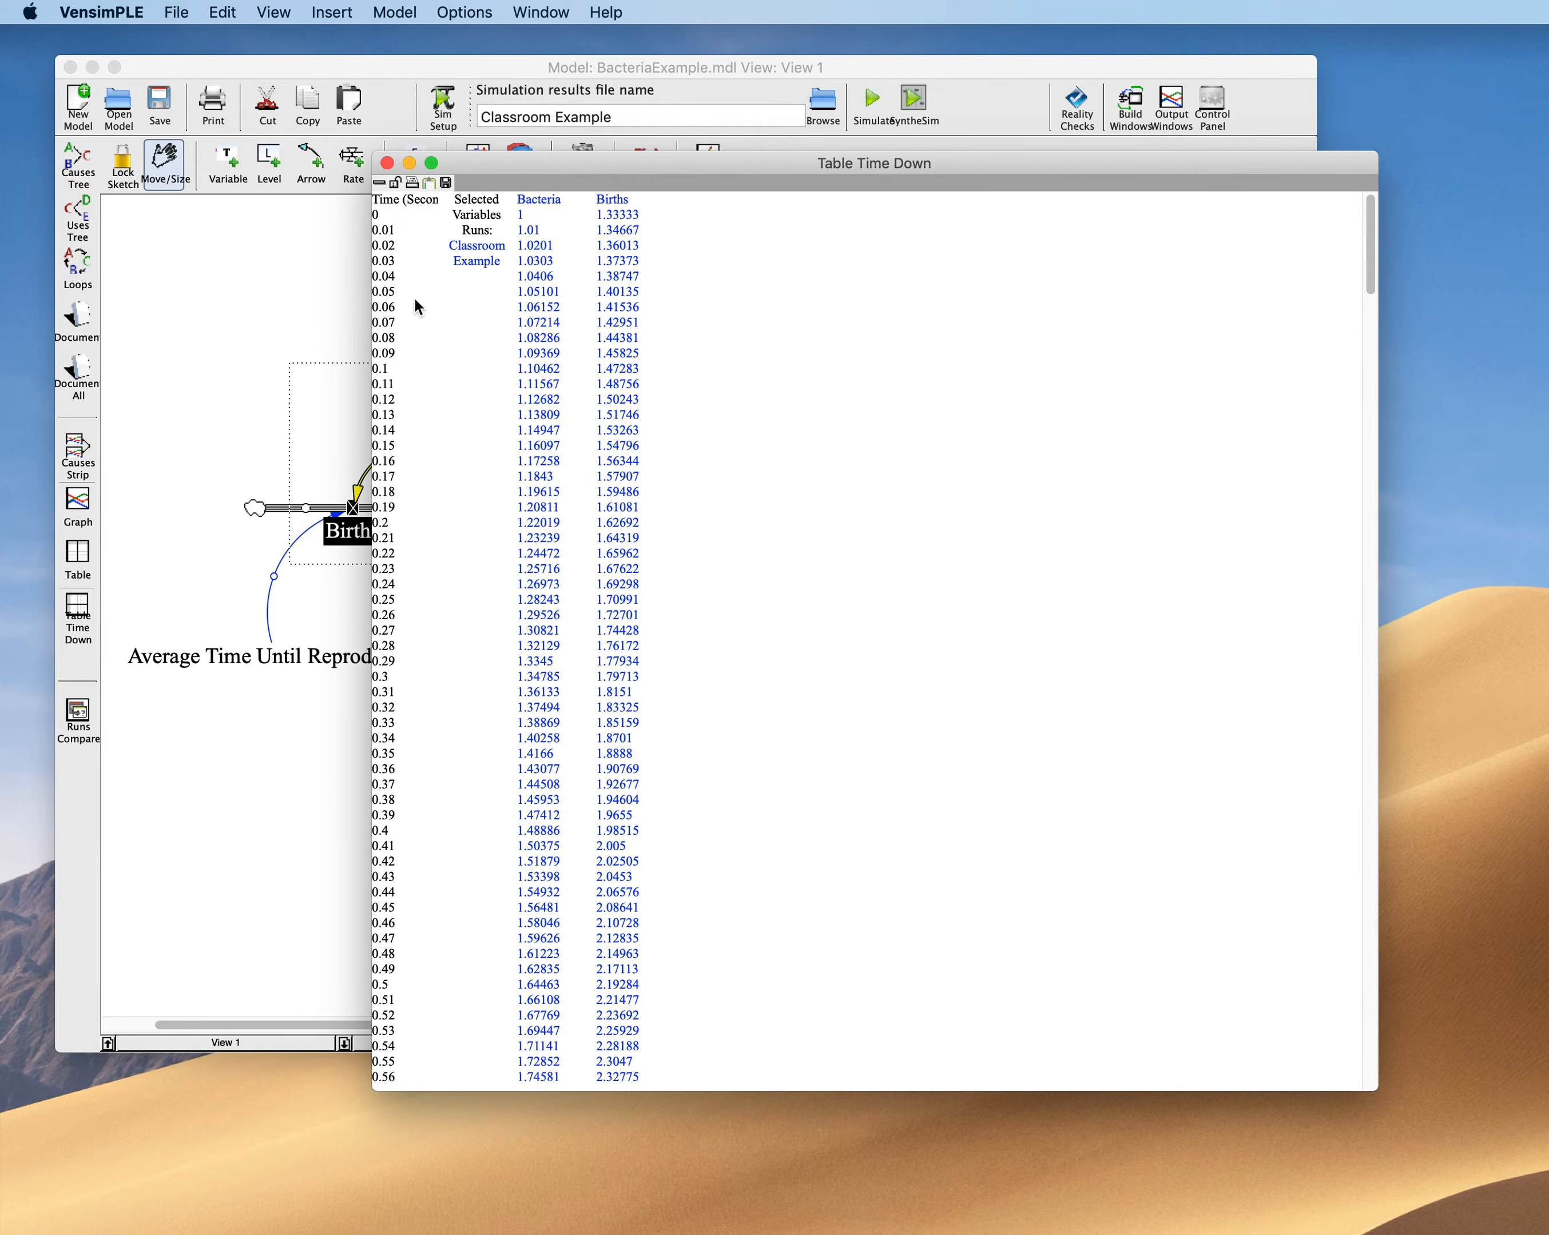
pyautogui.moveTo(557, 166); pyautogui.dragTo(763, 145)
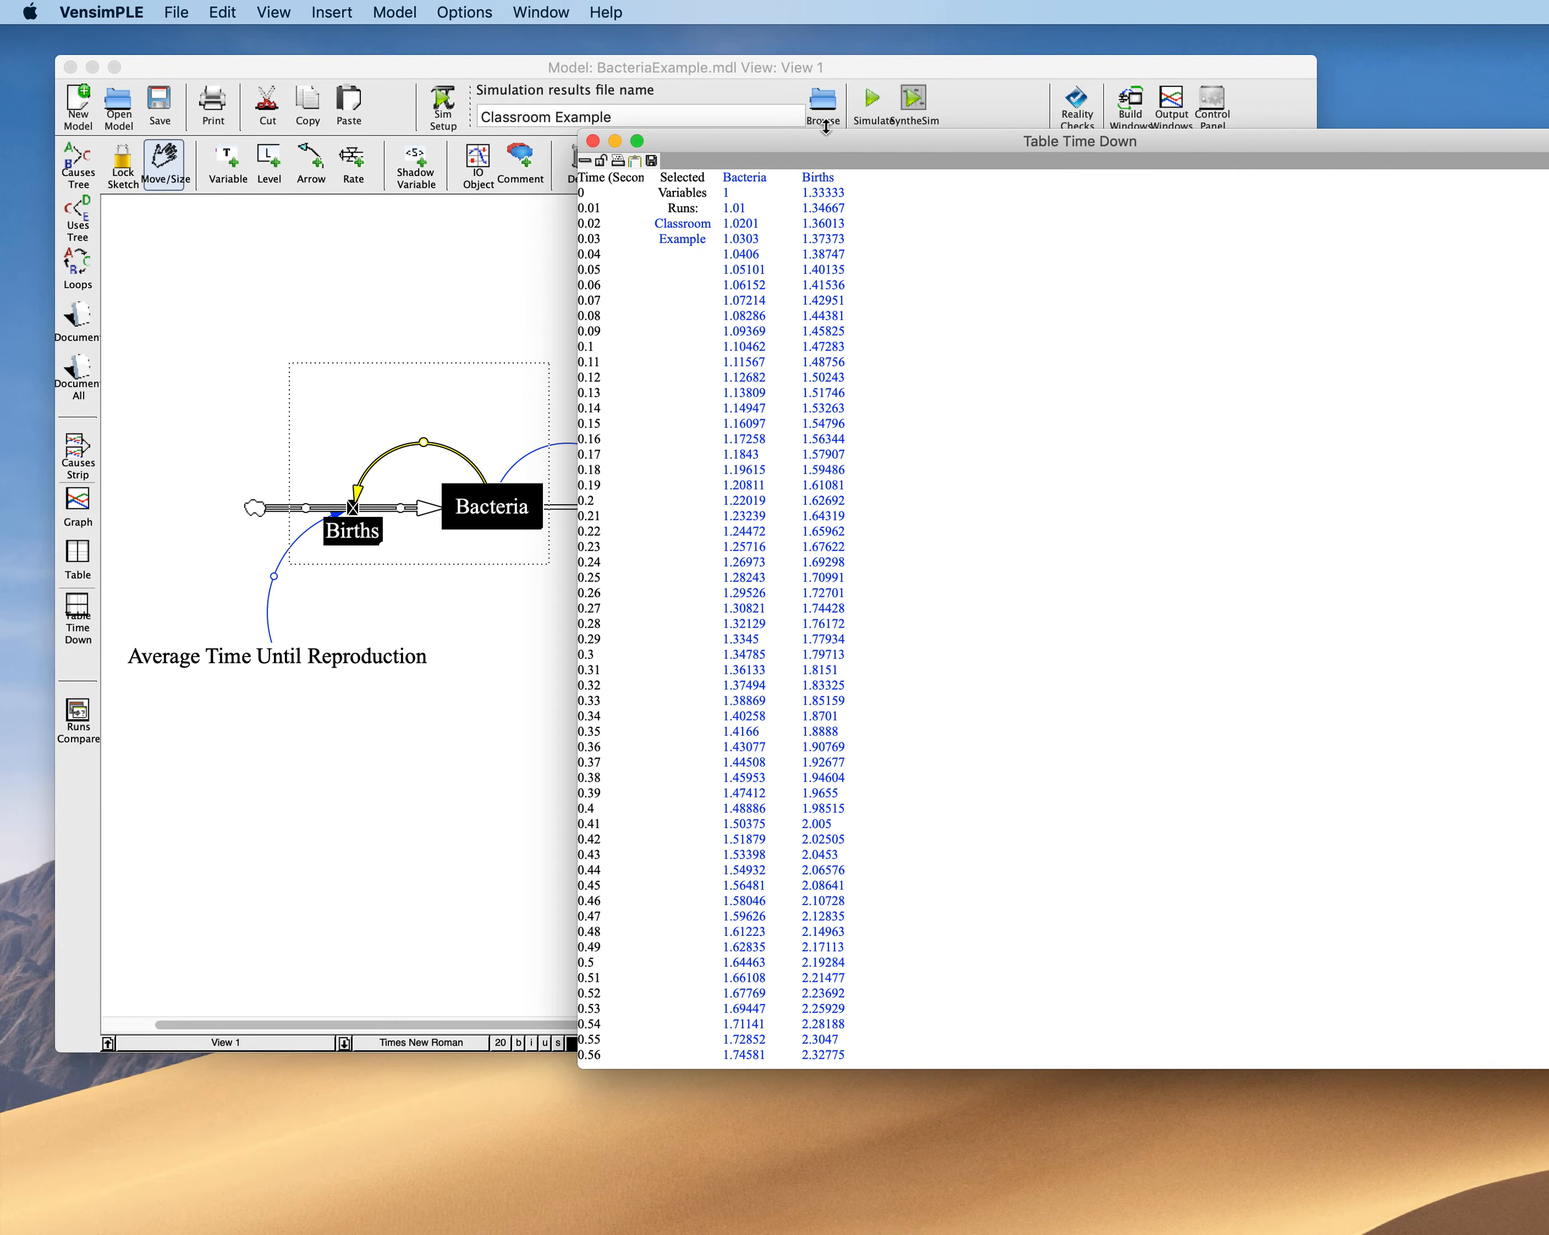
pyautogui.moveTo(835, 153); pyautogui.dragTo(715, 140)
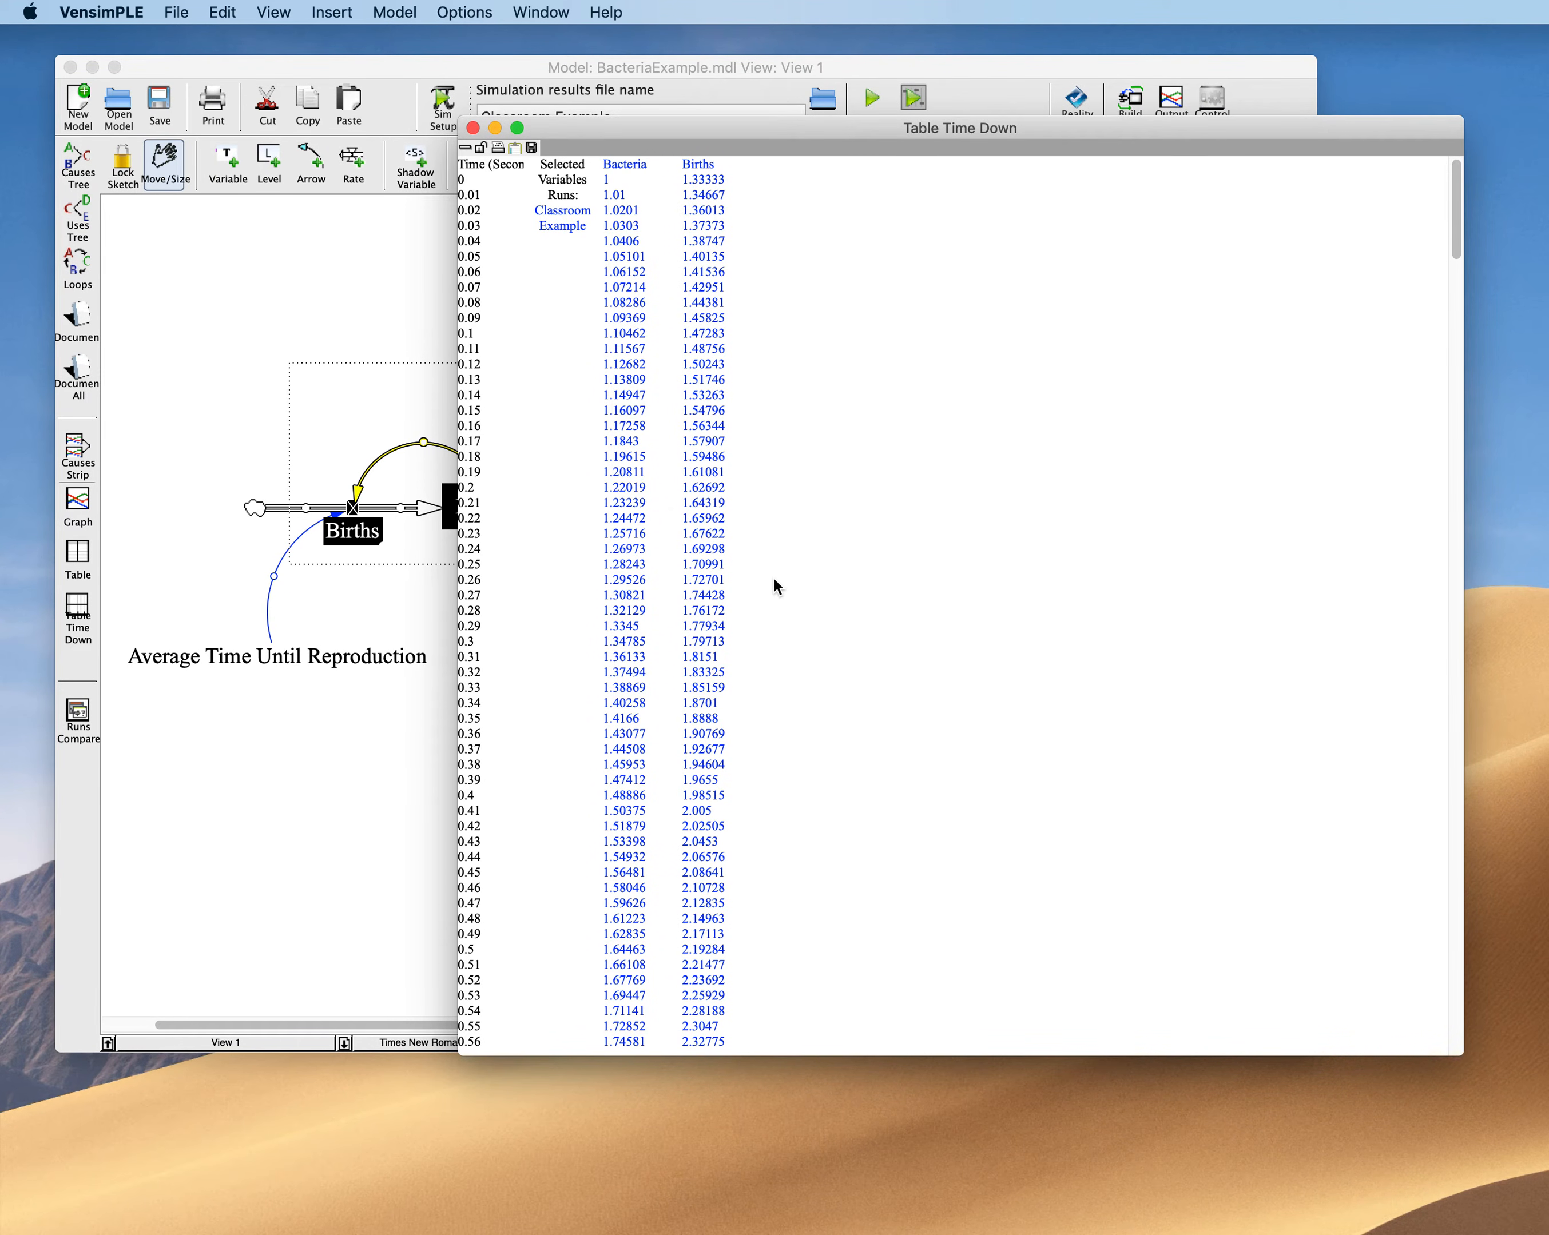
# Save the table contents as the text file ClassroomExample.txt in the sample_models folder
pyautogui.click(531, 148)
pyautogui.moveTo(1503, 377); pyautogui.dragTo(476, 293)
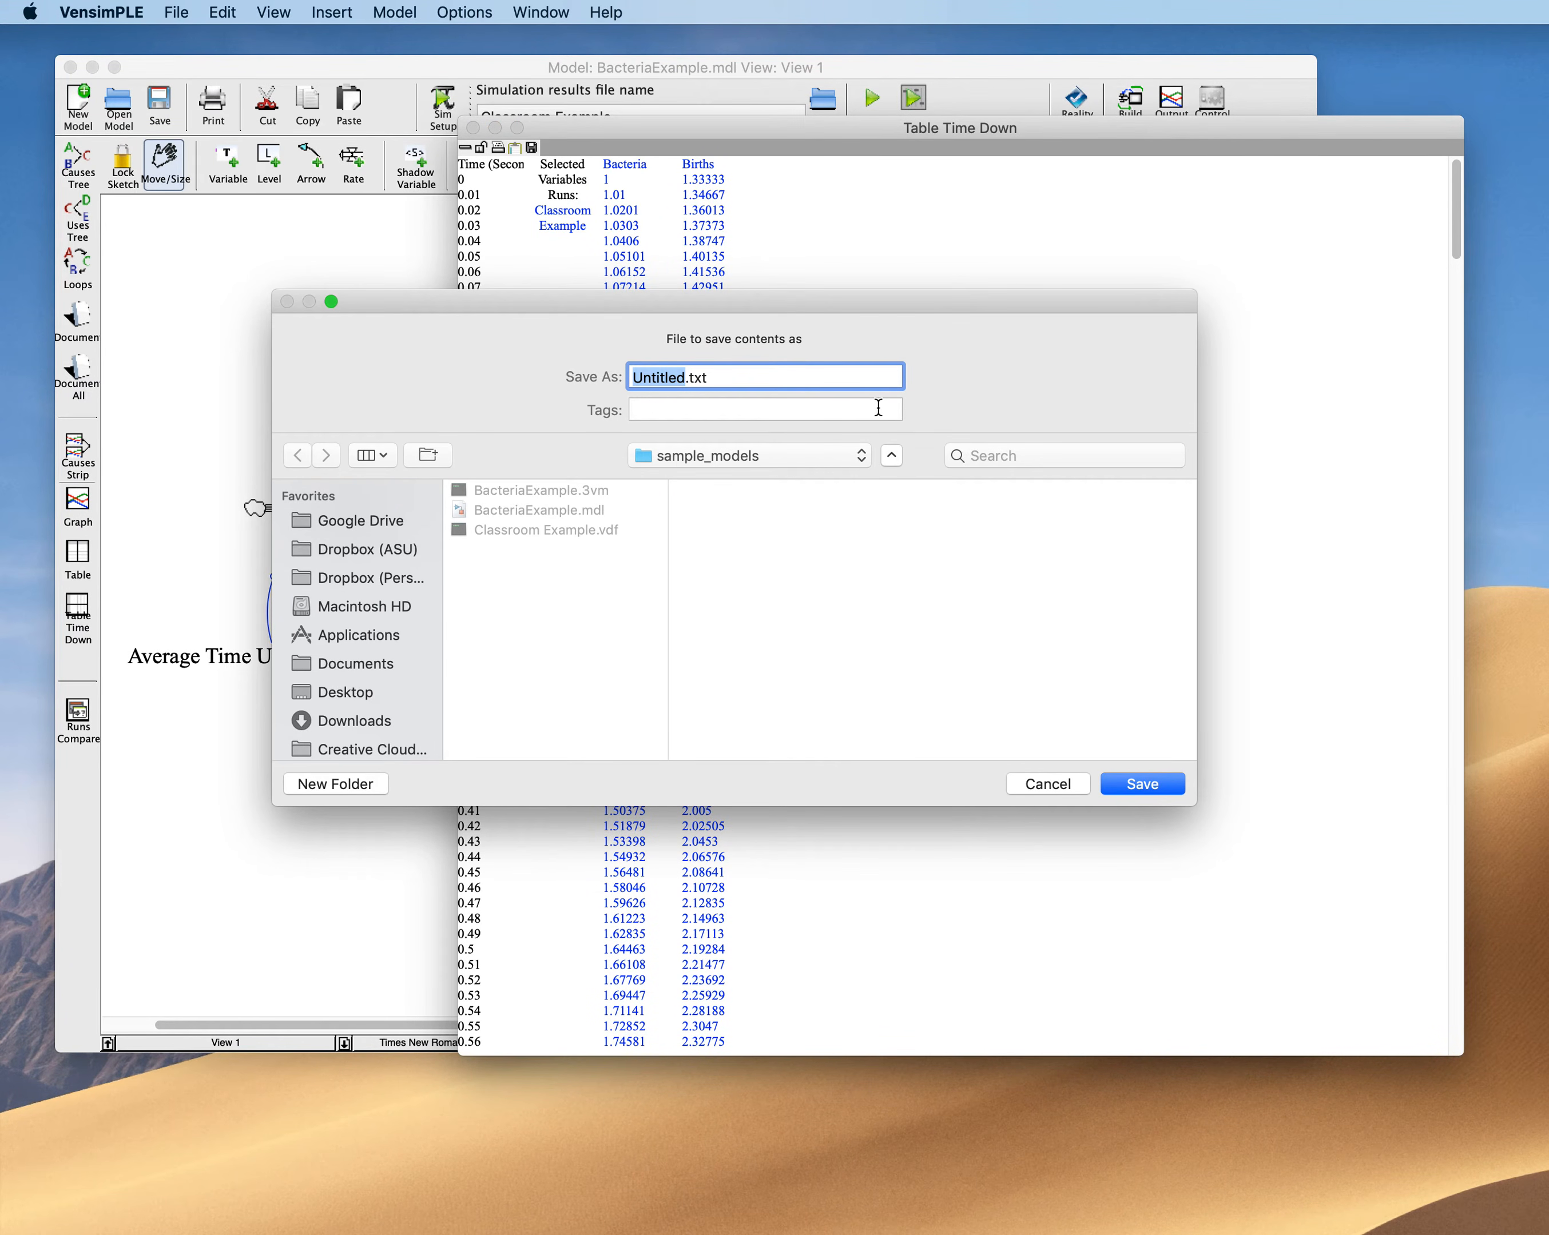
pyautogui.write('ClassroomE')
pyautogui.write('xample')
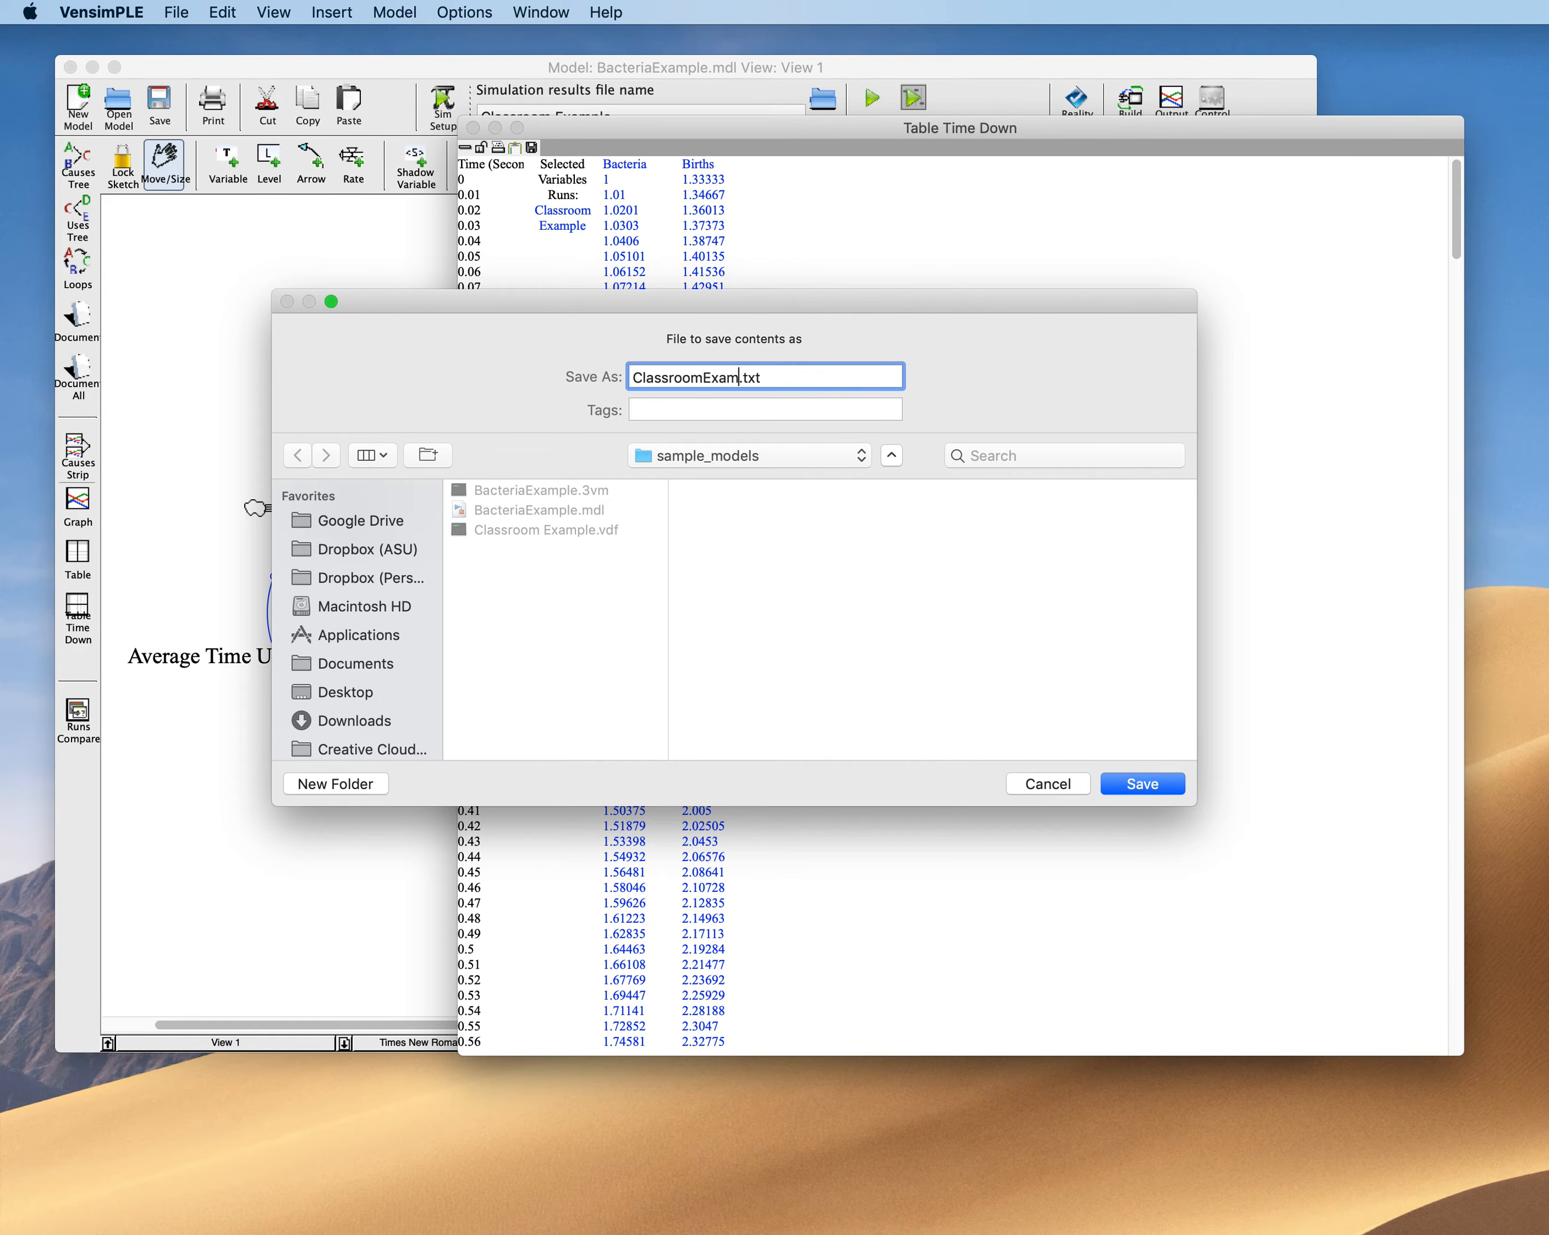
pyautogui.press('Return')
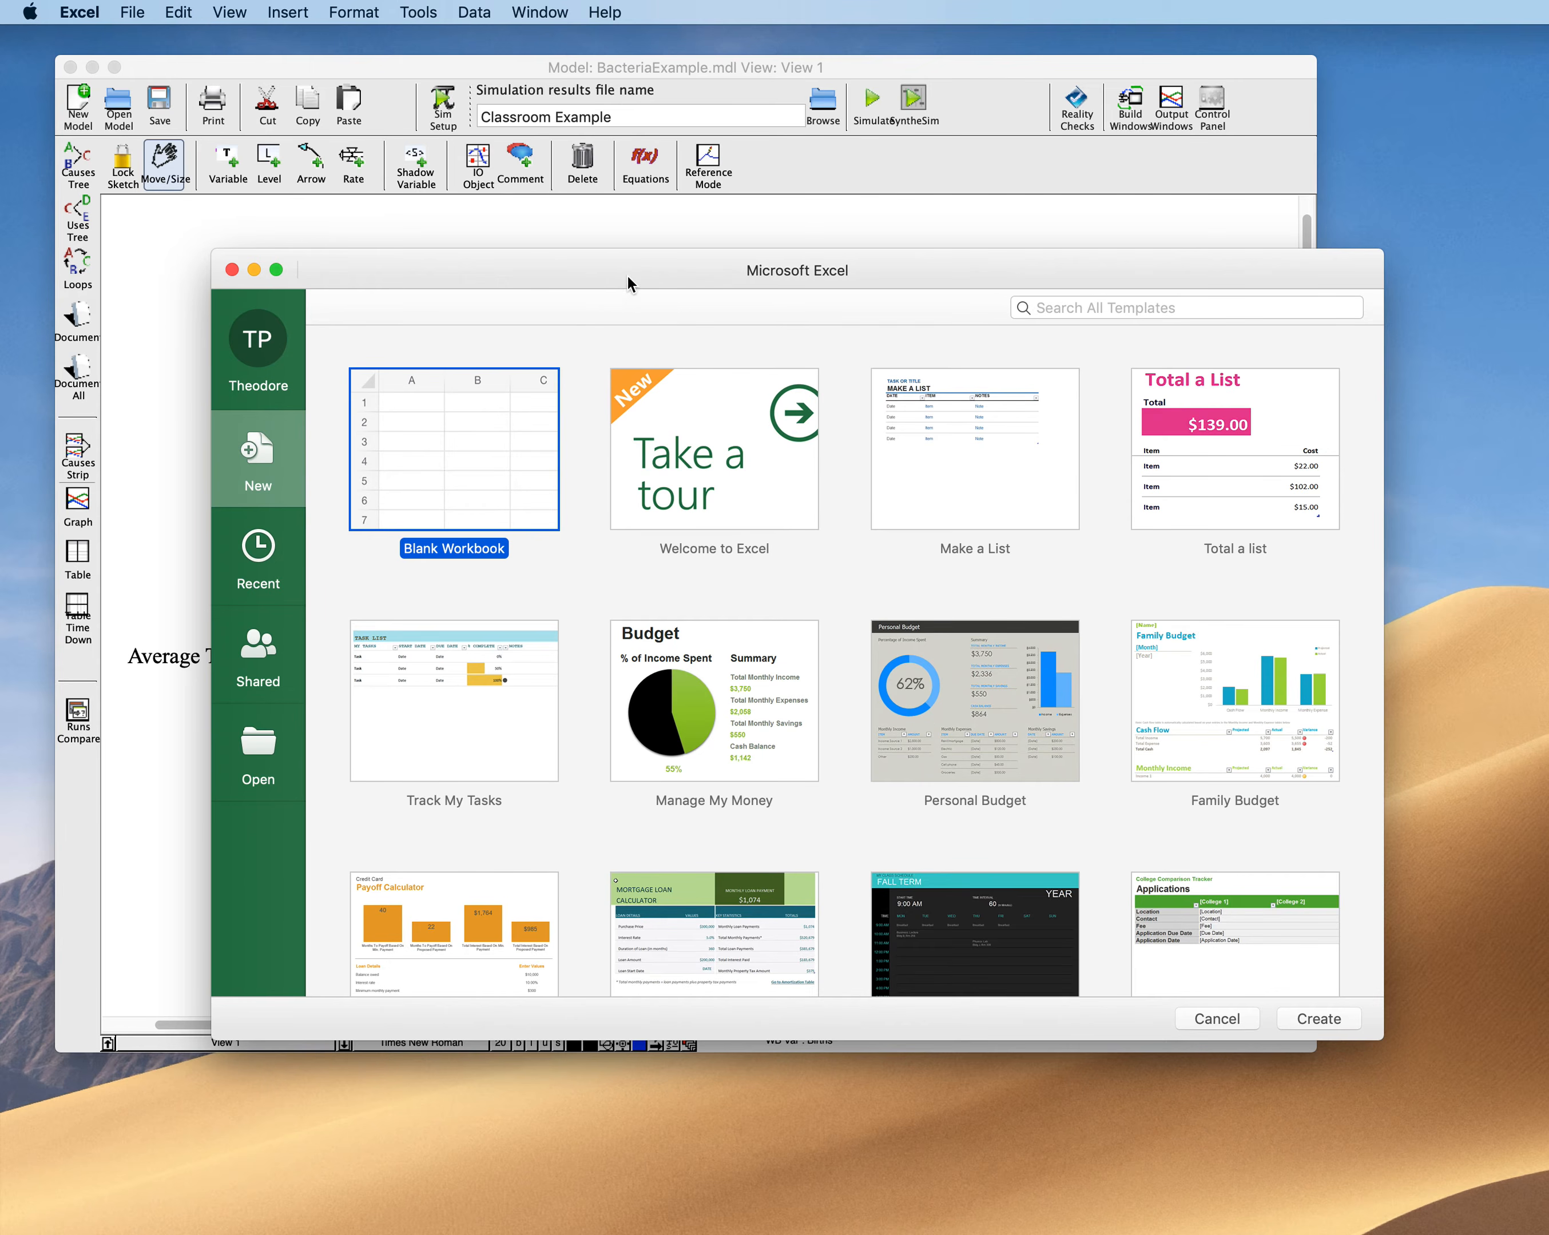
# Switch to Excel and open ClassroomExample.txt from the sample_models folder on the Desktop
pyautogui.moveTo(603, 272); pyautogui.dragTo(545, 238)
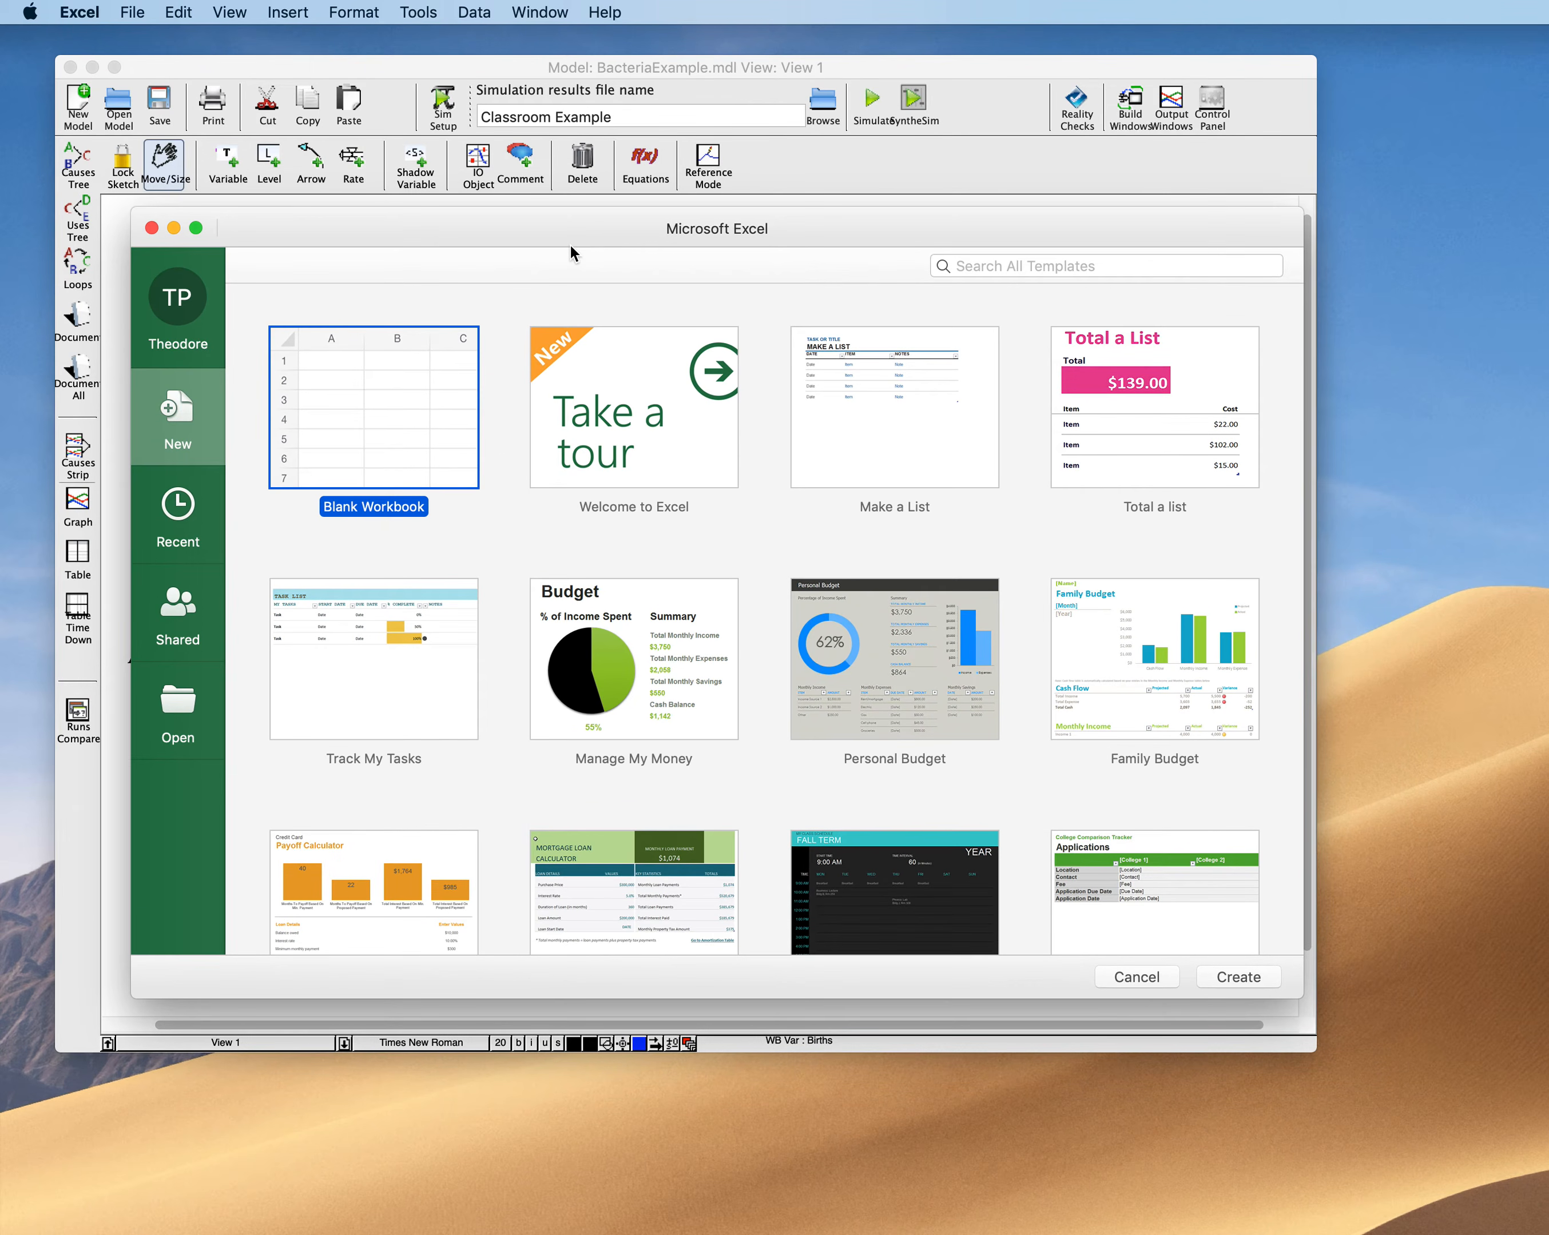
pyautogui.click(130, 13)
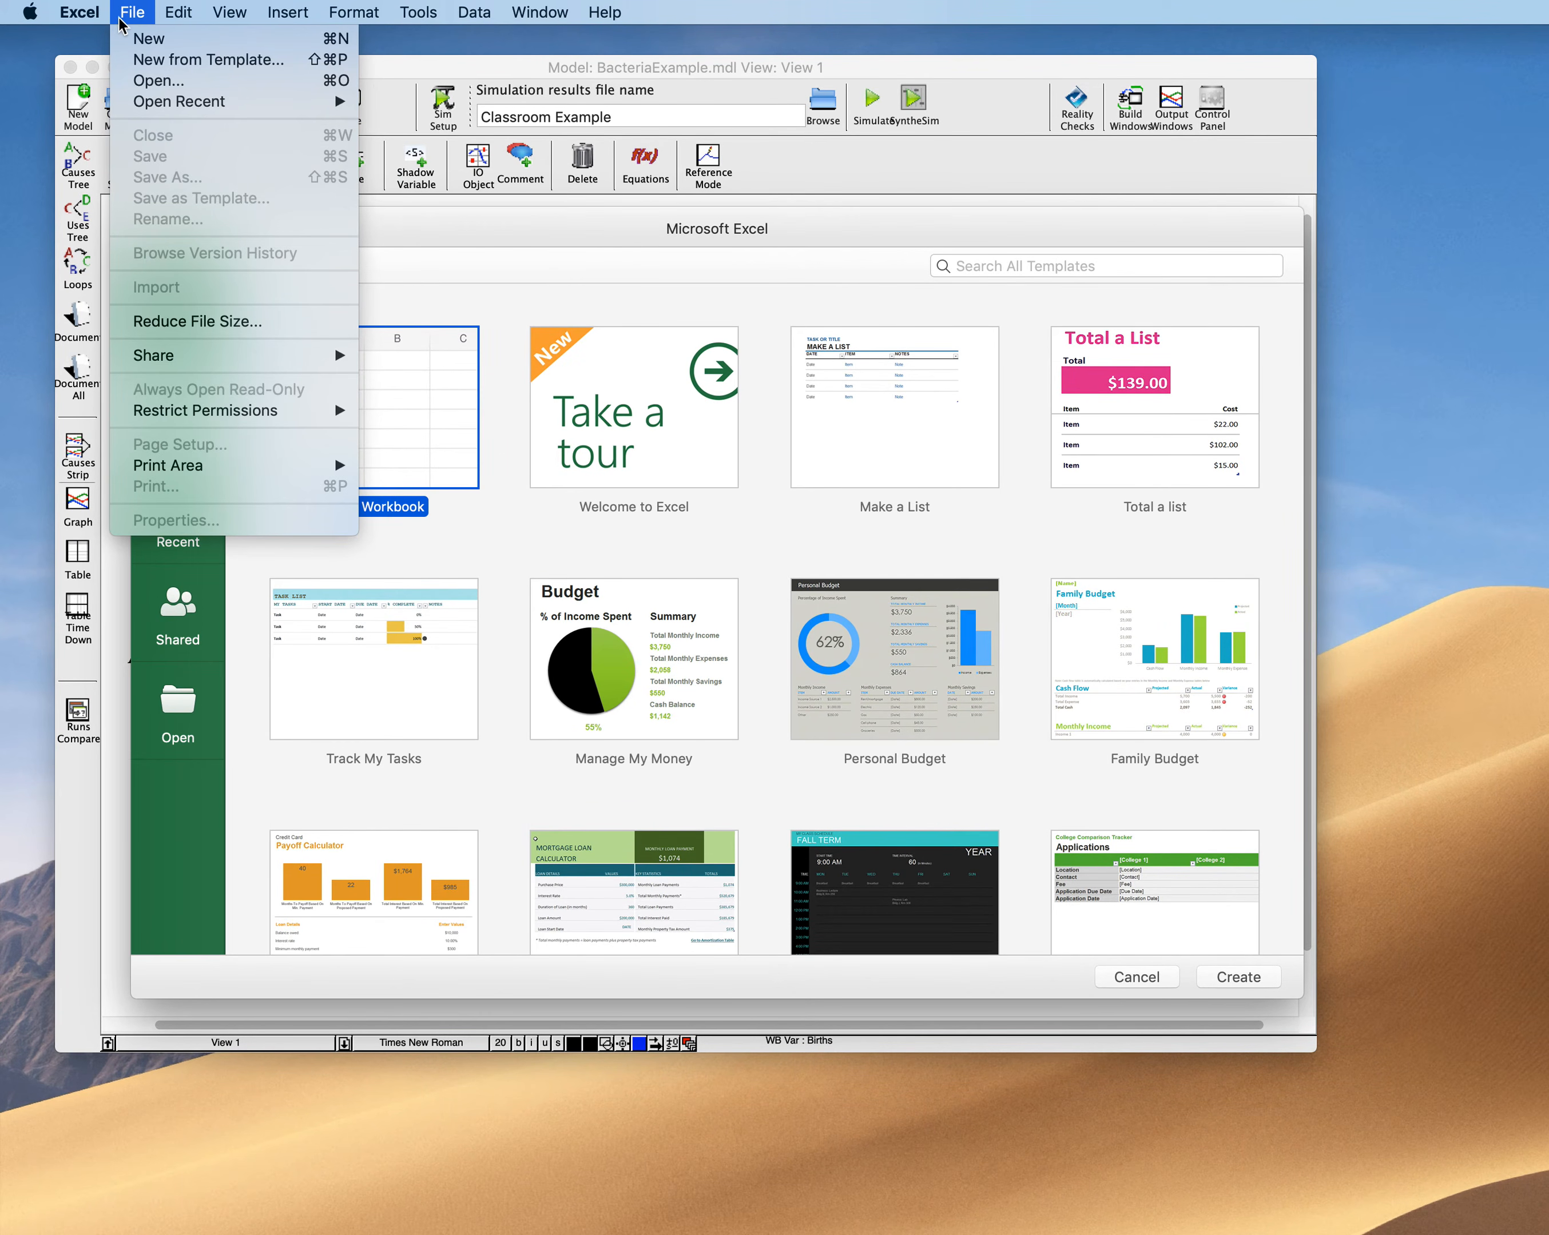
pyautogui.click(150, 85)
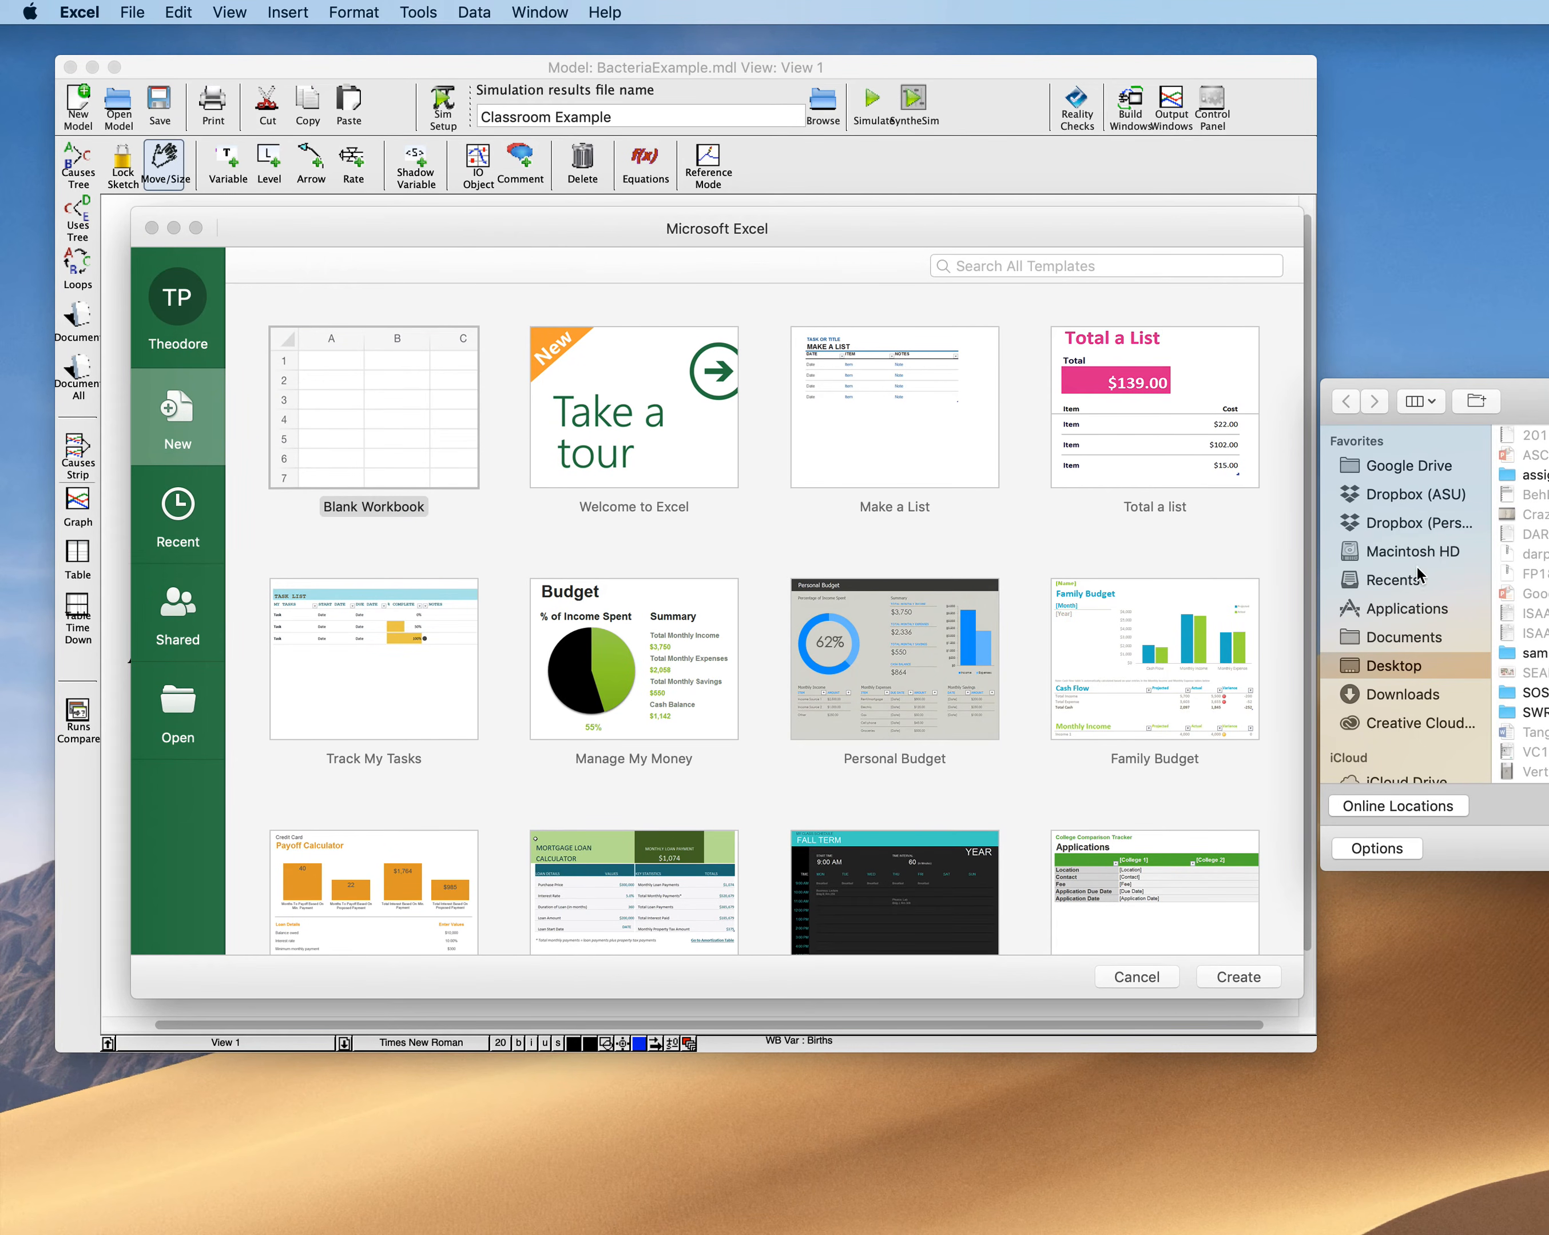
pyautogui.click(1505, 657)
pyautogui.moveTo(1537, 419); pyautogui.dragTo(259, 252)
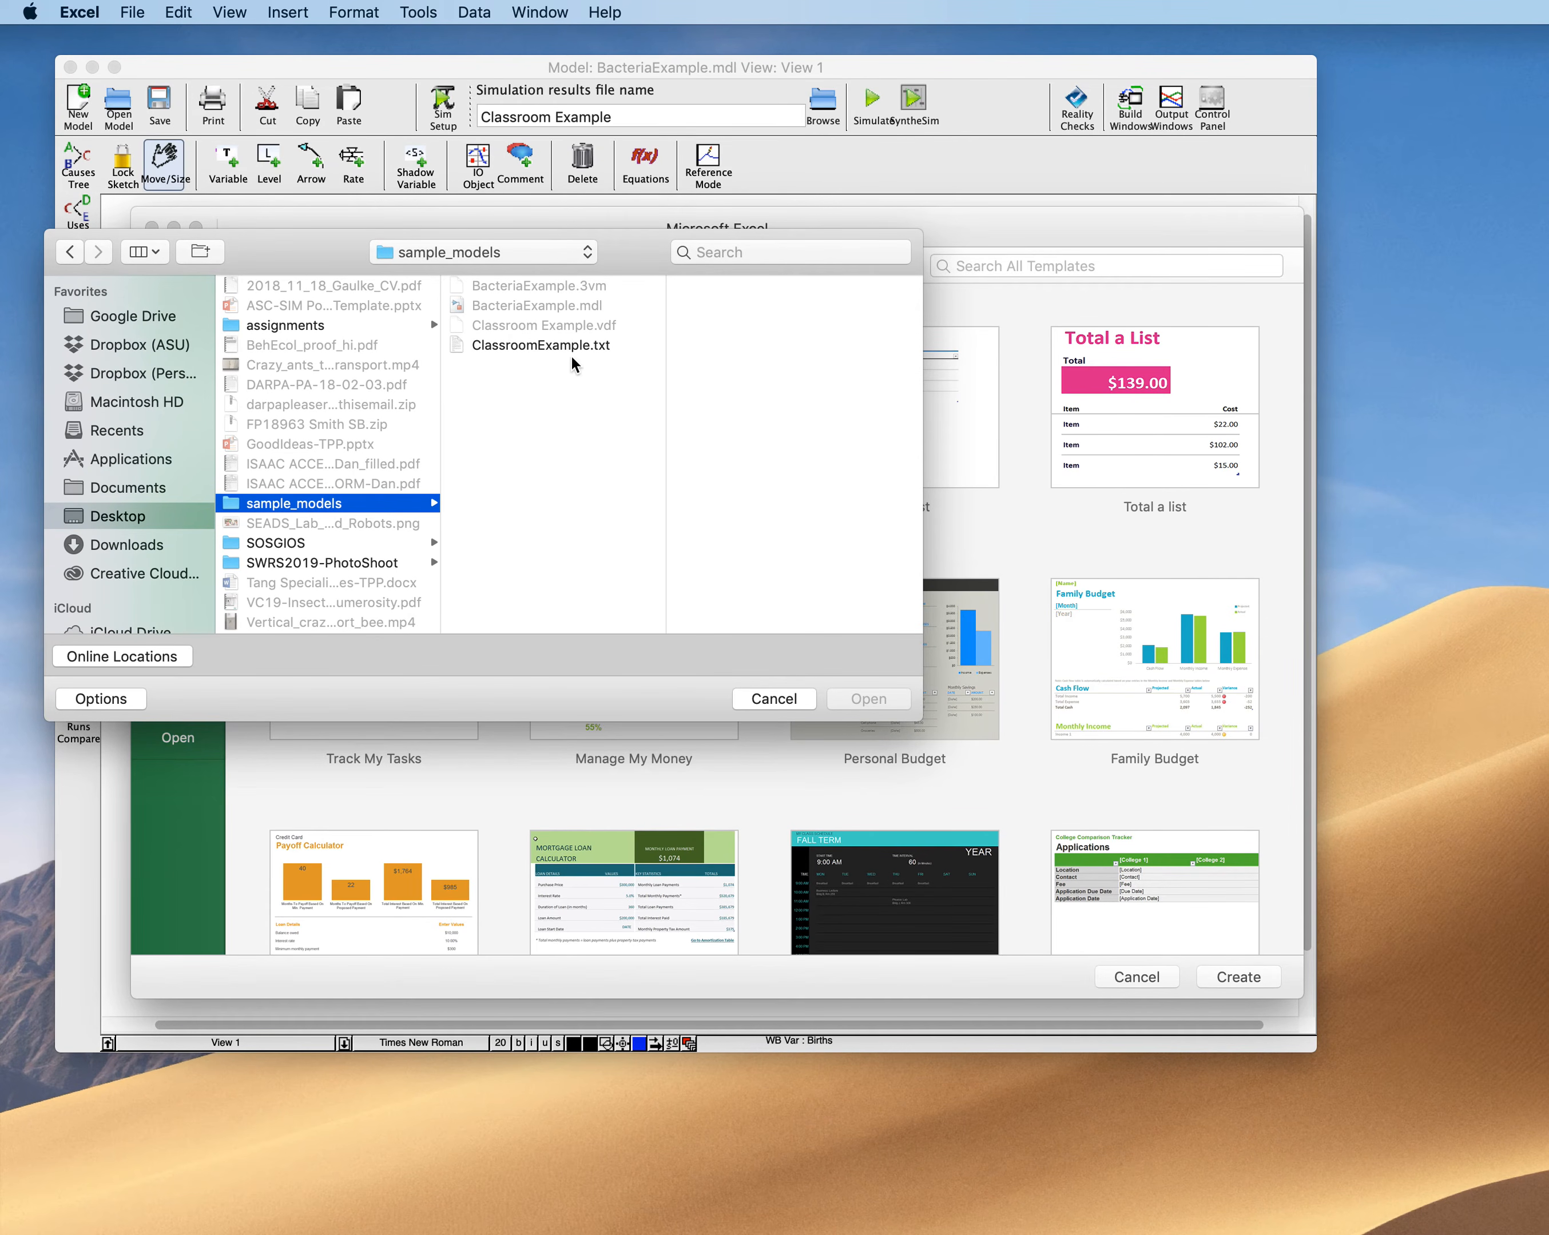
pyautogui.click(551, 345)
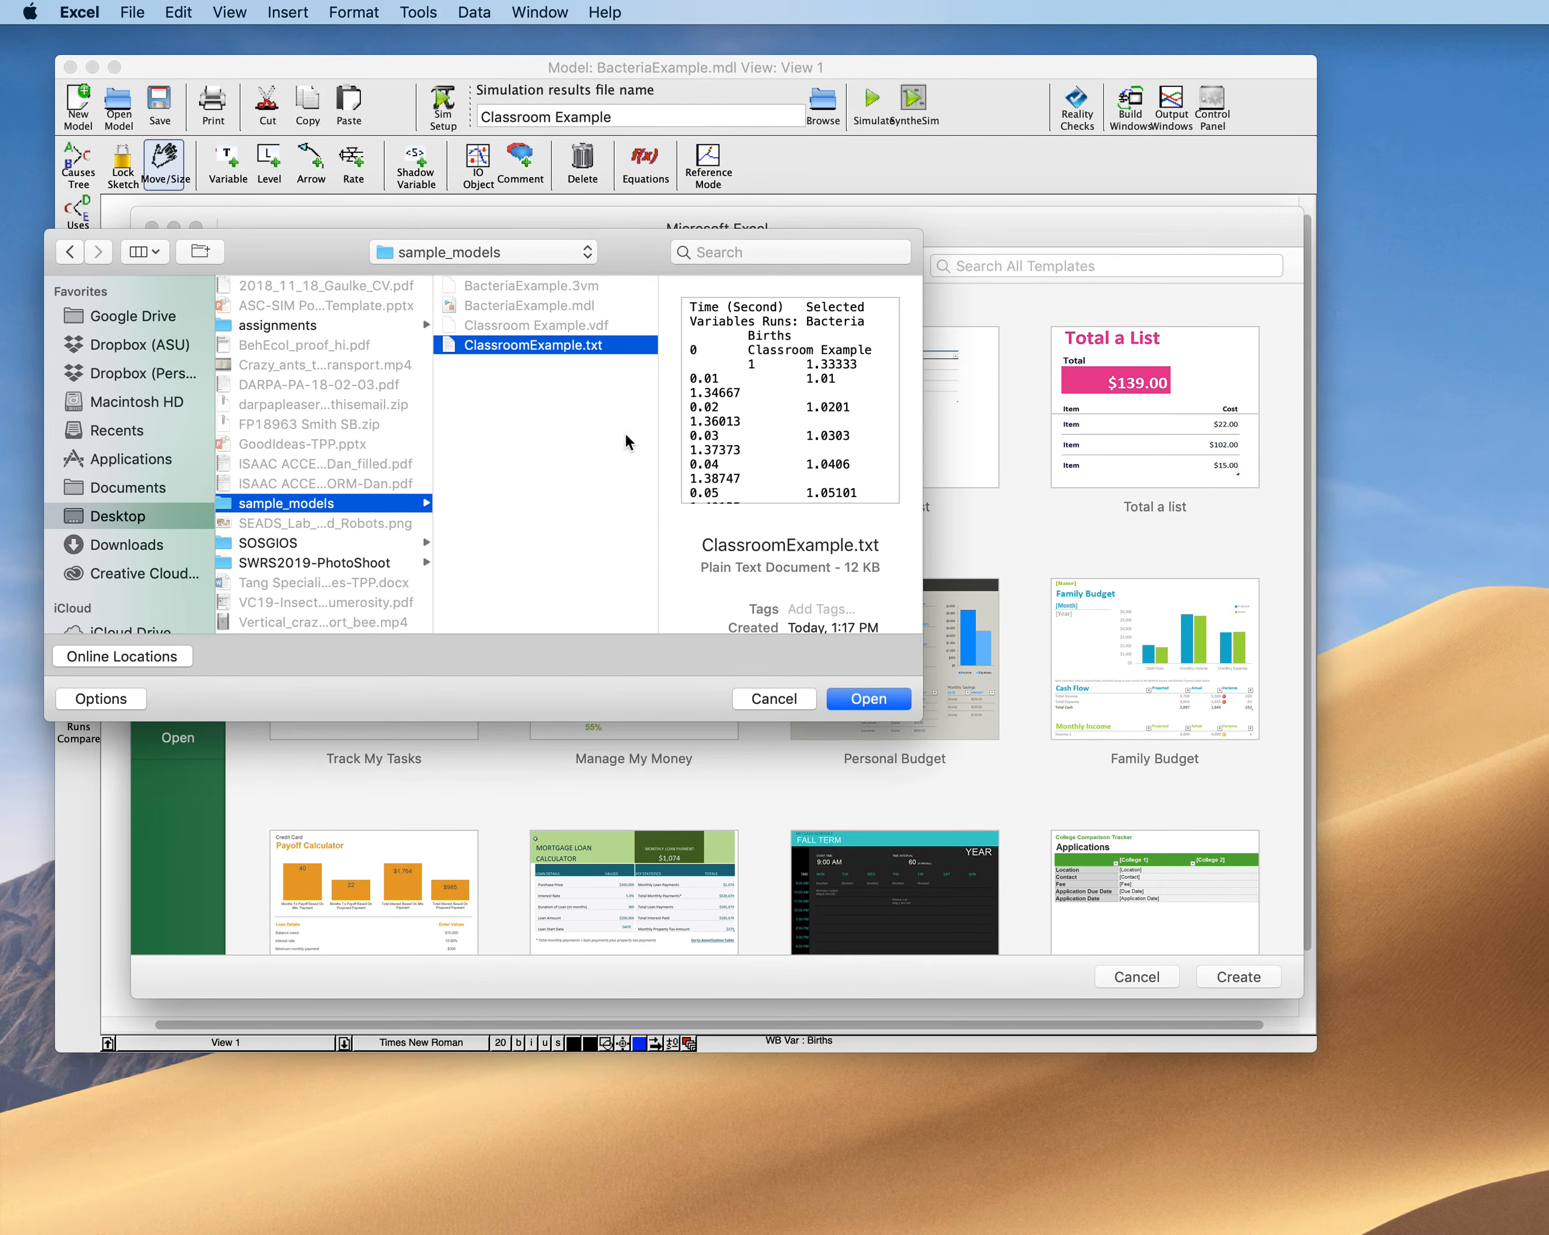
pyautogui.click(875, 702)
# Import the text file as delimited data starting at row 1, with Tab as the delimiter and General column format
pyautogui.moveTo(1510, 347); pyautogui.dragTo(466, 355)
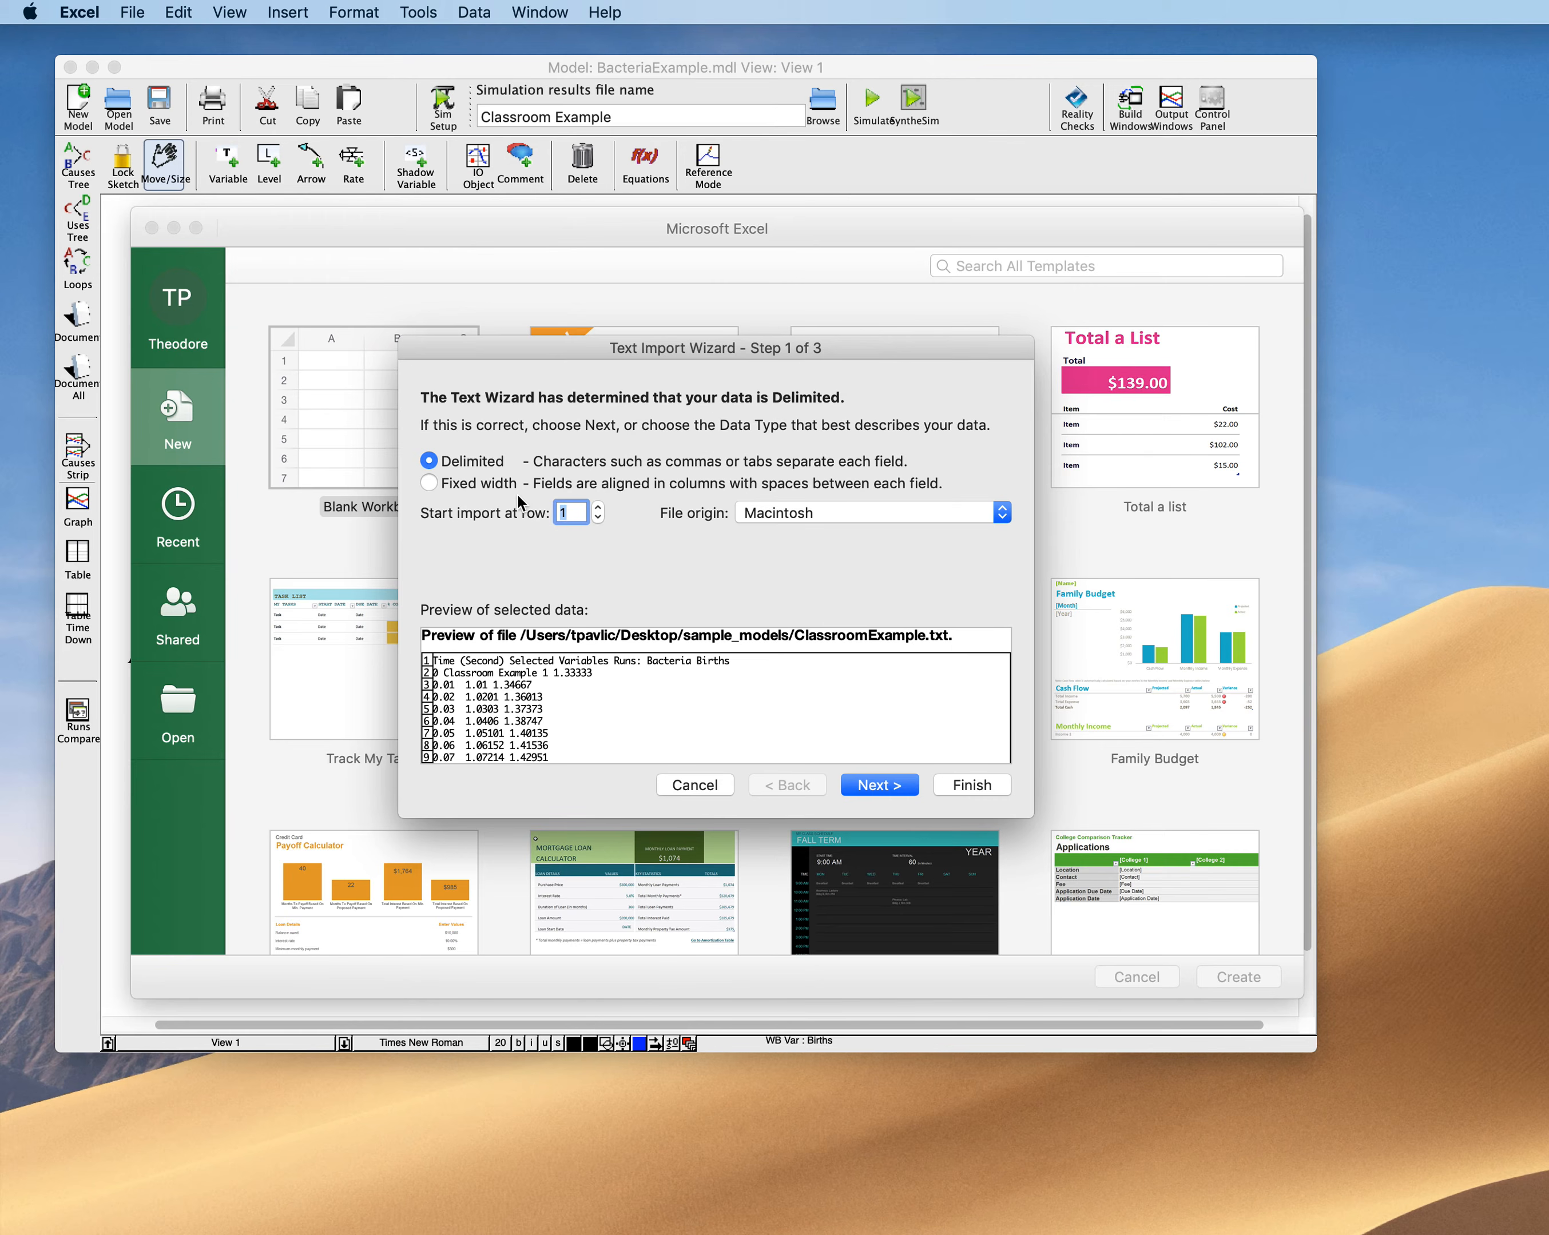
pyautogui.click(876, 787)
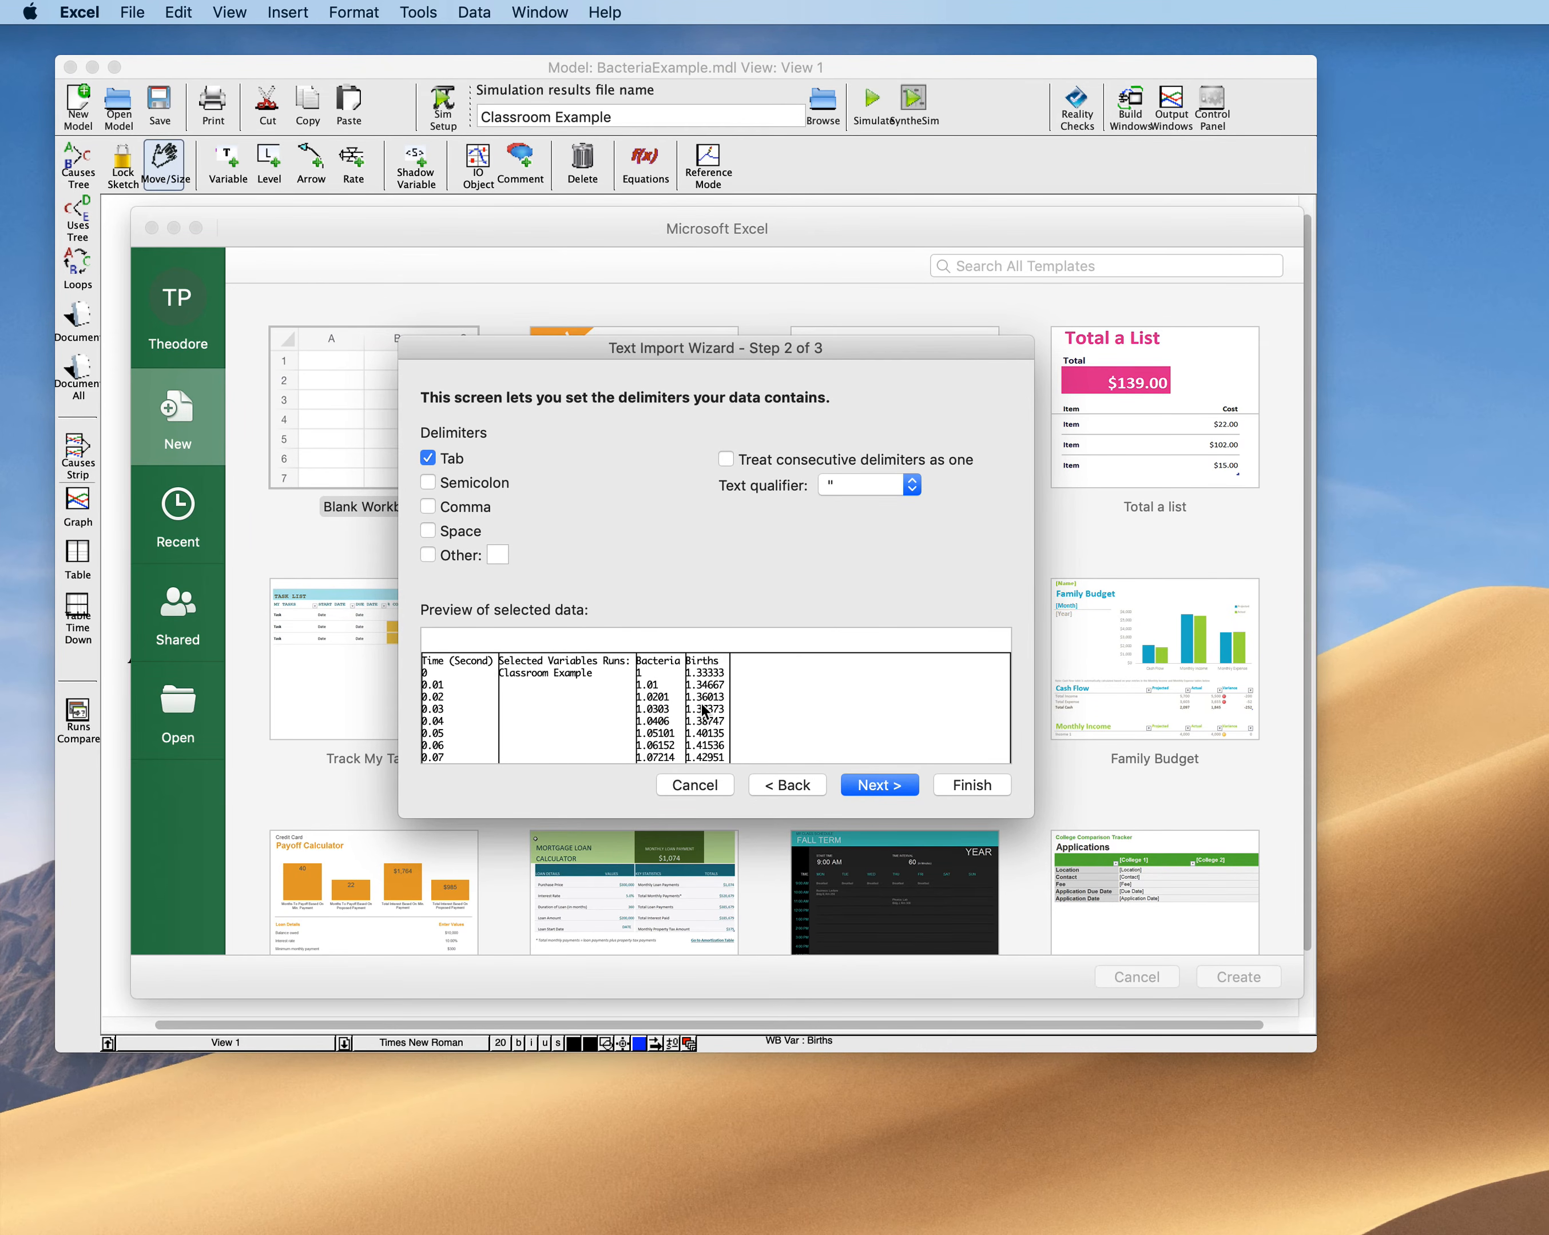
pyautogui.click(873, 792)
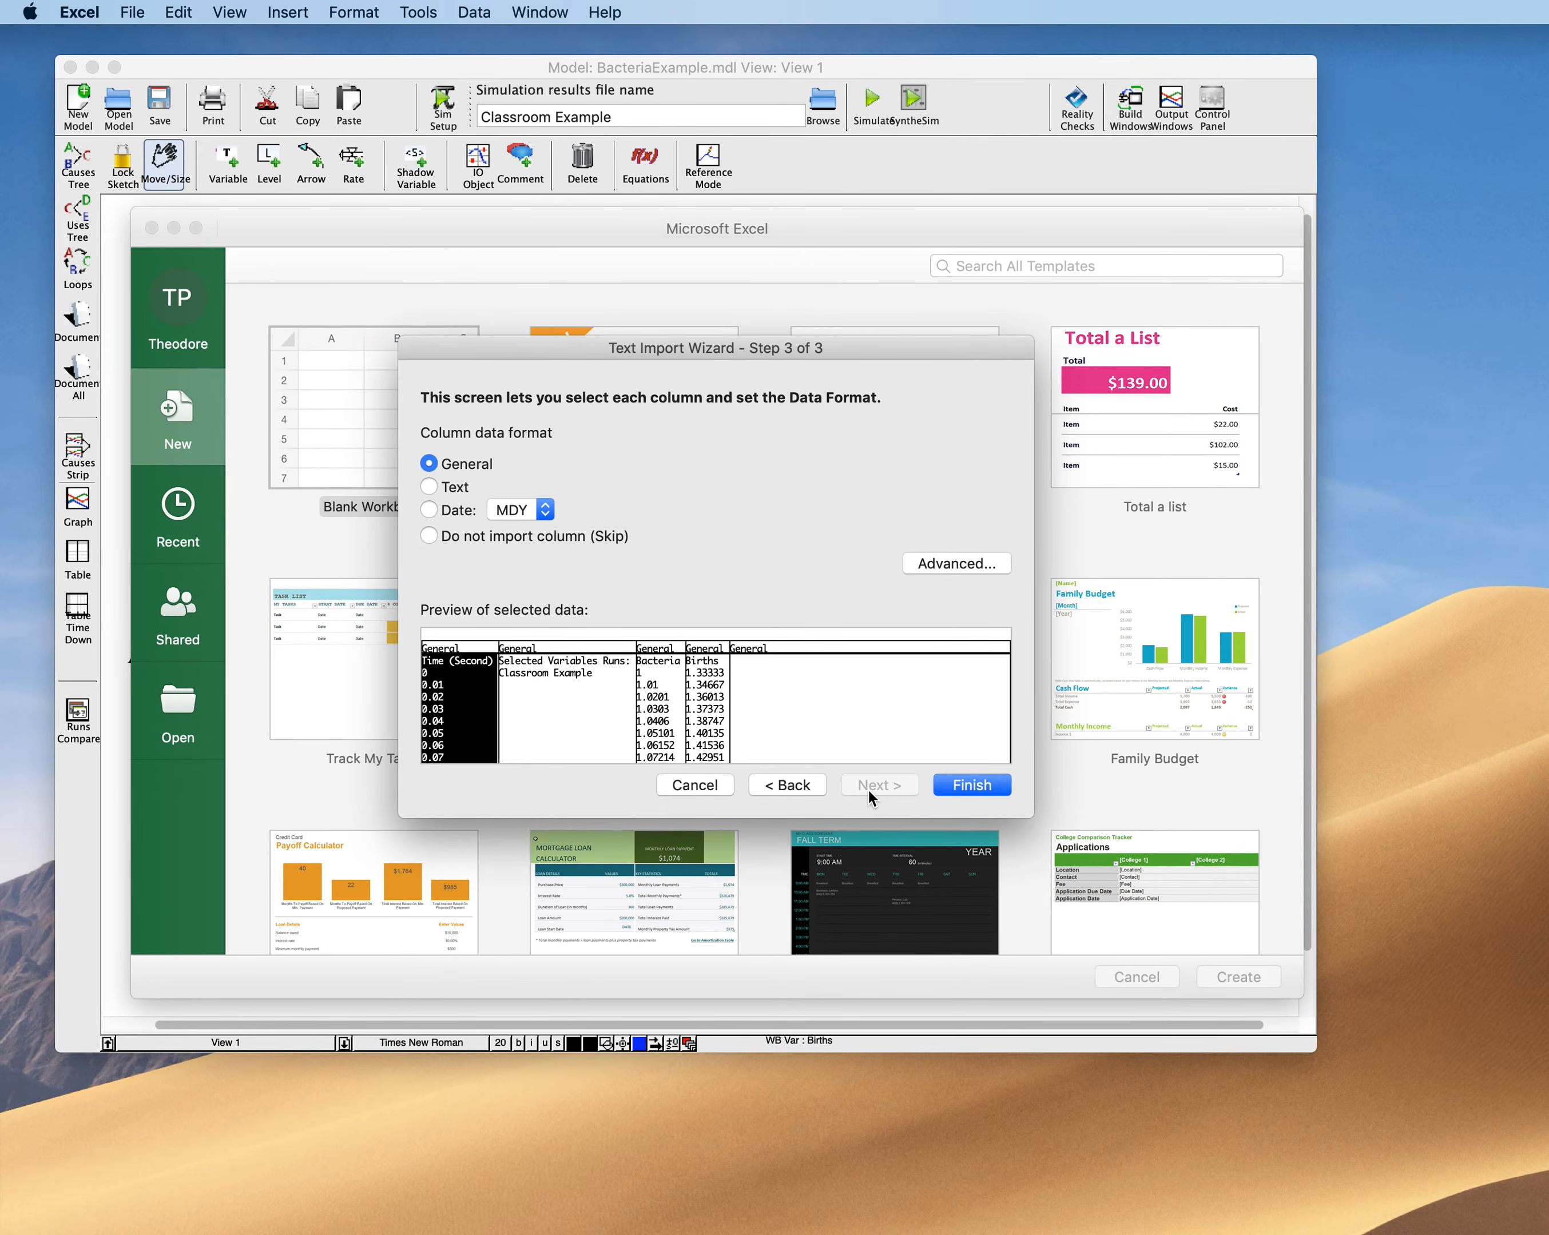
pyautogui.click(983, 787)
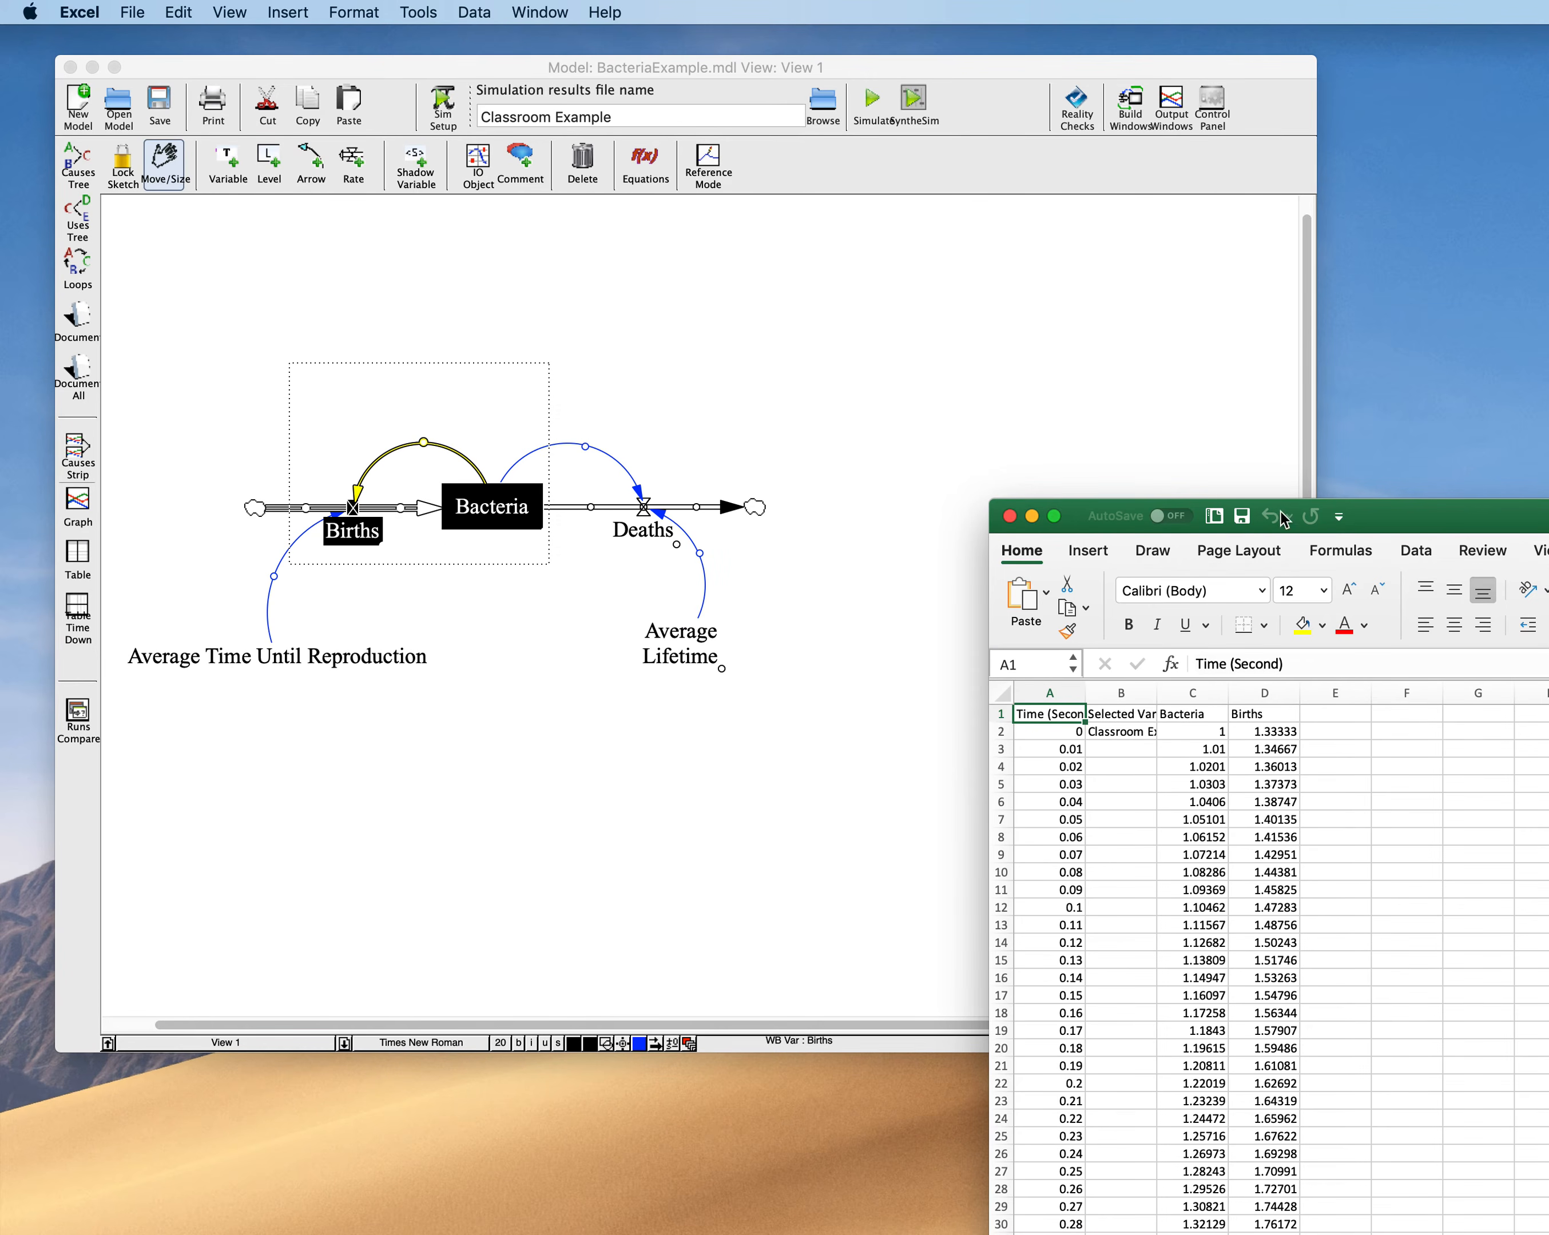
# Move the ClassroomExample workbook window over the model and narrow it until it fits on screen
pyautogui.doubleClick(1419, 516)
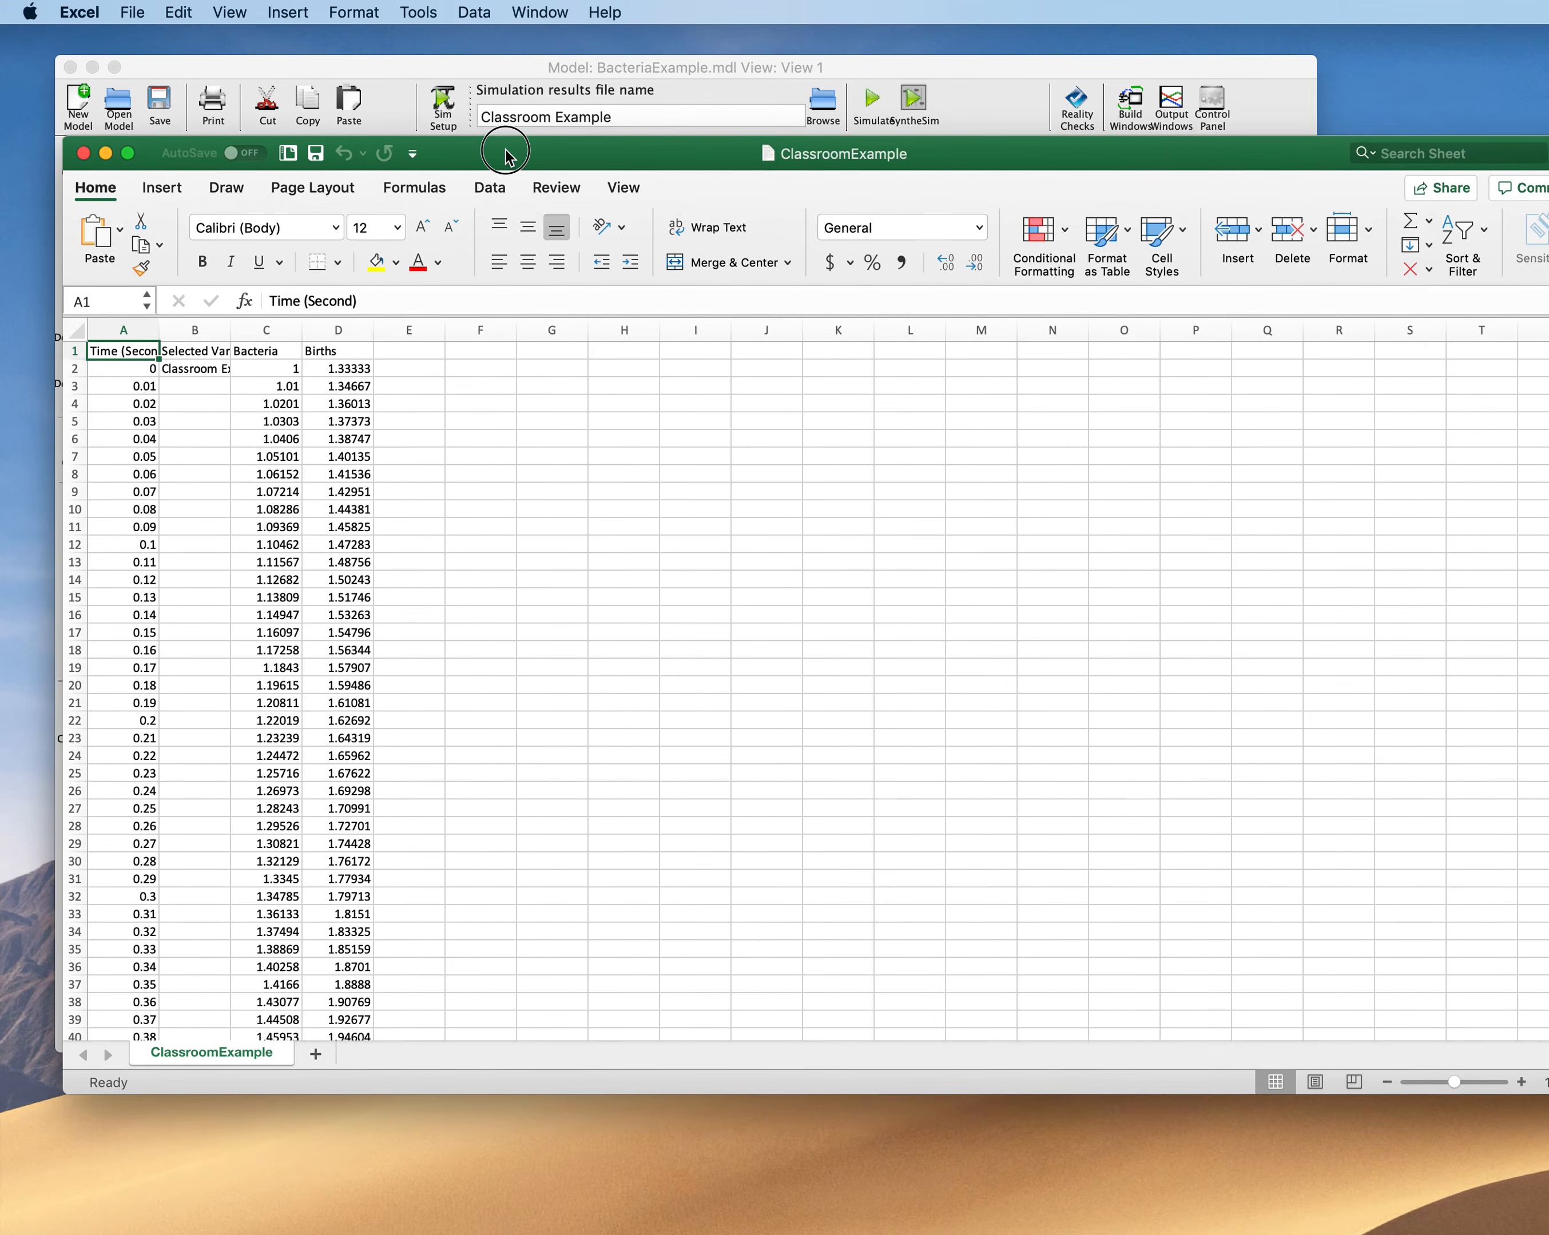
pyautogui.click(344, 501)
pyautogui.click(344, 365)
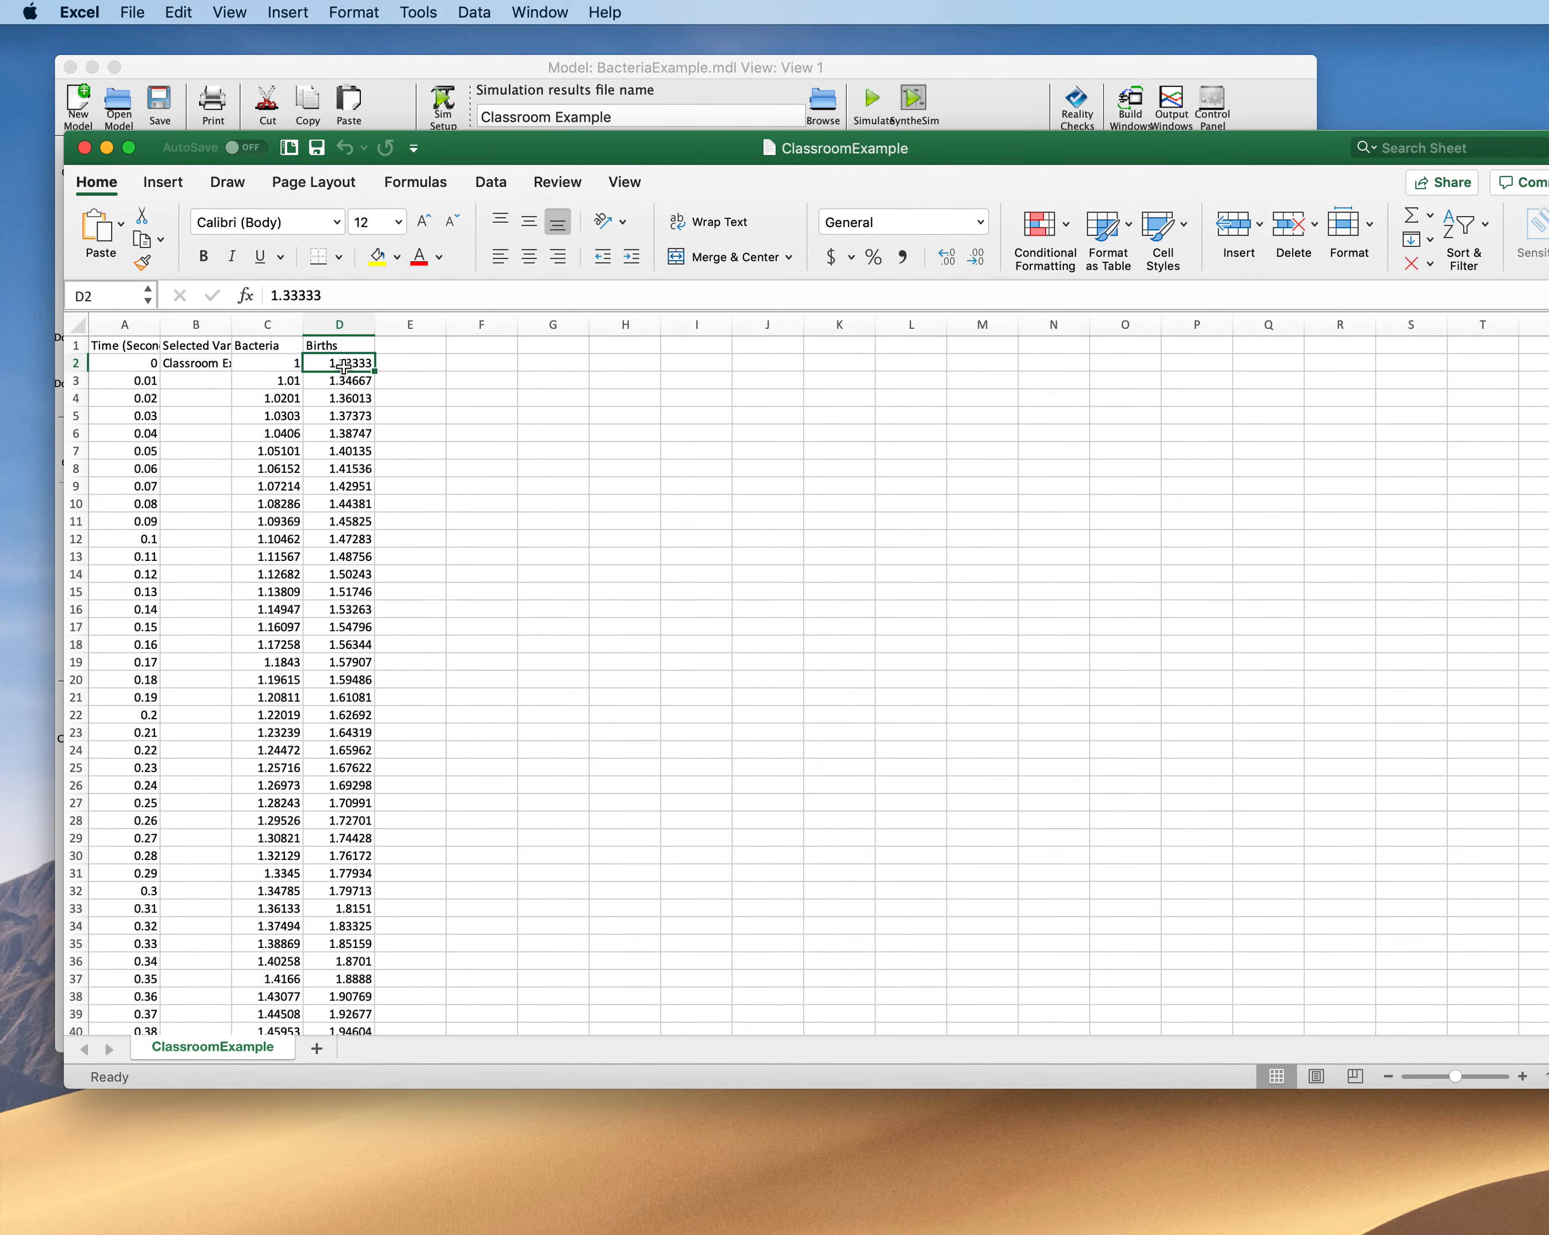
pyautogui.click(354, 396)
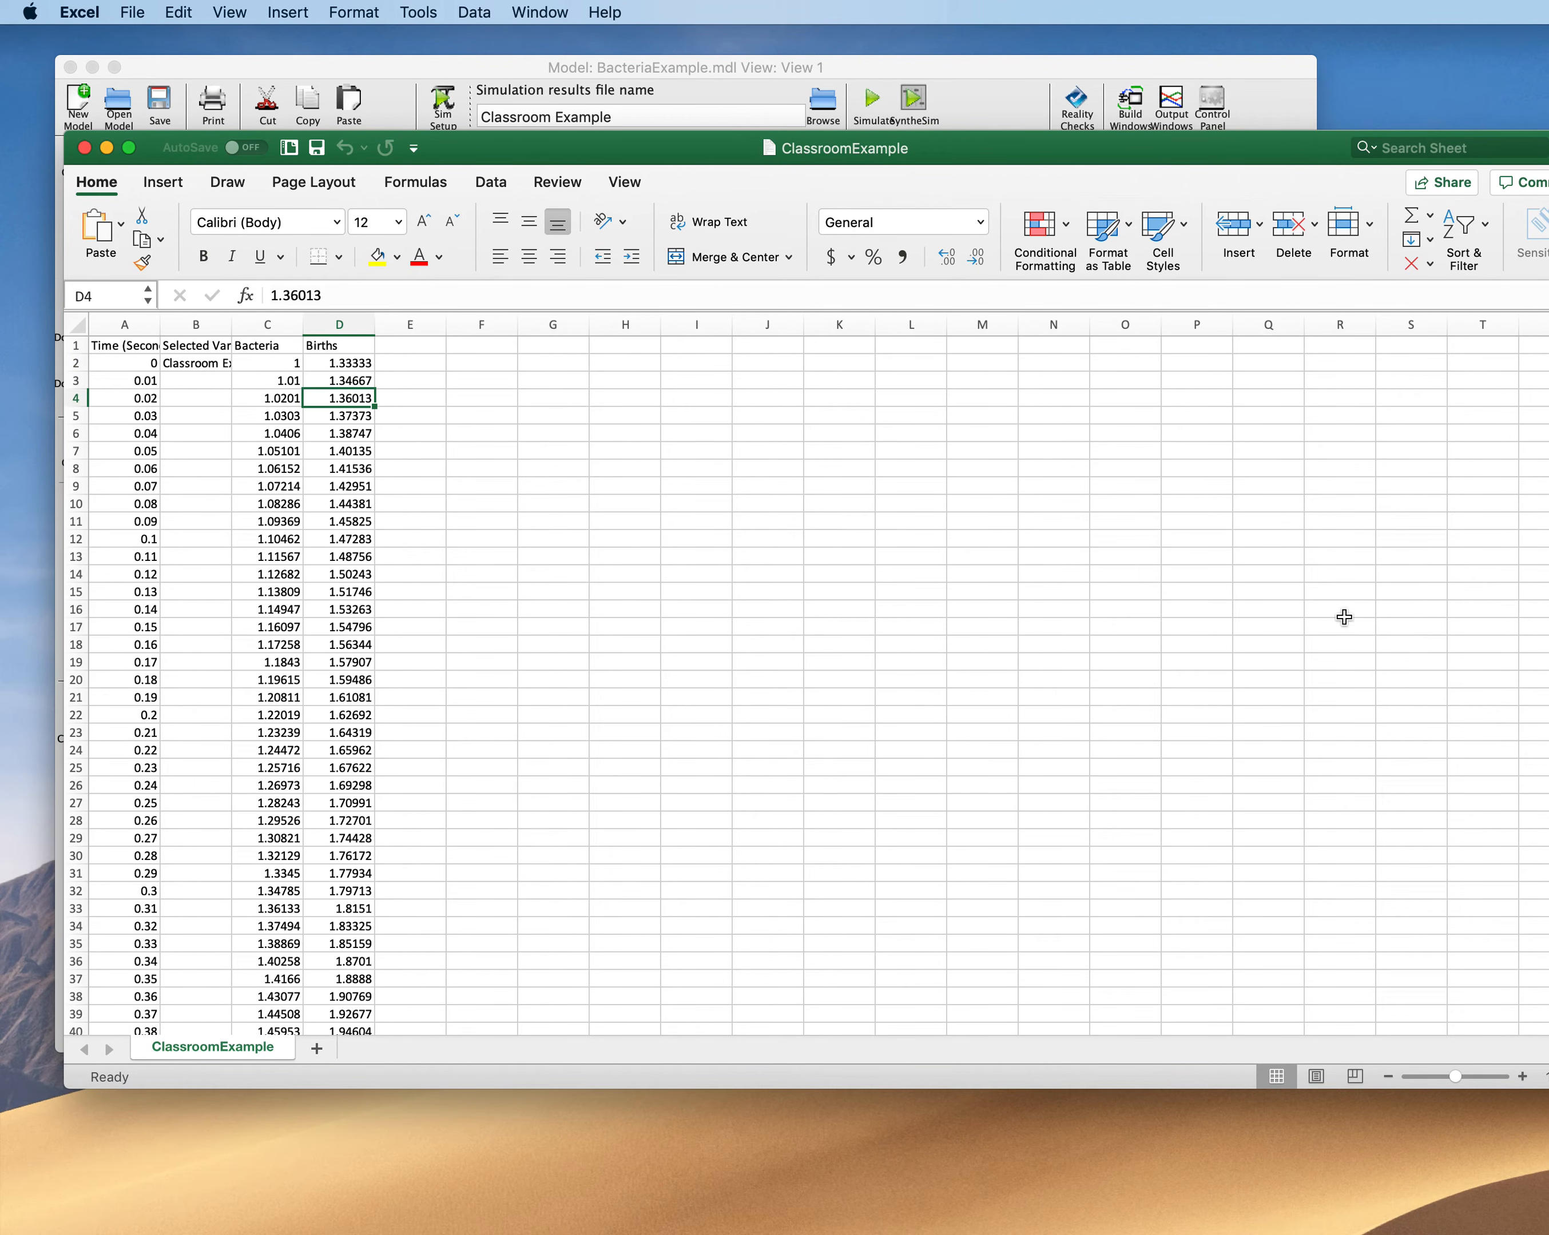
pyautogui.moveTo(1548, 640); pyautogui.dragTo(1273, 640)
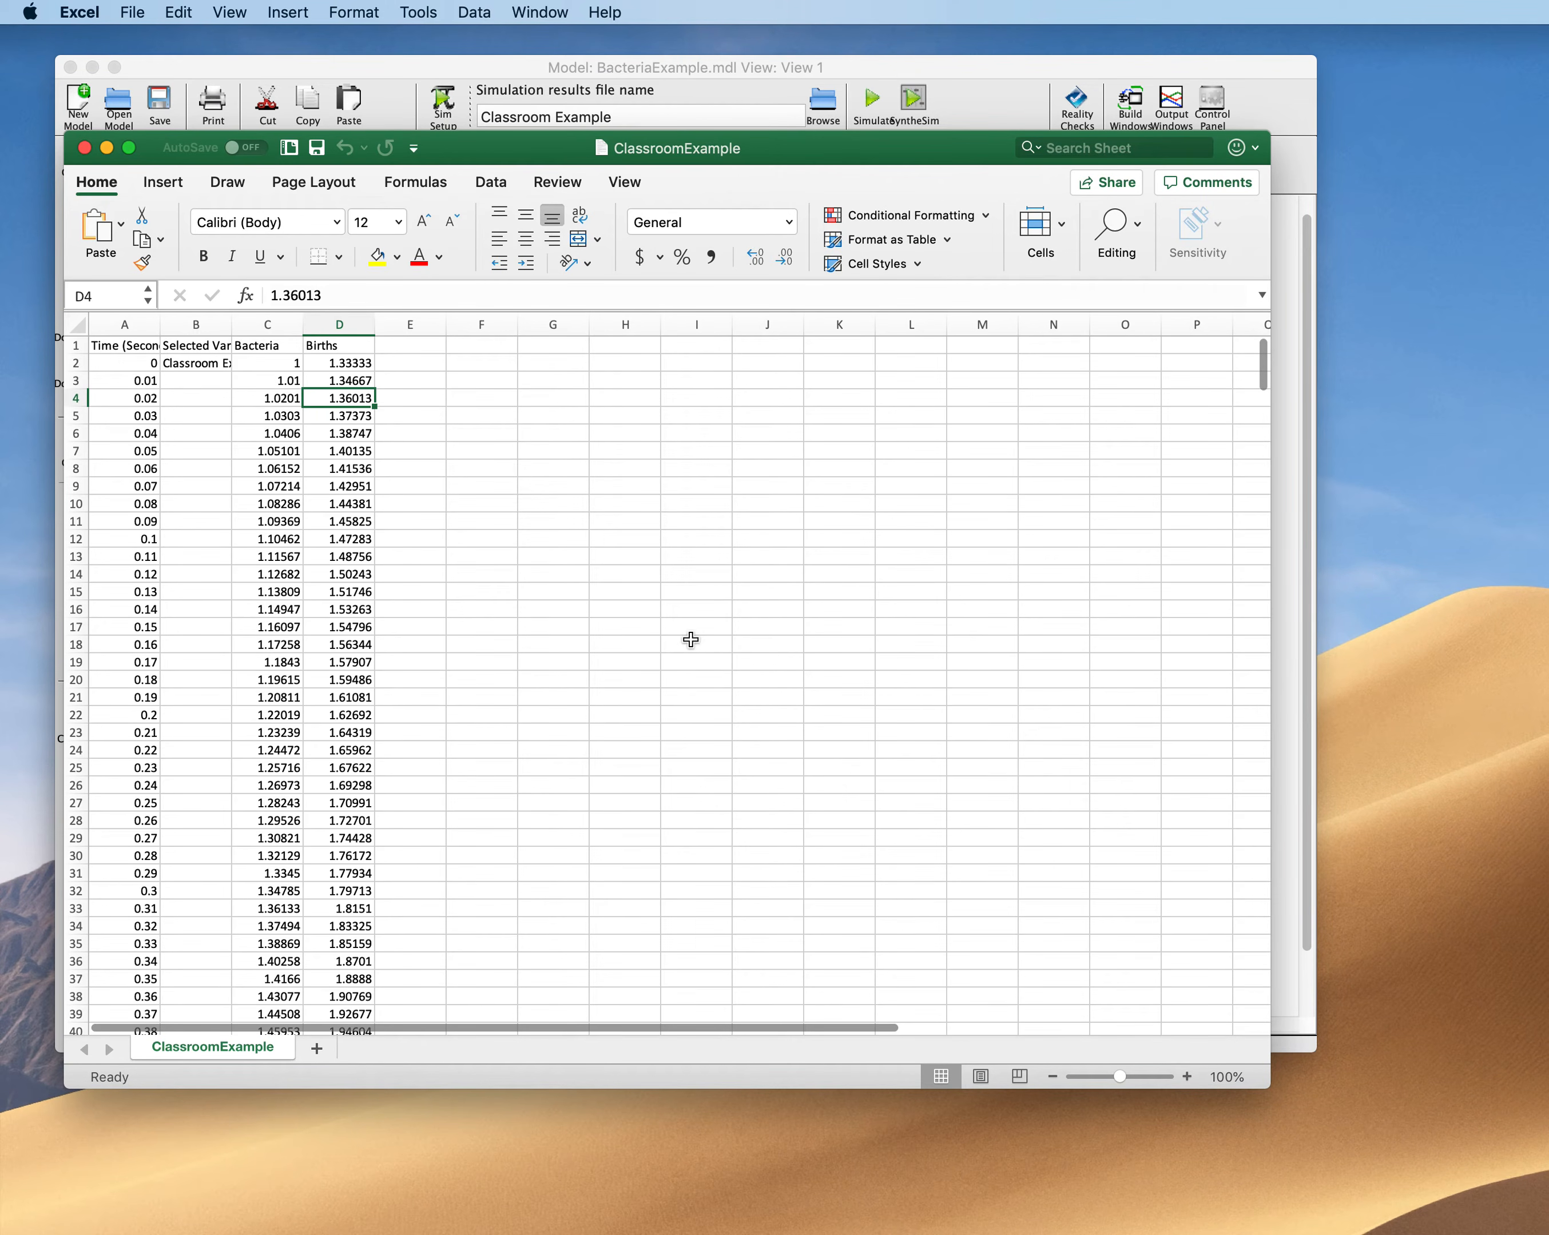
# Insert the recommended Scatter chart of the Bacteria column against the Time column and move it away from the data
pyautogui.click(276, 347)
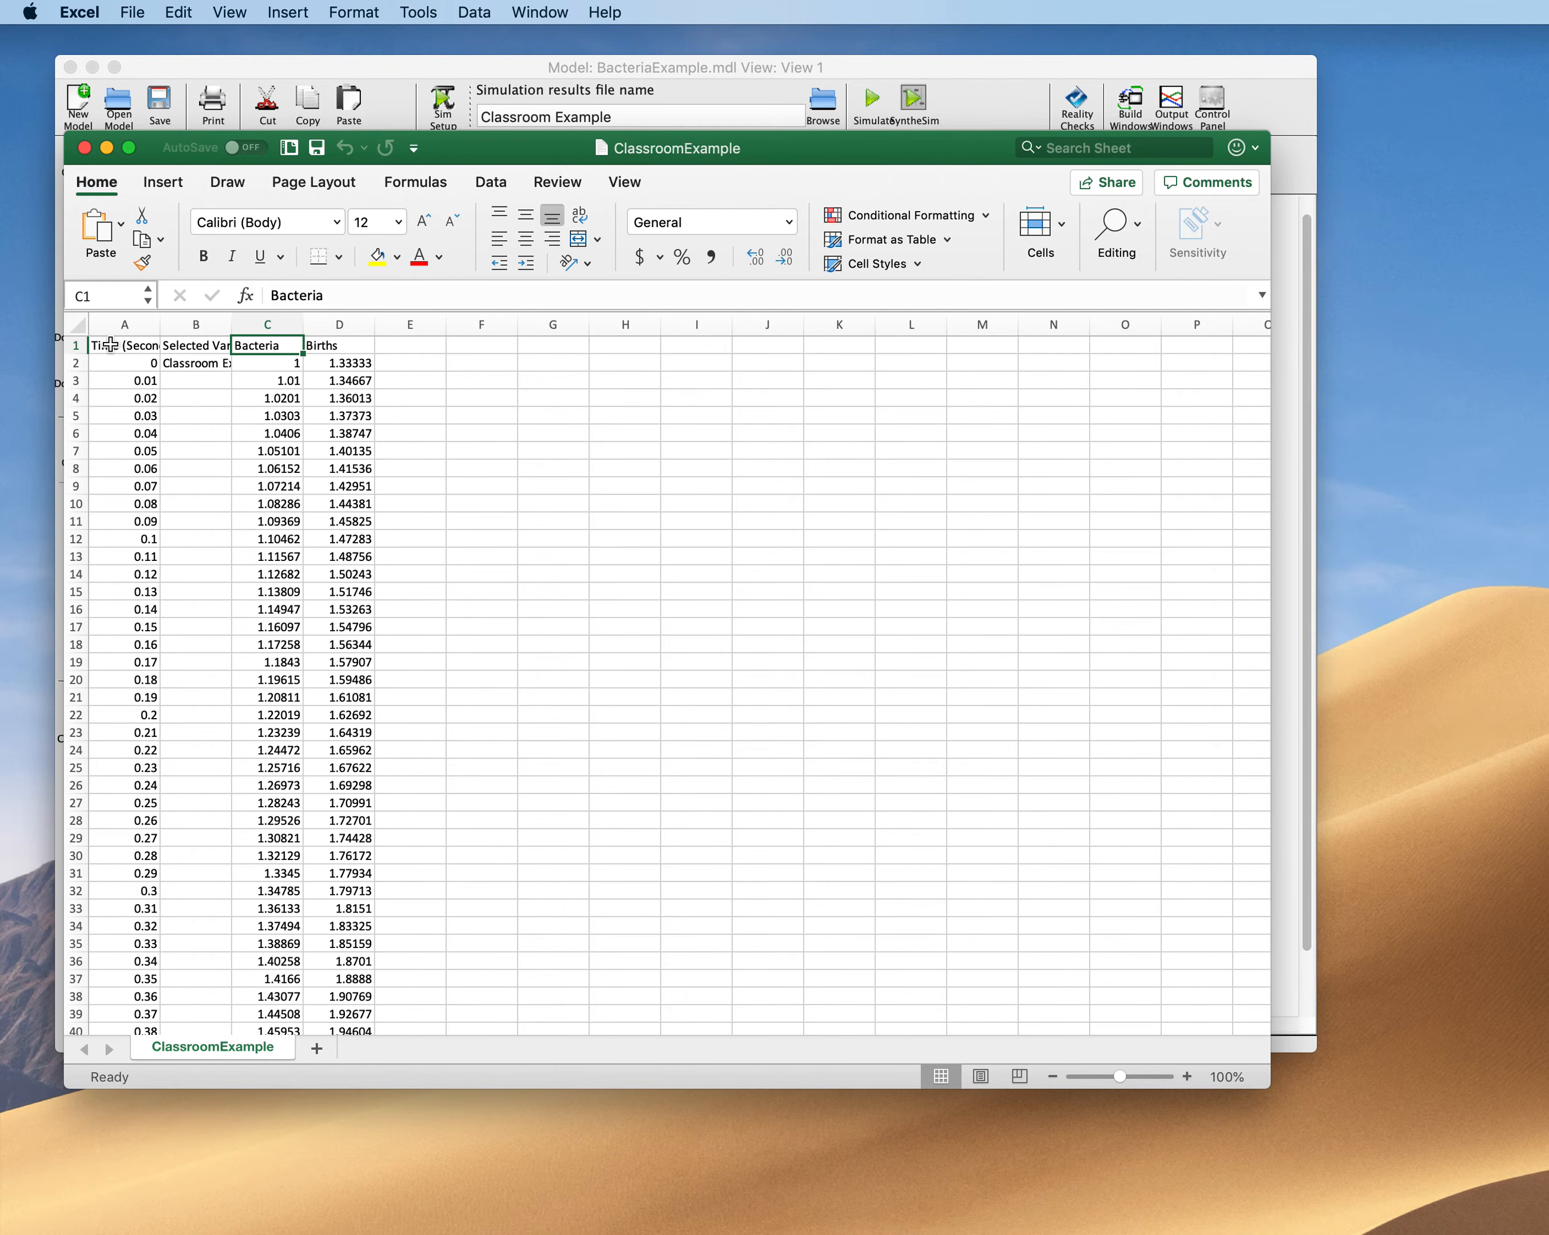
pyautogui.click(116, 325)
pyautogui.keyDown('super'); pyautogui.click(252, 322); pyautogui.keyUp('super')
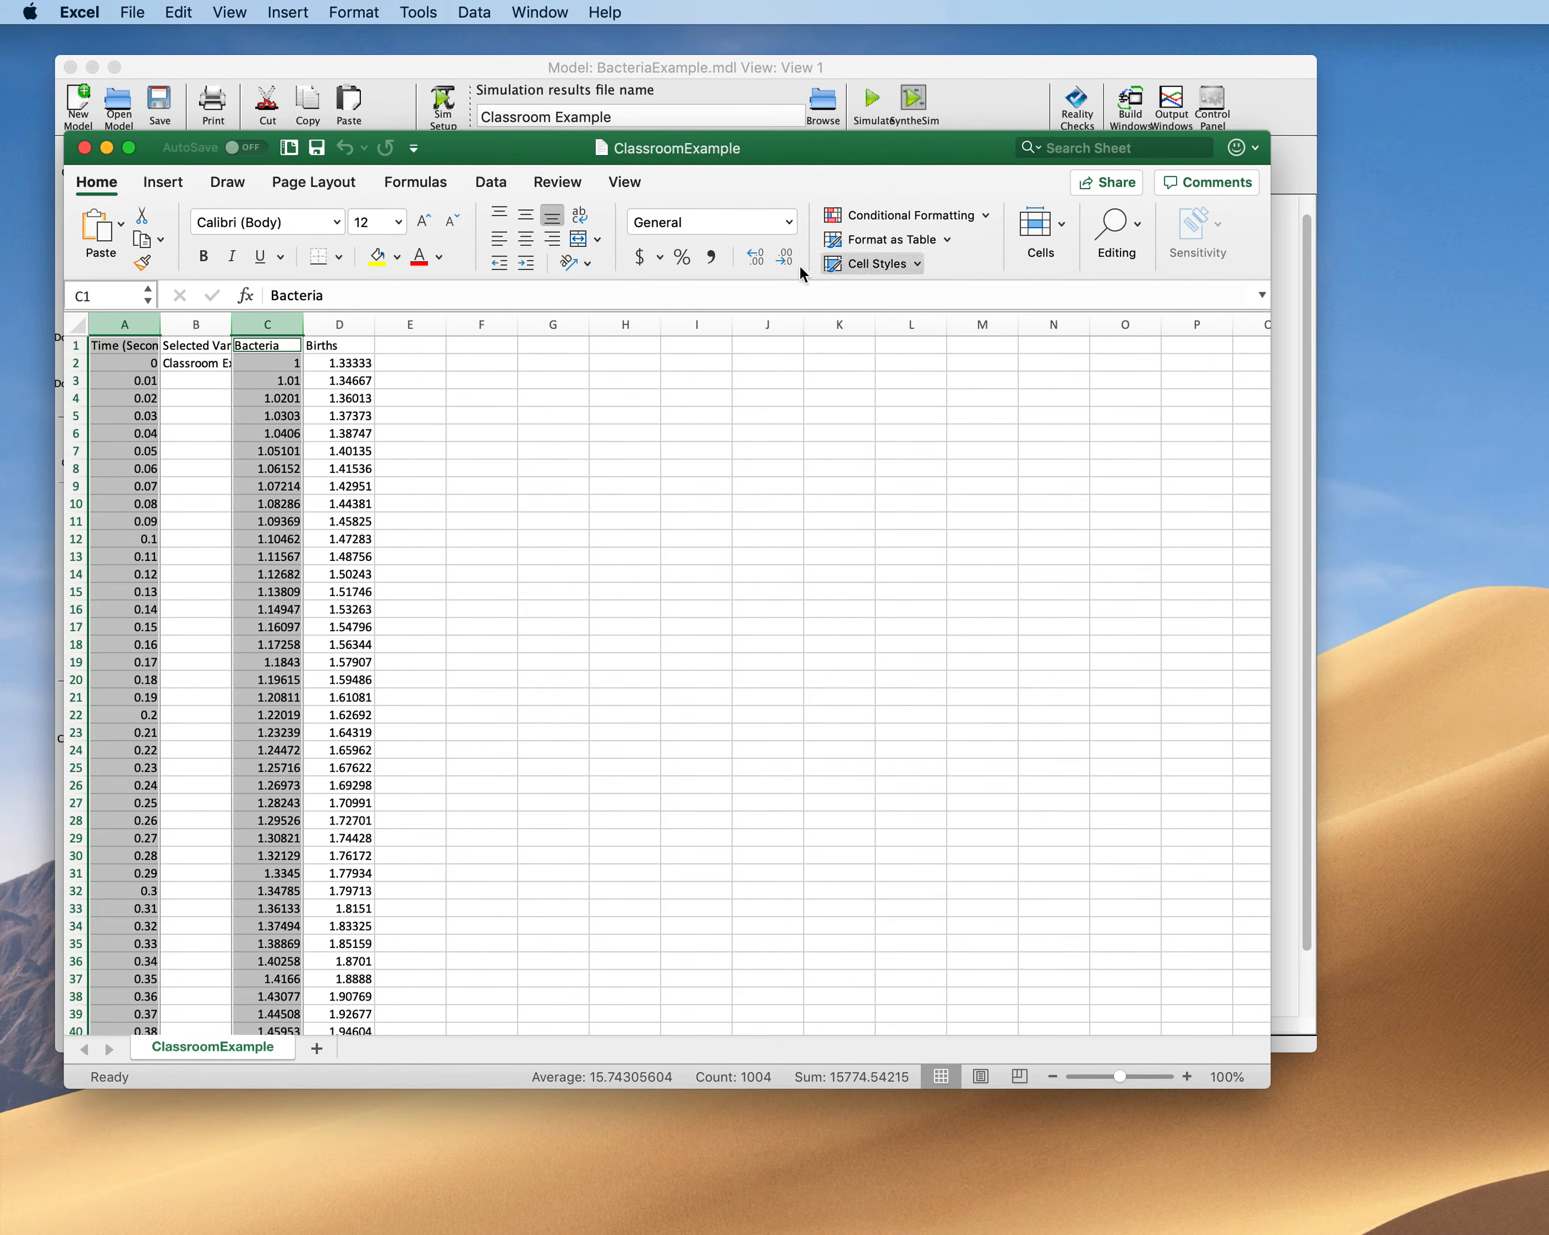
pyautogui.click(172, 183)
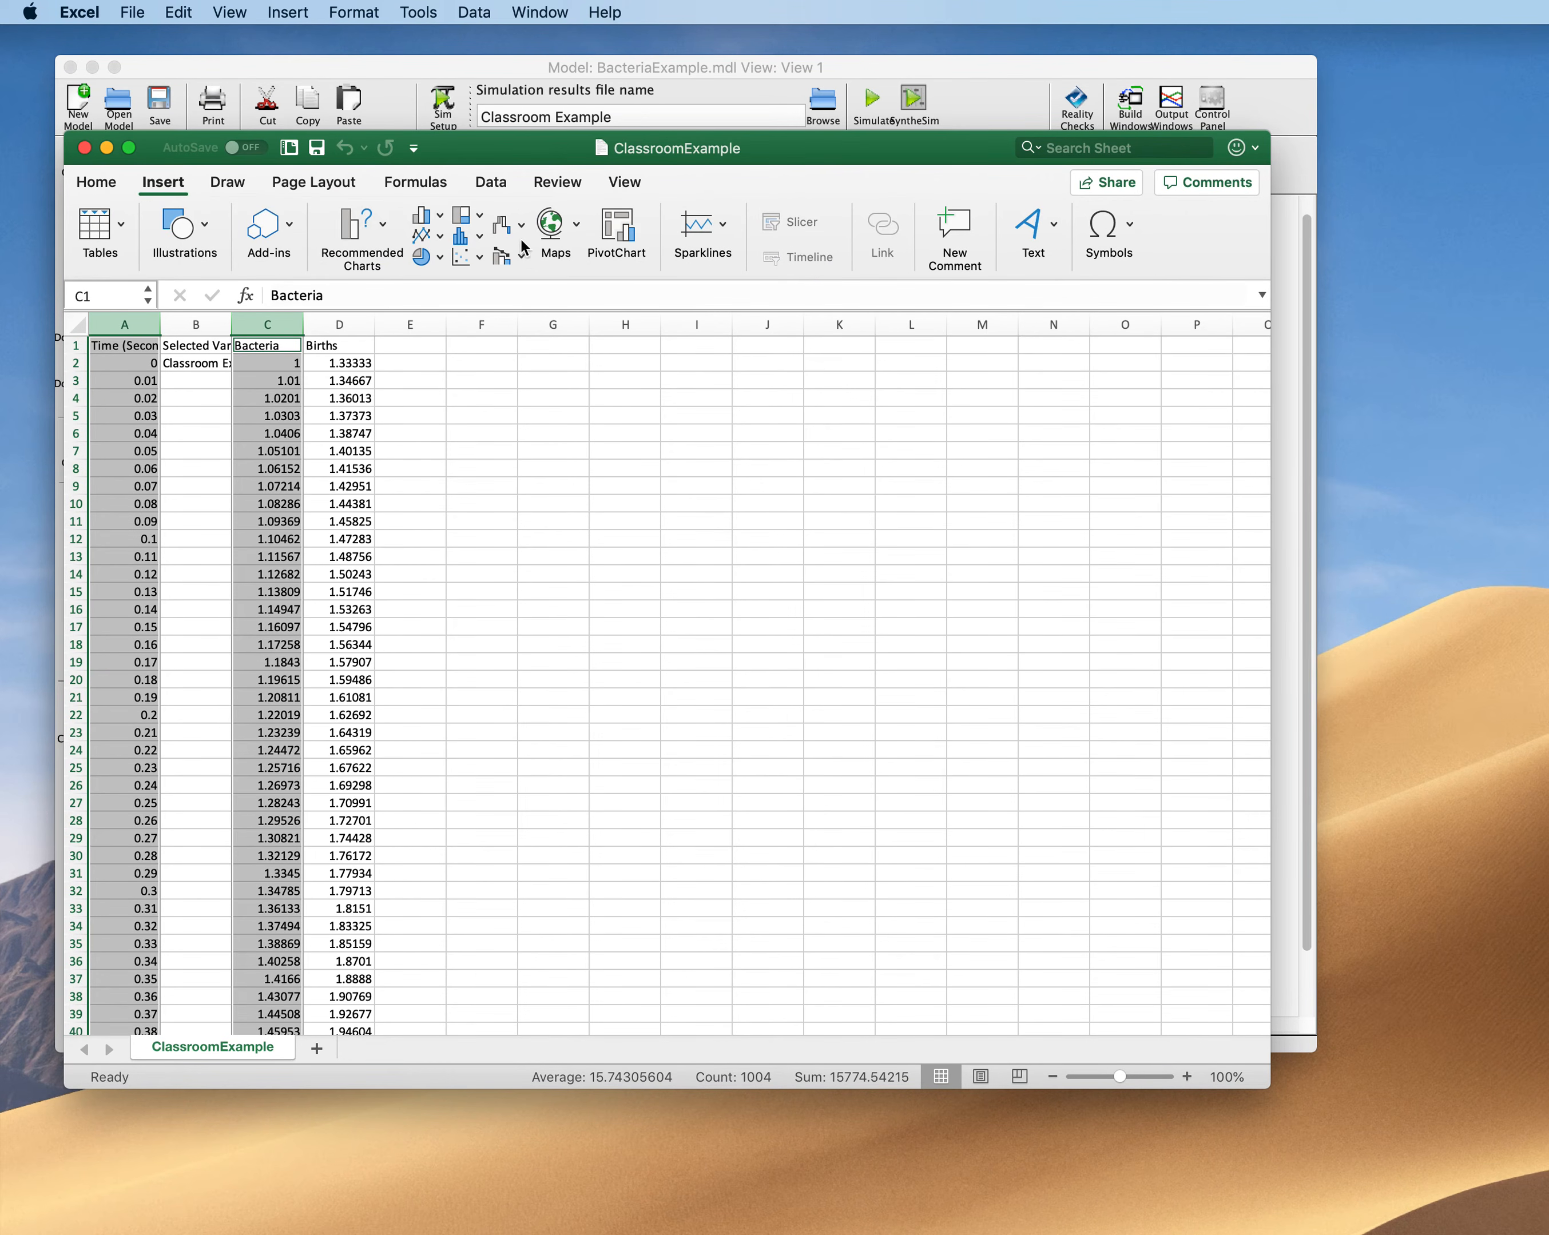
pyautogui.click(384, 228)
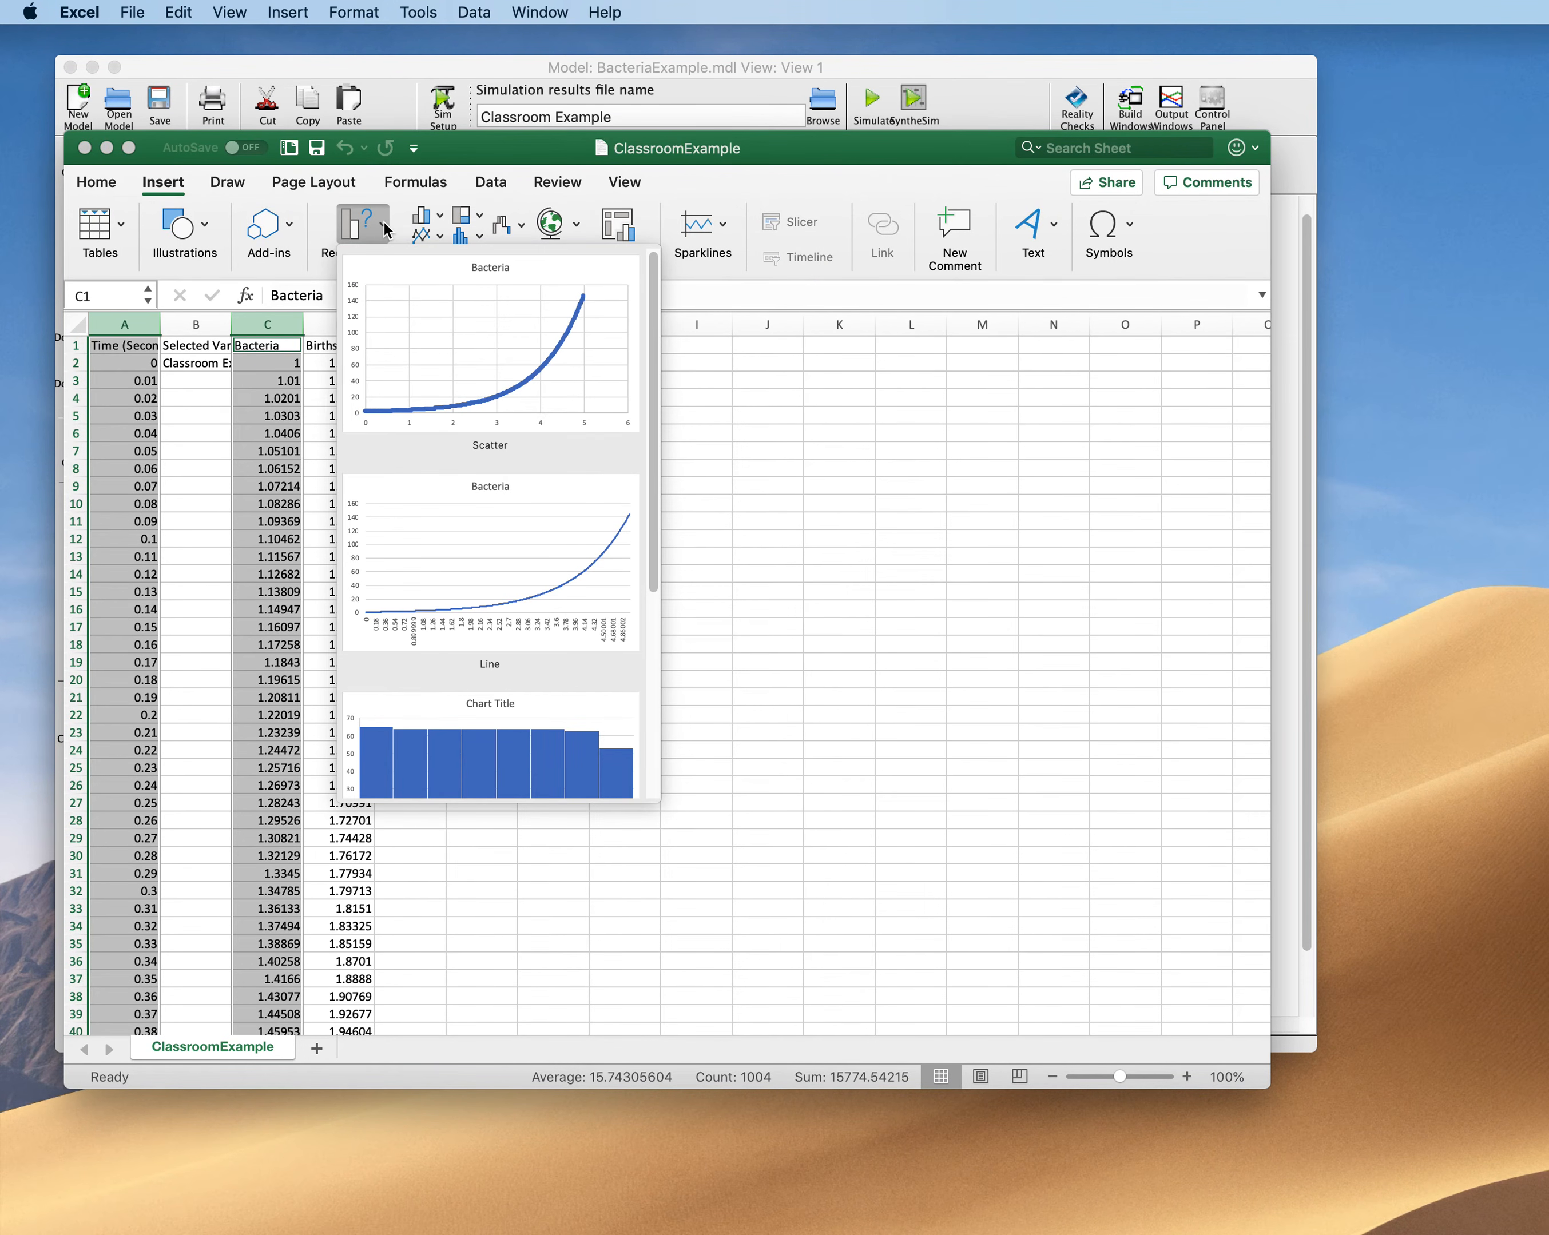
pyautogui.click(523, 350)
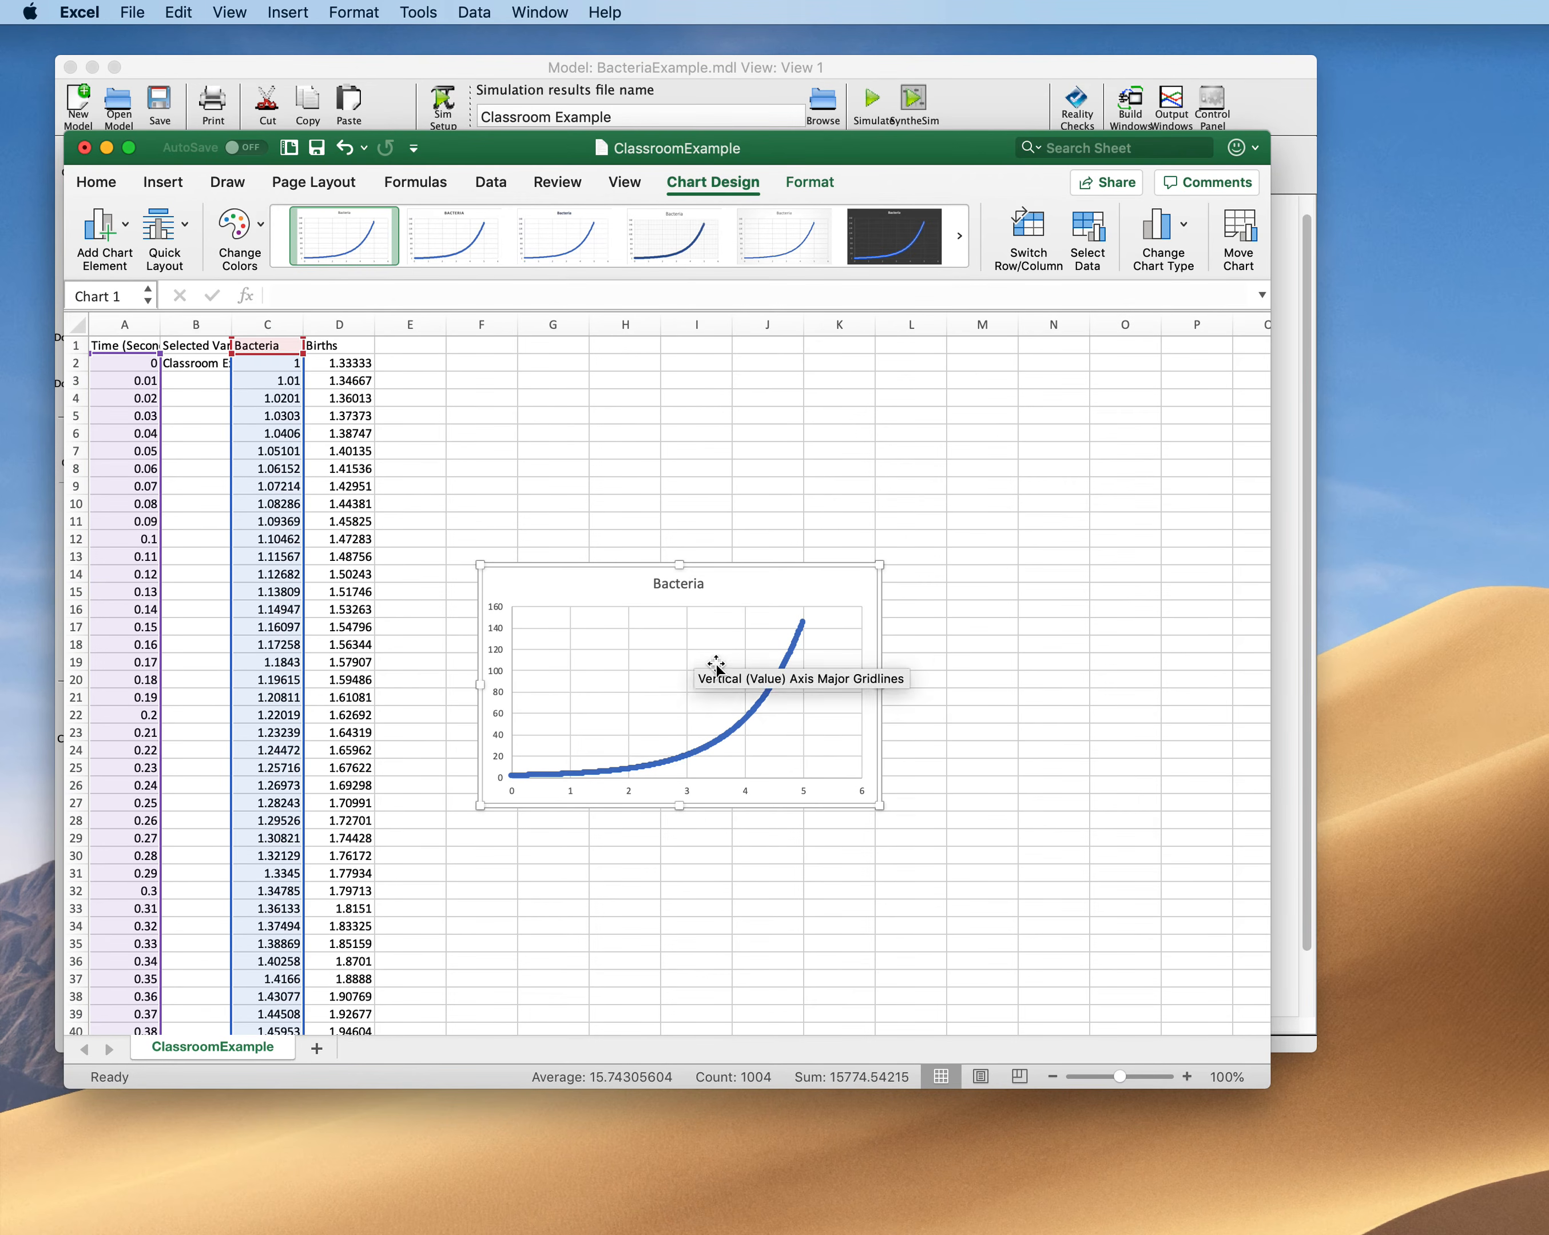
pyautogui.moveTo(612, 584); pyautogui.dragTo(759, 470)
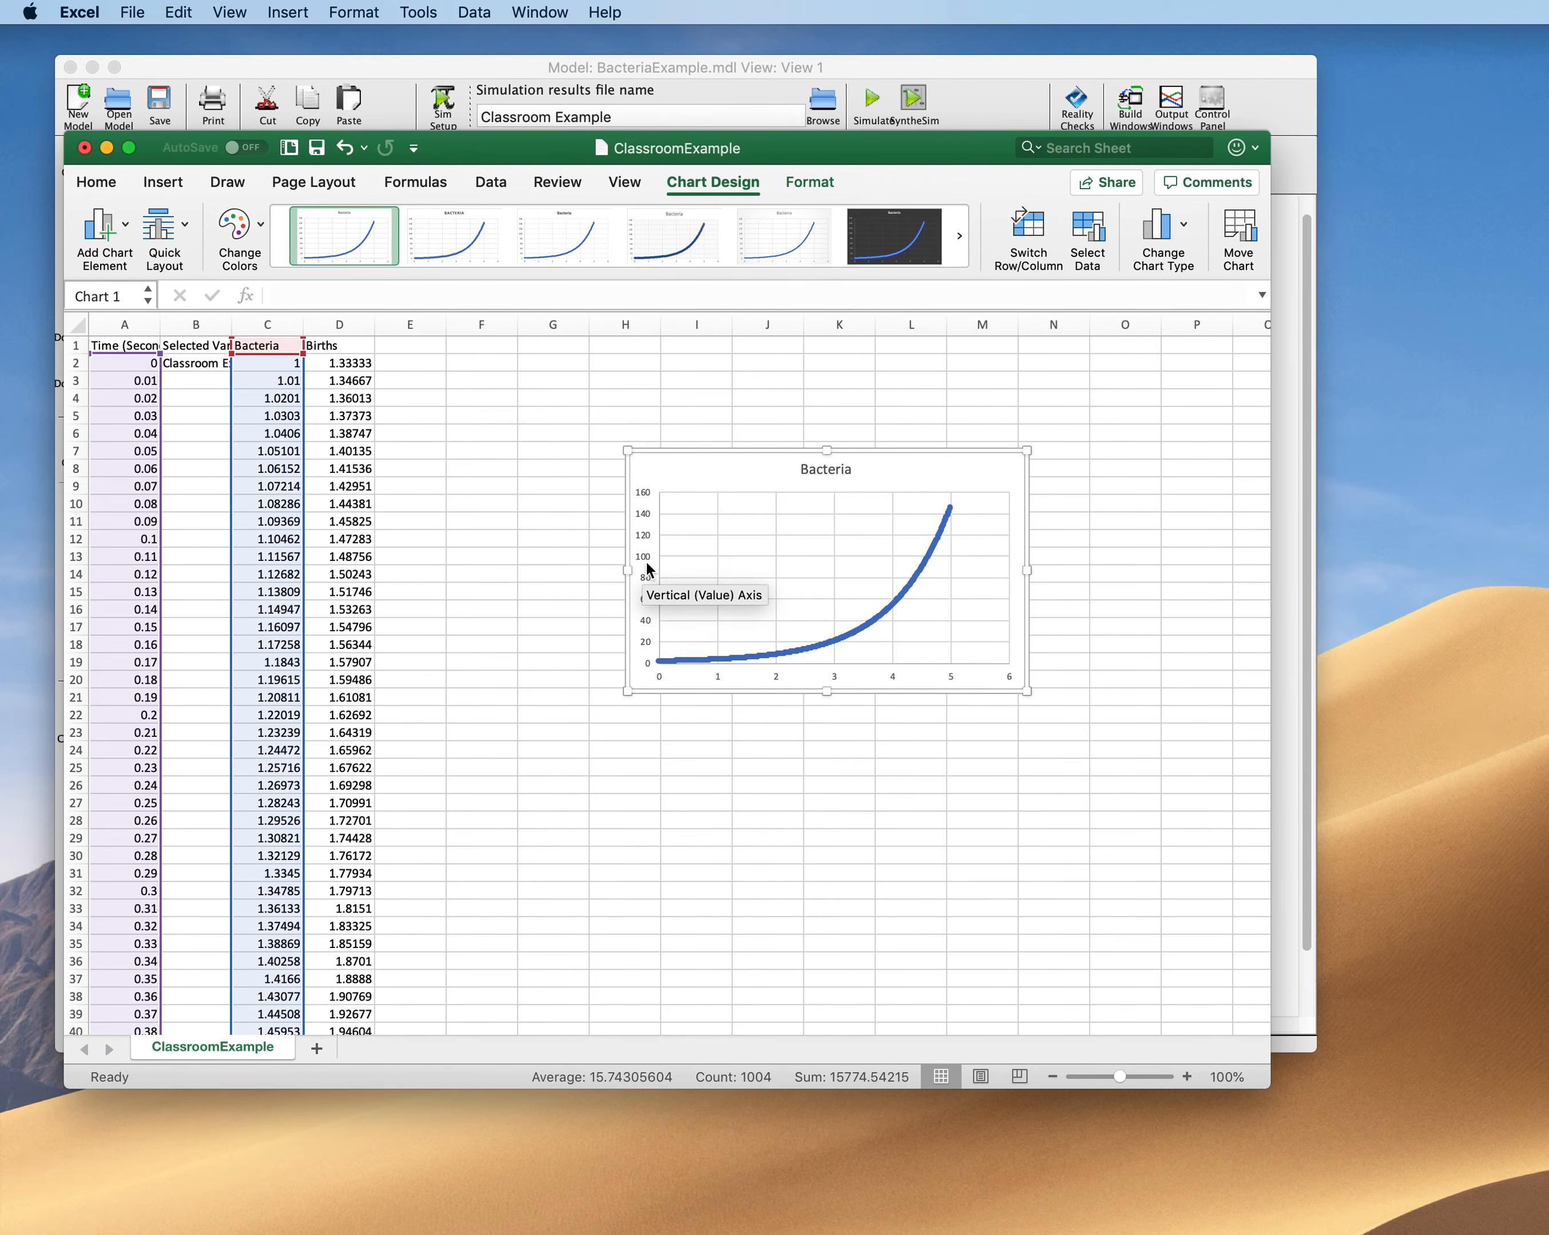
# Add a primary vertical axis title to the Bacteria chart reading "Number of bacteria (bacters)"
pyautogui.click(120, 242)
pyautogui.moveTo(151, 269)
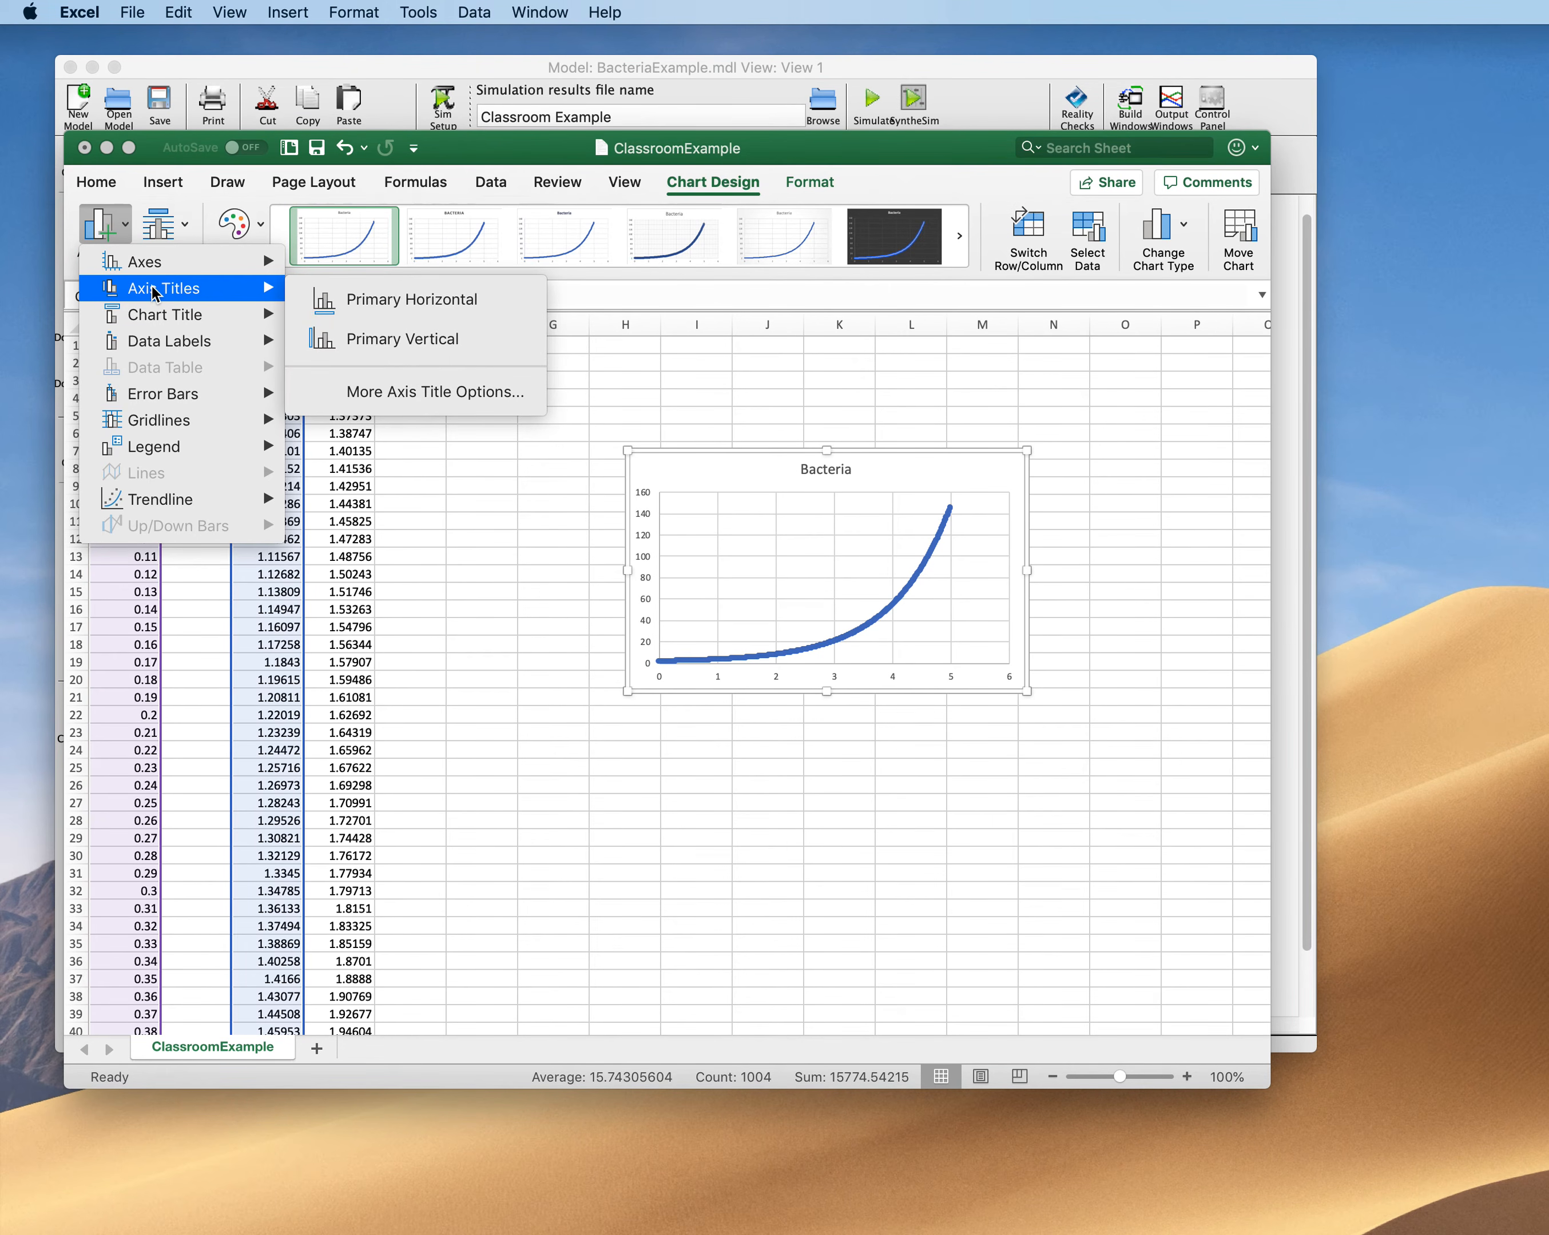
pyautogui.click(382, 347)
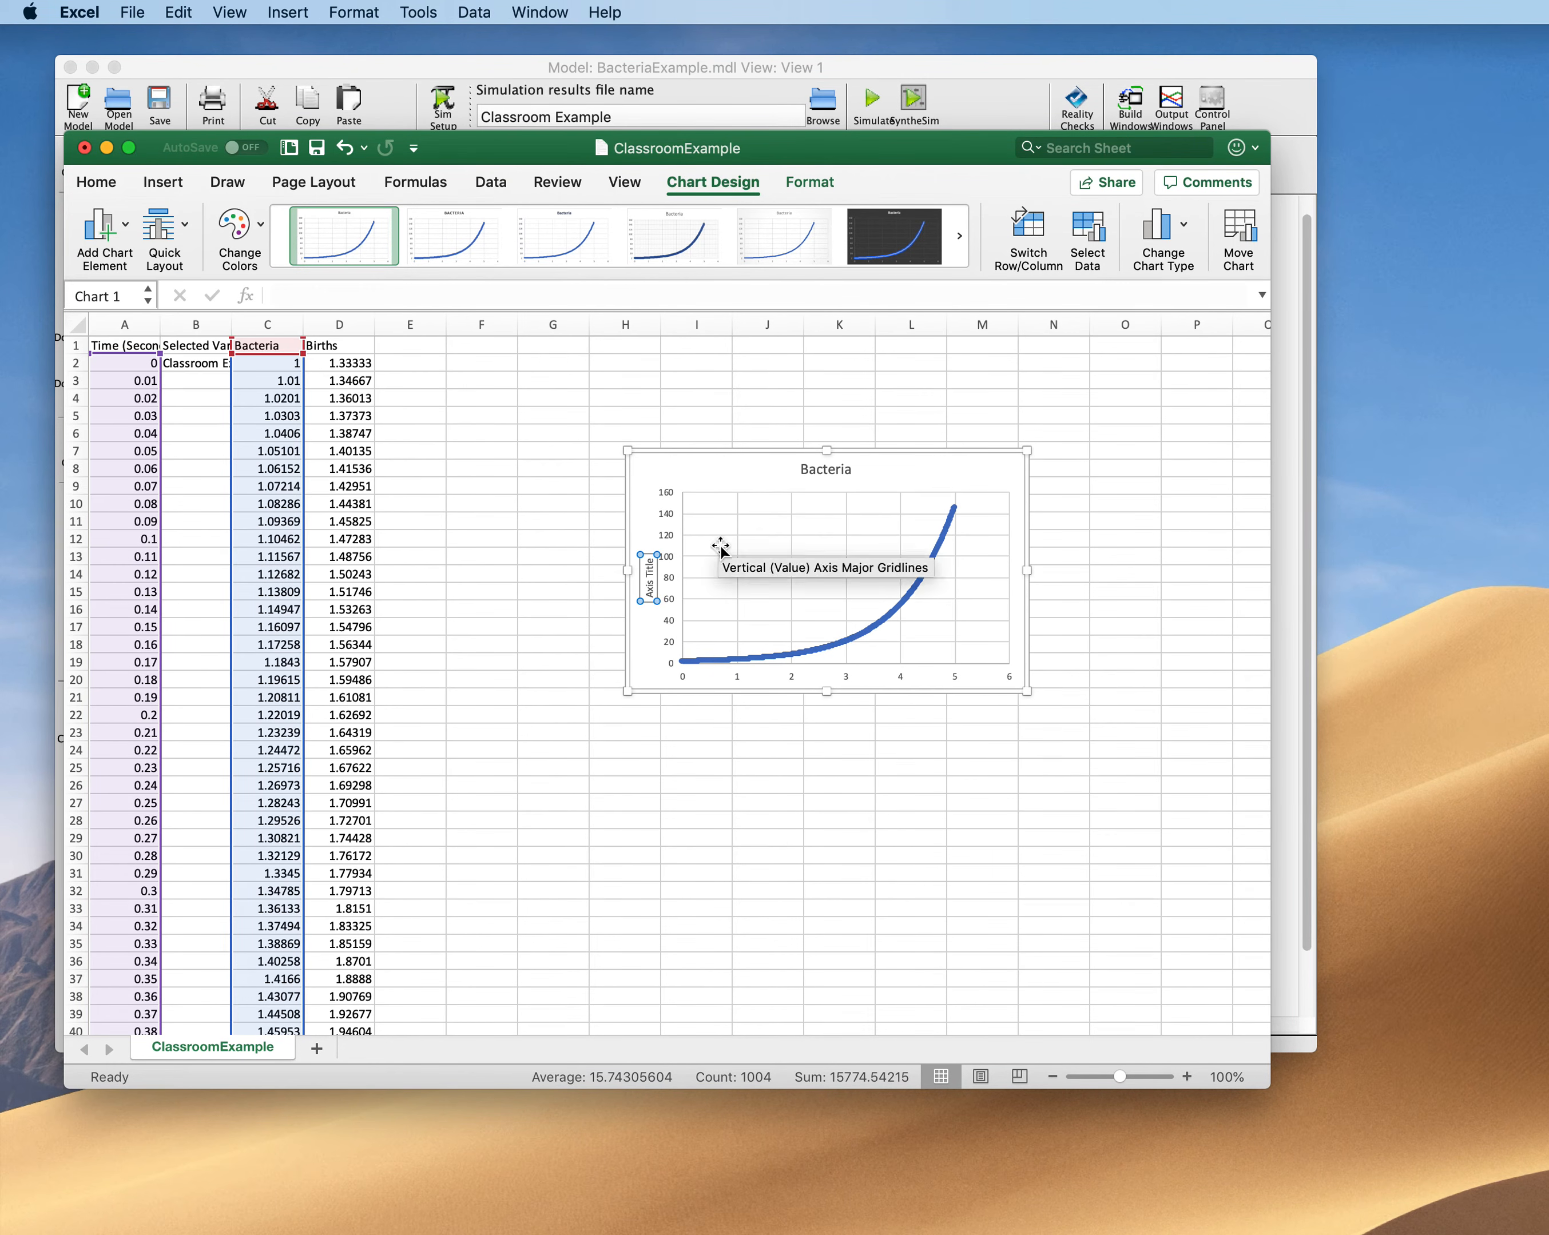
pyautogui.click(649, 576)
pyautogui.tripleClick(649, 577)
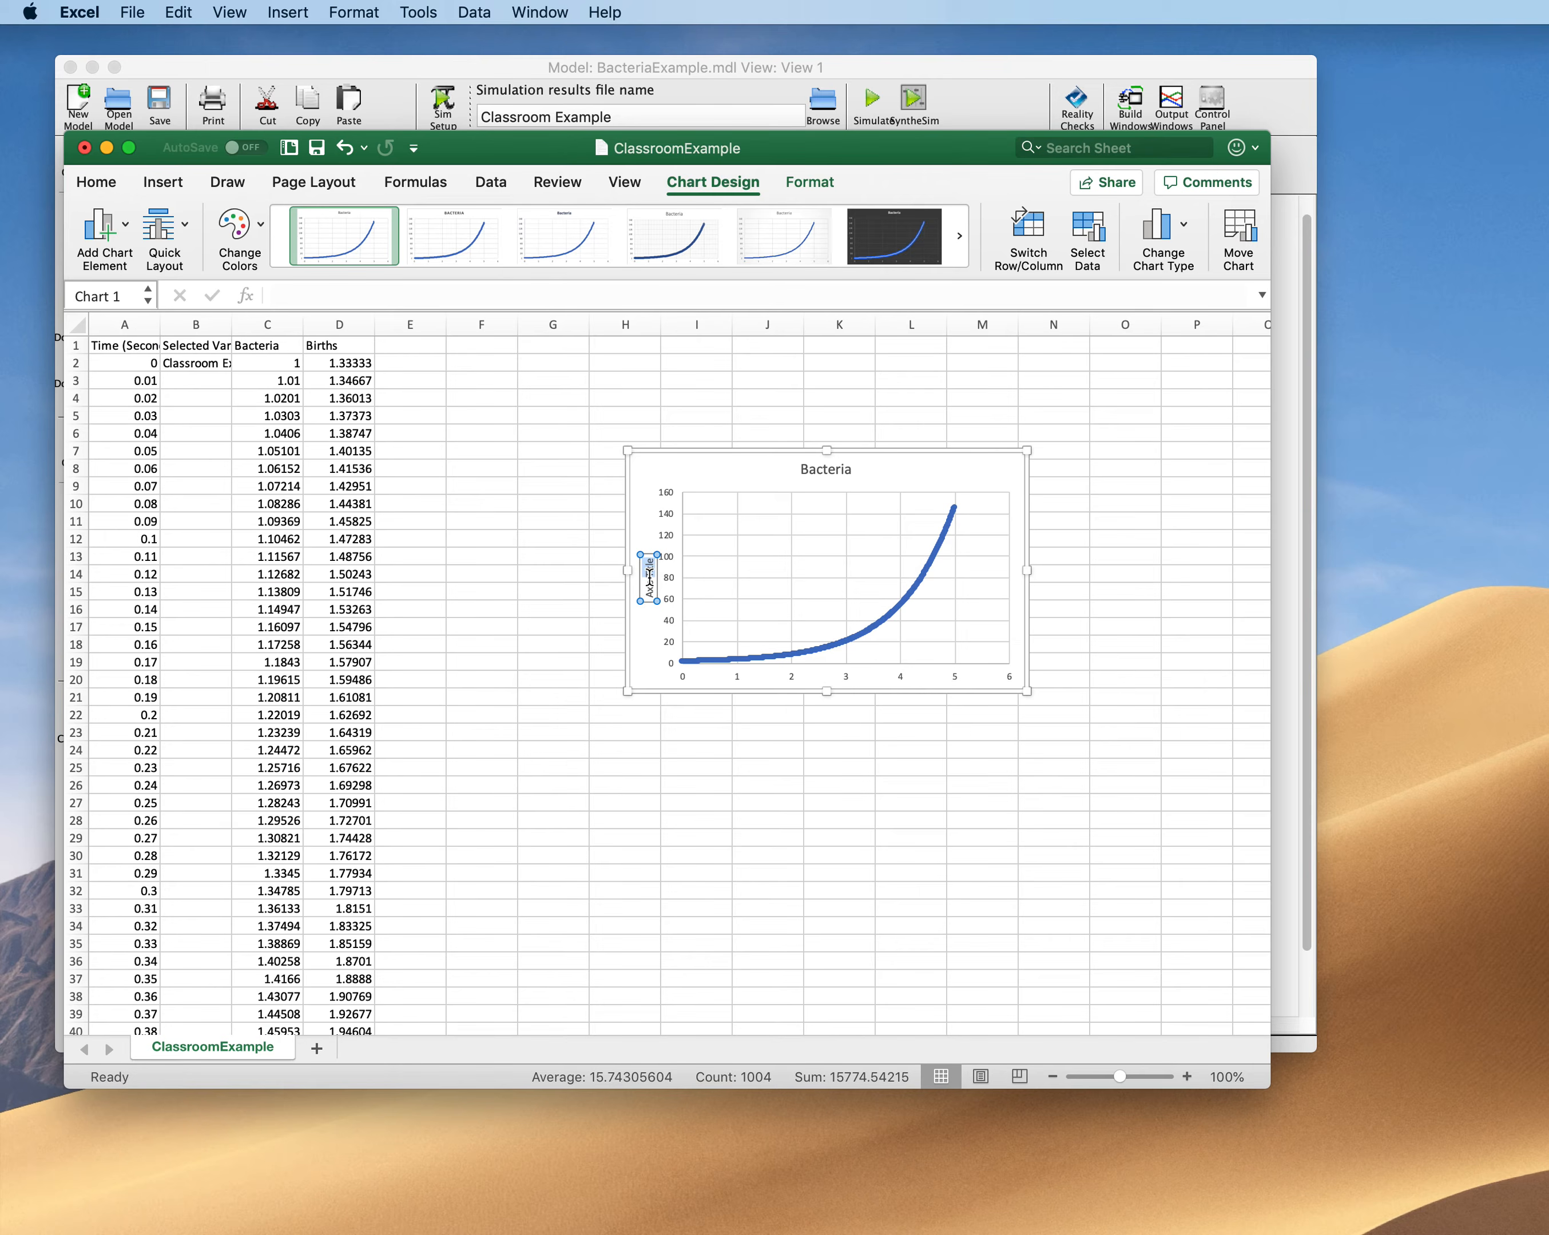
pyautogui.tripleClick(648, 587)
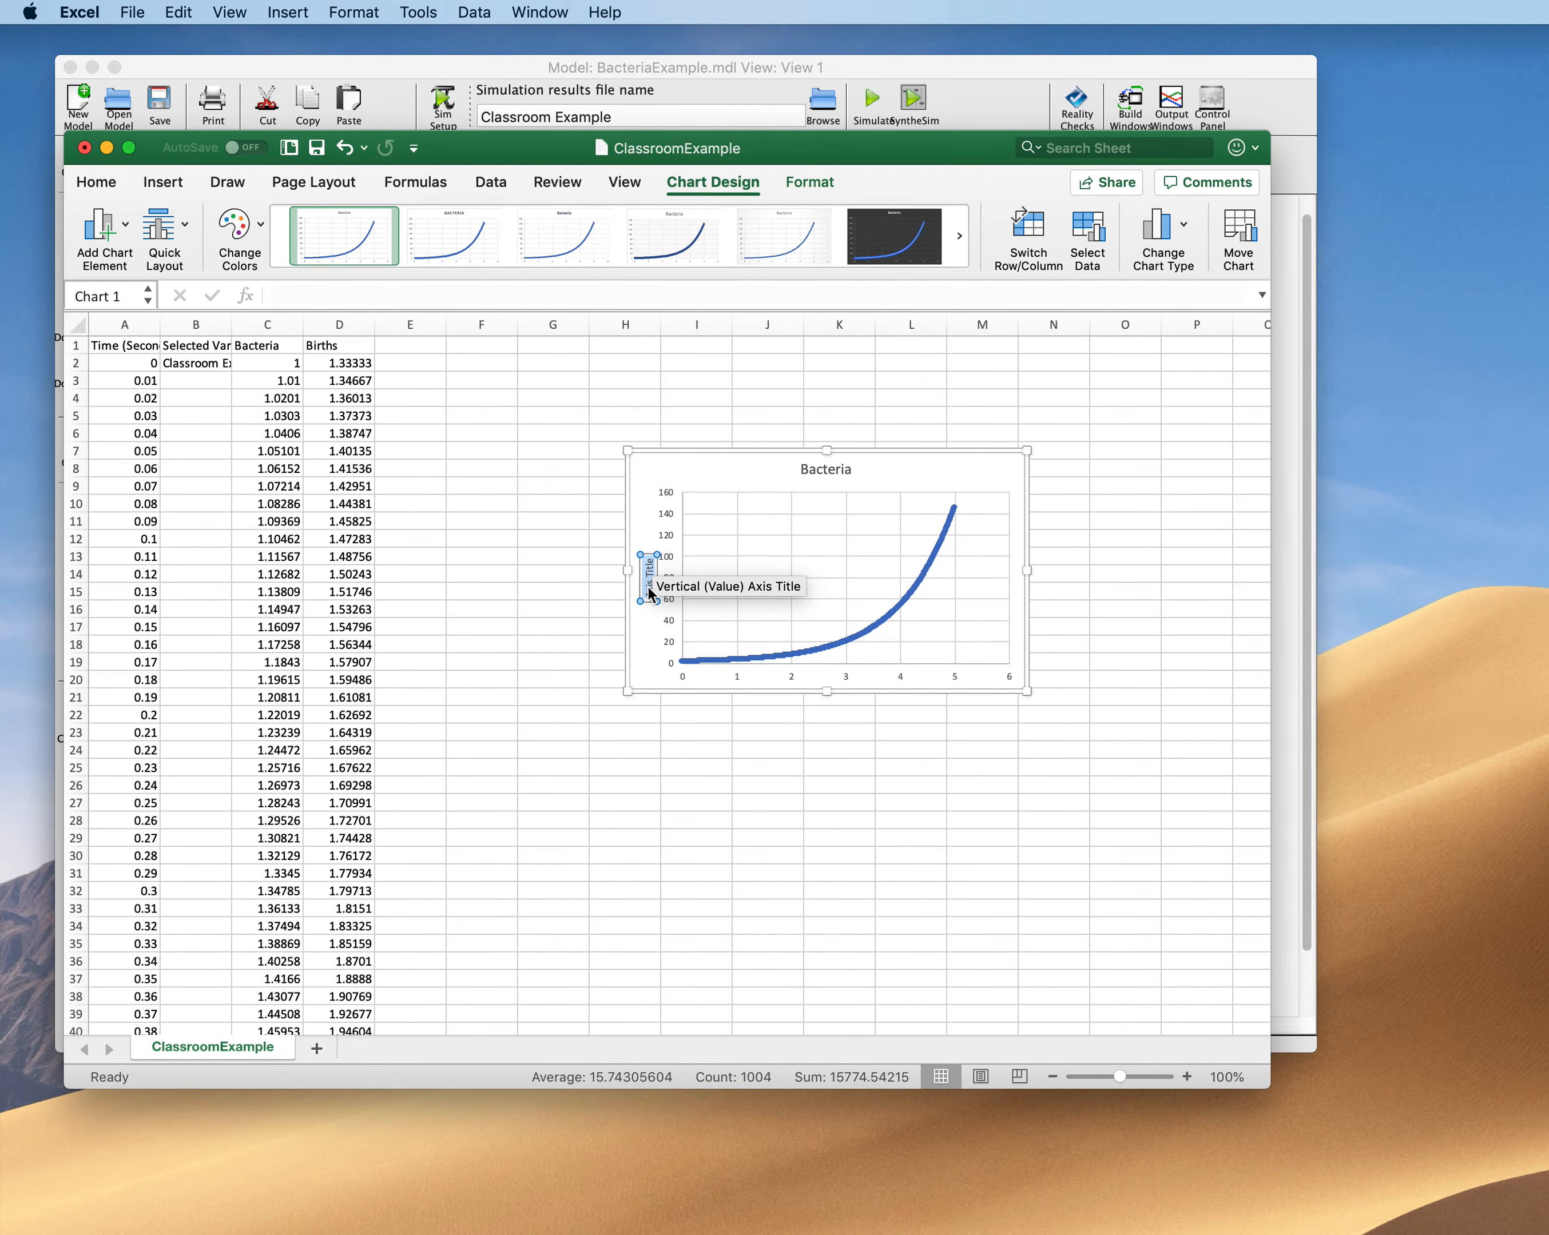
pyautogui.write('Number of bacteria (bacters)')
# Add a primary horizontal axis title to the Bacteria chart reading "Time (Seconds)"
pyautogui.click(129, 233)
pyautogui.moveTo(170, 289)
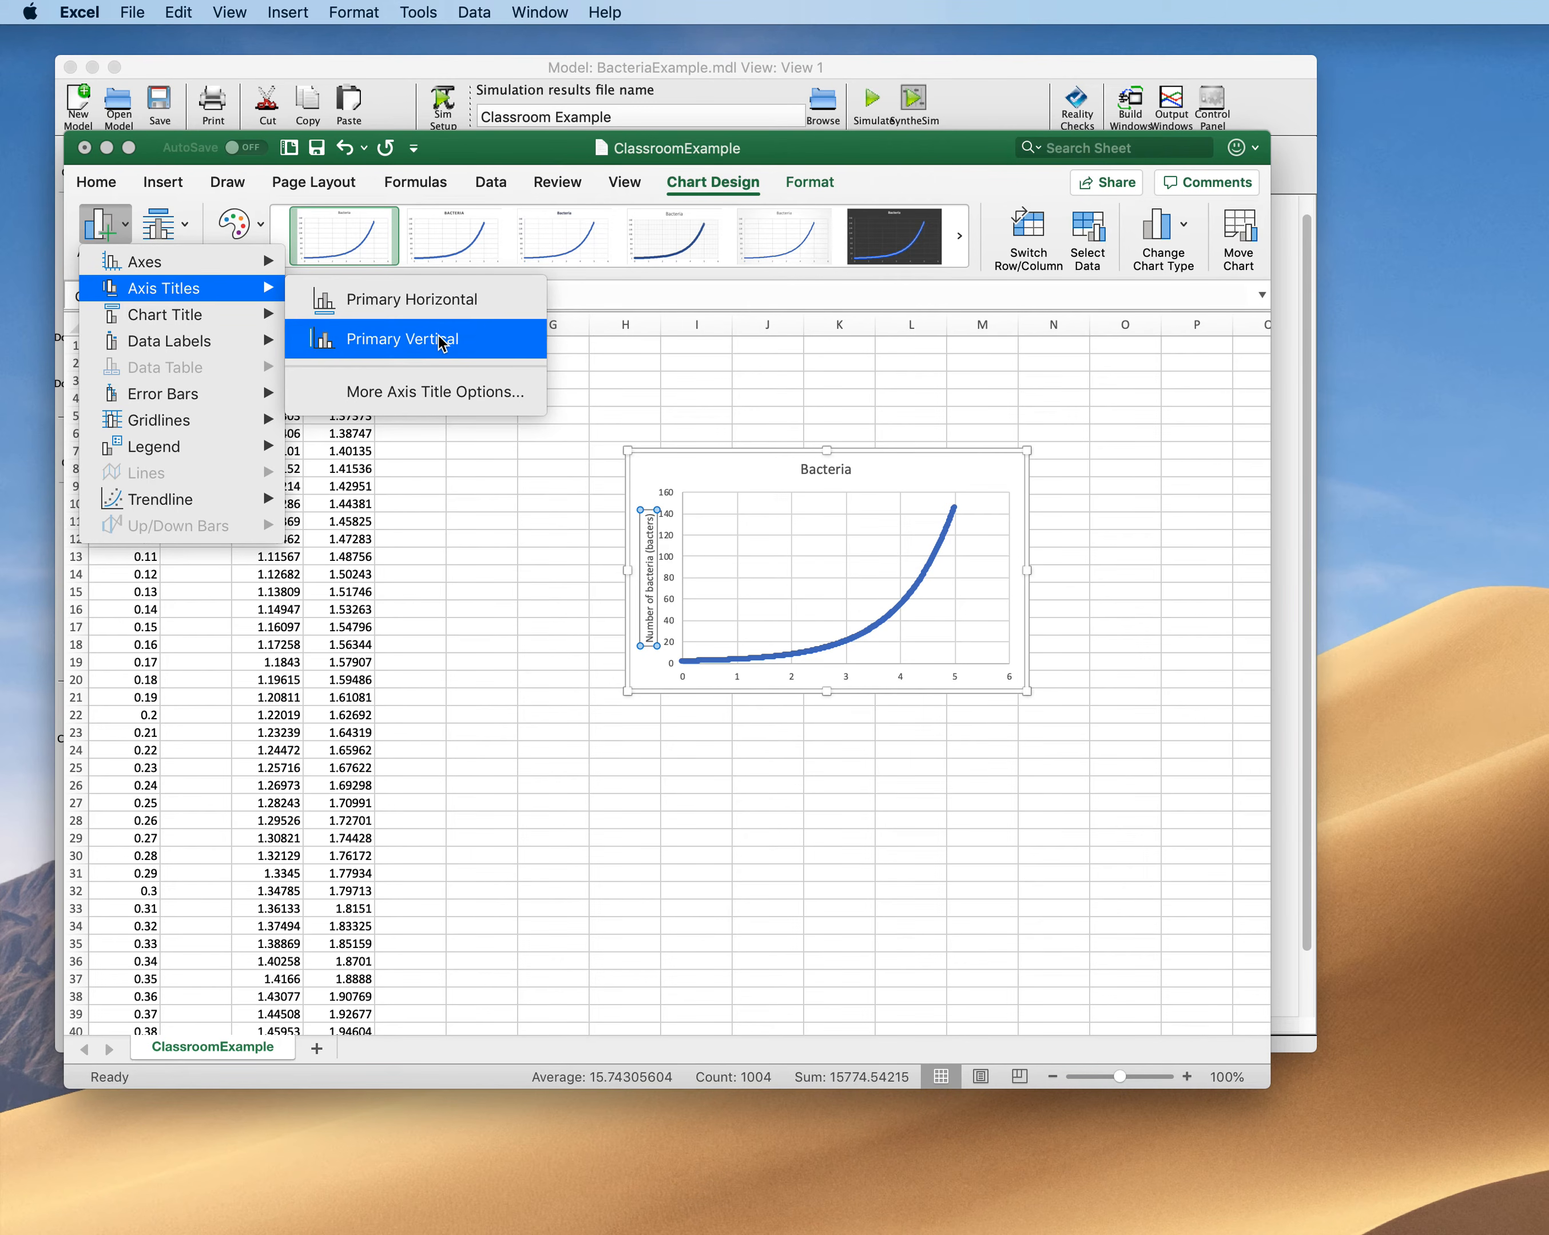
pyautogui.click(449, 299)
pyautogui.tripleClick(841, 671)
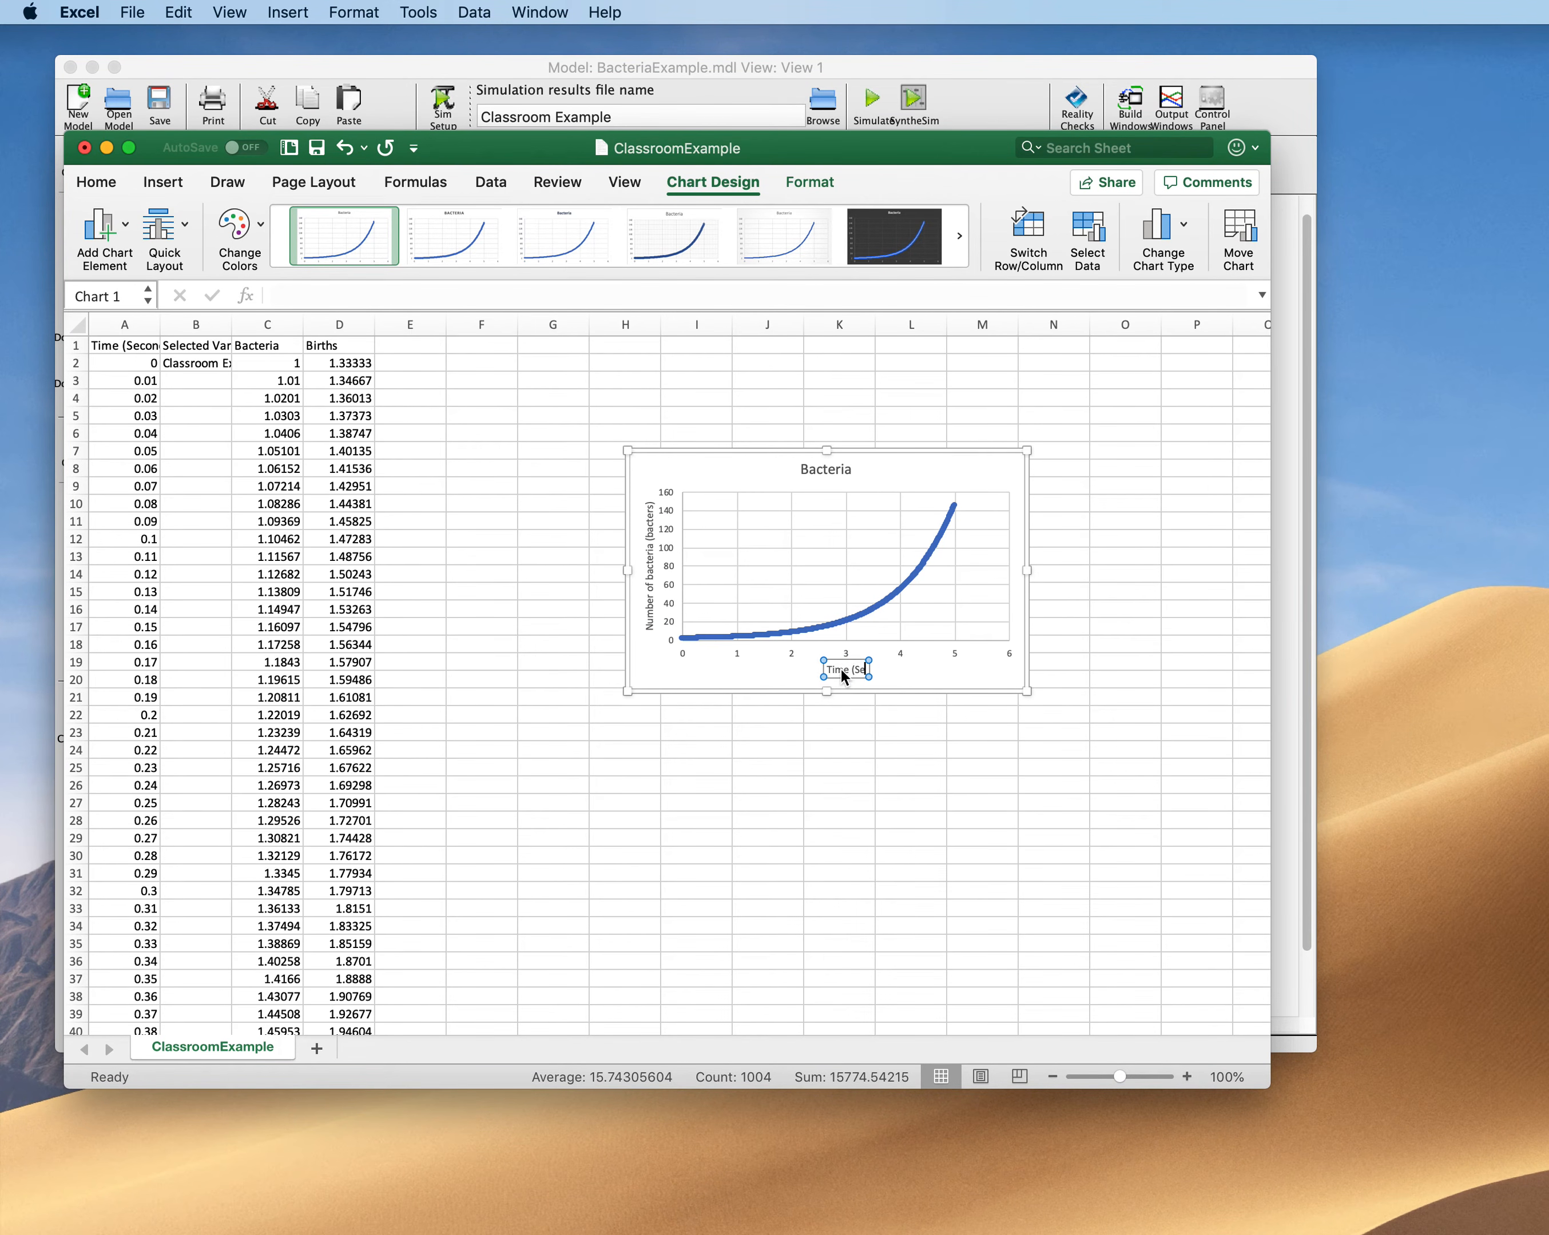
pyautogui.rightClick(980, 581)
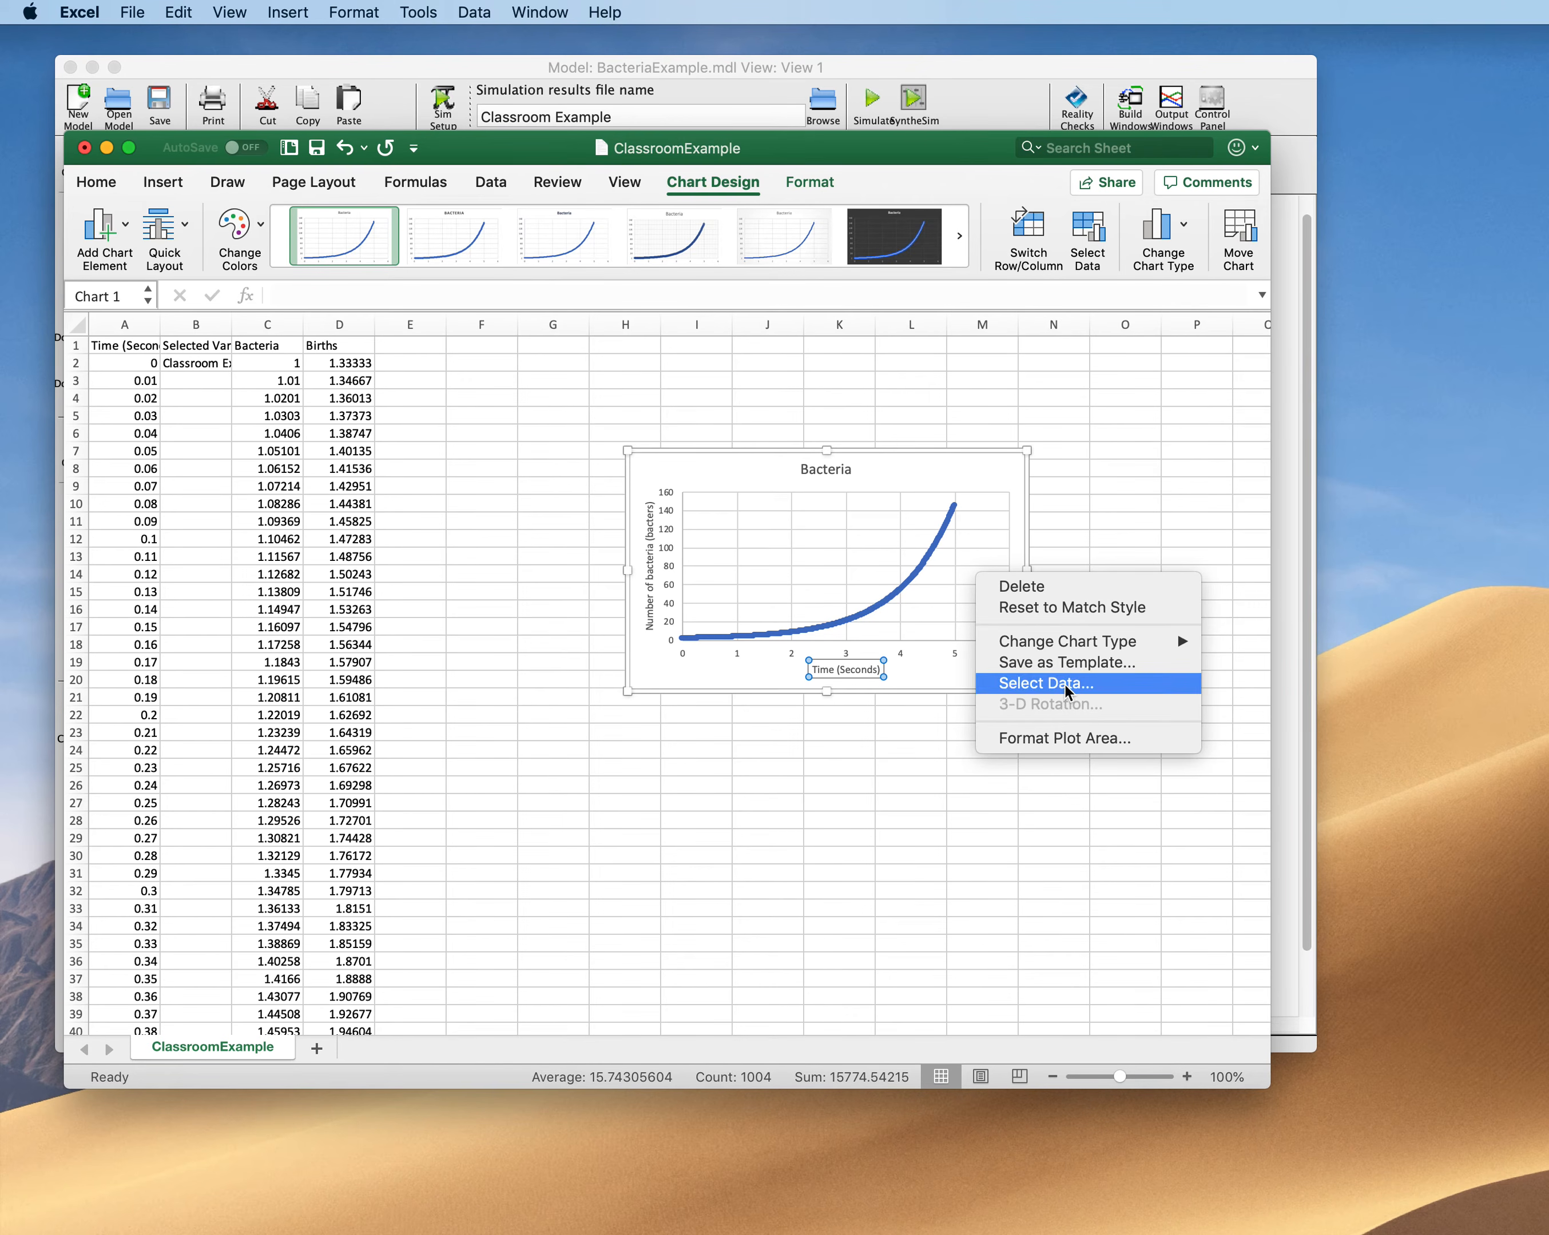
pyautogui.click(1067, 738)
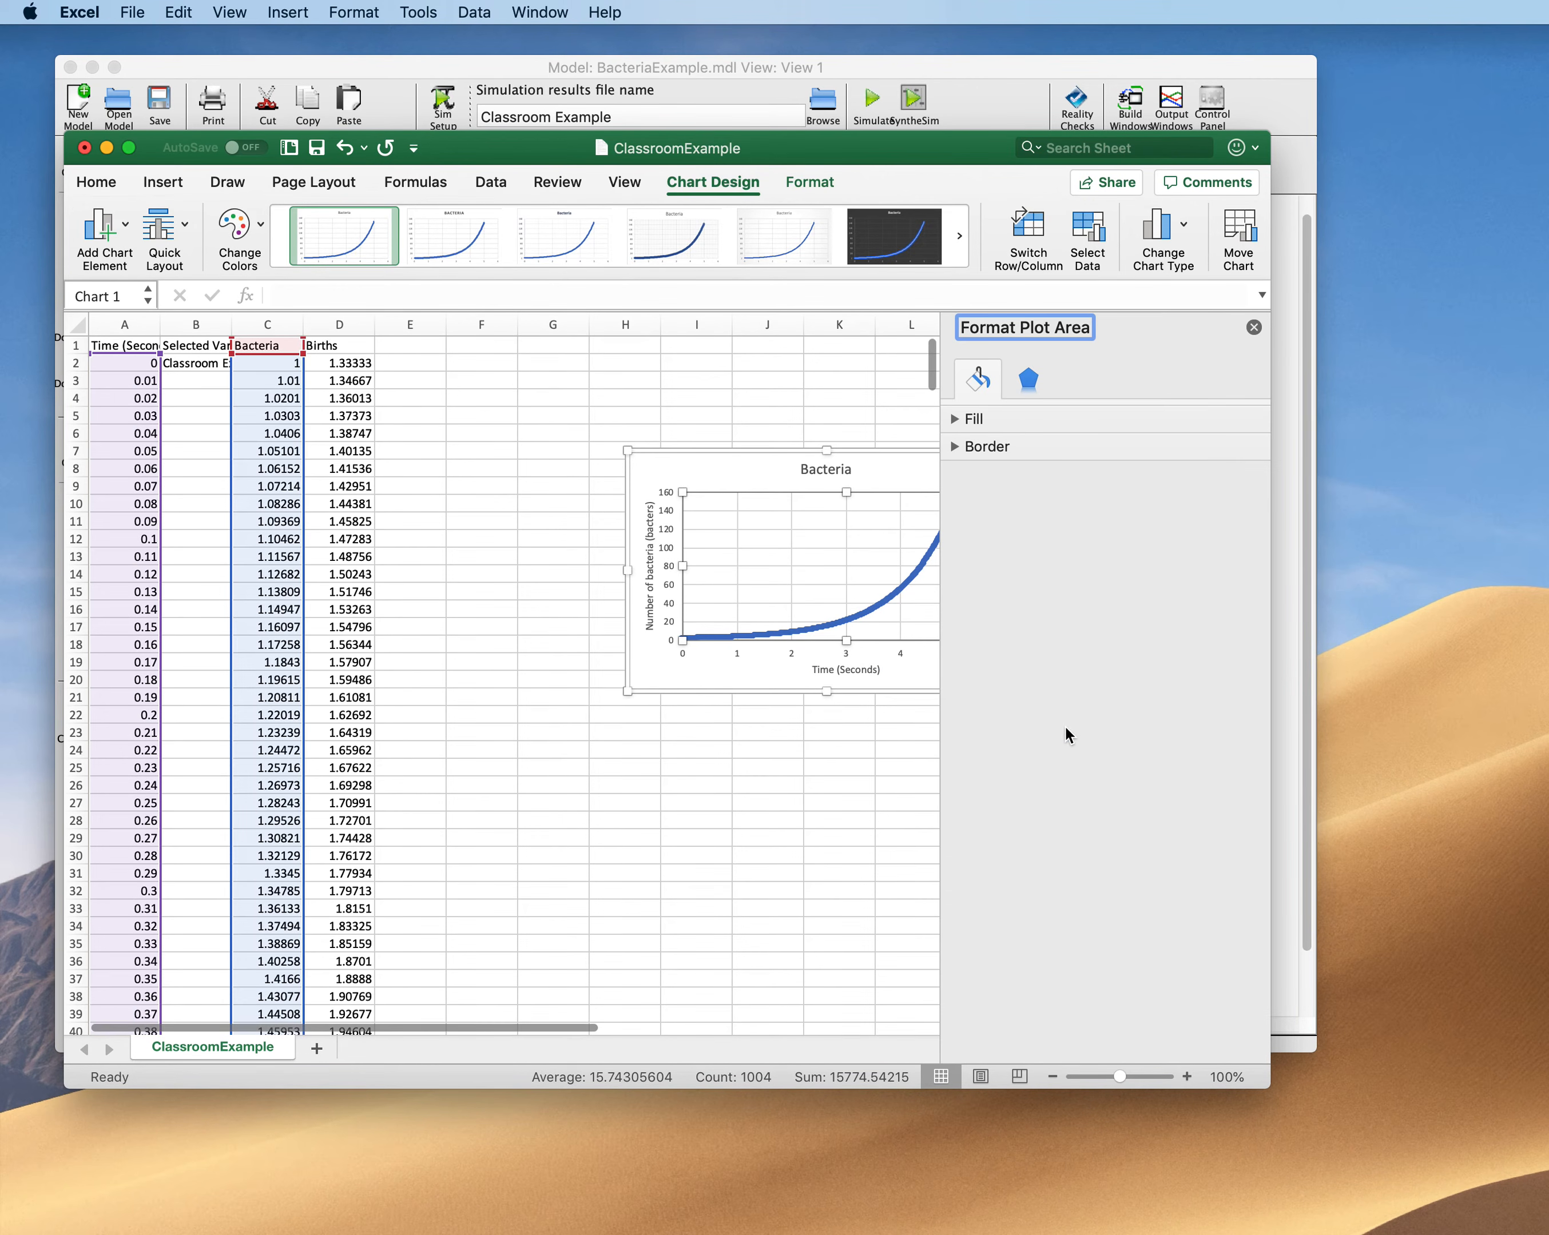
pyautogui.rightClick(894, 530)
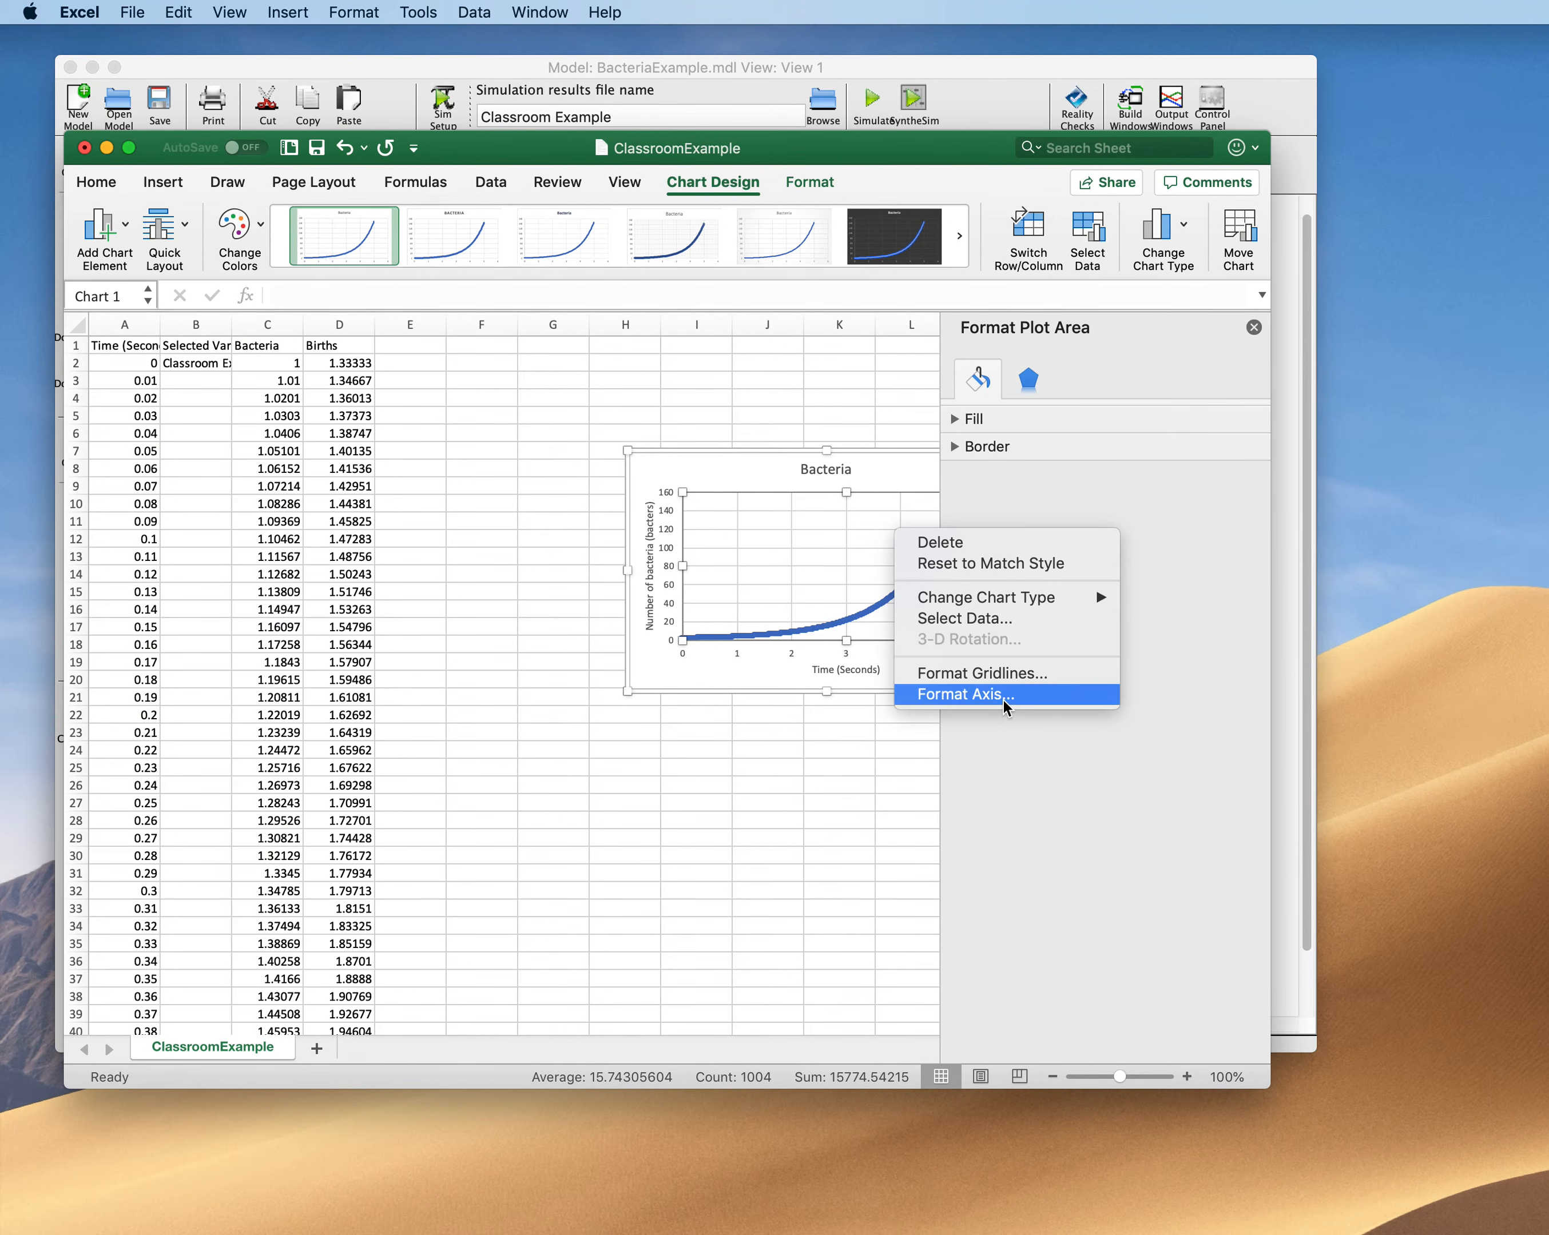
pyautogui.click(966, 619)
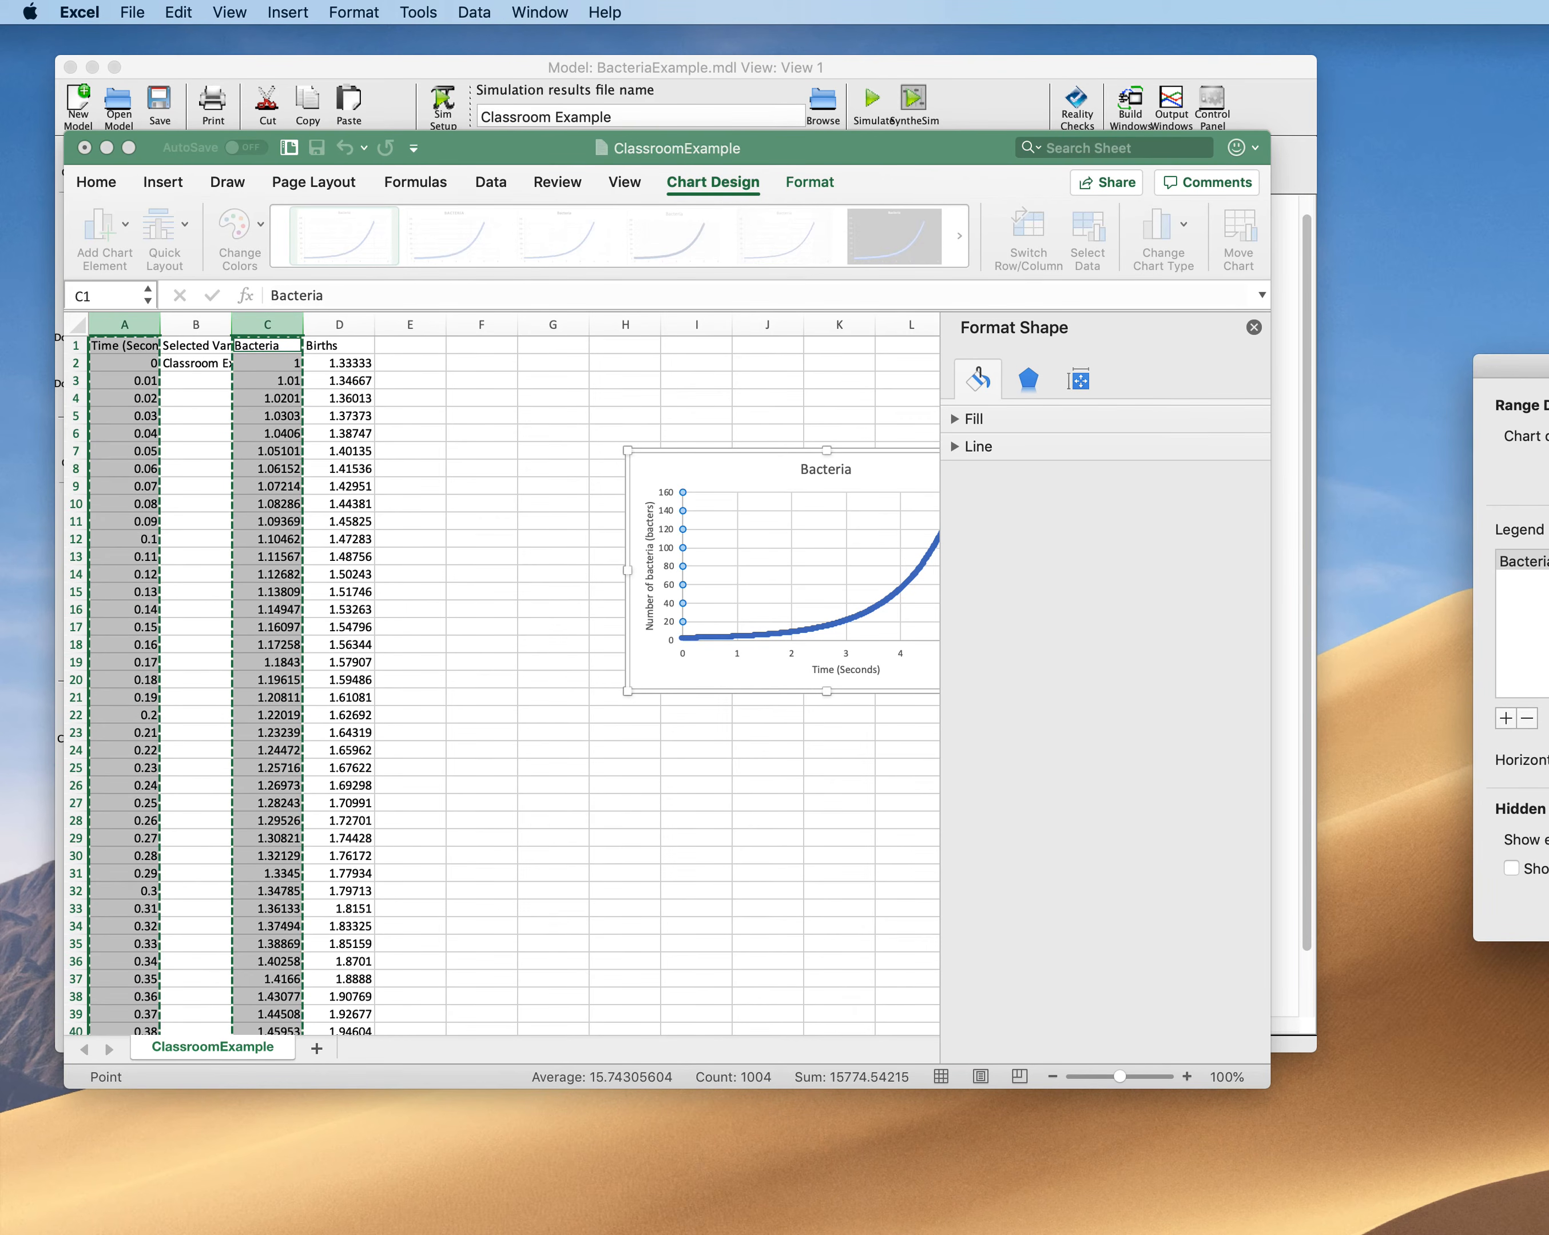
pyautogui.press('Escape')
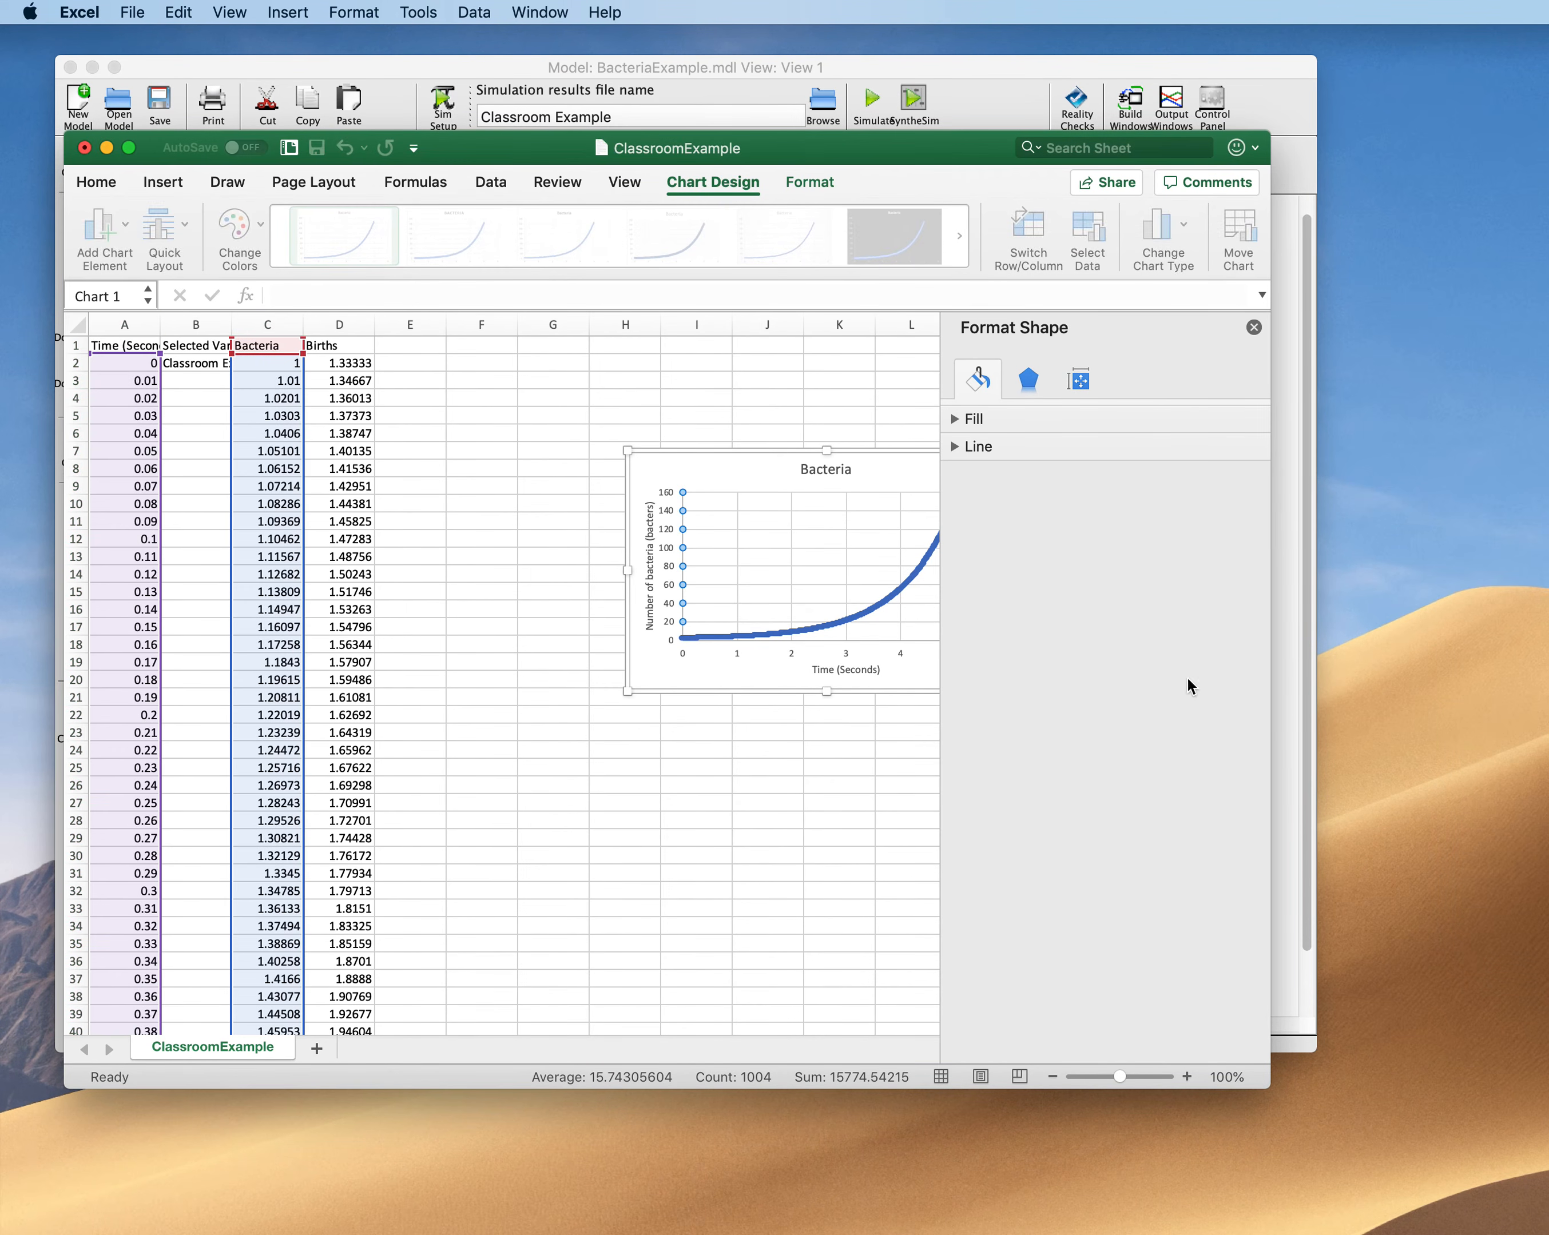
# Set the maximum bound of the chart's horizontal axis to 5 and move the chart next to the data columns, closing the formatting pane
pyautogui.rightClick(848, 657)
pyautogui.click(967, 869)
pyautogui.click(1139, 566)
pyautogui.write('5')
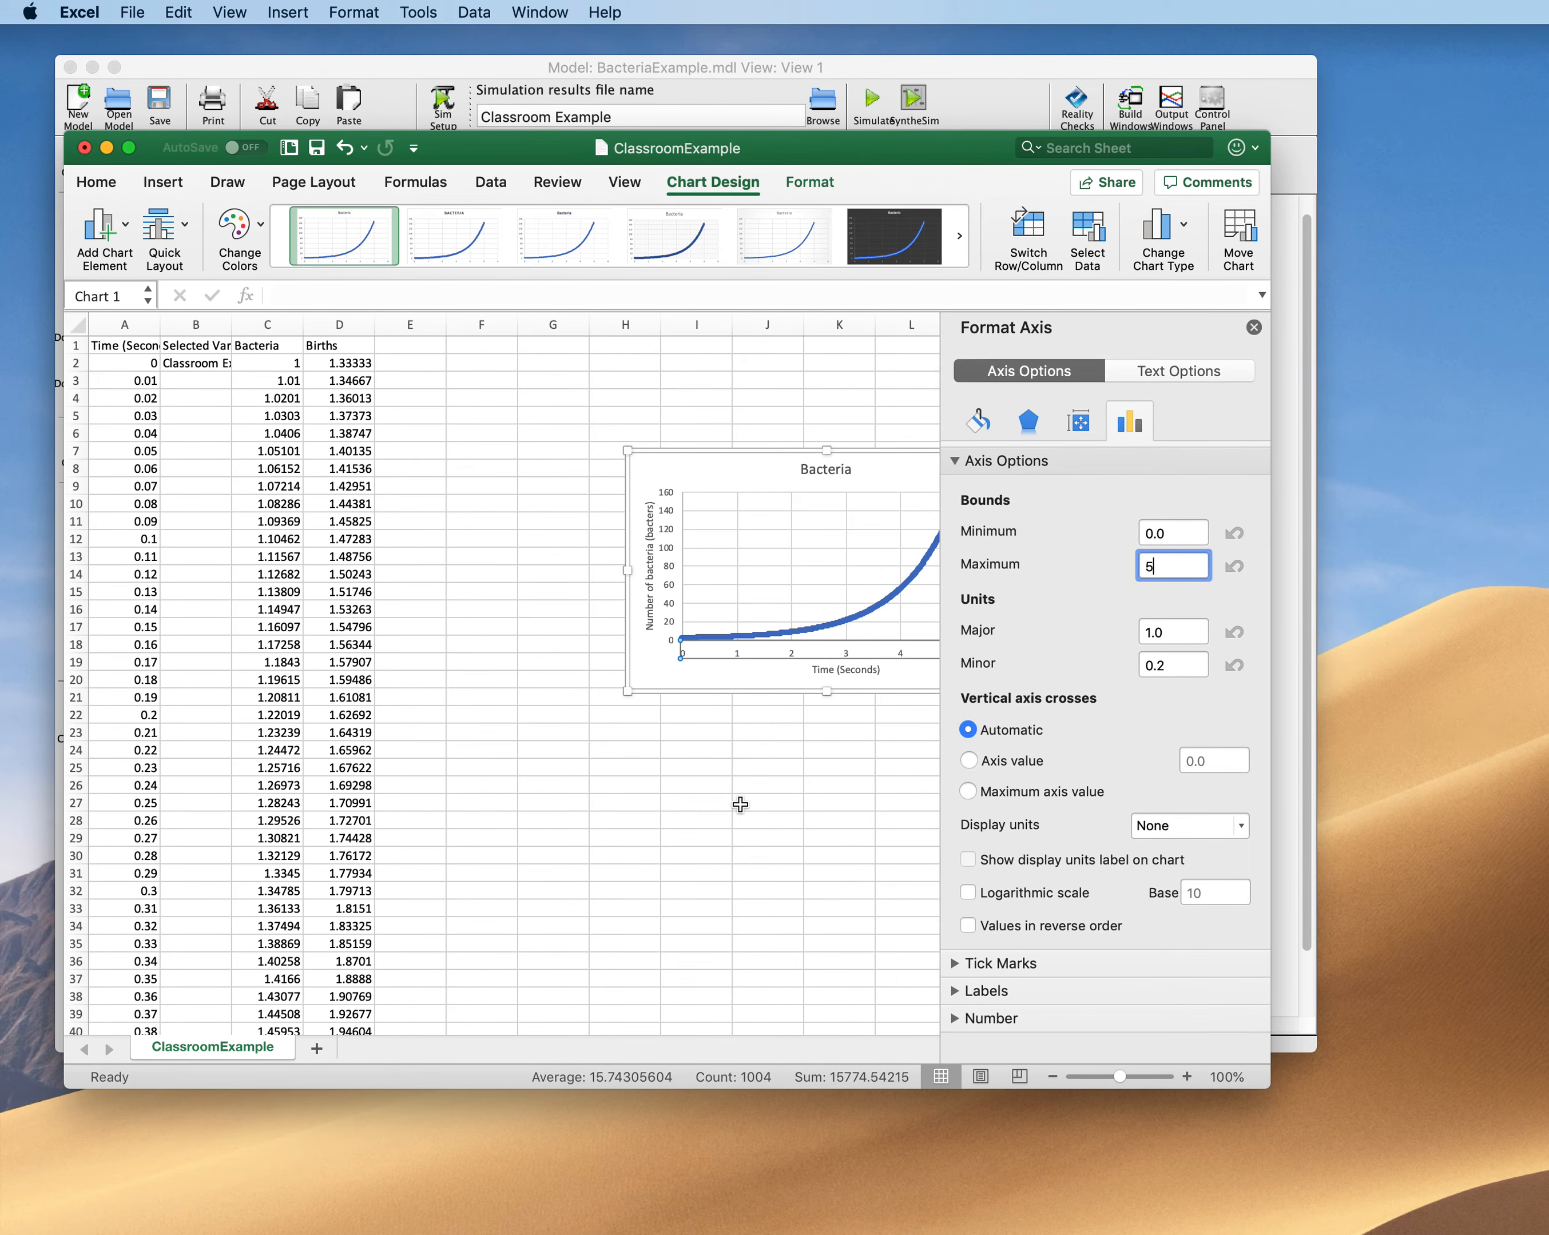
pyautogui.moveTo(867, 450); pyautogui.dragTo(658, 445)
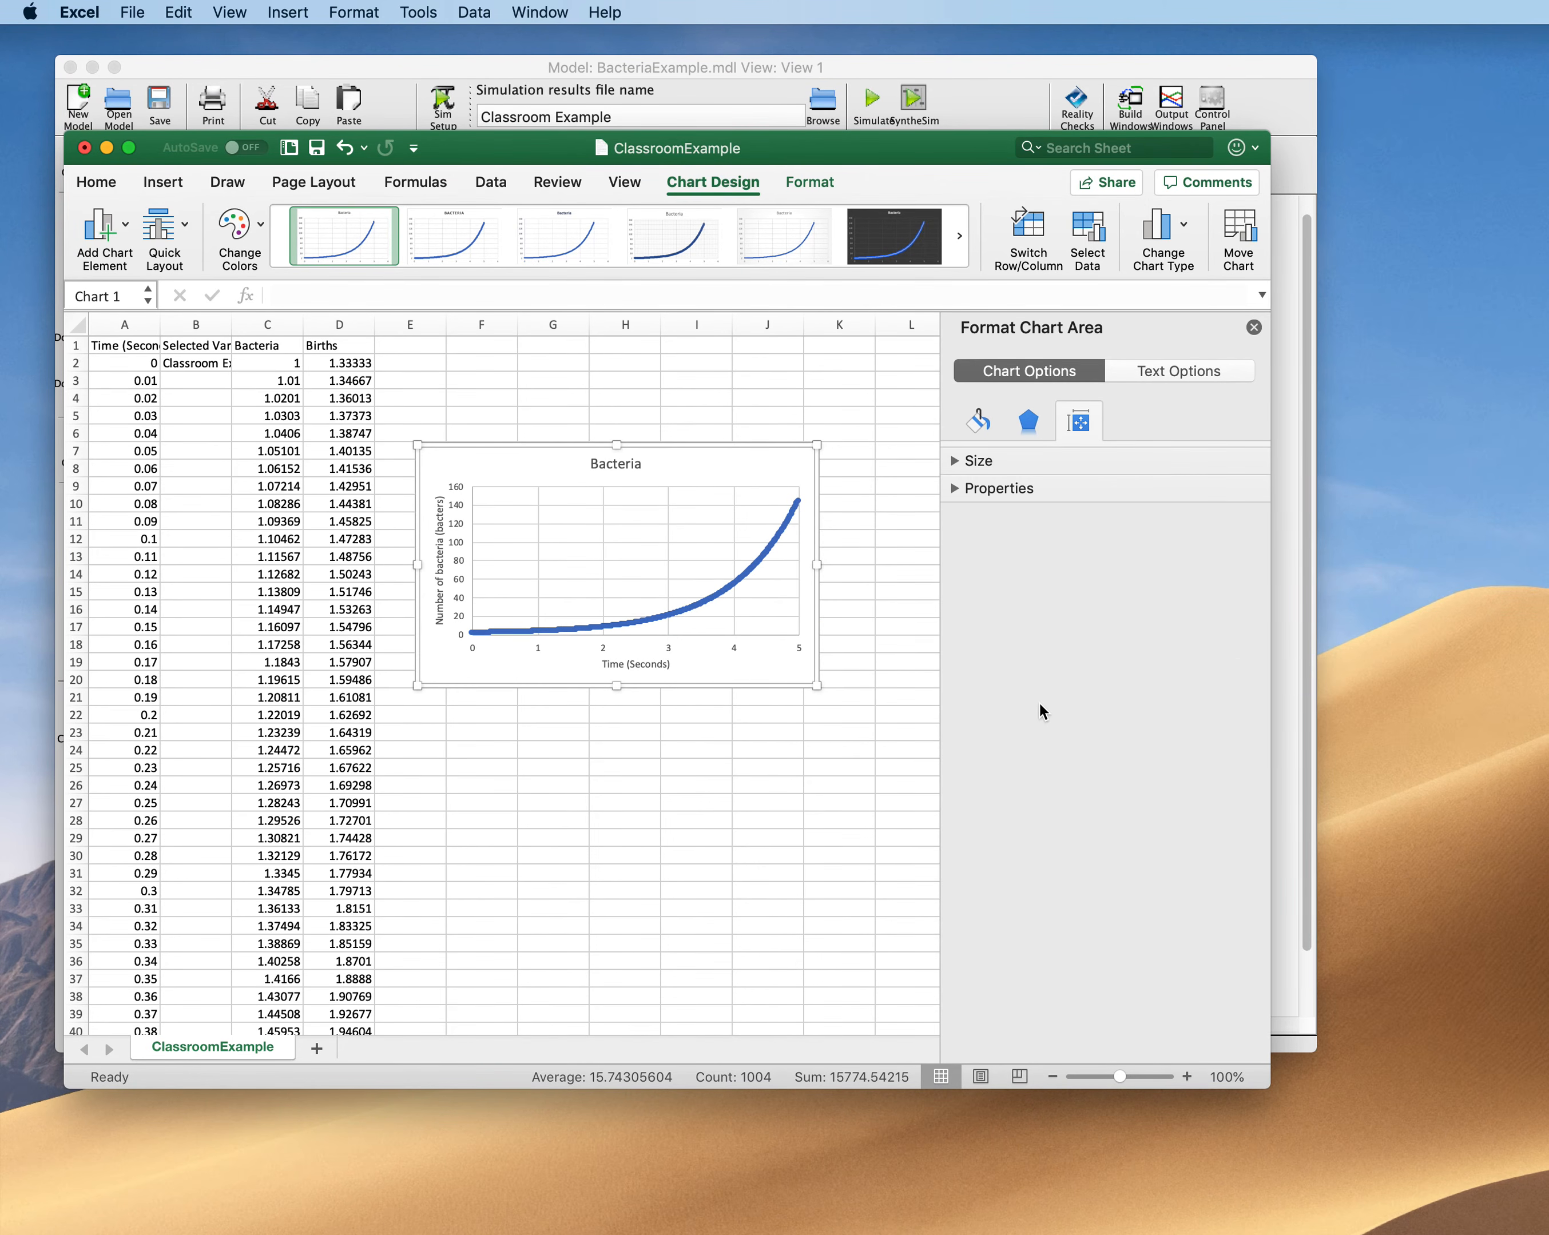
pyautogui.click(1256, 329)
# Compare the Excel chart side by side with the graphs in the Word document, and move both windows off the model
pyautogui.moveTo(685, 154); pyautogui.dragTo(396, 97)
pyautogui.moveTo(1546, 217); pyautogui.dragTo(1066, 142)
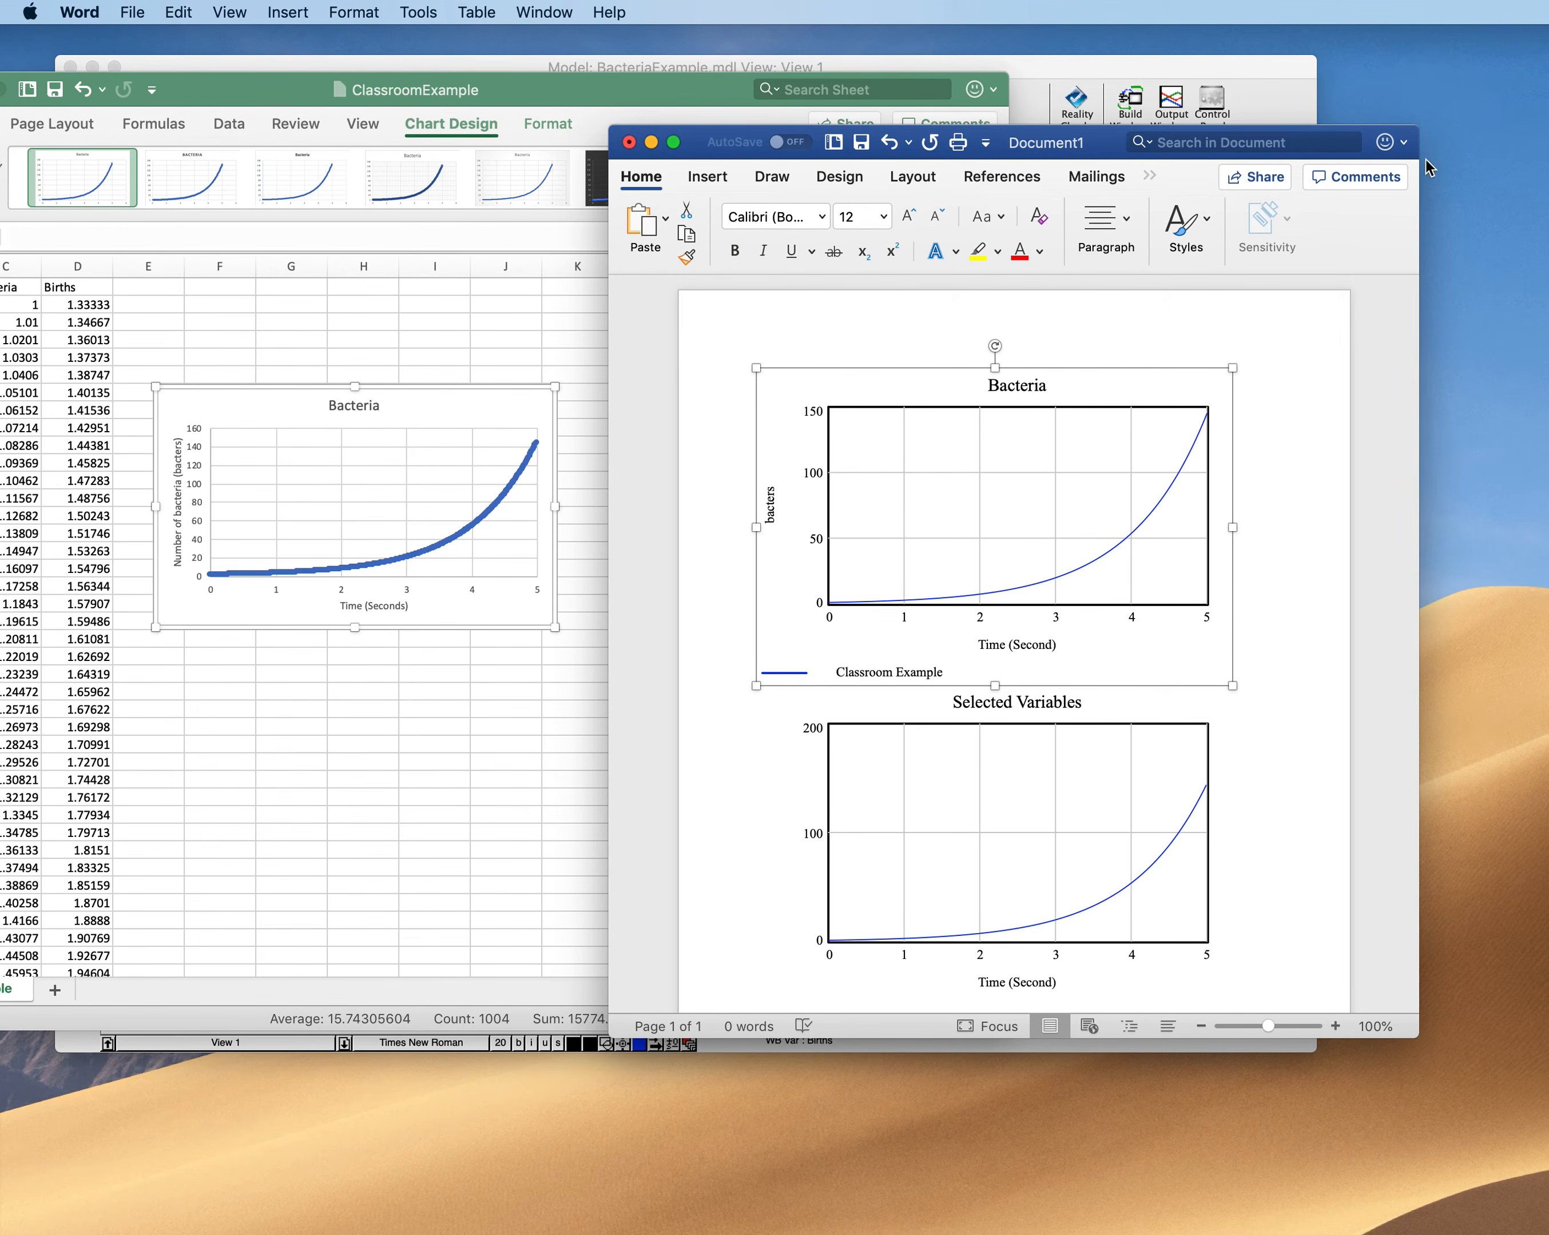
pyautogui.moveTo(1034, 140); pyautogui.dragTo(1548, 144)
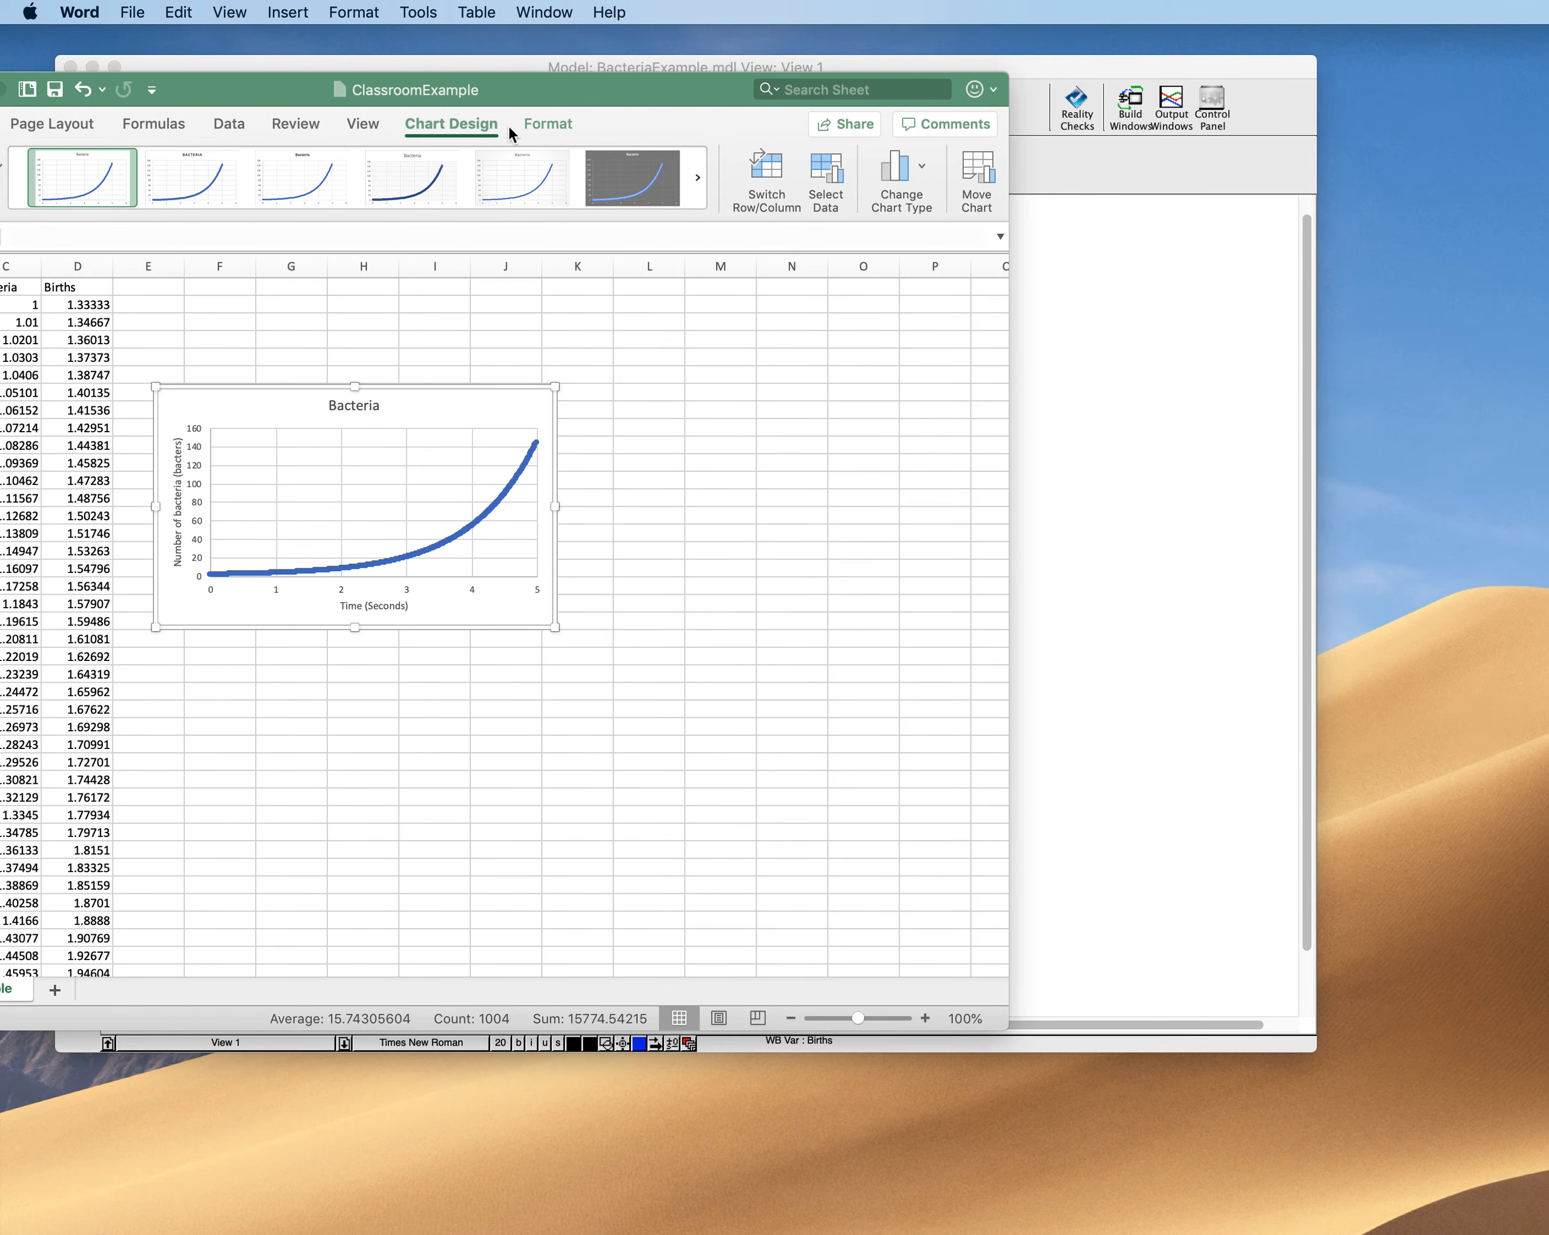
pyautogui.moveTo(347, 88); pyautogui.dragTo(1548, 832)
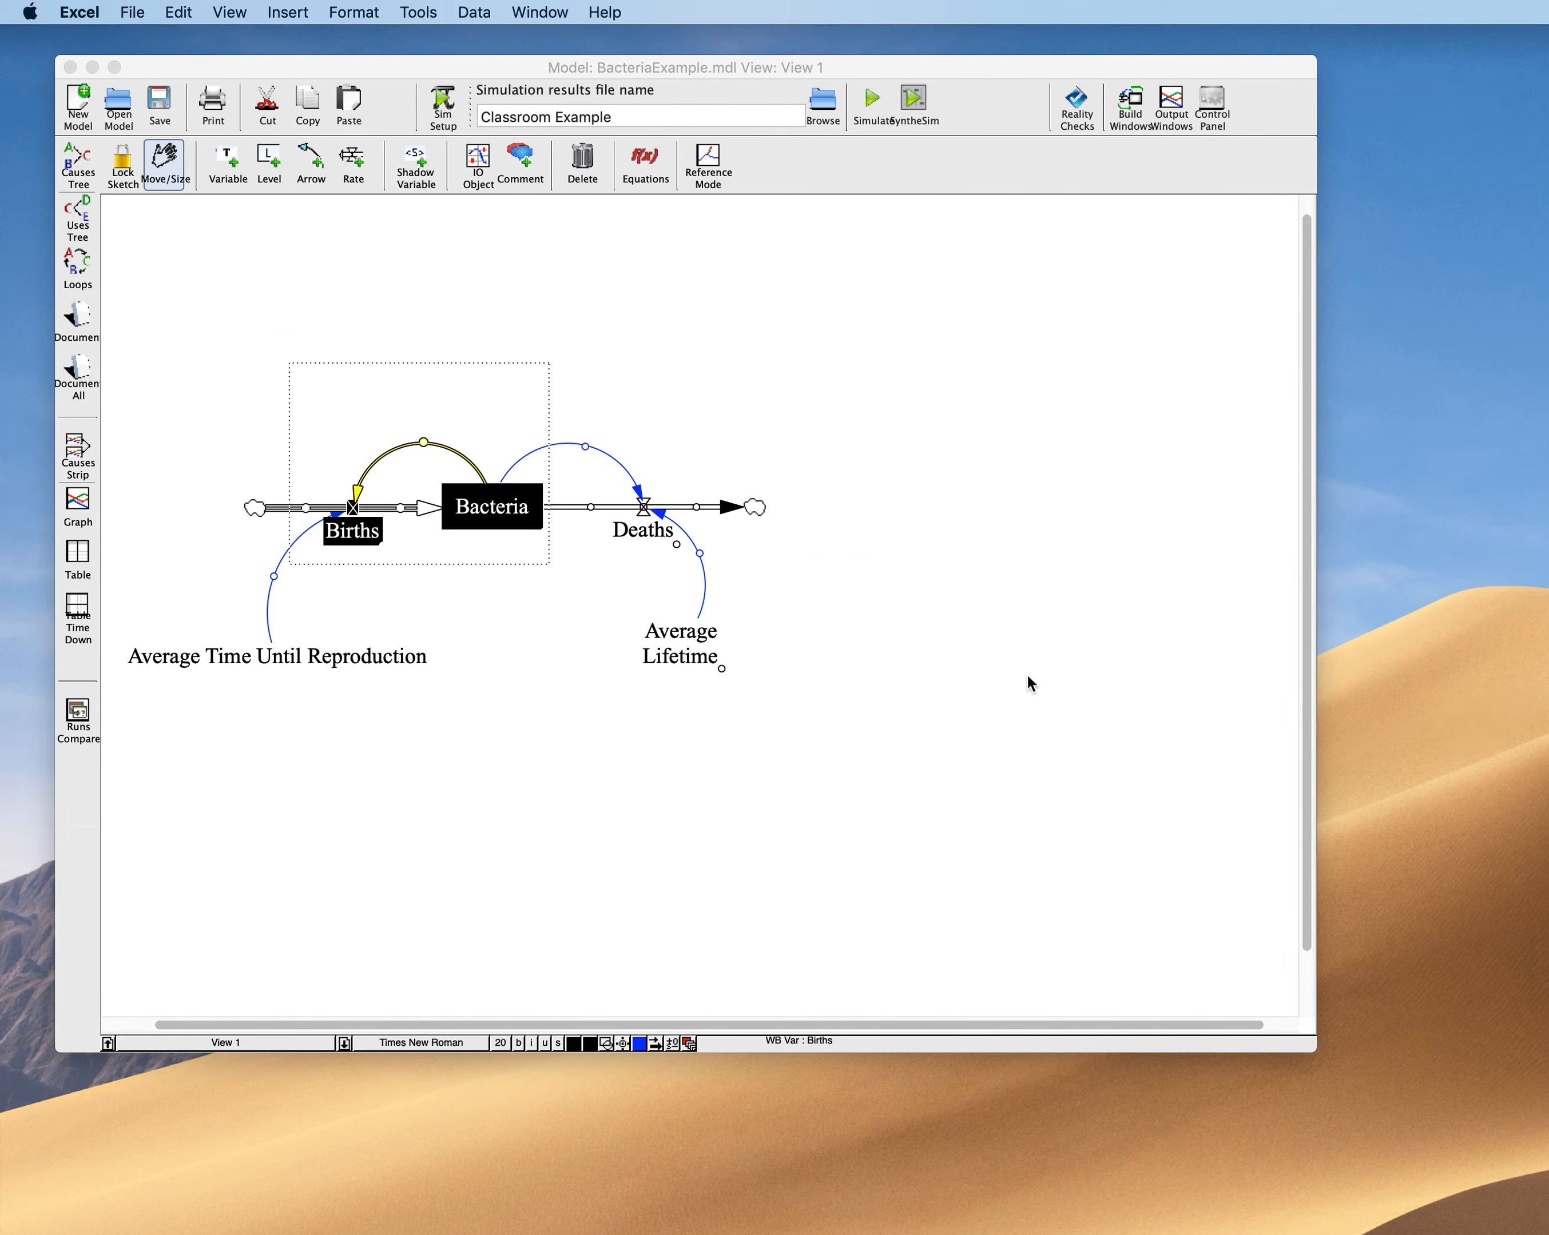
# Switch to VensimPLE, create a horizontal table of Bacteria and Deaths, and fit its window on screen
pyautogui.click(870, 473)
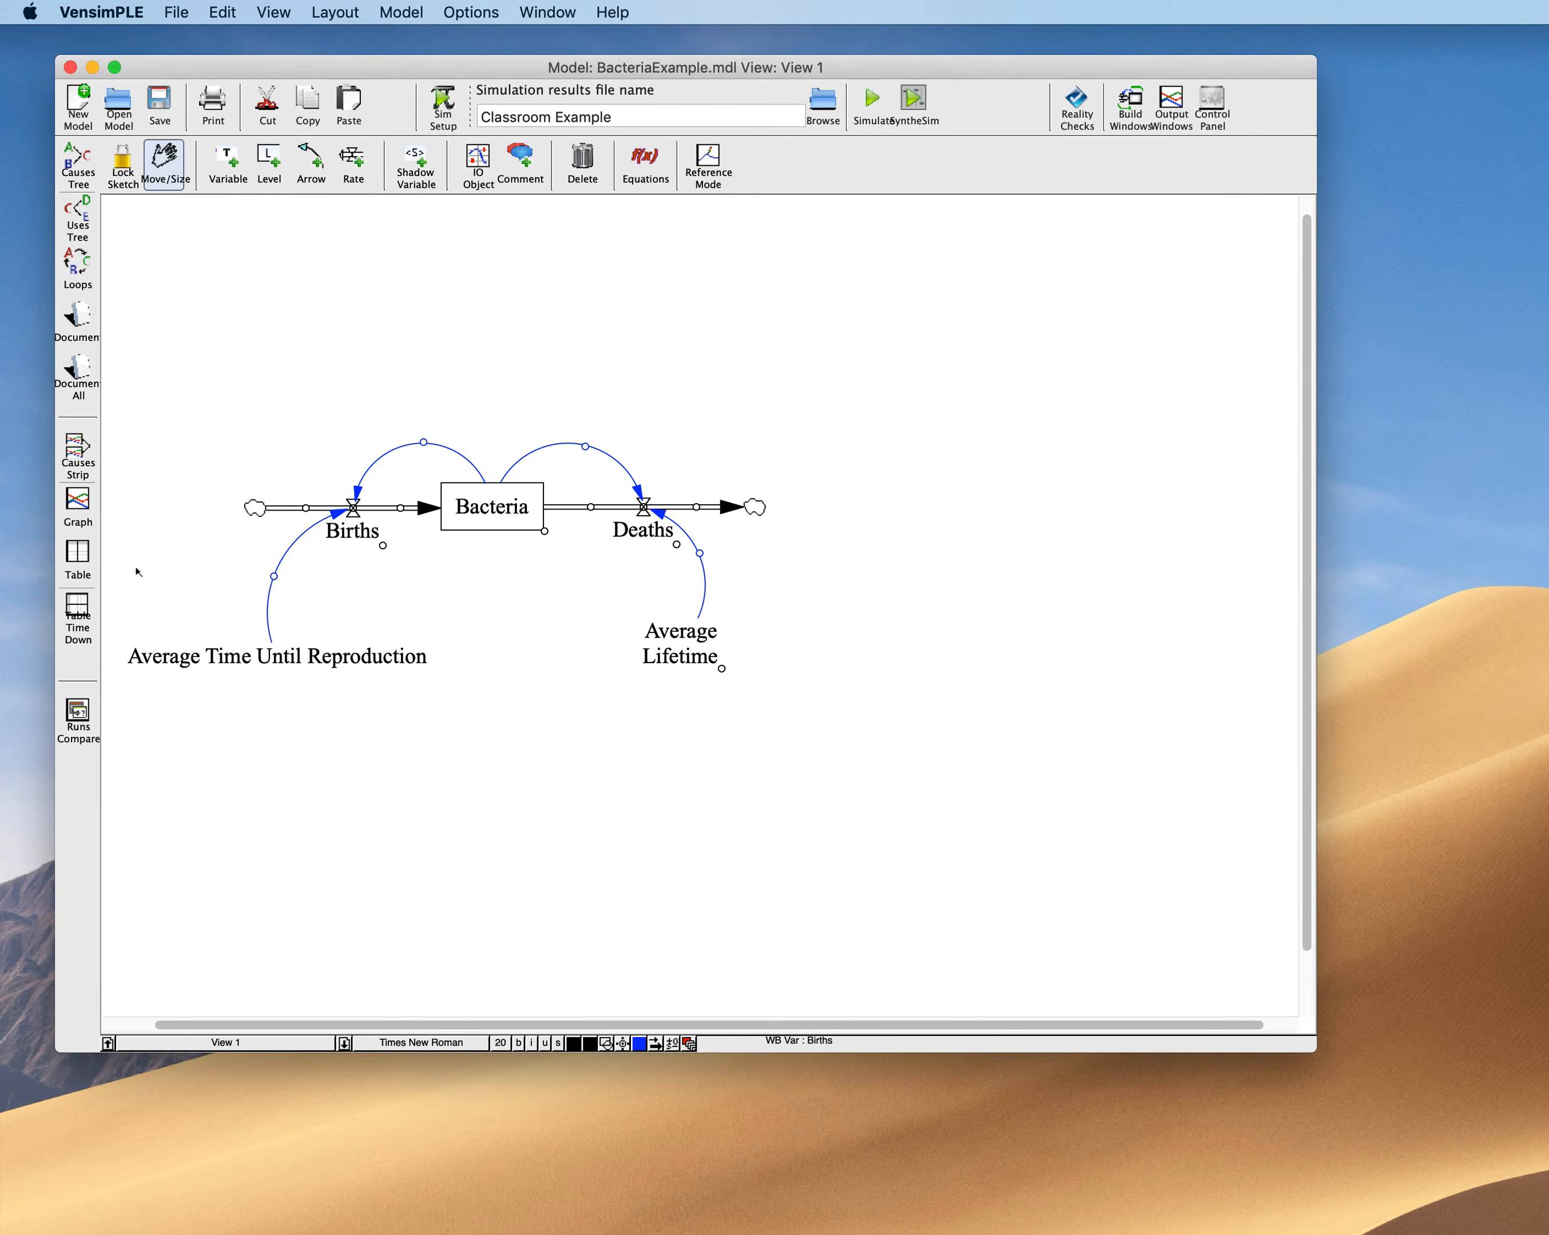
pyautogui.click(354, 528)
pyautogui.click(466, 519)
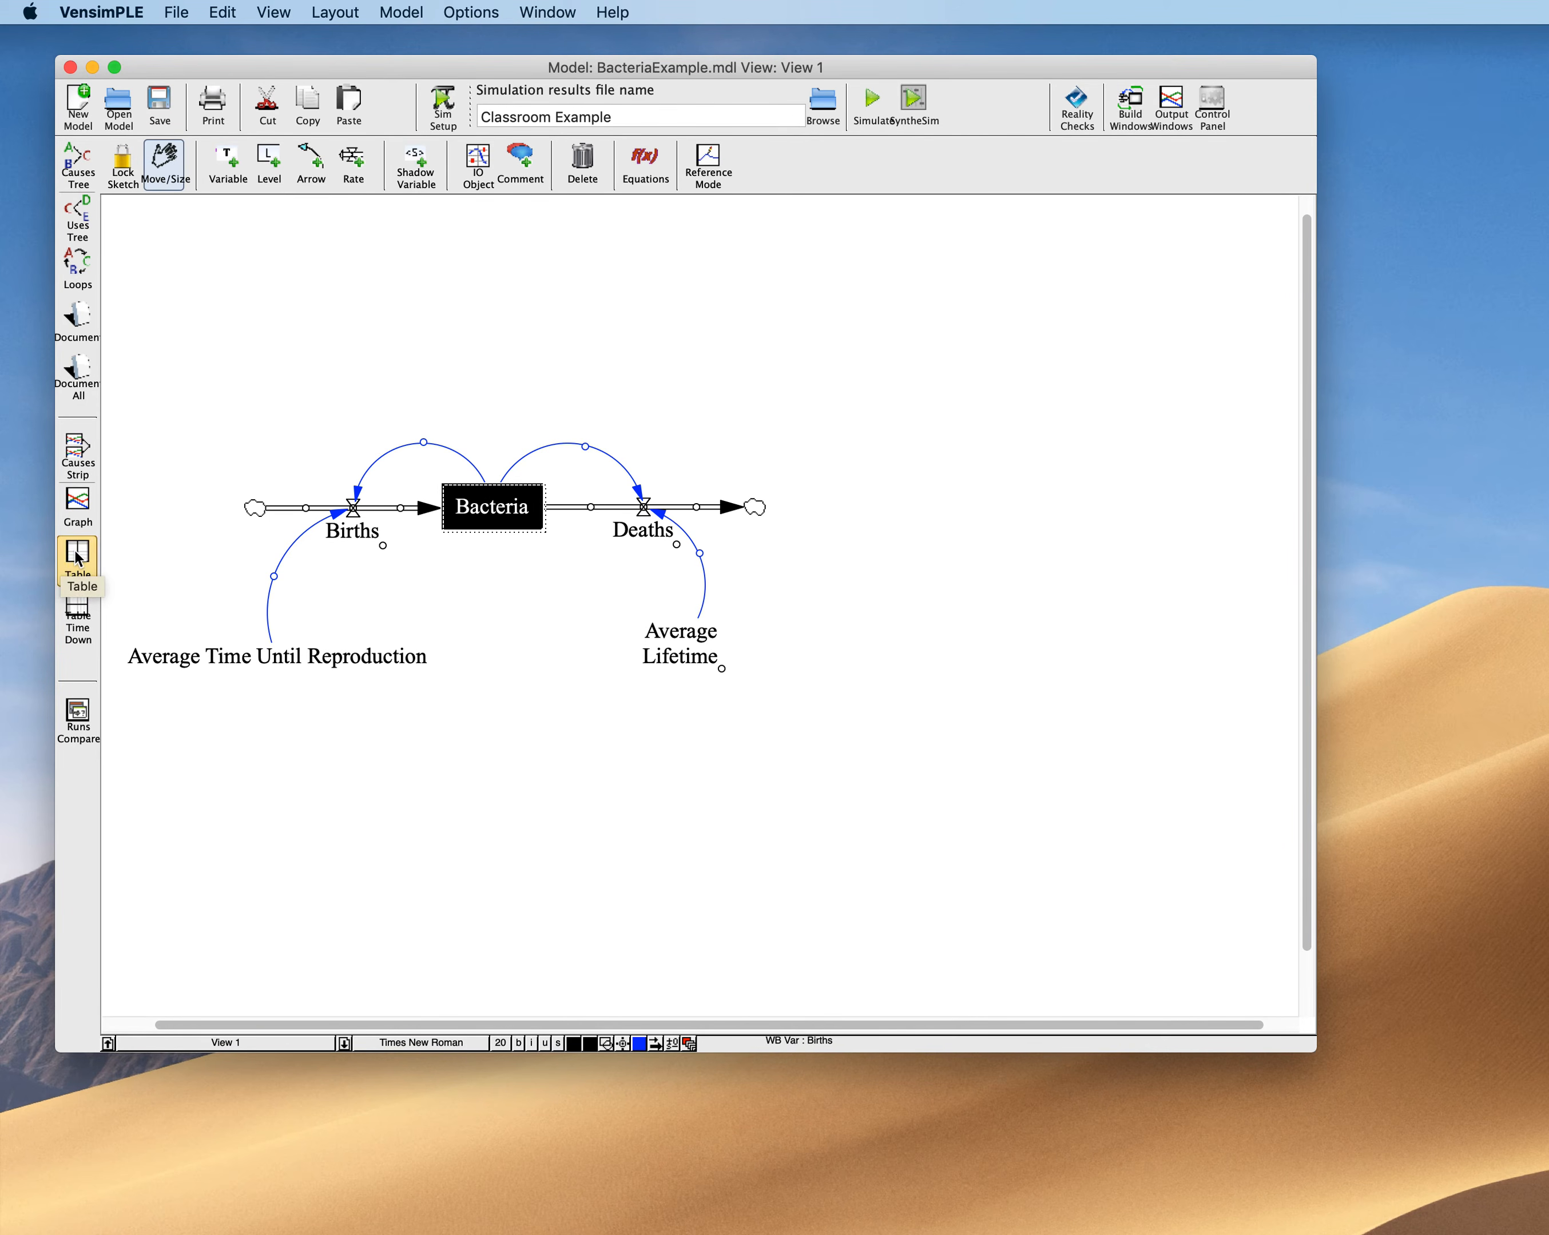
pyautogui.click(632, 533)
pyautogui.moveTo(432, 391); pyautogui.dragTo(687, 599)
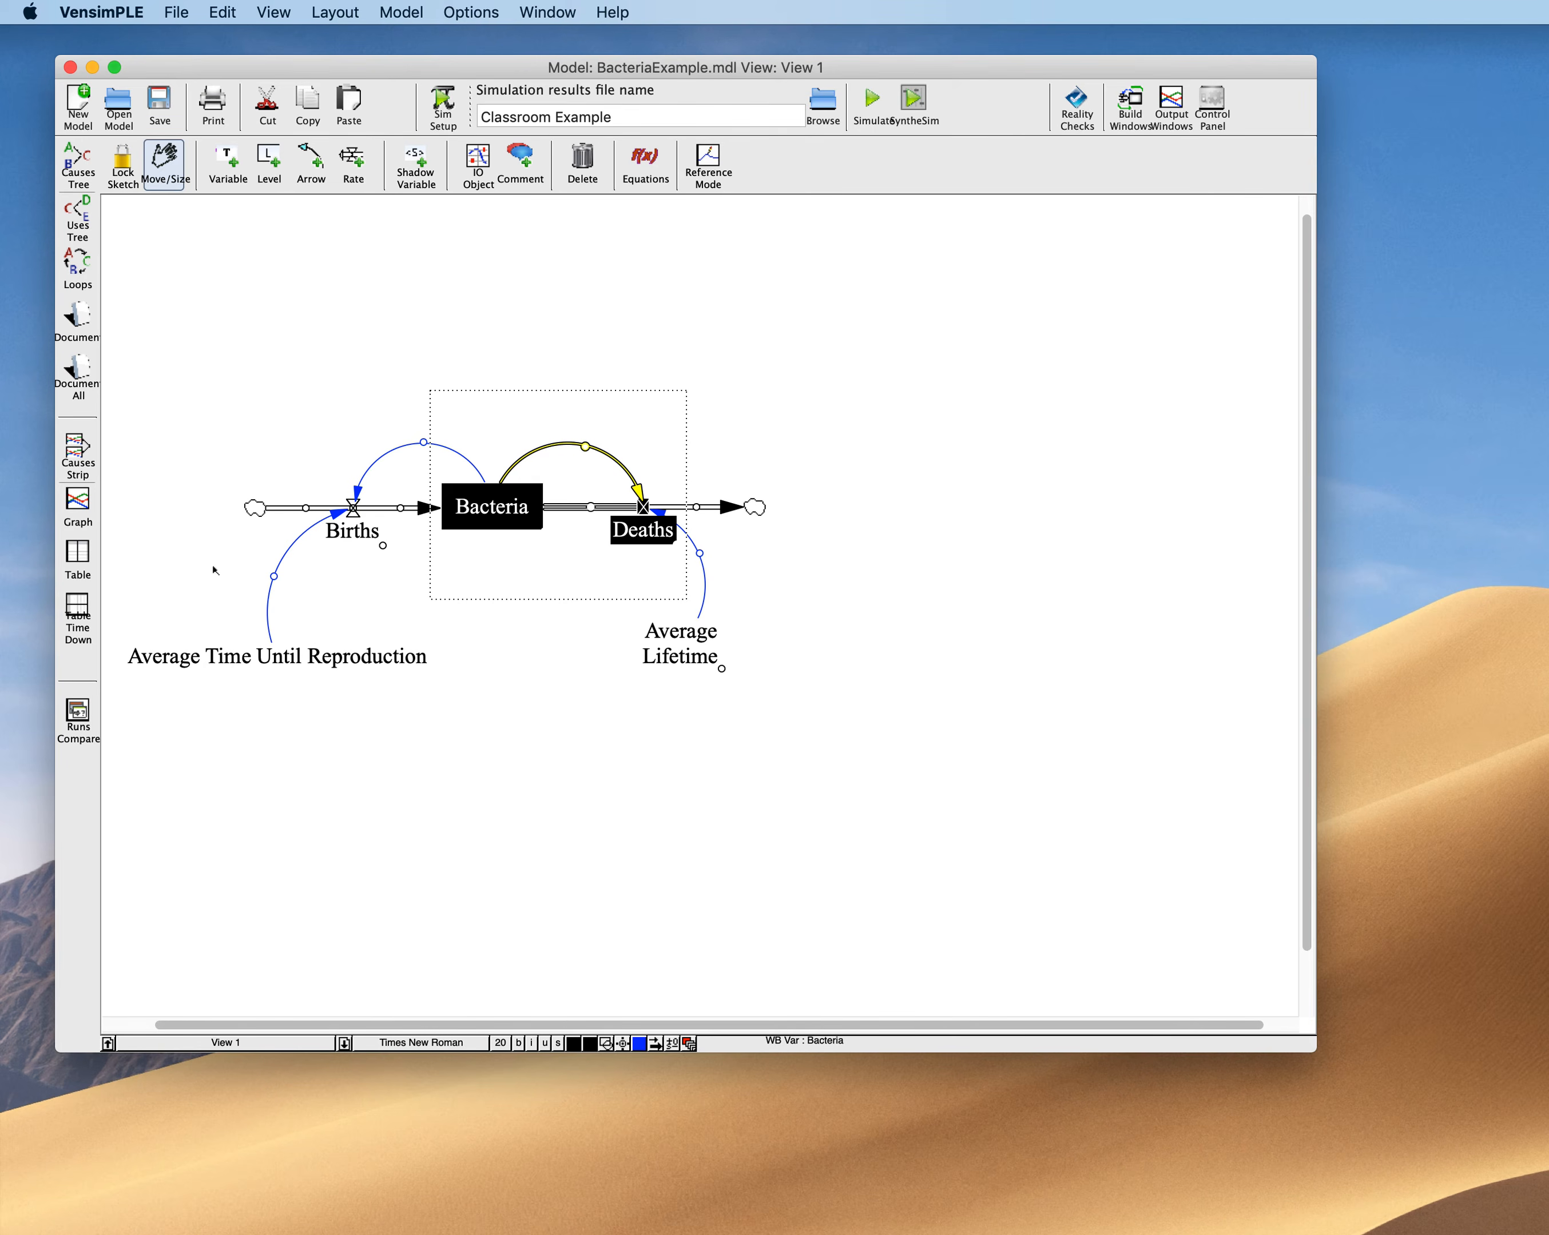
pyautogui.click(79, 557)
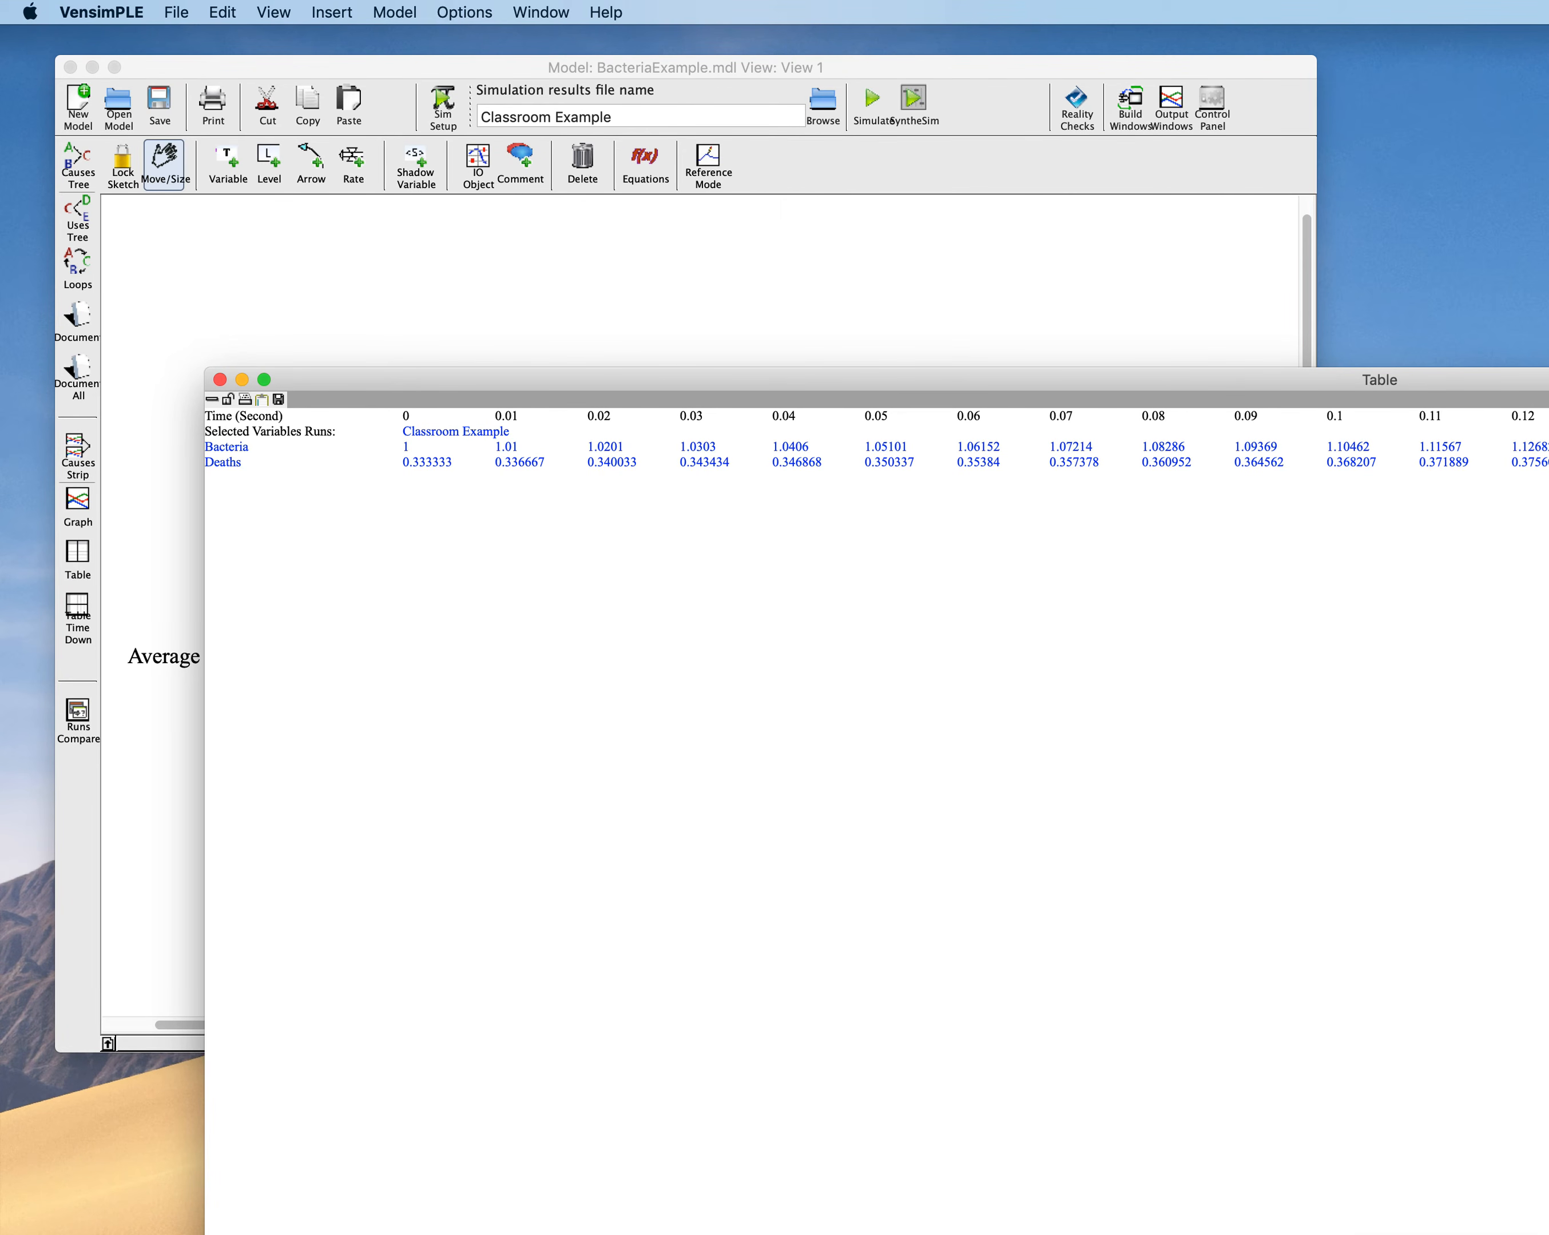
pyautogui.moveTo(1548, 708); pyautogui.dragTo(1479, 709)
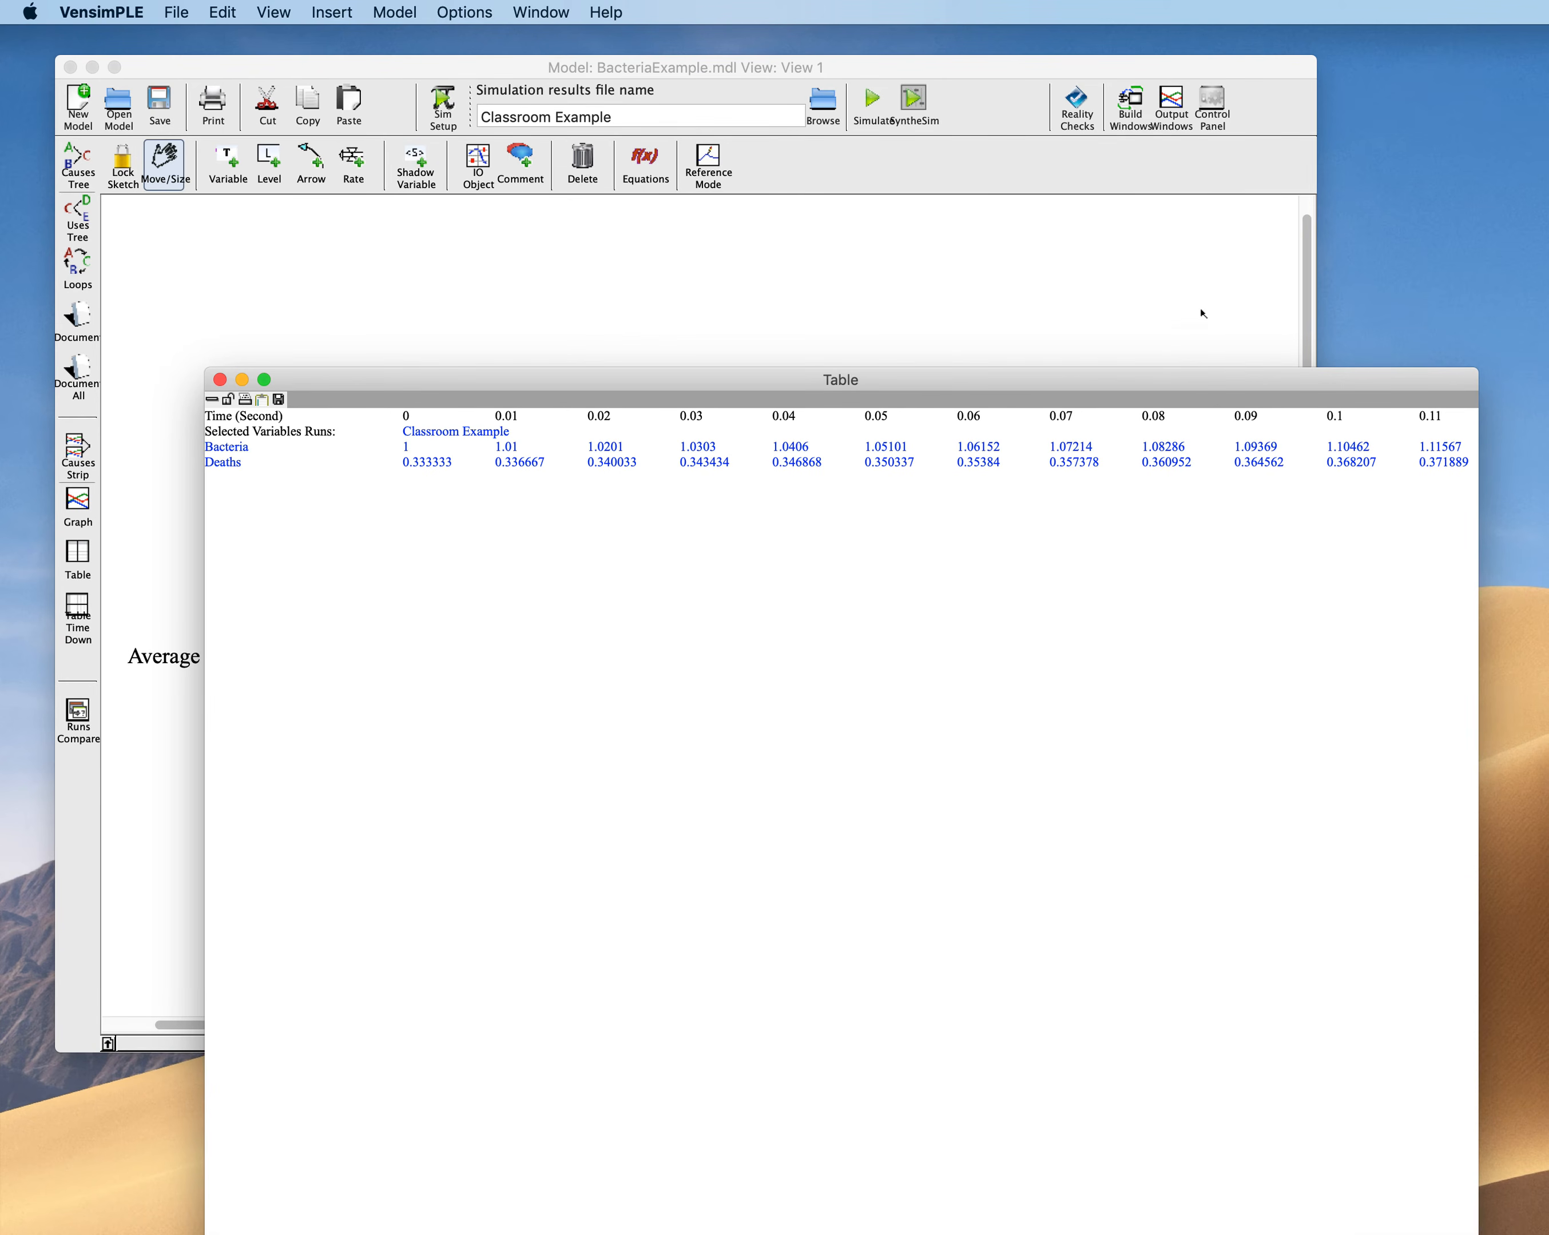
pyautogui.moveTo(1182, 372); pyautogui.dragTo(1124, 172)
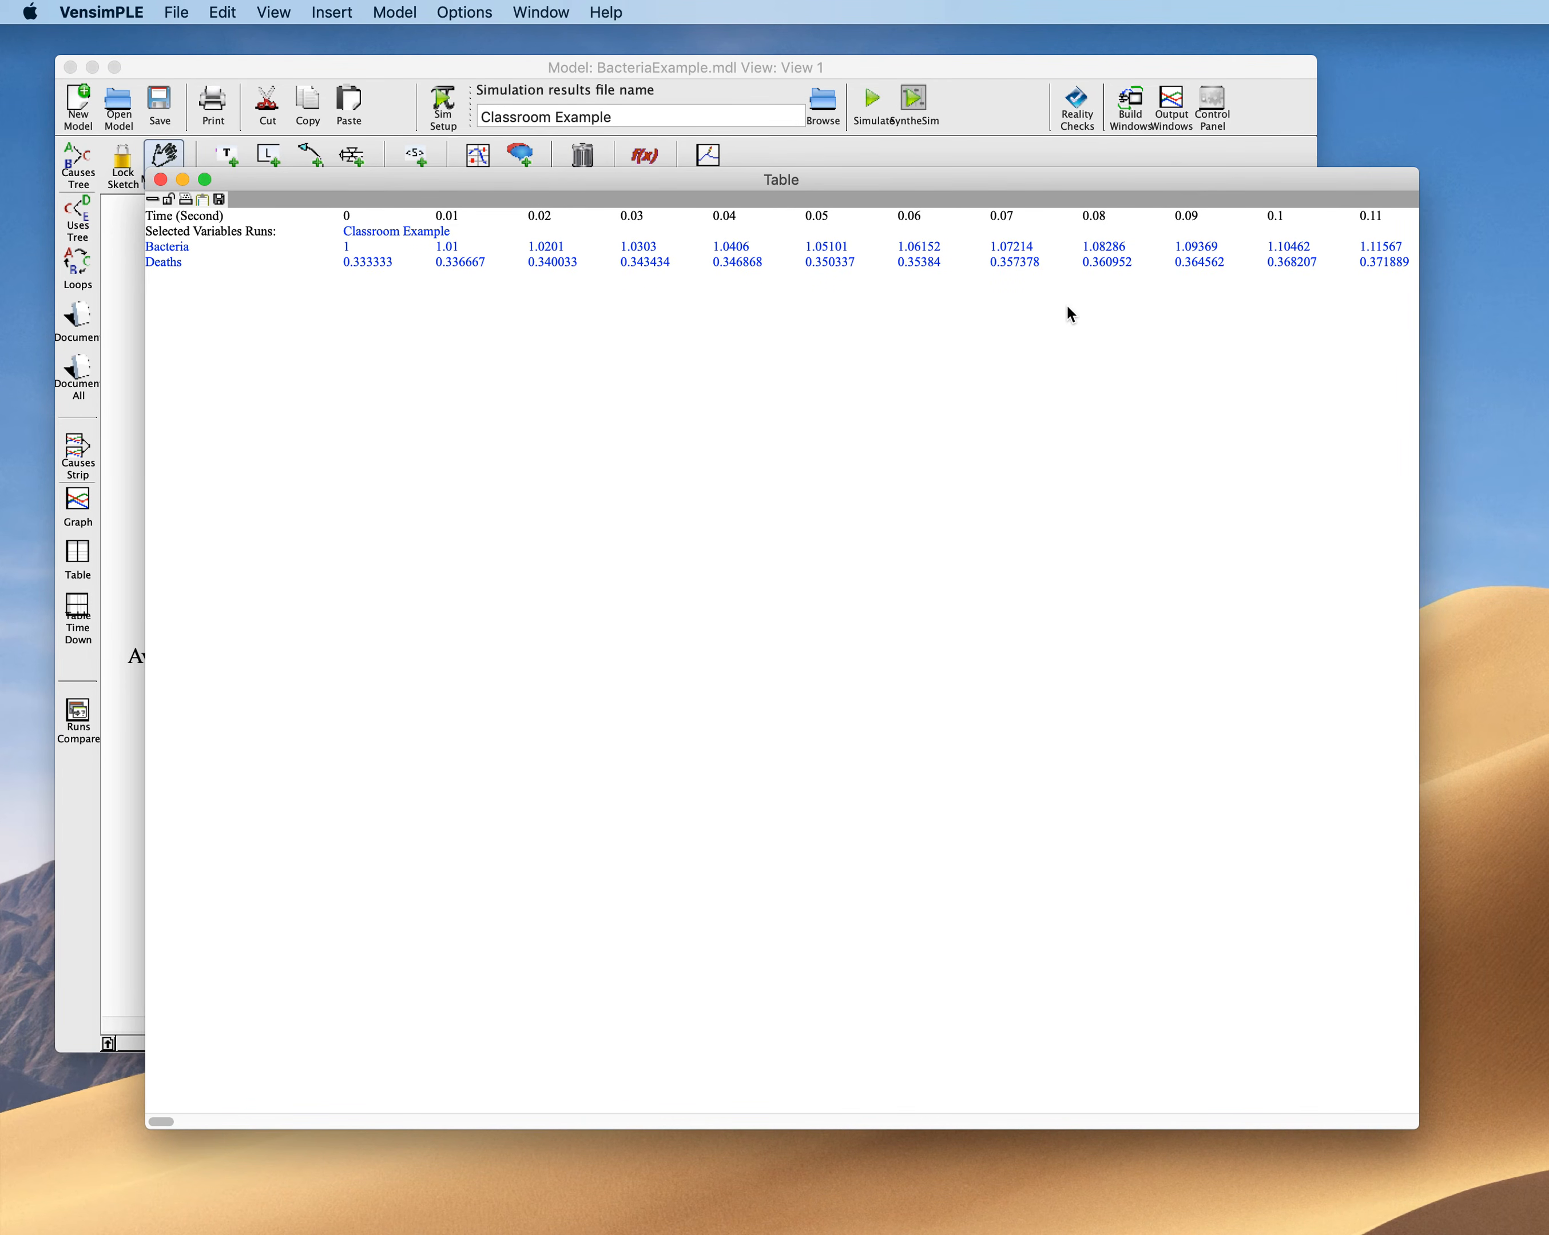
# Save the table contents as the text file BacteriaExampleRows.txt in the sample_models folder and close the table window
pyautogui.click(218, 199)
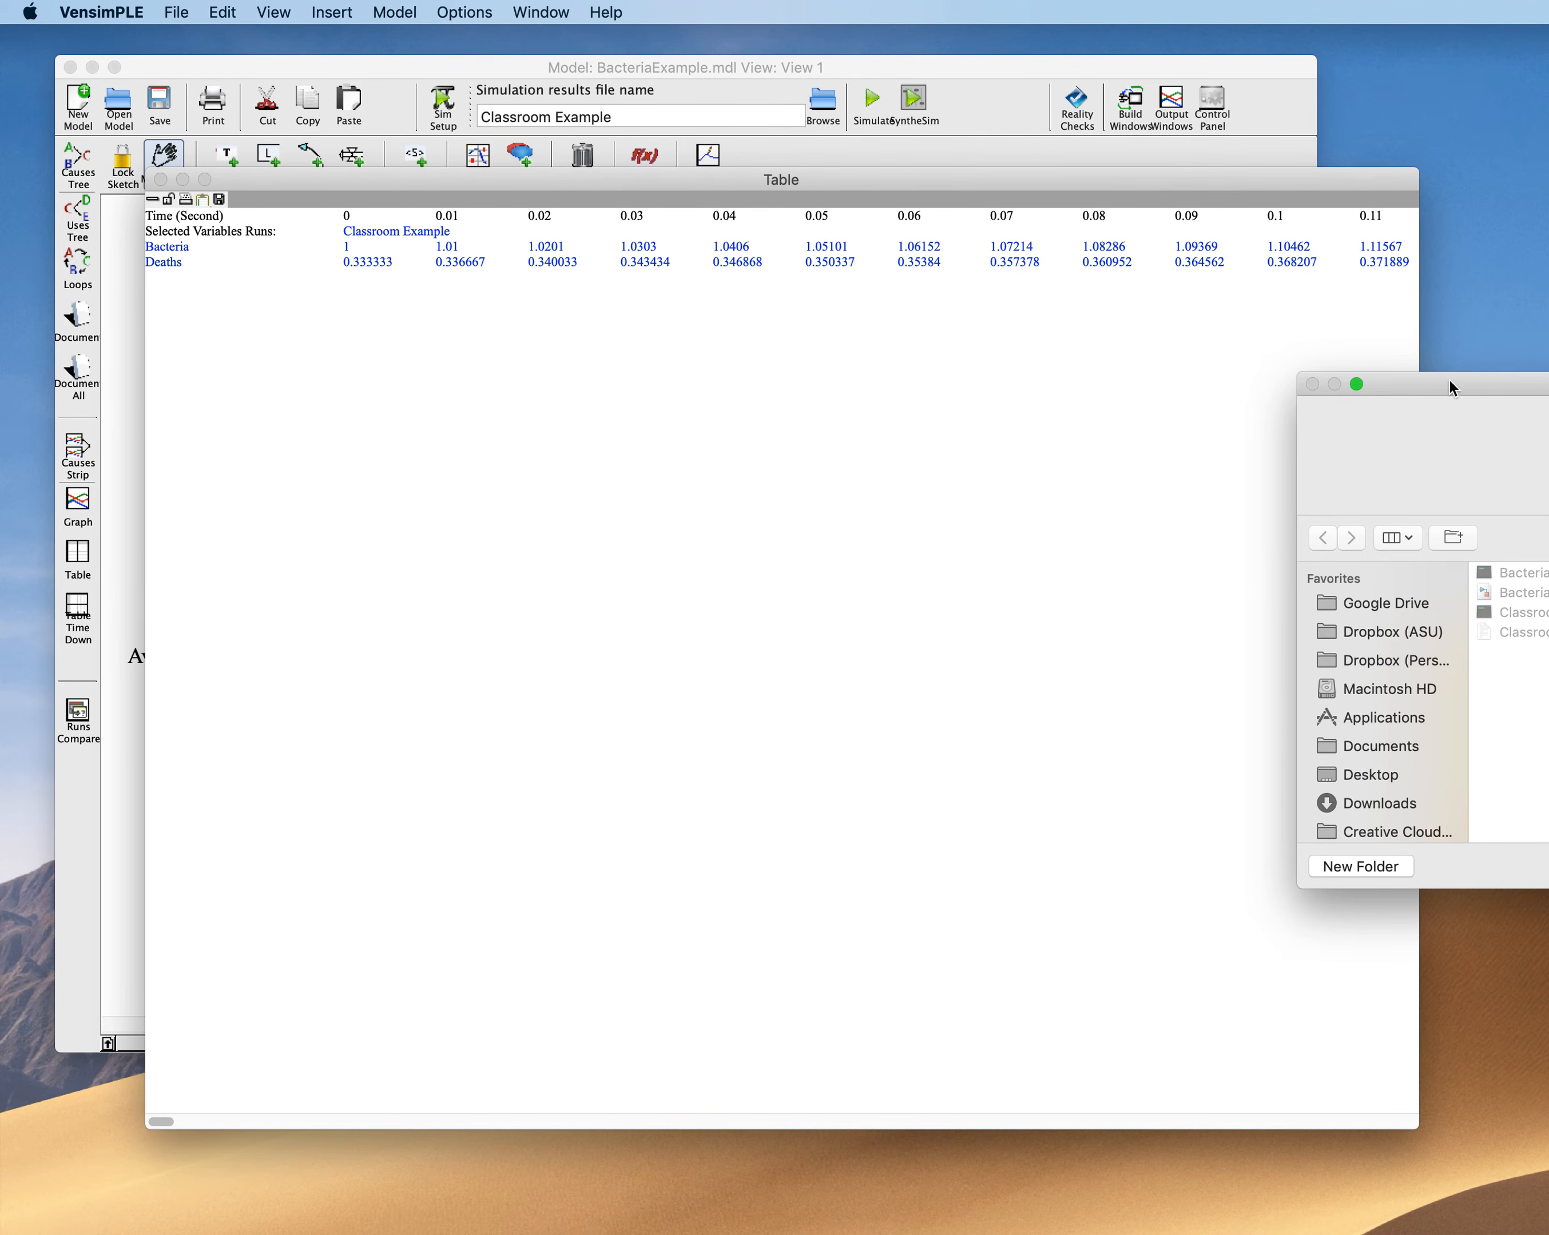
pyautogui.write('BacteriaExampleRow')
pyautogui.press('Return')
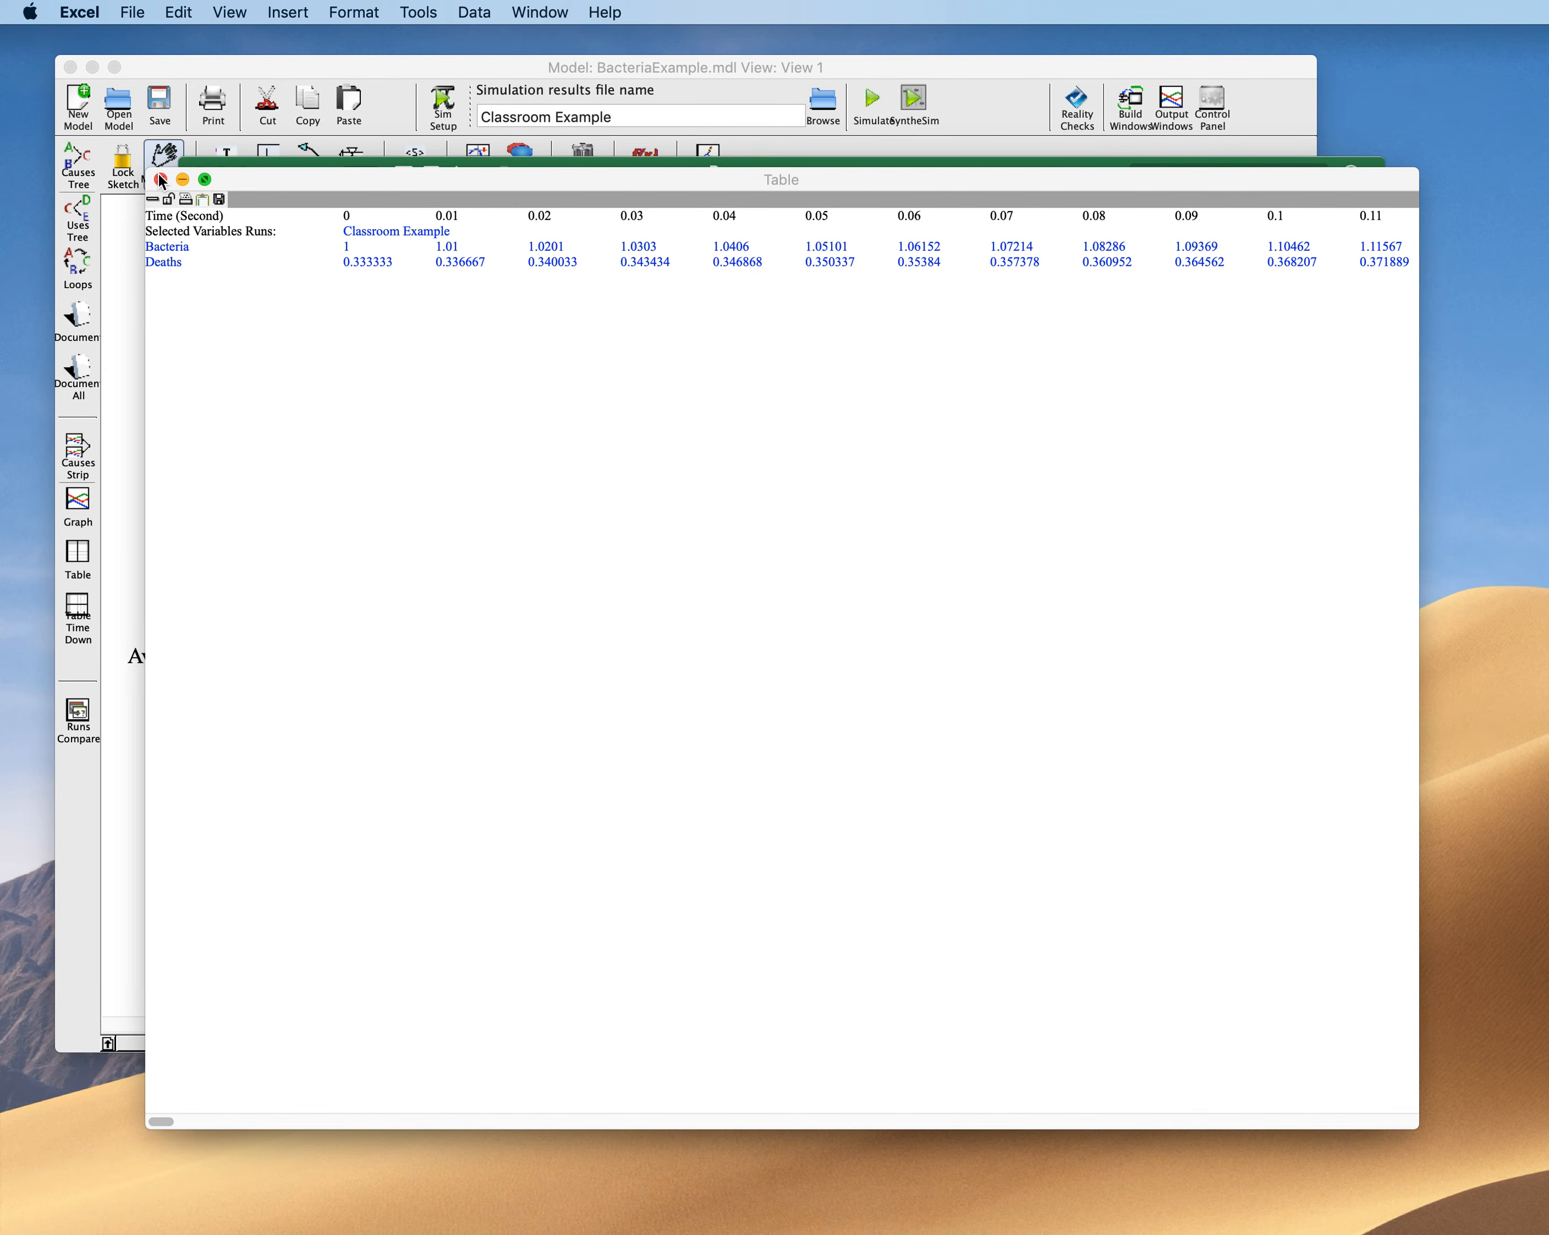
pyautogui.click(160, 179)
# Open BacteriaExampleRows.txt from the sample_models folder in Excel
pyautogui.click(132, 12)
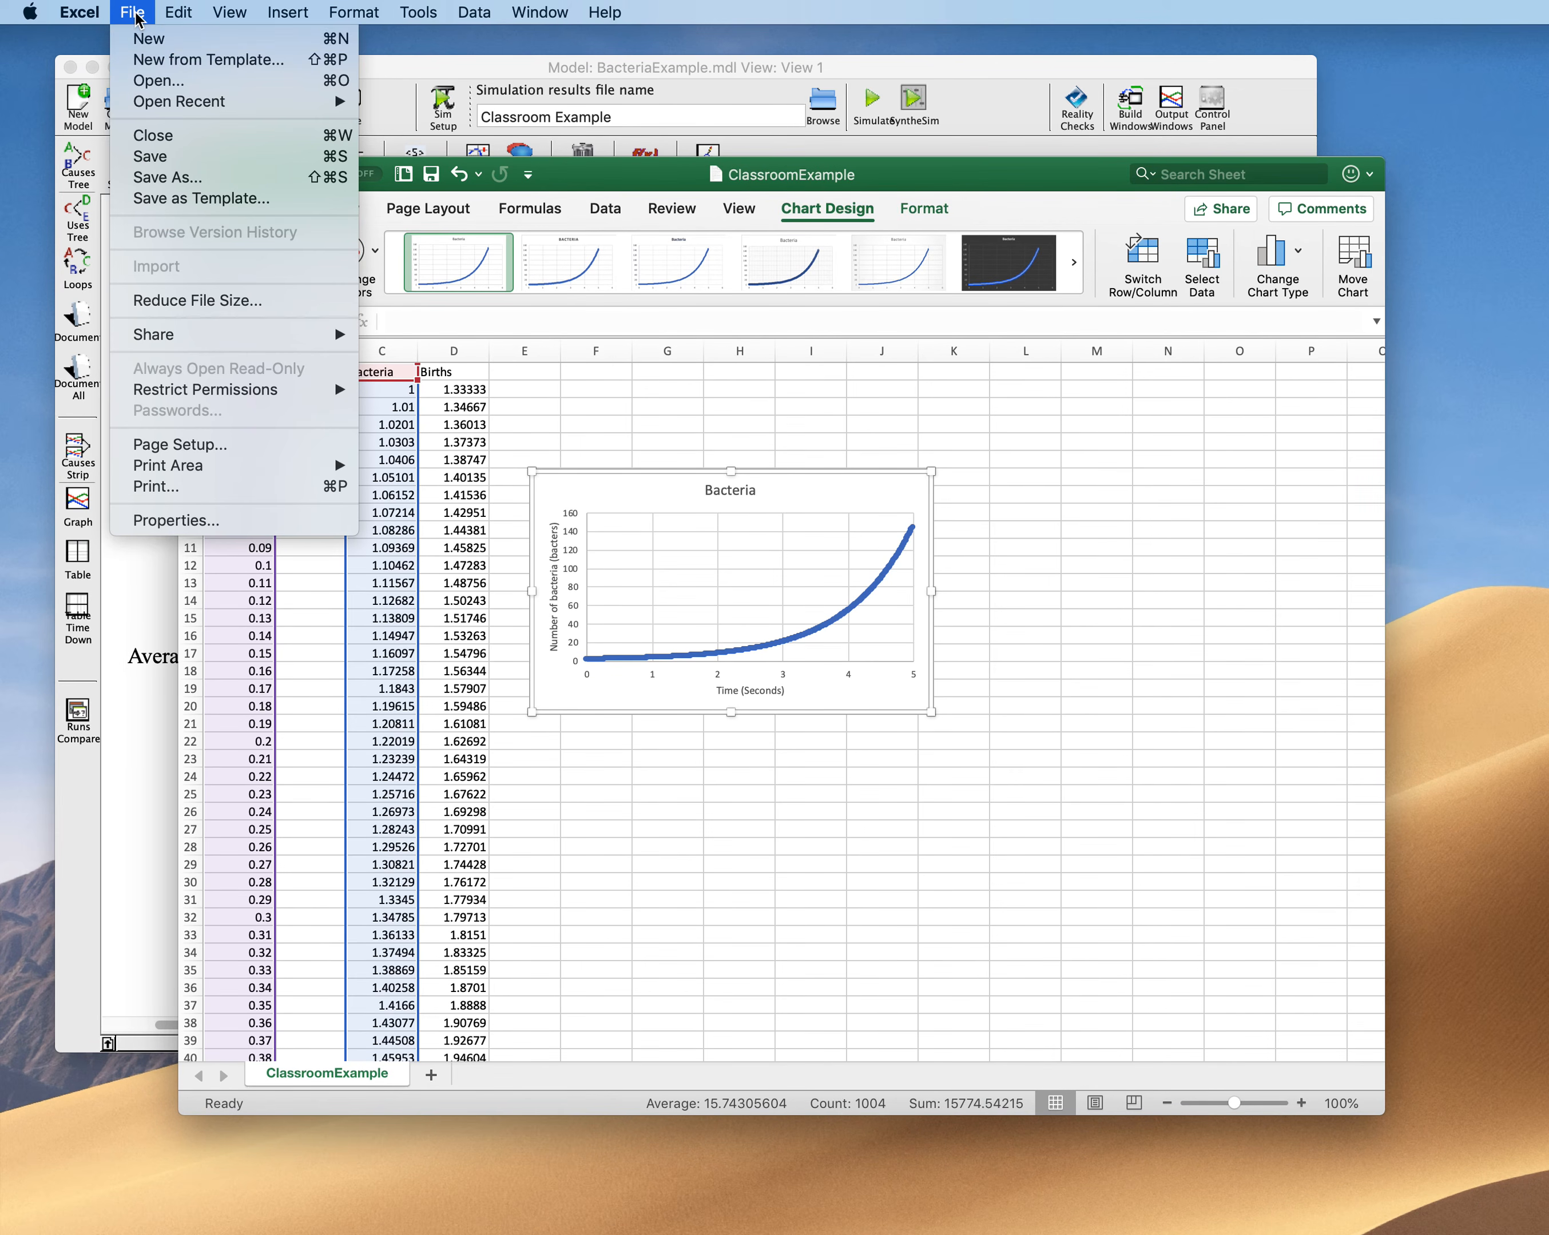
pyautogui.click(159, 80)
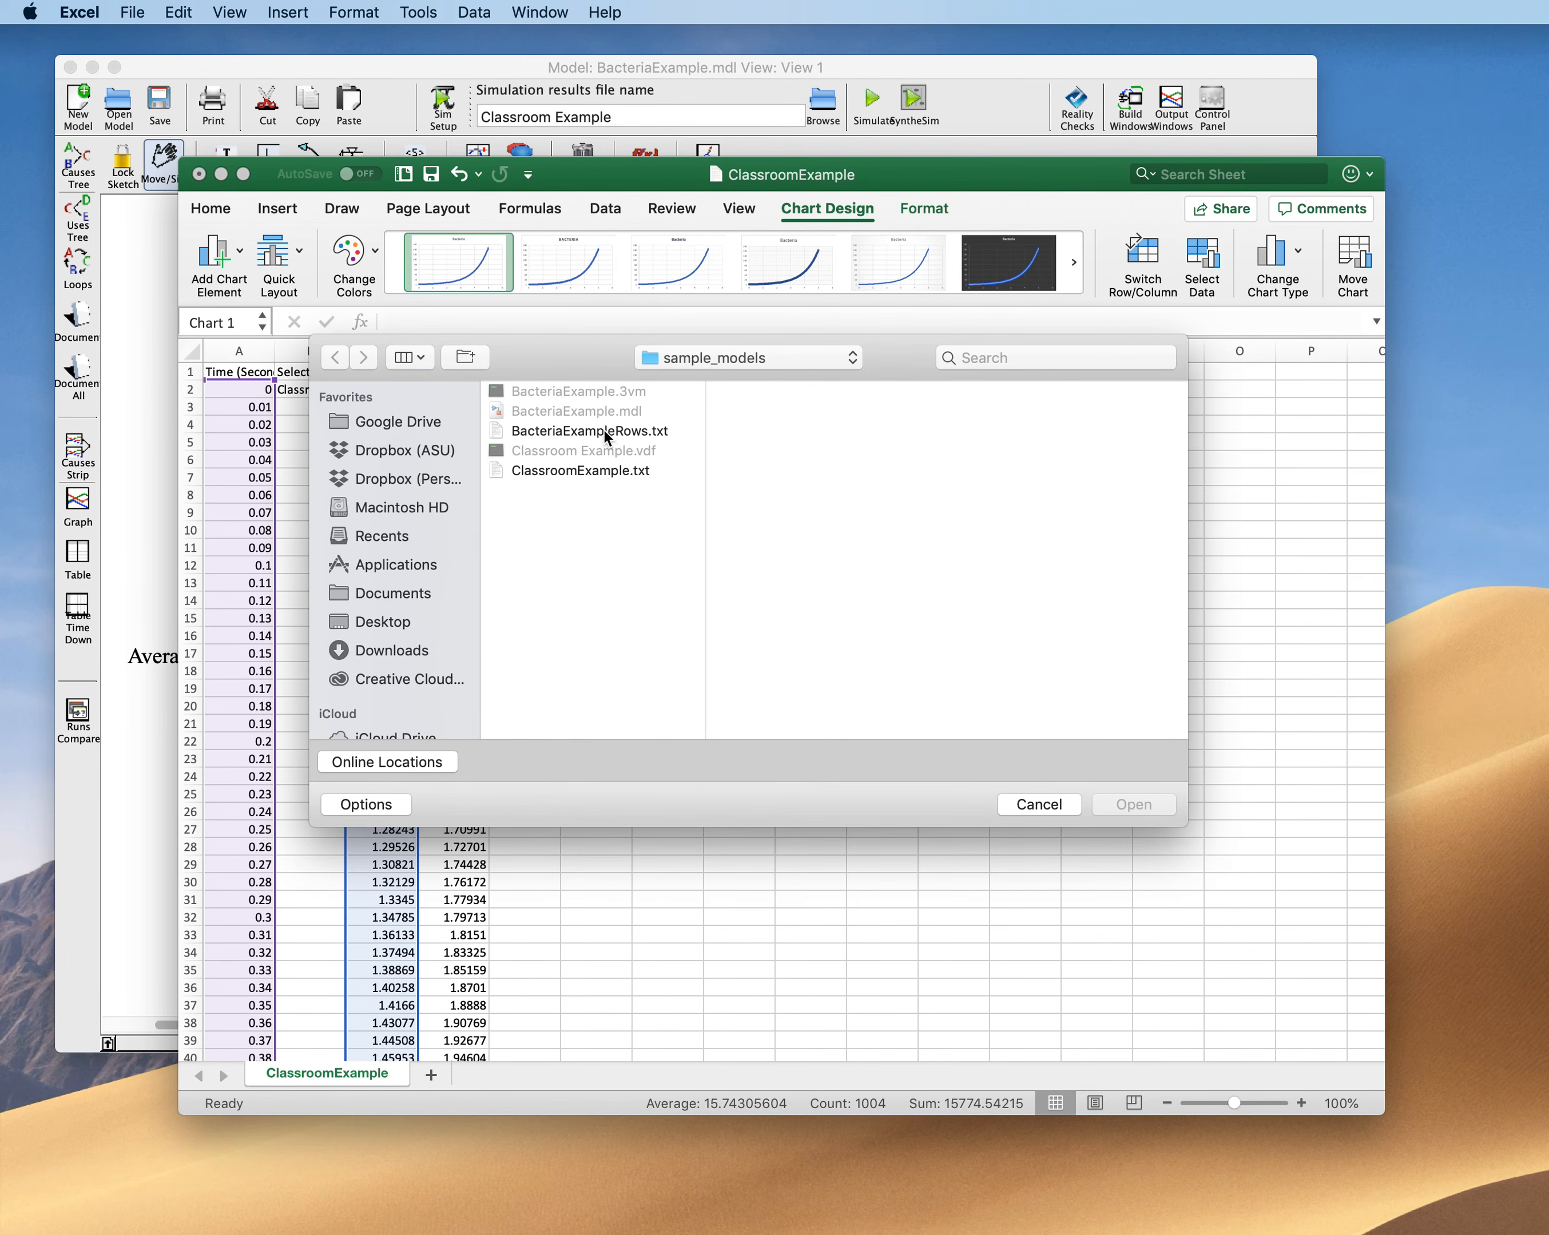
pyautogui.click(606, 432)
pyautogui.click(1133, 804)
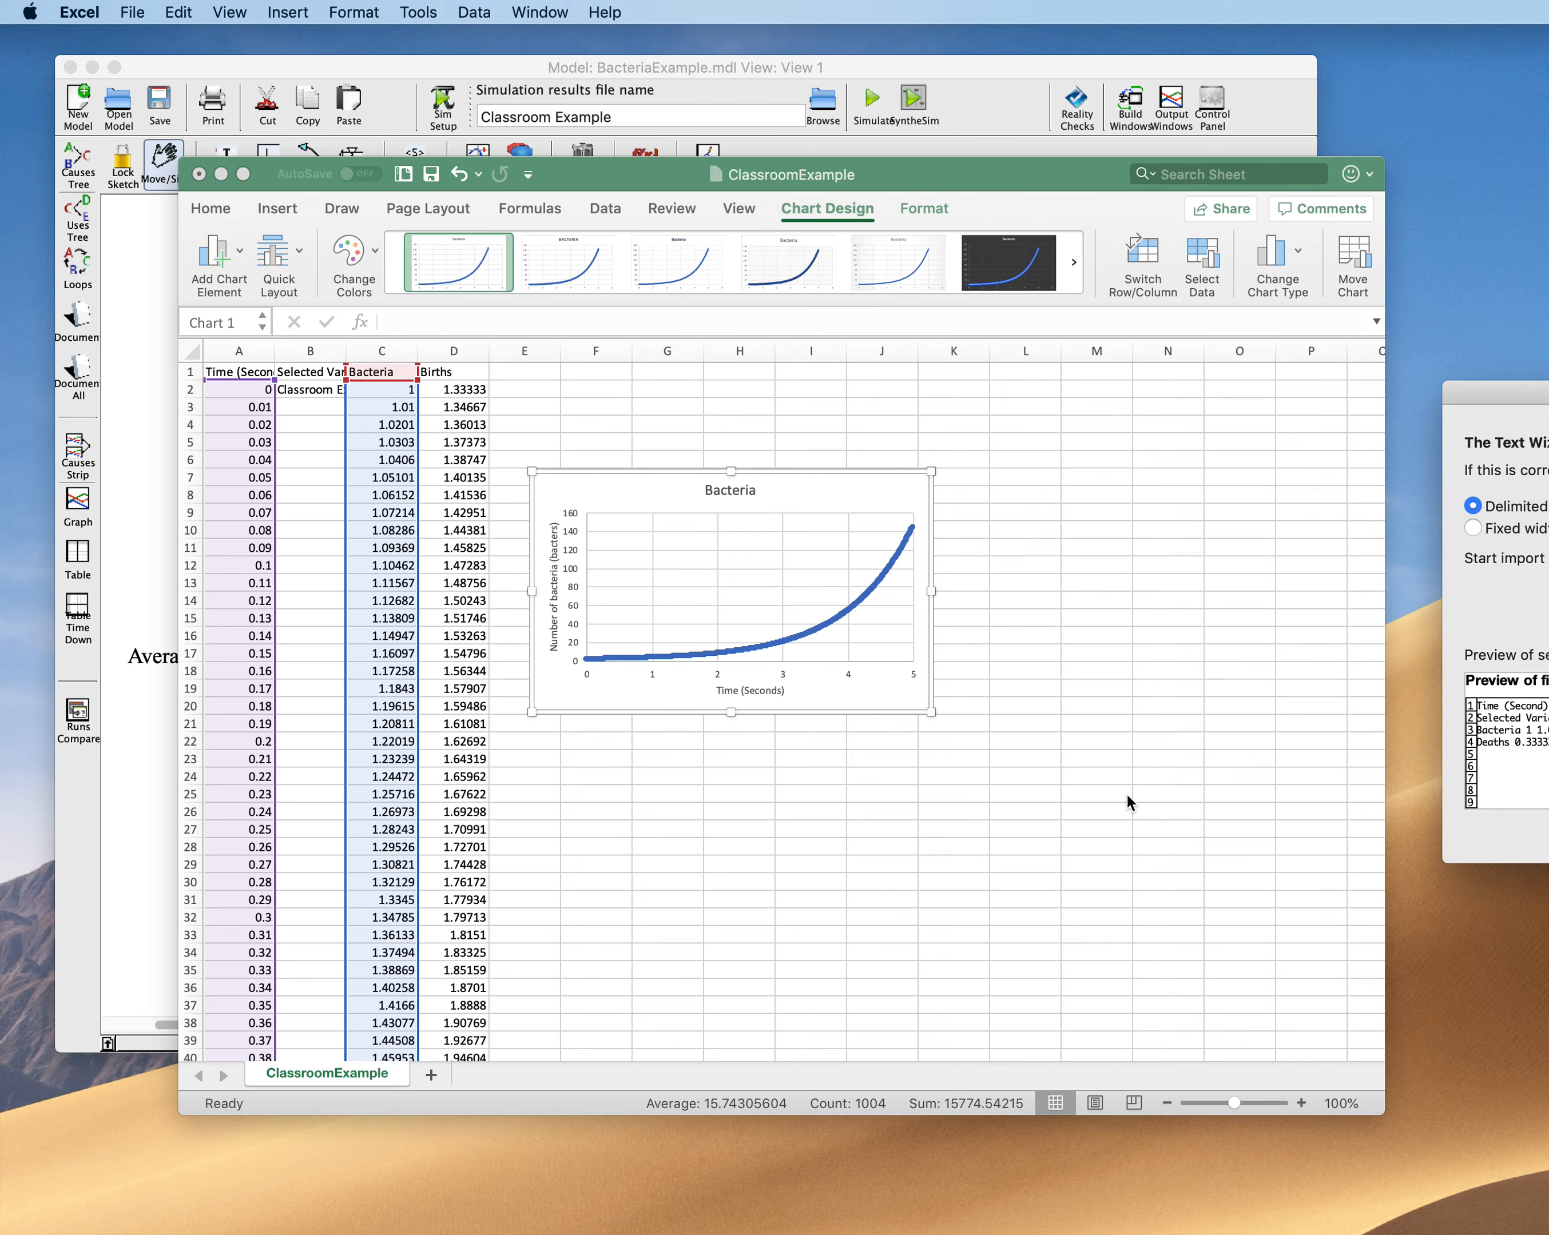
# Import the text file as tab-delimited data with General column format, starting at row 1, and bring the new workbook fully on screen
pyautogui.moveTo(1496, 400); pyautogui.dragTo(1481, 397)
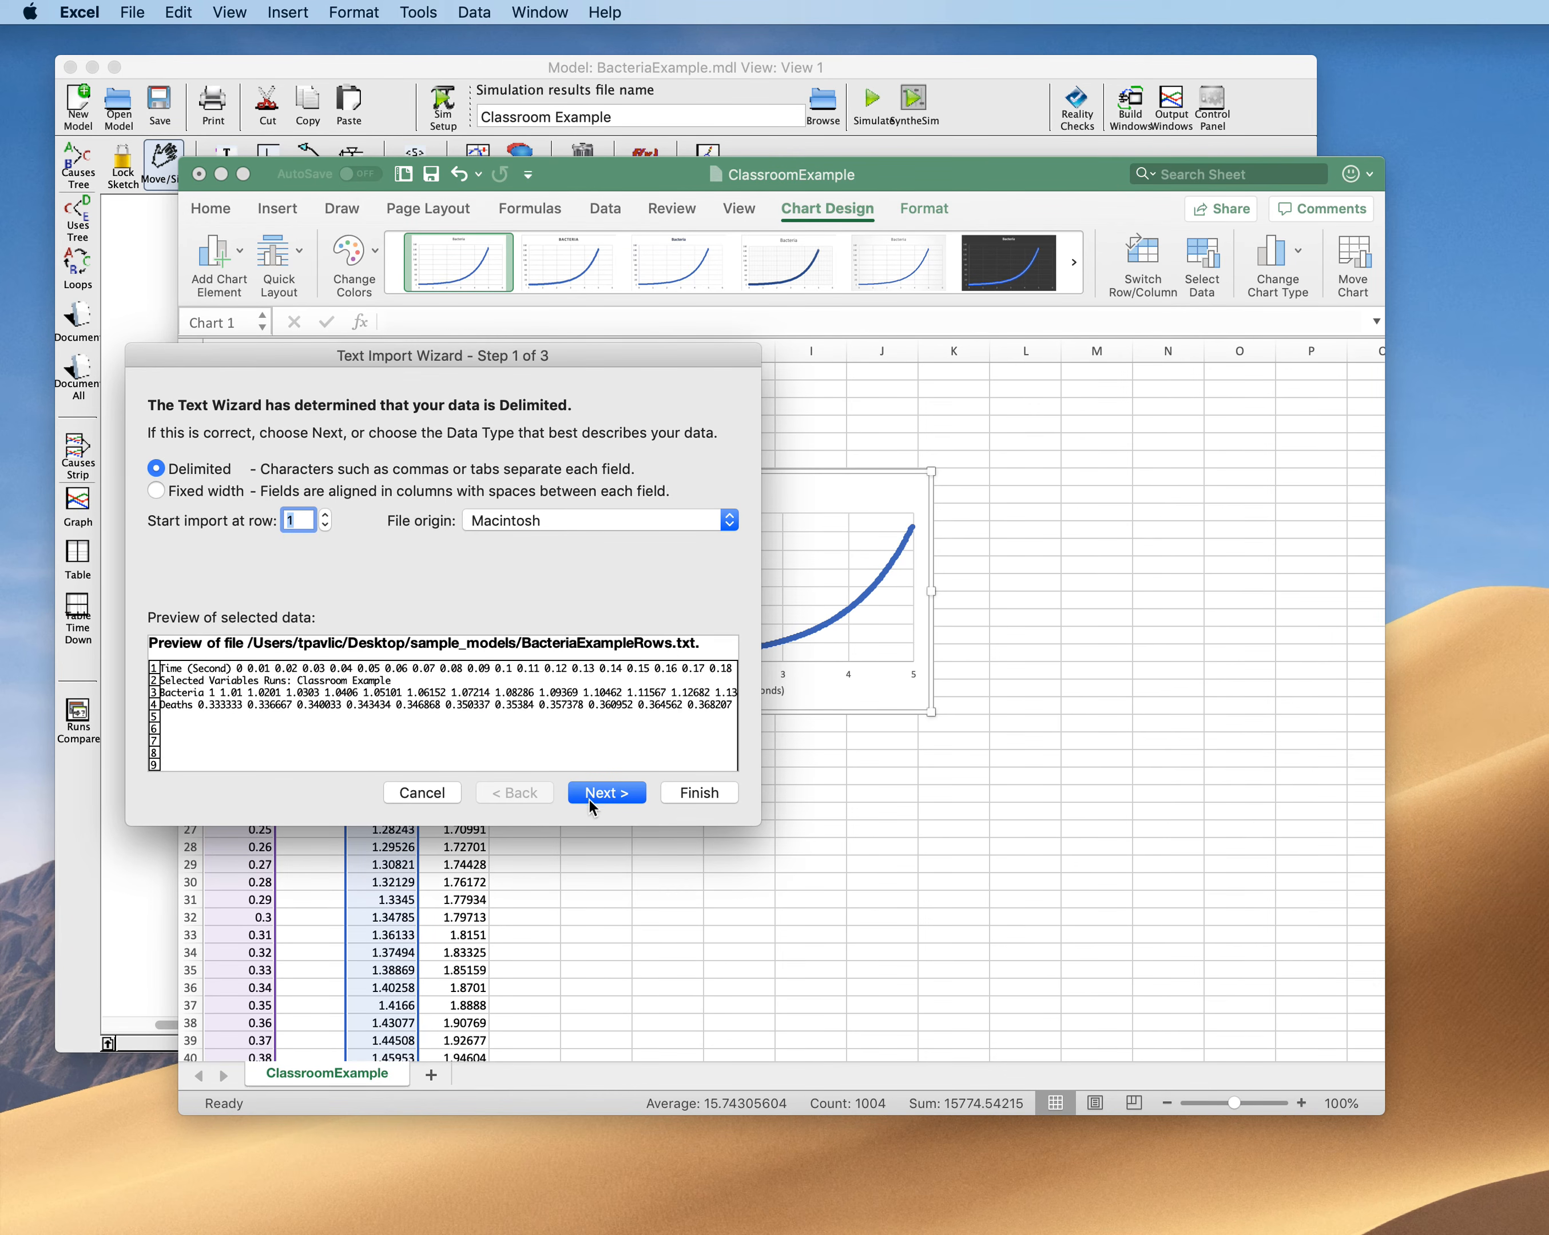
pyautogui.click(596, 793)
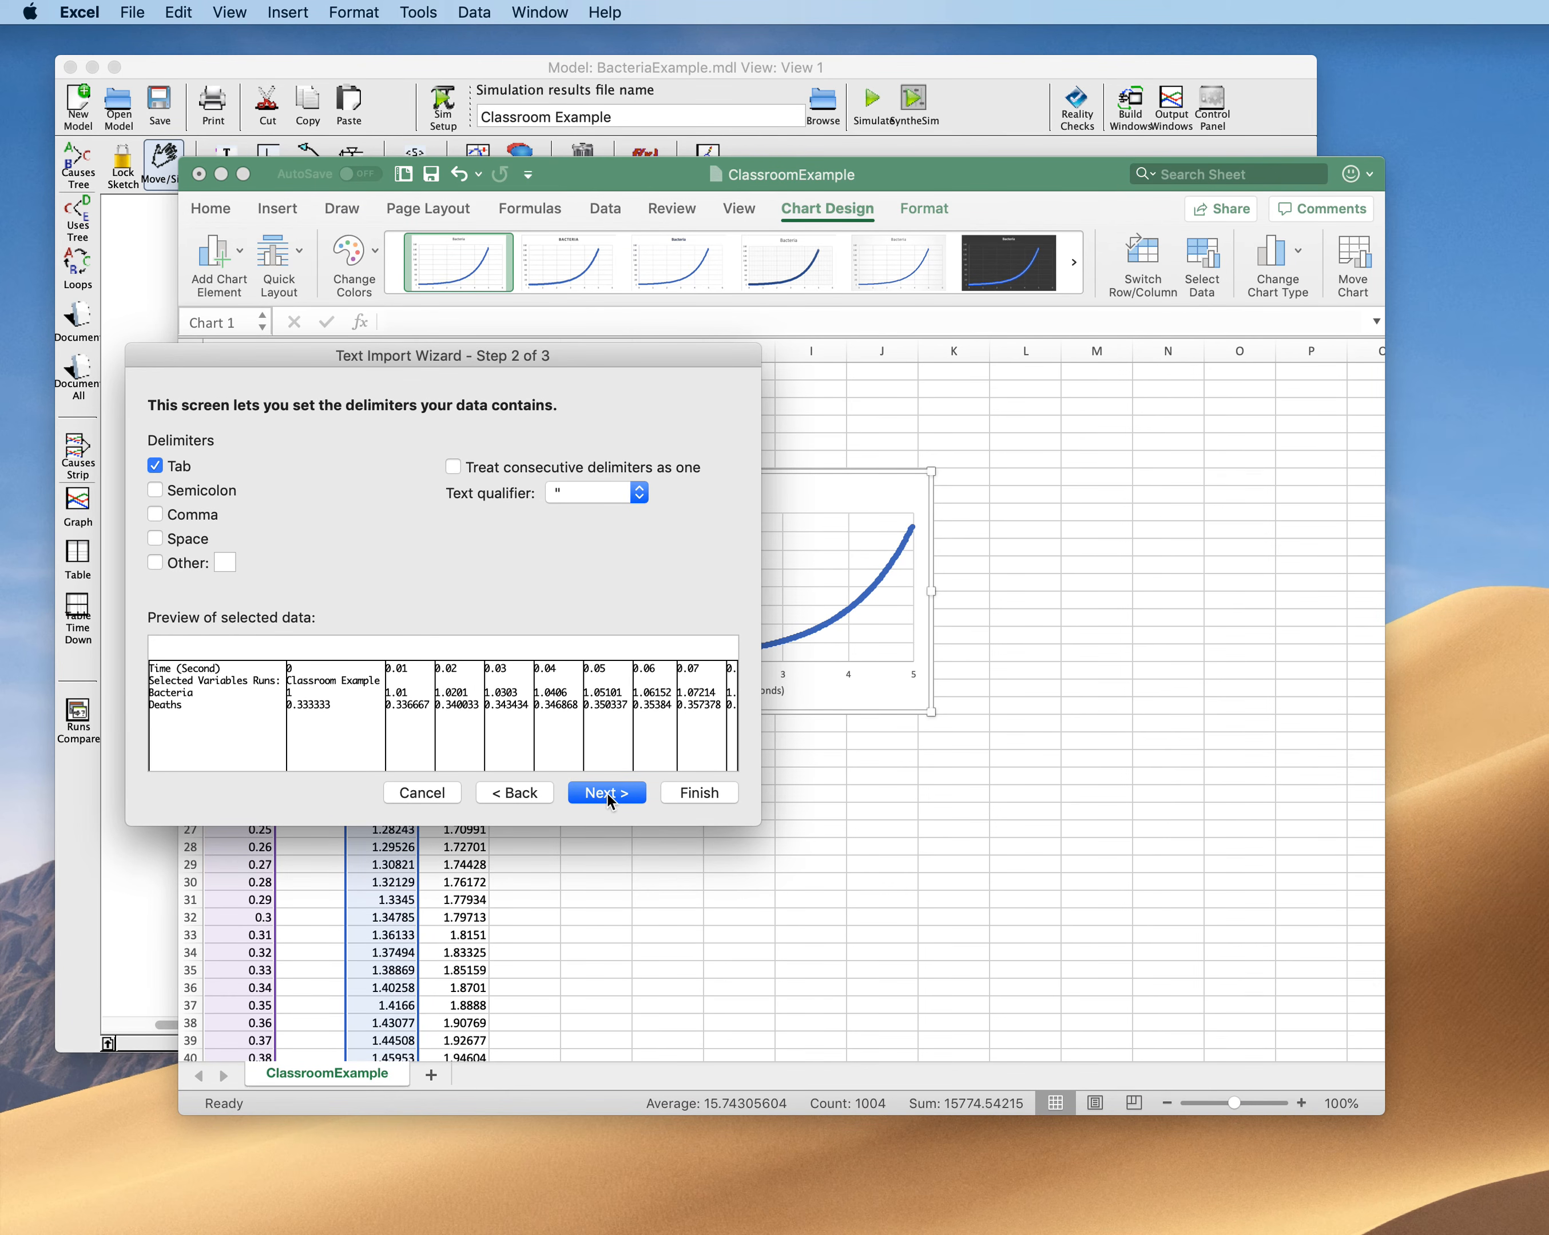
pyautogui.click(607, 793)
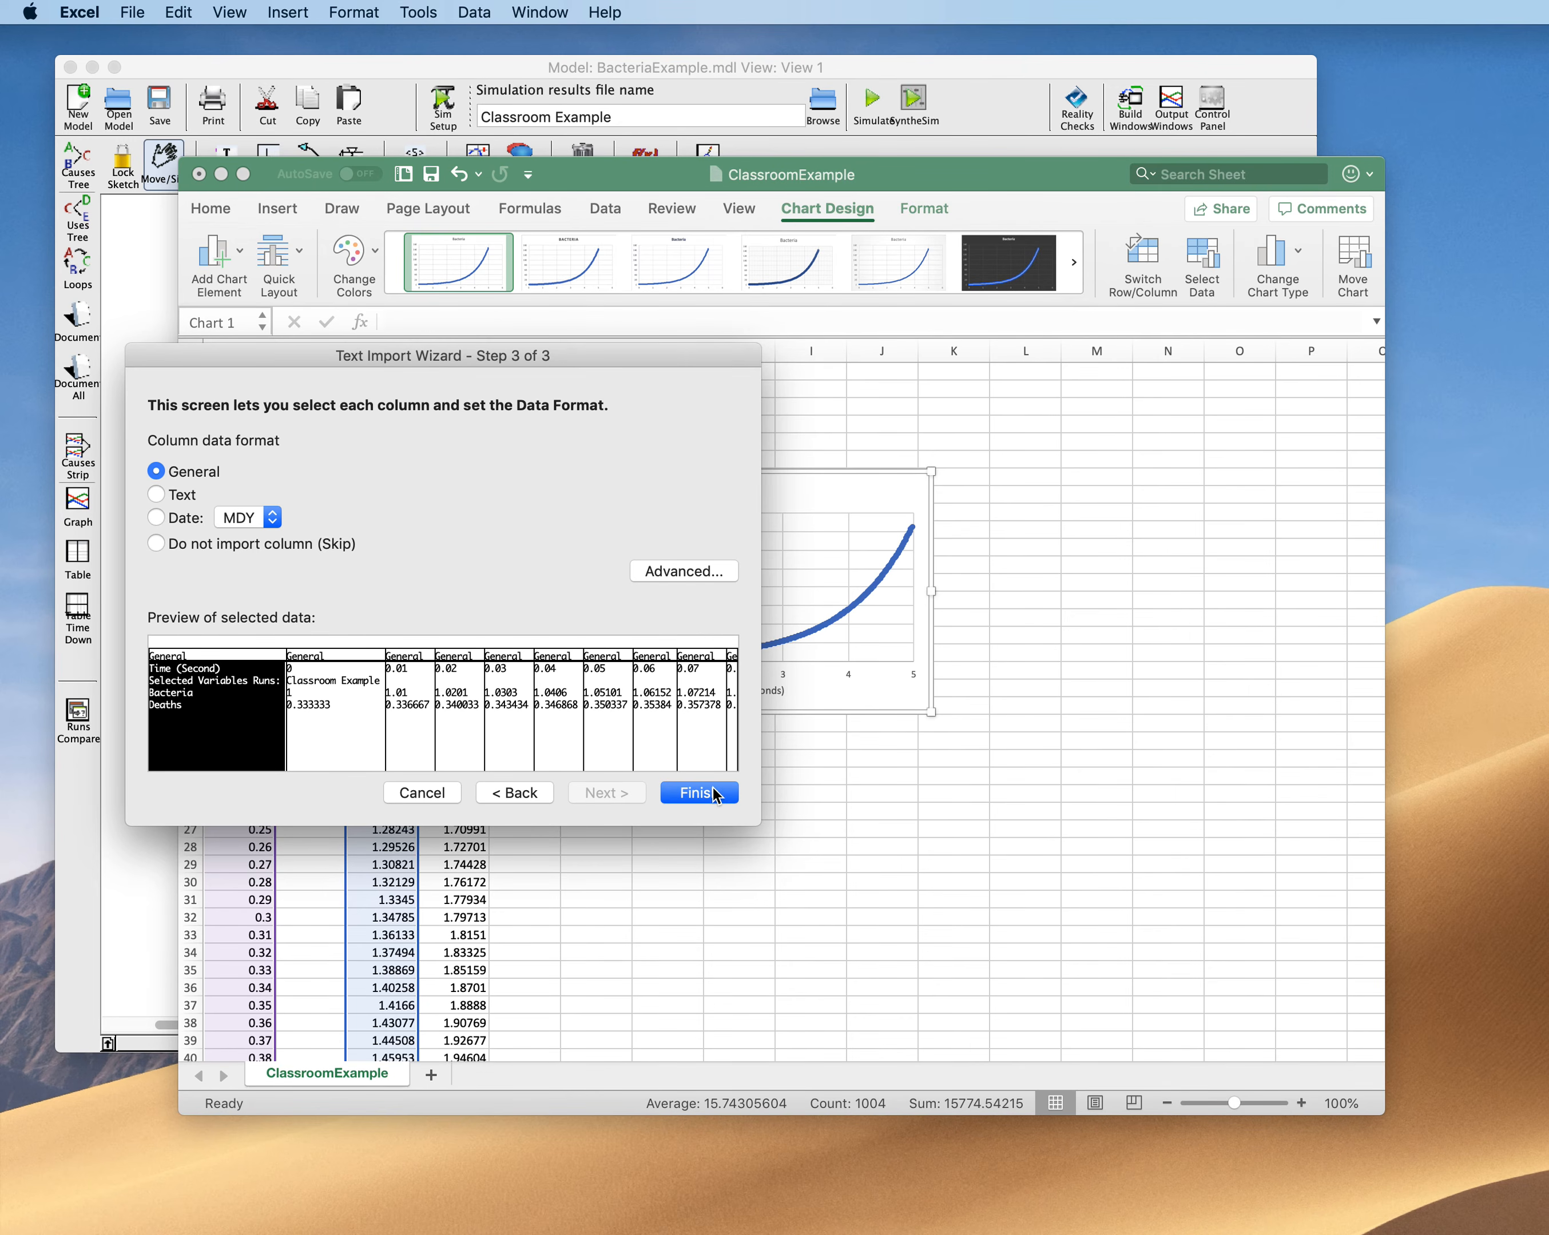
pyautogui.click(694, 792)
pyautogui.moveTo(1516, 543); pyautogui.dragTo(499, 168)
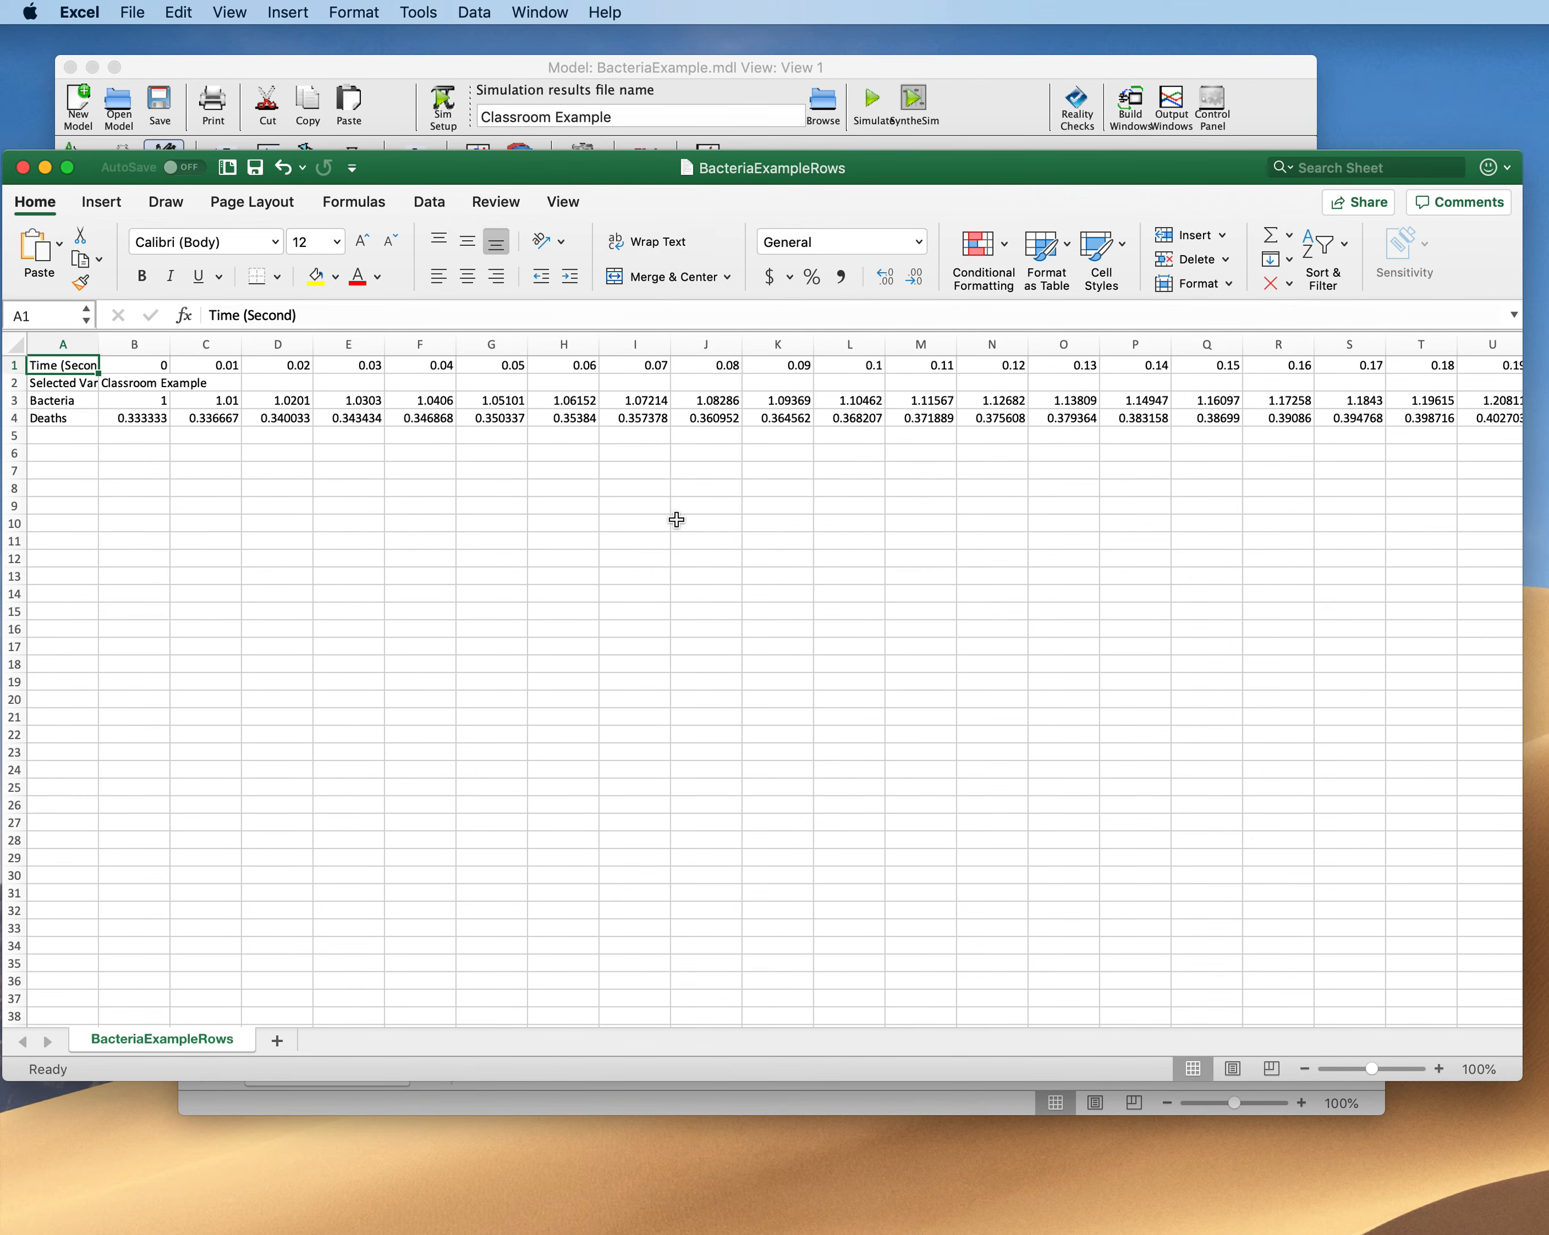
# Close the BacteriaExampleRows and ClassroomExample workbooks
pyautogui.click(22, 167)
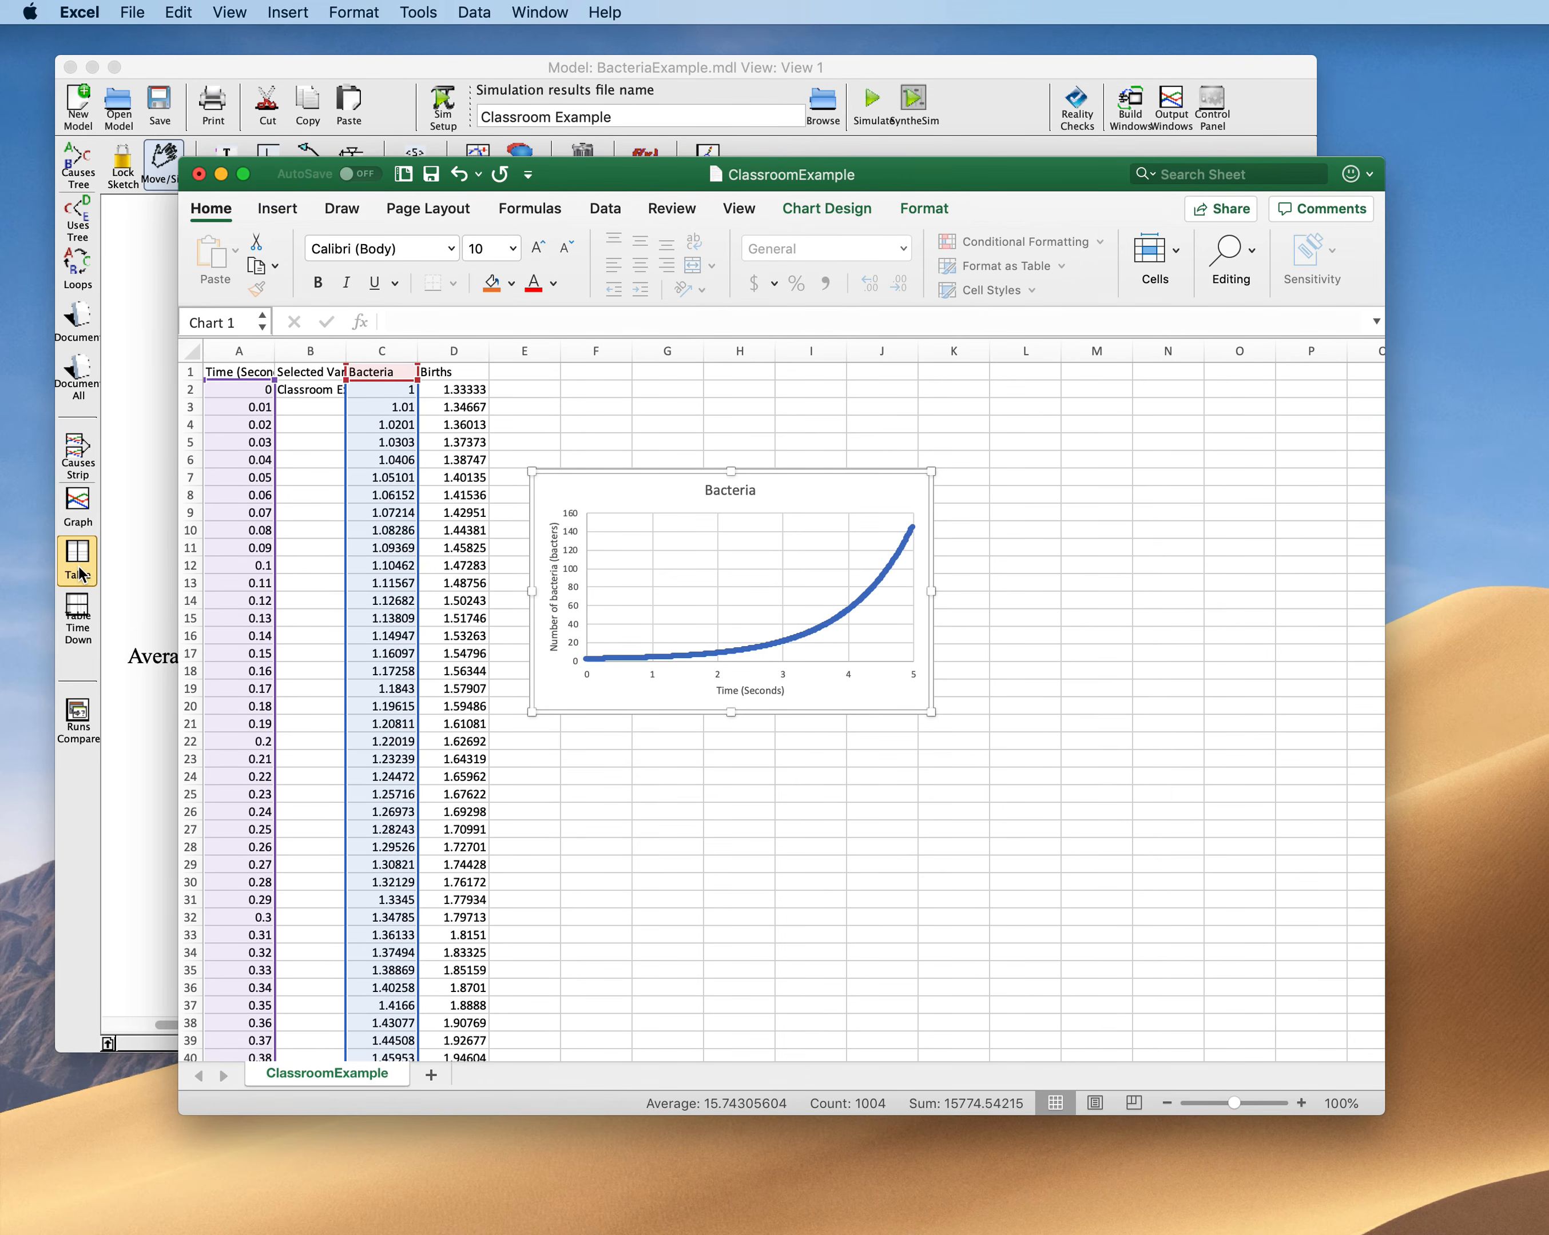
pyautogui.click(198, 175)
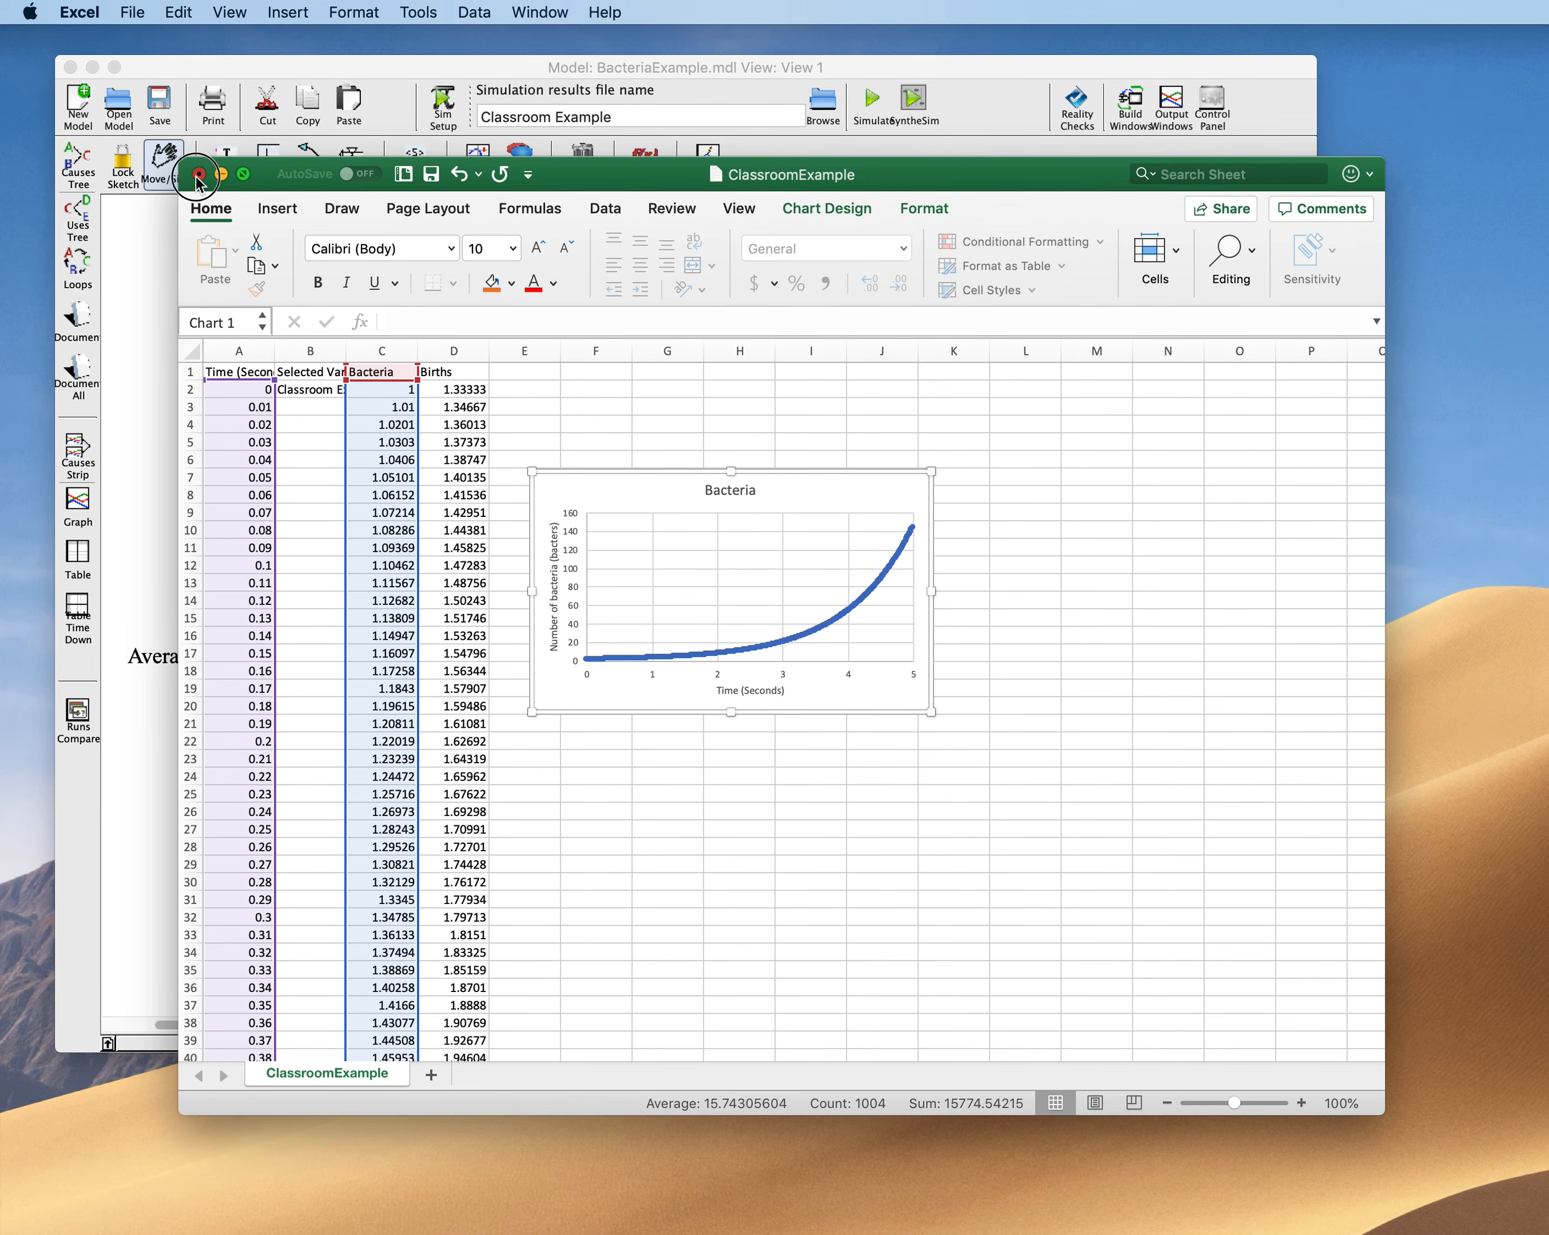
pyautogui.click(669, 297)
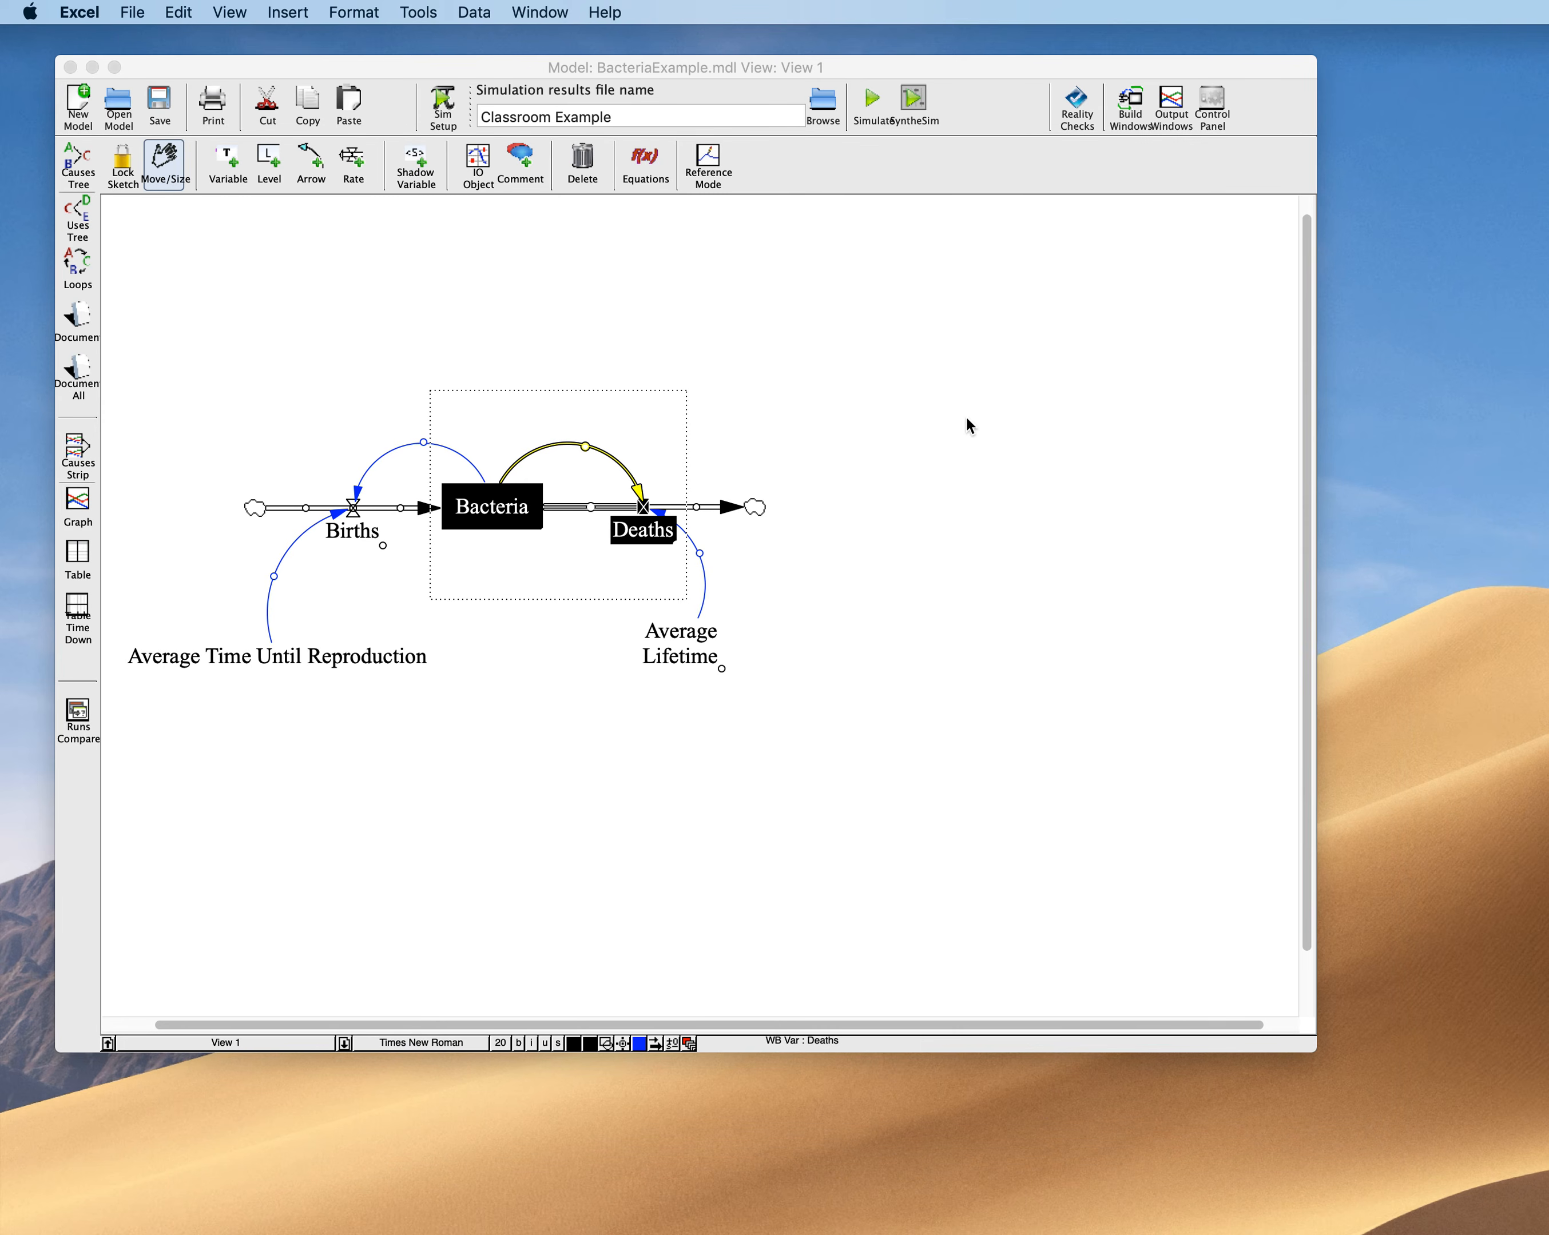
# Switch to VensimPLE and set the equation of Average Time Until Reproduction to 1.5
pyautogui.click(967, 421)
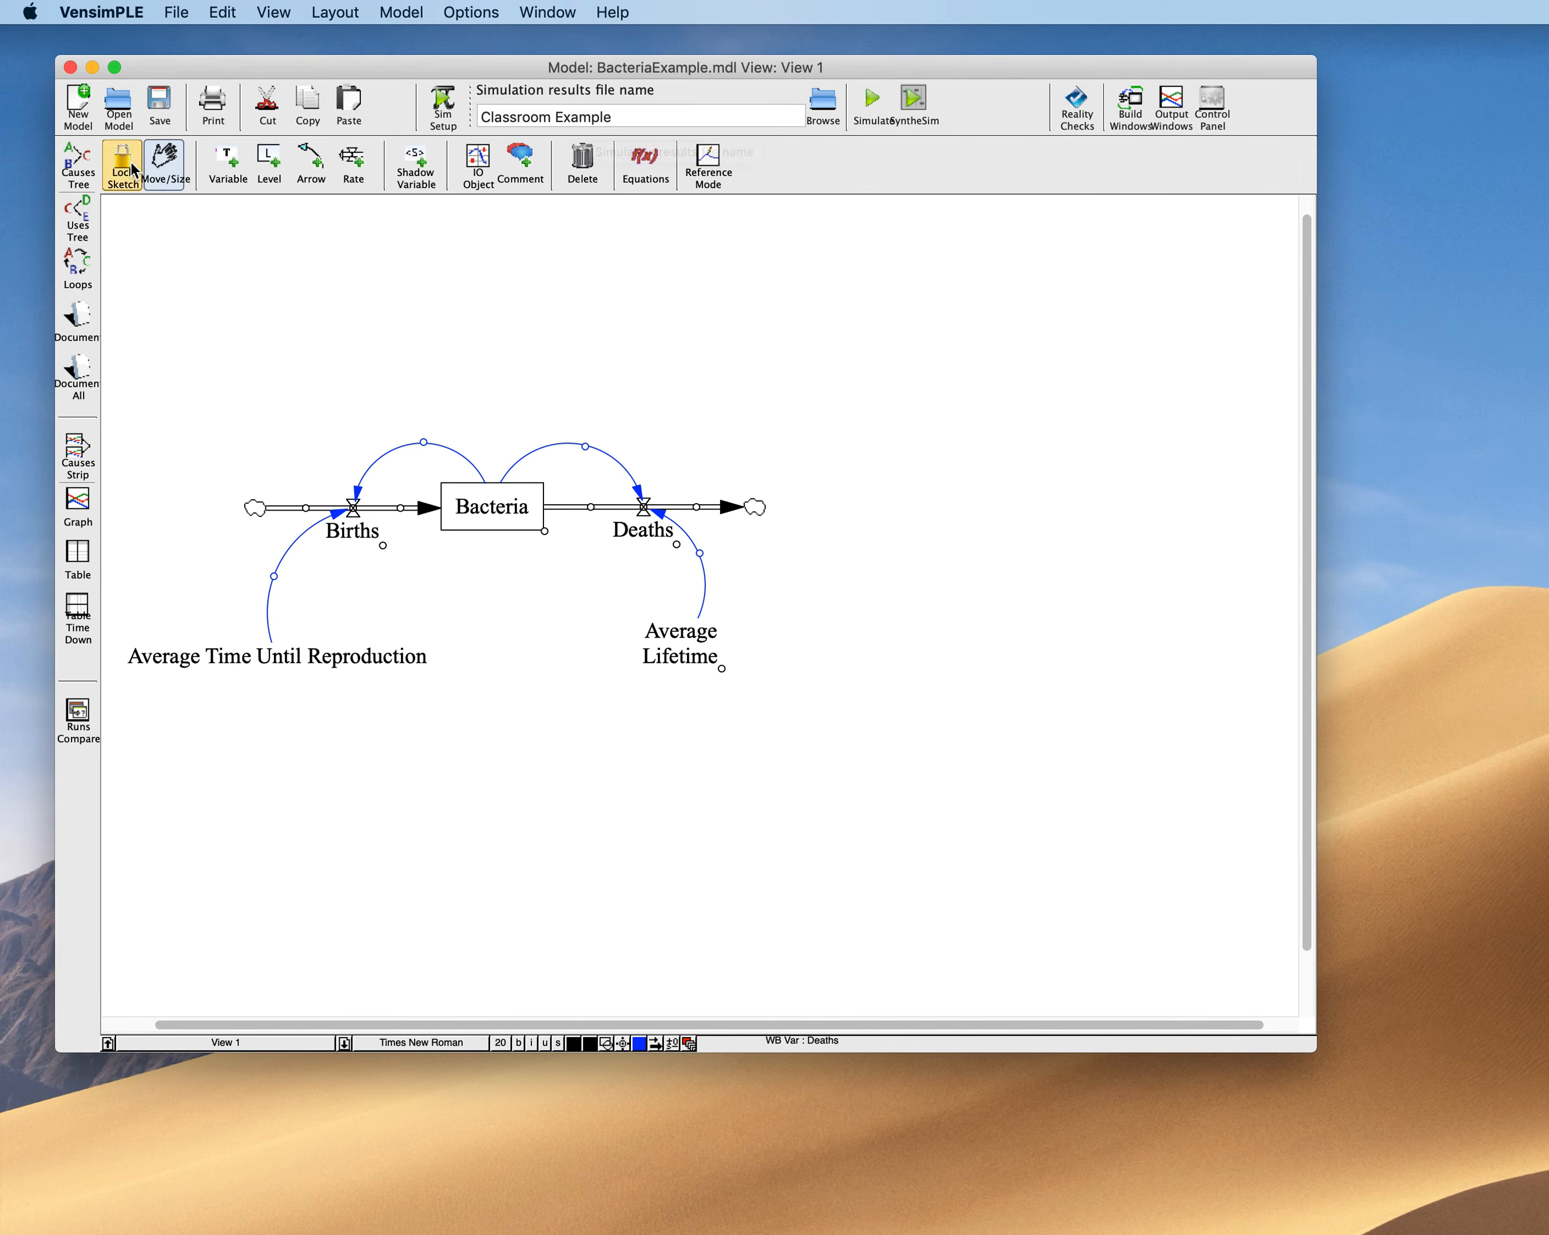
pyautogui.click(640, 163)
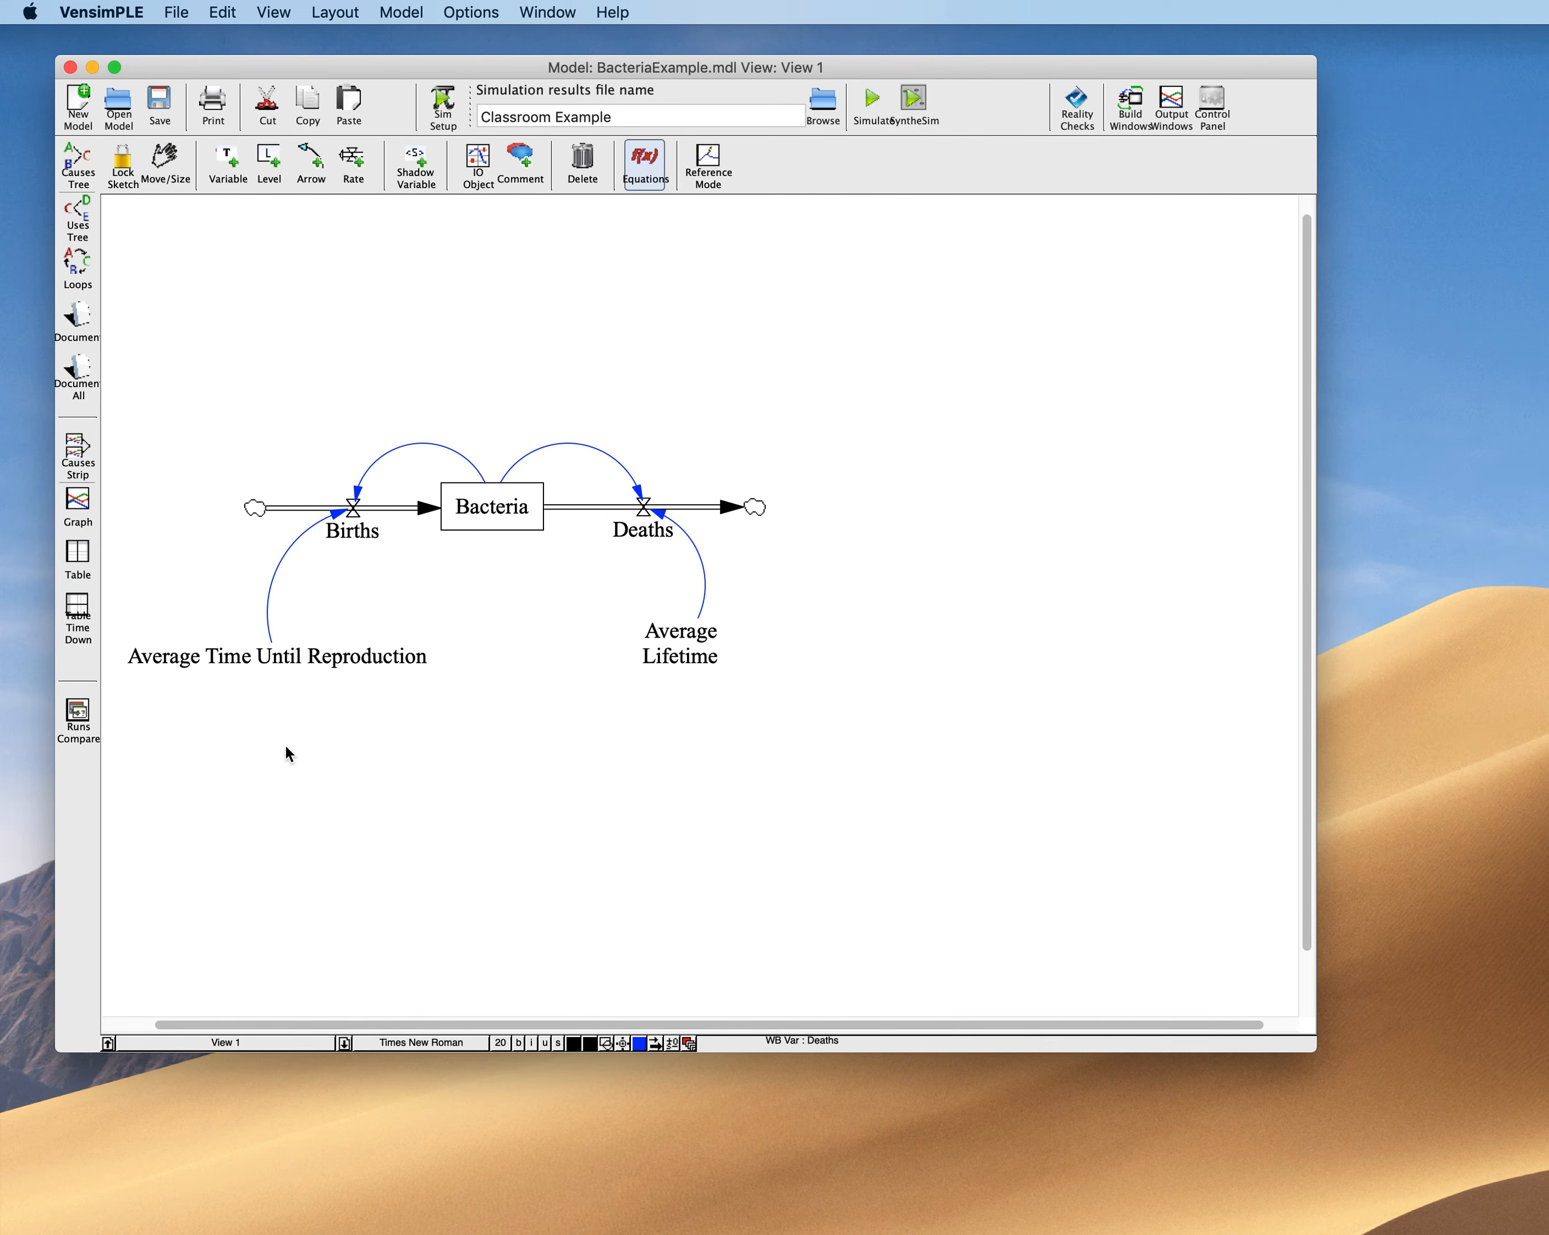
pyautogui.click(273, 658)
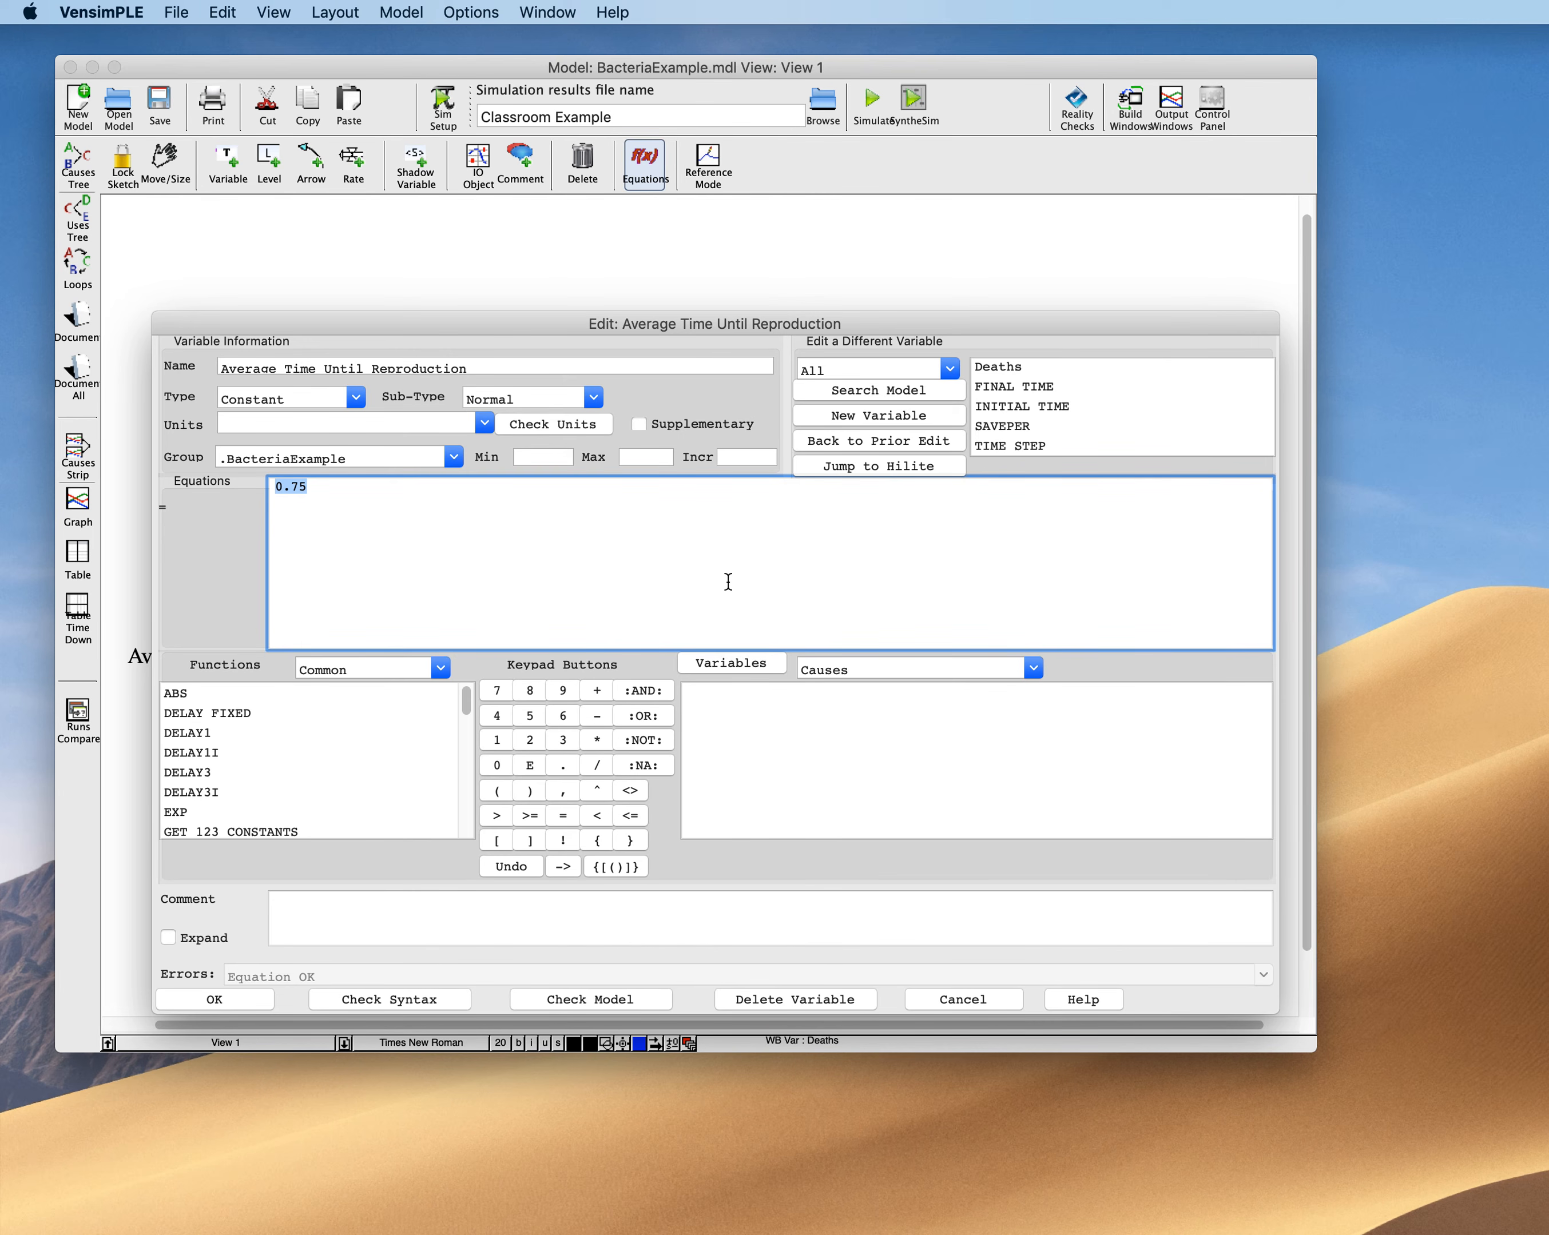
pyautogui.write('1.5')
pyautogui.click(243, 998)
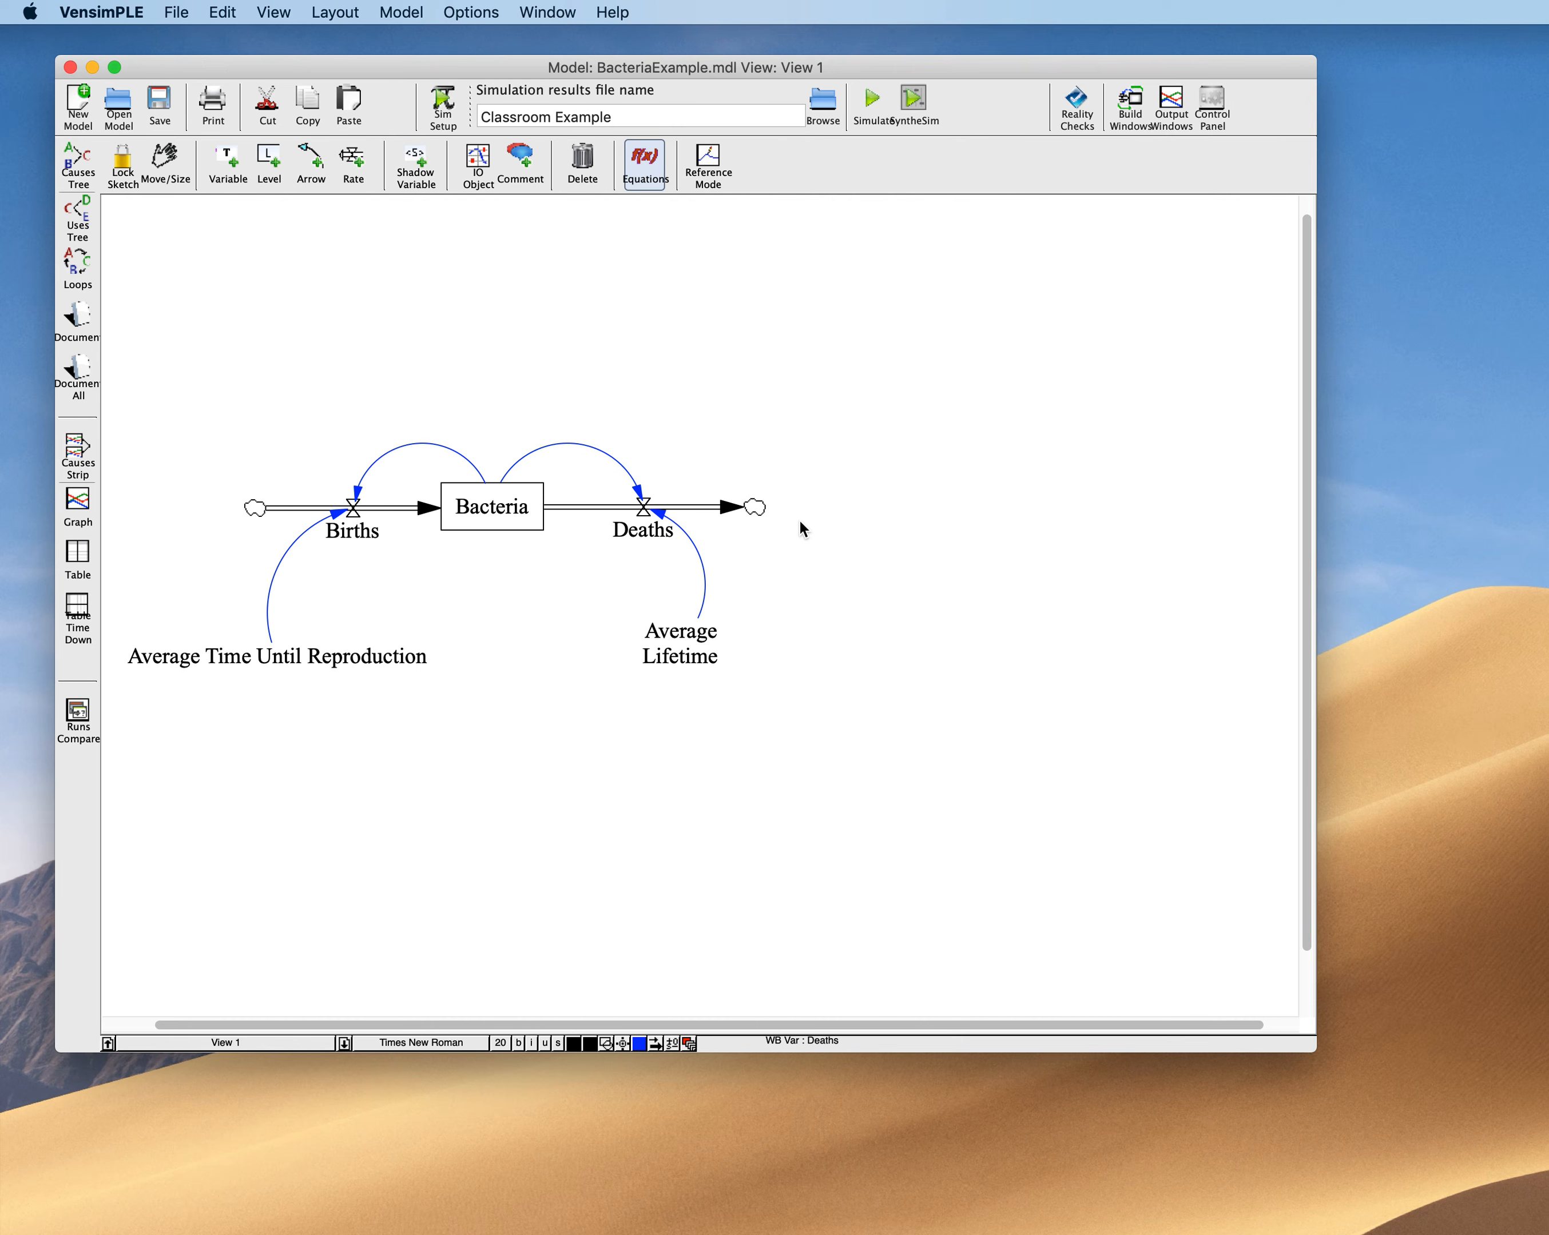
# Run the simulation with the results file named Slow Parameters, and check for its output file in the sample_models folder
pyautogui.doubleClick(547, 116)
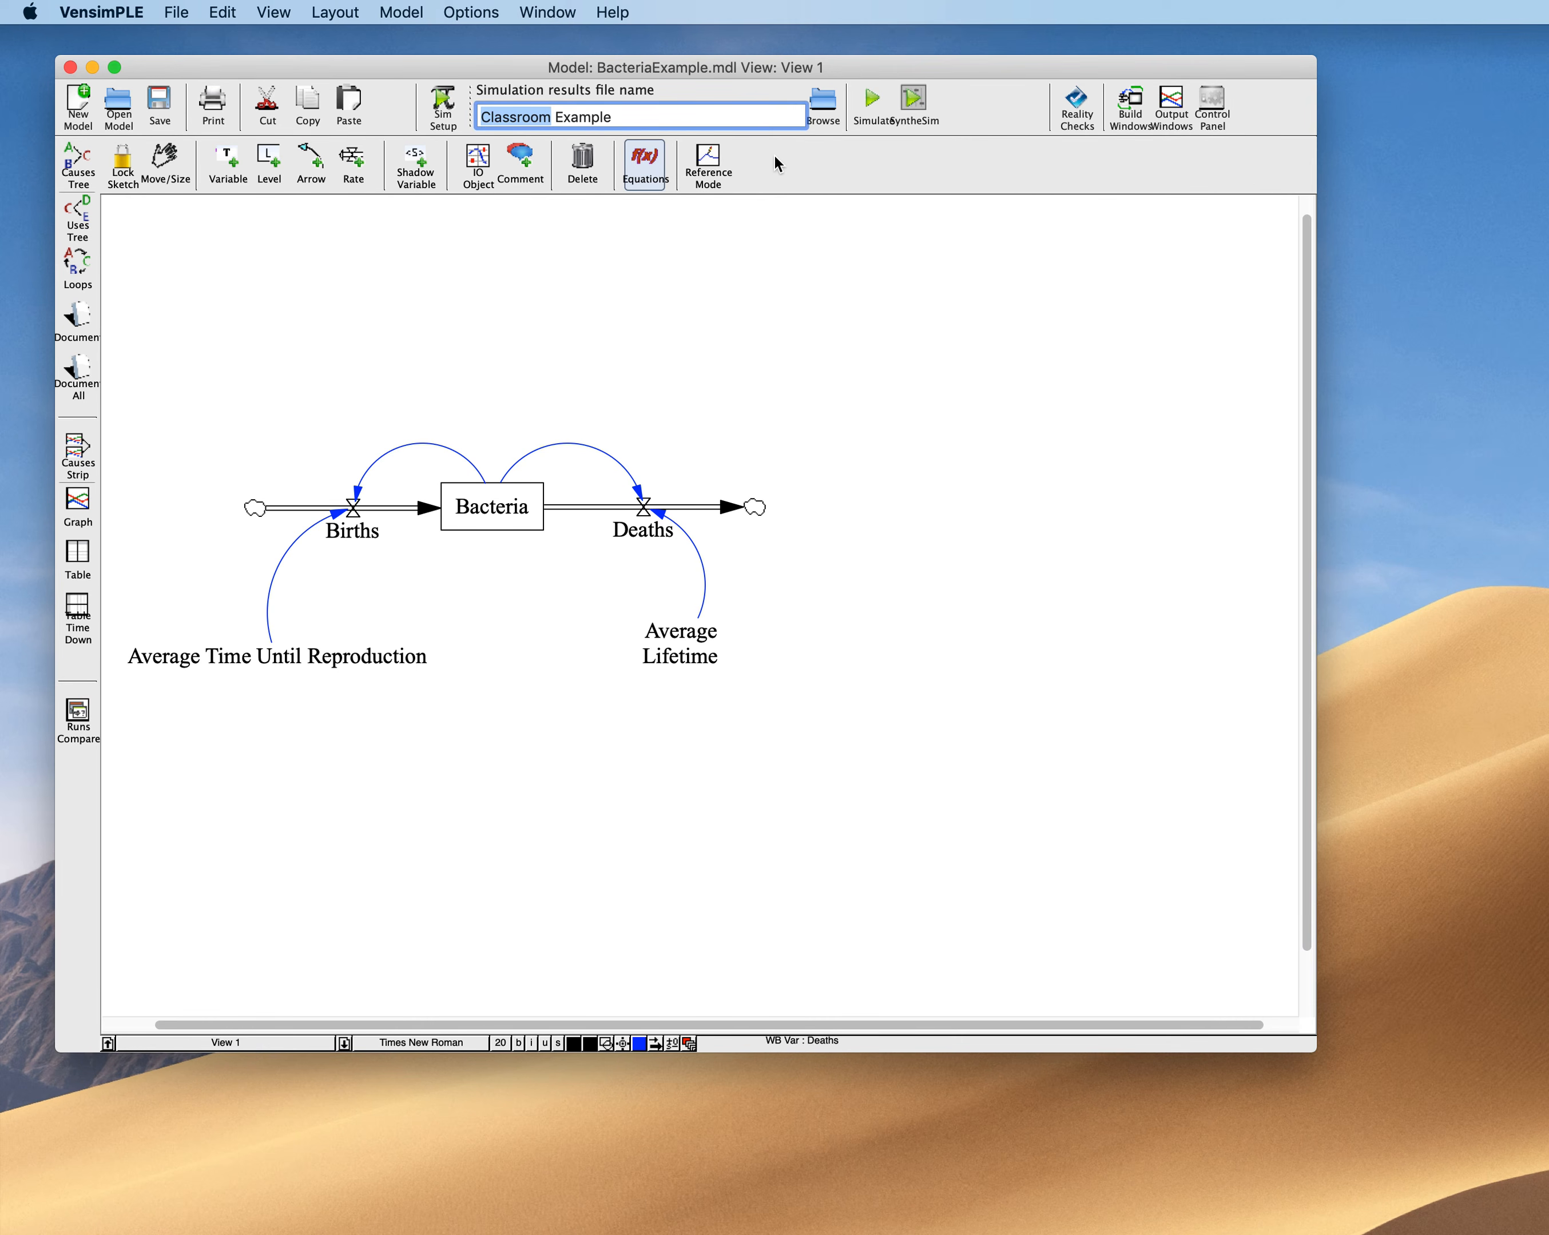
pyautogui.press('Left')
pyautogui.press('super+a')
pyautogui.write('Slow Parame')
pyautogui.click(871, 101)
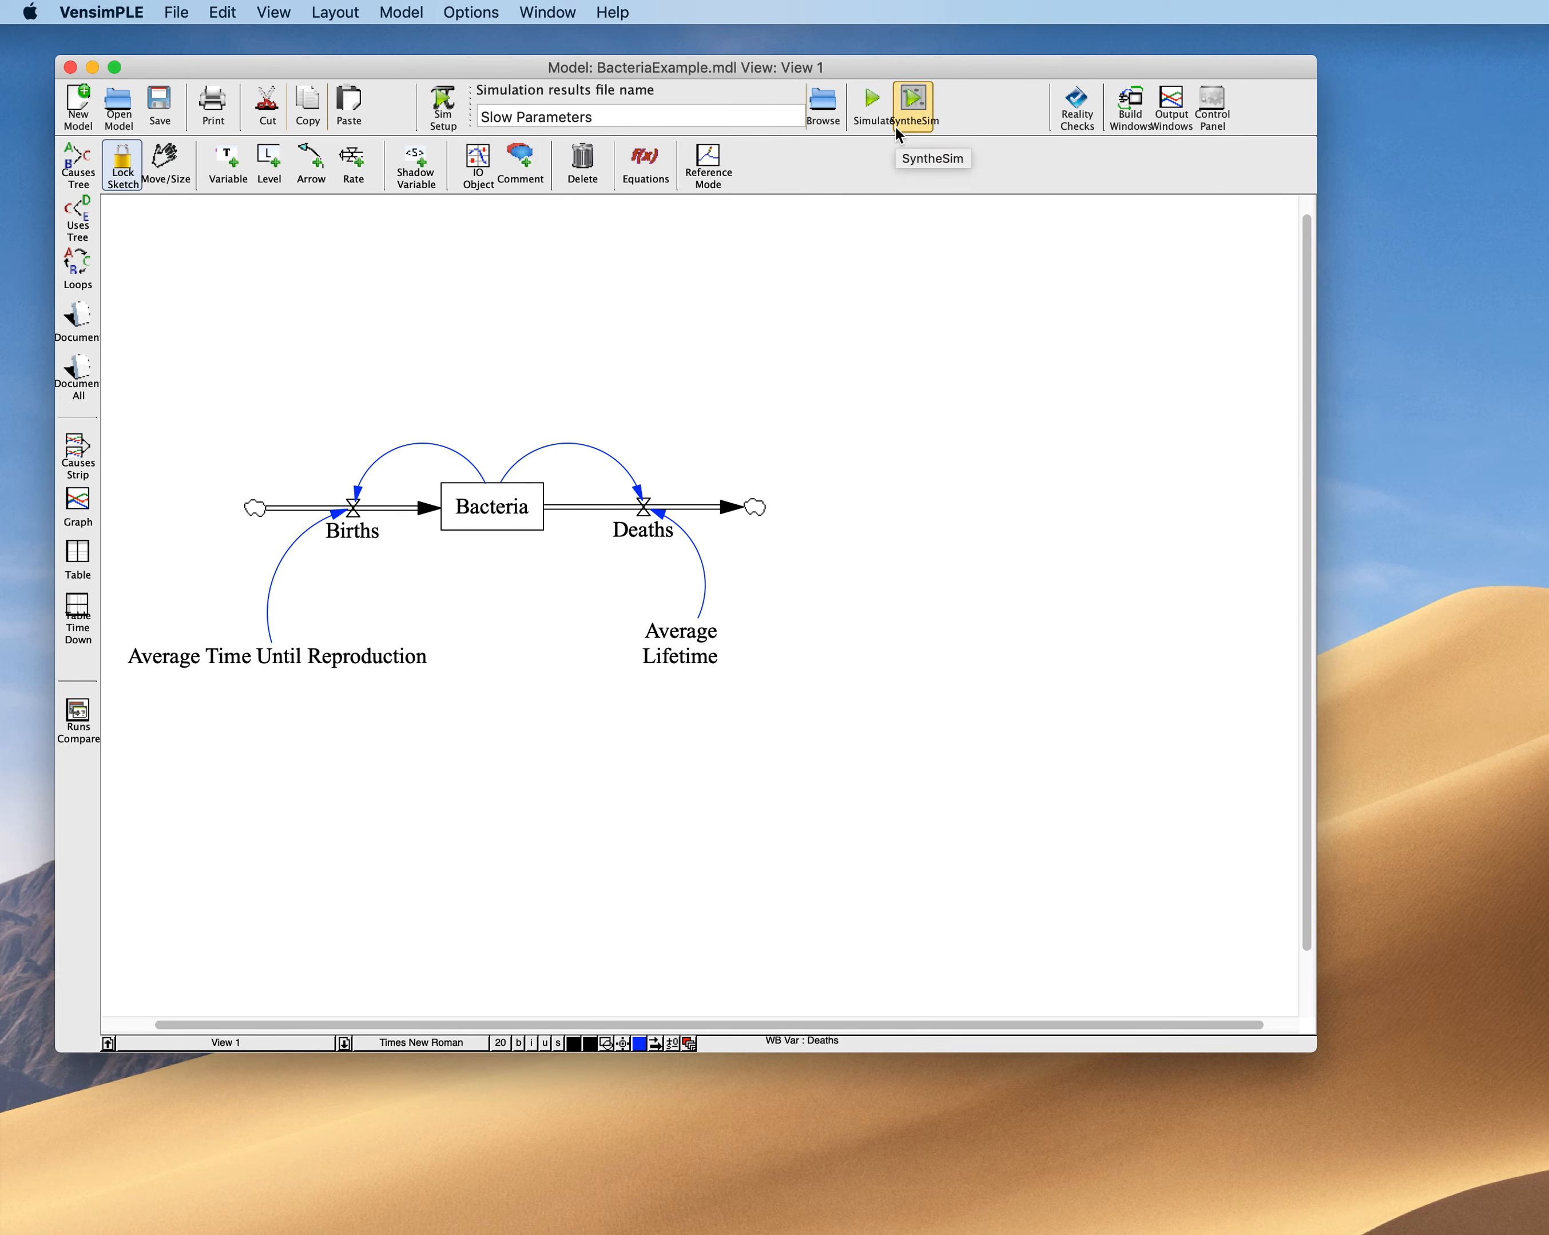
pyautogui.click(822, 114)
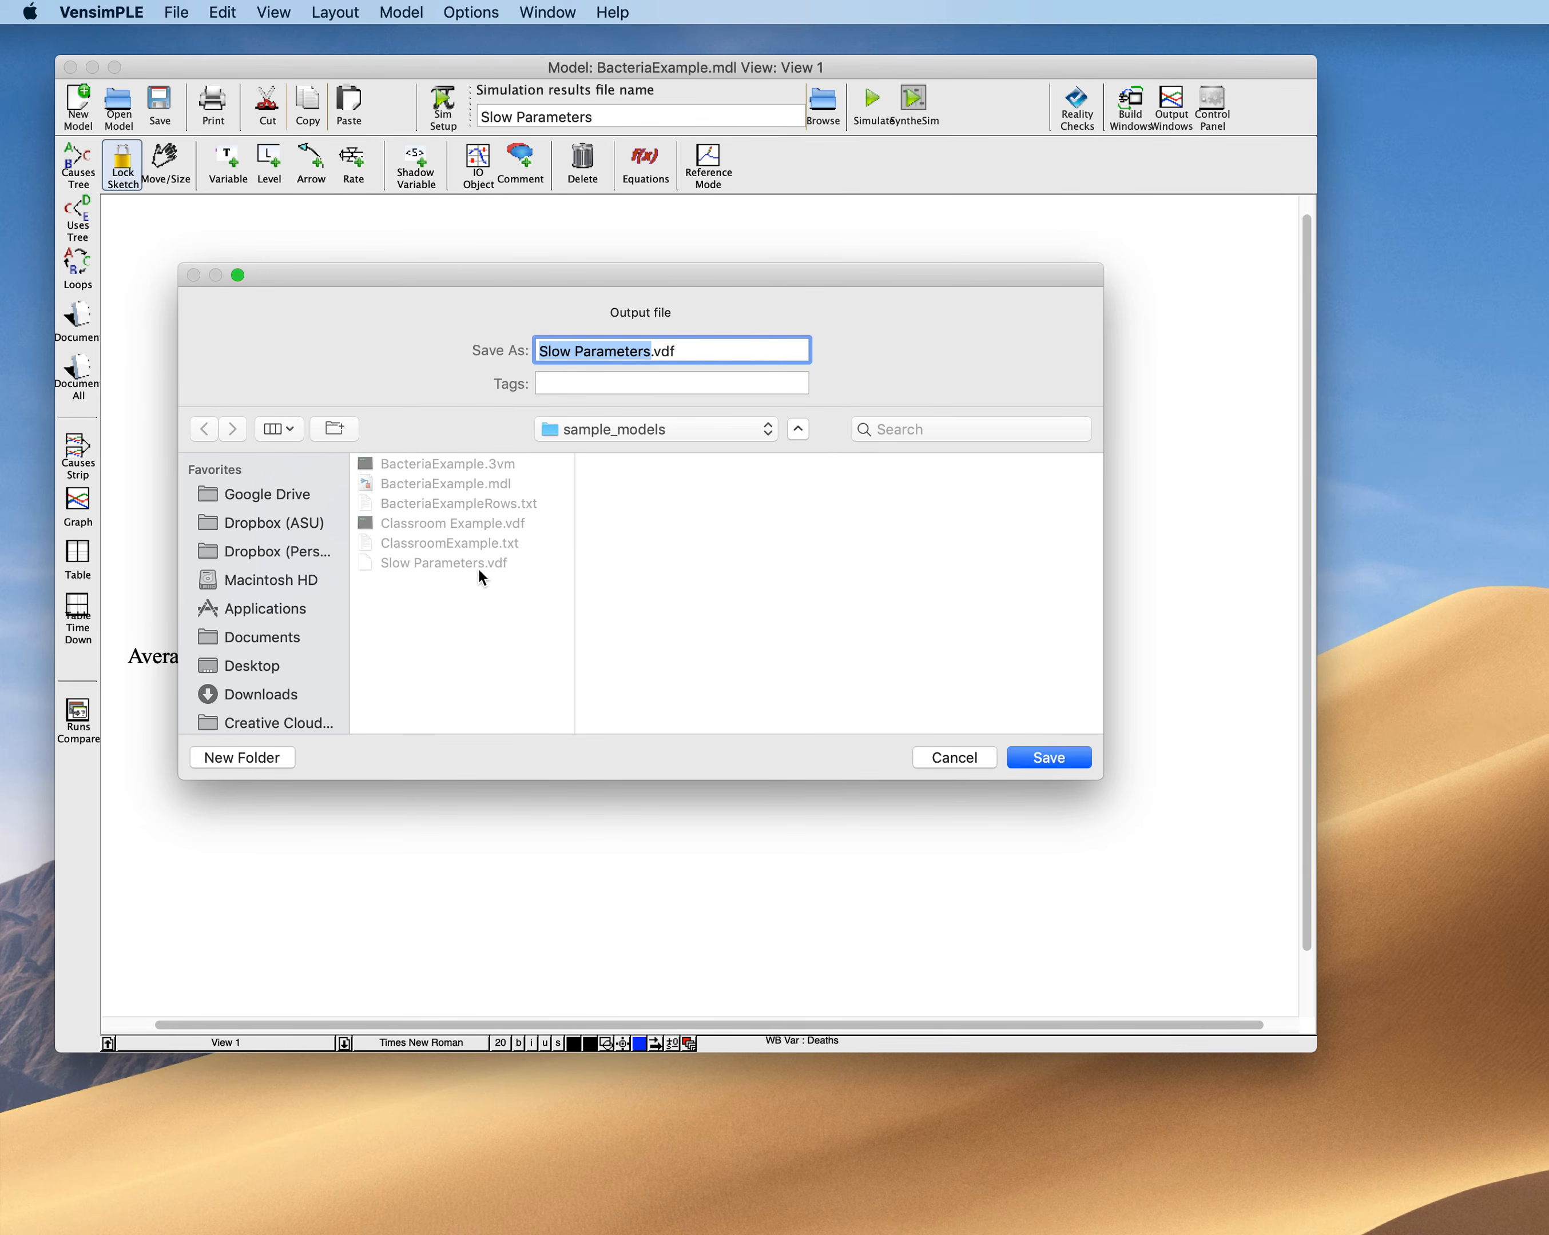
pyautogui.click(958, 760)
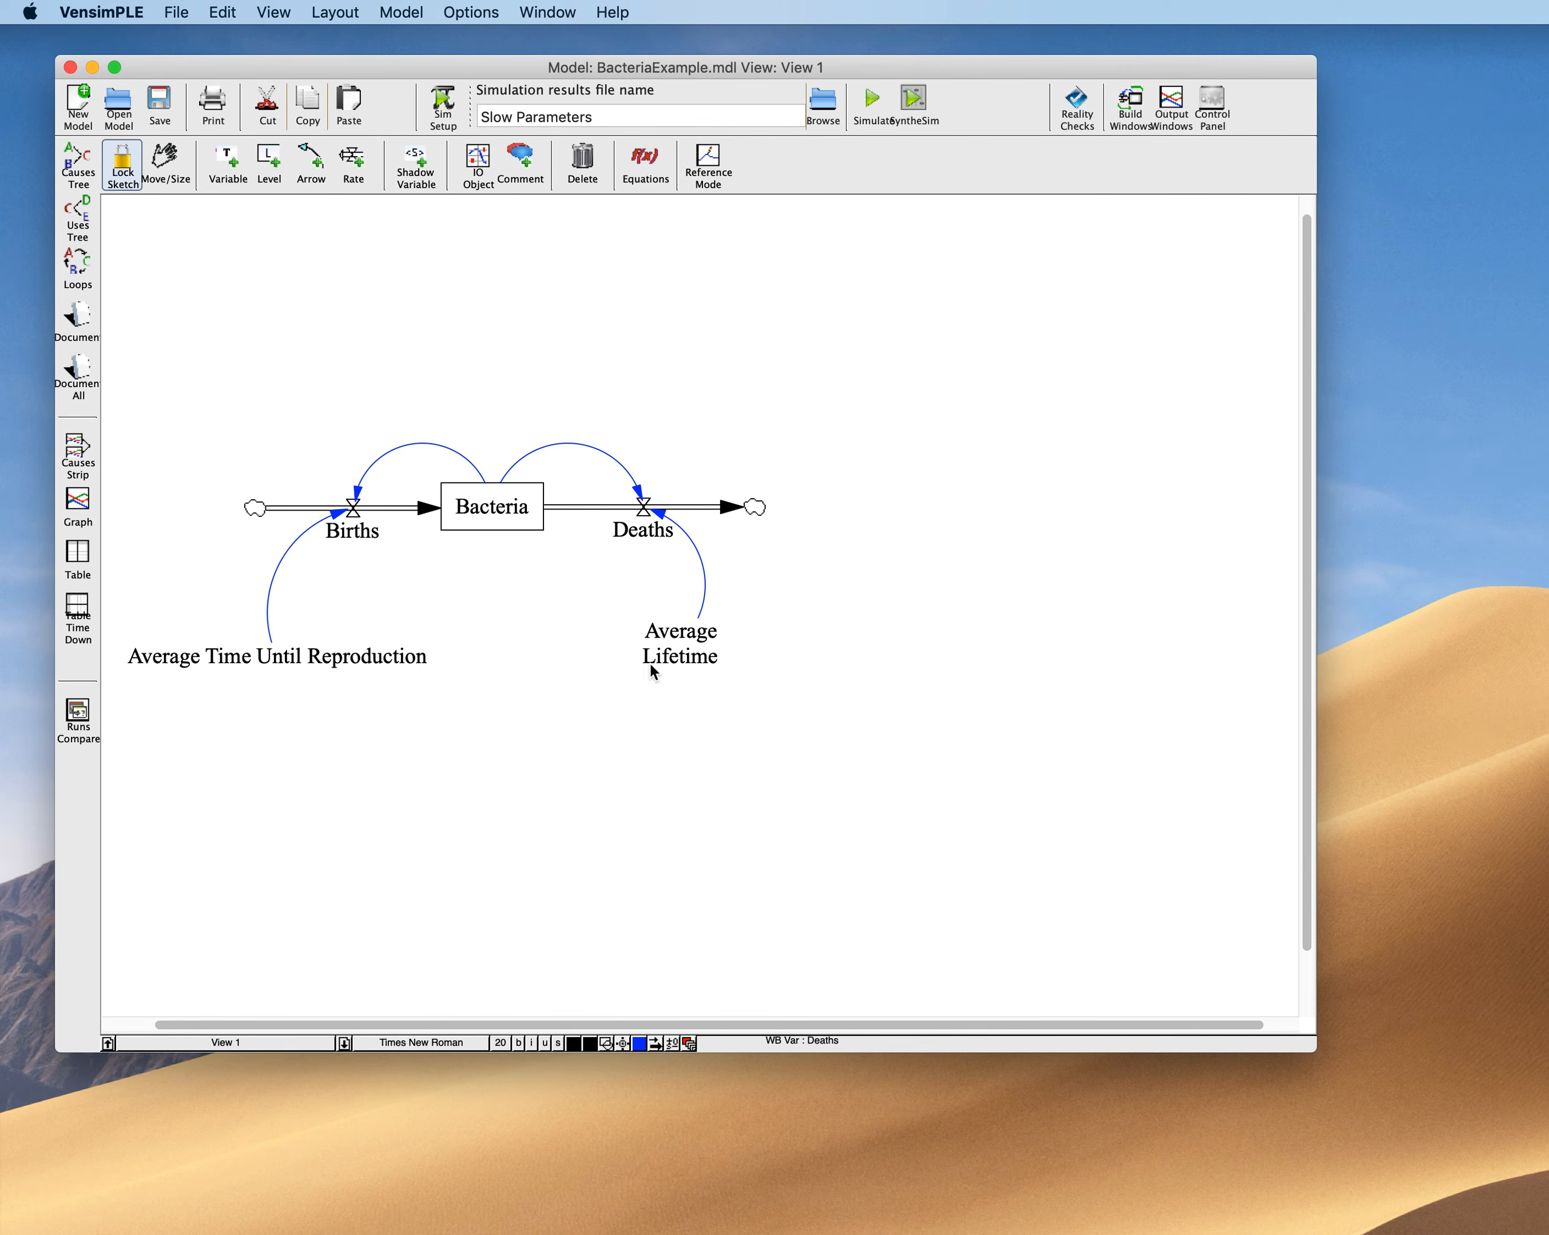
# Graph Average Time Until Reproduction for both runs, move the graph clear of the model, and close it
pyautogui.click(77, 502)
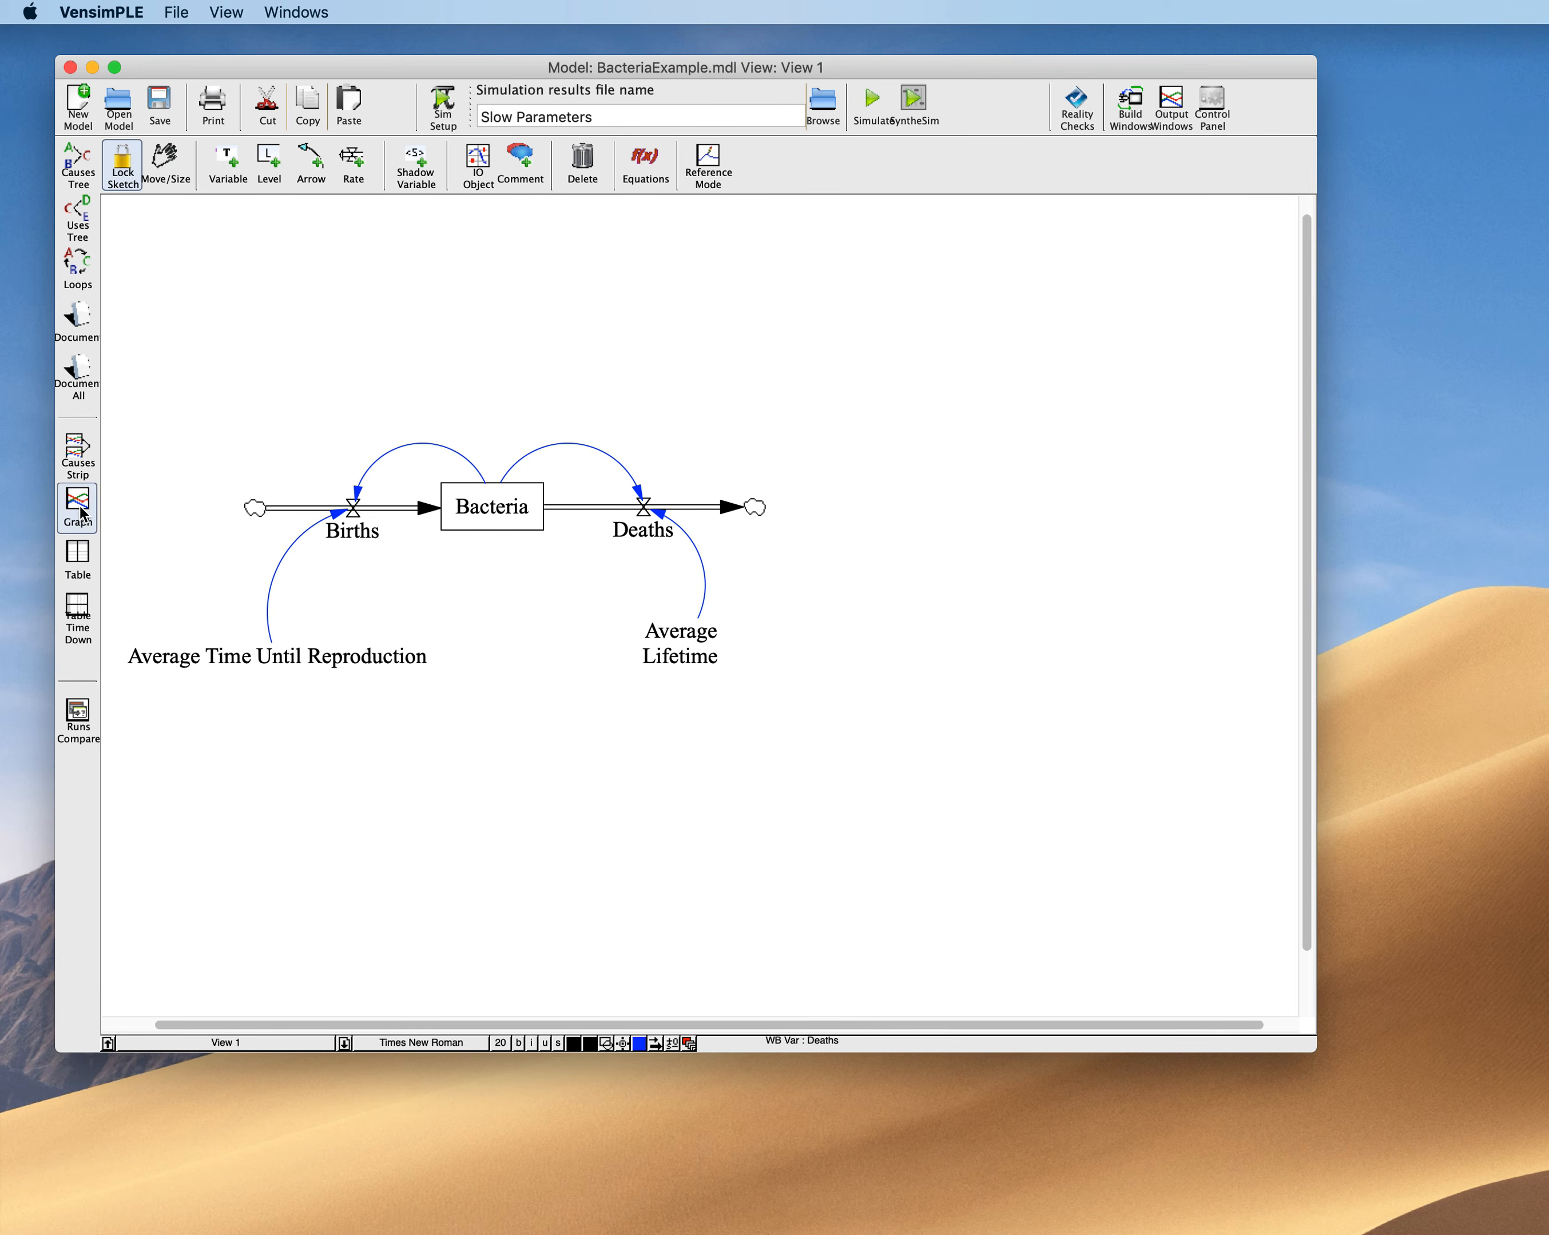
pyautogui.moveTo(1058, 434); pyautogui.dragTo(1065, 223)
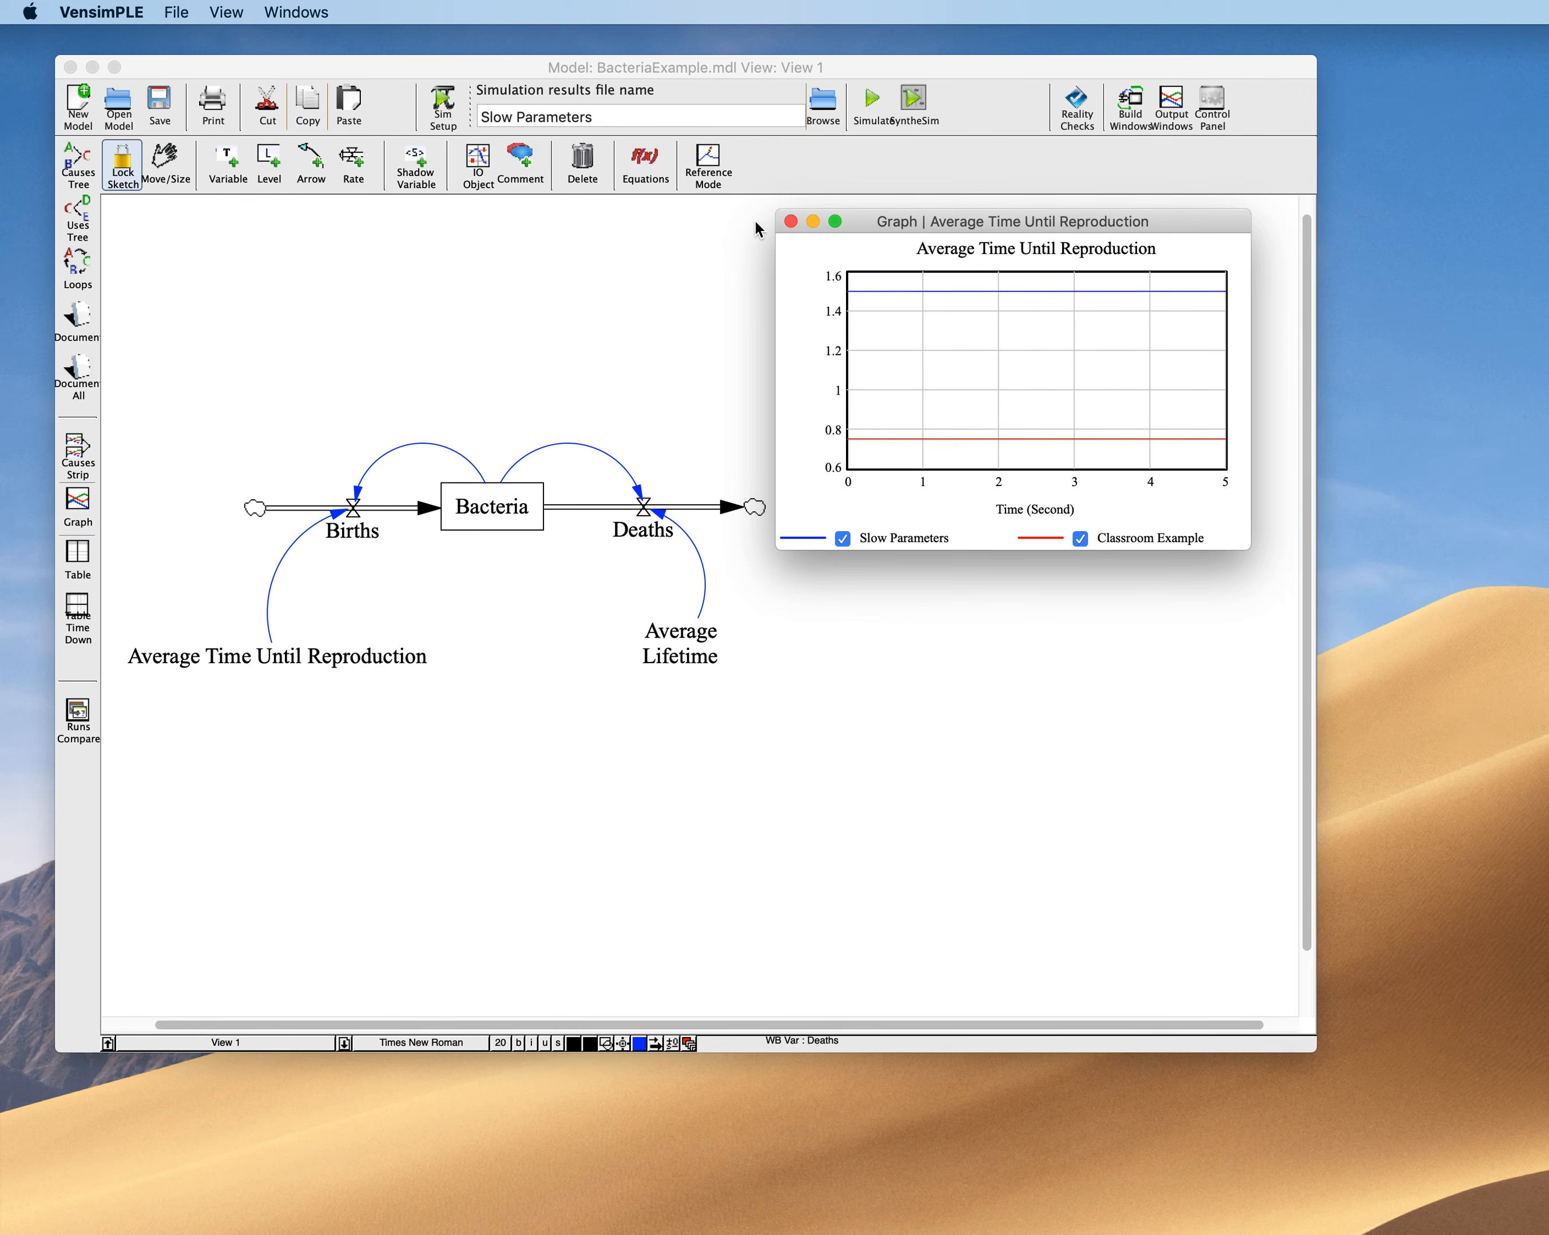
pyautogui.click(793, 222)
# Graph Bacteria and compare the Slow Parameters and Classroom Example runs by highlighting and toggling their curves, closing the graph when done
pyautogui.click(164, 163)
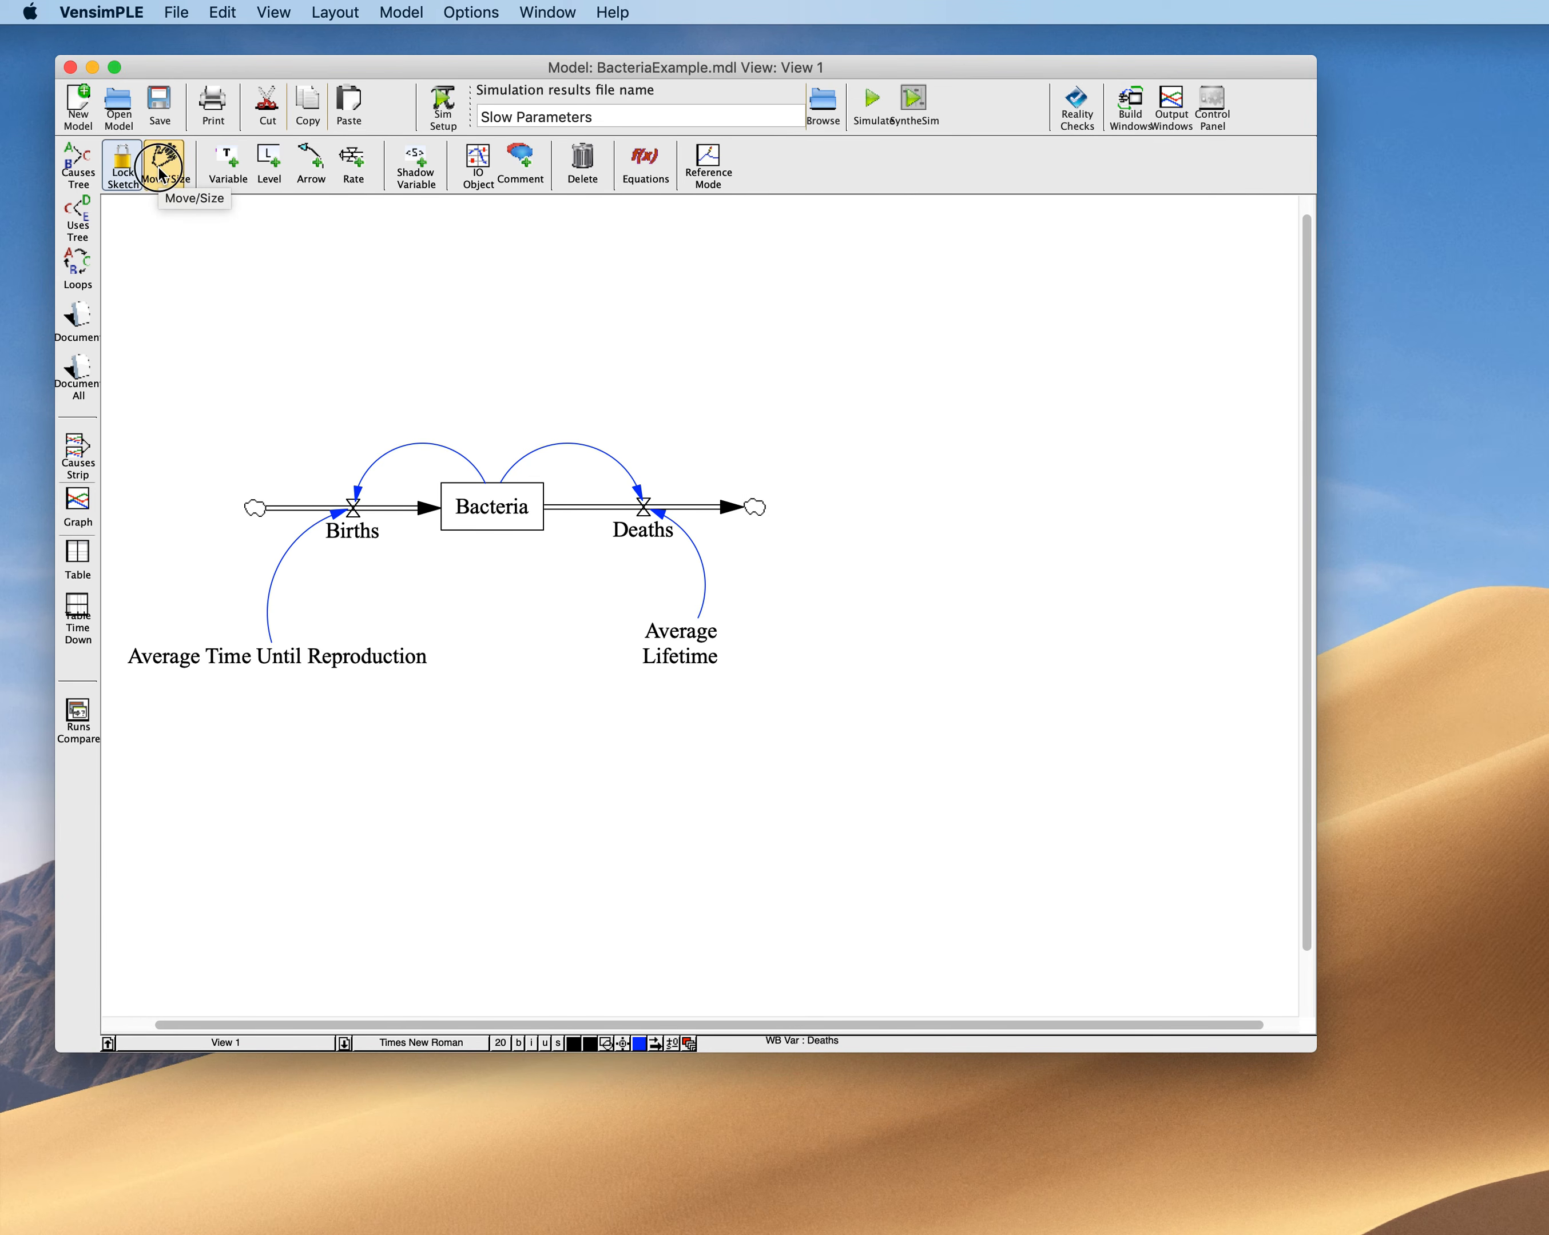
pyautogui.click(492, 508)
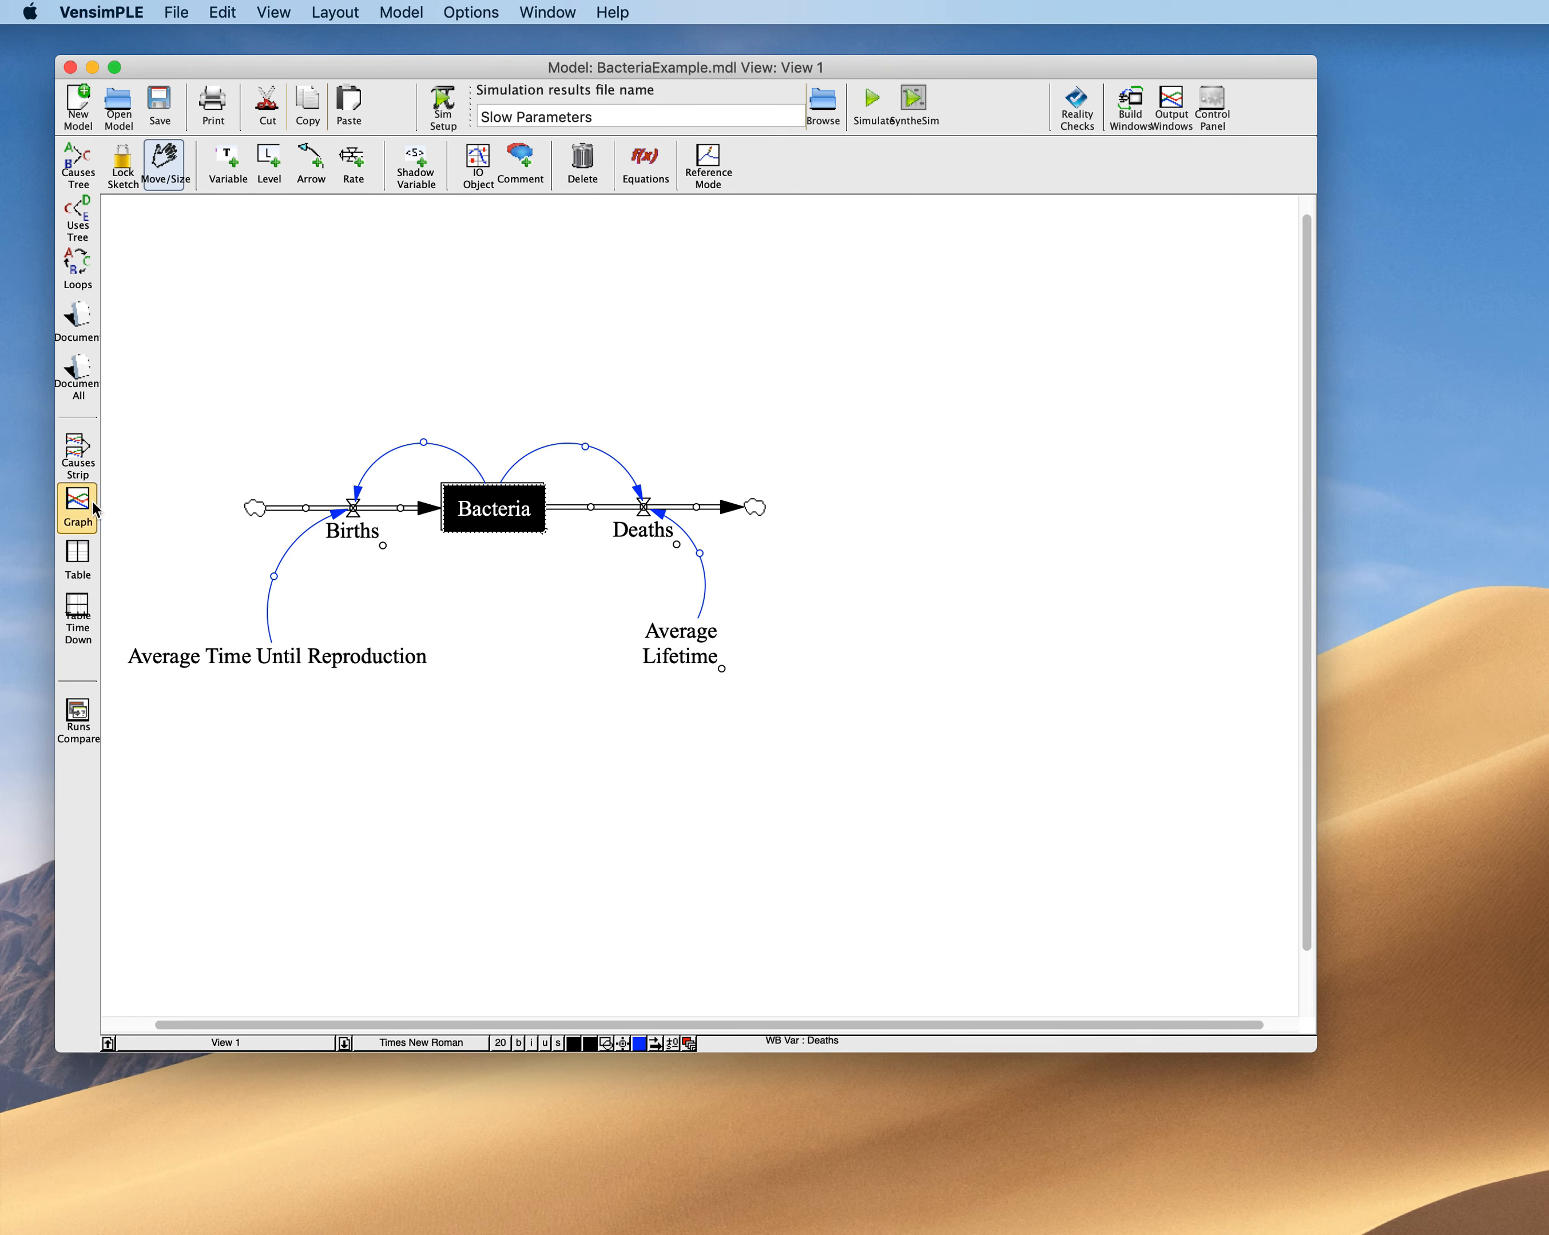
pyautogui.click(70, 523)
pyautogui.moveTo(1068, 439); pyautogui.dragTo(1014, 257)
pyautogui.click(839, 573)
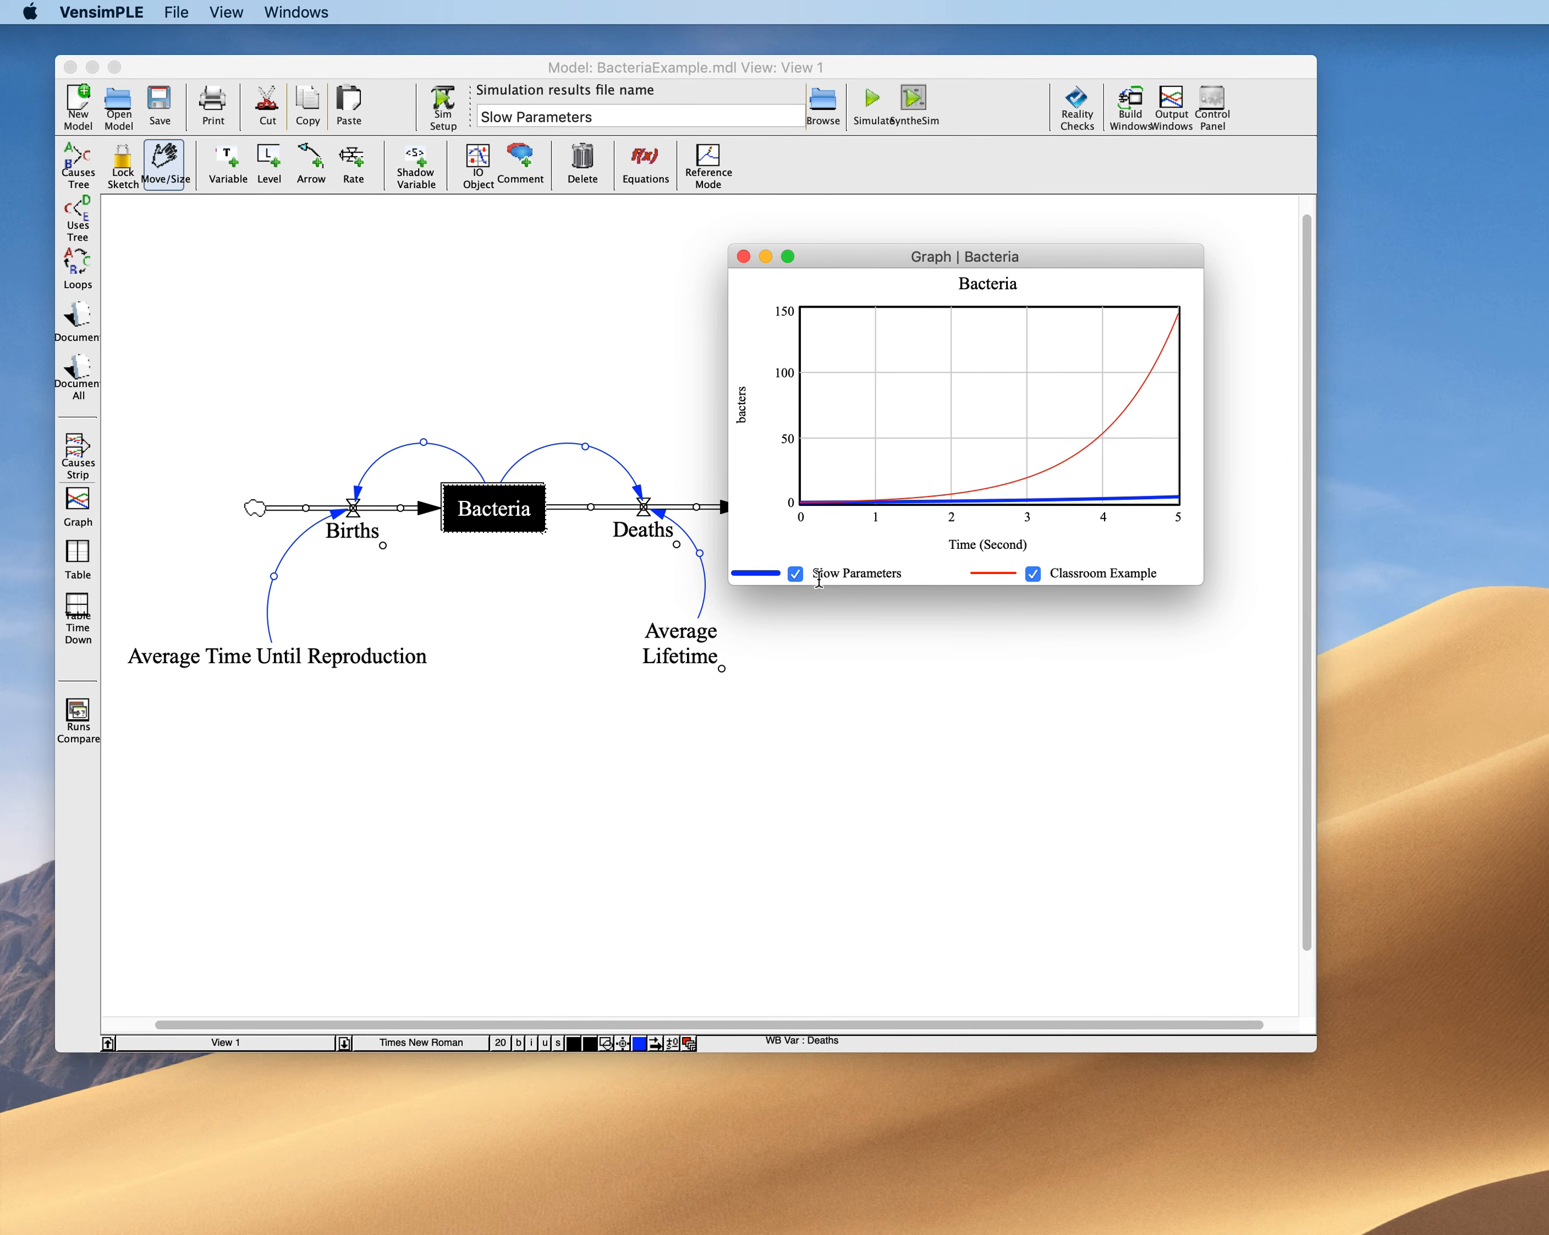
pyautogui.click(1034, 574)
pyautogui.click(1034, 574)
pyautogui.click(796, 575)
pyautogui.click(795, 574)
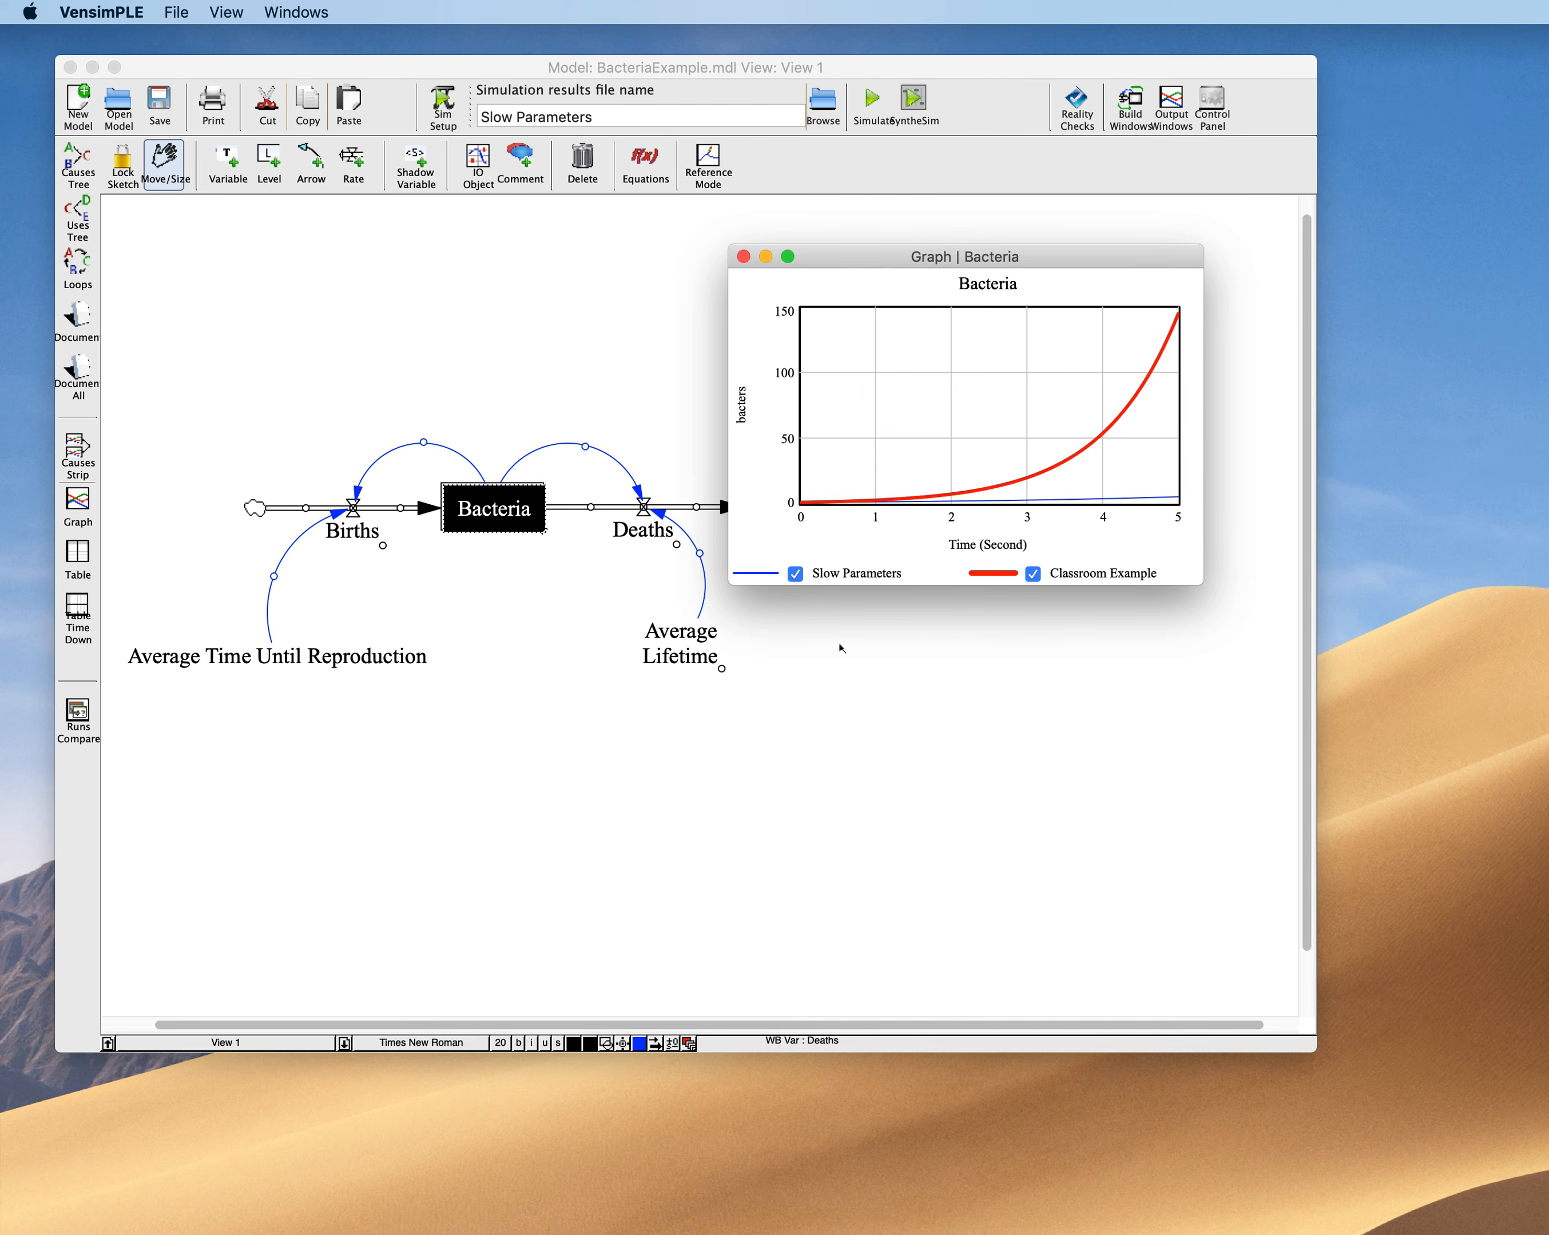
pyautogui.click(742, 257)
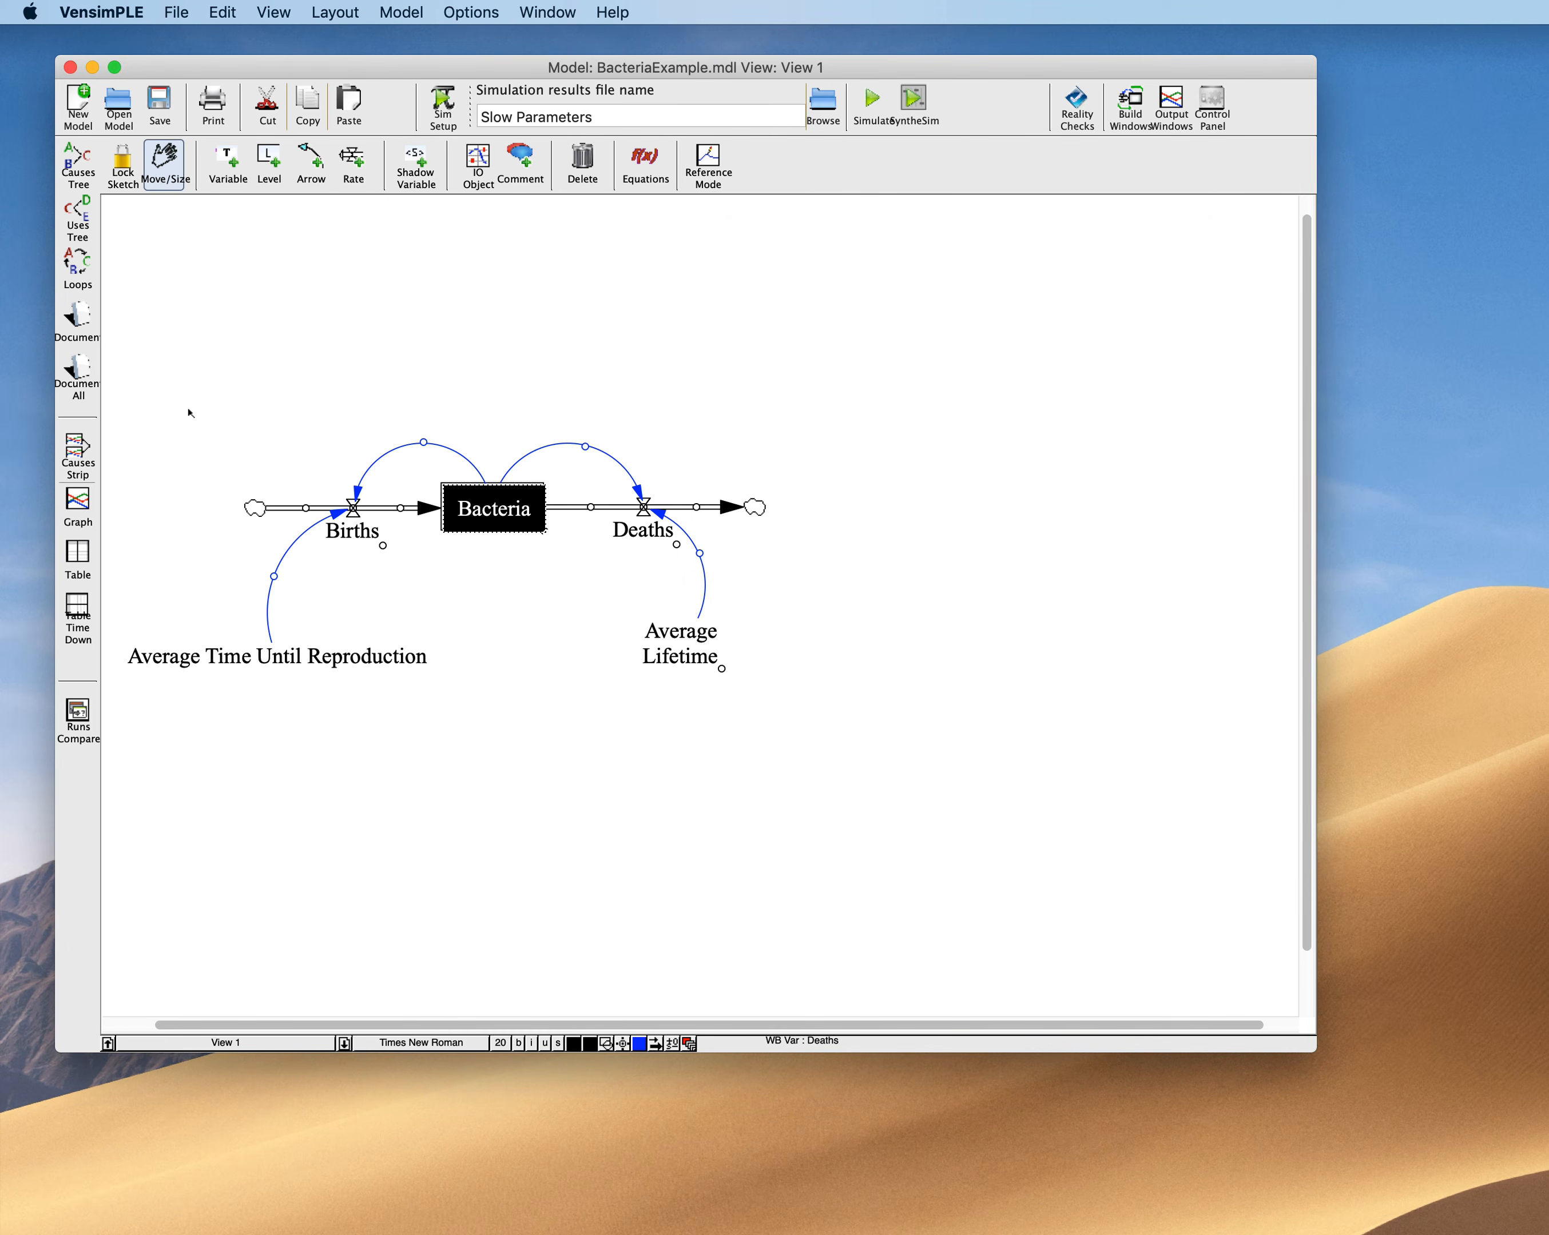
# Graph Births and Bacteria together for both runs and enlarge the graph window over the model
pyautogui.click(186, 410)
pyautogui.moveTo(222, 423); pyautogui.dragTo(439, 575)
pyautogui.moveTo(191, 361); pyautogui.dragTo(541, 573)
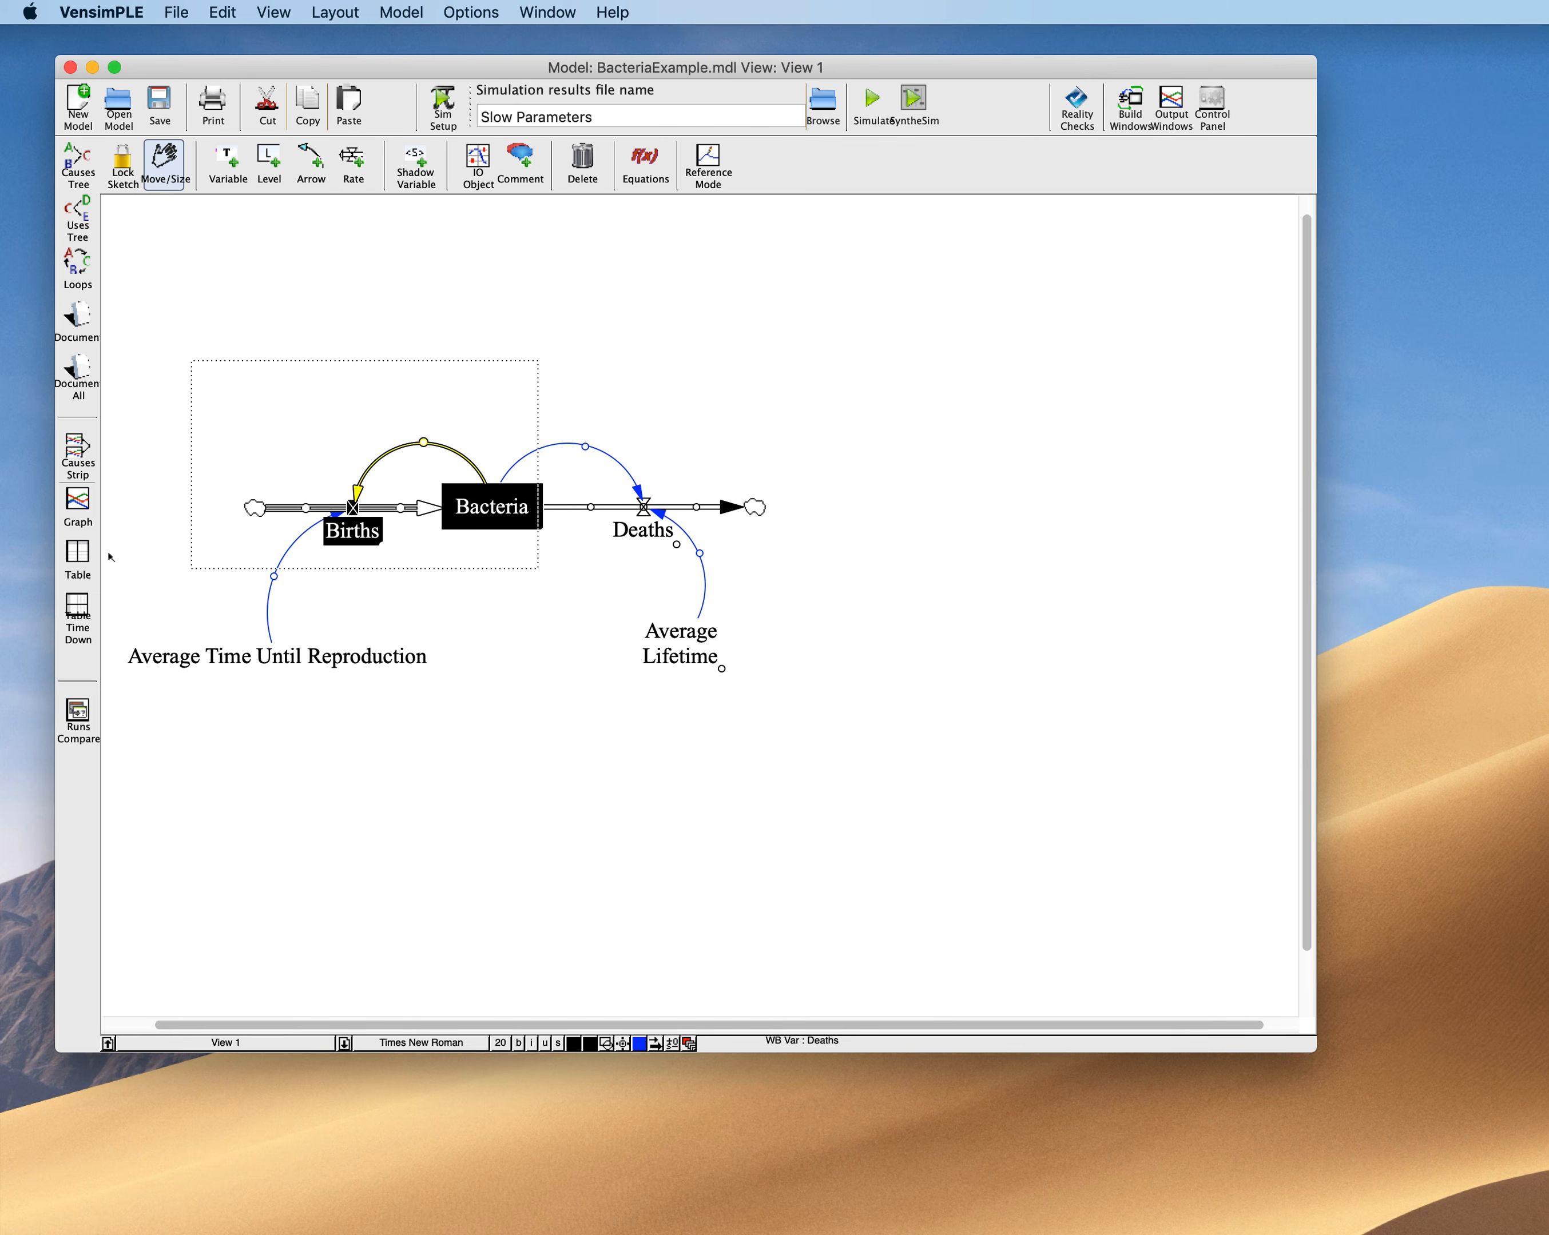
pyautogui.click(76, 502)
pyautogui.moveTo(894, 425); pyautogui.dragTo(572, 242)
pyautogui.moveTo(913, 576); pyautogui.dragTo(1214, 907)
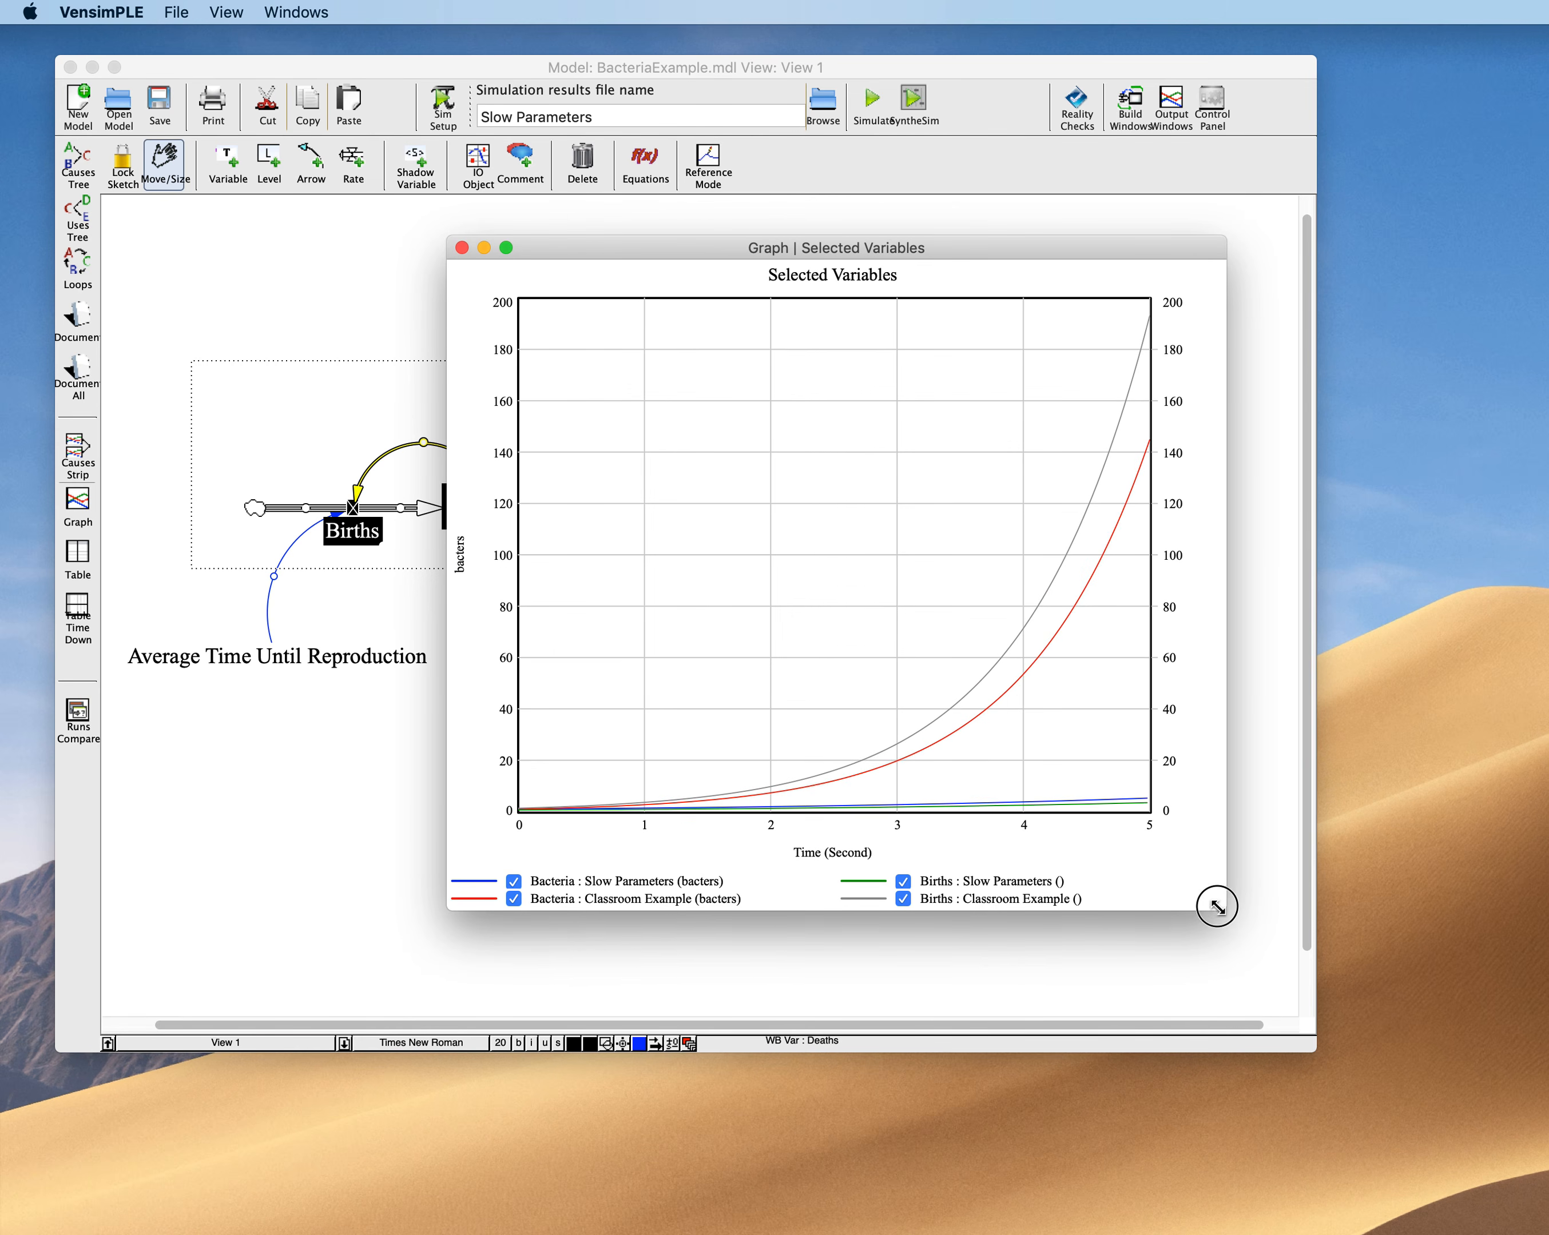
# Highlight the Bacteria and Births curves of each run in turn to tell them apart, and close the graph
pyautogui.click(550, 879)
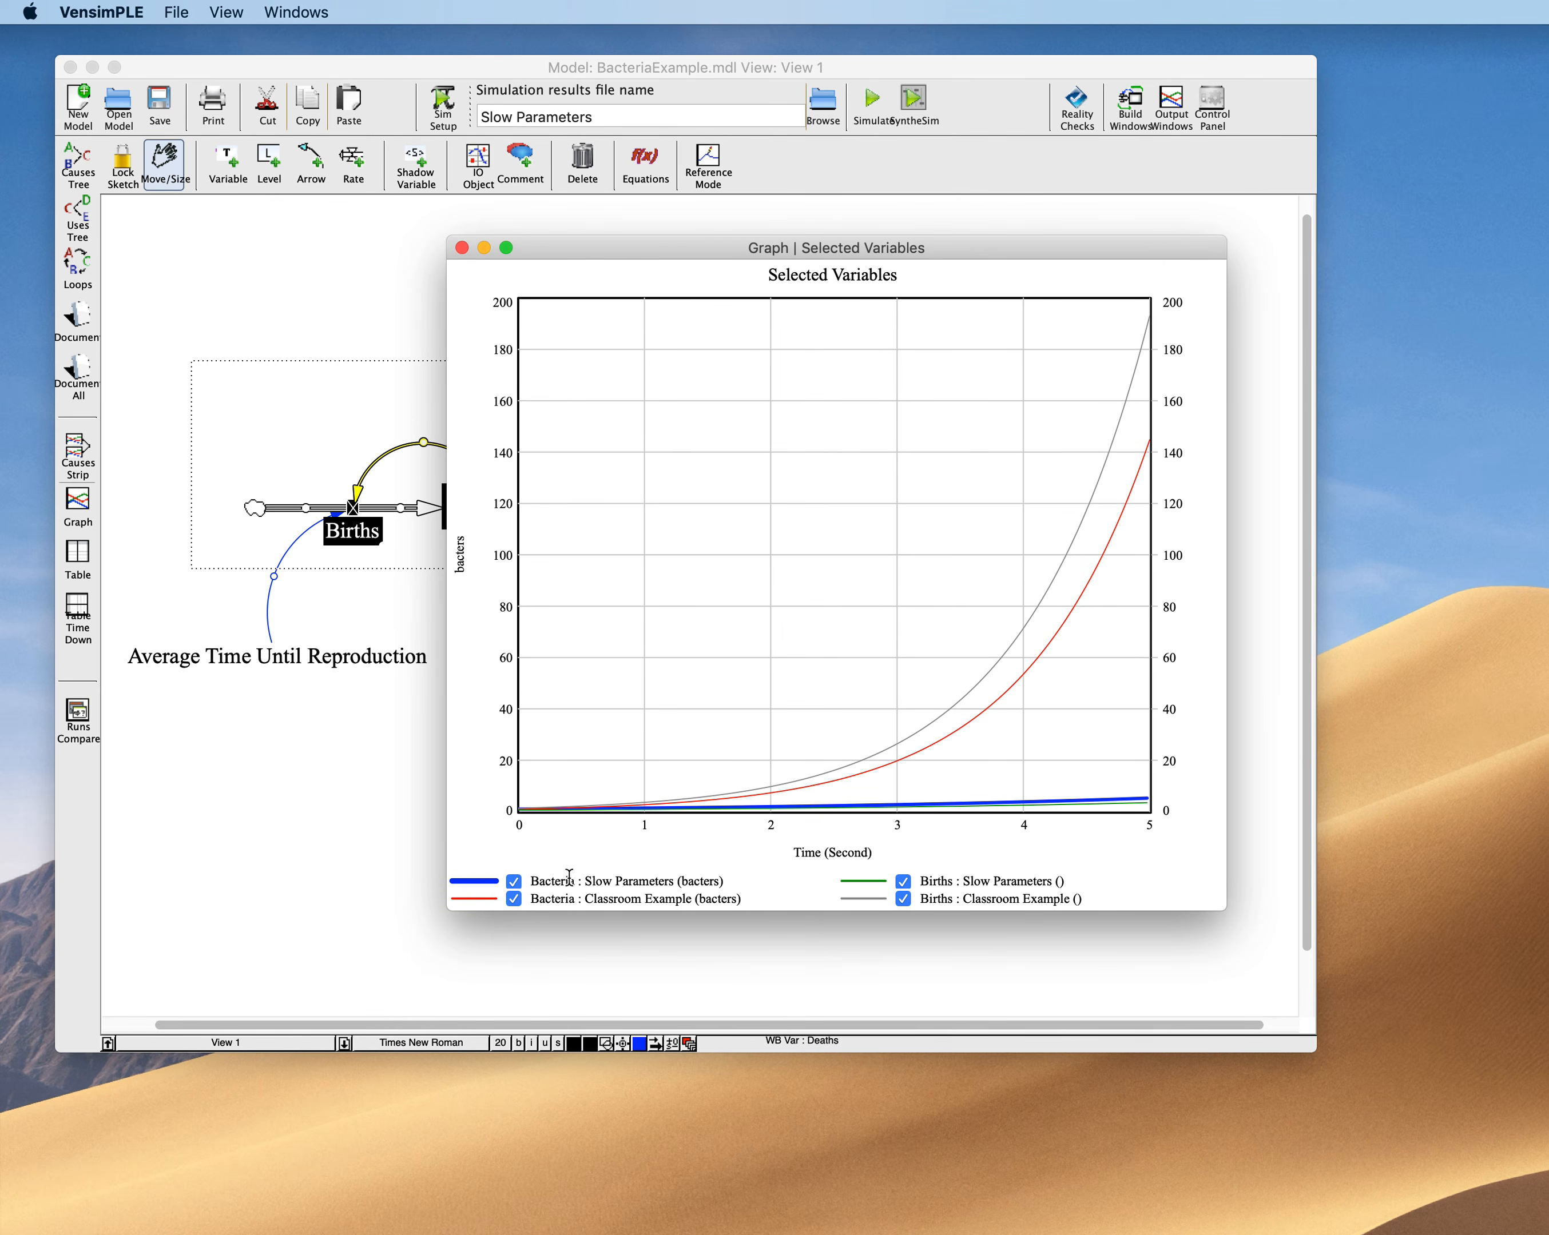
pyautogui.click(631, 899)
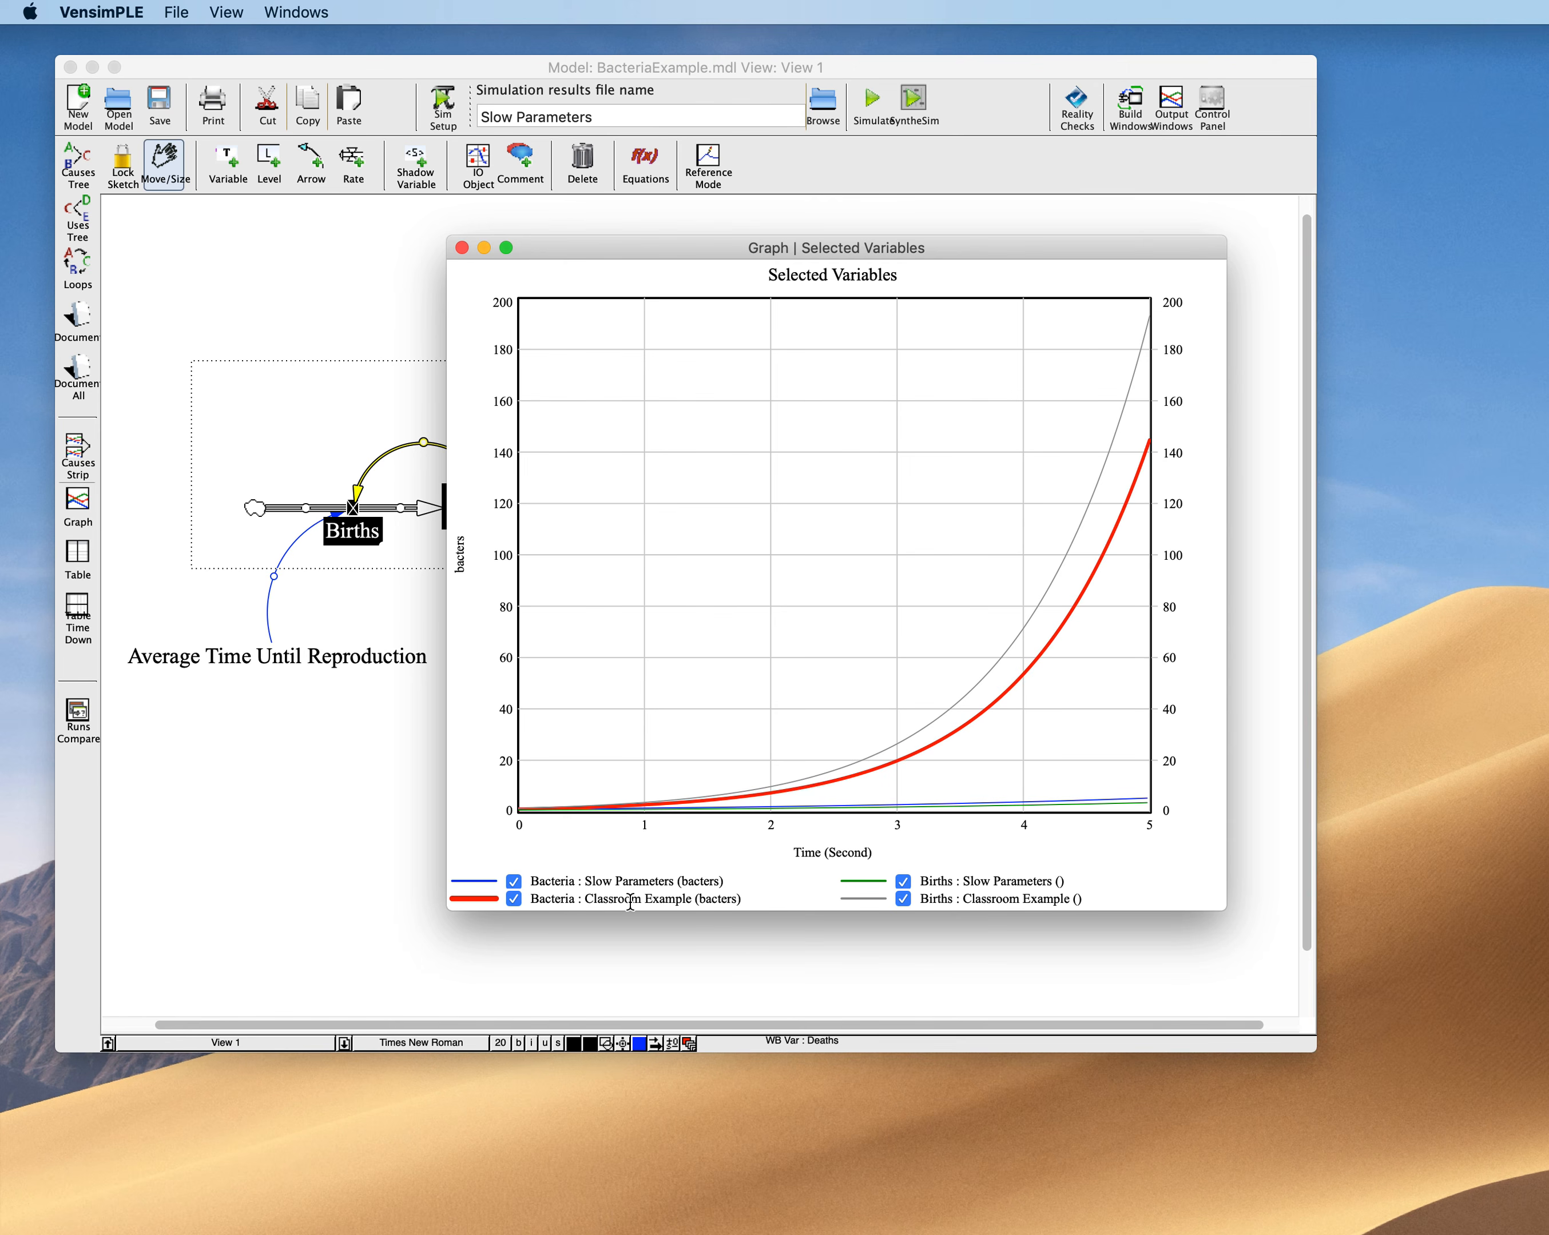
pyautogui.click(626, 881)
pyautogui.click(934, 879)
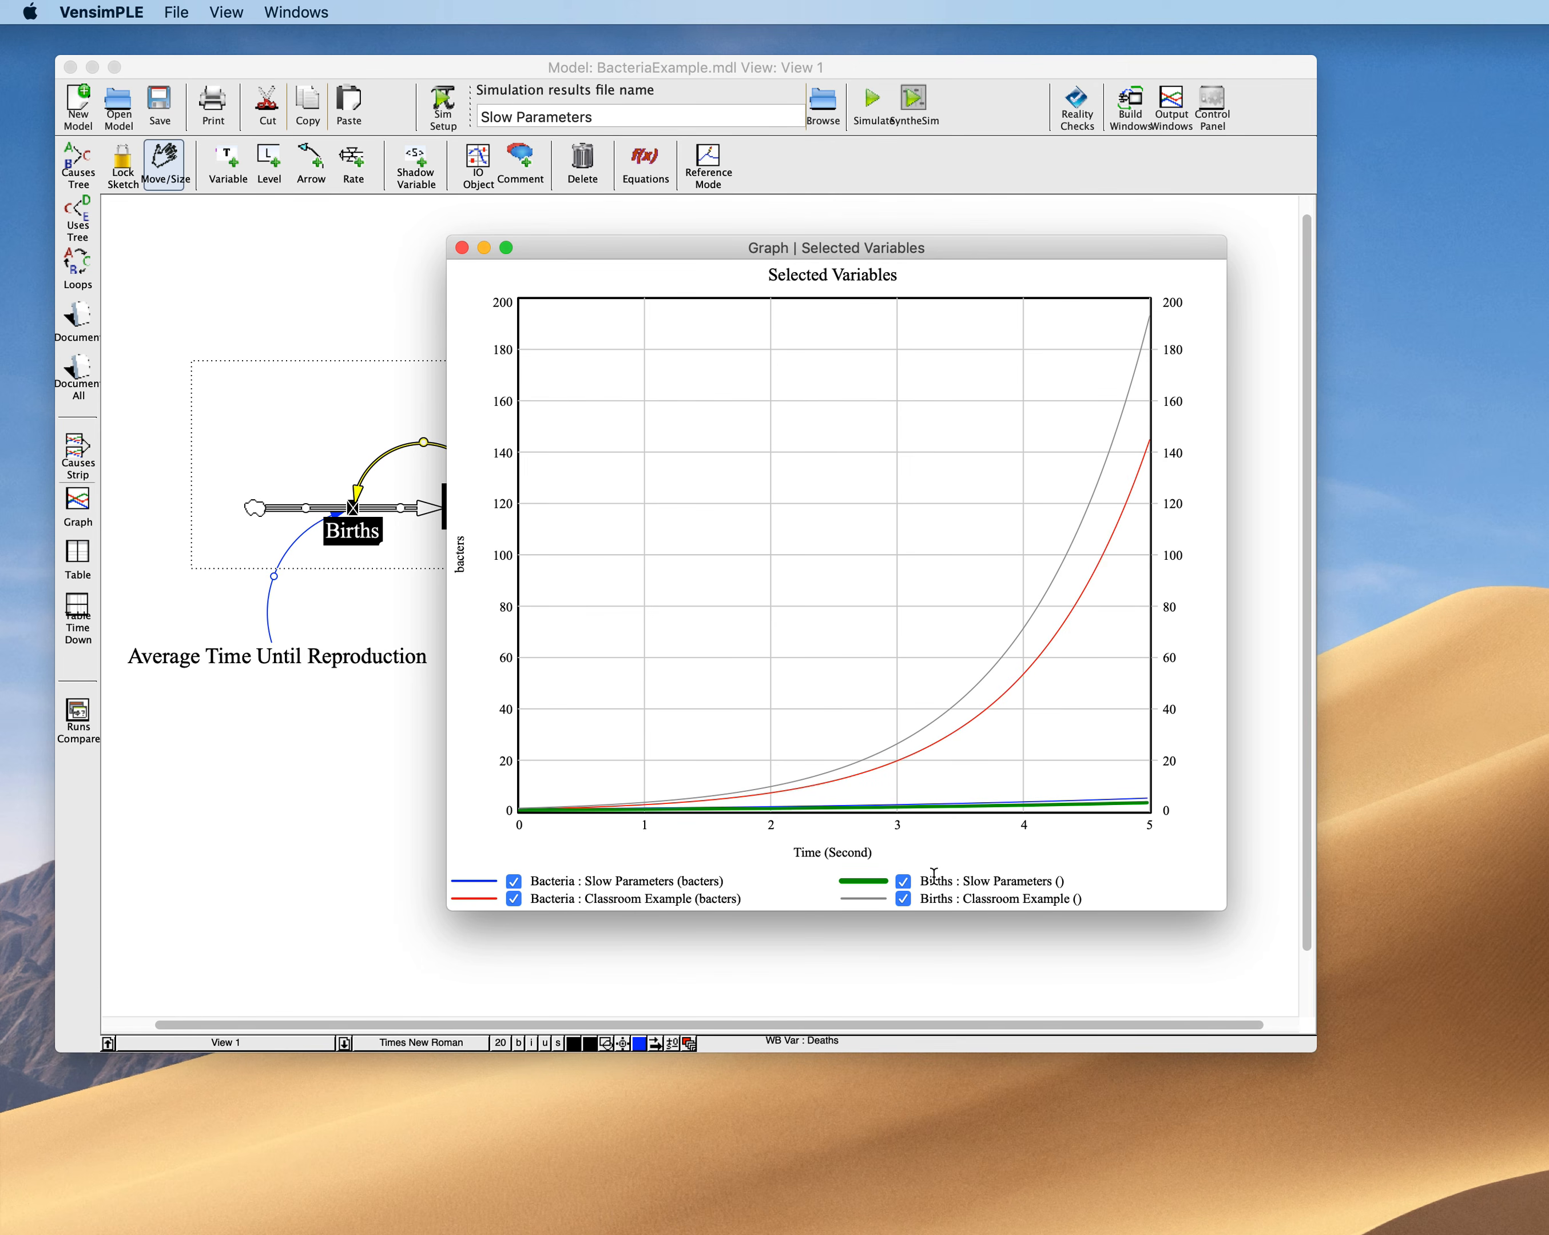
pyautogui.click(934, 899)
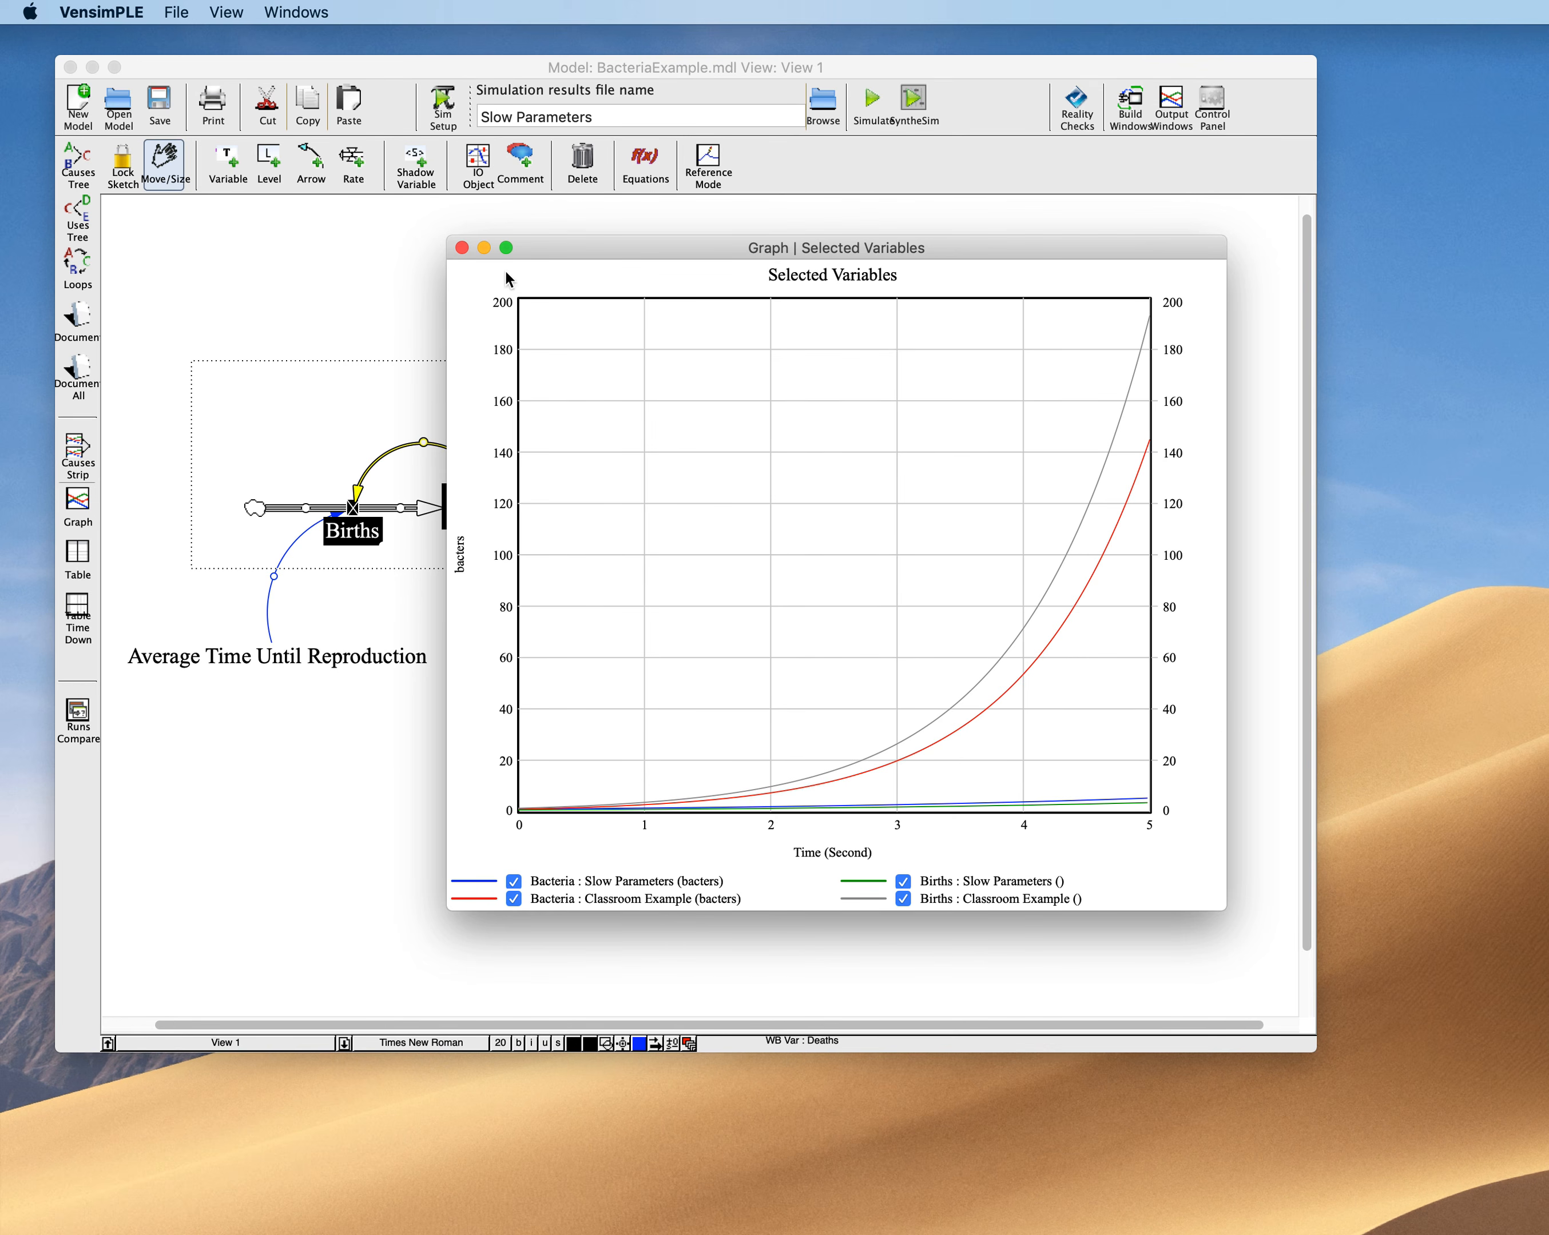
pyautogui.click(462, 247)
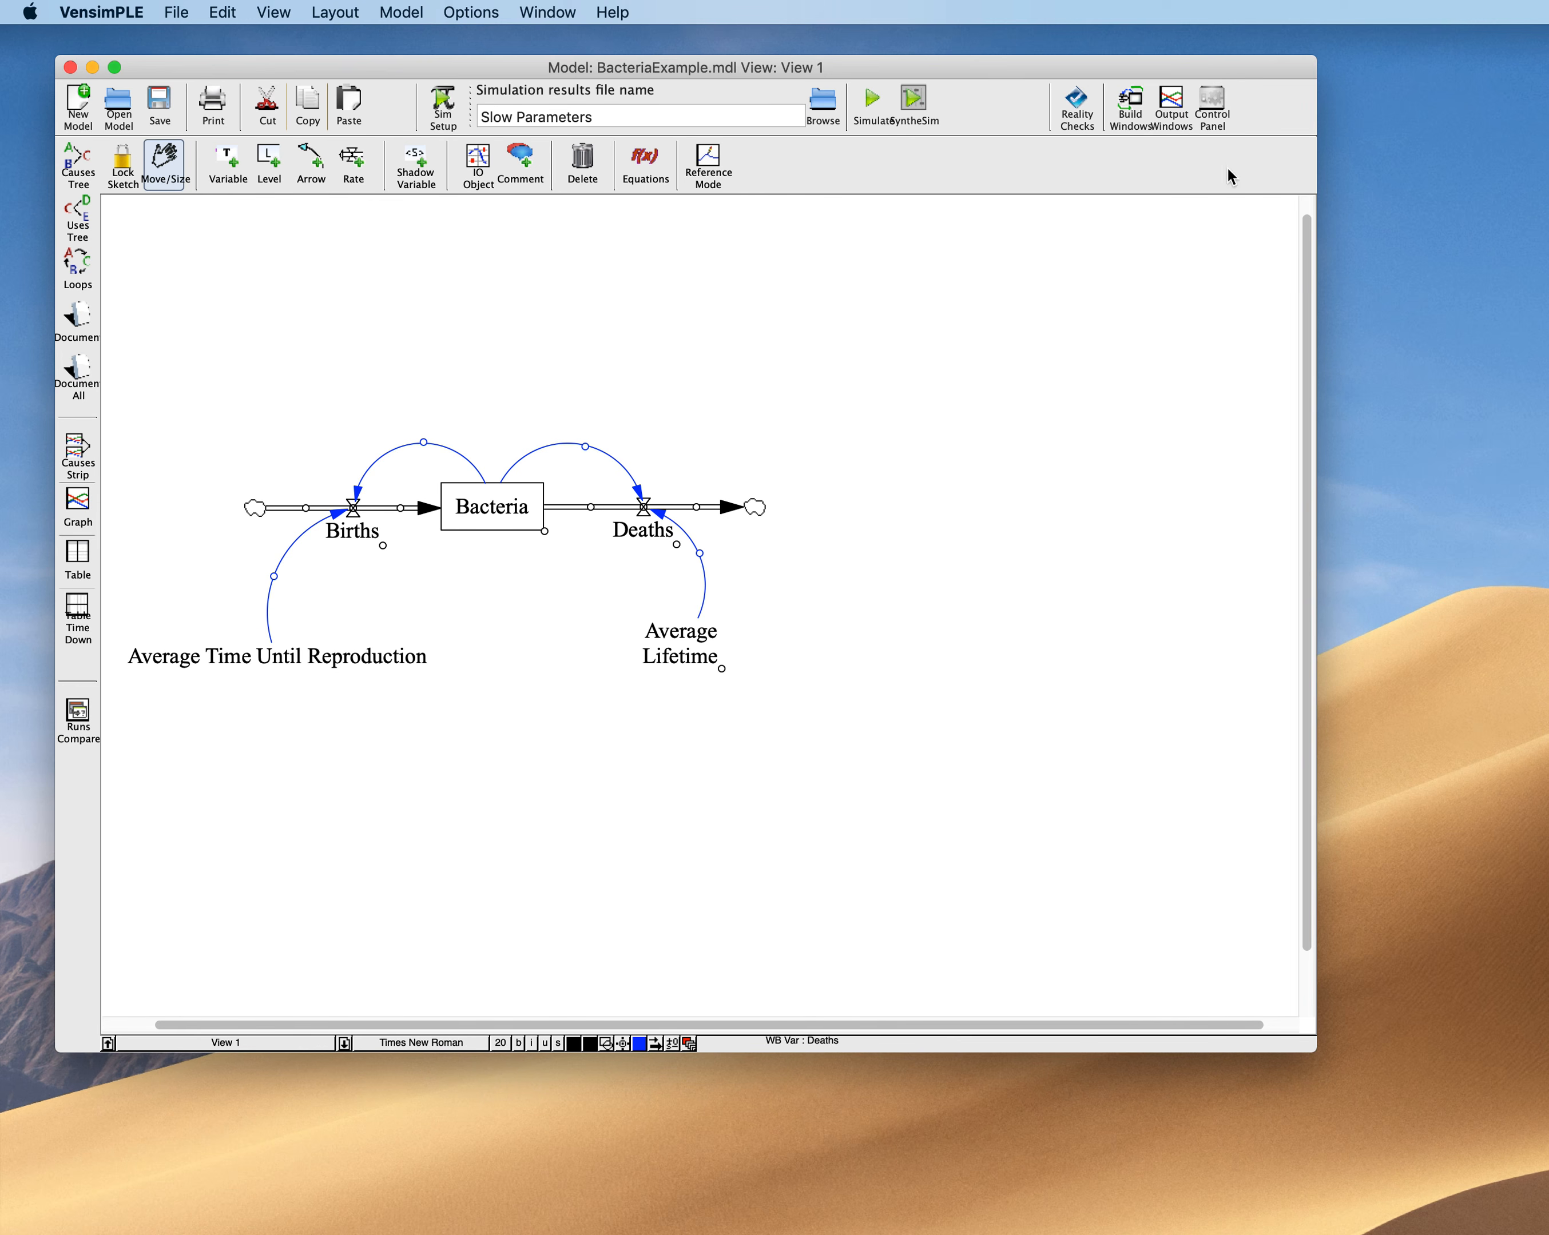
# Unload the Slow Parameters dataset, leaving only Classroom Example loaded
pyautogui.click(1212, 106)
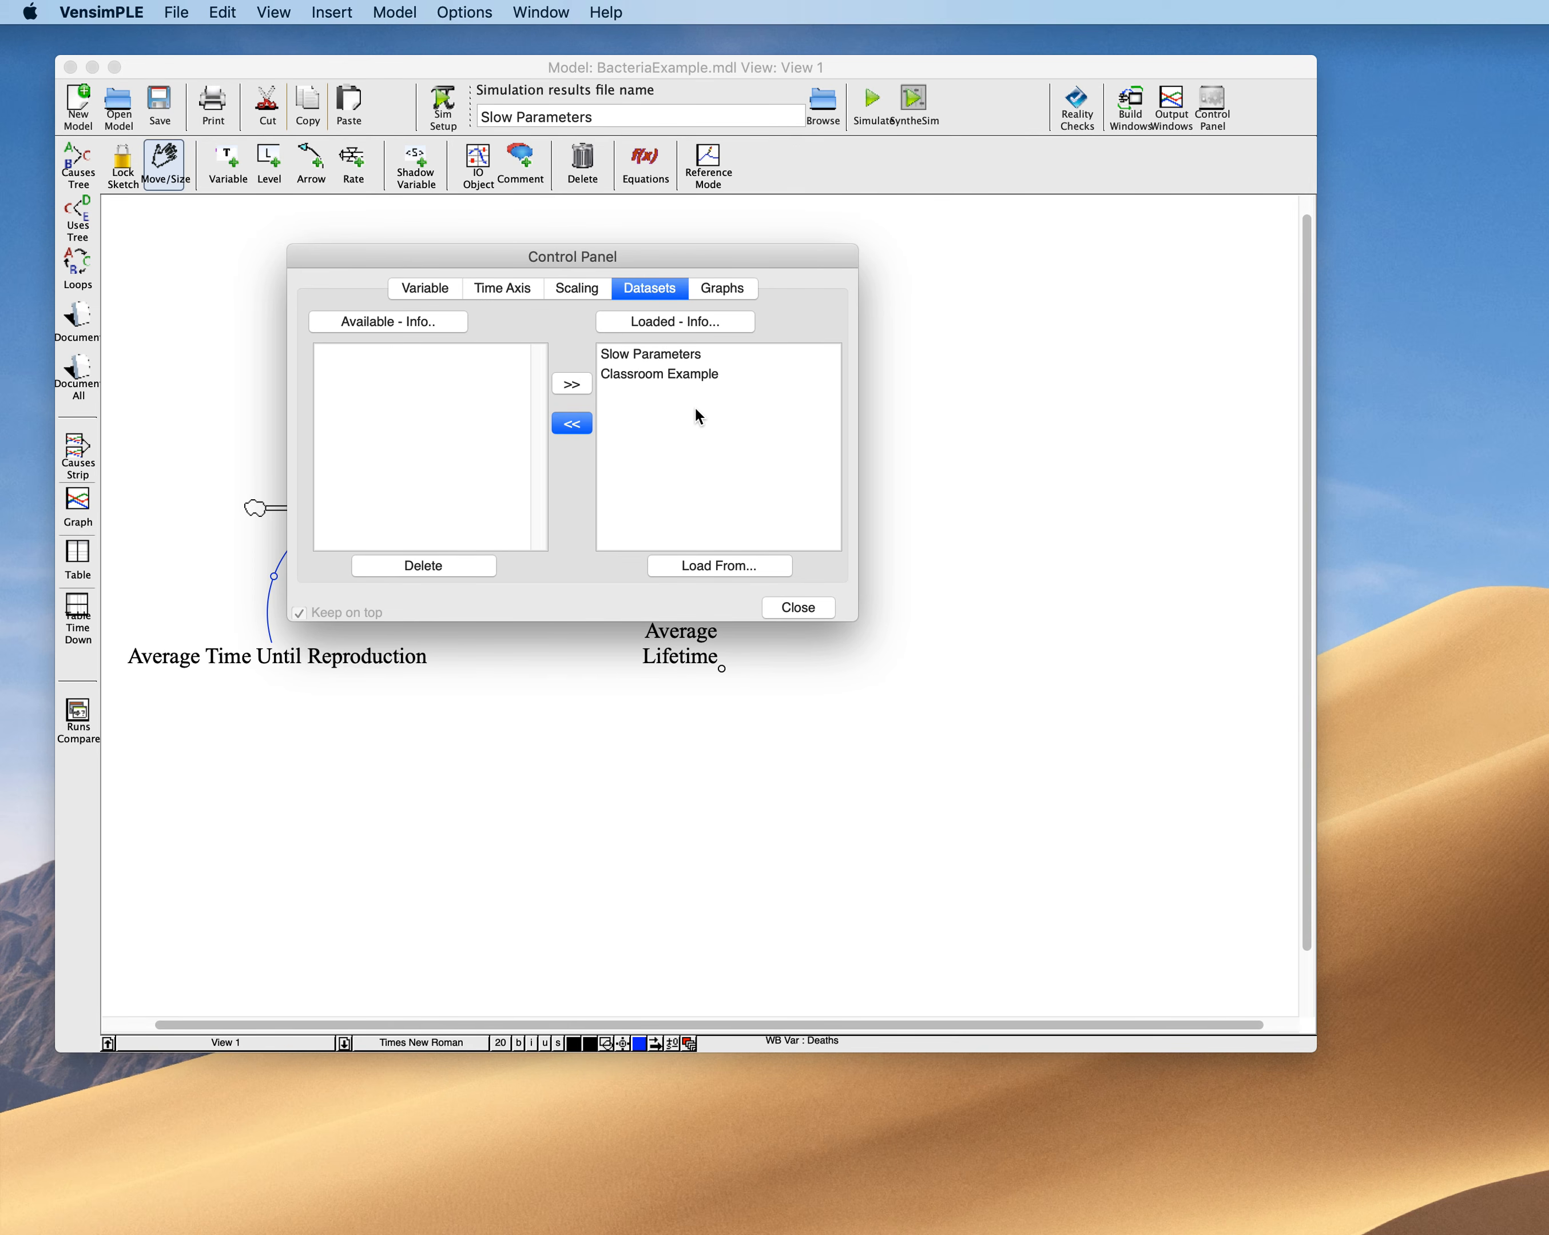
pyautogui.click(659, 356)
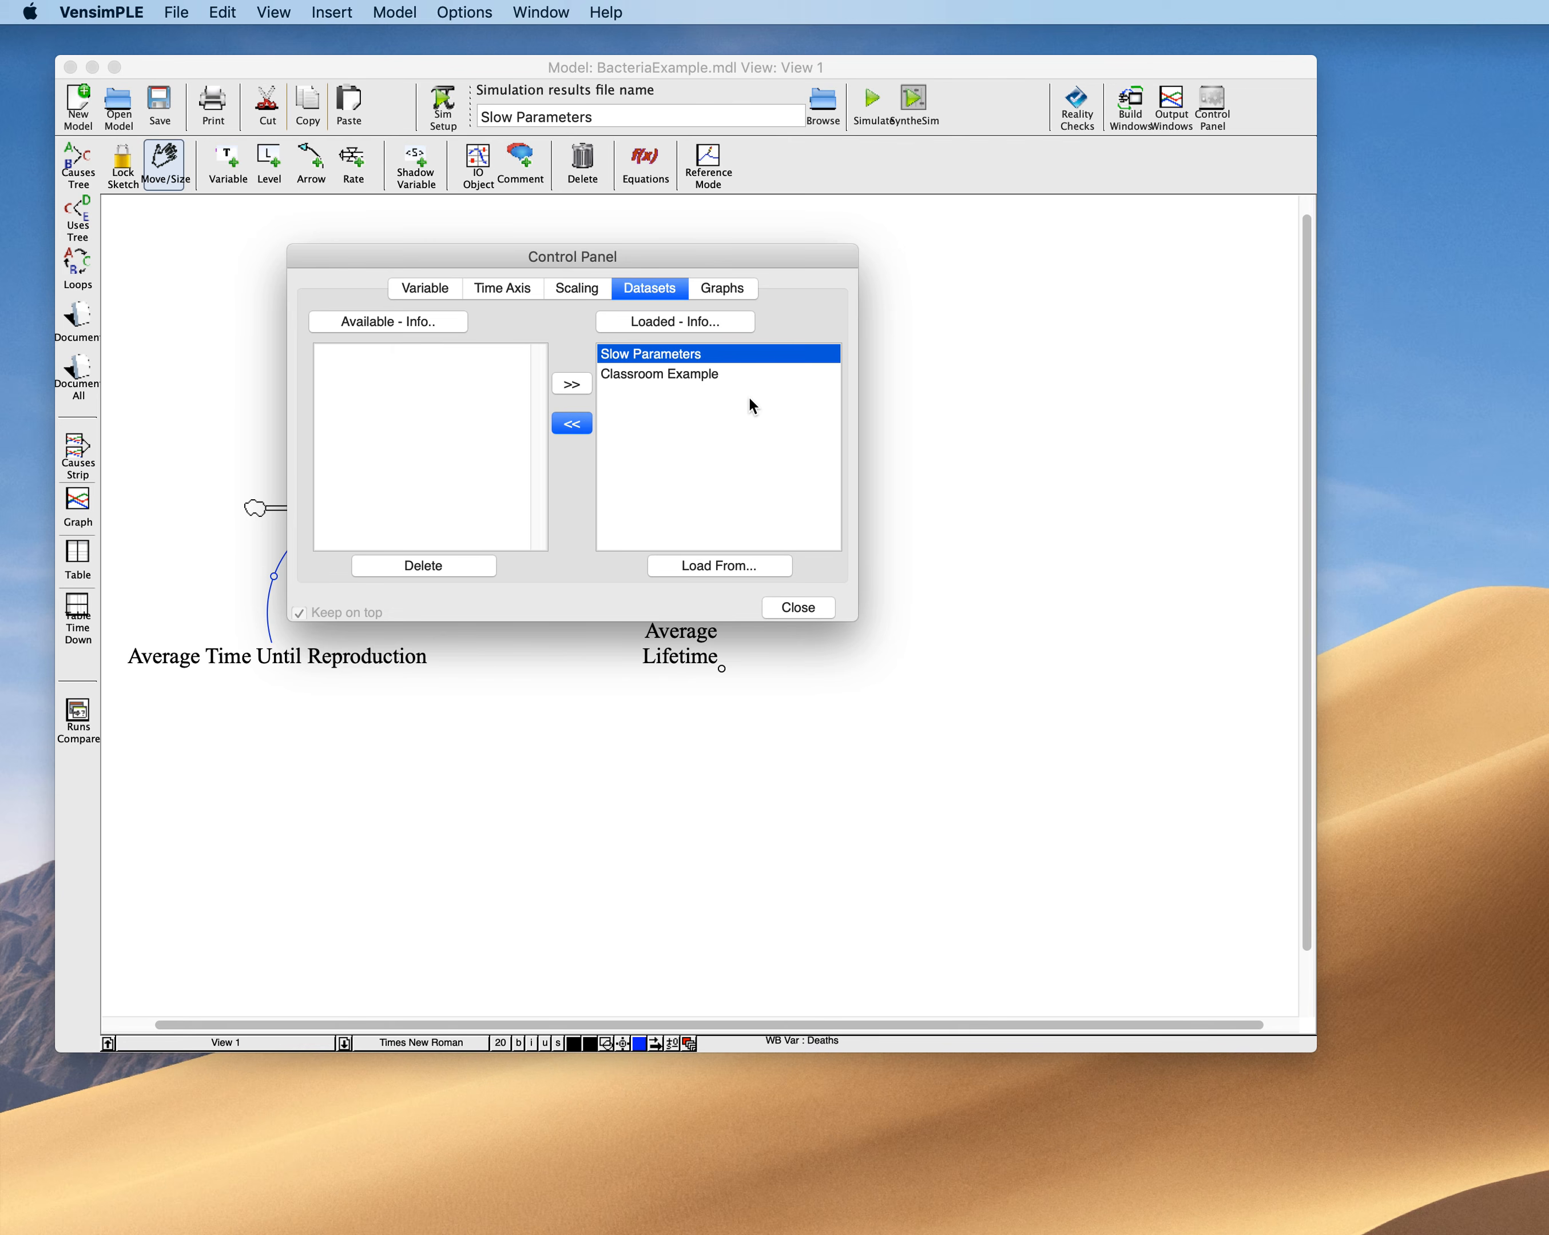
pyautogui.click(572, 426)
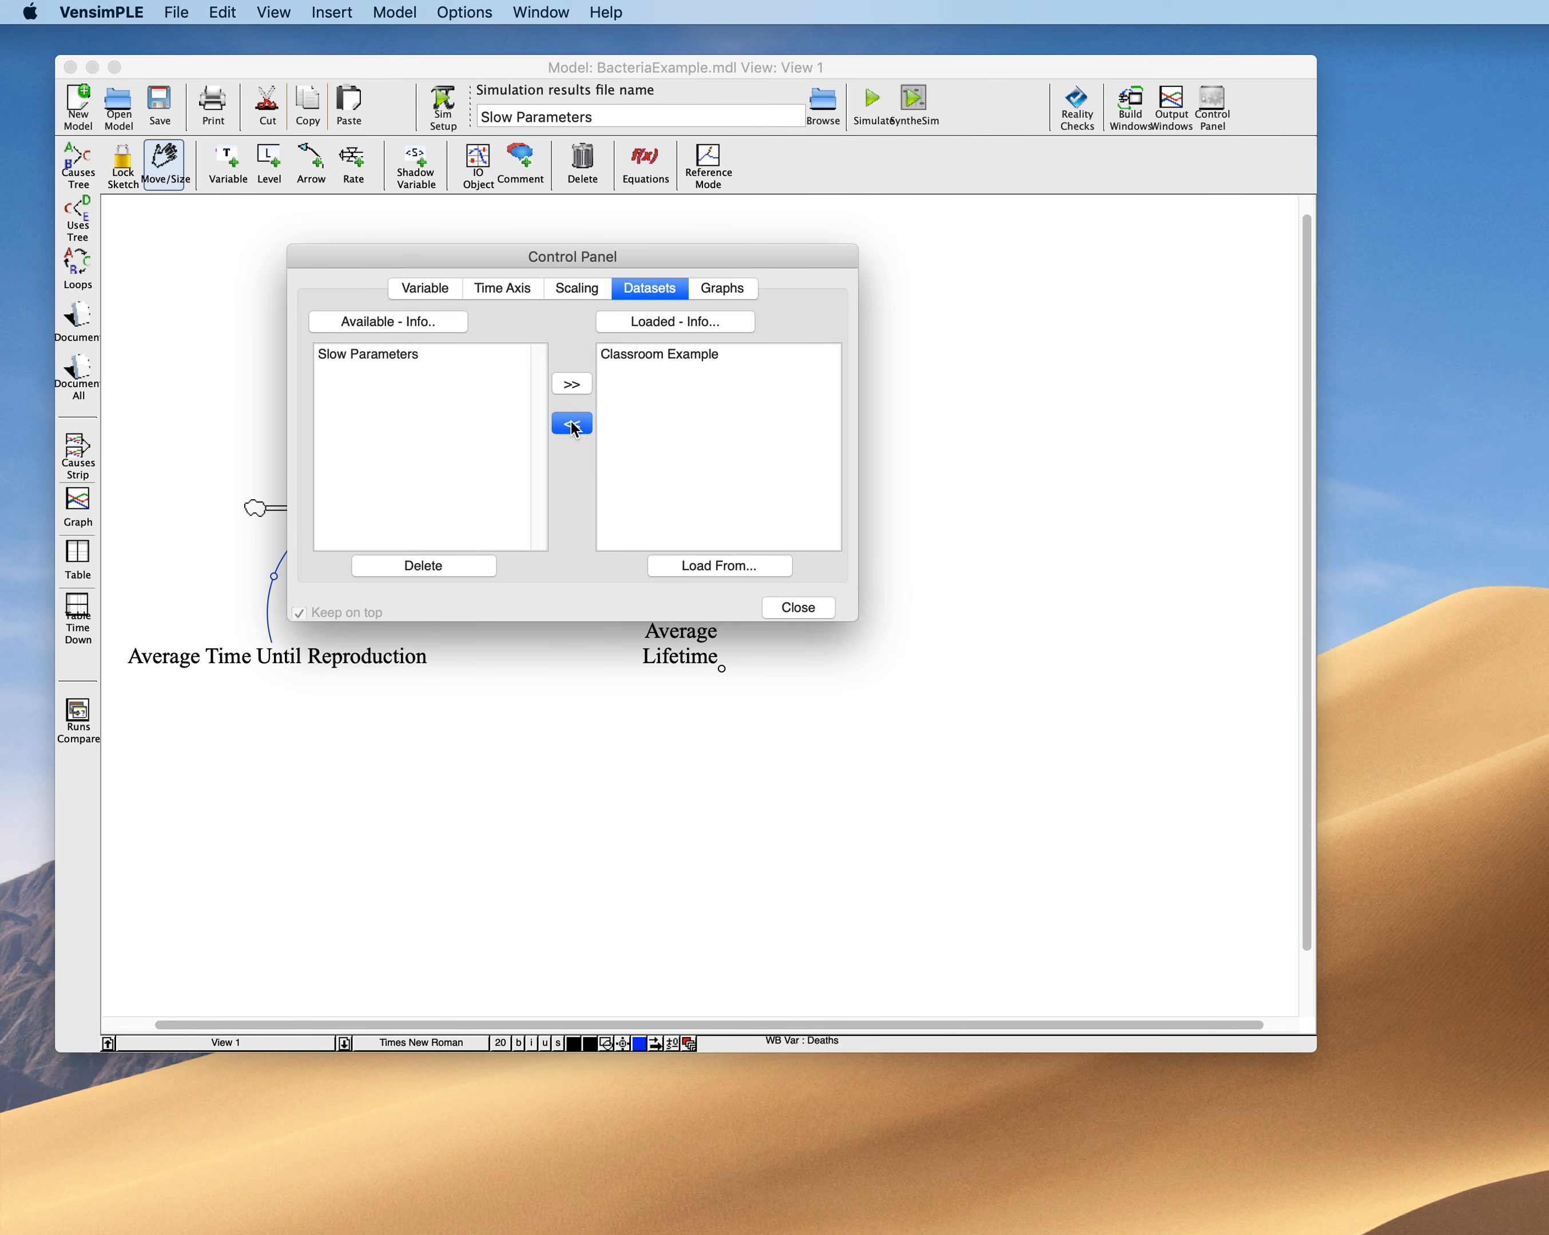
pyautogui.click(799, 607)
# Graph Bacteria again to check which runs are plotted, and close the graph
pyautogui.click(492, 522)
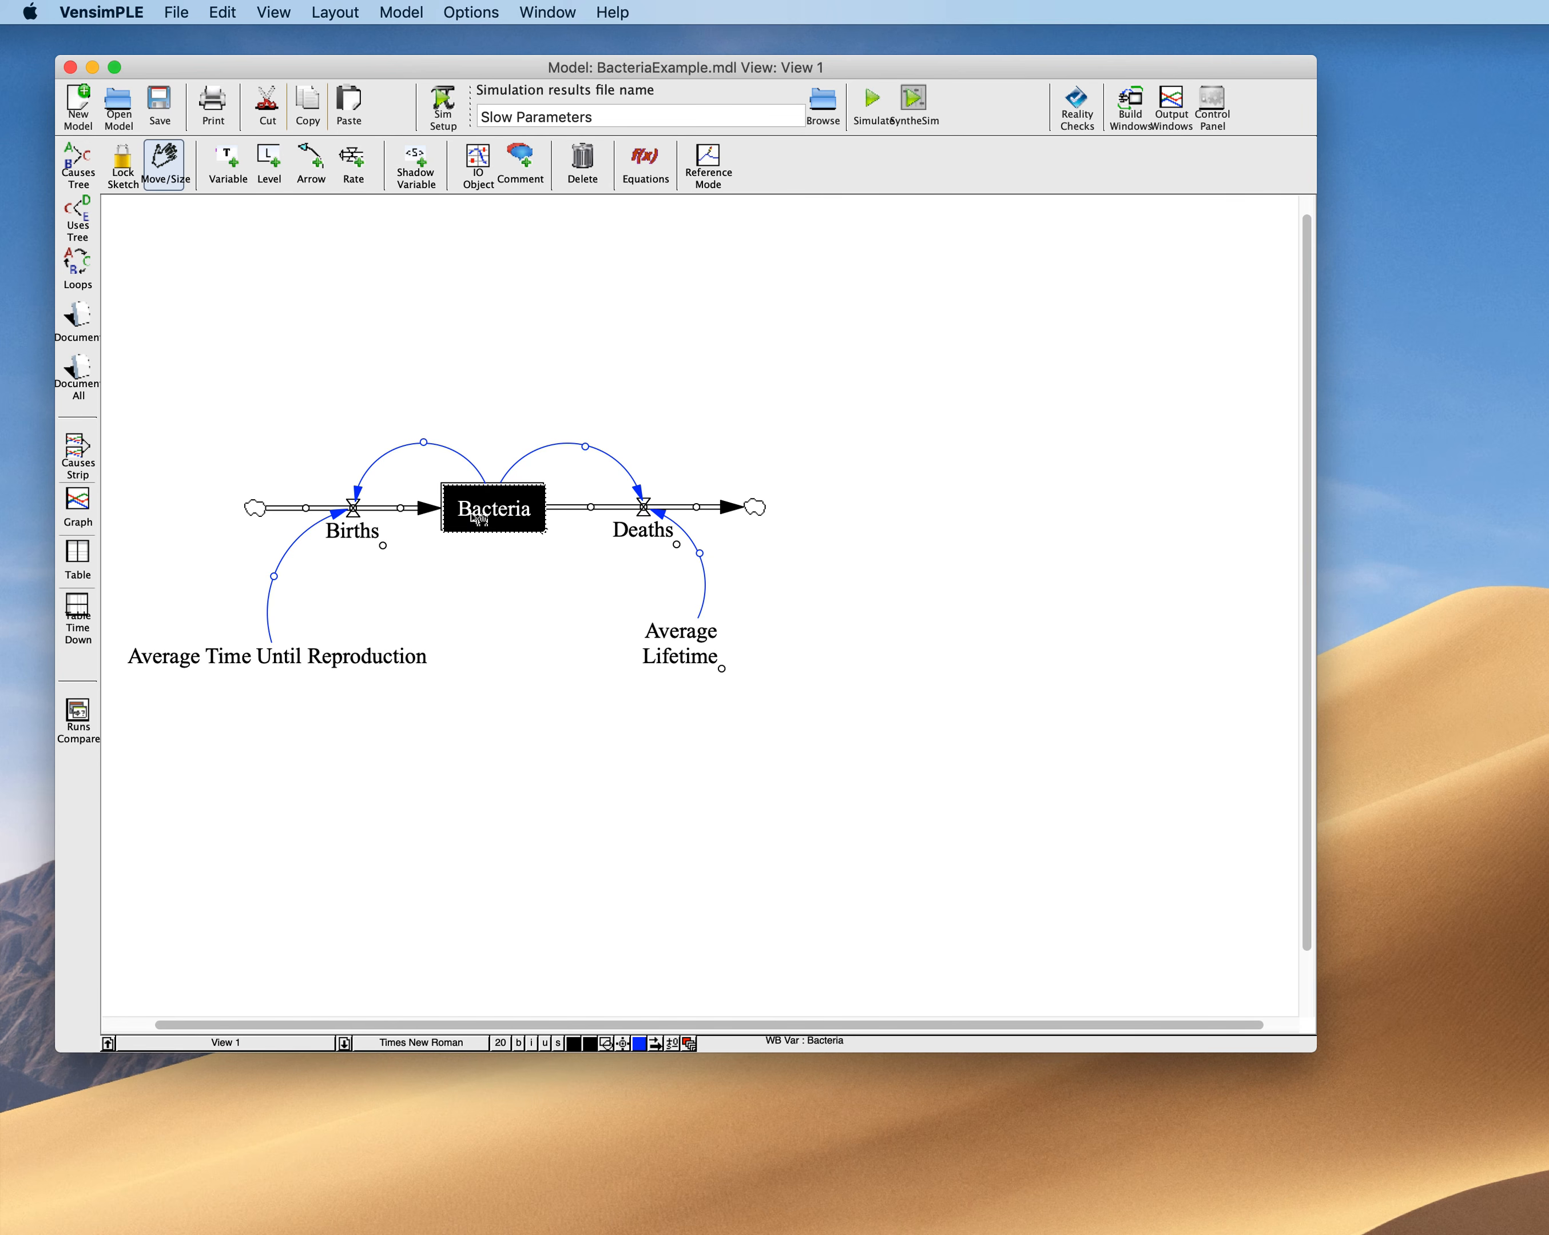
pyautogui.click(72, 507)
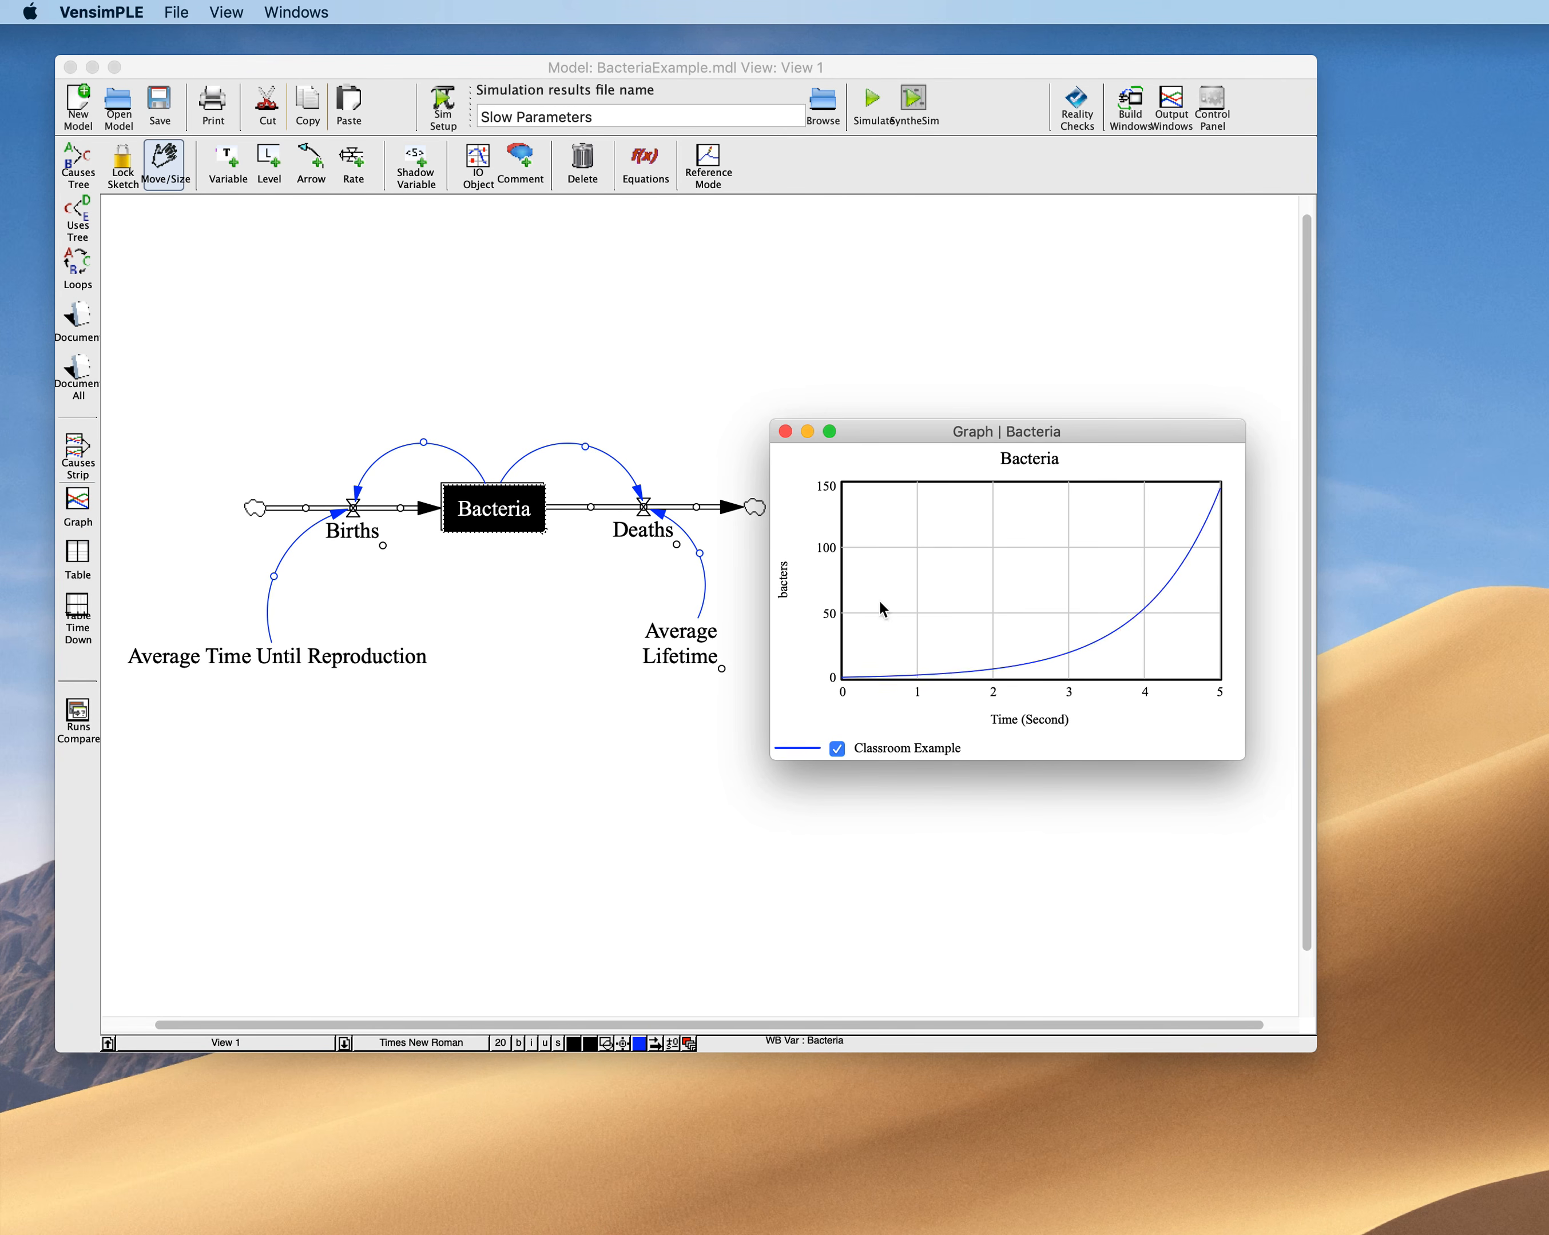
pyautogui.click(785, 432)
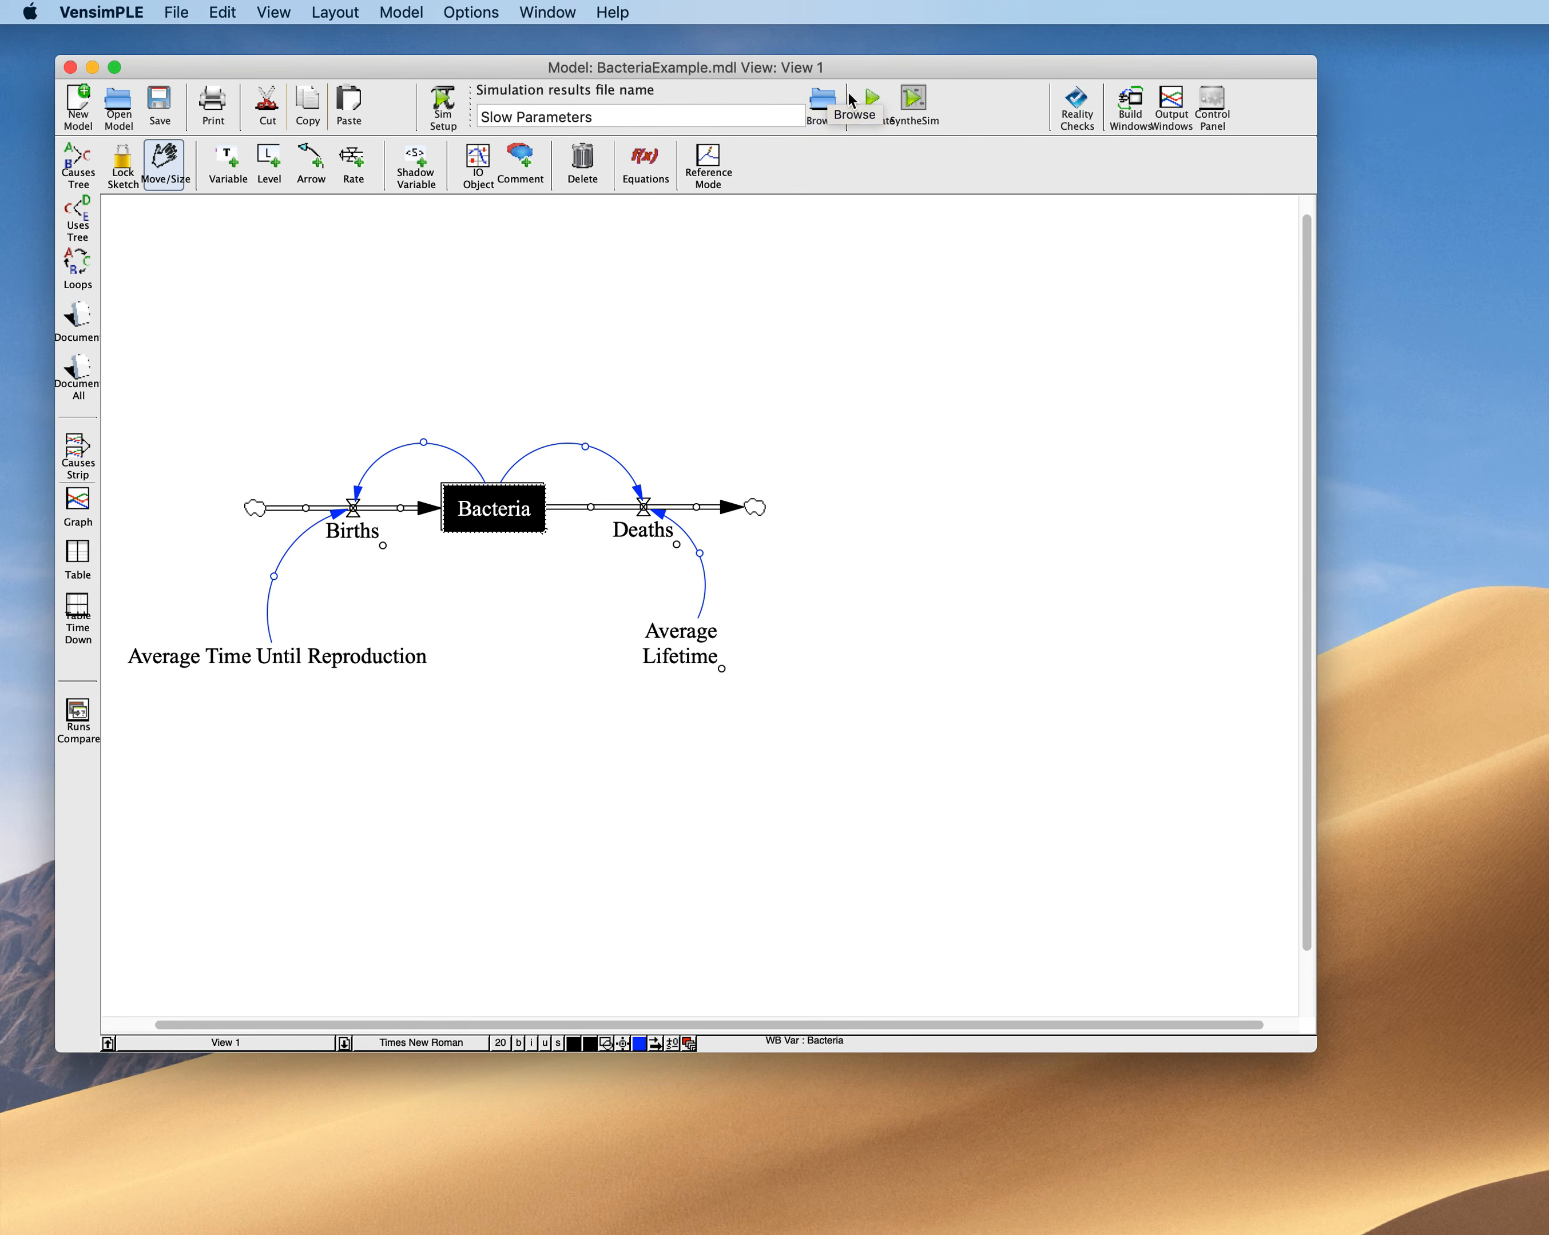
# Check the file information of the available Slow Parameters dataset
pyautogui.click(1212, 108)
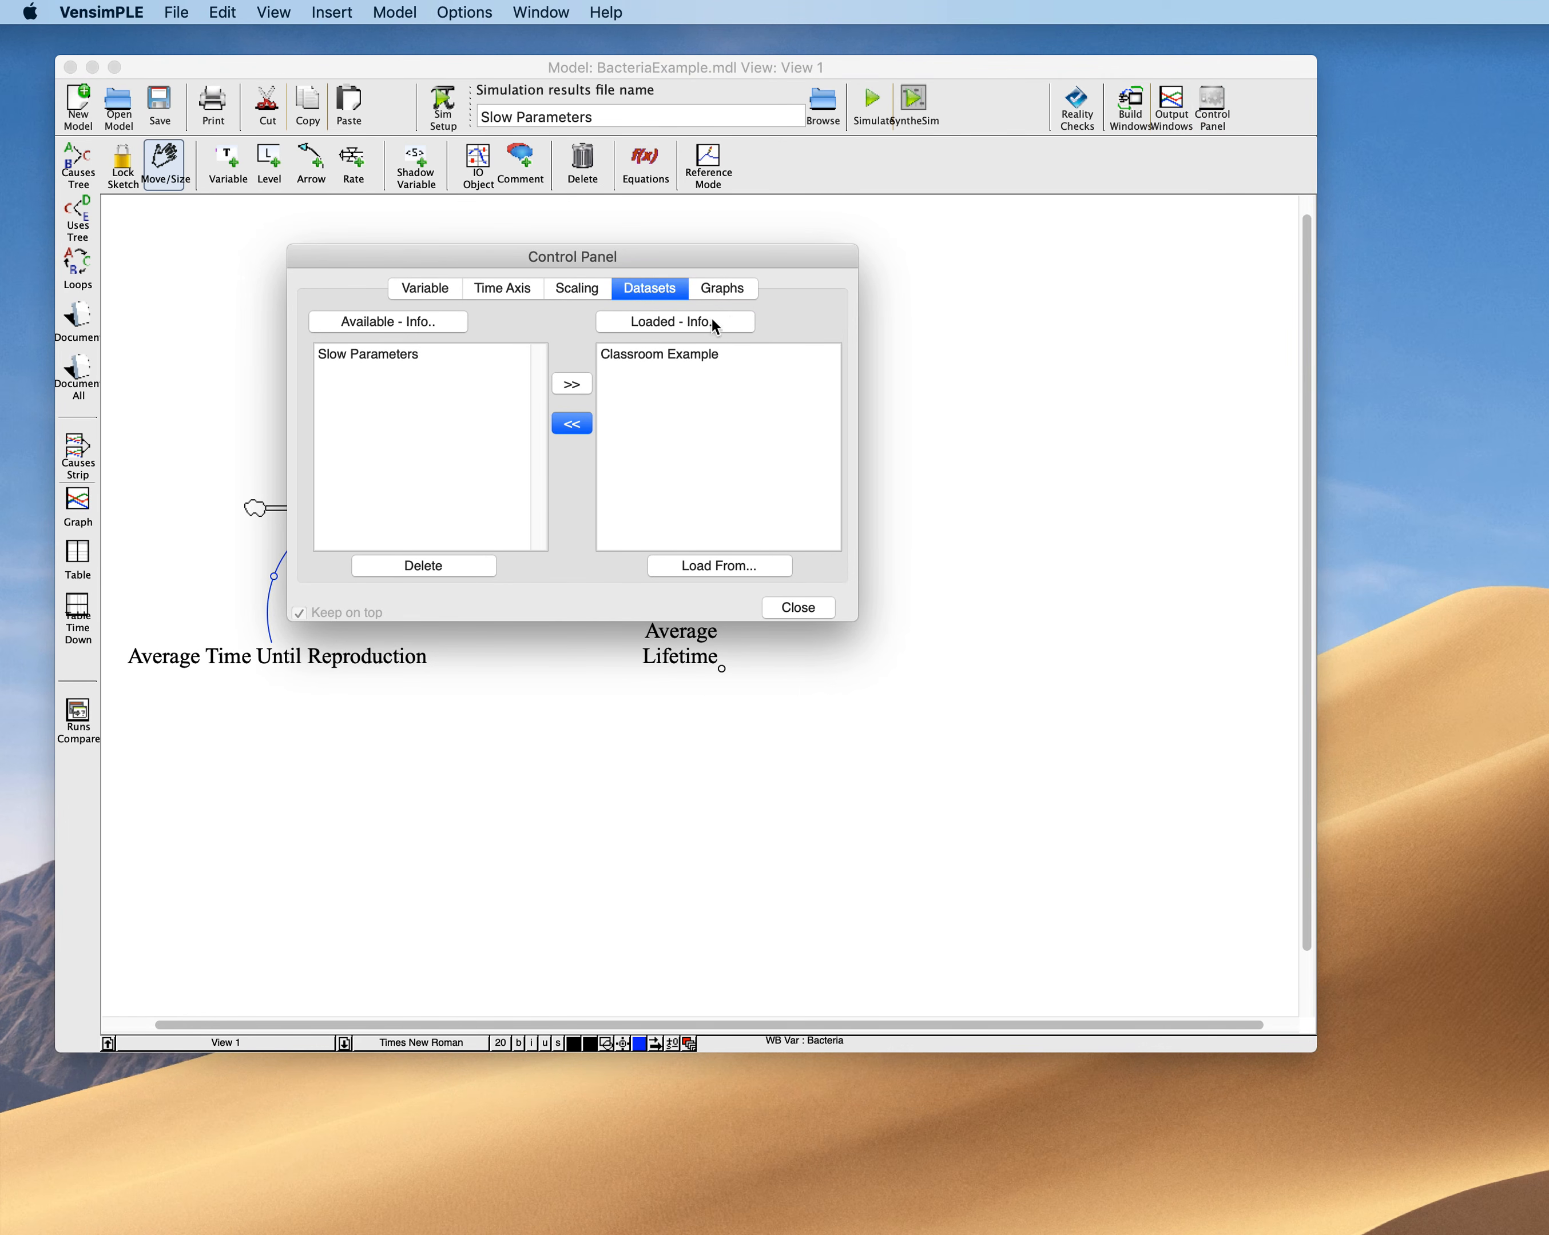
pyautogui.click(398, 356)
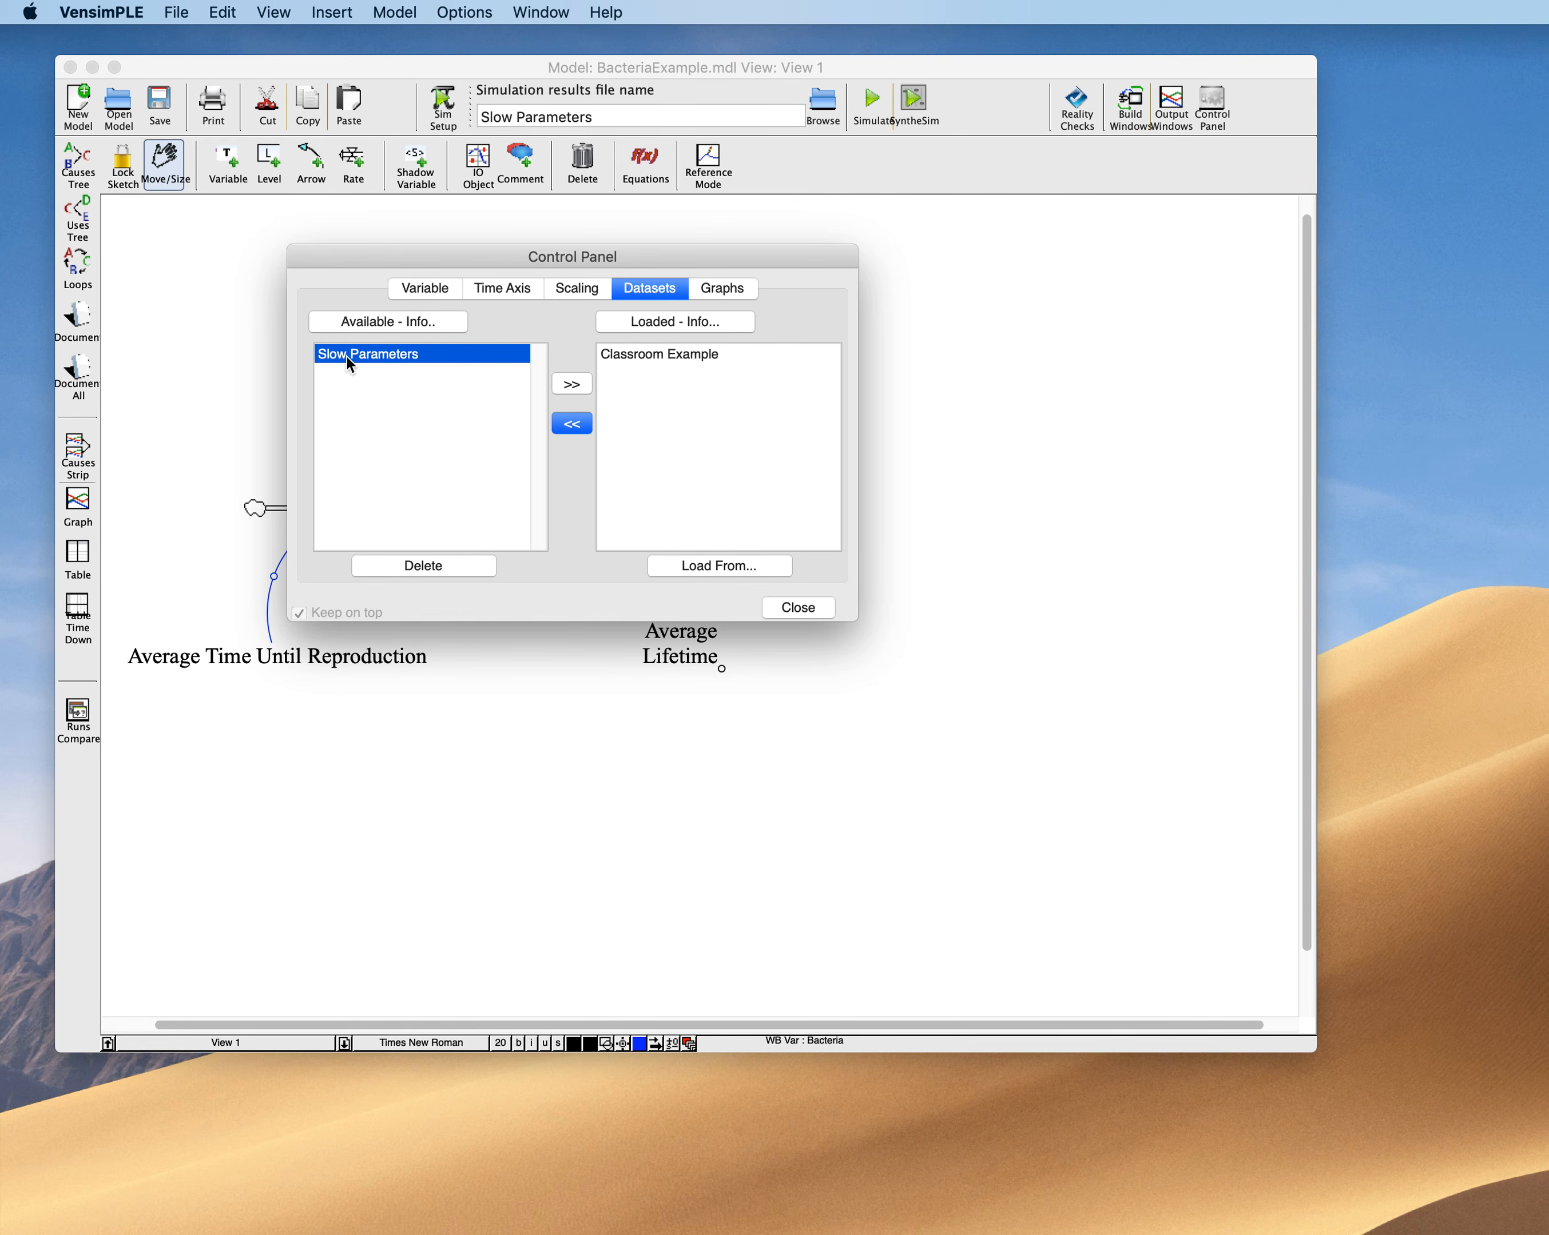
pyautogui.click(390, 322)
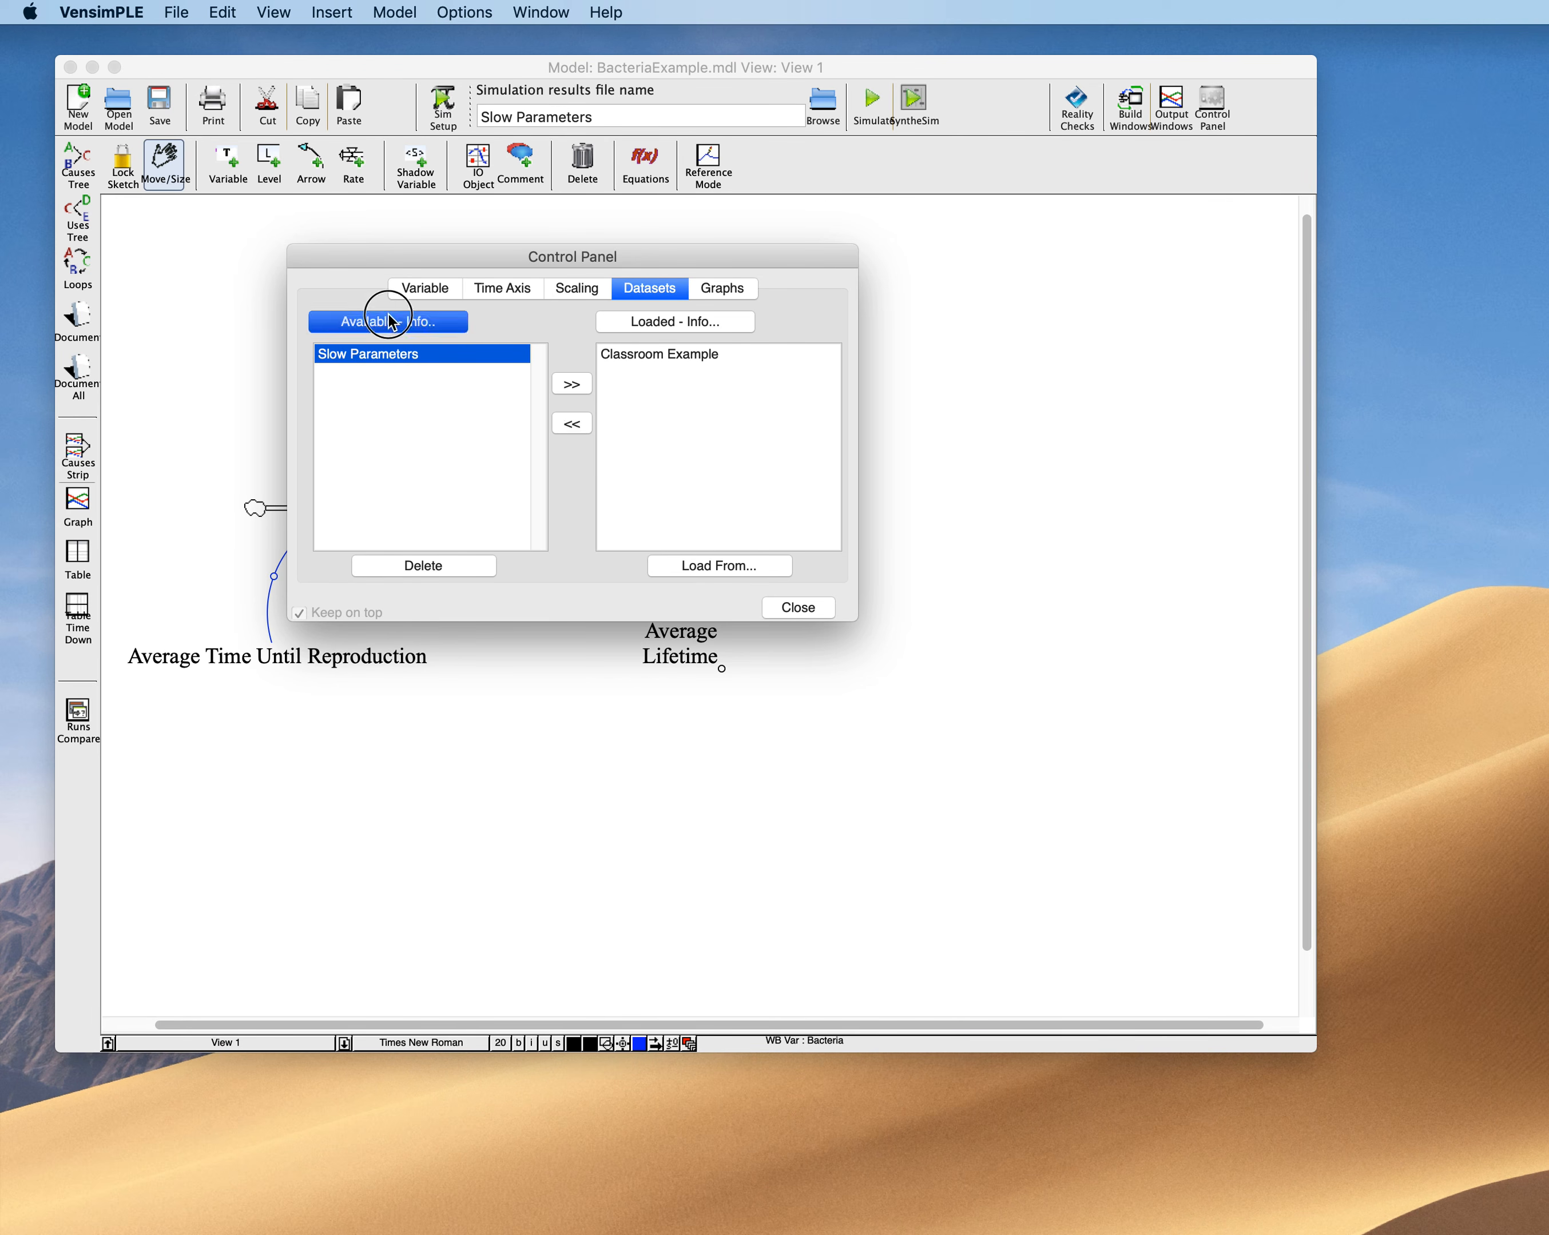
pyautogui.click(303, 210)
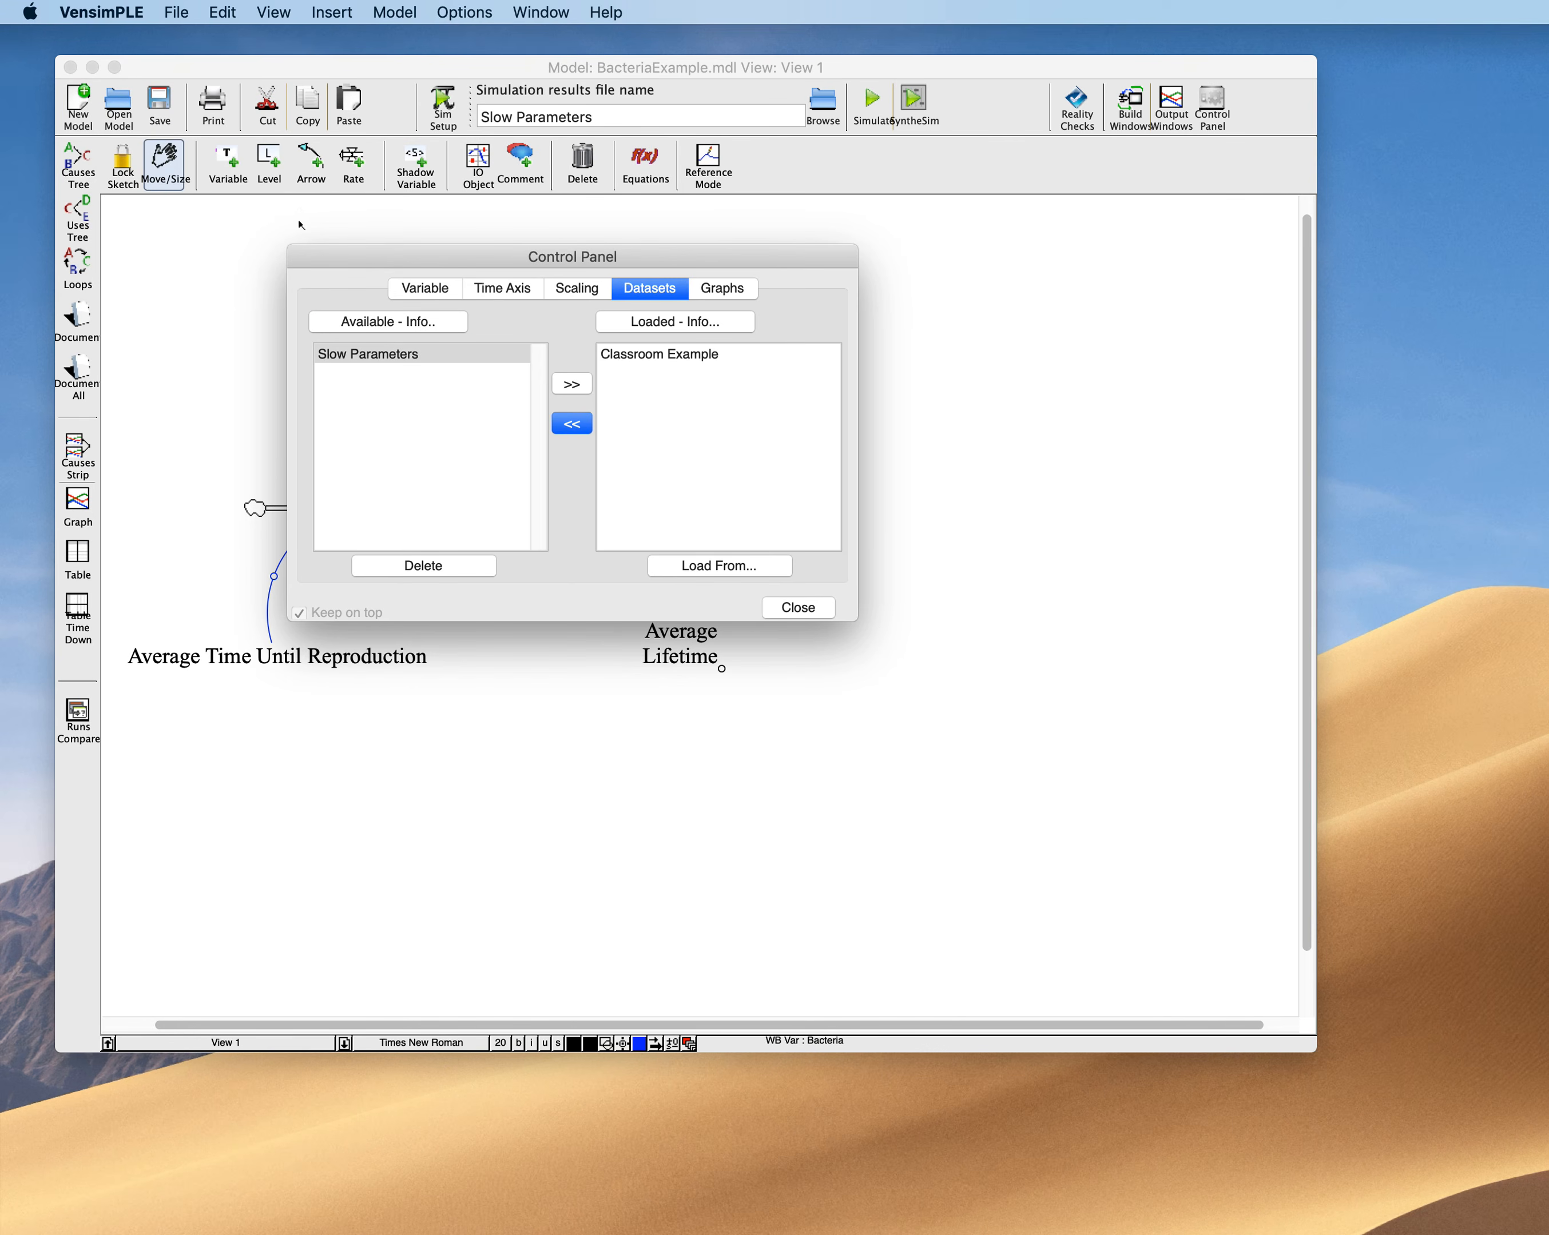
# Permanently delete the unloaded Slow Parameters dataset, close the dataset controls and clear the Bacteria selection
pyautogui.click(375, 353)
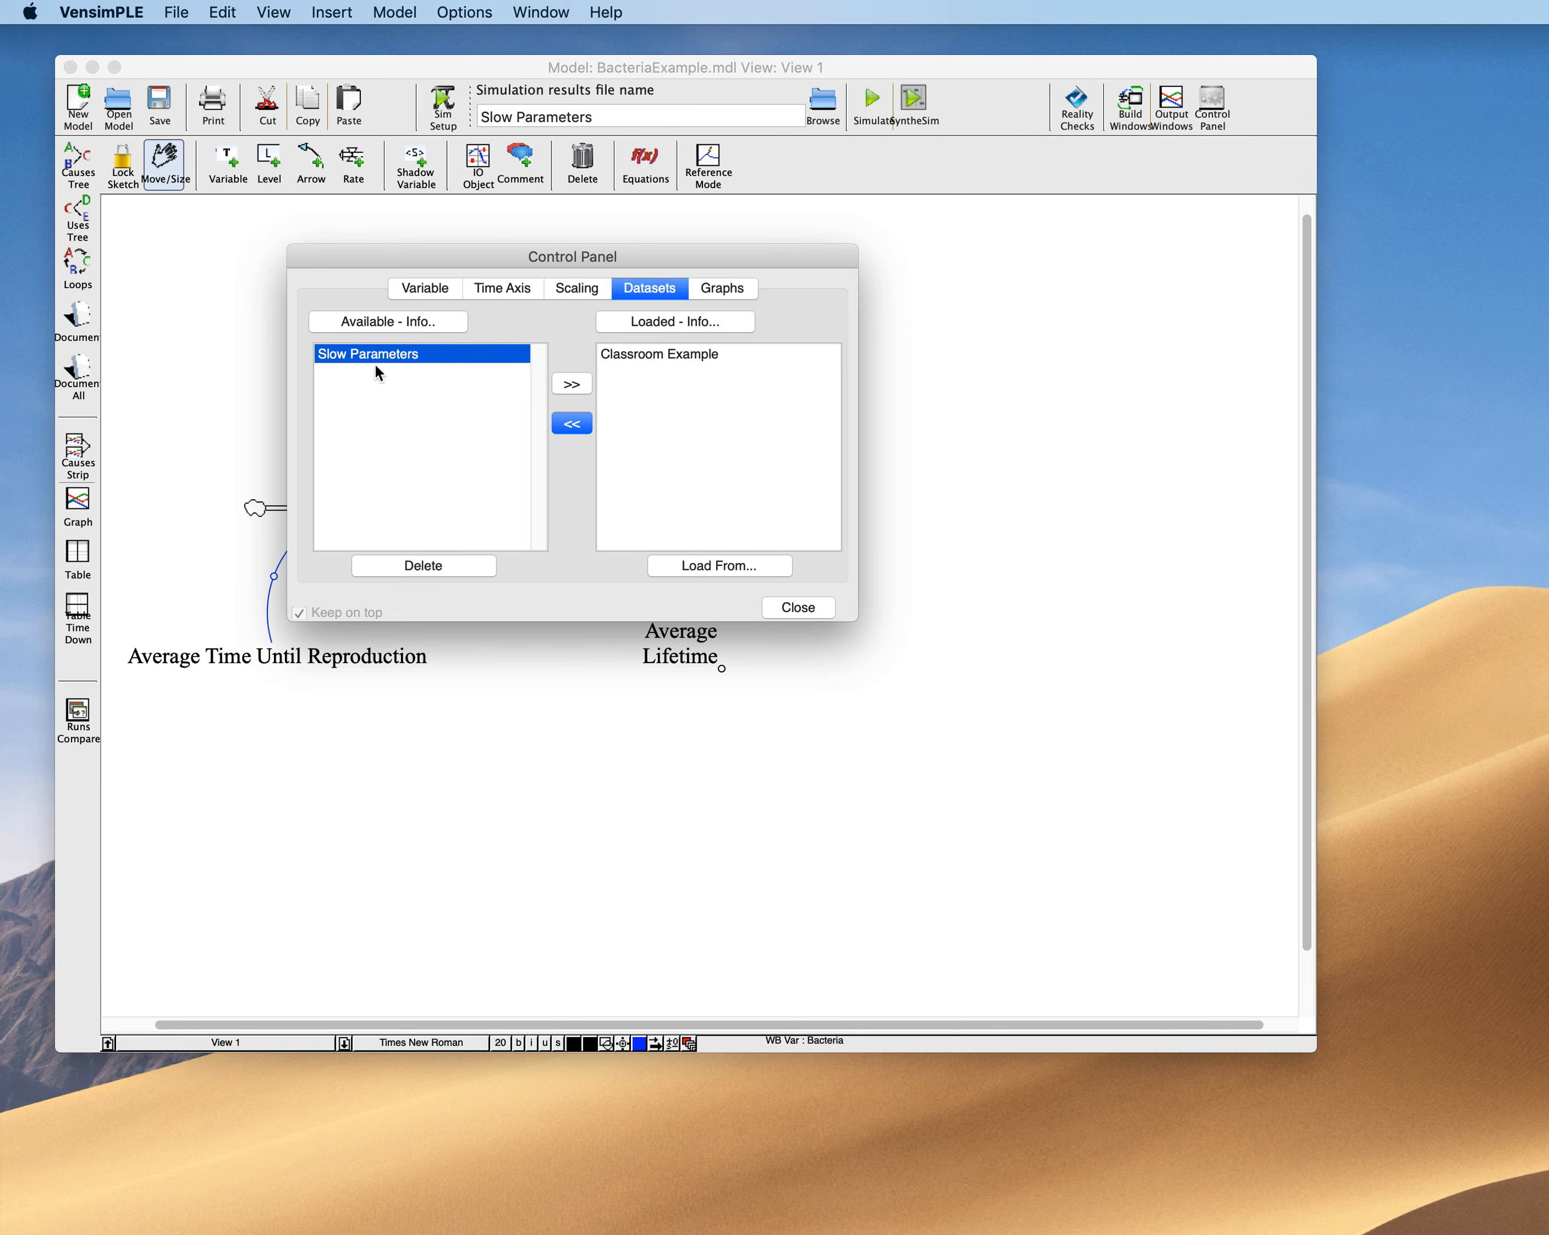
pyautogui.click(413, 565)
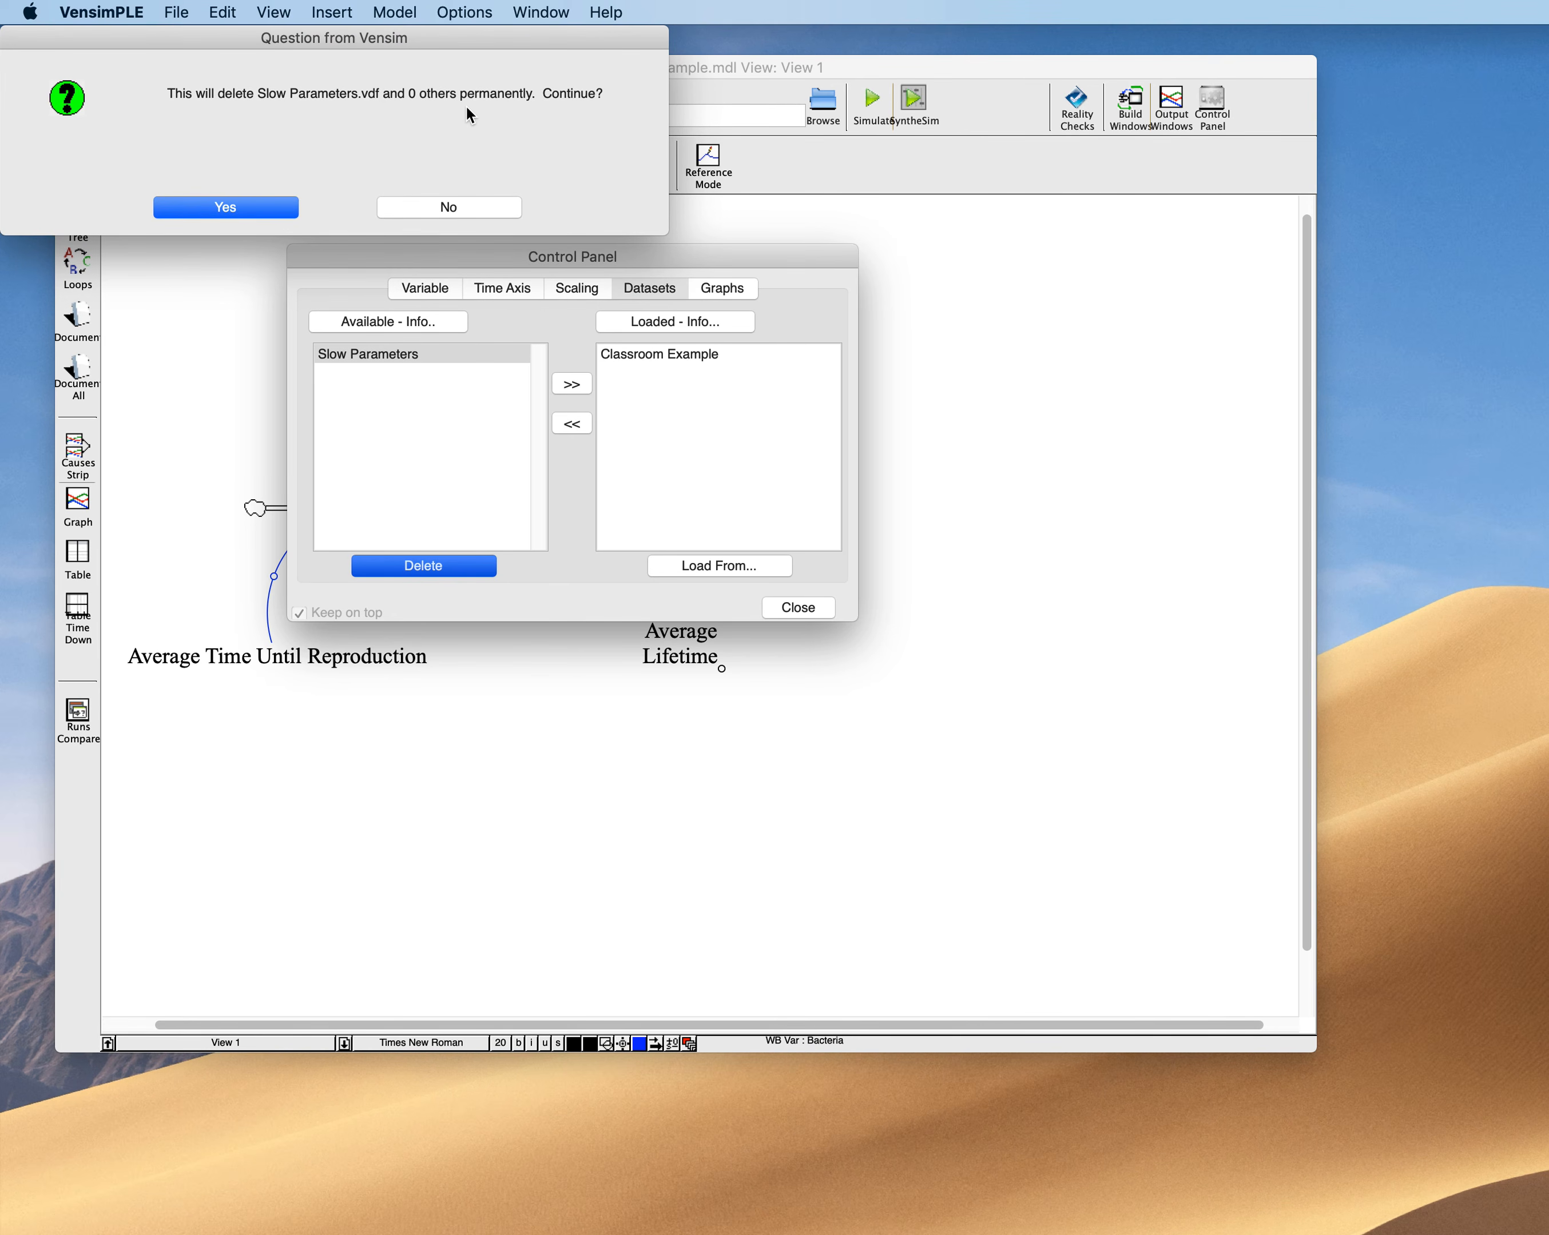
pyautogui.click(268, 208)
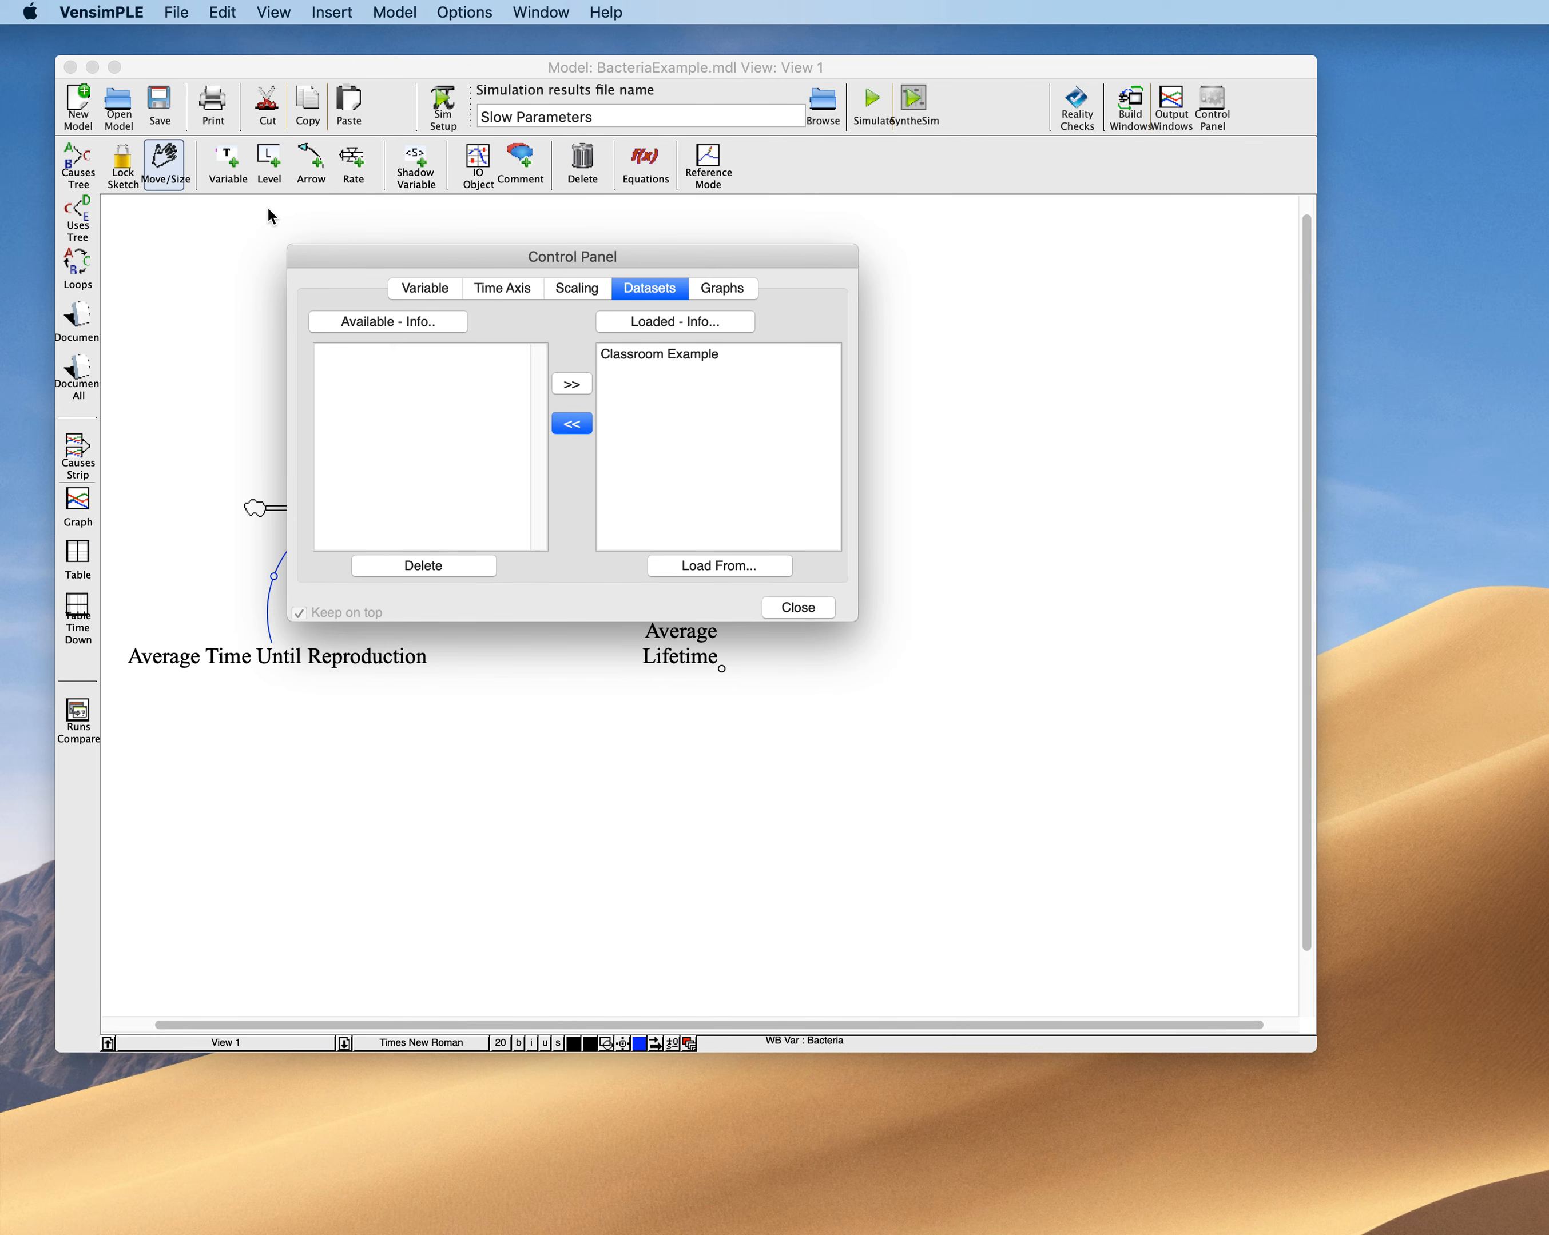
pyautogui.click(799, 607)
pyautogui.click(682, 399)
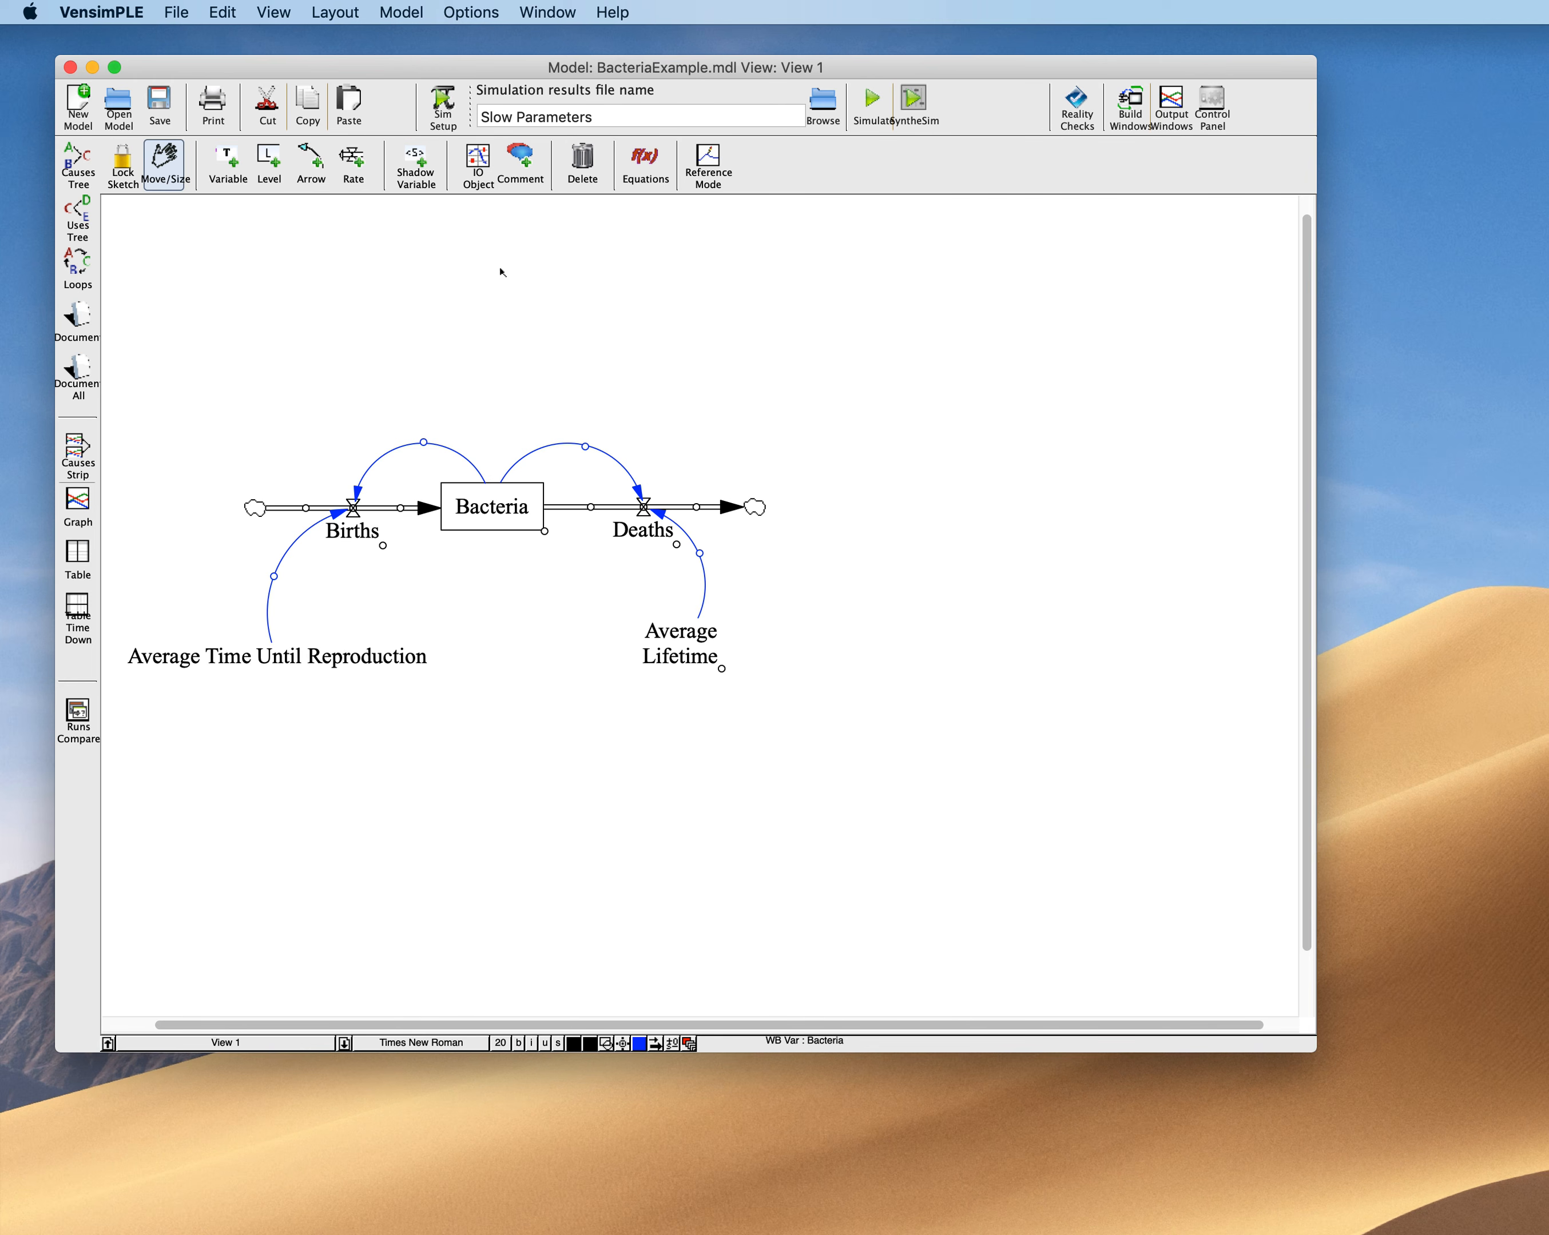
# Set the equation of Average Time Until Reproduction to the constant 0.75
pyautogui.click(644, 163)
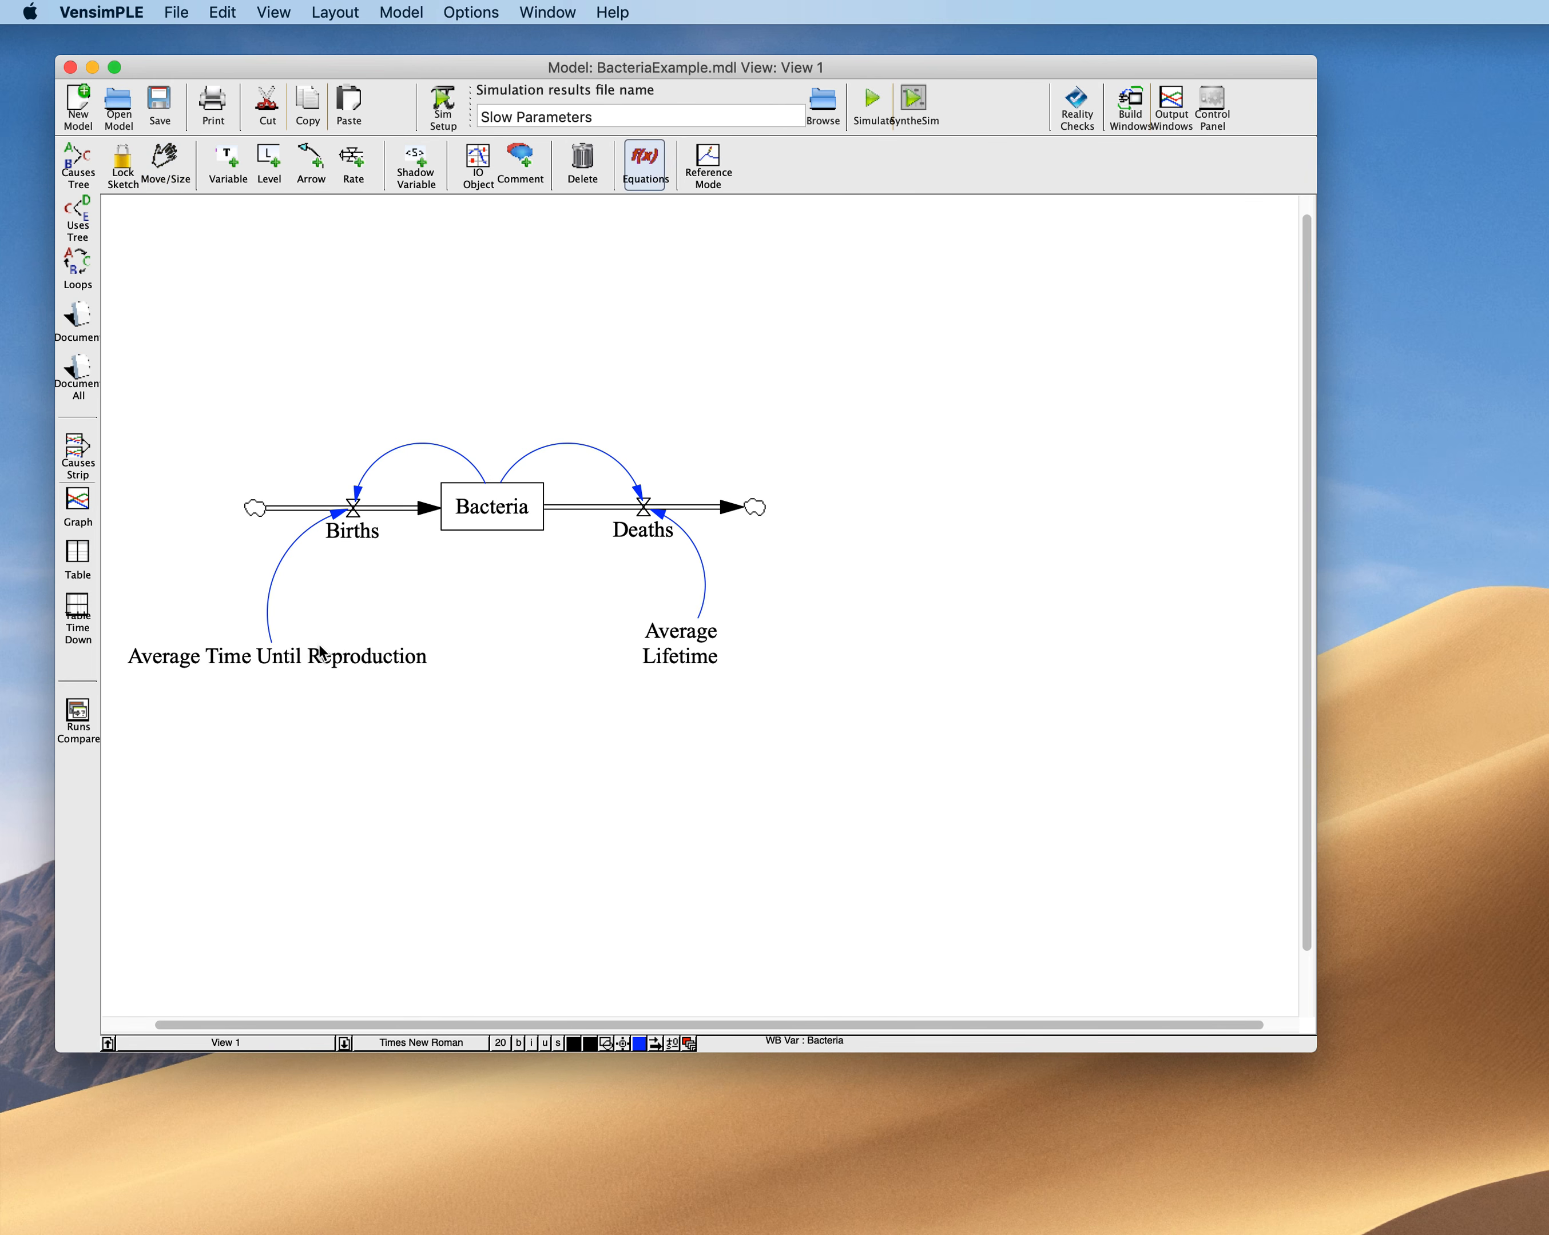
pyautogui.click(323, 653)
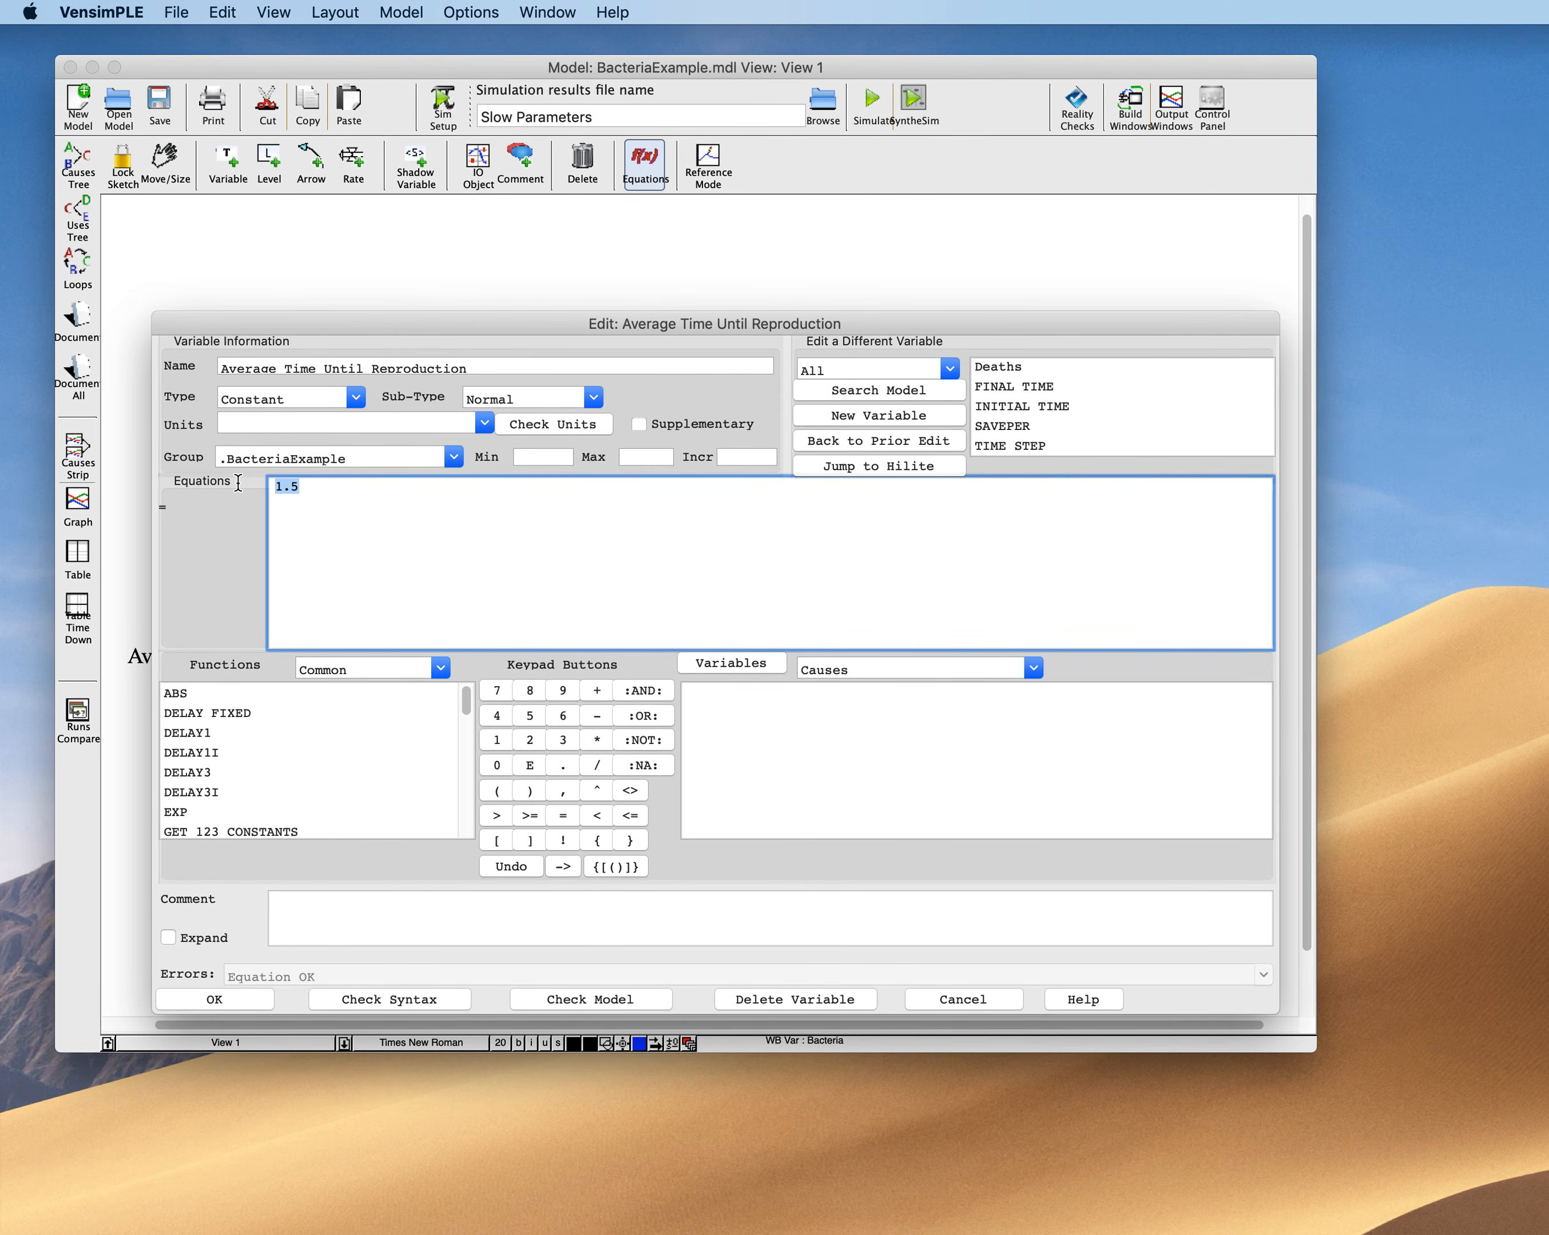
pyautogui.write('0.75')
pyautogui.click(236, 1000)
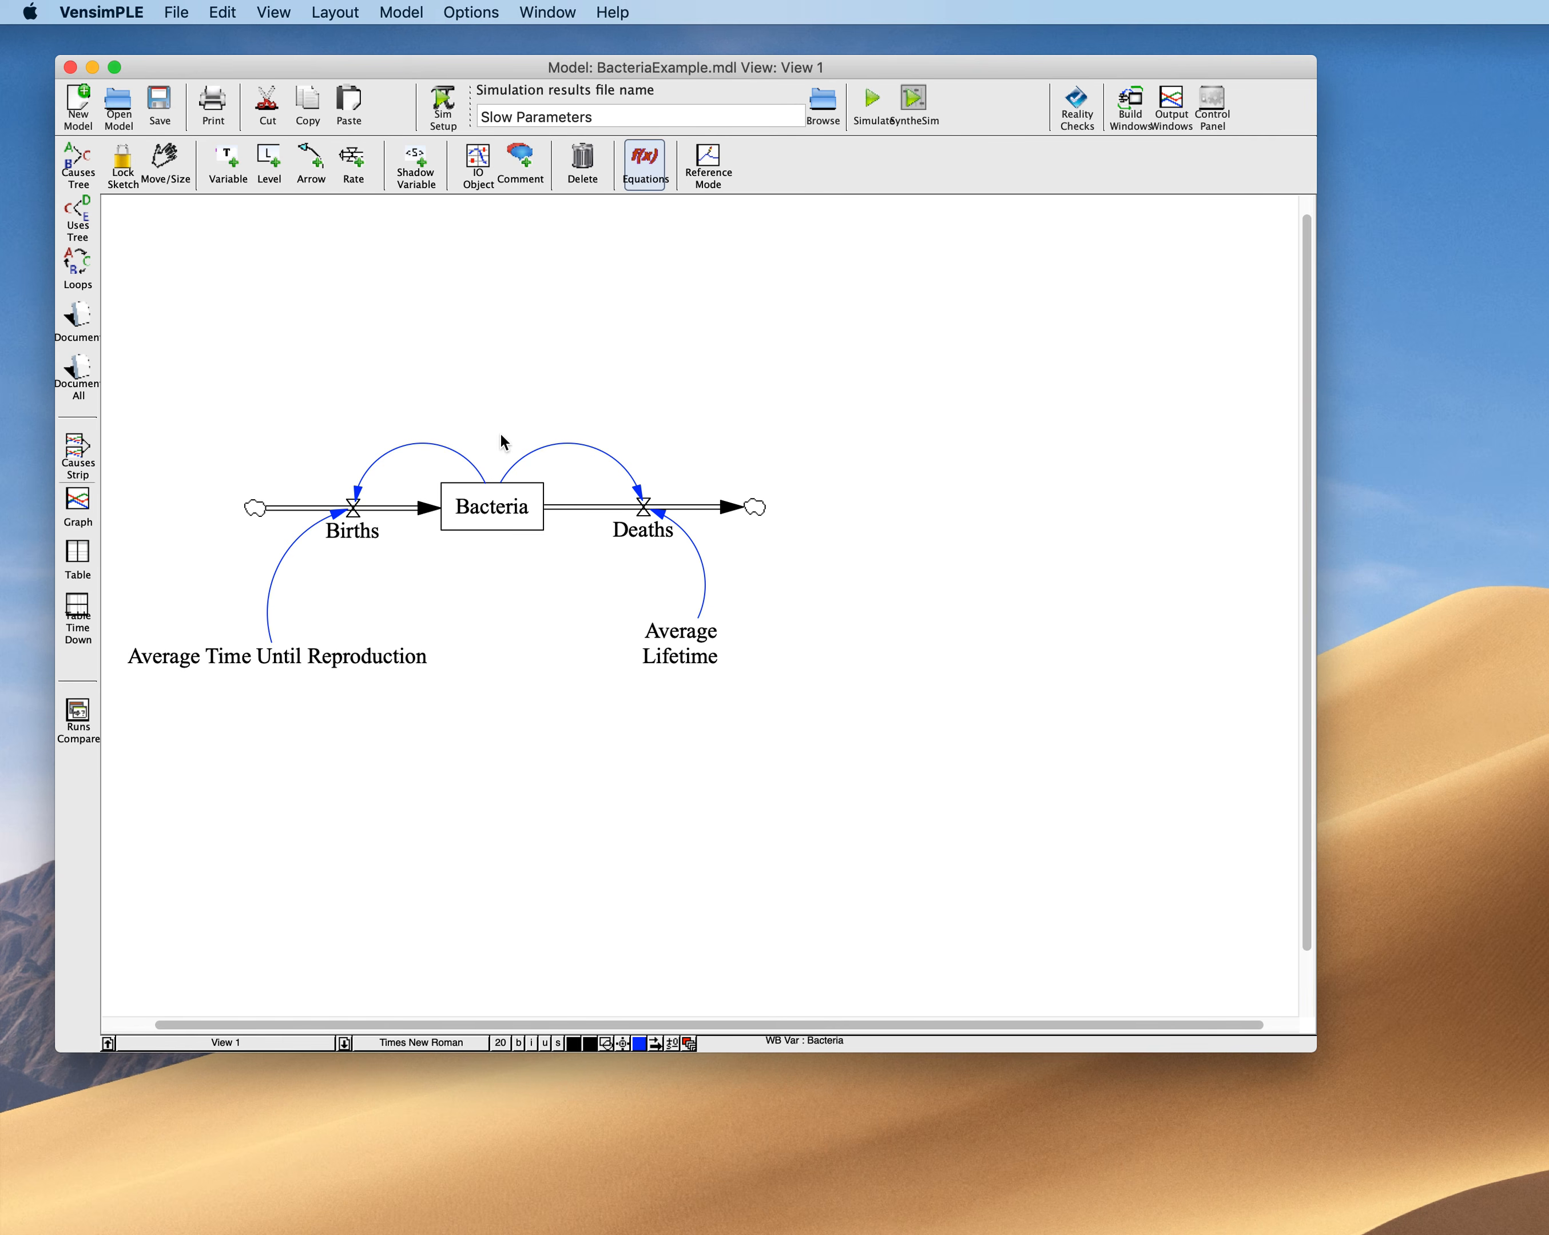